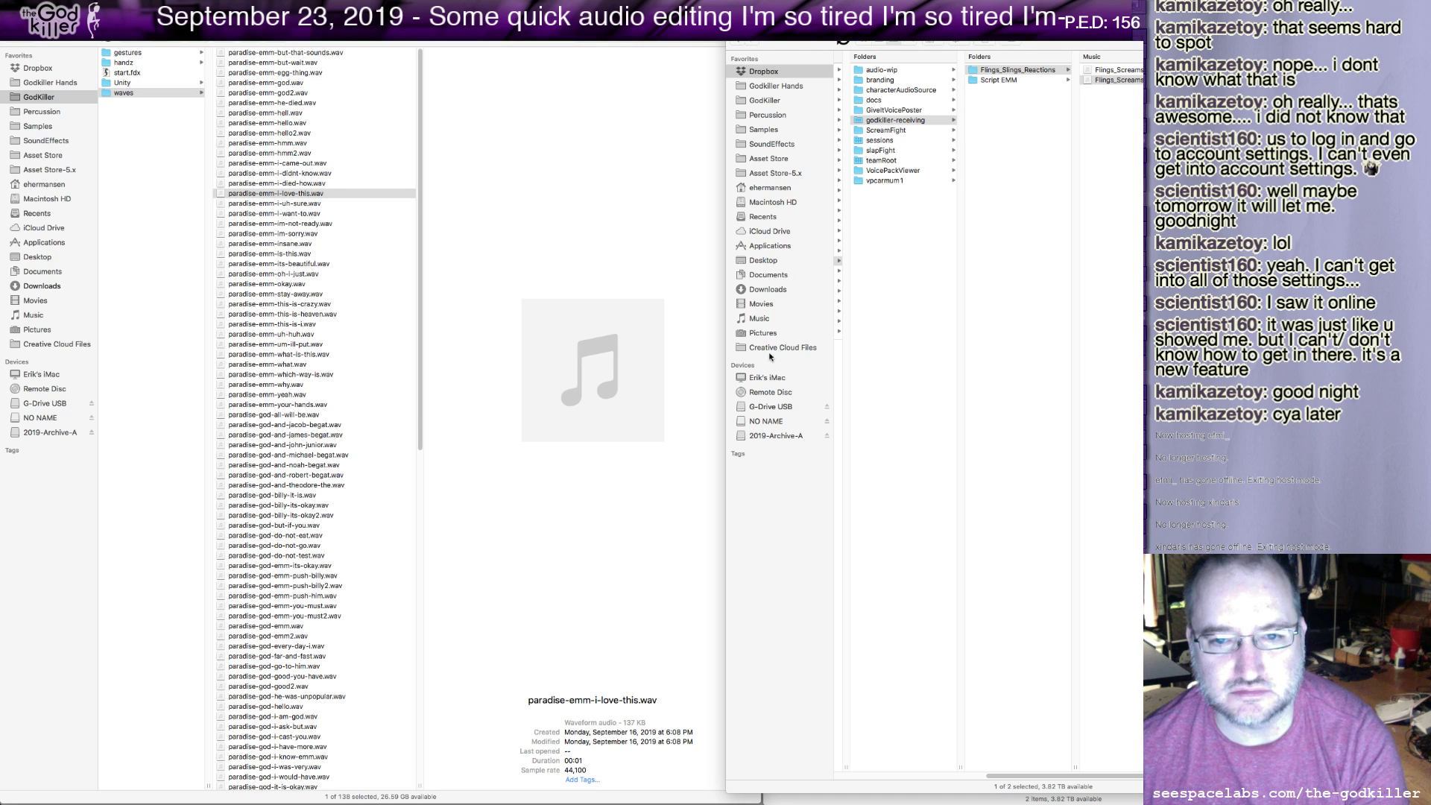
Open the emm-facesheet image from Dropbox's off-ssd/godkiller/Godkiller/Assets/Materials/faces folder to view the character's expressions.
{"action": "left_click", "coordinate": [776, 70]}
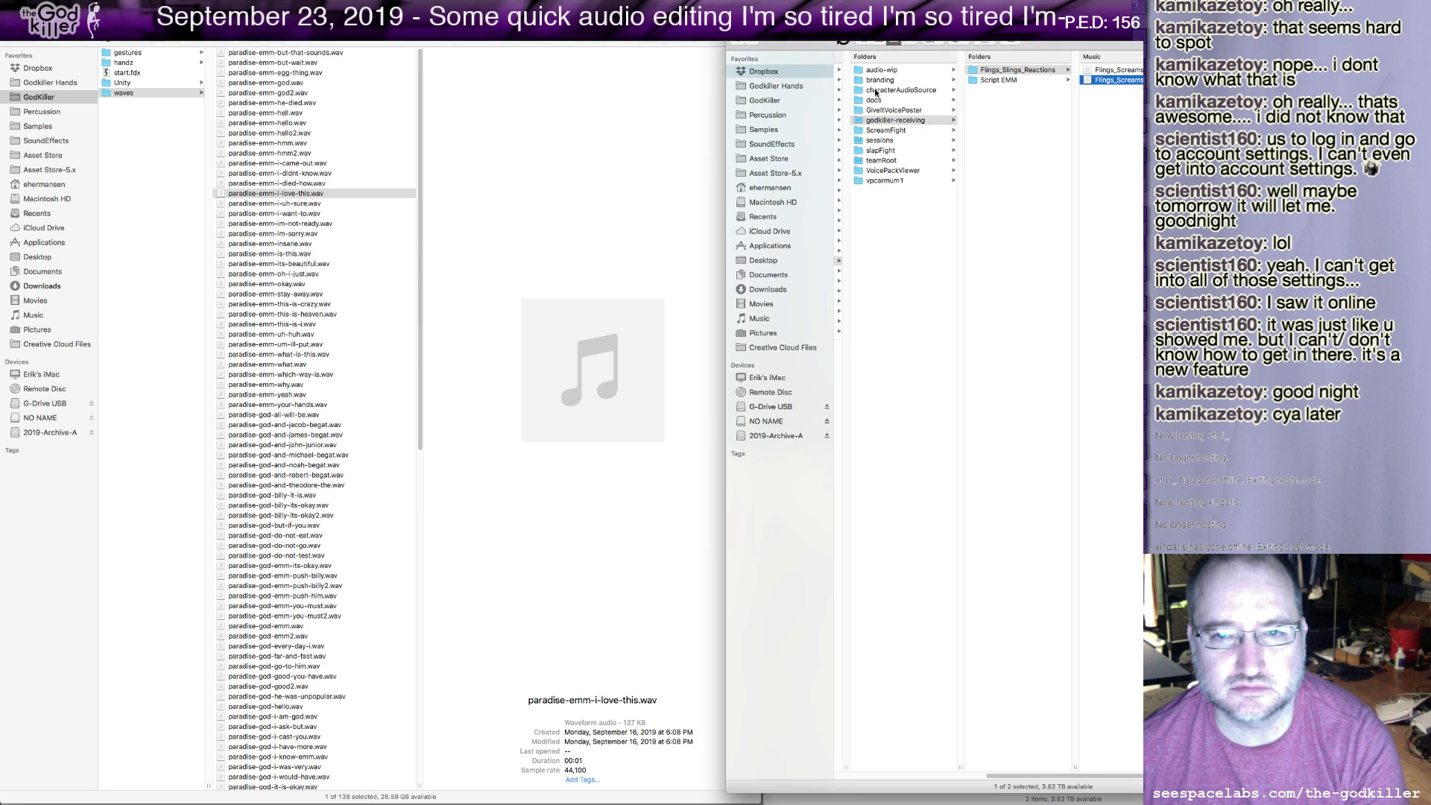
{"action": "left_click", "coordinate": [792, 72]}
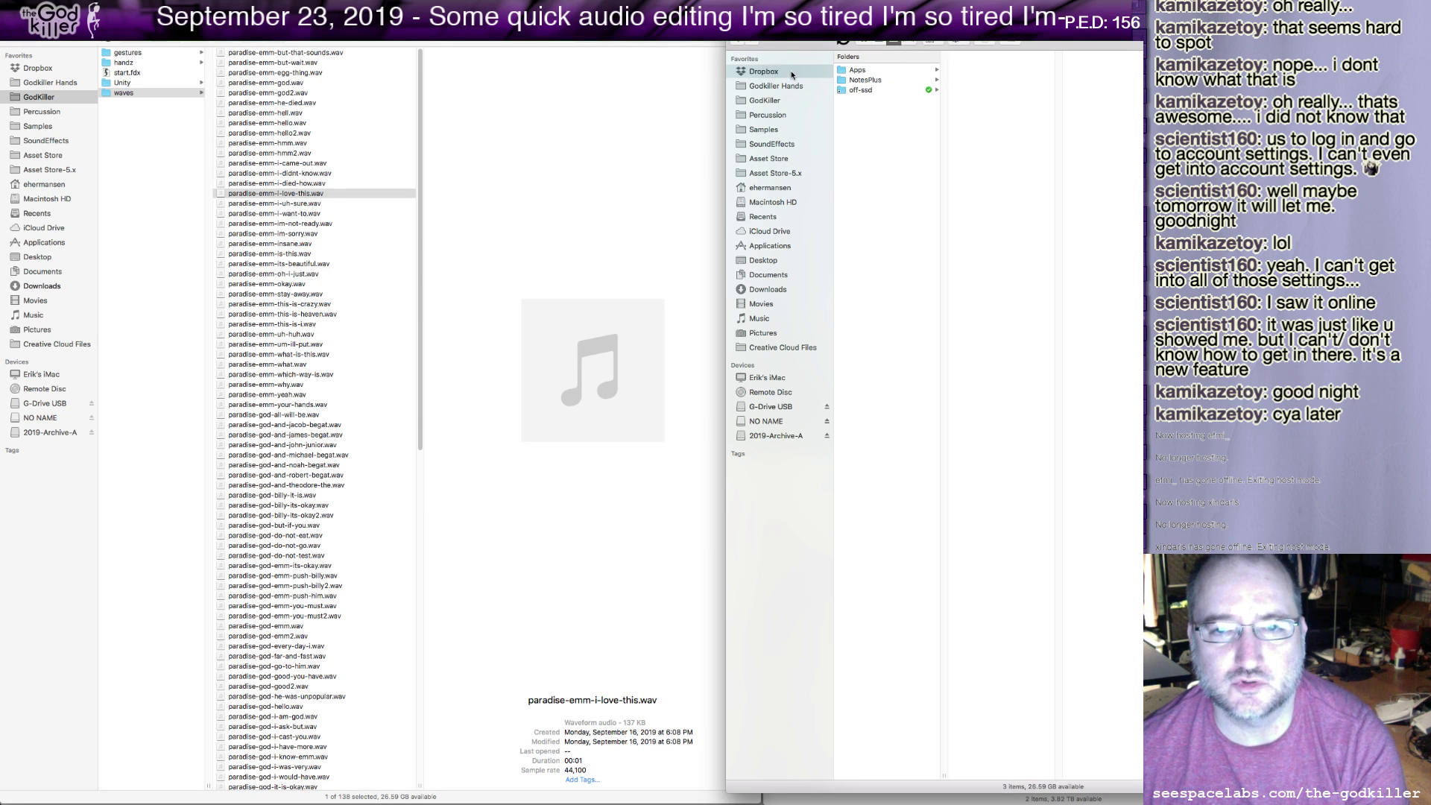
{"action": "left_click", "coordinate": [855, 91]}
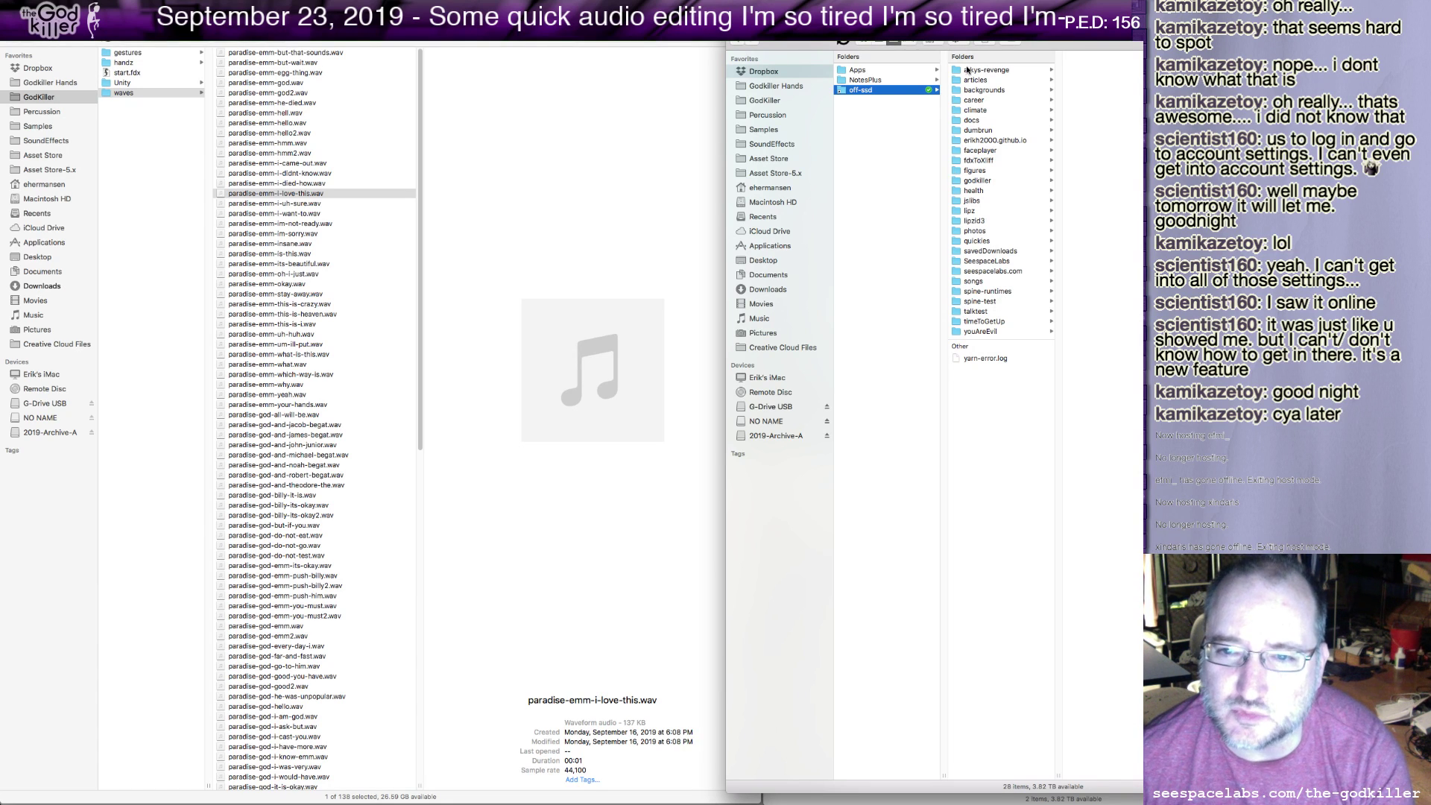
{"action": "left_click", "coordinate": [990, 182]}
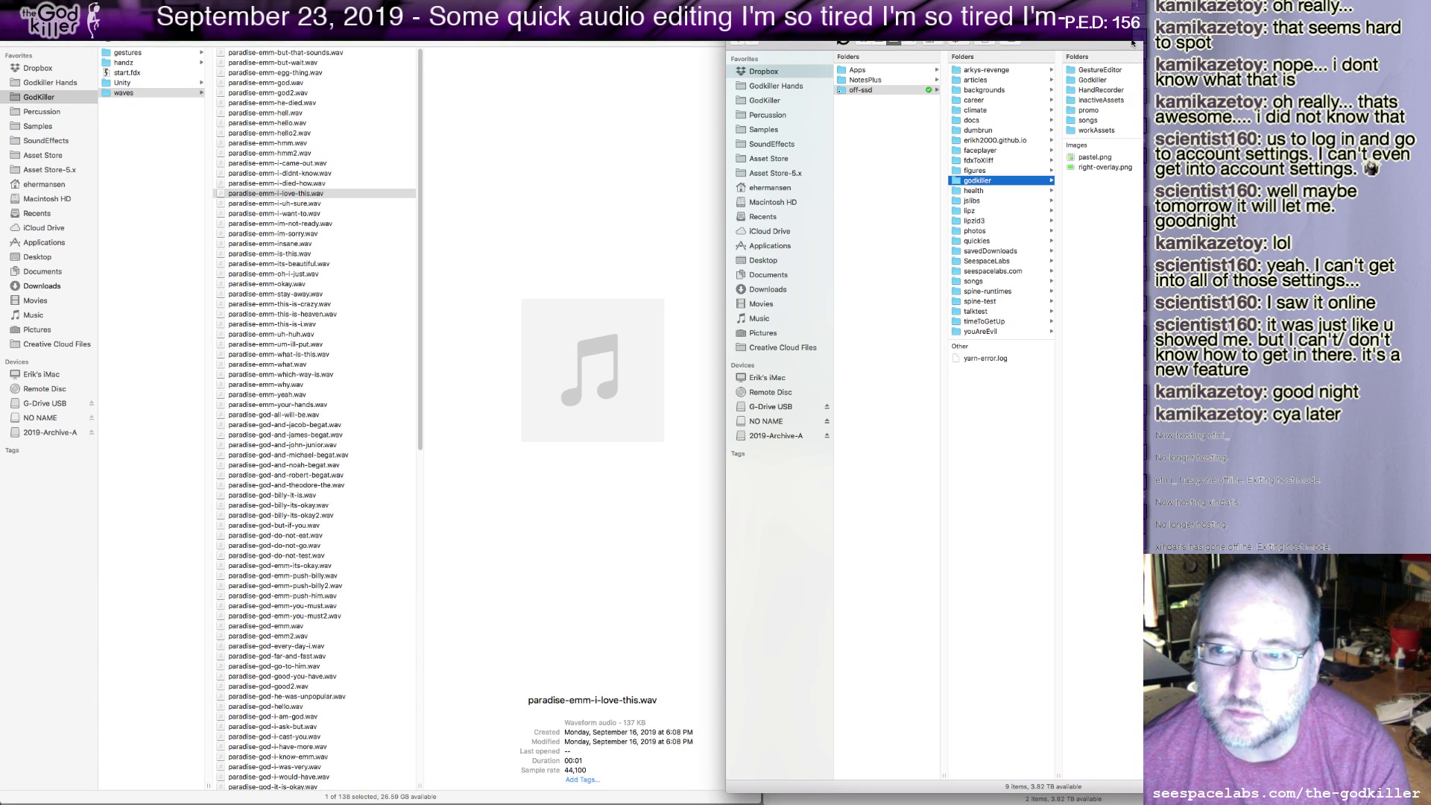
{"action": "left_click", "coordinate": [1090, 80]}
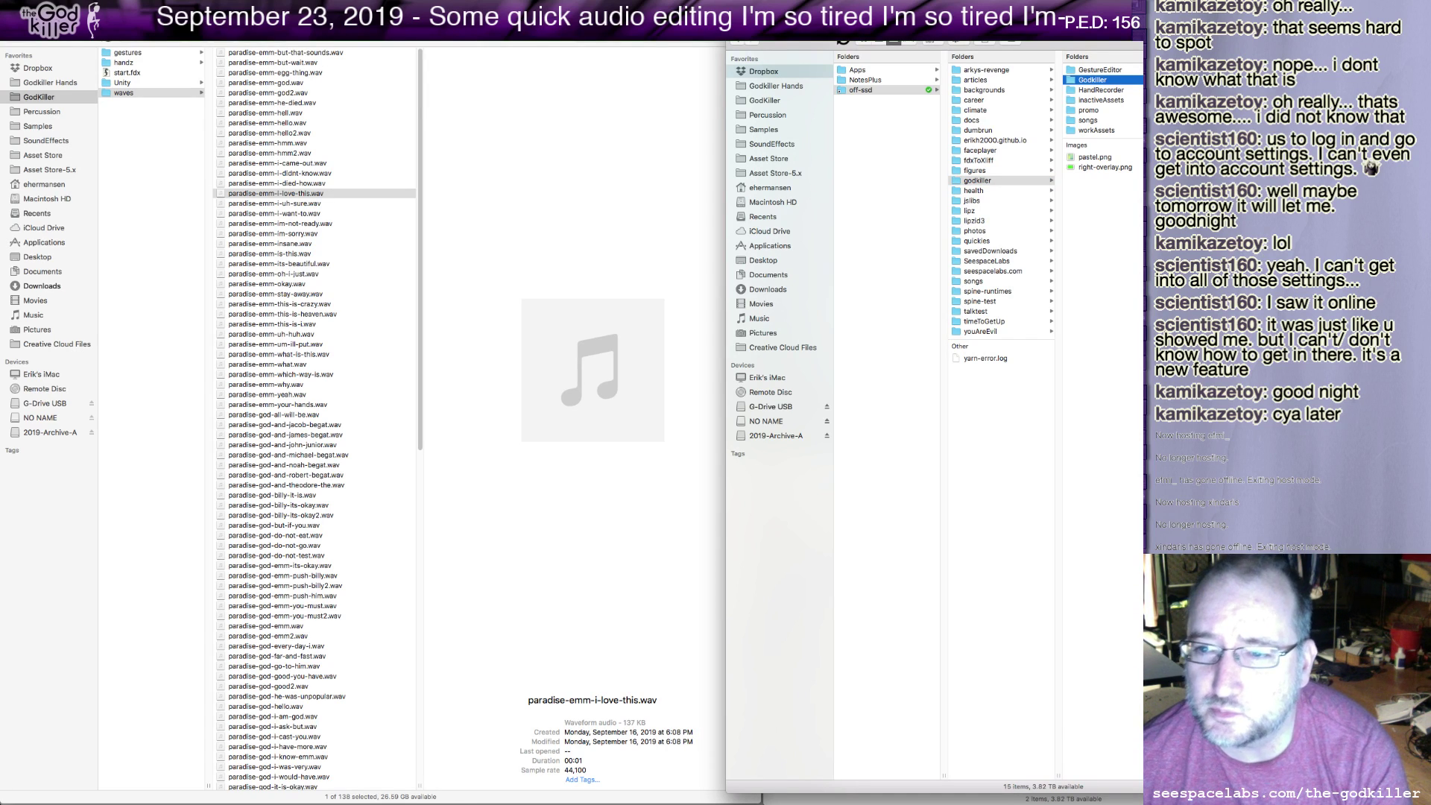
{"action": "key", "text": "Right"}
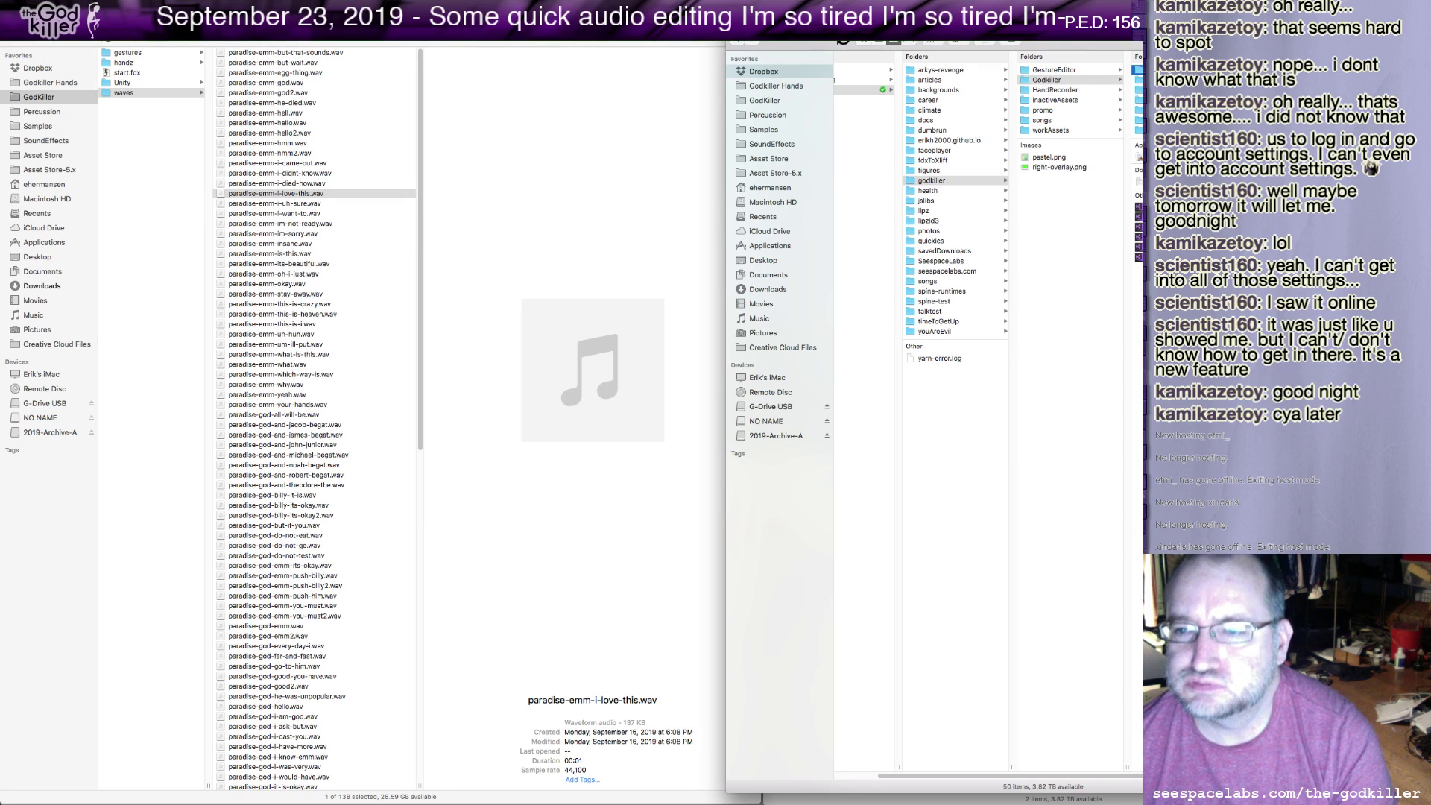
{"action": "key", "text": "Right"}
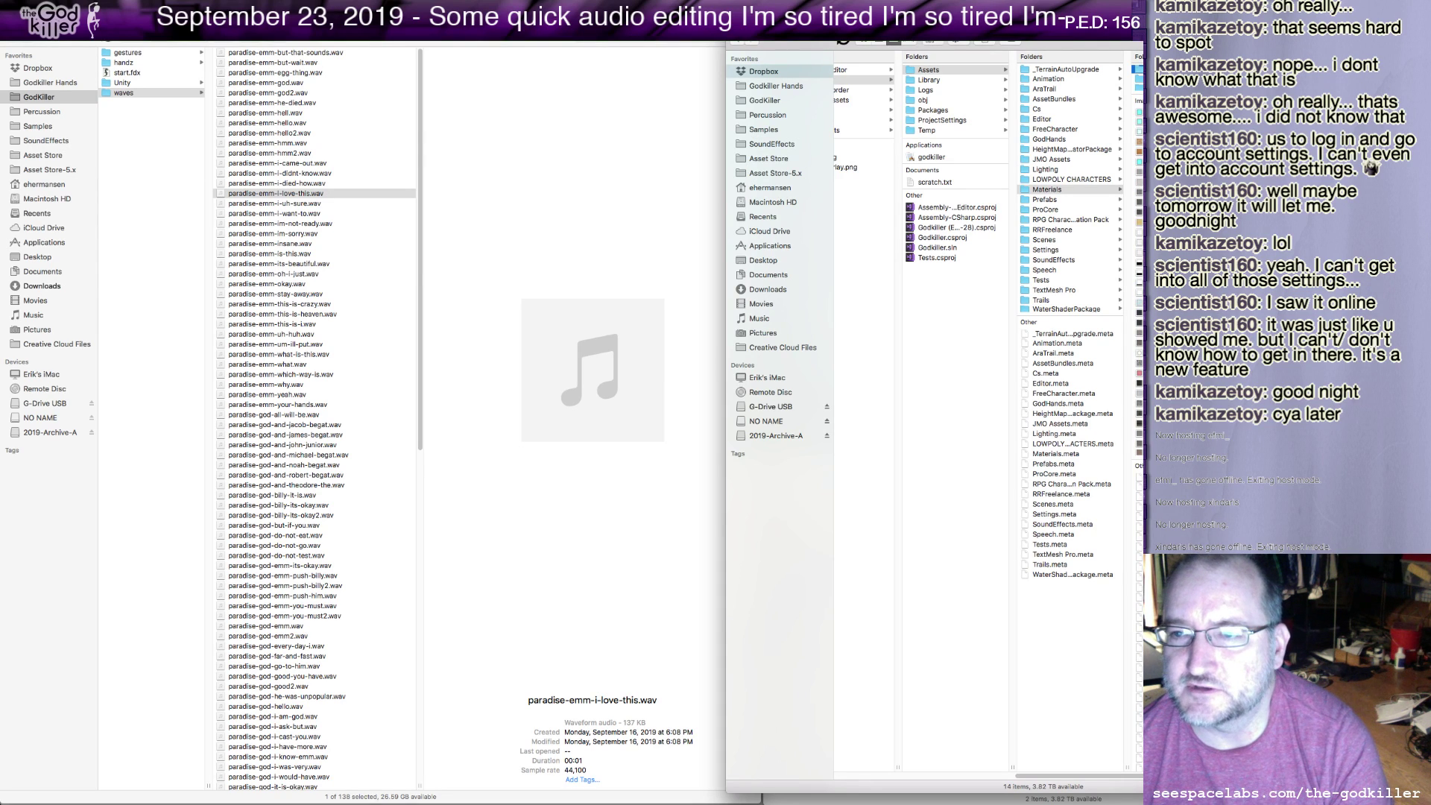
{"action": "key", "text": "Right"}
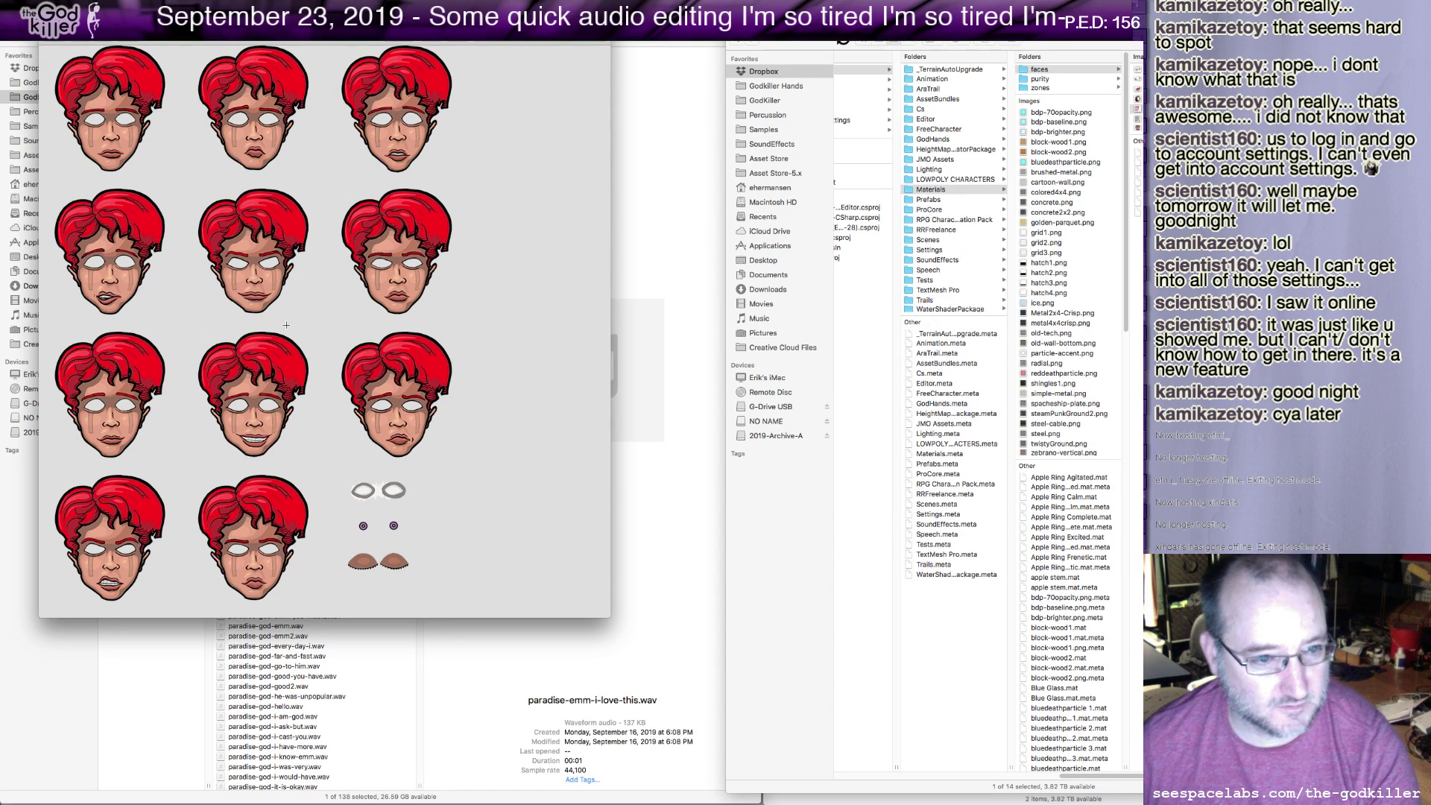
Switch to Unity and turn off Maximize On Play for the Game view.
{"action": "key", "text": "super+Tab"}
{"action": "key", "text": "super+Tab"}
{"action": "key", "text": "super+Tab"}
{"action": "key", "text": "super+Tab"}
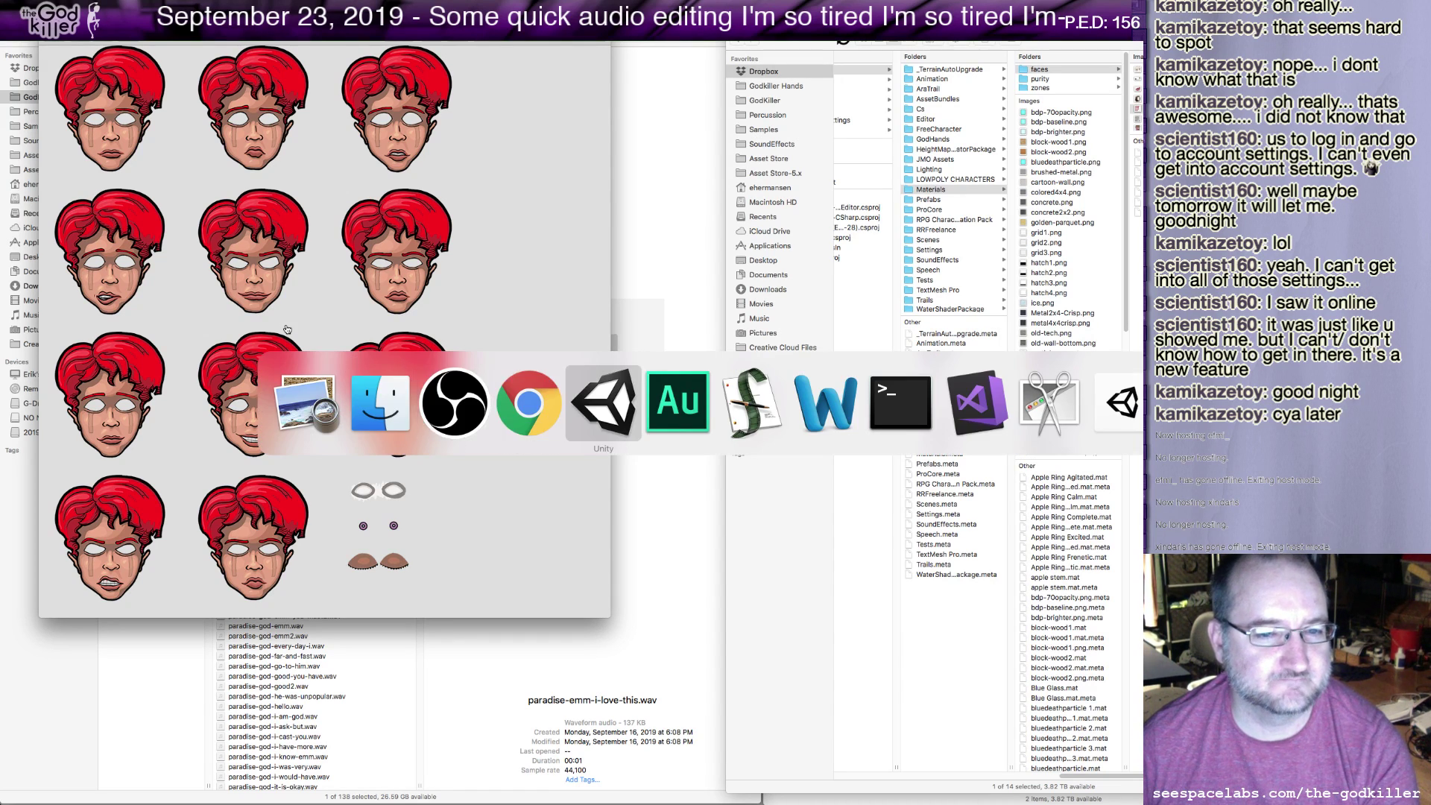
{"action": "key", "text": "Escape"}
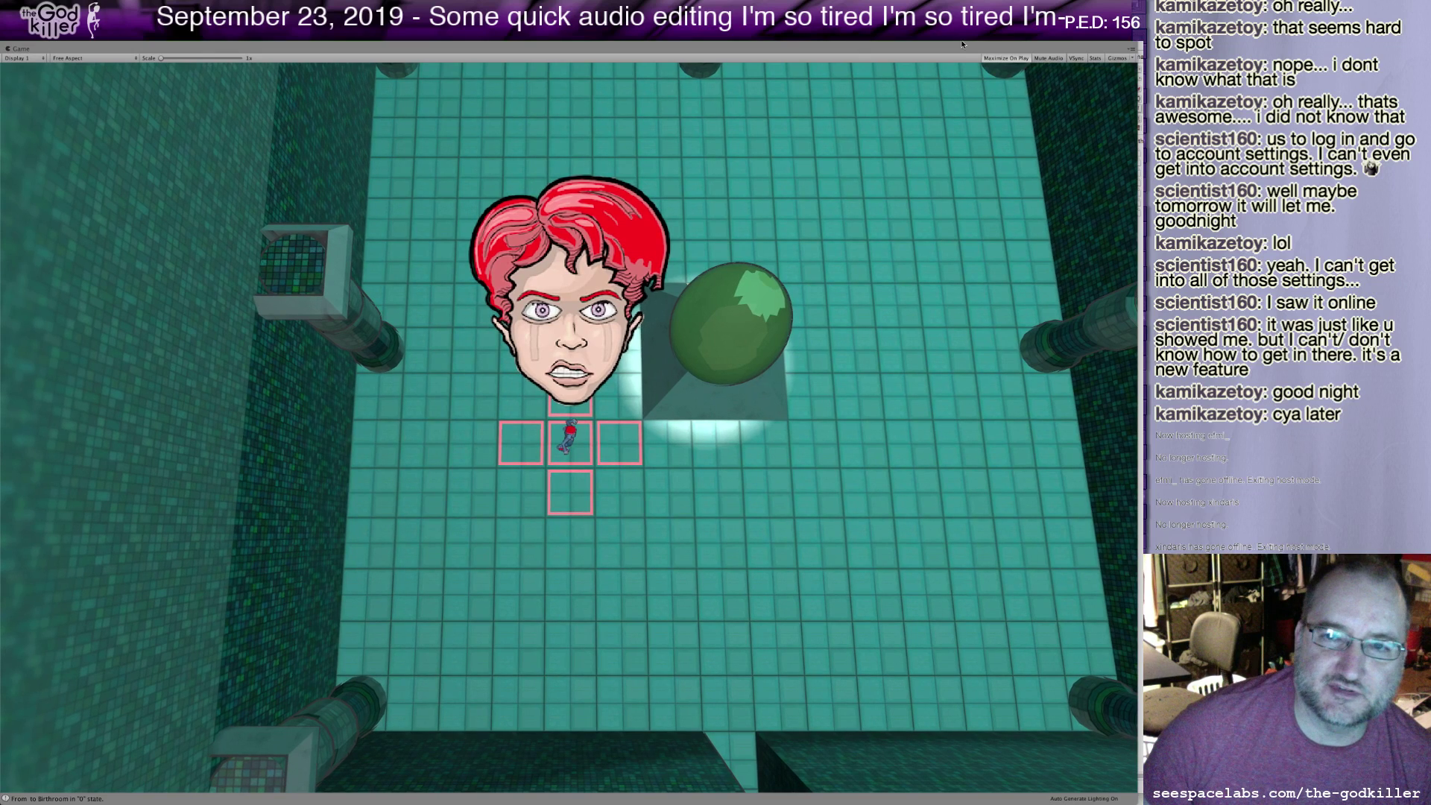
{"action": "left_click", "coordinate": [995, 58]}
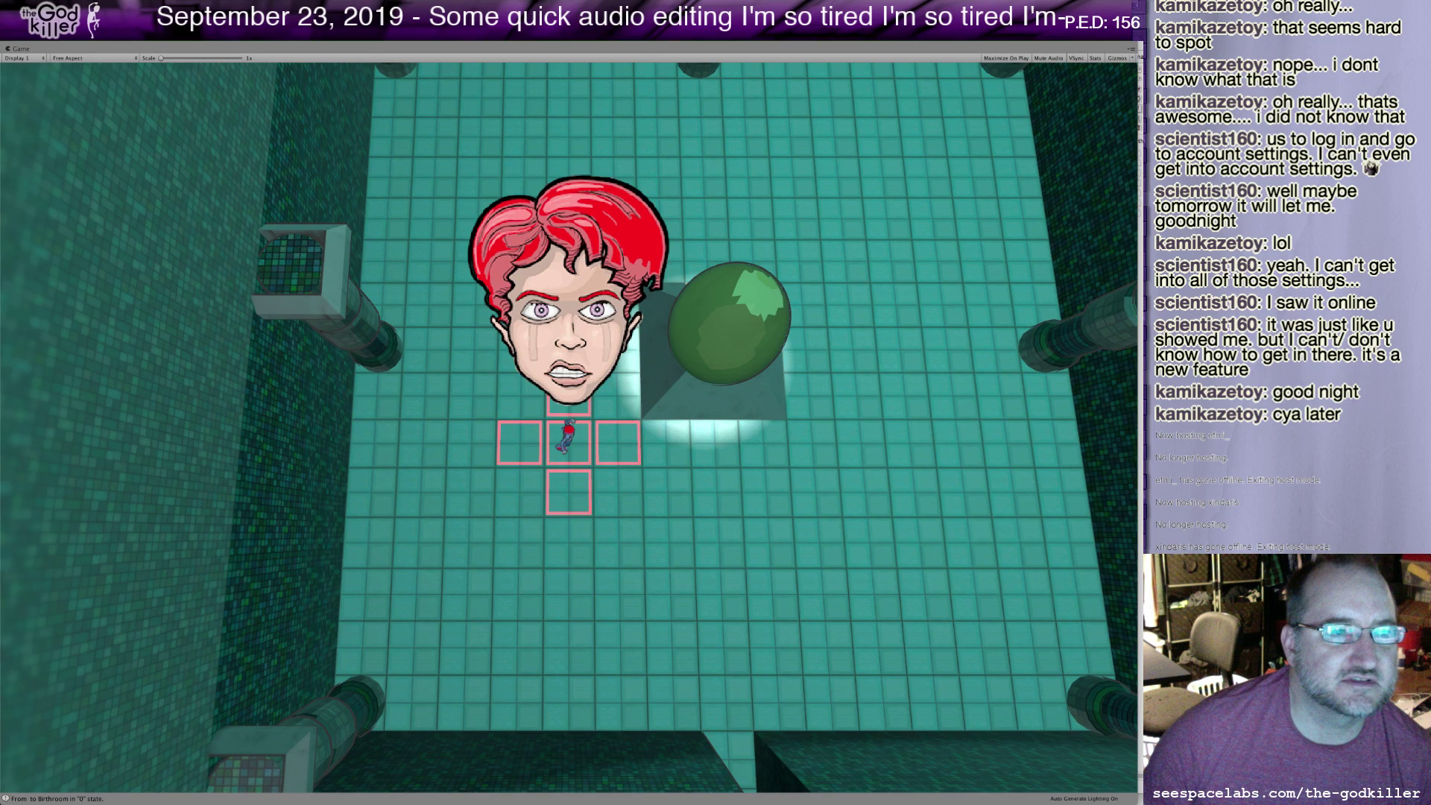
{"action": "key", "text": "shift+space"}
{"action": "key", "text": "super+Tab"}
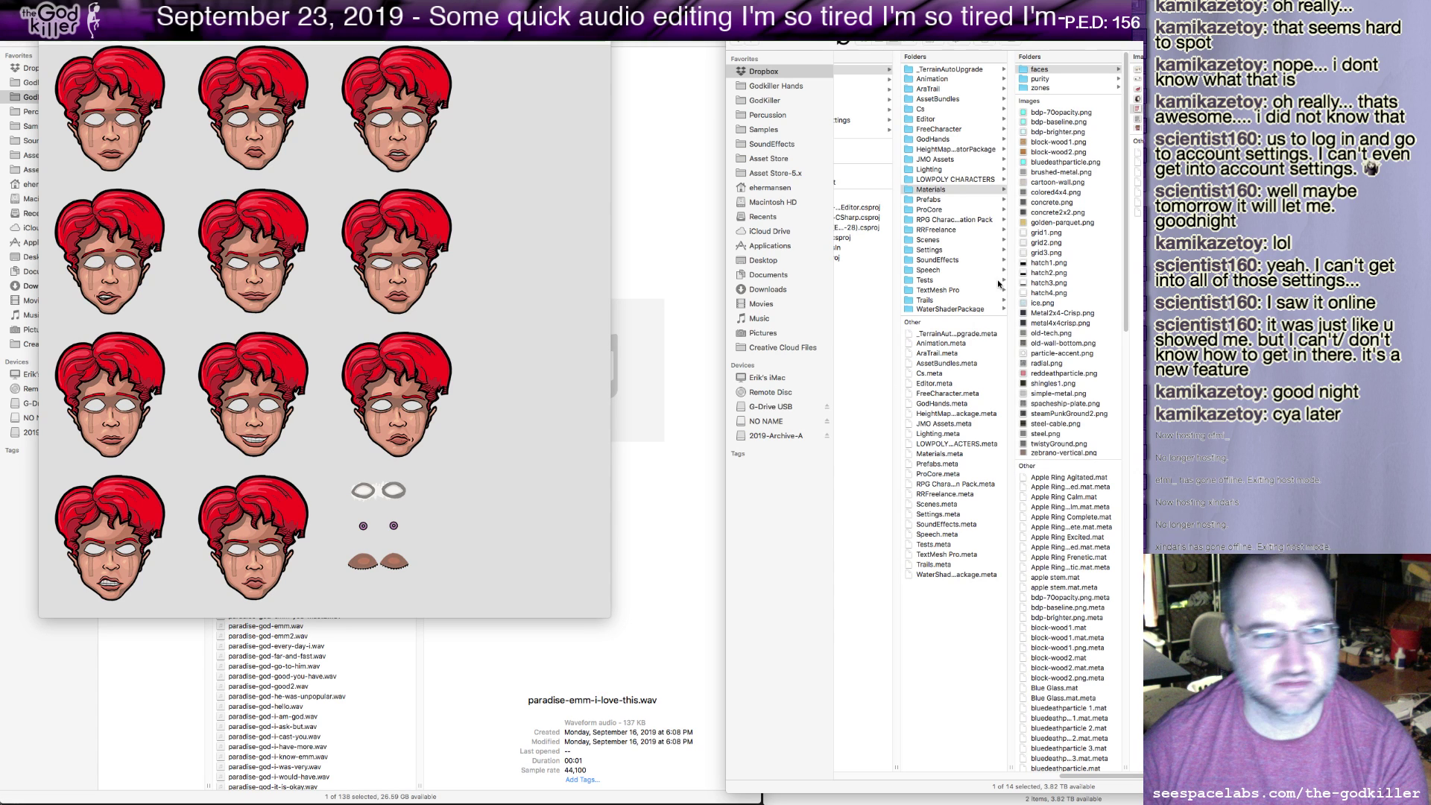
{"action": "key", "text": "super+Tab"}
{"action": "key", "text": "super+Tab"}
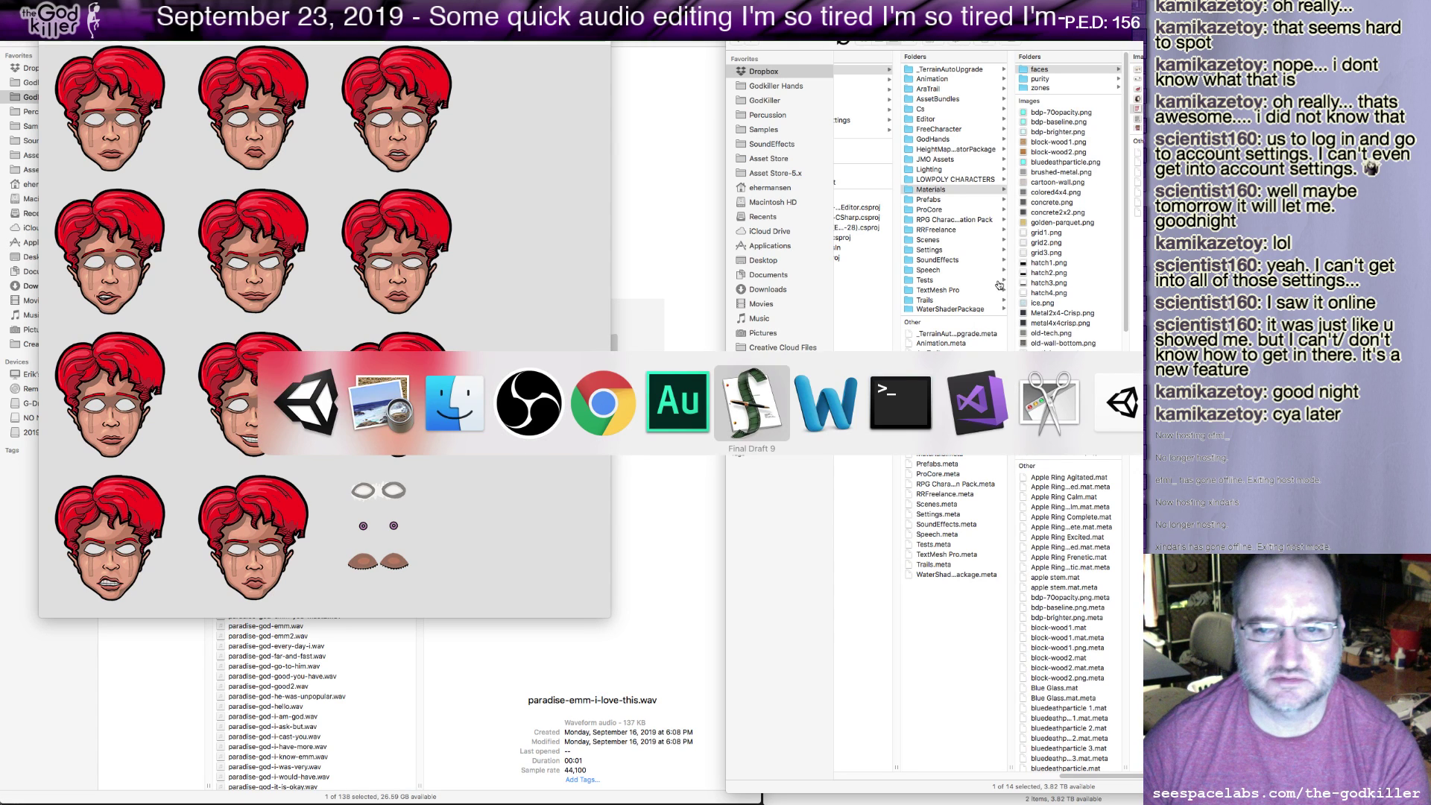
{"action": "key", "text": "super+Tab"}
{"action": "key", "text": "super+Tab"}
{"action": "key", "text": "super+Tab"}
{"action": "key", "text": "super+Tab"}
{"action": "key", "text": "super+Tab"}
{"action": "key", "text": "super+Tab"}
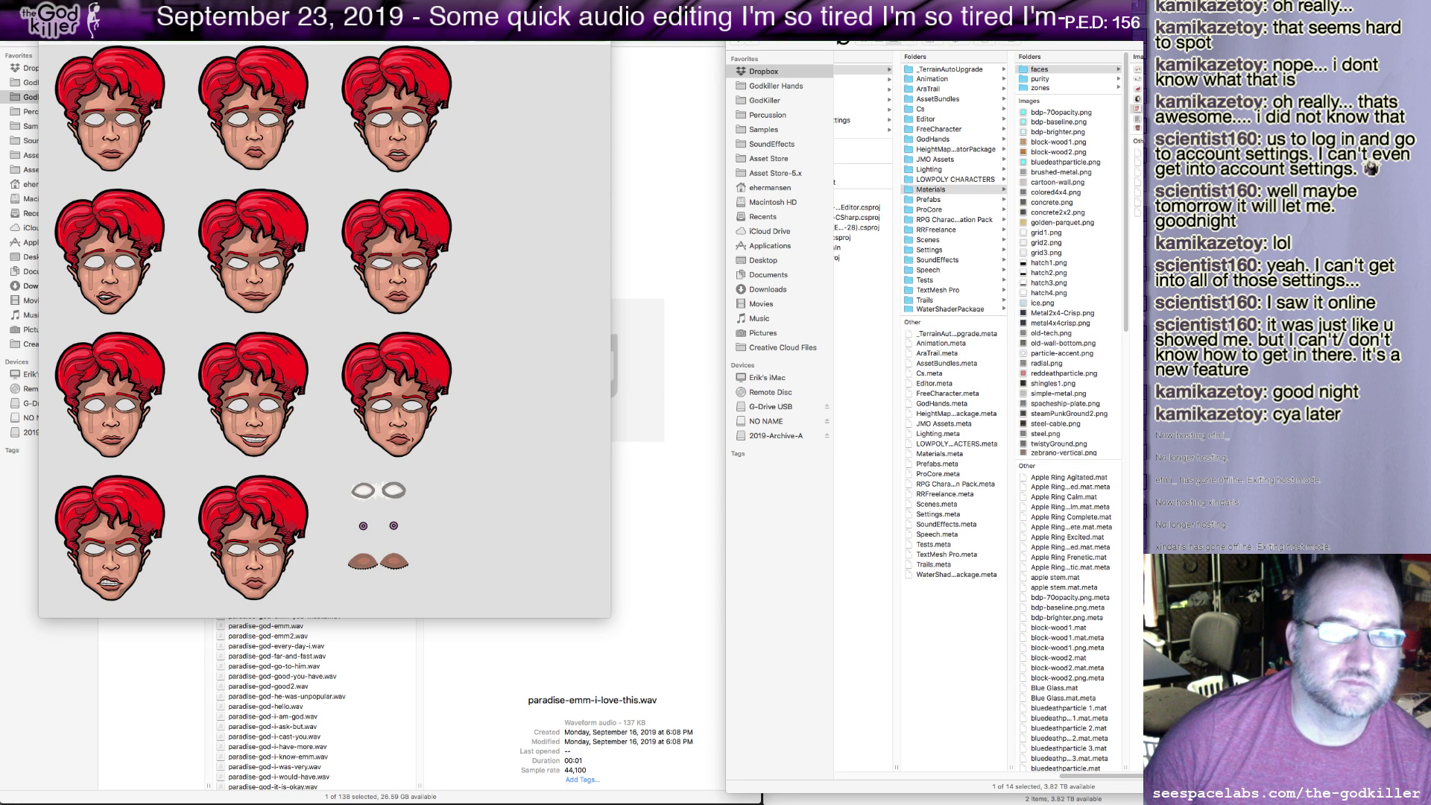
Bring Unity's Game view to the front and restore the full editor layout around it.
{"action": "left_click", "coordinate": [387, 9]}
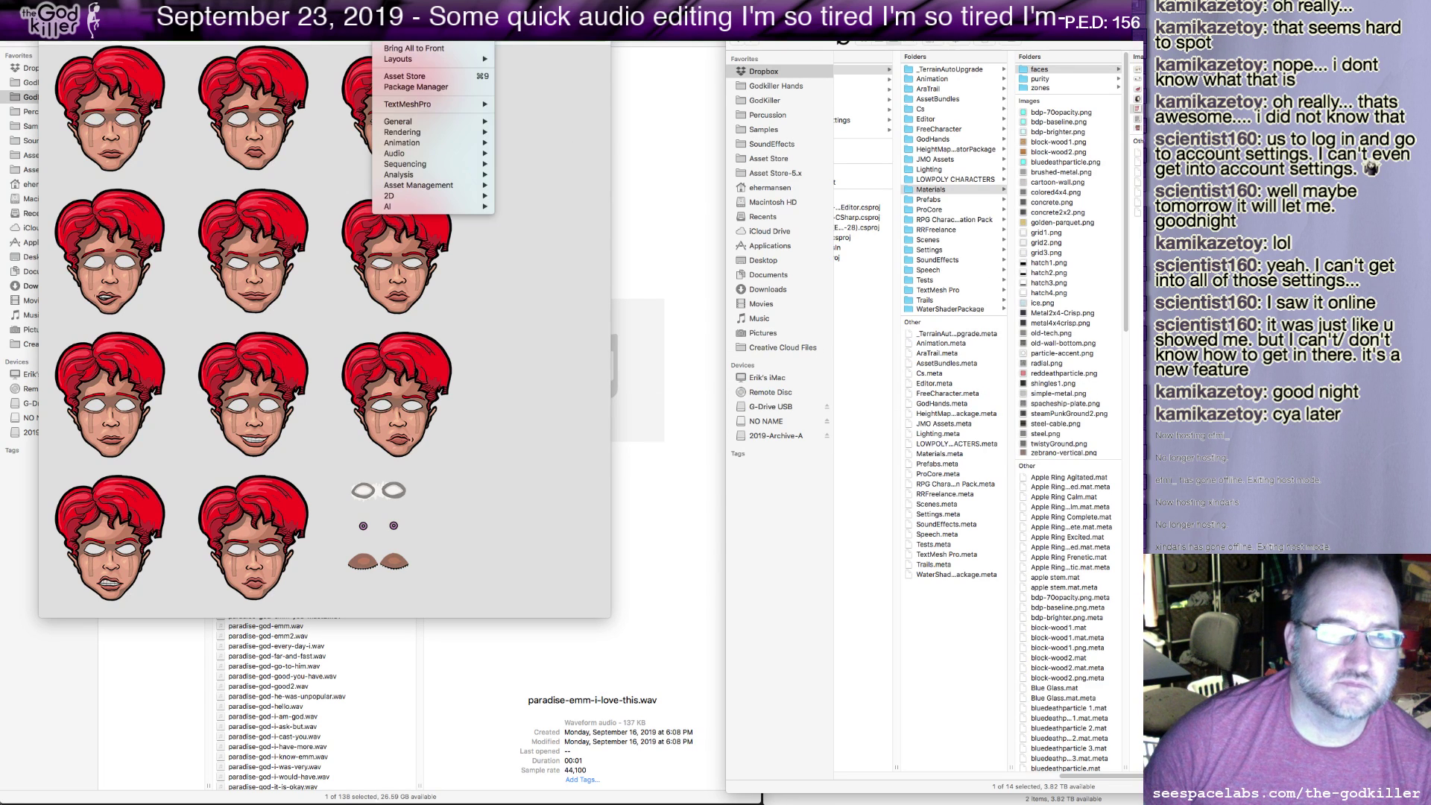
{"action": "left_click", "coordinate": [418, 49]}
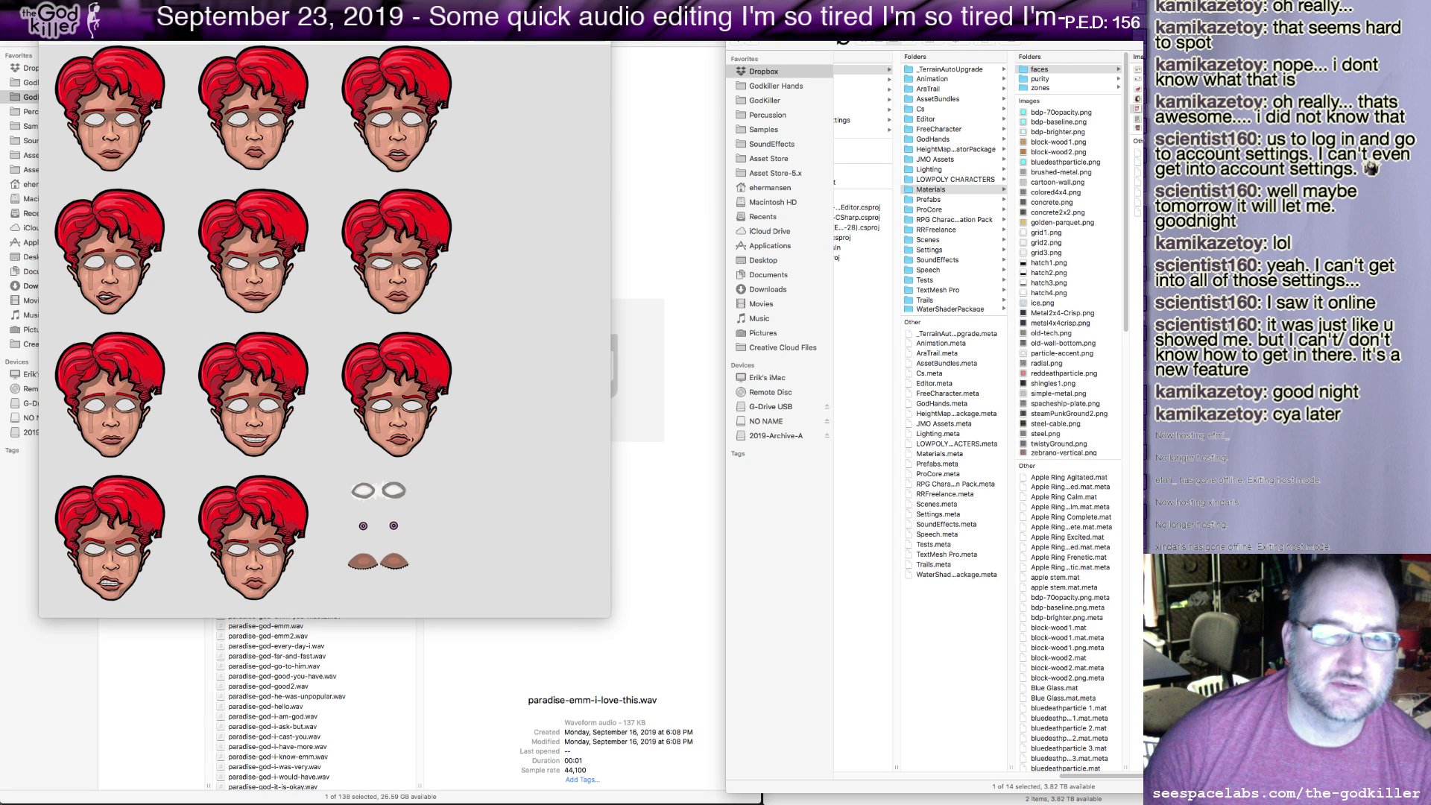
{"action": "left_click", "coordinate": [395, 7]}
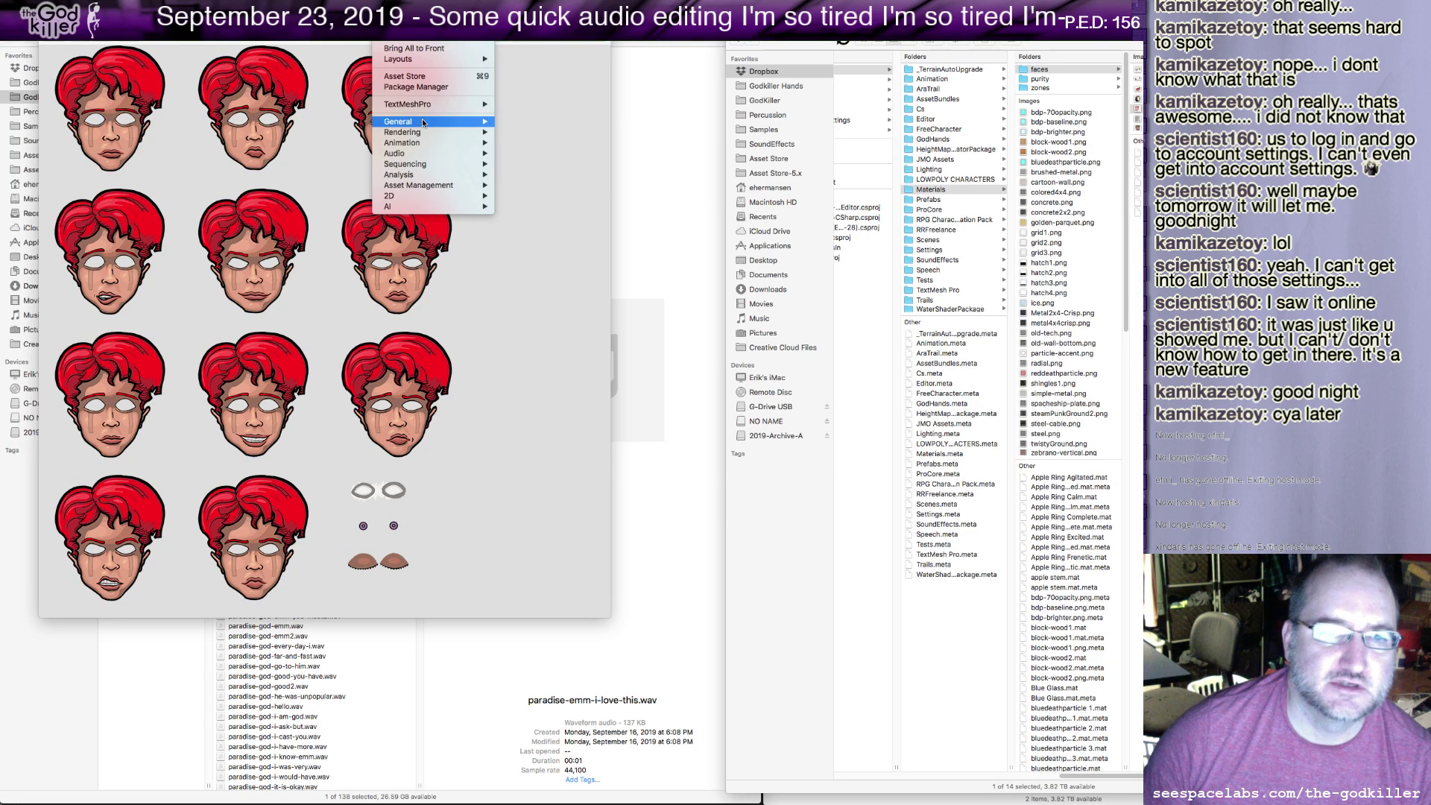
{"action": "mouse_move", "coordinate": [423, 123]}
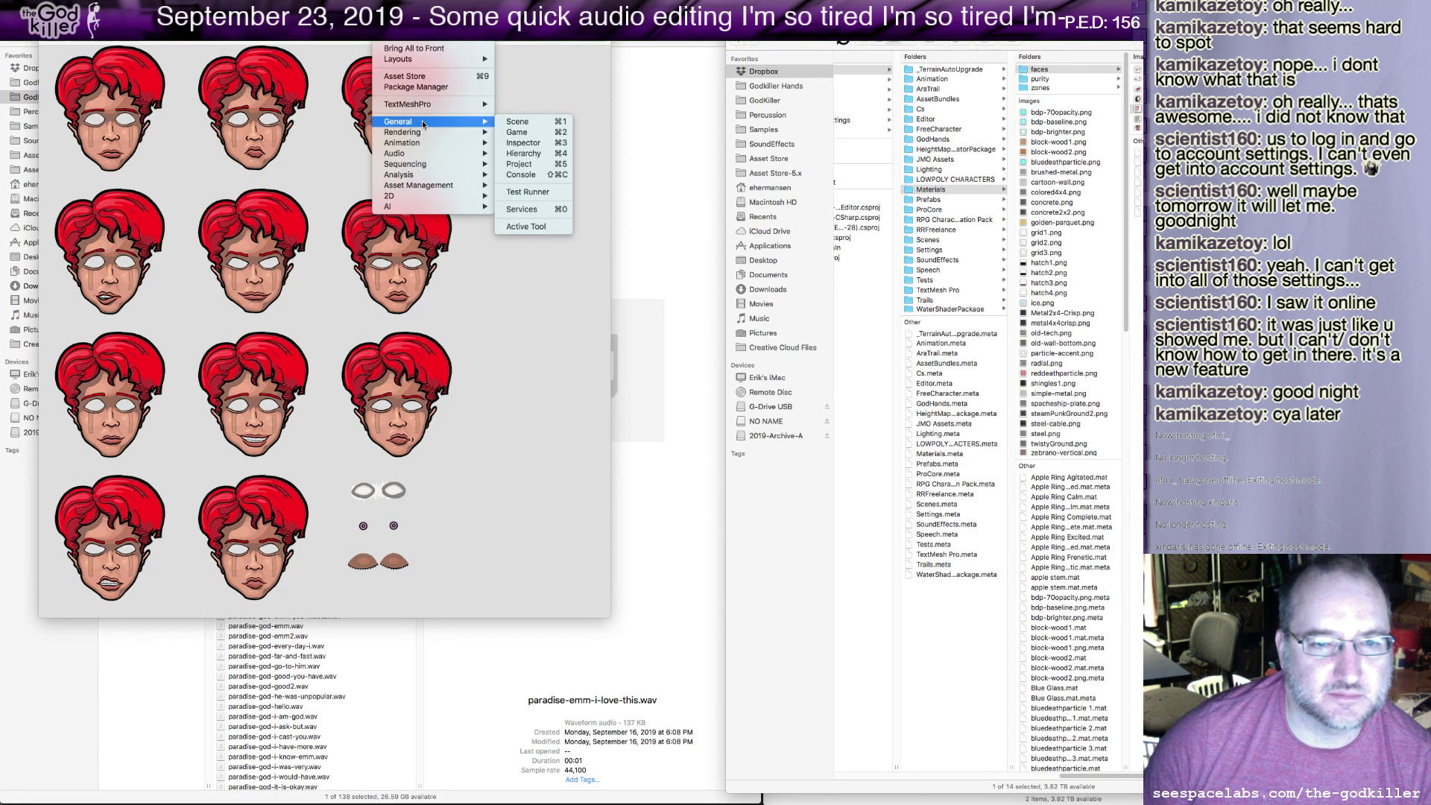
{"action": "left_click", "coordinate": [527, 133]}
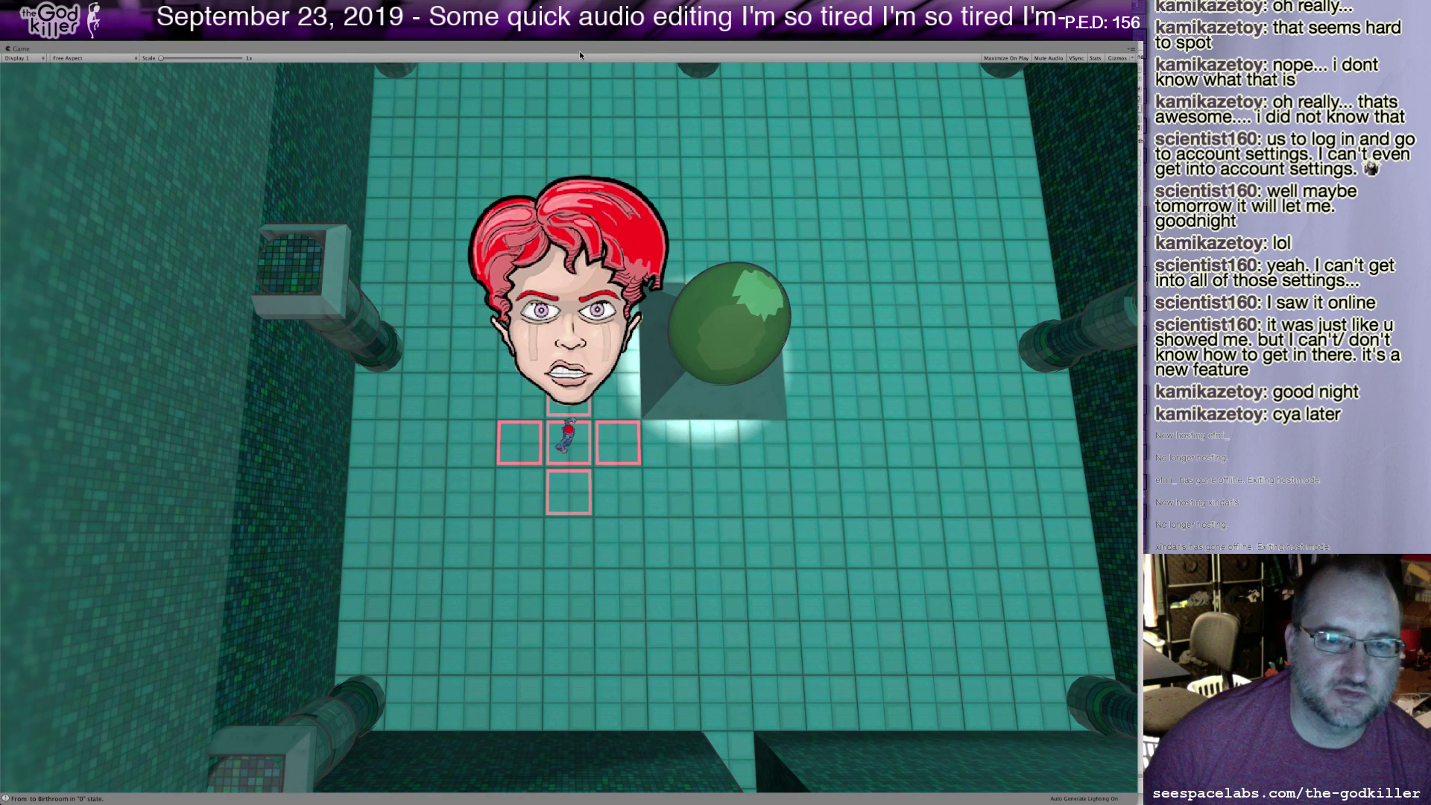
{"action": "left_click", "coordinate": [534, 50]}
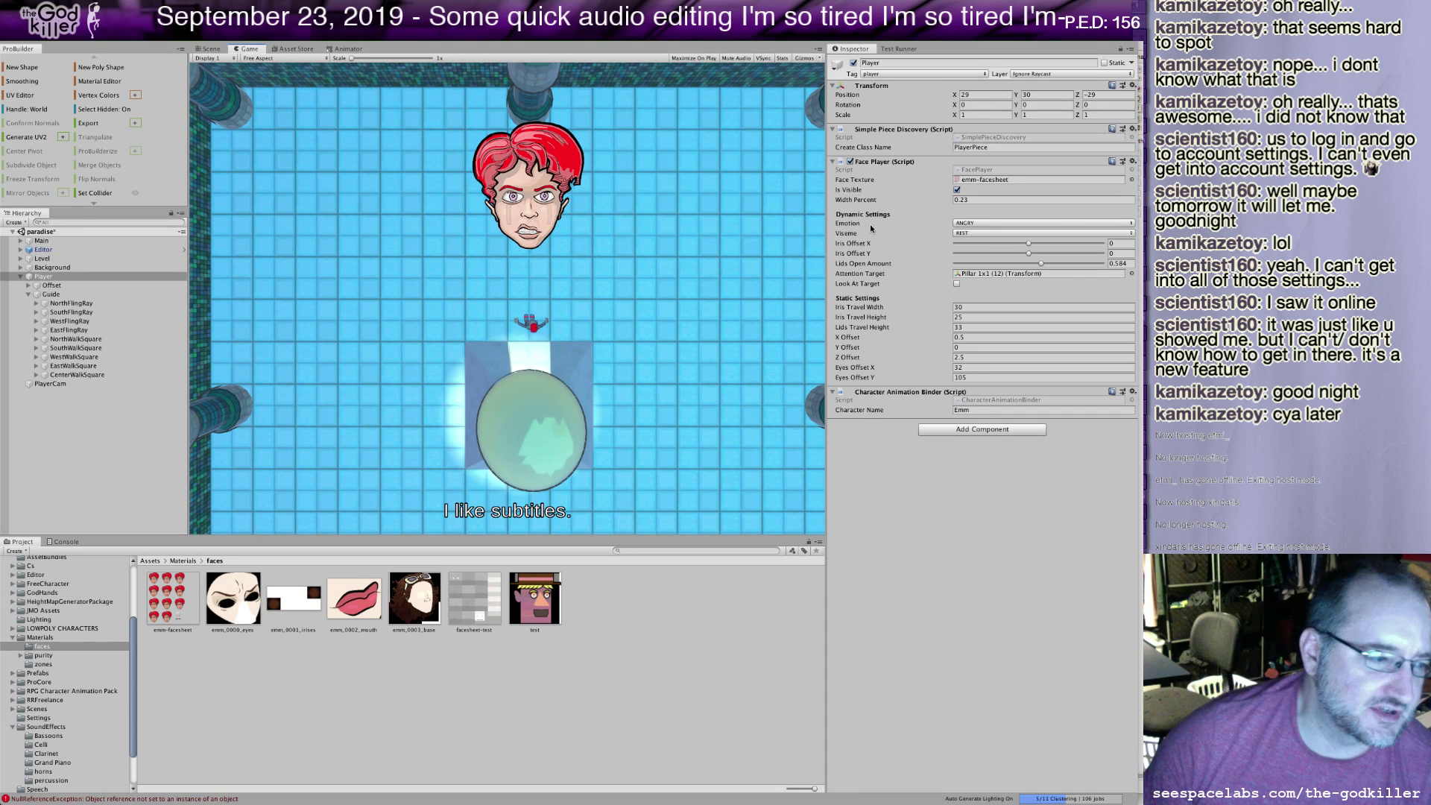
Preview the Player's face with the Face Player Emotion set to NEUTRAL, AFRAID and AMUSED in turn.
{"action": "left_click", "coordinate": [990, 224]}
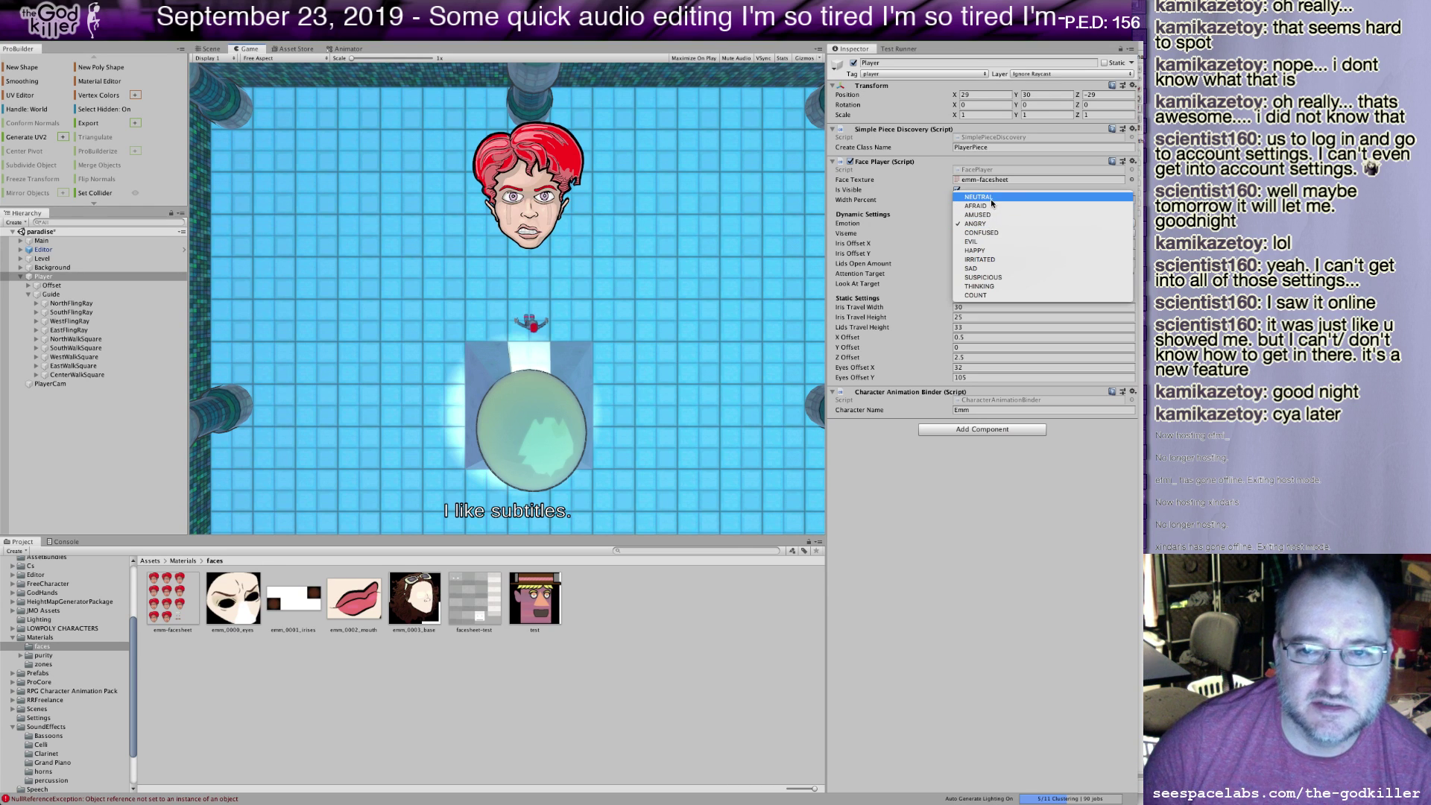
{"action": "left_click", "coordinate": [990, 199]}
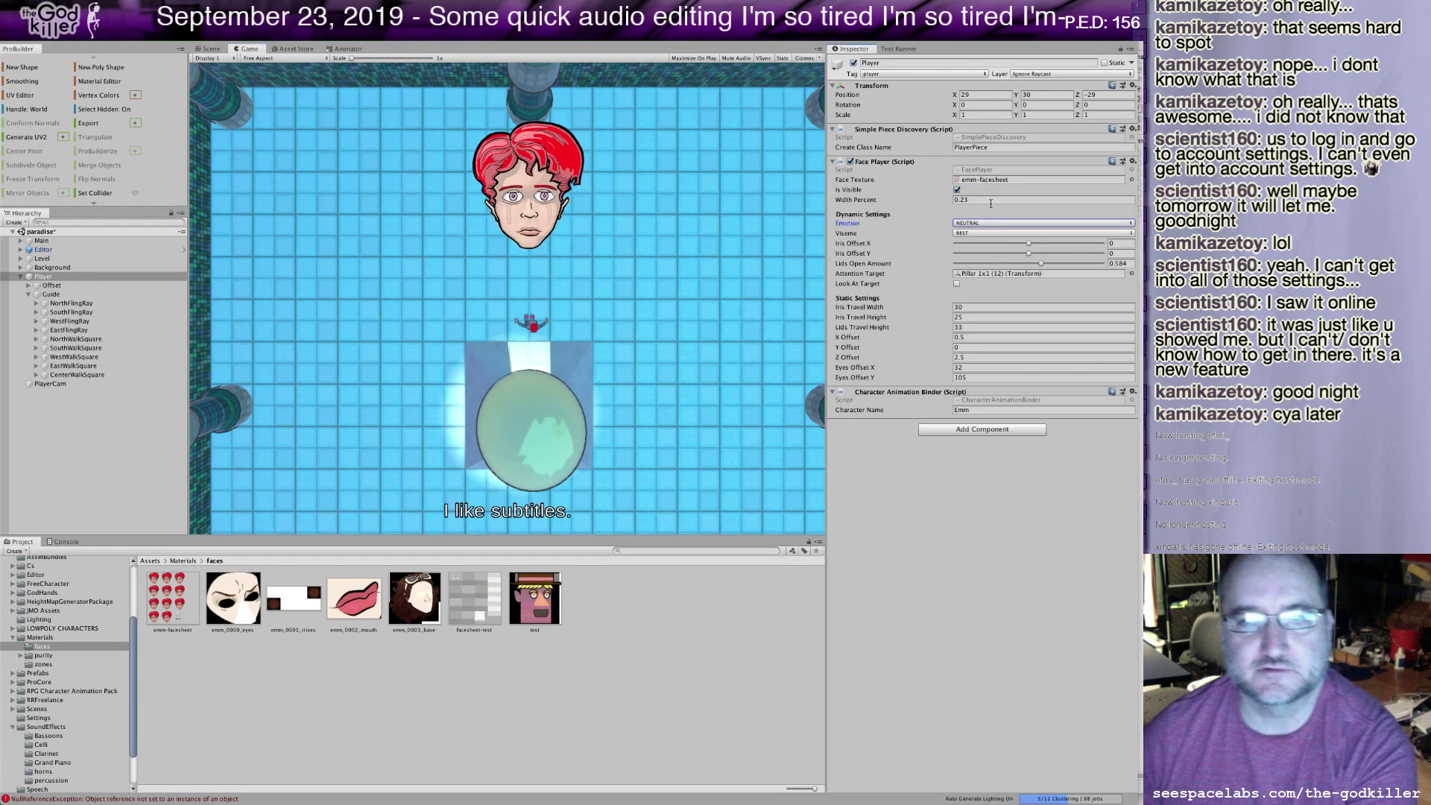
{"action": "left_click", "coordinate": [977, 228]}
{"action": "left_click", "coordinate": [977, 233]}
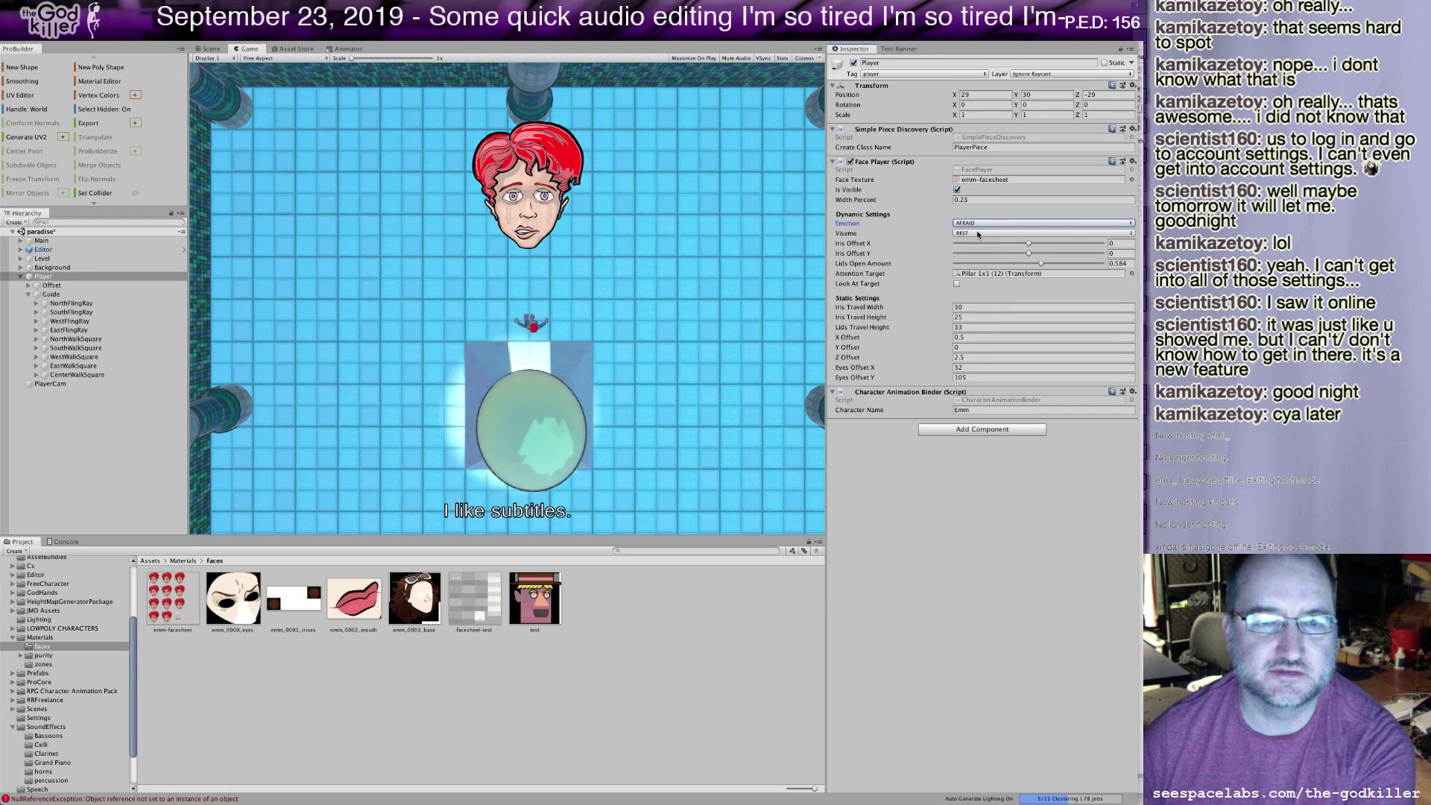
{"action": "left_click", "coordinate": [978, 234]}
{"action": "left_click", "coordinate": [975, 233]}
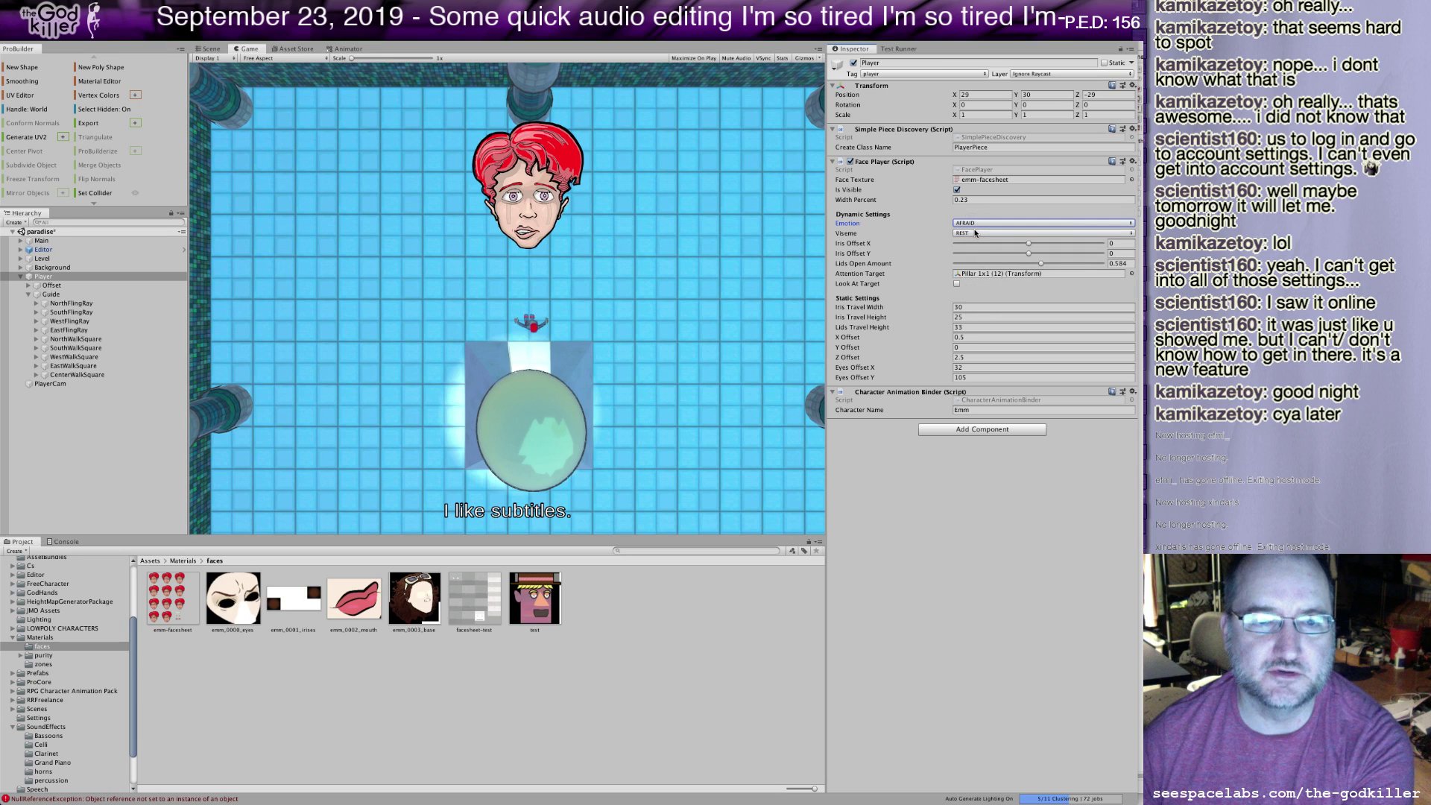
Preview the Player's face with the Emotion set to ANGRY, CONFUSED and EVIL in turn.
{"action": "left_click", "coordinate": [974, 232]}
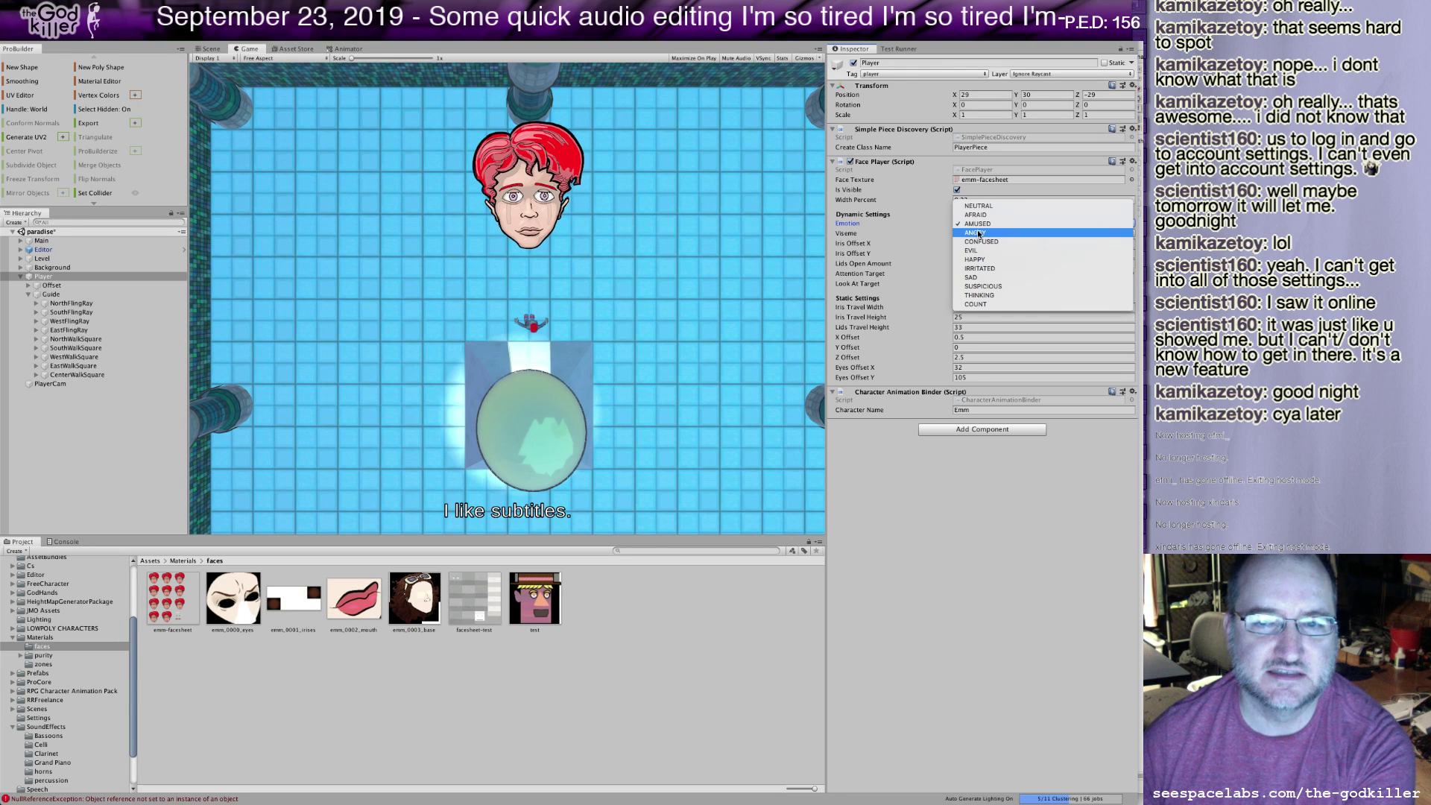
{"action": "left_click", "coordinate": [977, 231]}
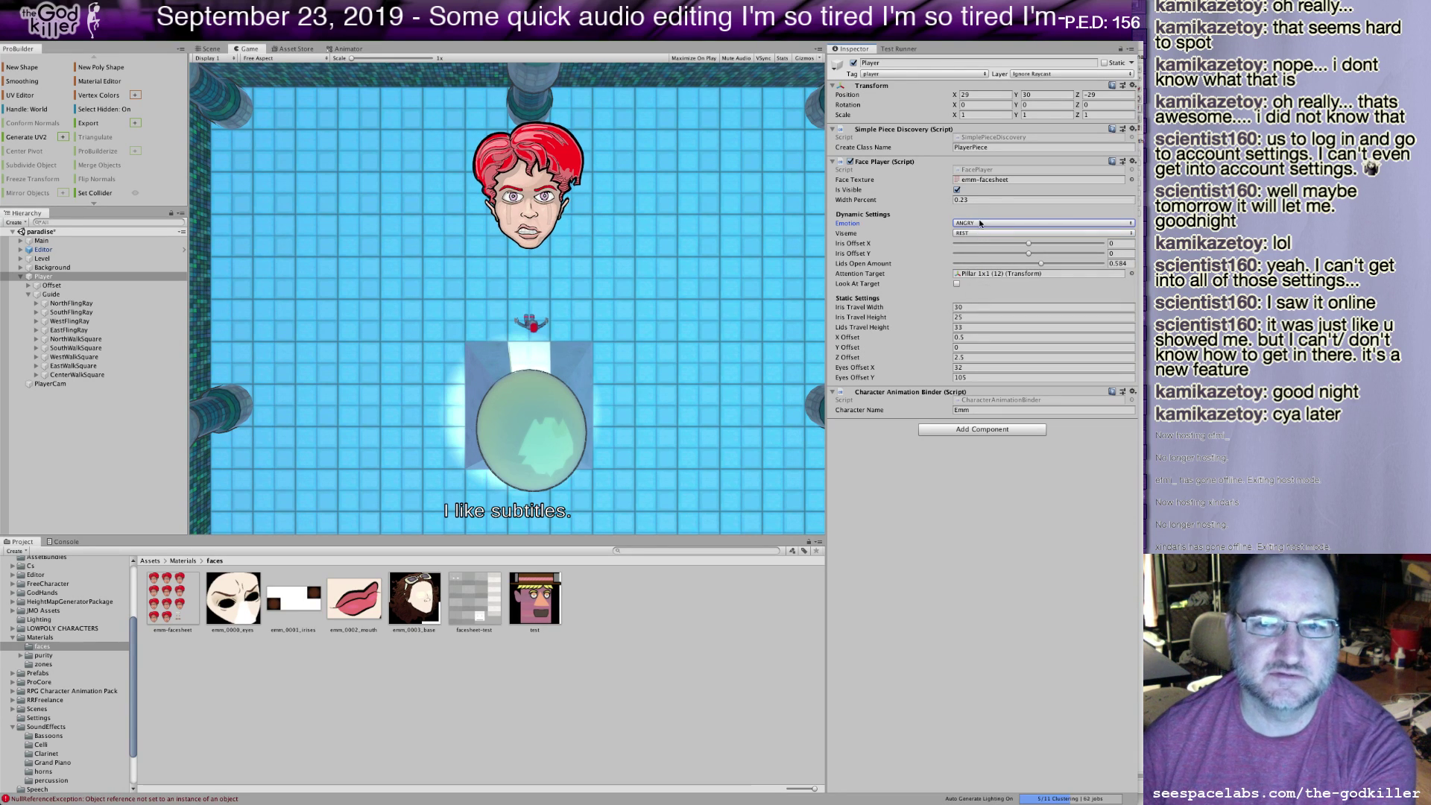
{"action": "left_click", "coordinate": [977, 225]}
{"action": "left_click", "coordinate": [984, 233]}
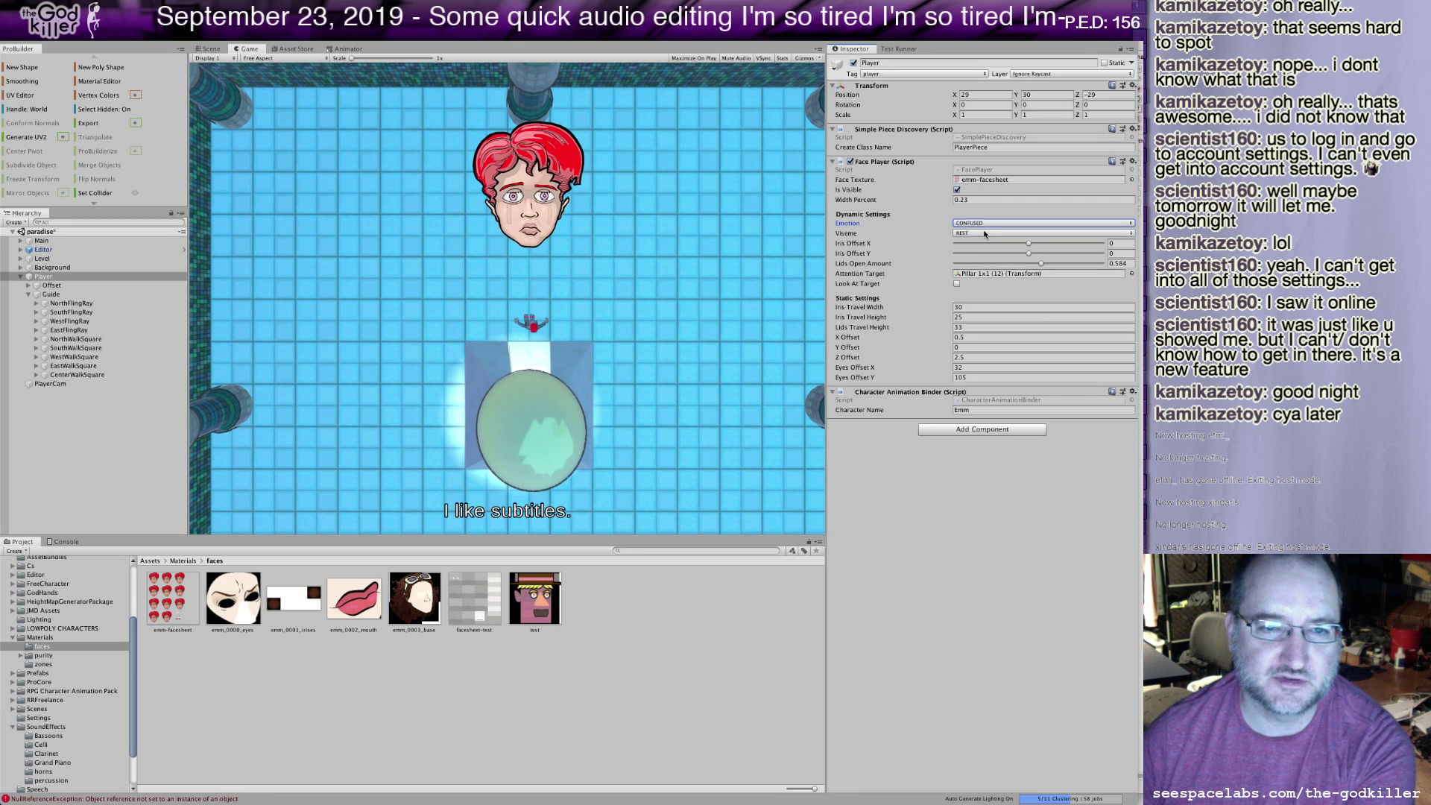
{"action": "left_click", "coordinate": [986, 225]}
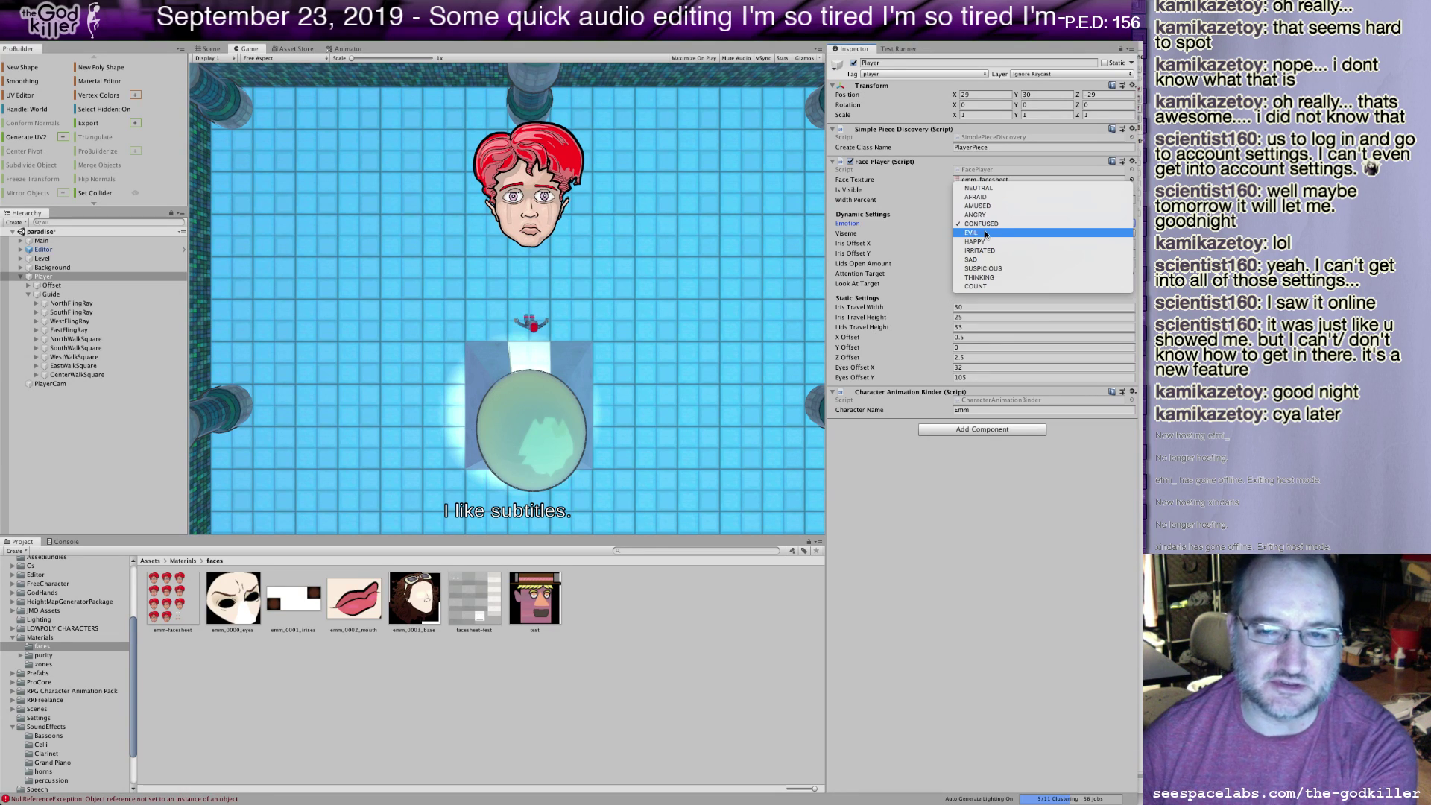
{"action": "left_click", "coordinate": [986, 234]}
Preview the Player's face with the Emotion set to HAPPY and IRRITATED in turn.
{"action": "left_click", "coordinate": [980, 224]}
{"action": "left_click", "coordinate": [973, 227]}
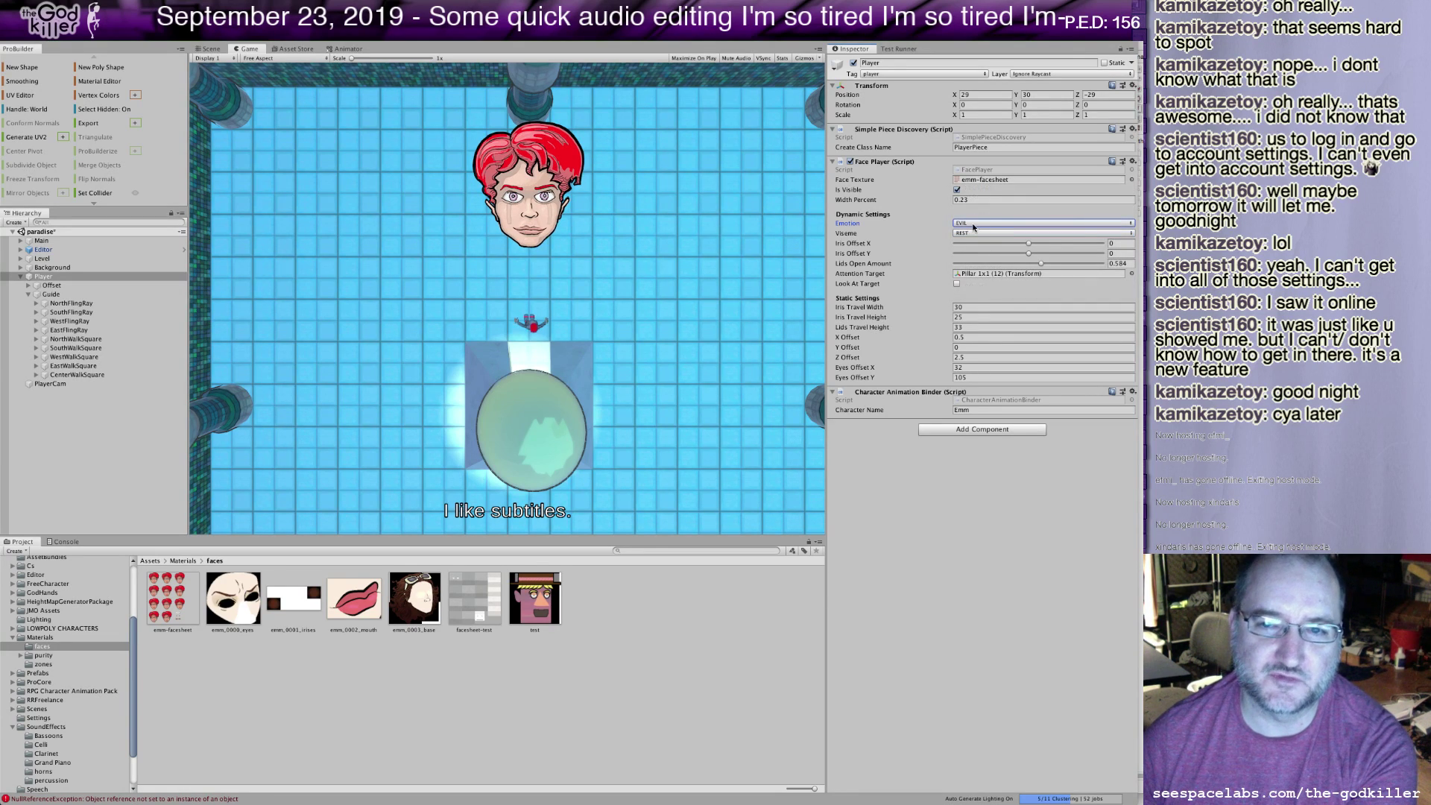
{"action": "left_click", "coordinate": [973, 226]}
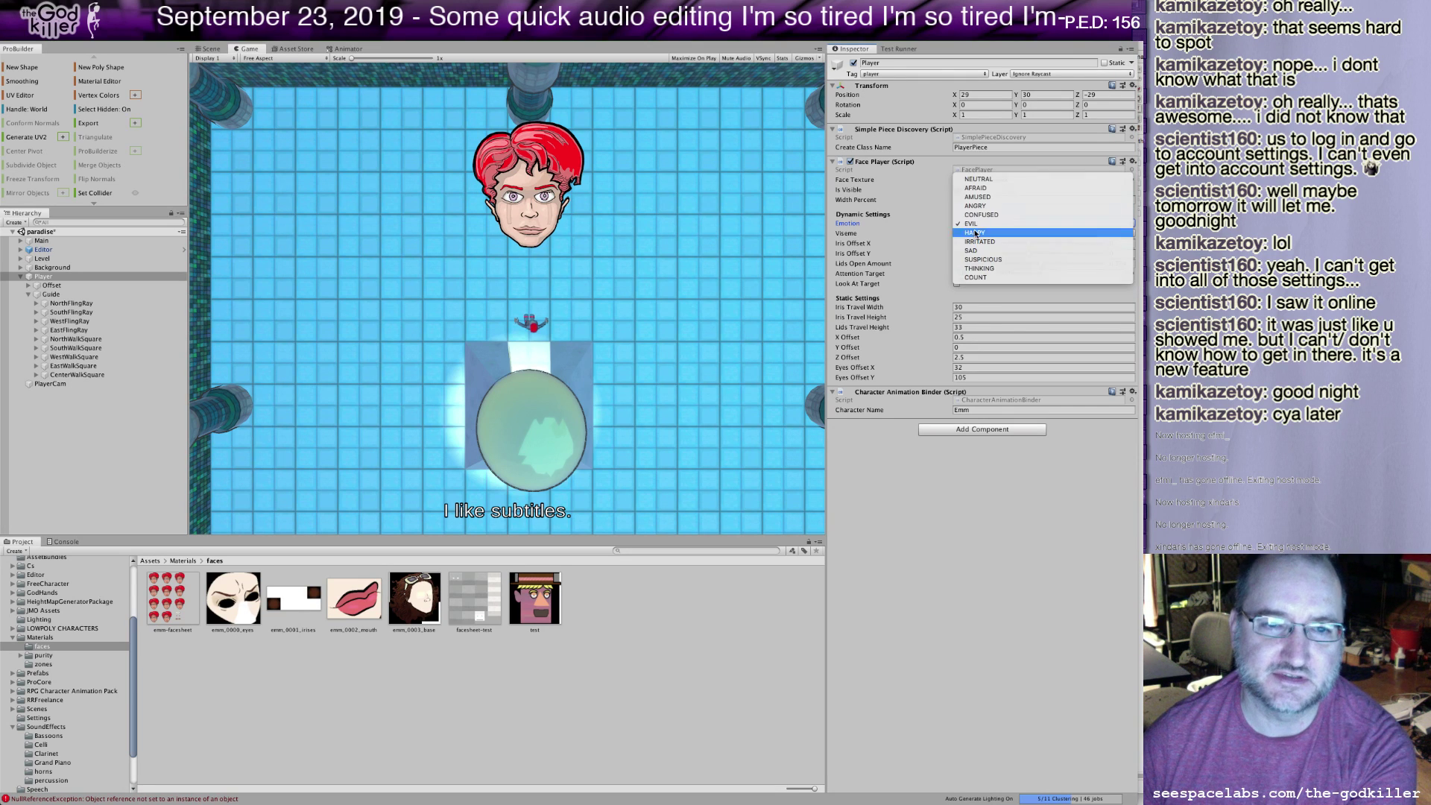
{"action": "left_click", "coordinate": [975, 233]}
{"action": "left_click", "coordinate": [973, 226]}
{"action": "left_click", "coordinate": [975, 234]}
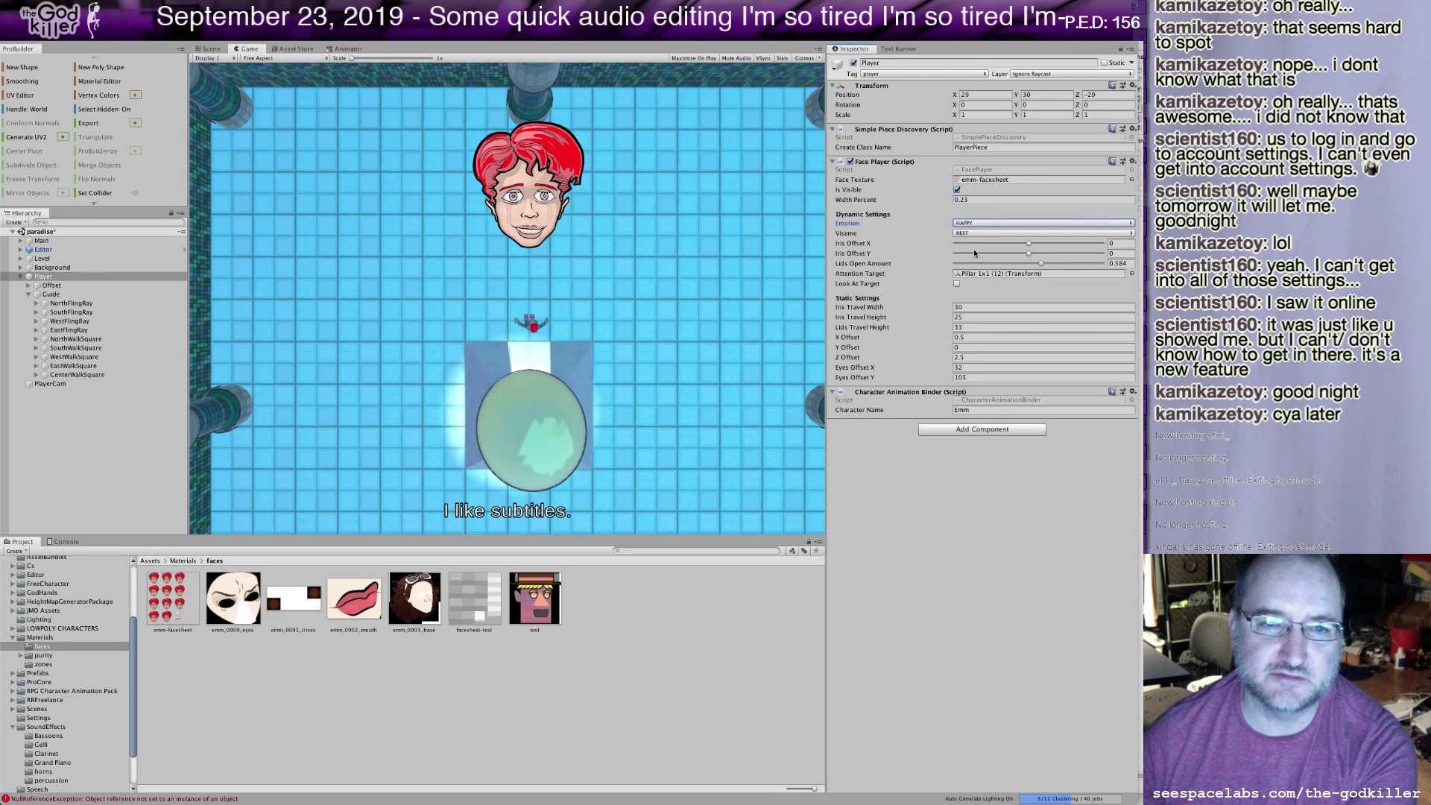
{"action": "left_click", "coordinate": [974, 233]}
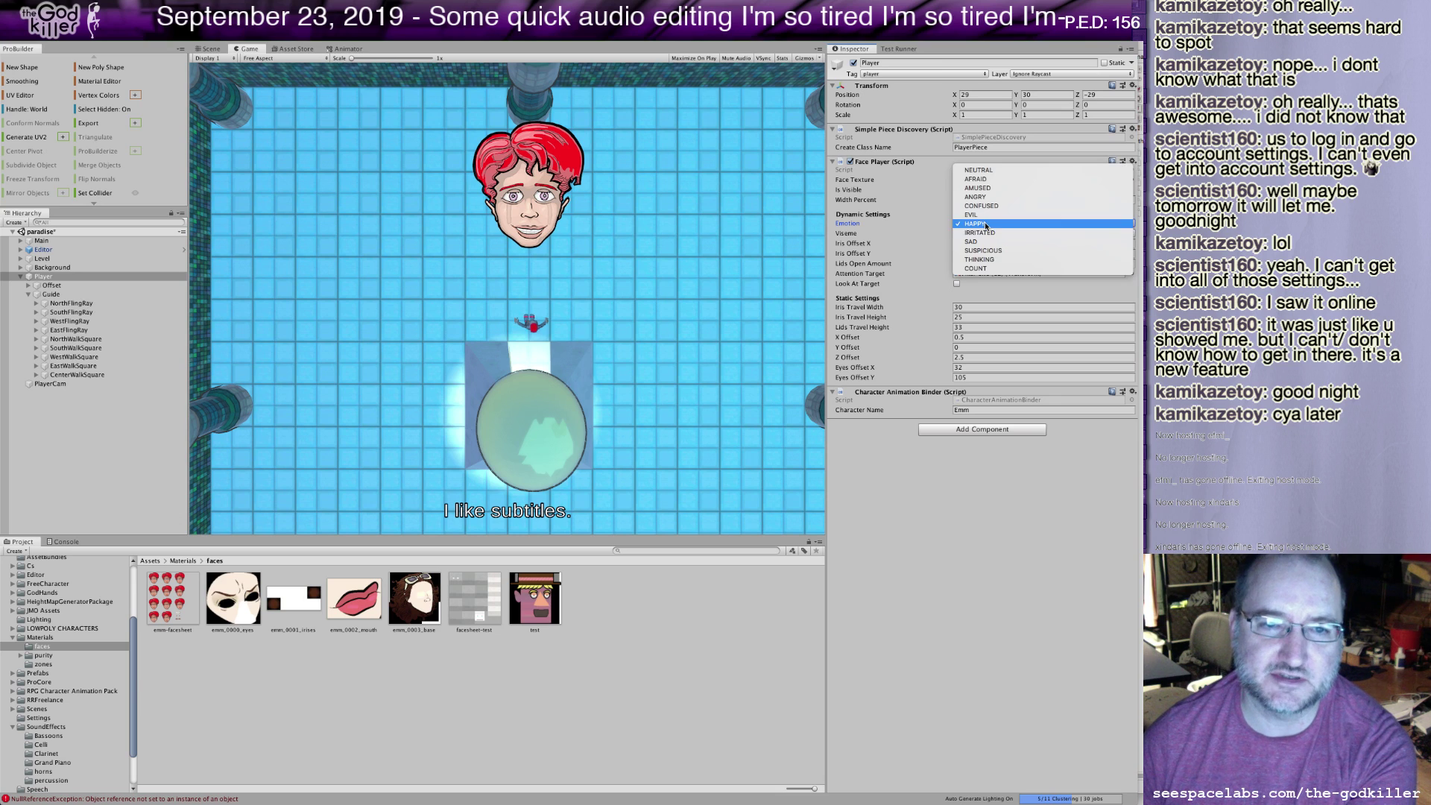
{"action": "left_click", "coordinate": [981, 233]}
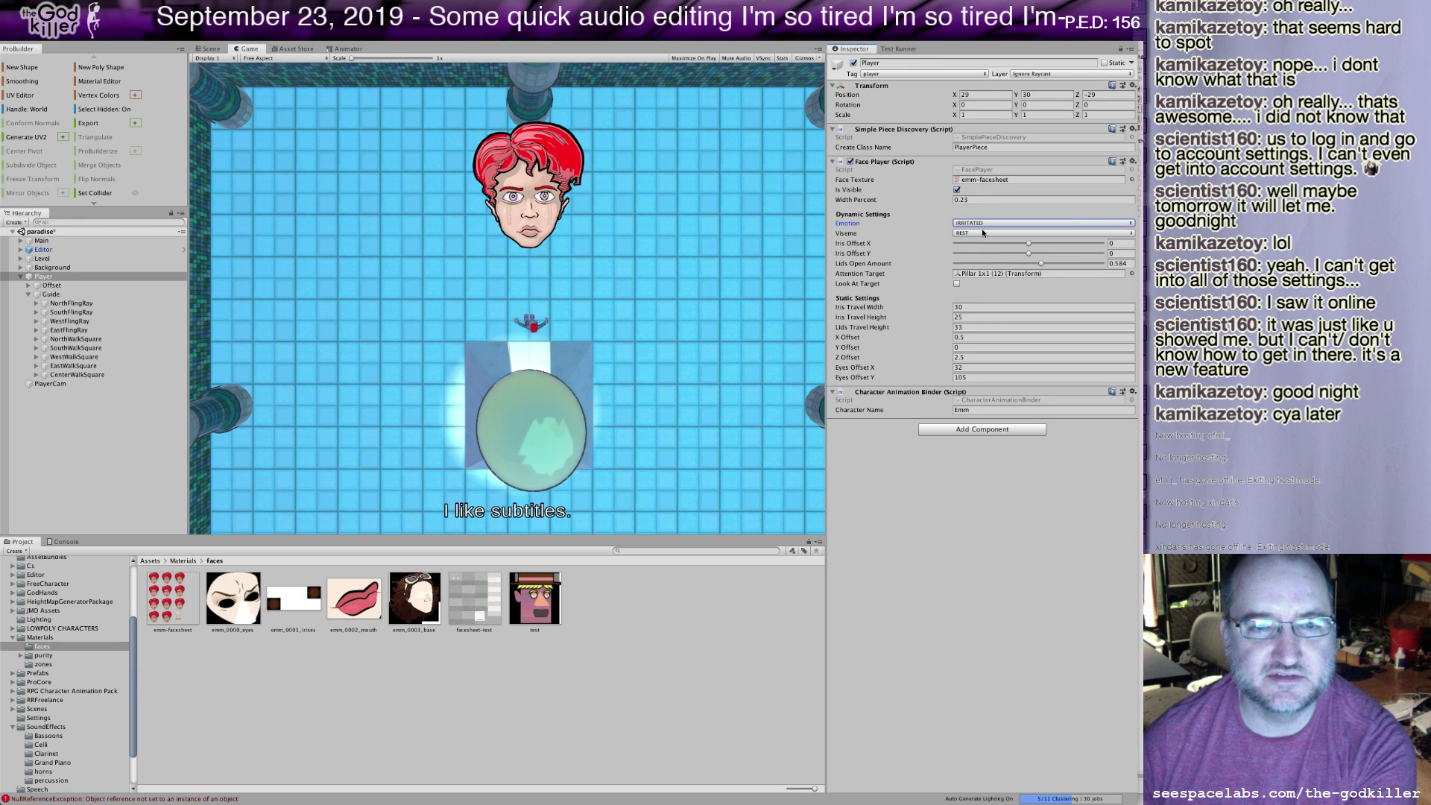
Preview the Player's face with the Emotion set to SAD, ending on SUSPICIOUS.
{"action": "left_click", "coordinate": [981, 224]}
{"action": "left_click", "coordinate": [979, 232]}
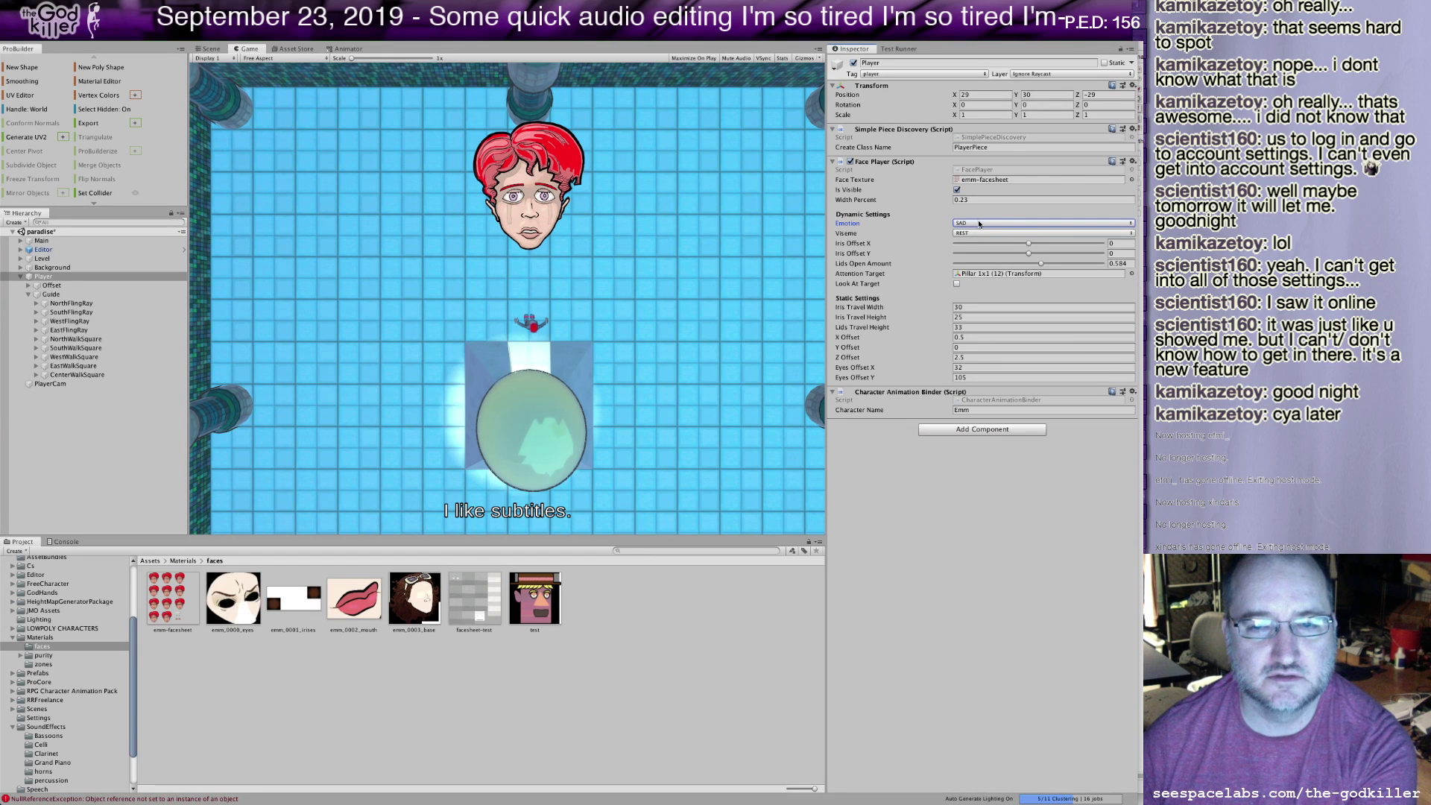
{"action": "left_click", "coordinate": [977, 221]}
{"action": "left_click", "coordinate": [977, 234]}
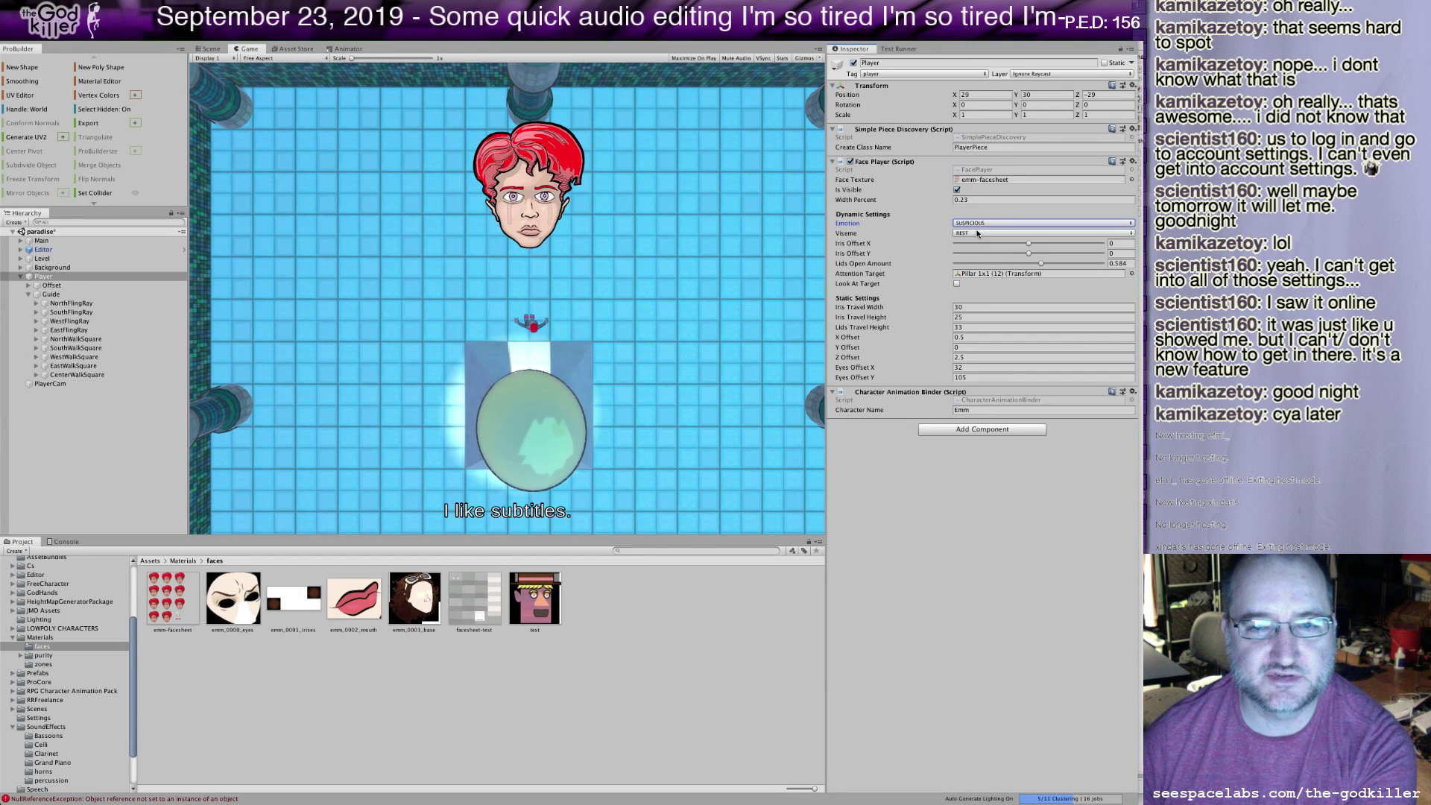
Preview the Player's face with the Emotion set to THINKING, then return it to SAD.
{"action": "left_click", "coordinate": [977, 226]}
{"action": "left_click", "coordinate": [980, 223]}
{"action": "left_click", "coordinate": [981, 224]}
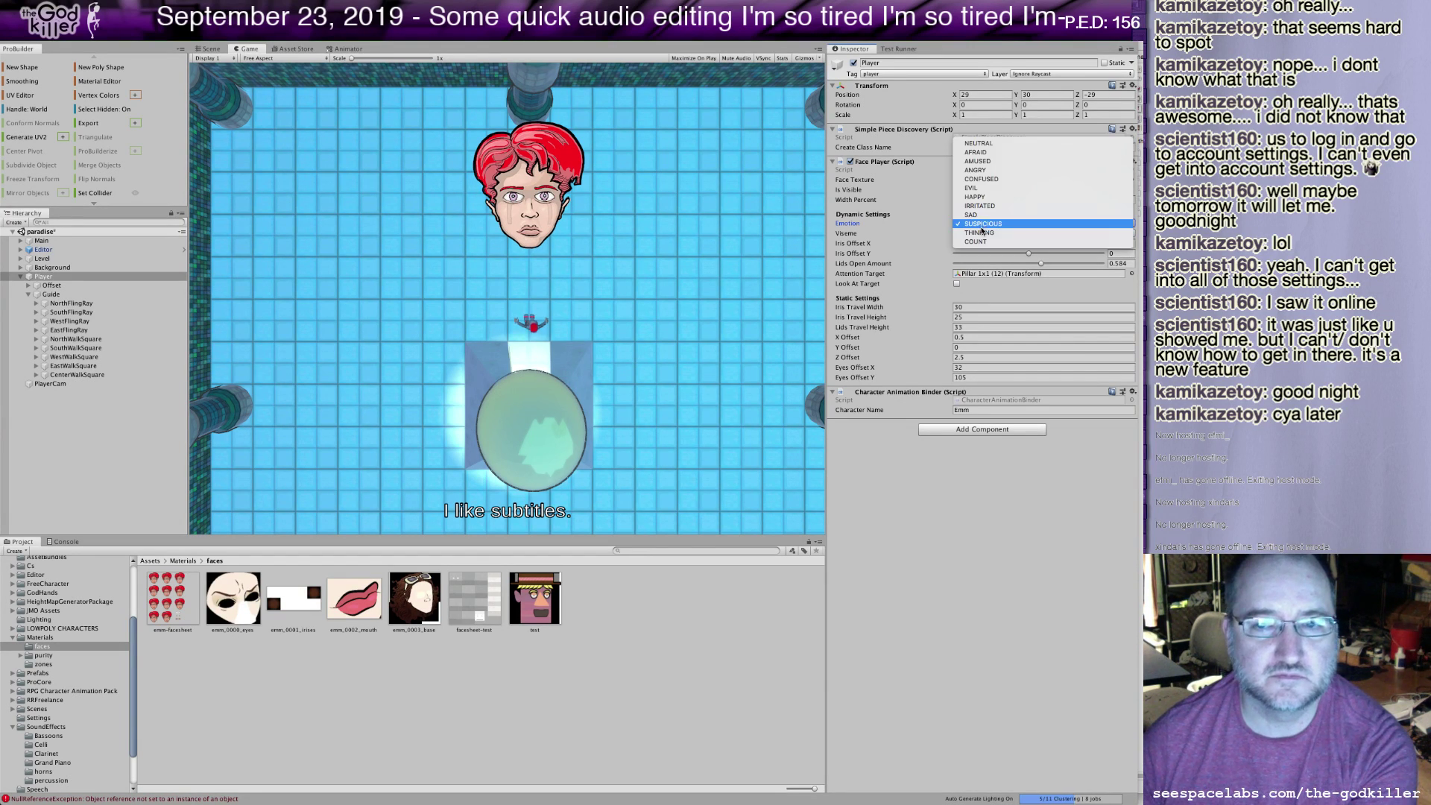
{"action": "left_click", "coordinate": [981, 233]}
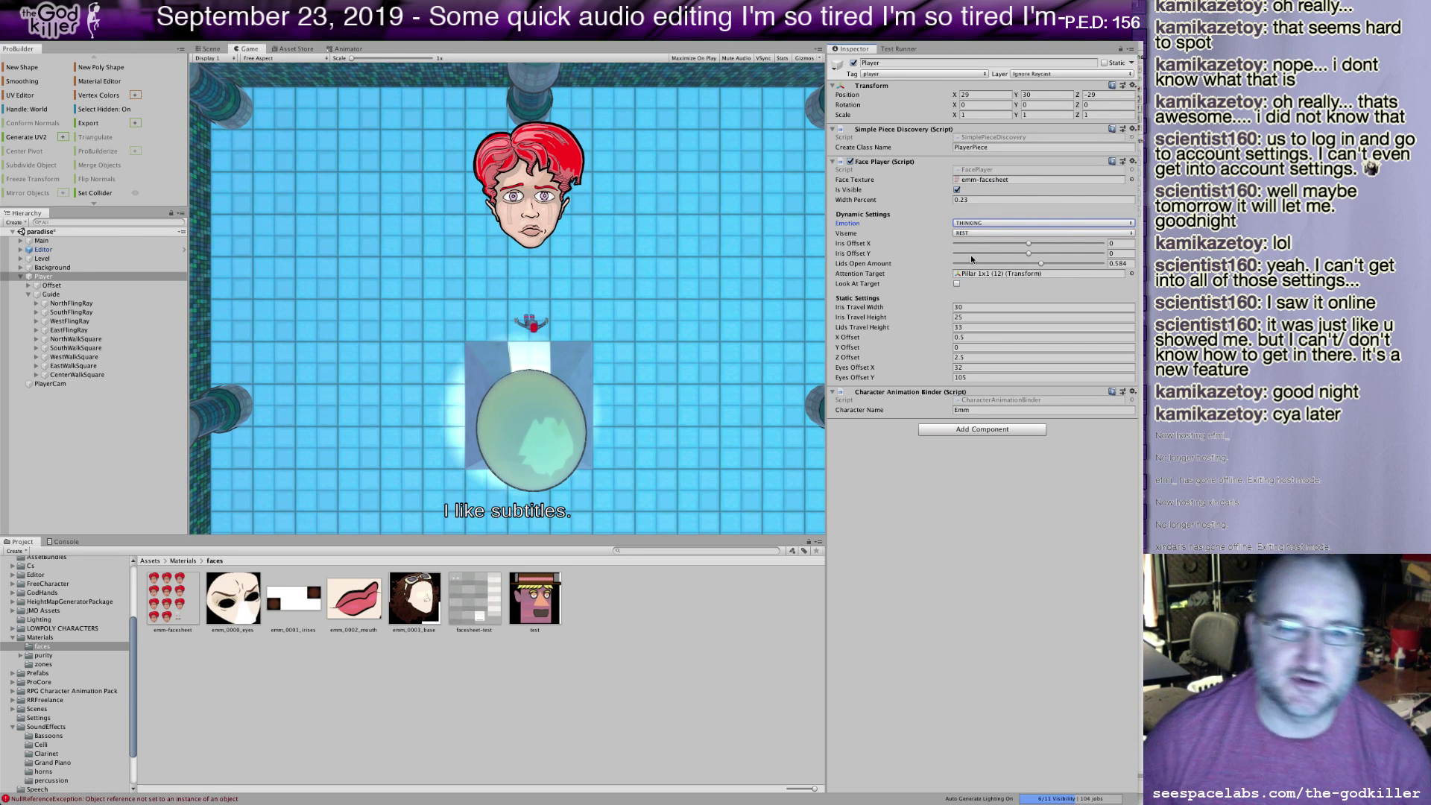
{"action": "left_click", "coordinate": [978, 224]}
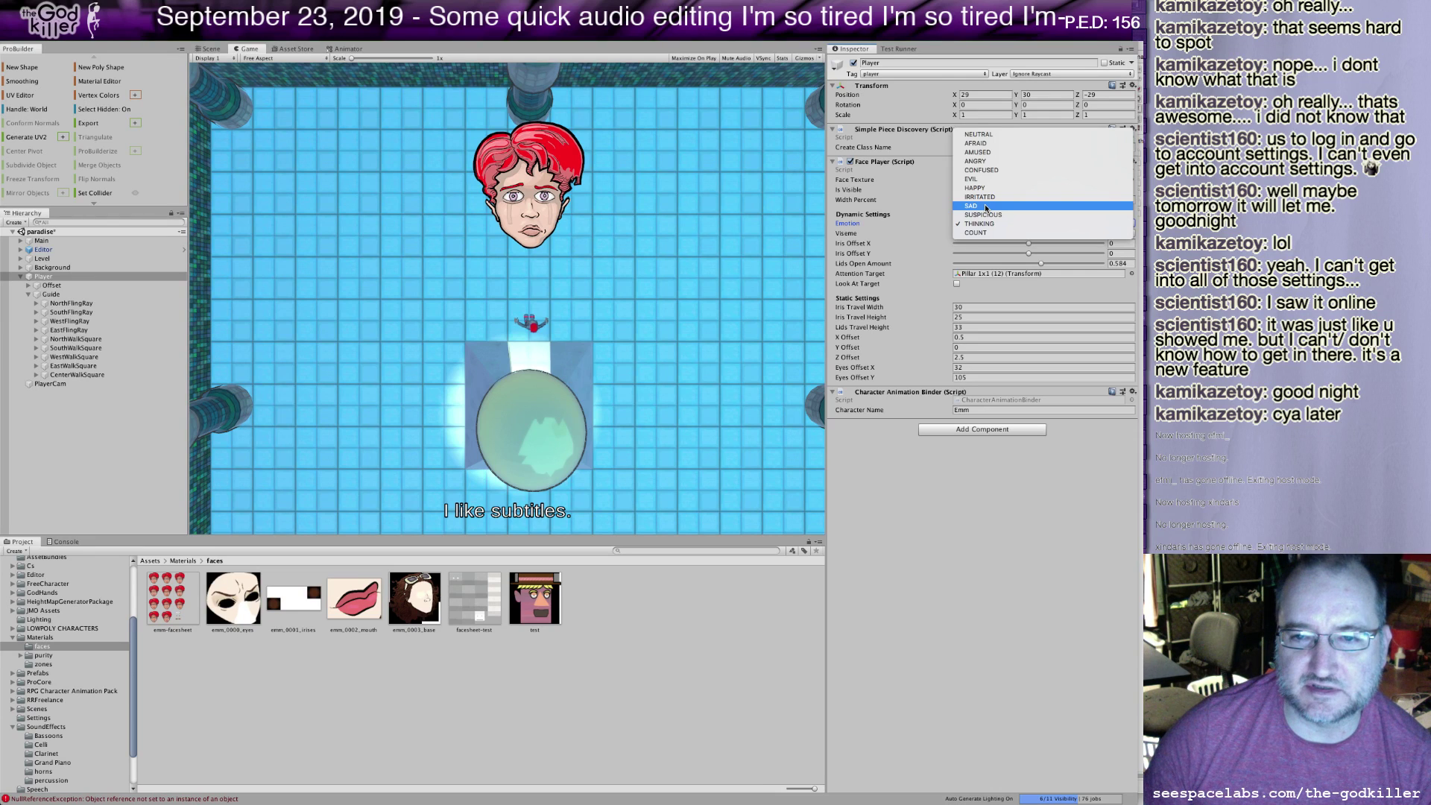
{"action": "left_click", "coordinate": [985, 206]}
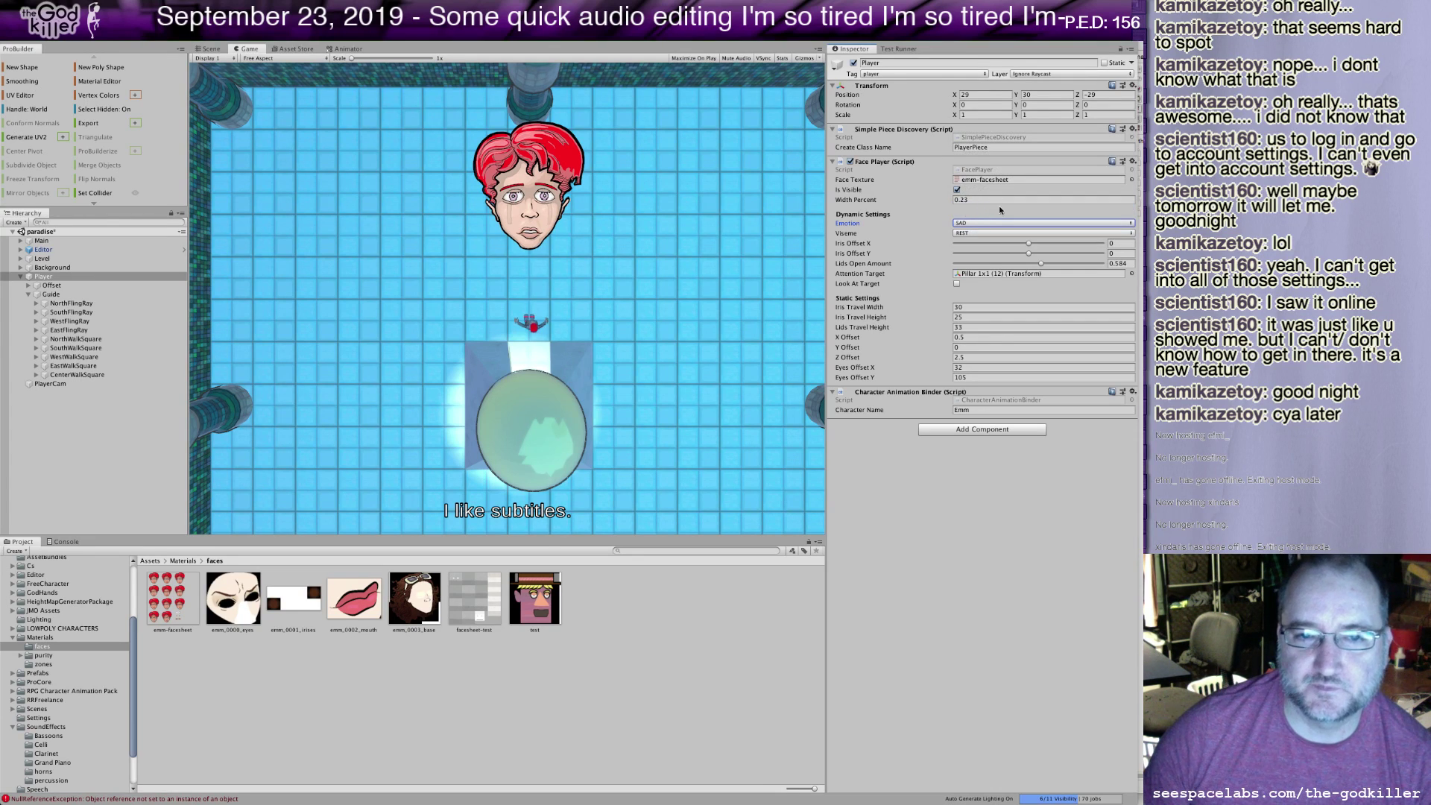
Preview the sad face with the Lids Open Amount at about 0.80 and then at about 0.42.
{"action": "left_click", "coordinate": [1042, 264]}
{"action": "left_click_drag", "start_coordinate": [1044, 265], "coordinate": [1073, 258]}
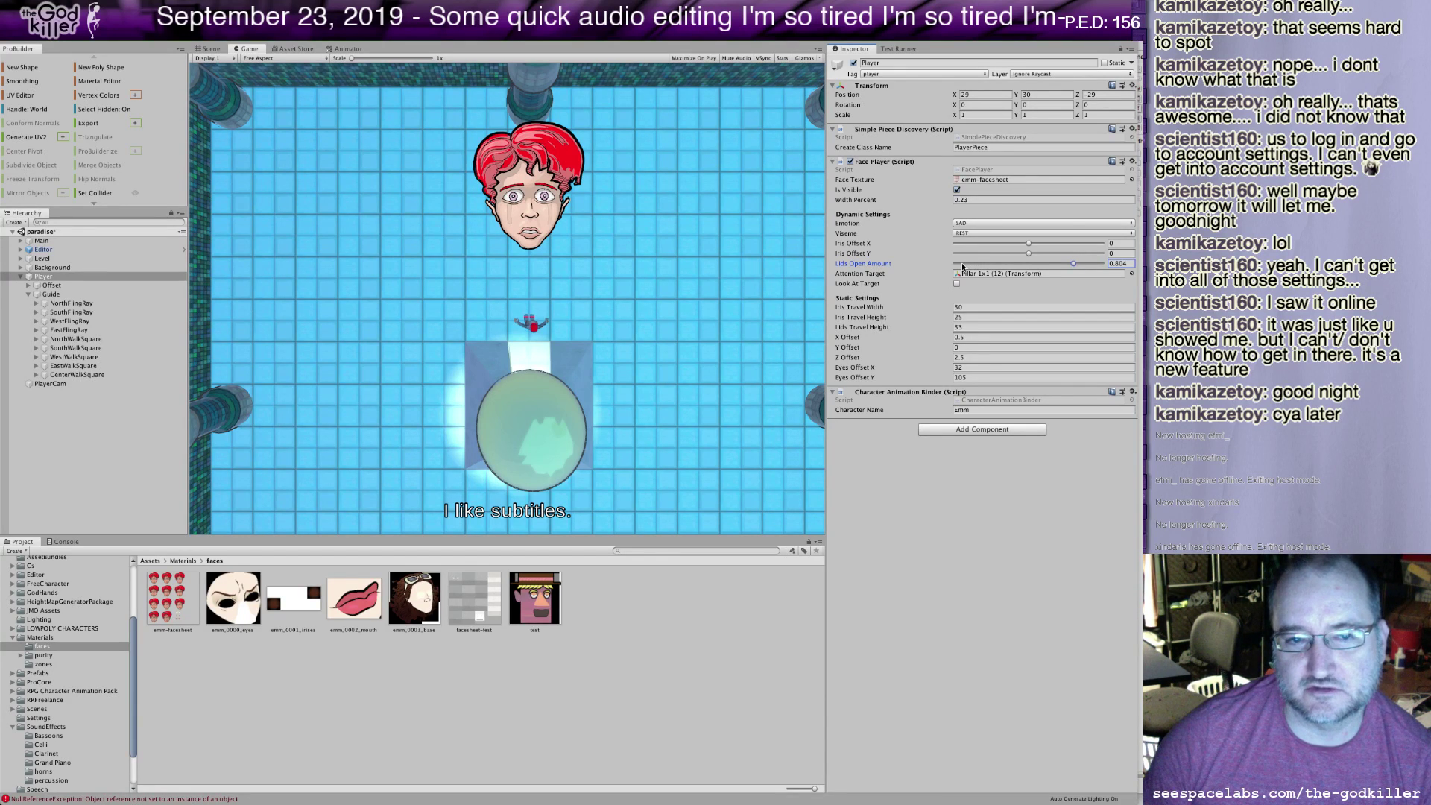
{"action": "left_click", "coordinate": [977, 263]}
{"action": "left_click_drag", "start_coordinate": [988, 267], "coordinate": [1016, 265]}
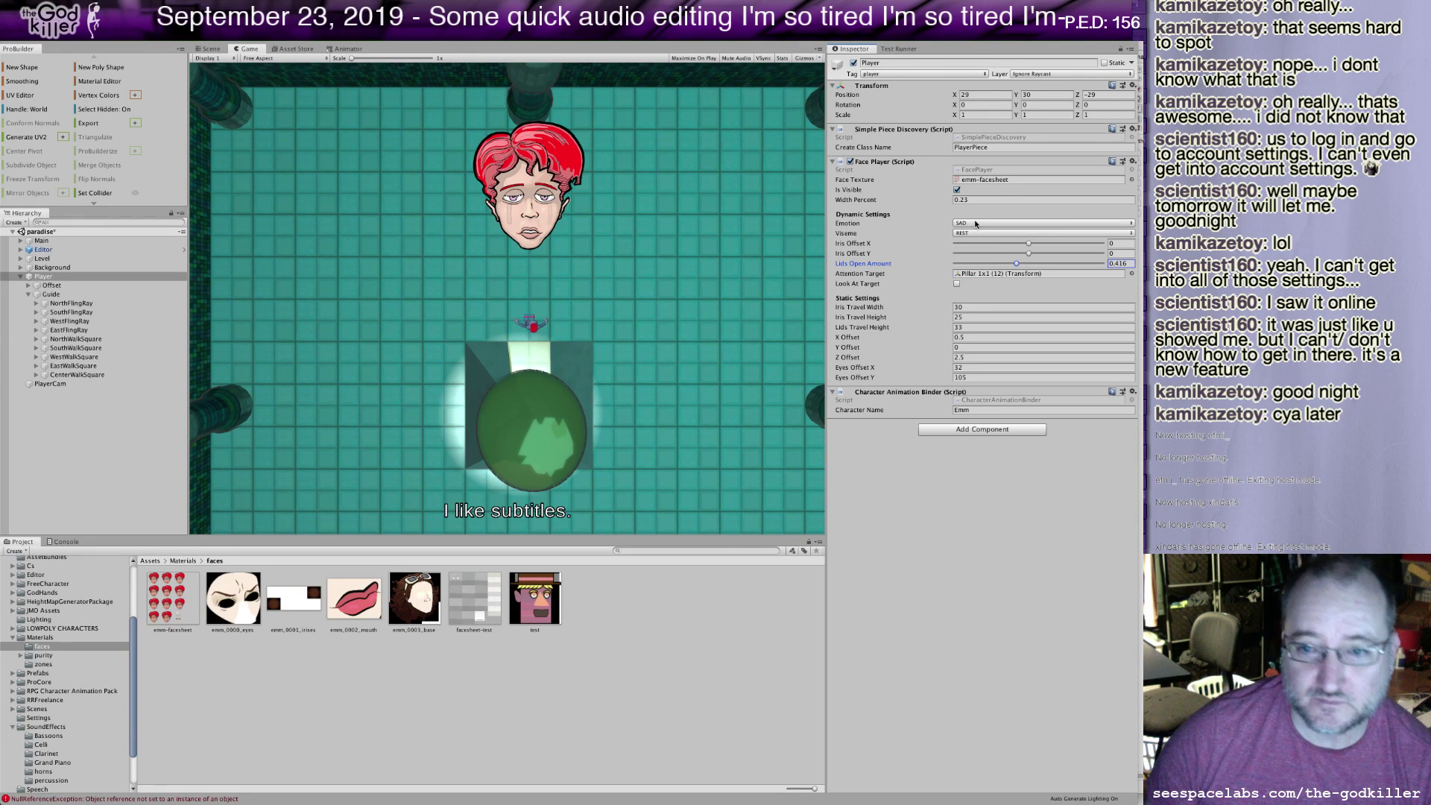
Set the Player's Emotion to HAPPY and try wider and narrower eyelids, ending with a Lids Open Amount of about 0.458.
{"action": "left_click", "coordinate": [976, 223]}
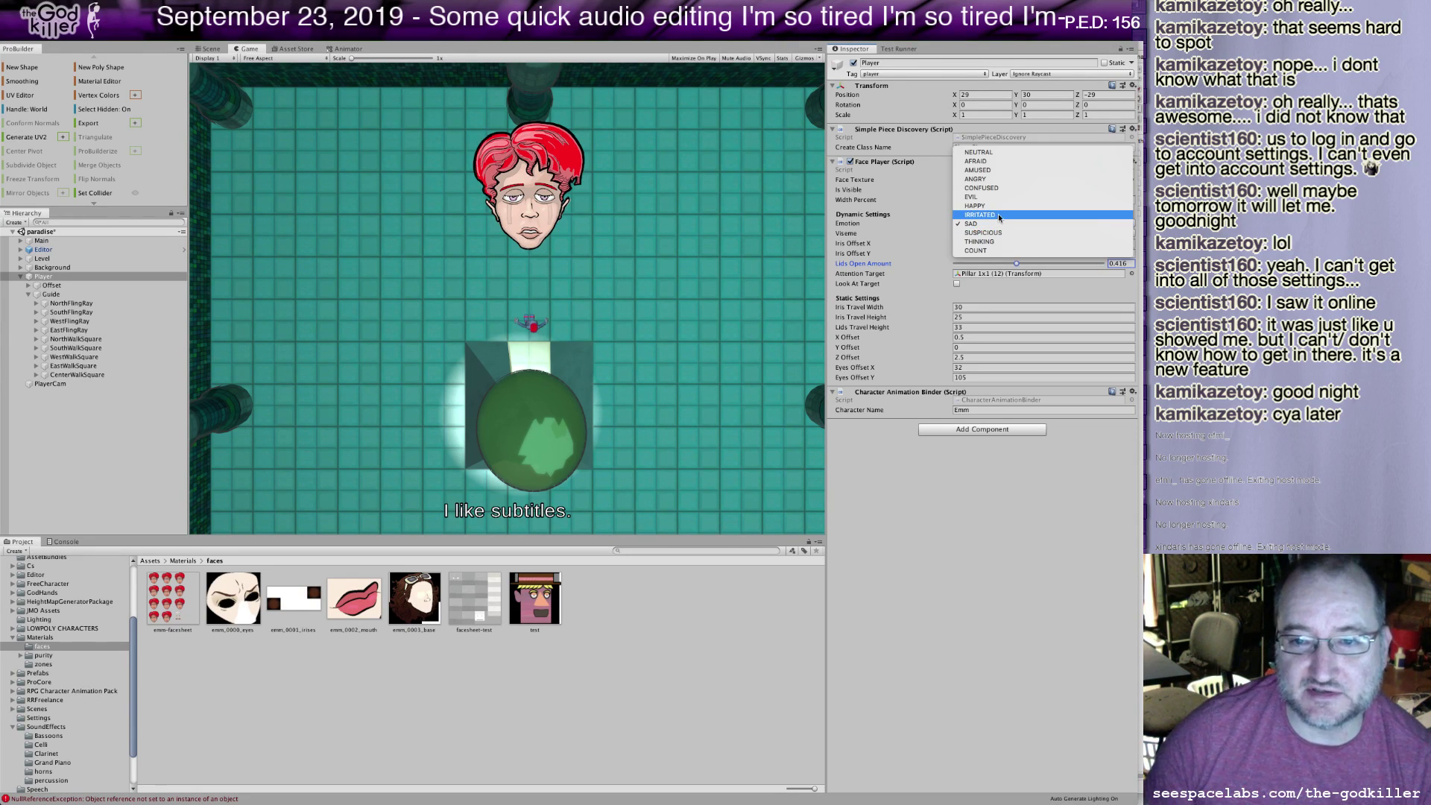
{"action": "key", "text": "Escape"}
{"action": "left_click_drag", "start_coordinate": [995, 223], "coordinate": [992, 228]}
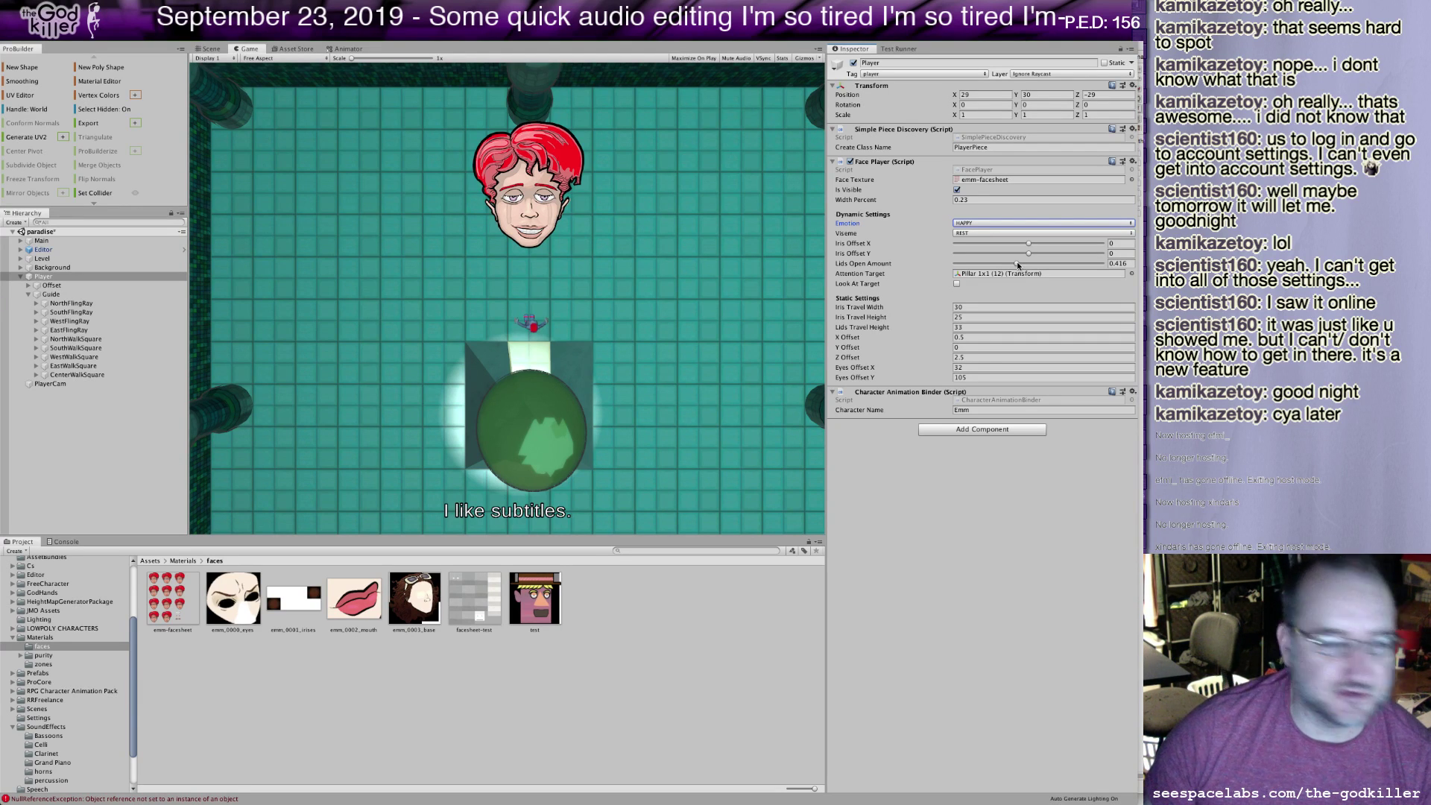
{"action": "left_click", "coordinate": [1017, 265]}
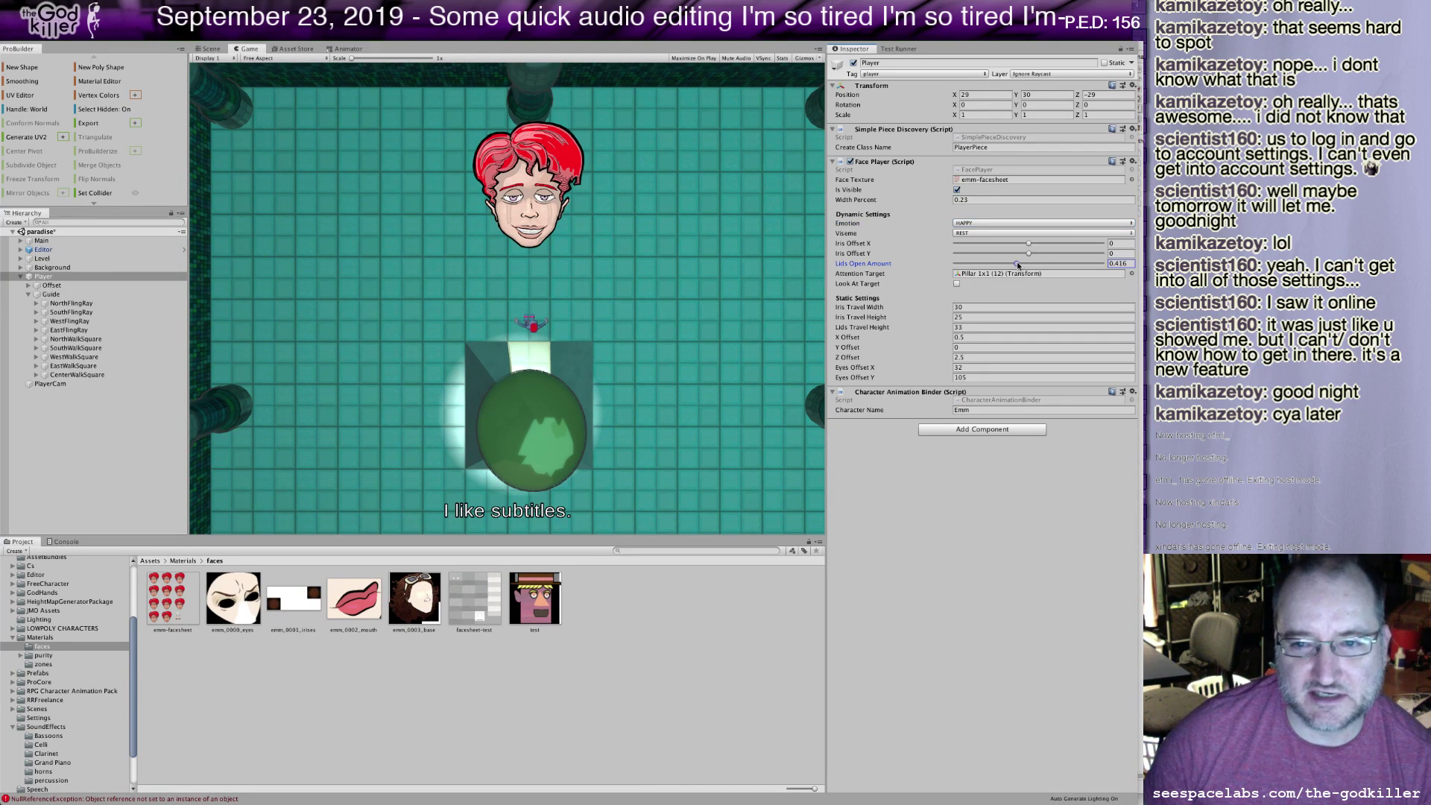
{"action": "left_click_drag", "start_coordinate": [1035, 259], "coordinate": [1054, 262]}
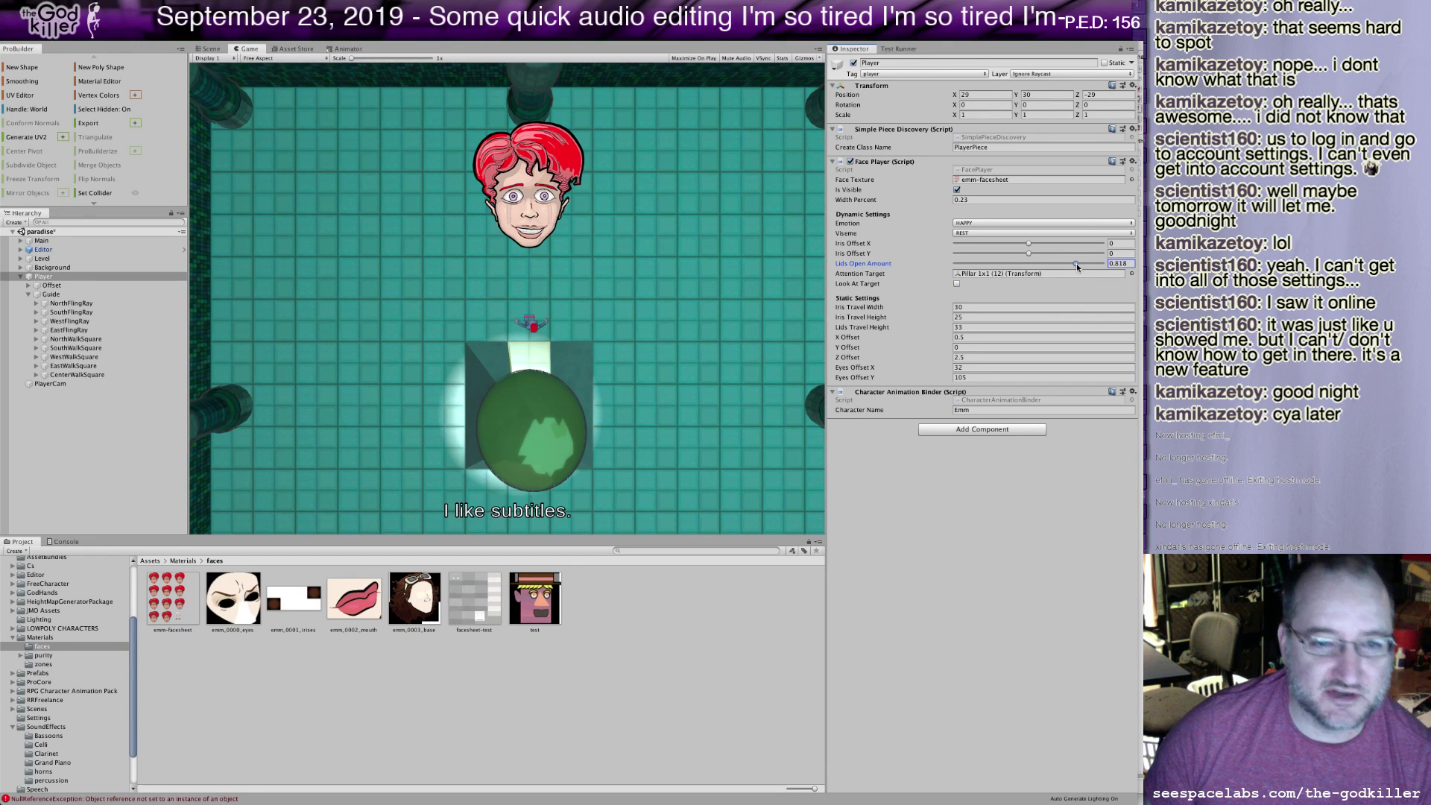
{"action": "left_click_drag", "start_coordinate": [1077, 267], "coordinate": [1035, 278]}
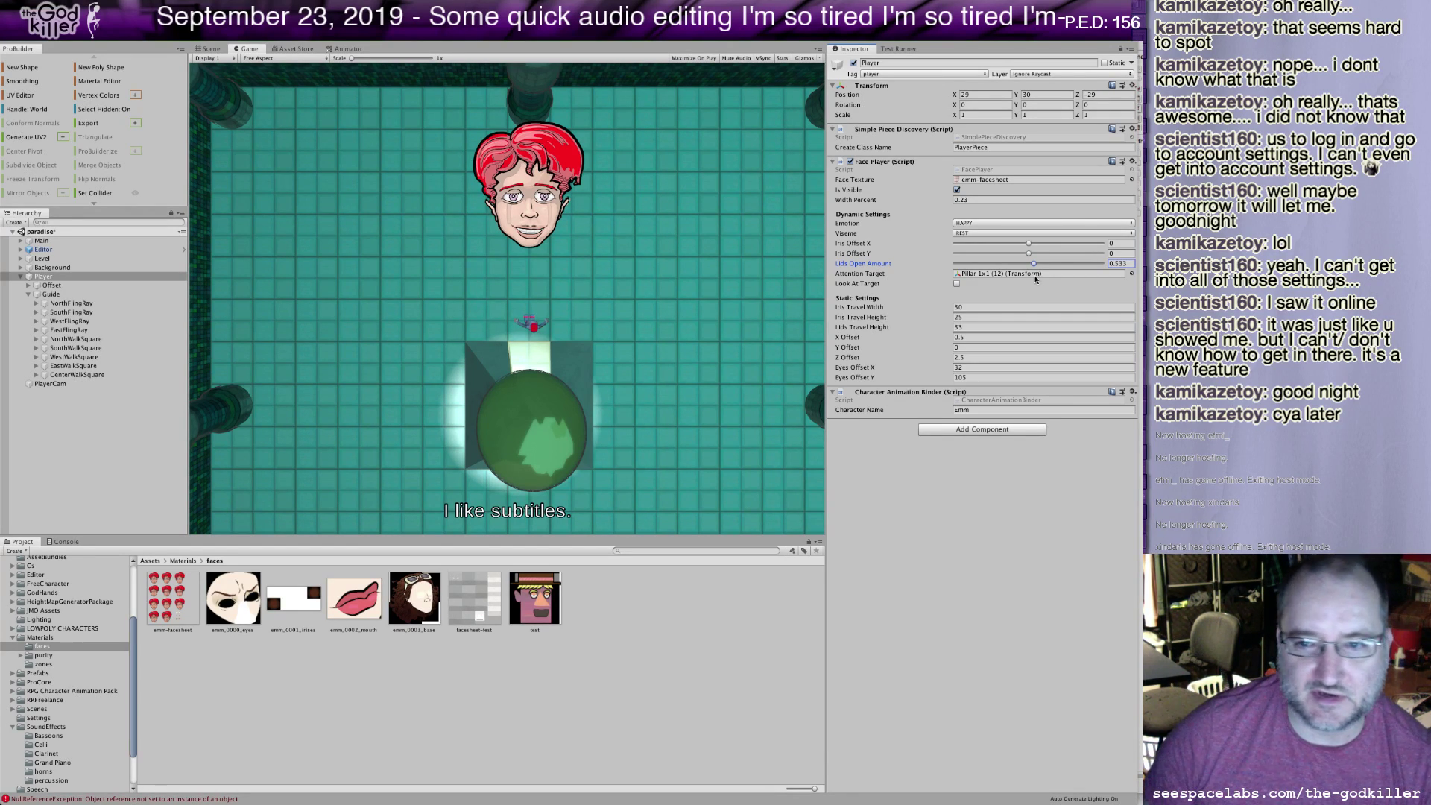
{"action": "left_click_drag", "start_coordinate": [1027, 272], "coordinate": [1031, 264]}
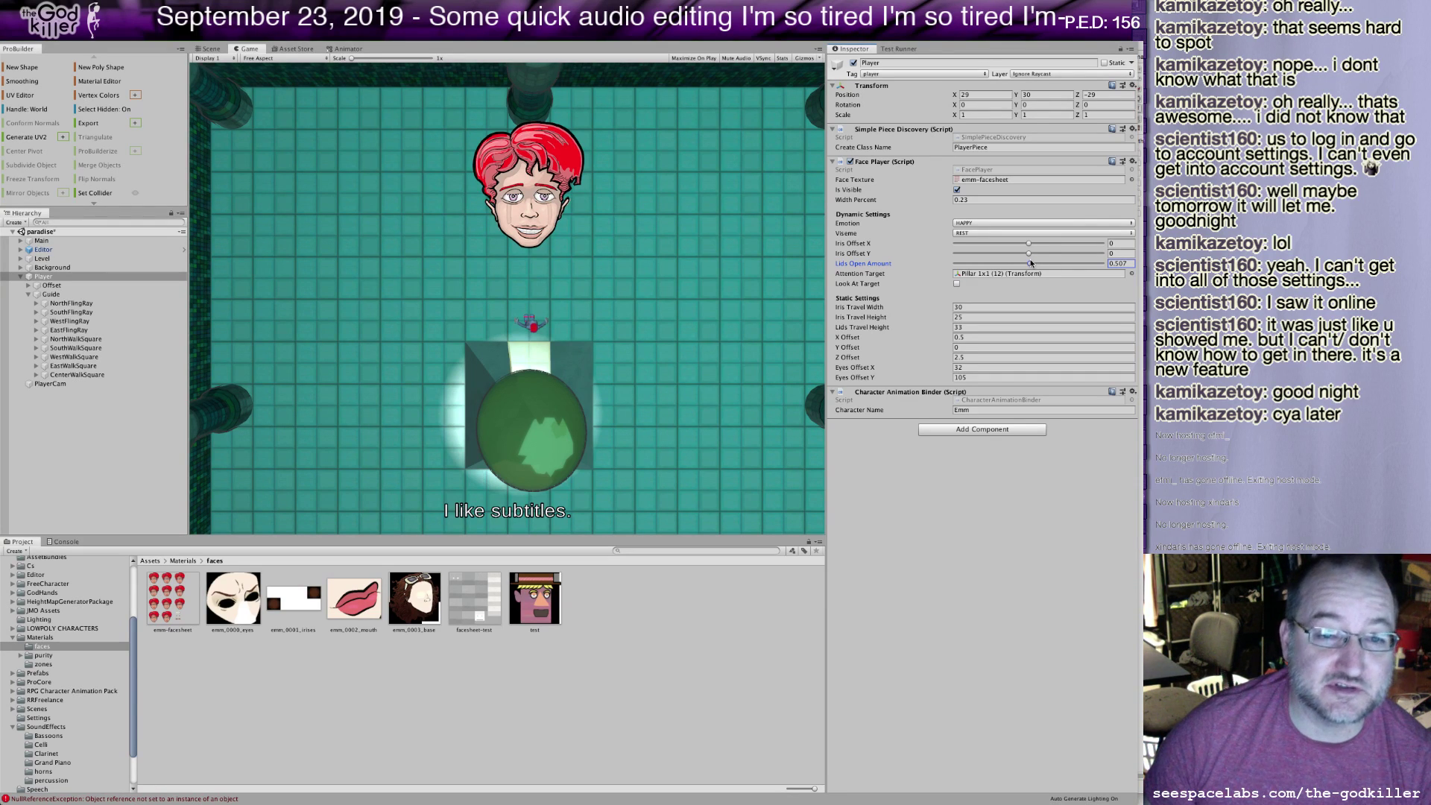
{"action": "left_click_drag", "start_coordinate": [1034, 263], "coordinate": [1047, 261]}
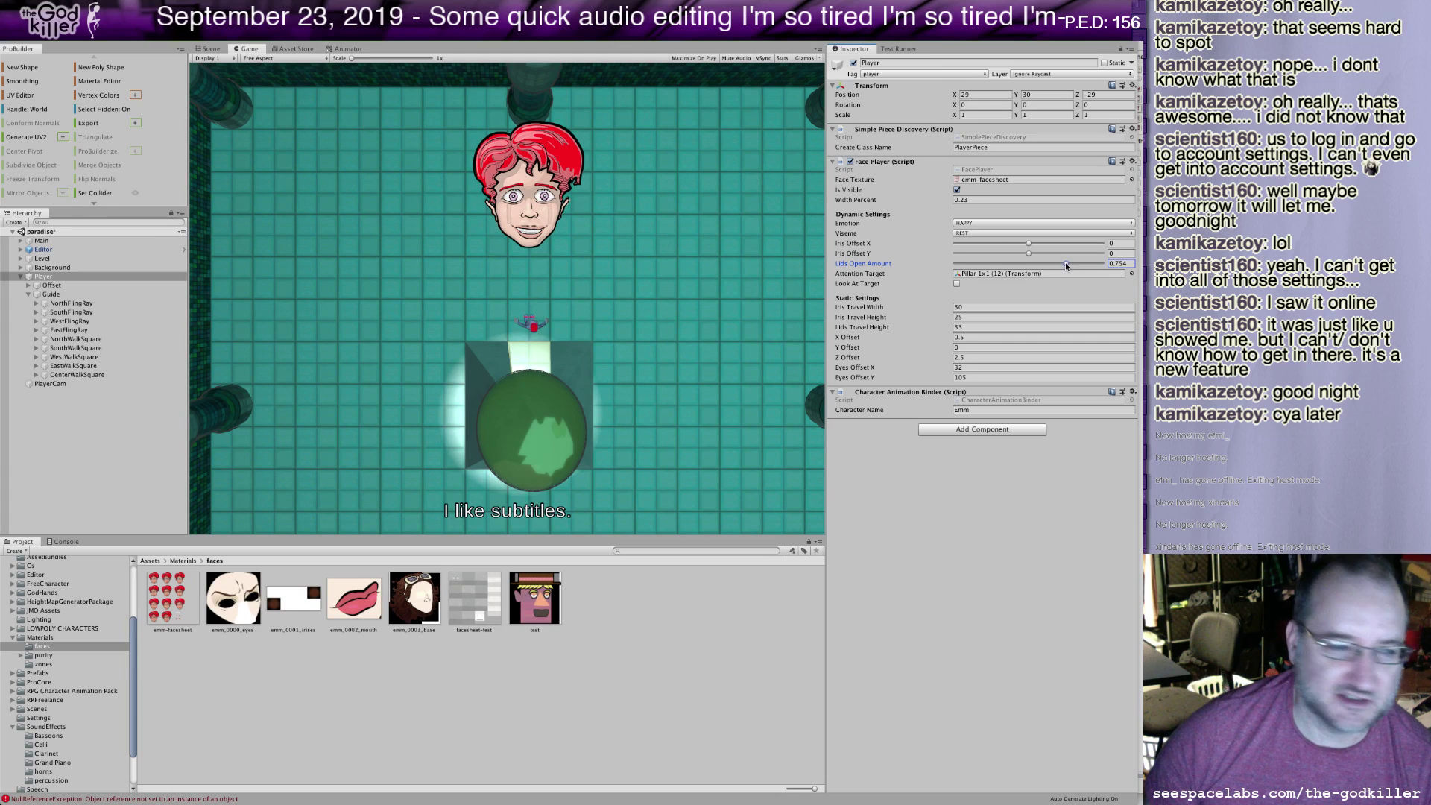
{"action": "left_click_drag", "start_coordinate": [1065, 265], "coordinate": [1049, 267]}
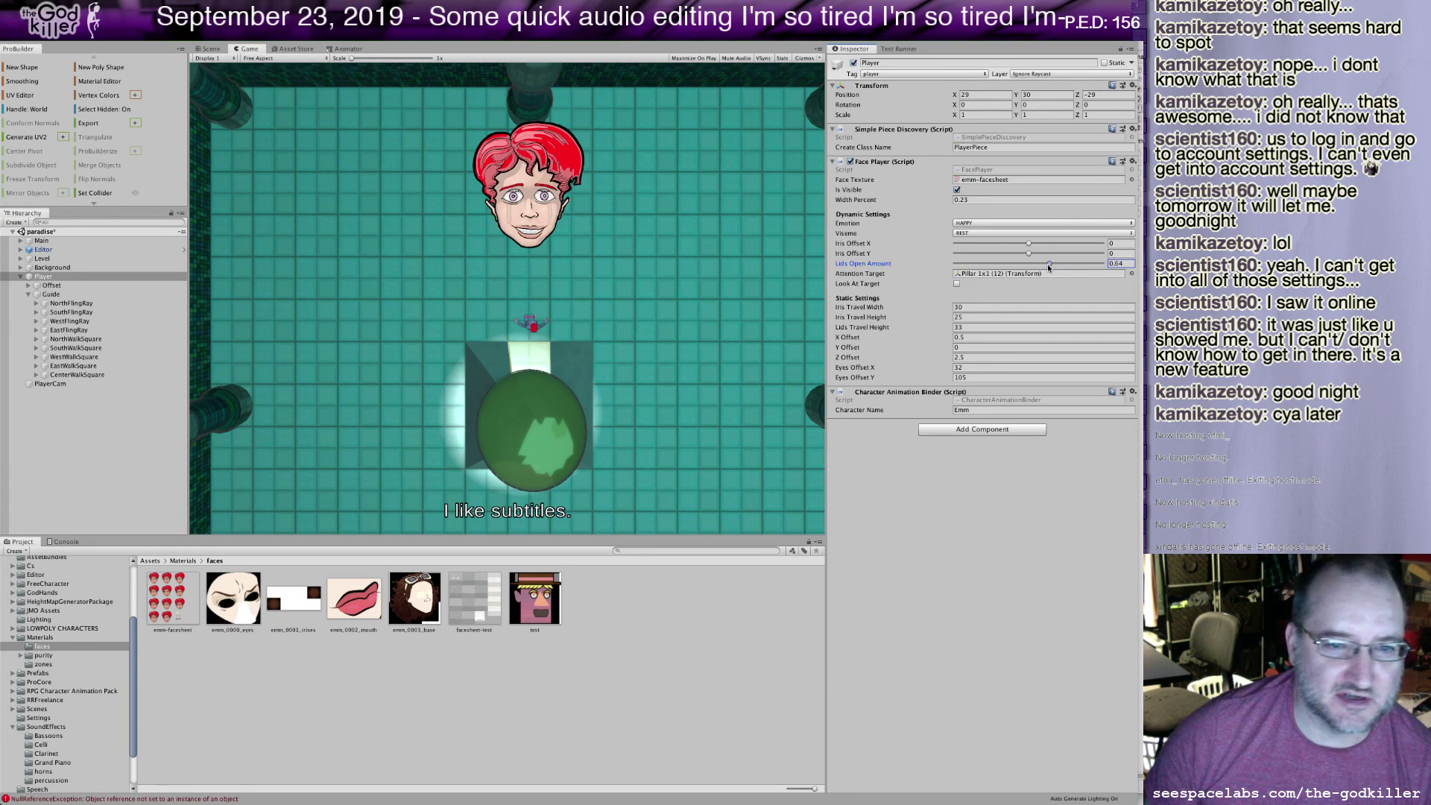
{"action": "left_click_drag", "start_coordinate": [1044, 266], "coordinate": [1021, 278]}
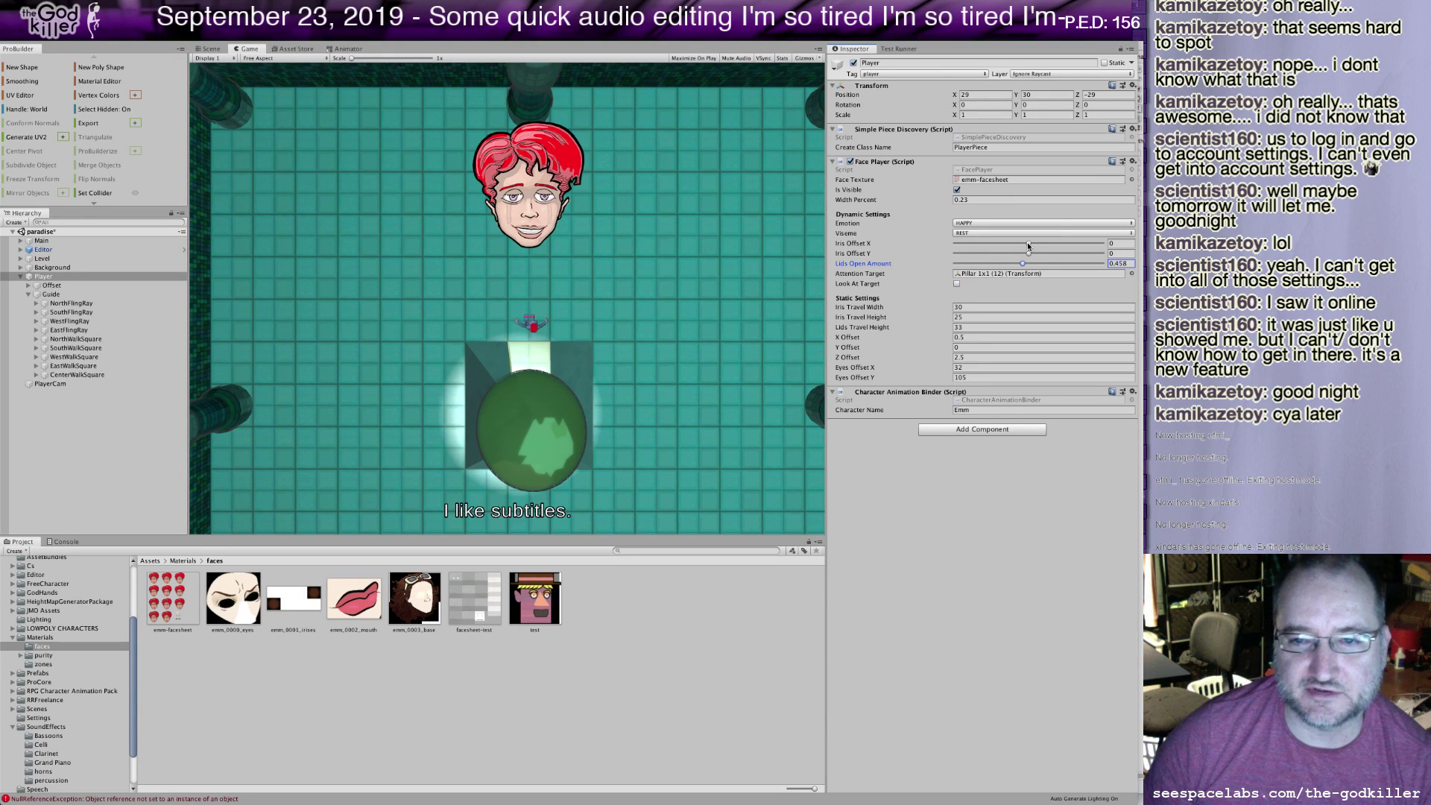
Set Iris Offset X to about -0.076 and look through the Viseme options, keeping REST.
{"action": "mouse_move", "coordinate": [1027, 245]}
{"action": "left_mouse_down"}
{"action": "mouse_move", "coordinate": [977, 246]}
{"action": "mouse_move", "coordinate": [1067, 246]}
{"action": "mouse_move", "coordinate": [1009, 256]}
{"action": "mouse_move", "coordinate": [1023, 252]}
{"action": "left_mouse_up"}
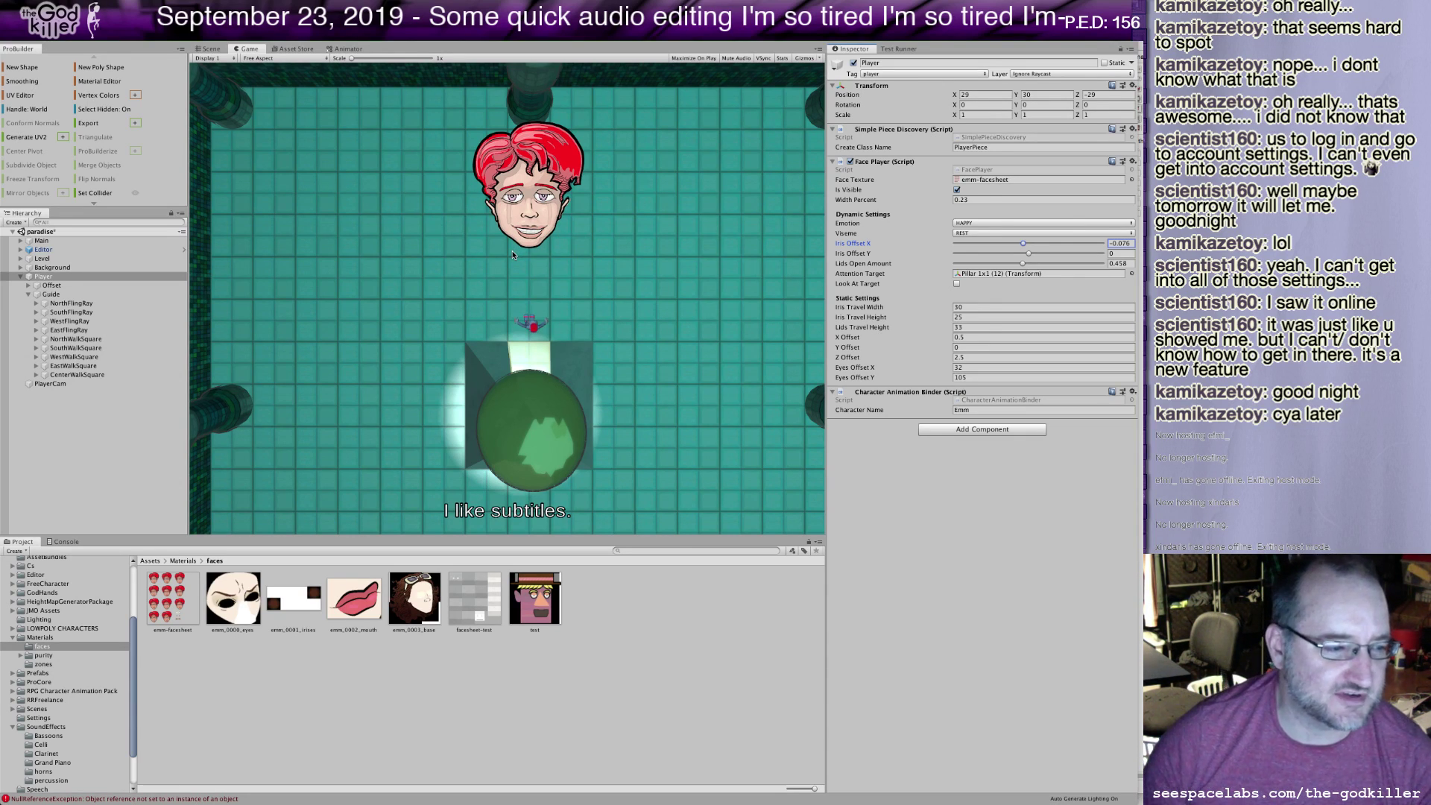
{"action": "left_click", "coordinate": [987, 234]}
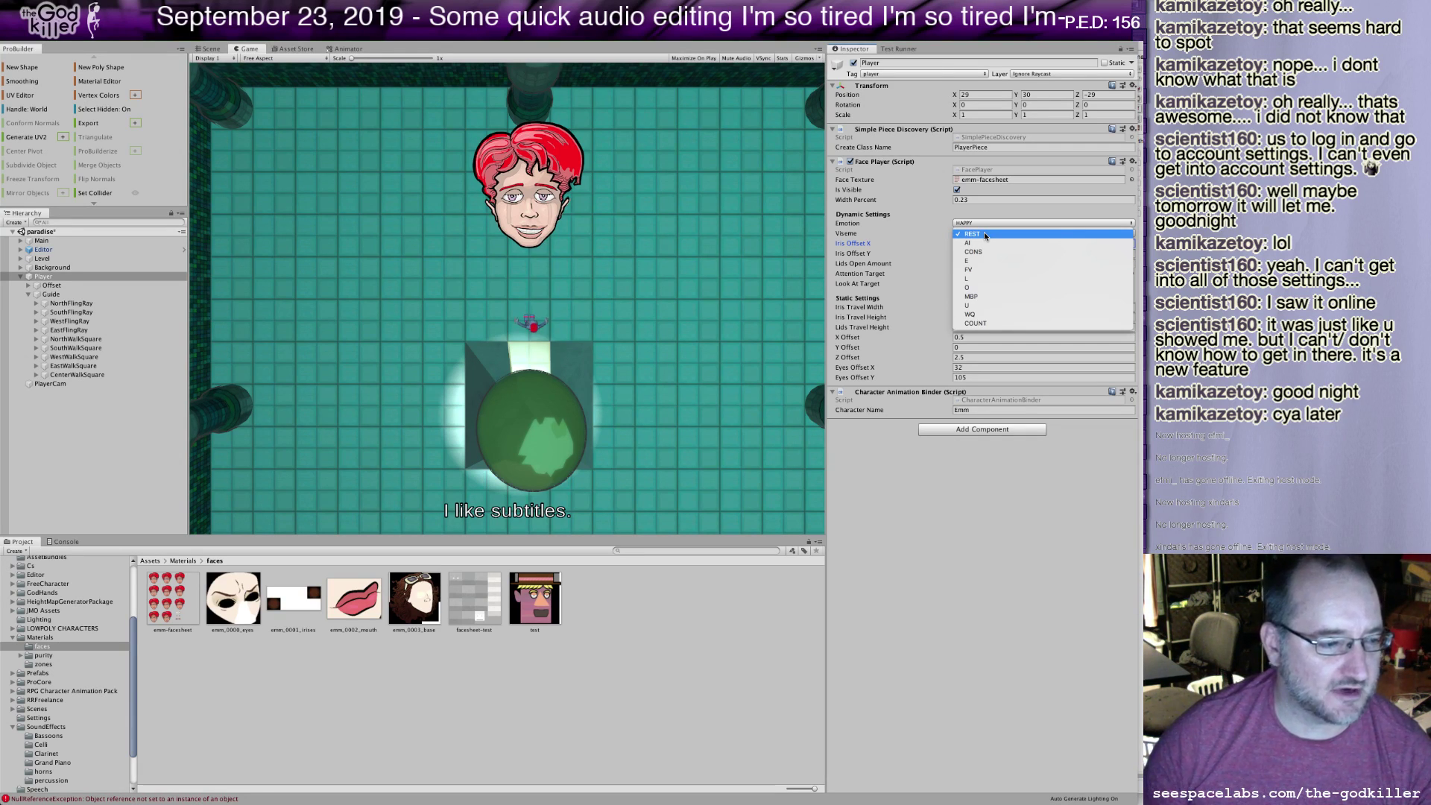
{"action": "left_click", "coordinate": [896, 228]}
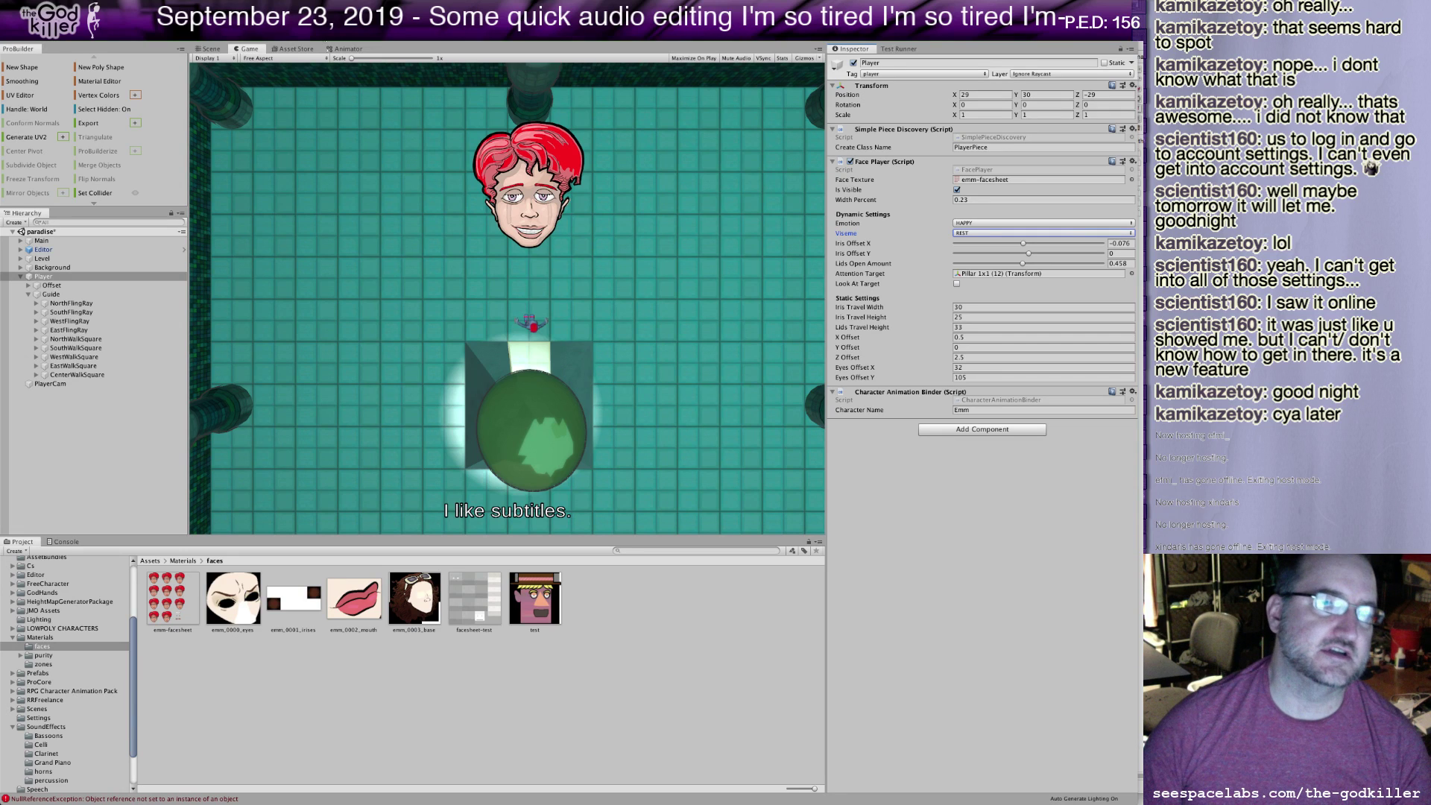
Save the paradise scene and the project, and quit Unity.
{"action": "key", "text": "super+Tab"}
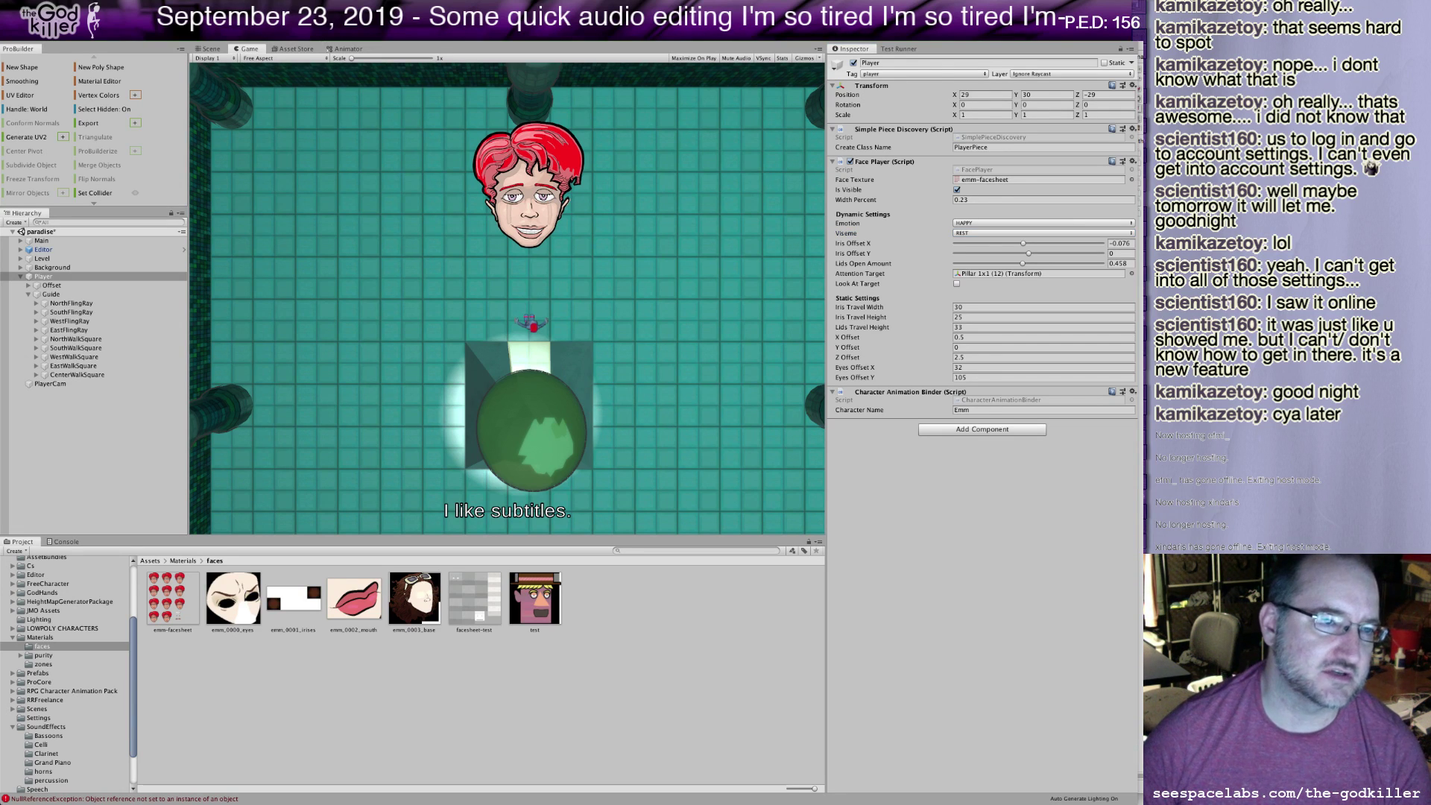
{"action": "left_click", "coordinate": [38, 3]}
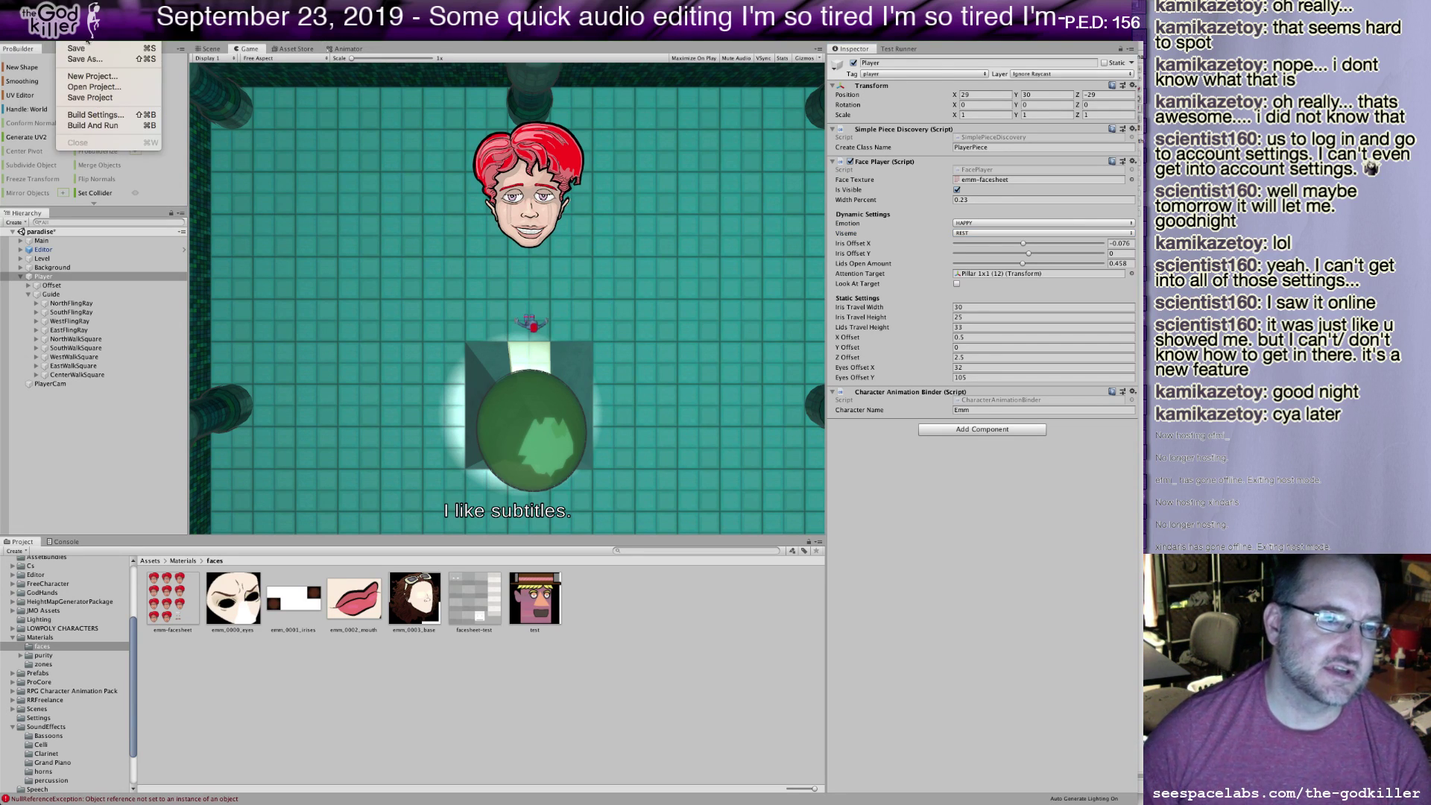
{"action": "left_click", "coordinate": [78, 8]}
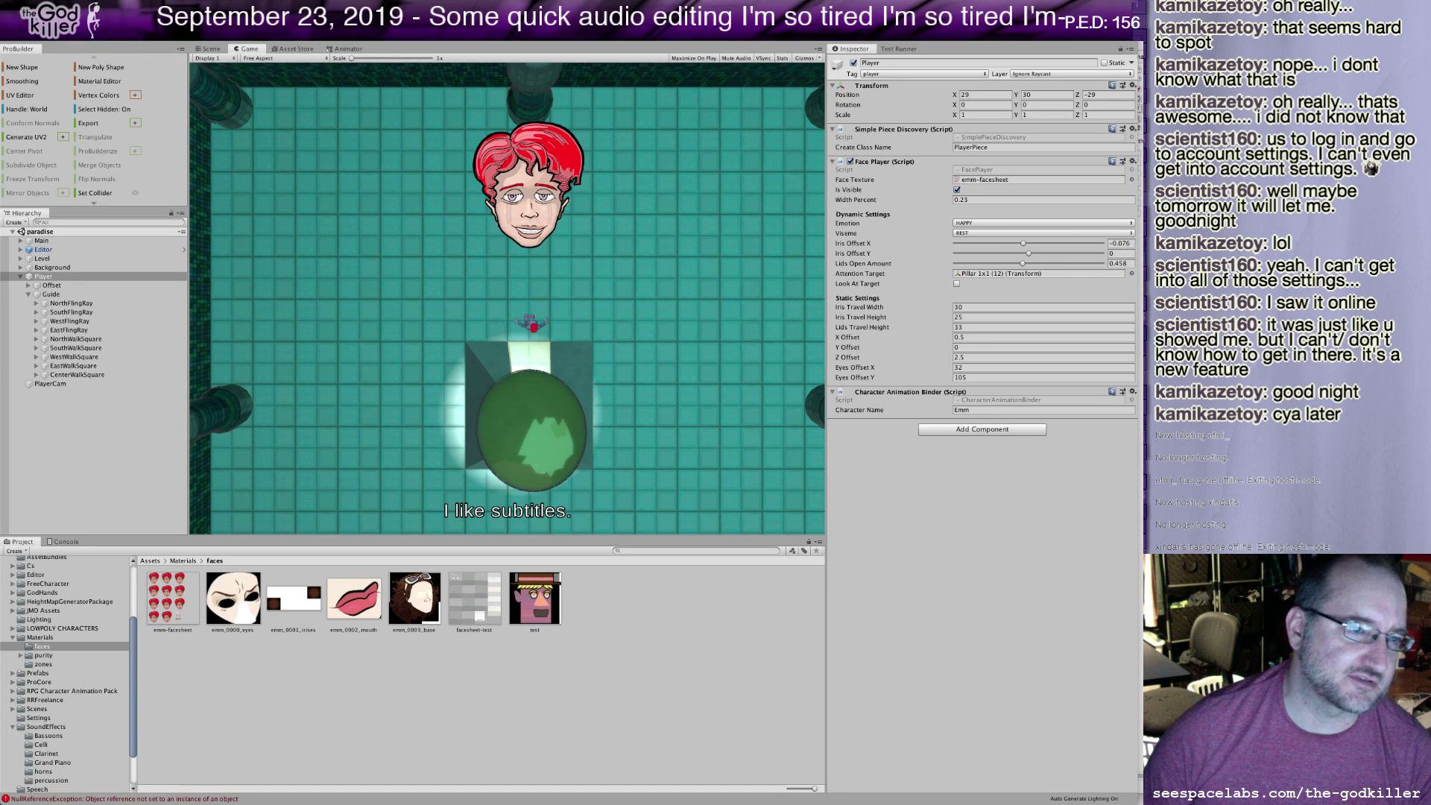
{"action": "left_click", "coordinate": [66, 7]}
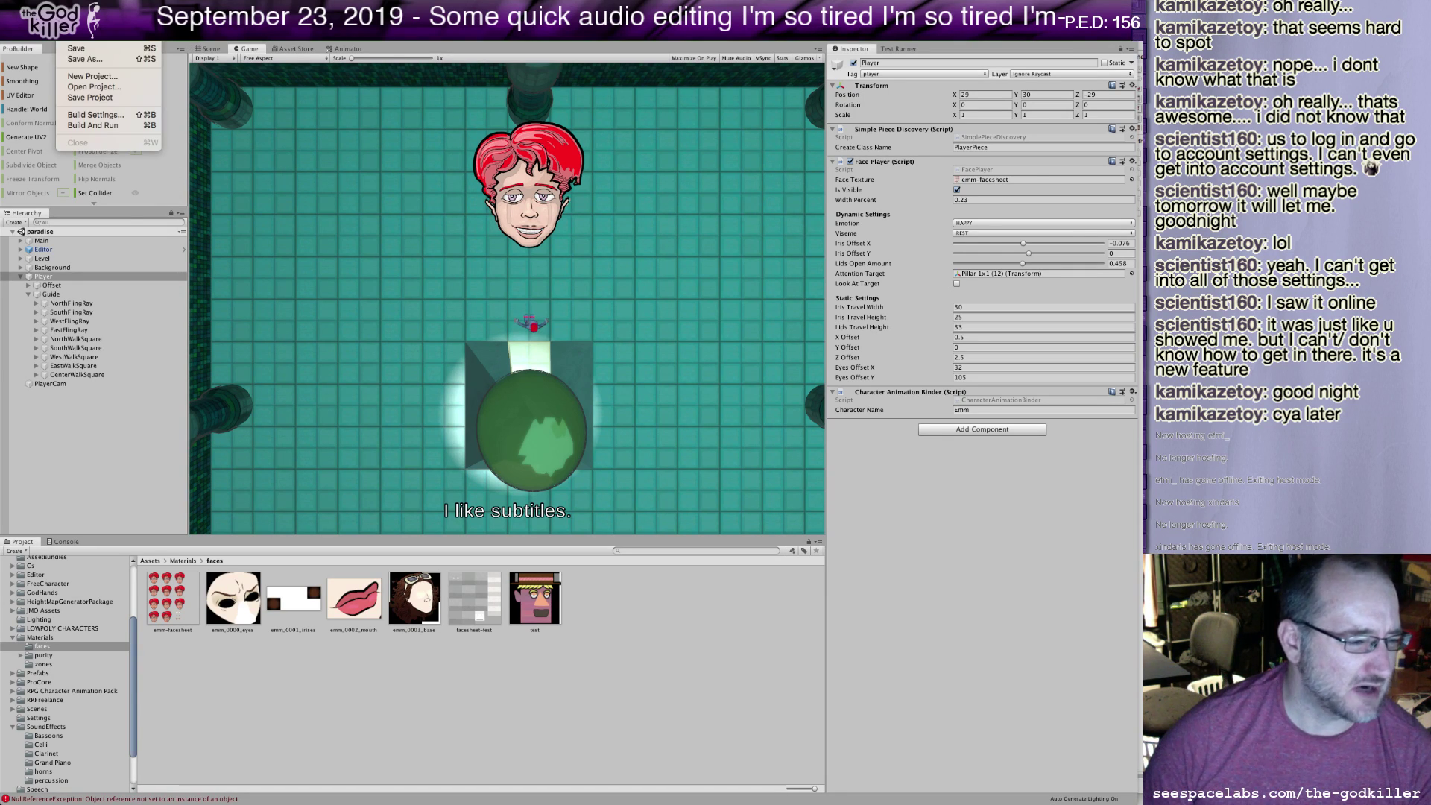
{"action": "left_click", "coordinate": [89, 98]}
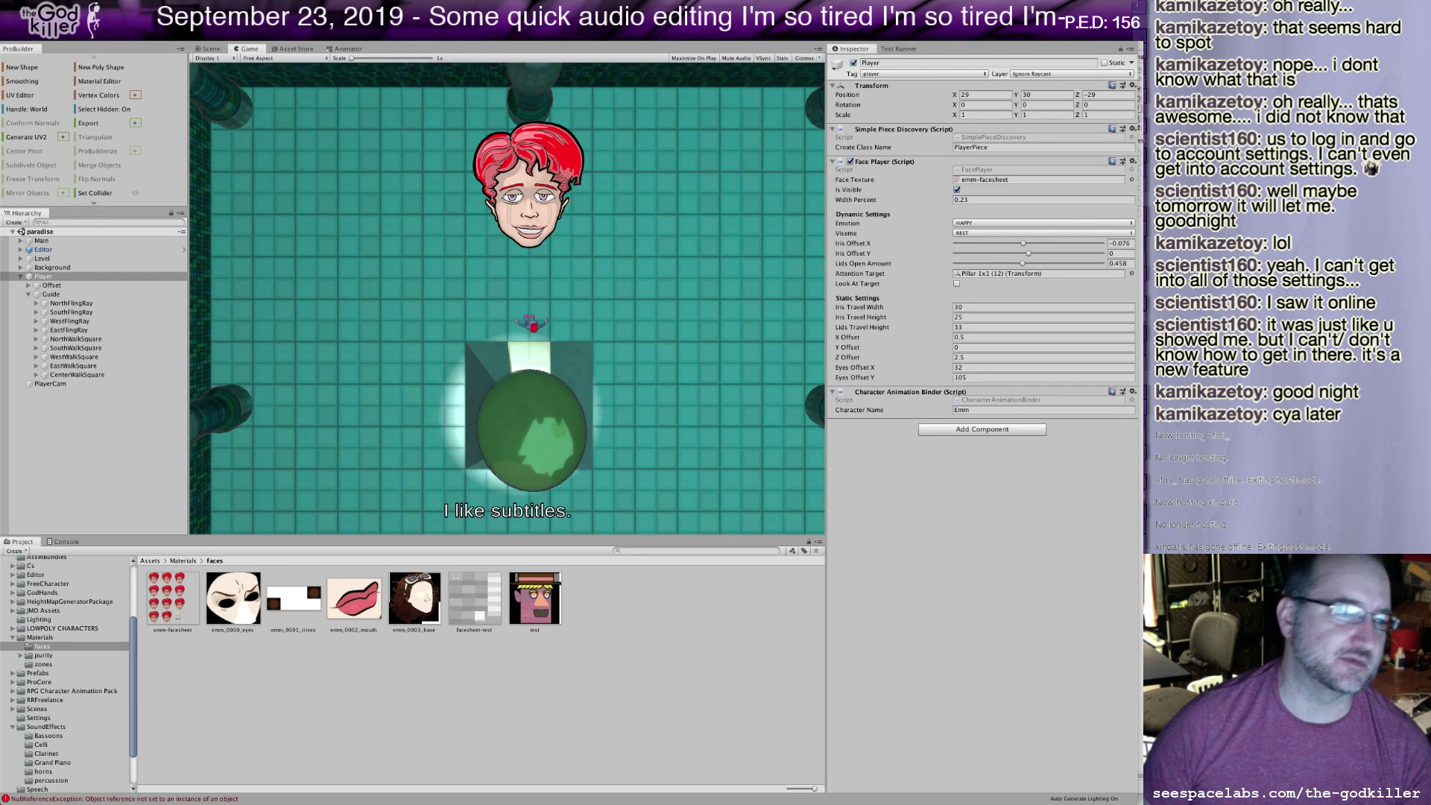
{"action": "left_click", "coordinate": [45, 34]}
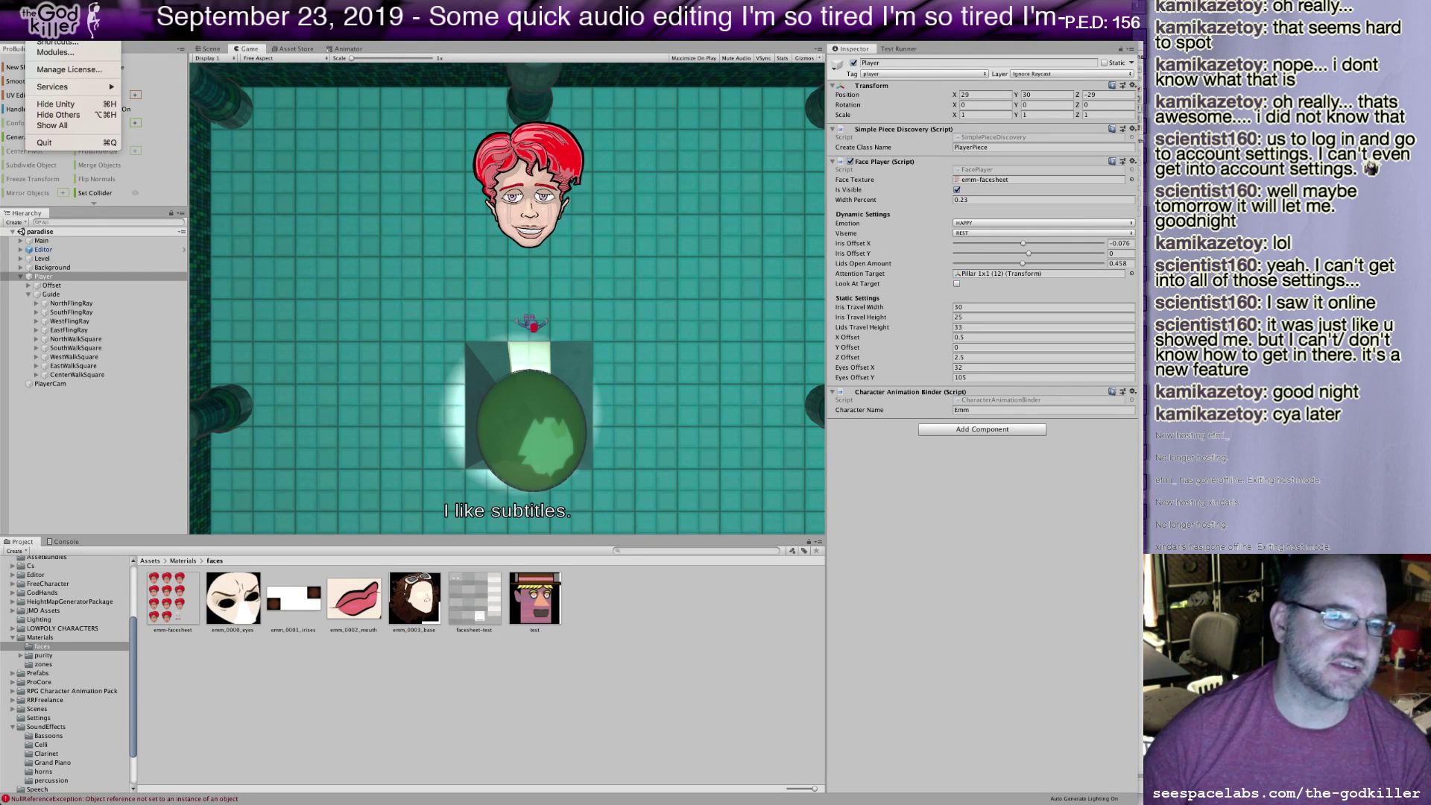
{"action": "left_click", "coordinate": [64, 143]}
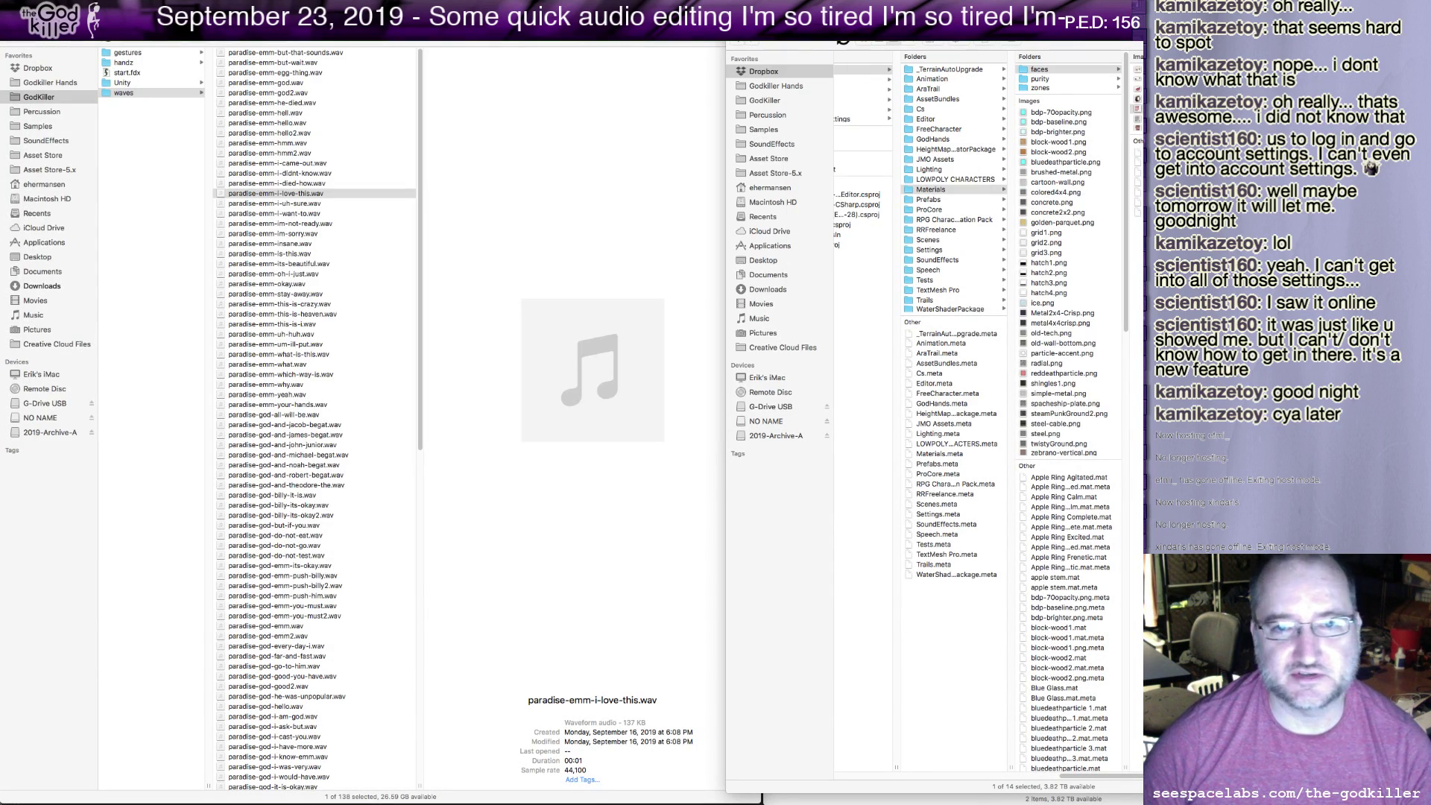
Close the Finder window showing the Materials folder and open the Script EMM folder in godkiller-receiving, moving its window to show the audio files.
{"action": "left_click_drag", "start_coordinate": [969, 30], "coordinate": [968, 30]}
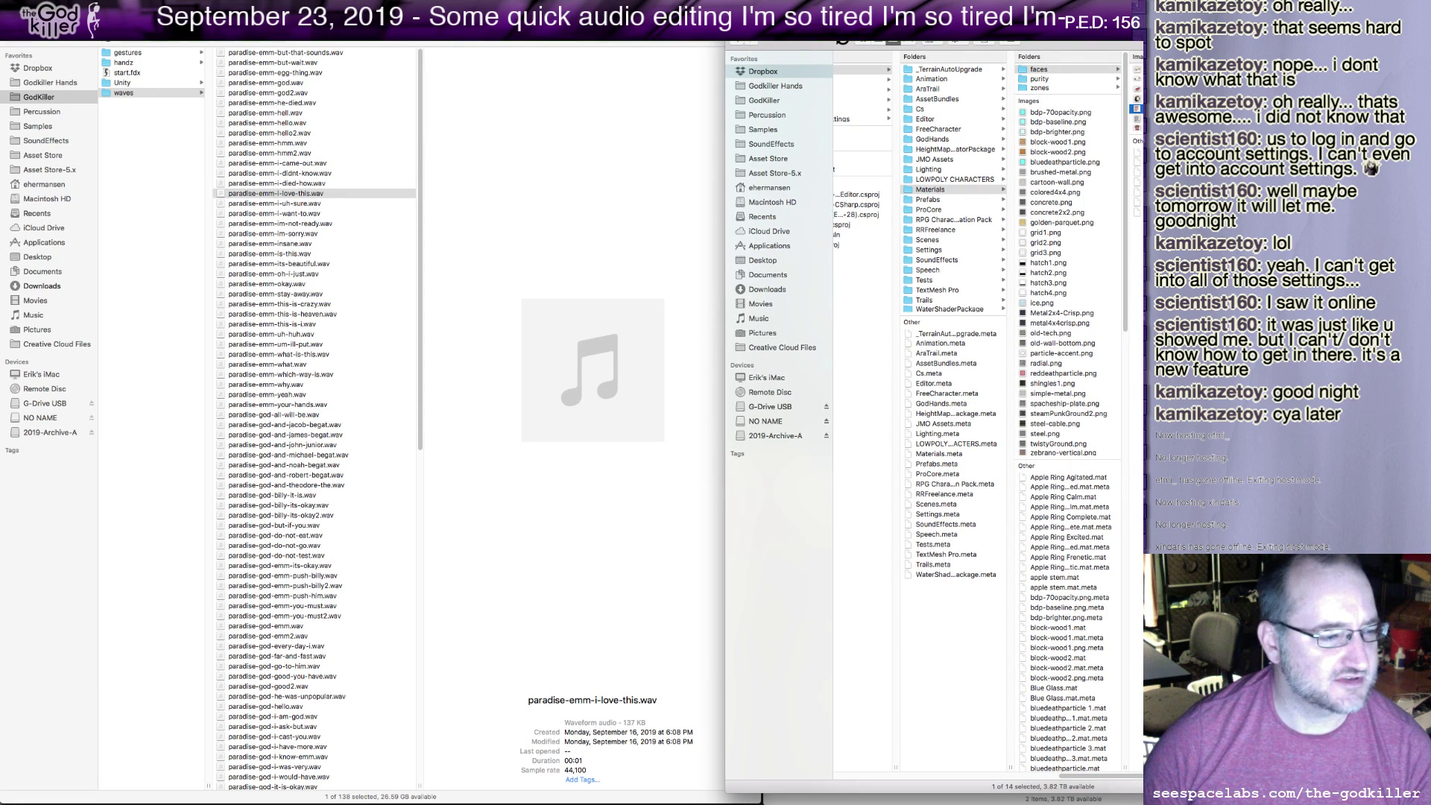
{"action": "key", "text": "super+w"}
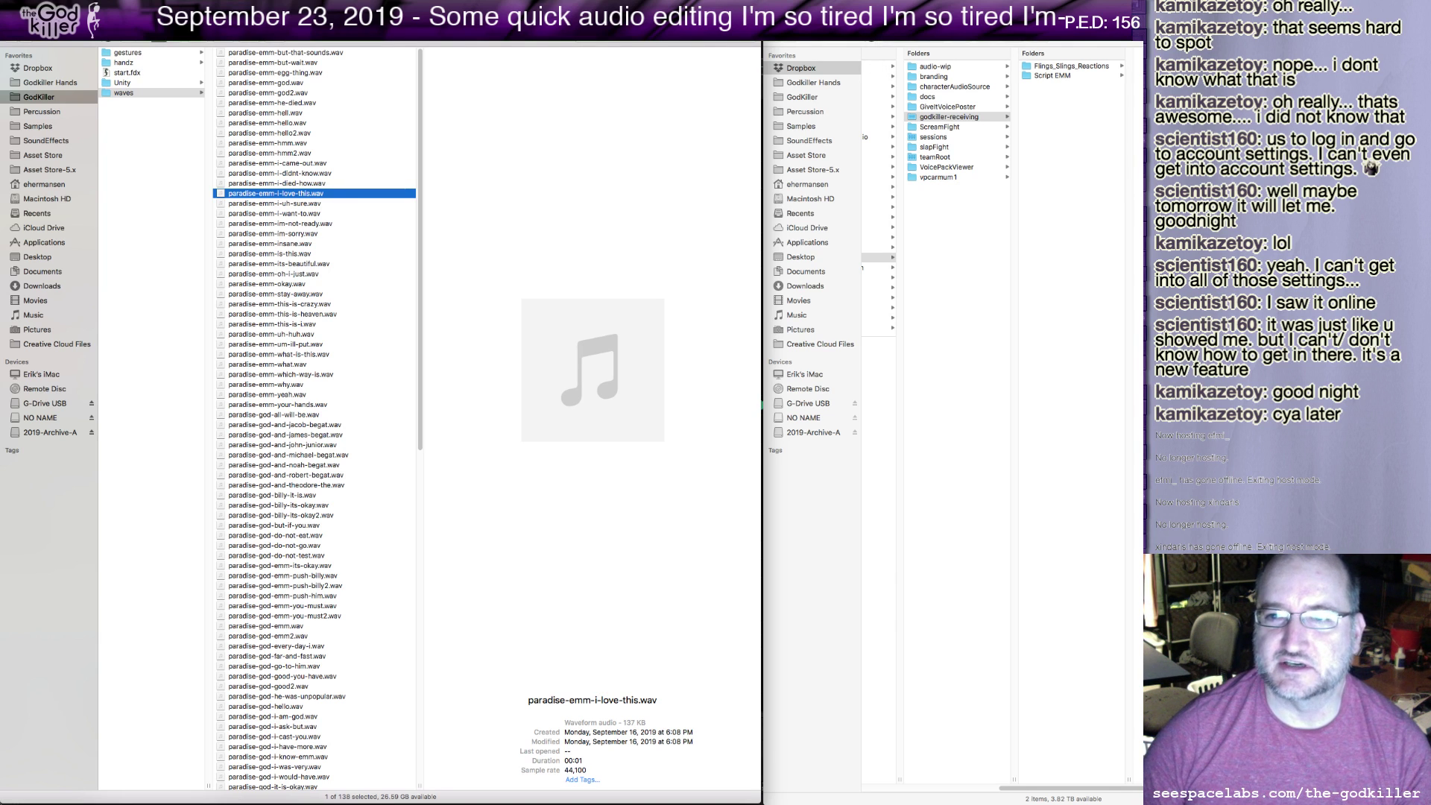
{"action": "key", "text": "super+grave"}
{"action": "left_click", "coordinate": [1050, 75]}
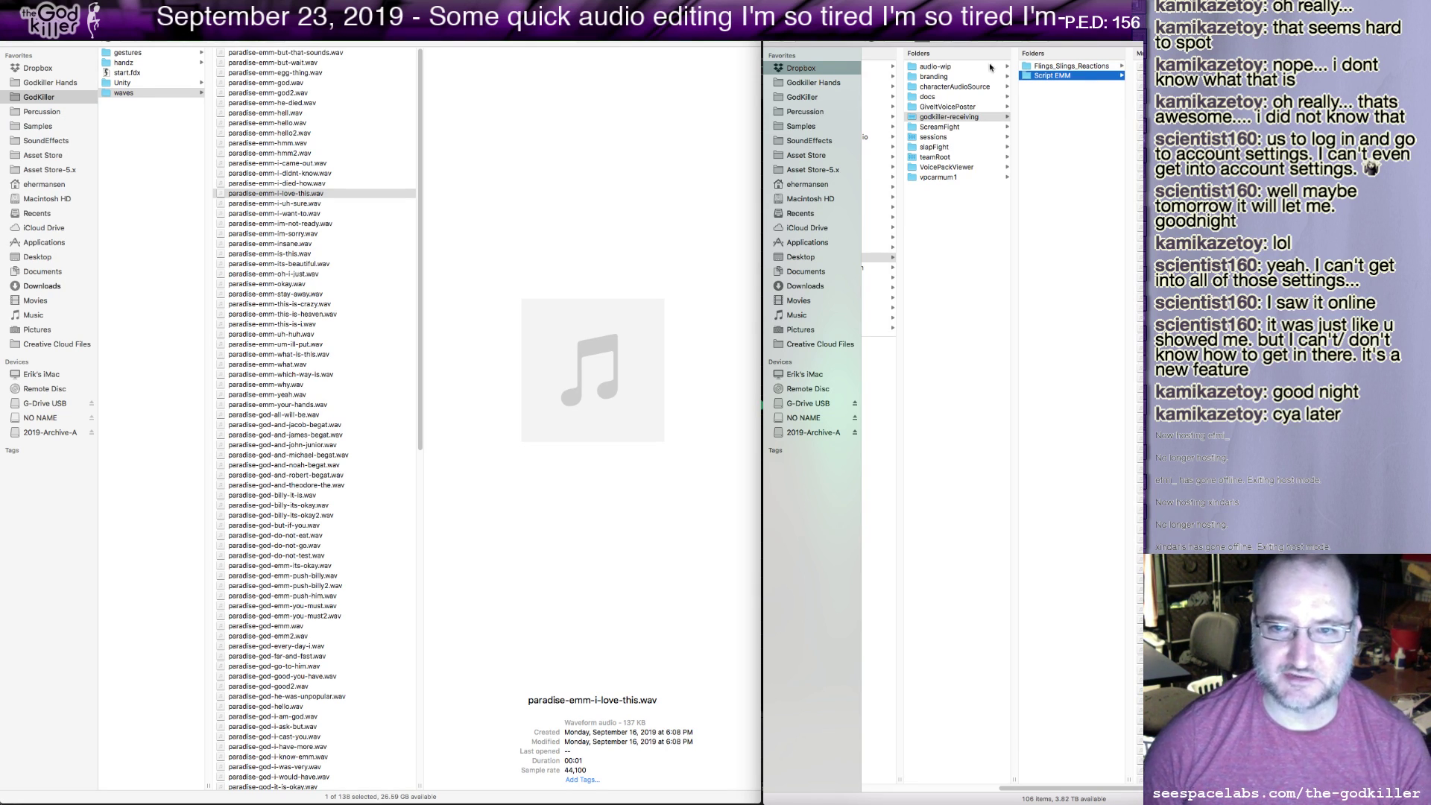
{"action": "left_click_drag", "start_coordinate": [947, 30], "coordinate": [720, 30]}
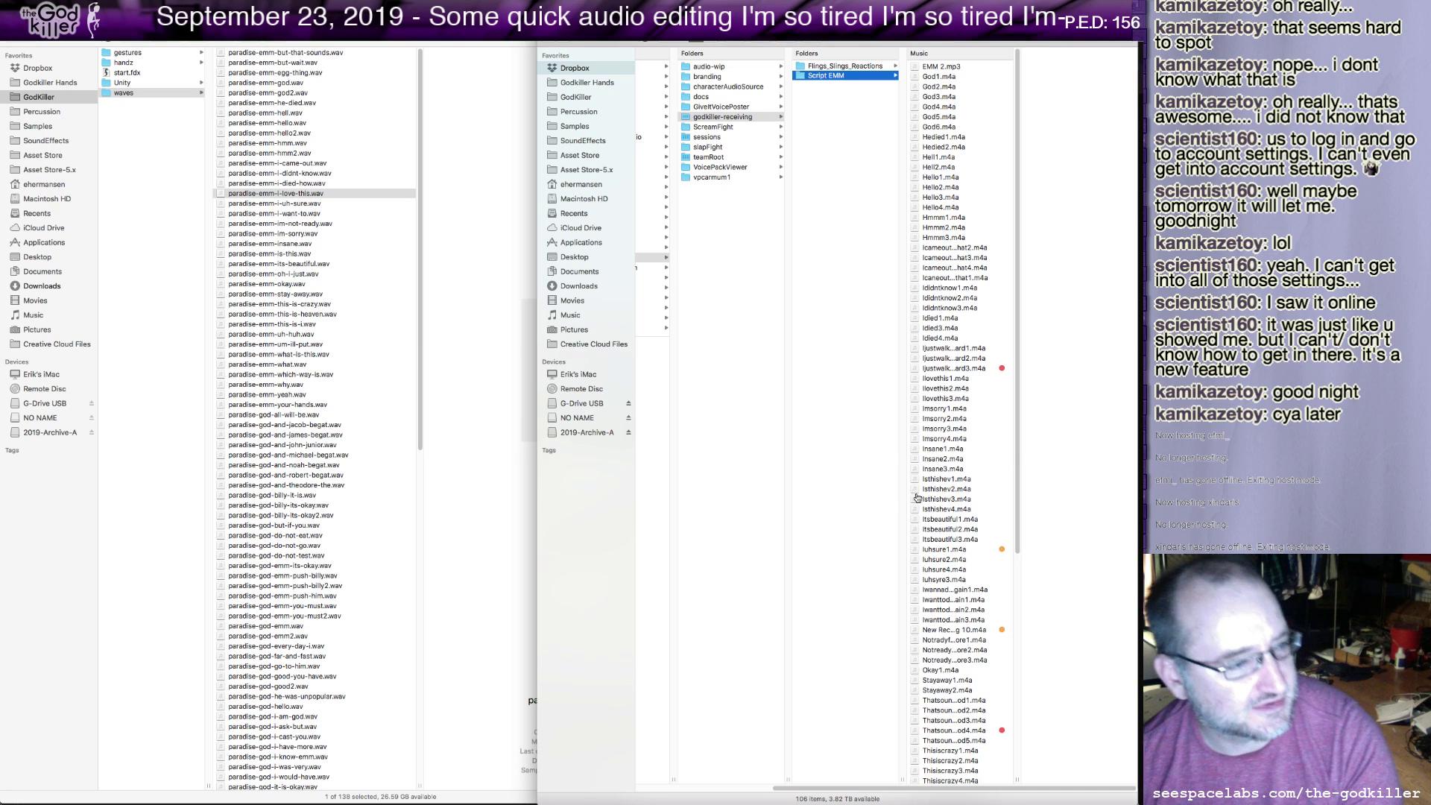
Switch to Final Draft 9 with the EMM script open and quit it.
{"action": "key", "text": "super+Tab"}
{"action": "key", "text": "super+Tab"}
{"action": "key", "text": "super+Tab"}
{"action": "key", "text": "super+Tab"}
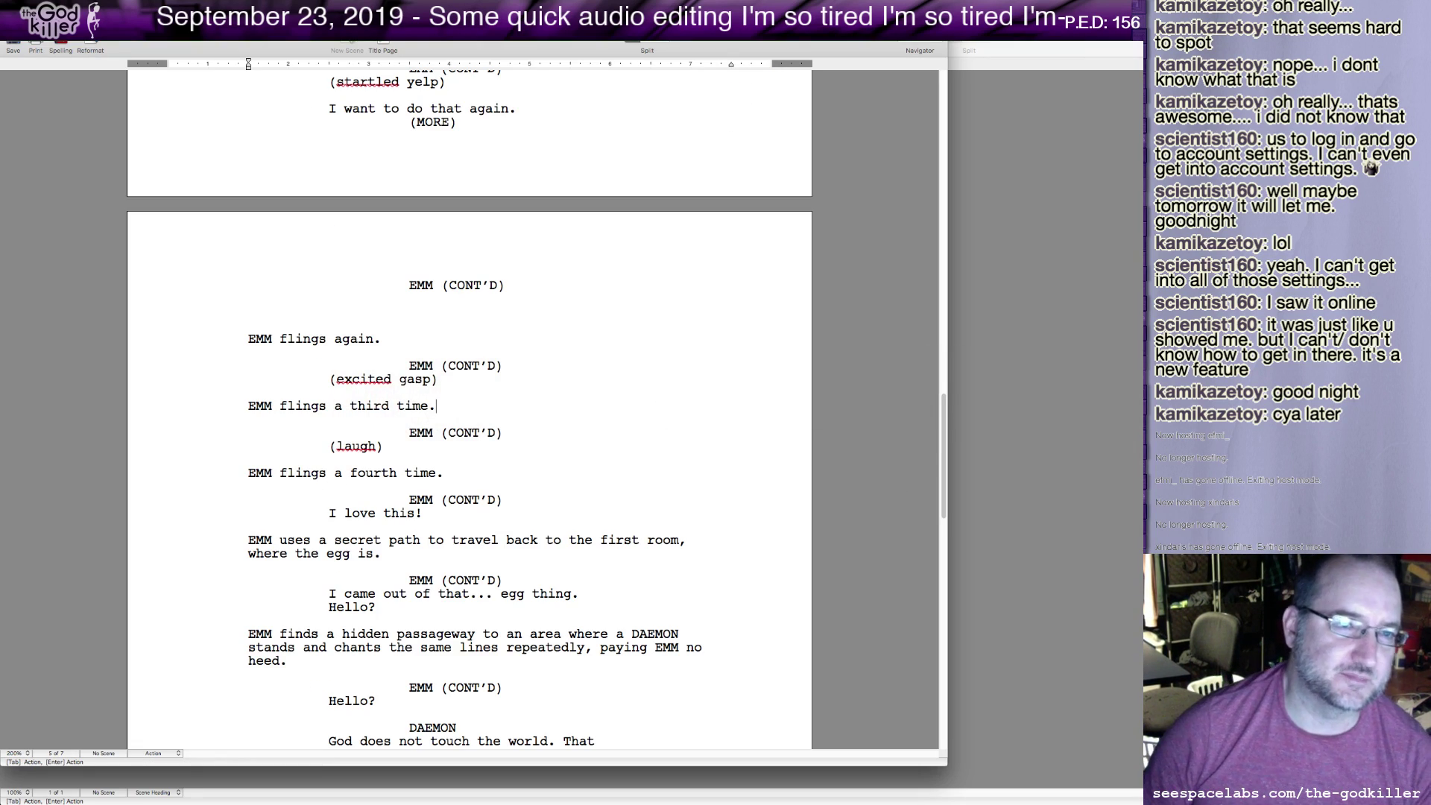
{"action": "left_click", "coordinate": [51, 9]}
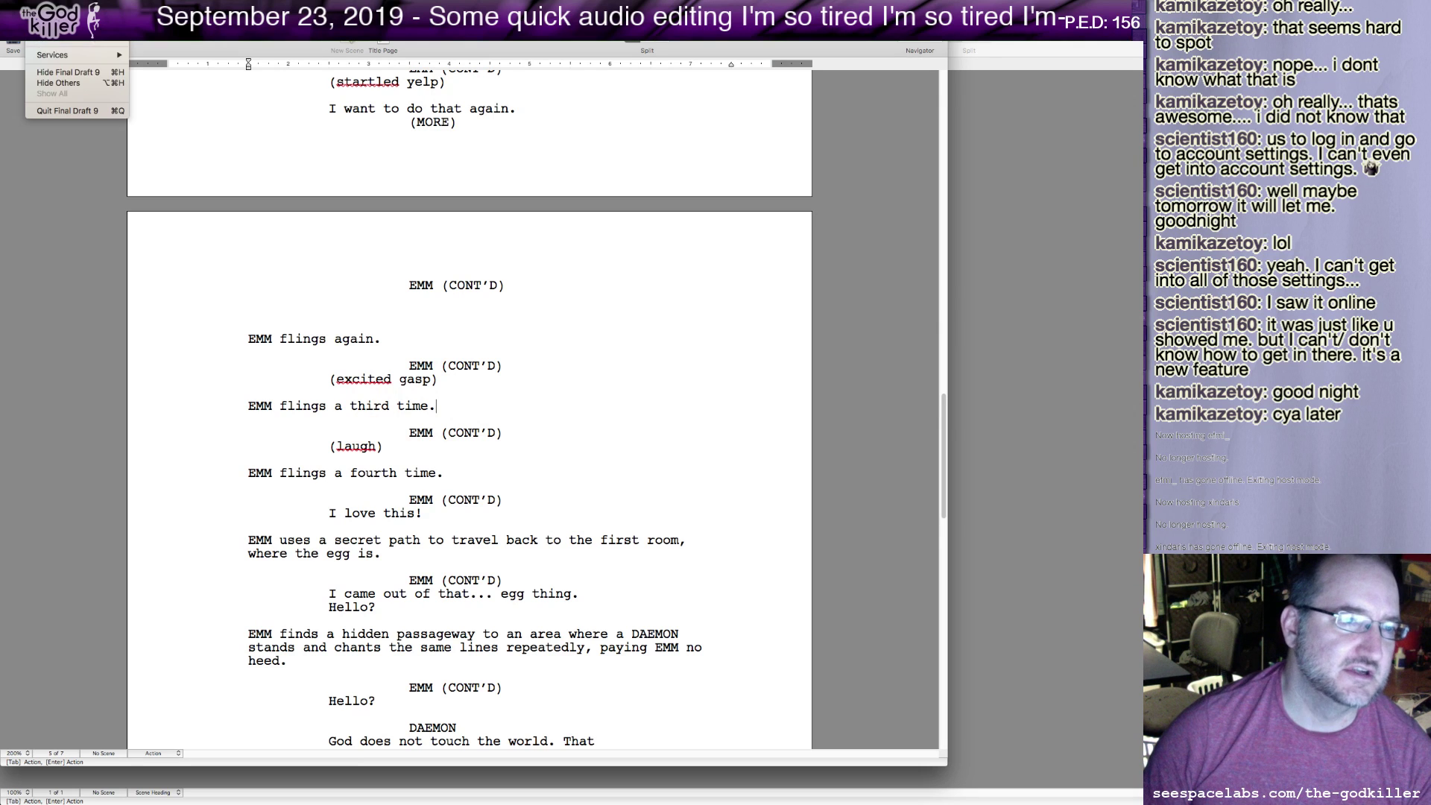
{"action": "left_click", "coordinate": [52, 111]}
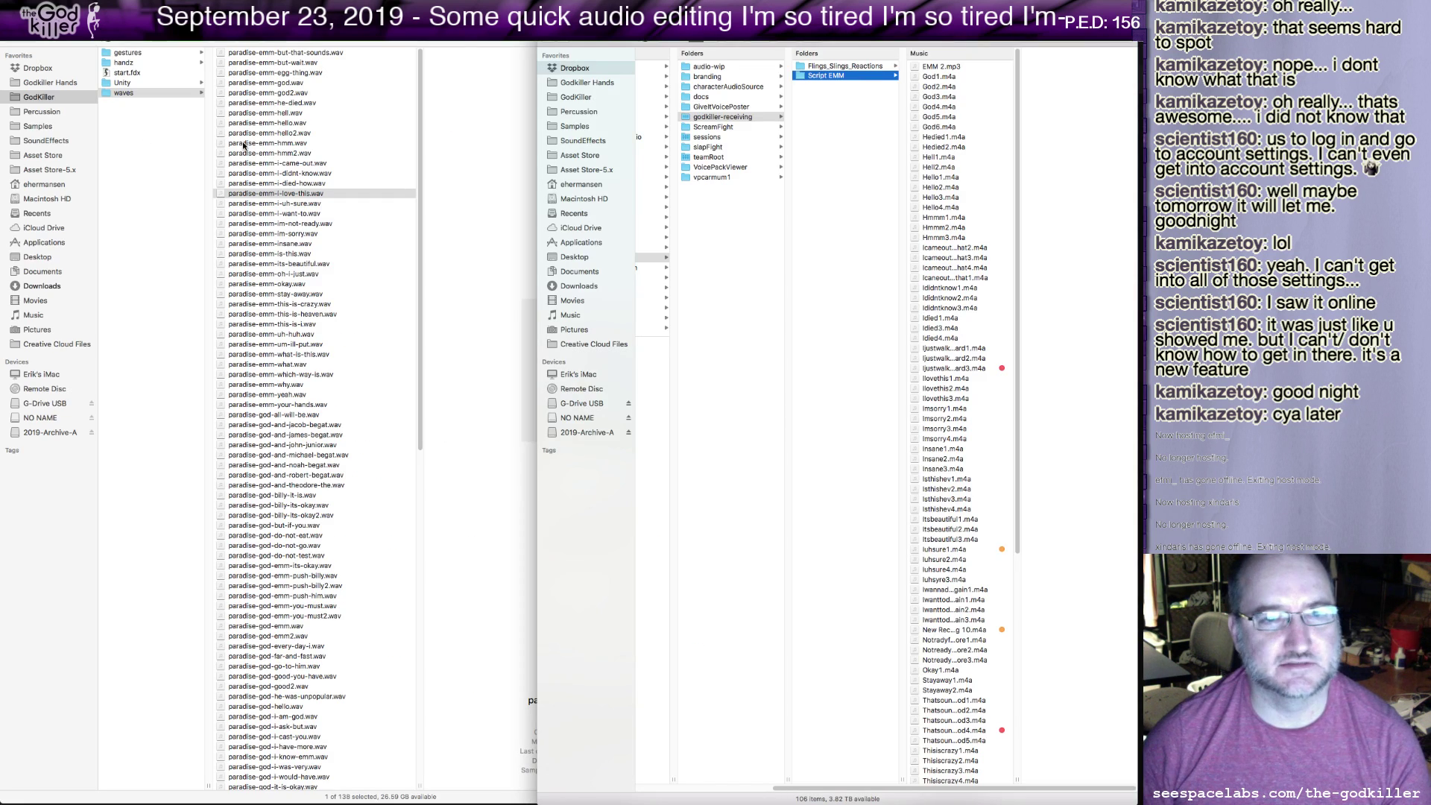
Switch to Visual Studio with SpeechClip.cs open and quit it.
{"action": "key", "text": "super+Tab"}
{"action": "key", "text": "super+Tab"}
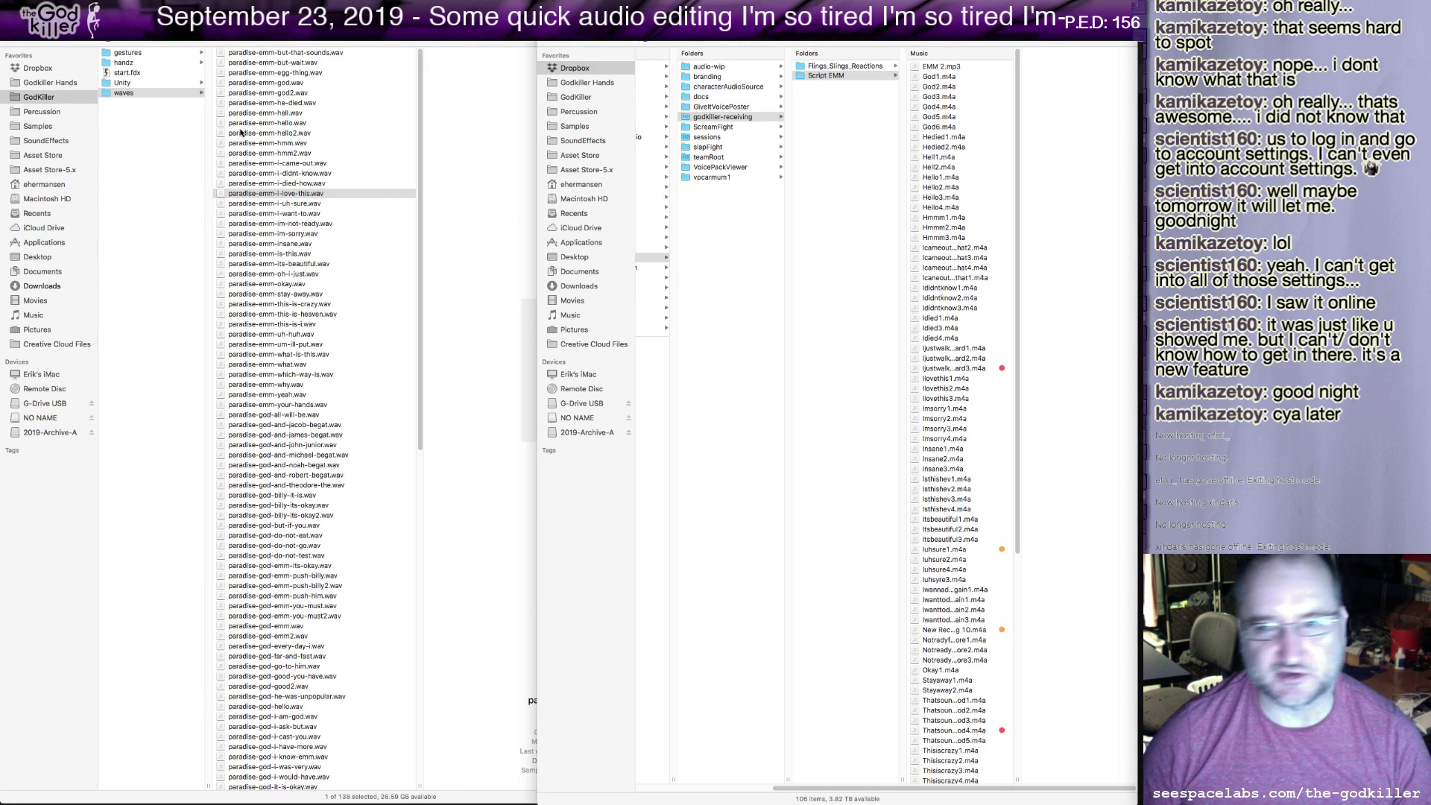
{"action": "key", "text": "super+Tab"}
{"action": "key", "text": "super+Tab"}
{"action": "key", "text": "super+Tab"}
{"action": "key", "text": "super+Tab"}
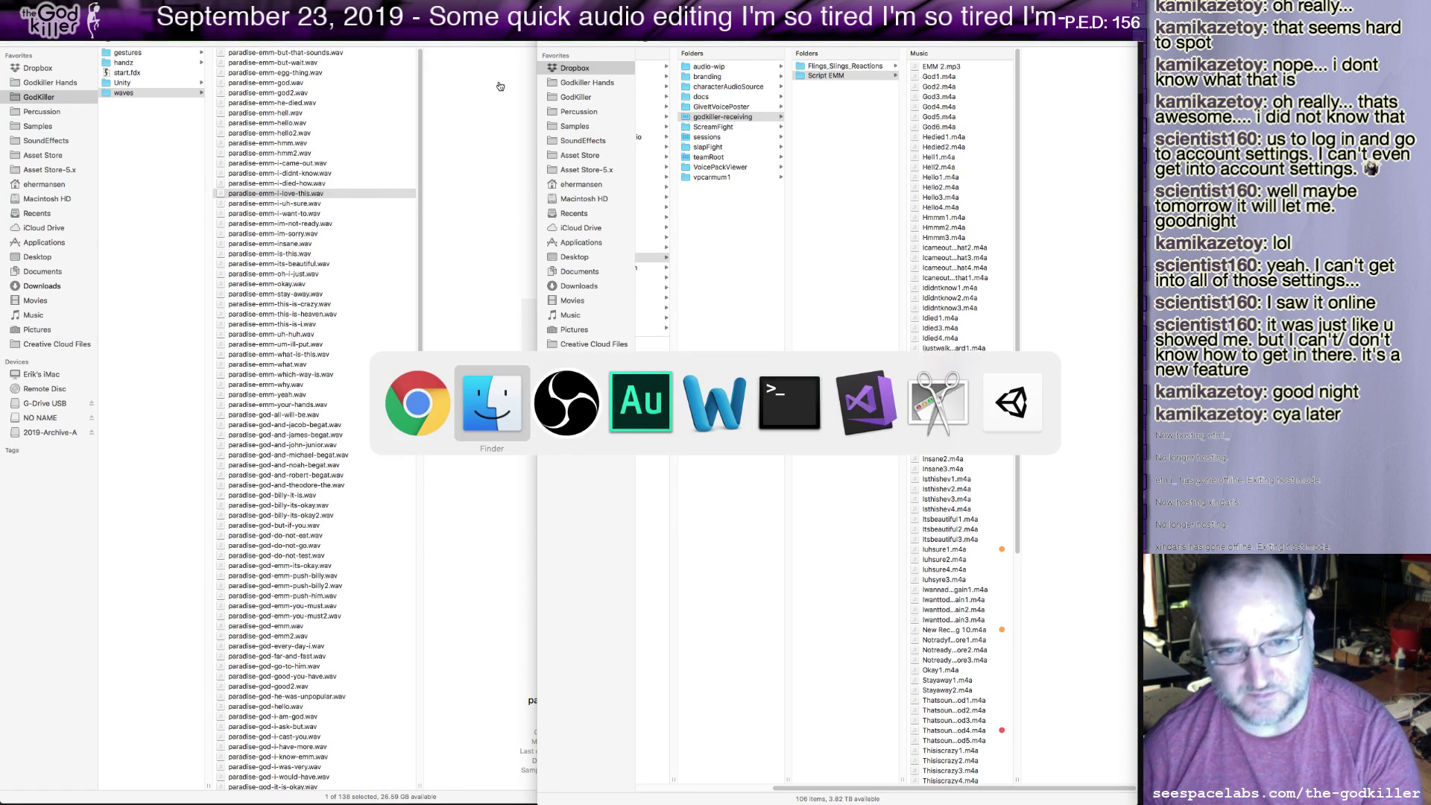
{"action": "key", "text": "super+Tab"}
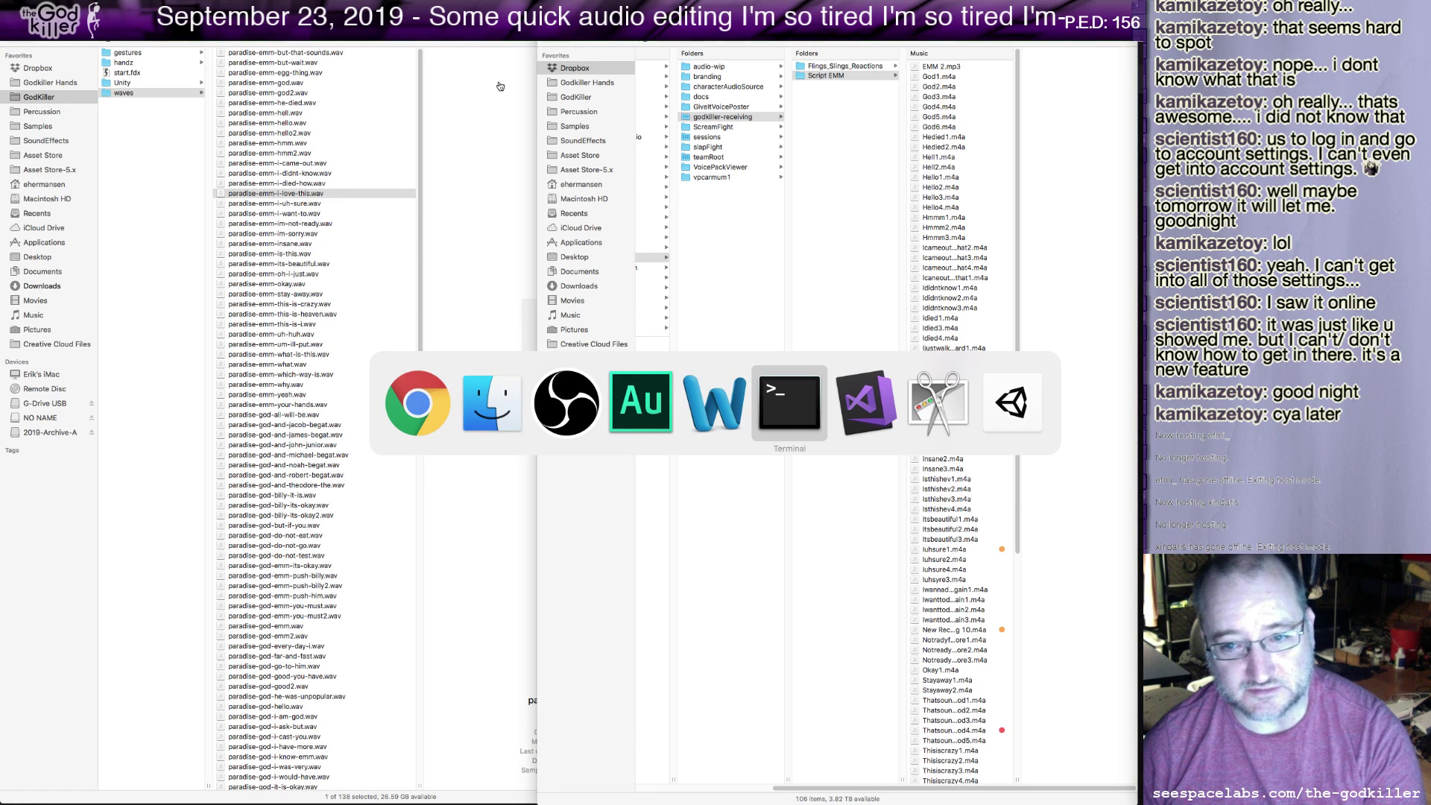
{"action": "key", "text": "super+Tab"}
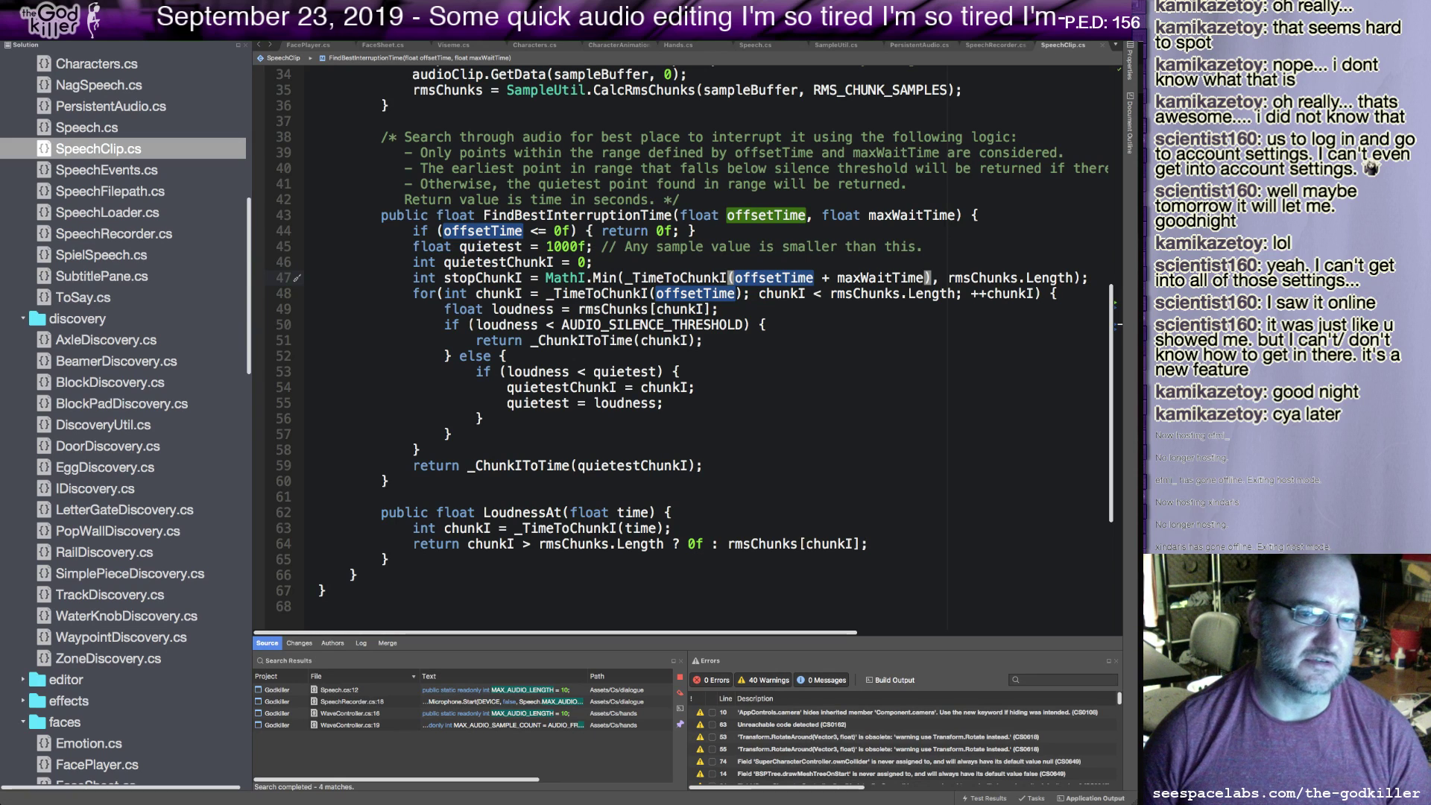
{"action": "left_click", "coordinate": [62, 6]}
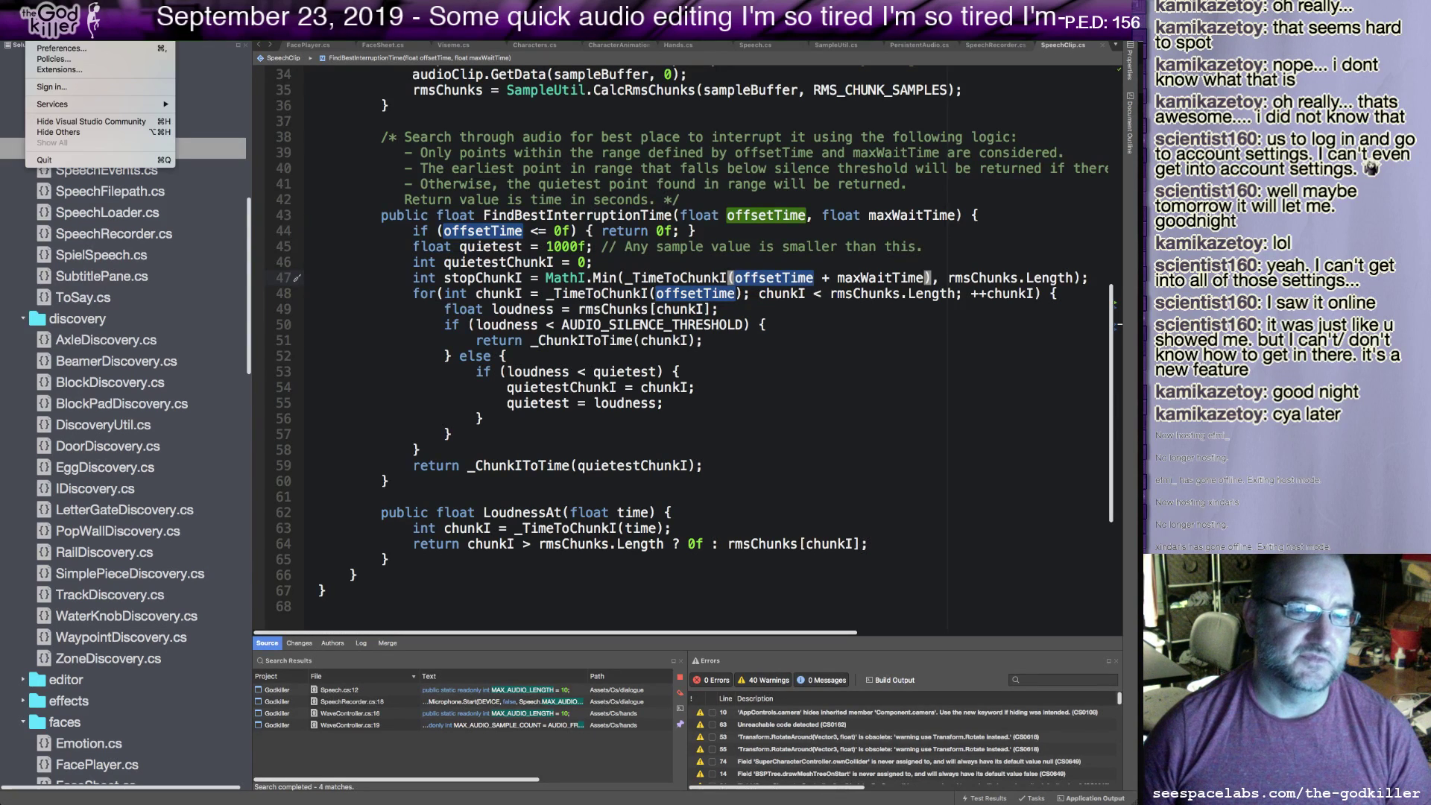
{"action": "left_click", "coordinate": [54, 160]}
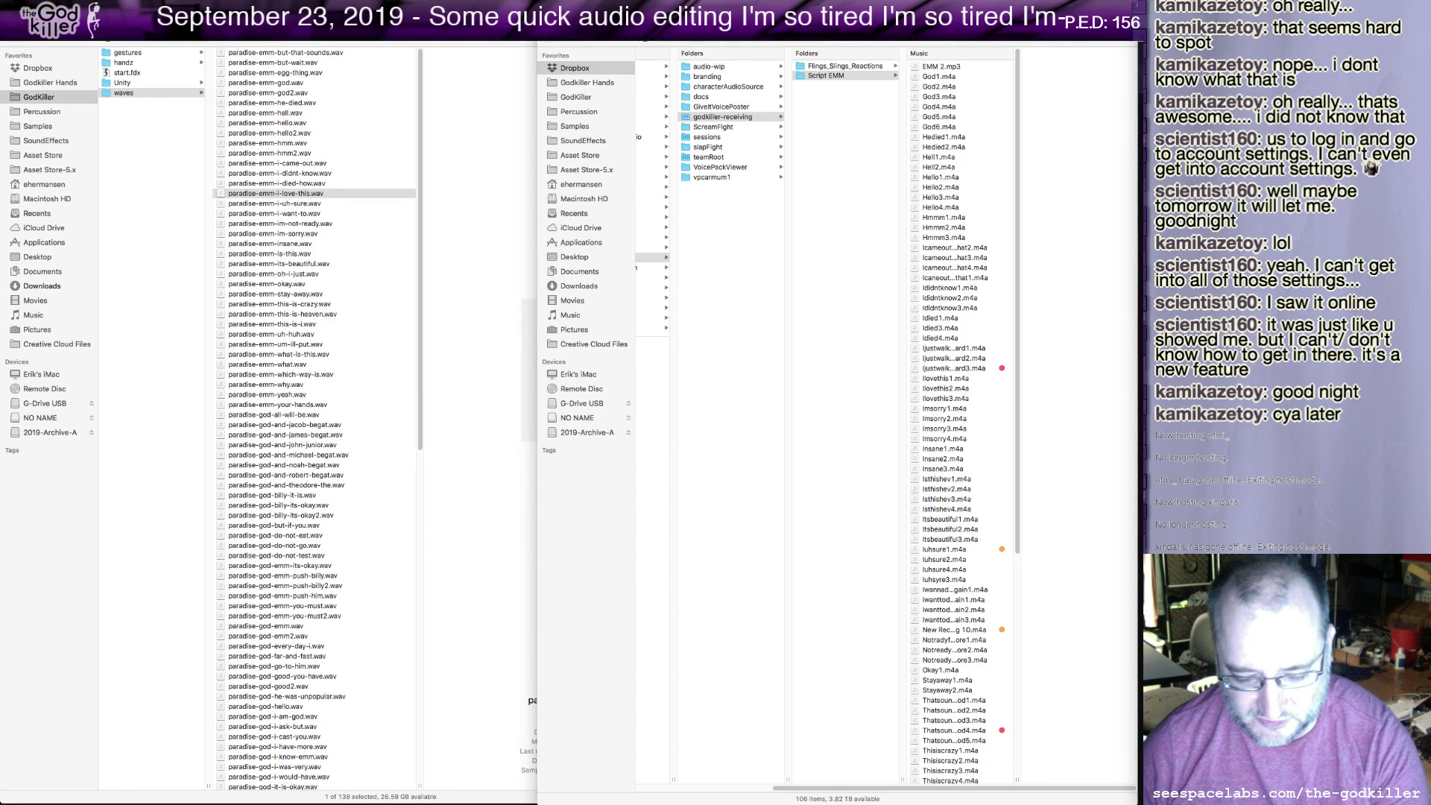
Switch to Word with the list of needed sounds, start closing Document1, and cancel to keep it open.
{"action": "key", "text": "super+Tab"}
{"action": "key", "text": "super+Tab"}
{"action": "key", "text": "super+Tab"}
{"action": "key", "text": "super+Tab"}
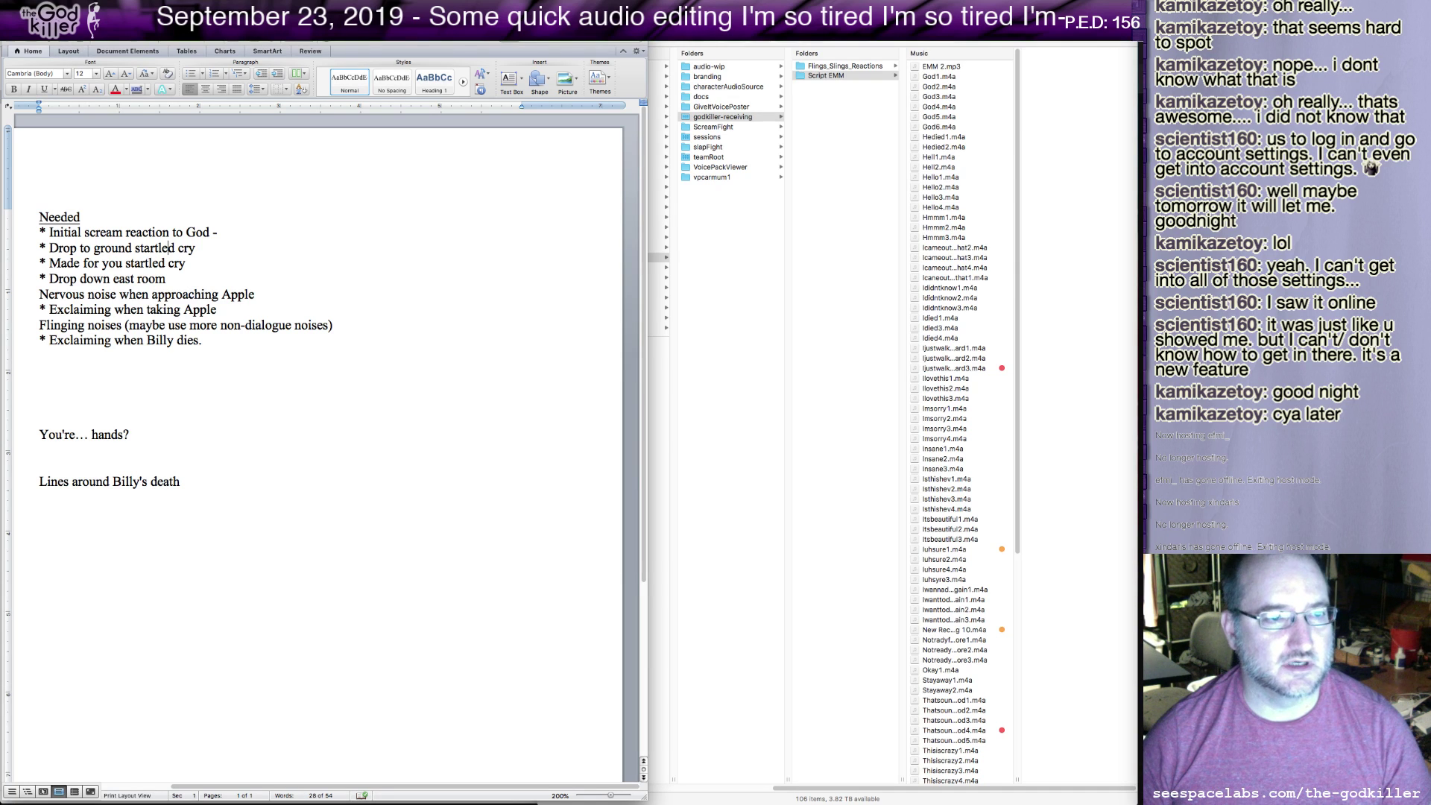
{"action": "key", "text": "super+w"}
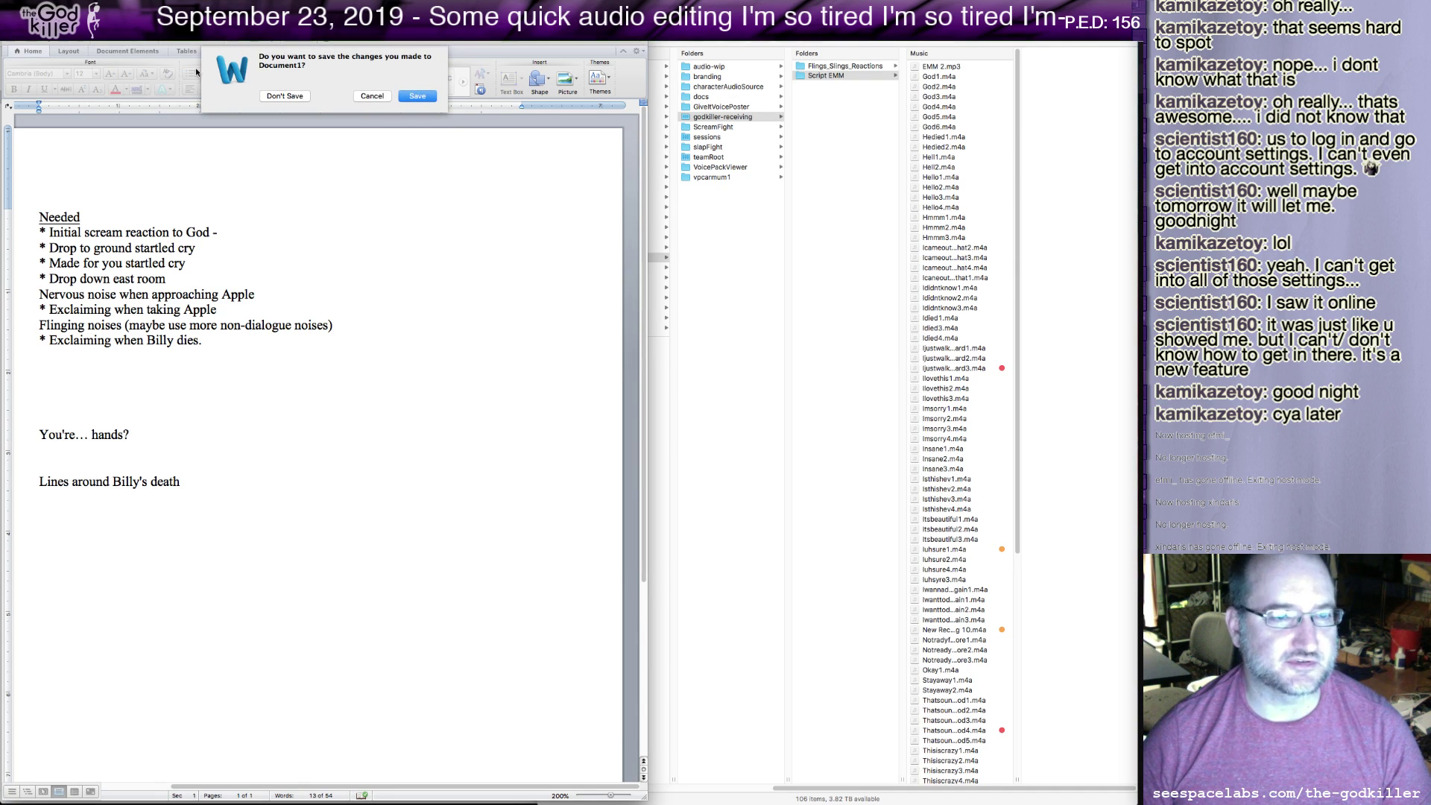
{"action": "left_click", "coordinate": [295, 96]}
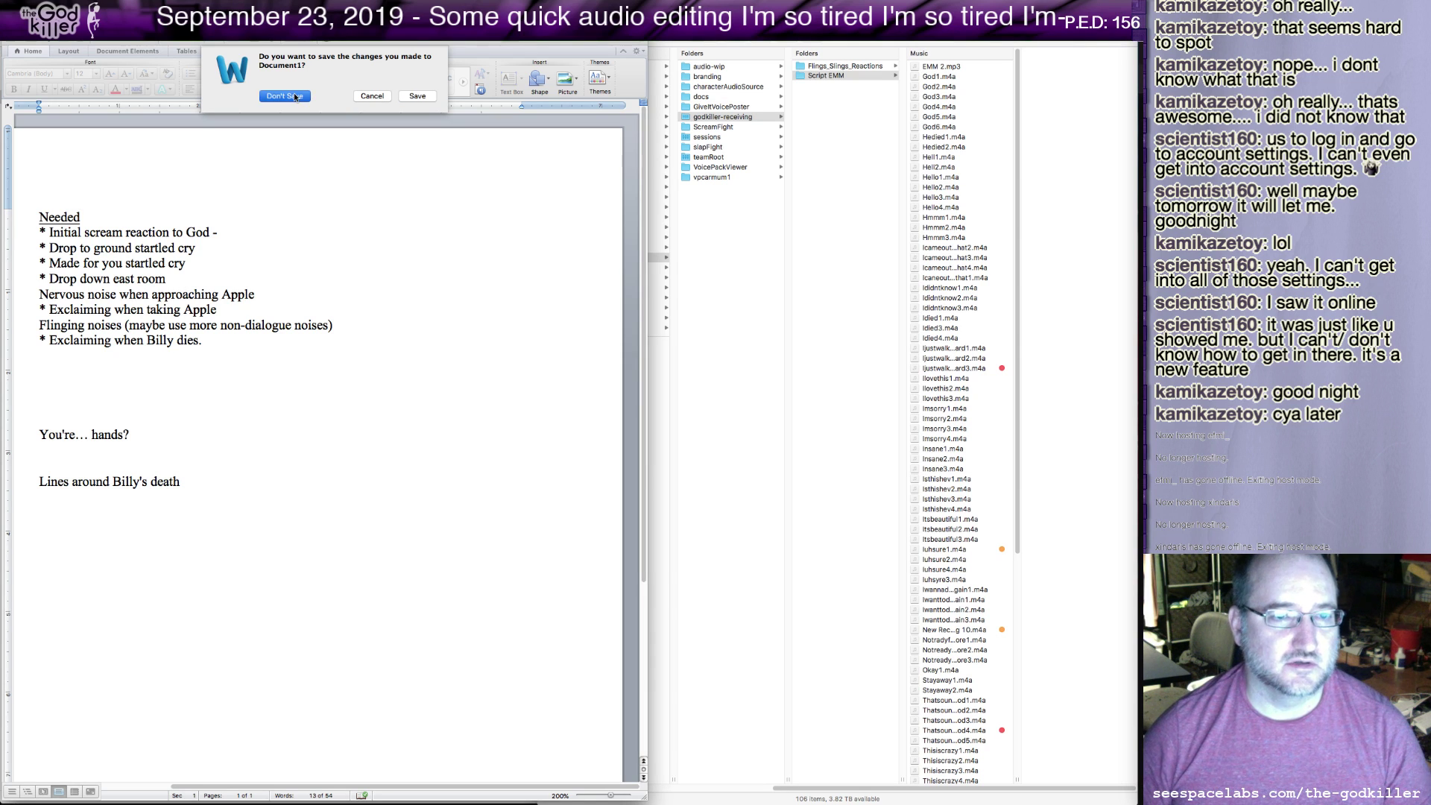
{"action": "left_click_drag", "start_coordinate": [295, 96], "coordinate": [345, 97]}
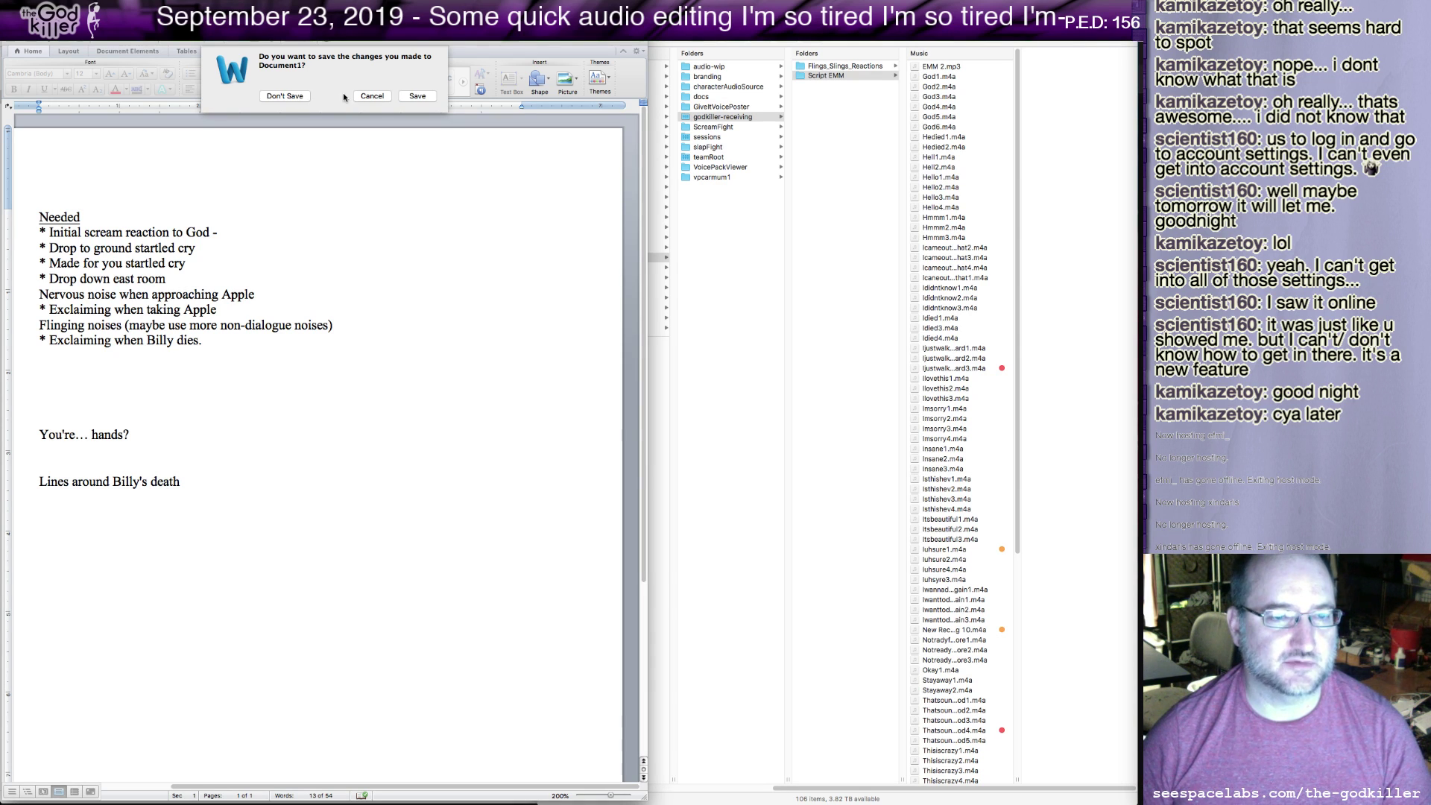
{"action": "left_click", "coordinate": [372, 96]}
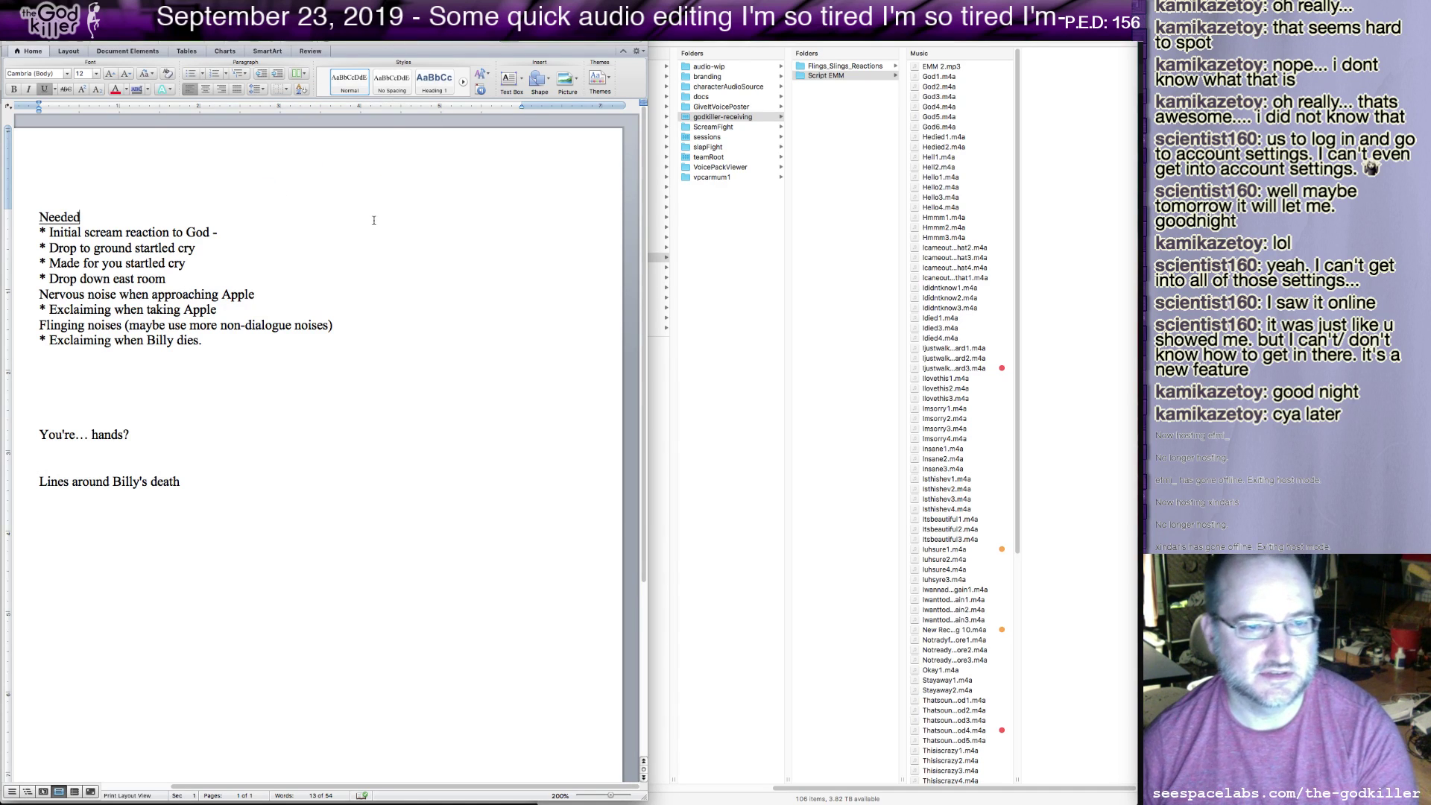
Switch to Grab, close both untitled screenshots without saving them, and quit Grab.
{"action": "key", "text": "super+Tab"}
{"action": "key", "text": "super+Tab"}
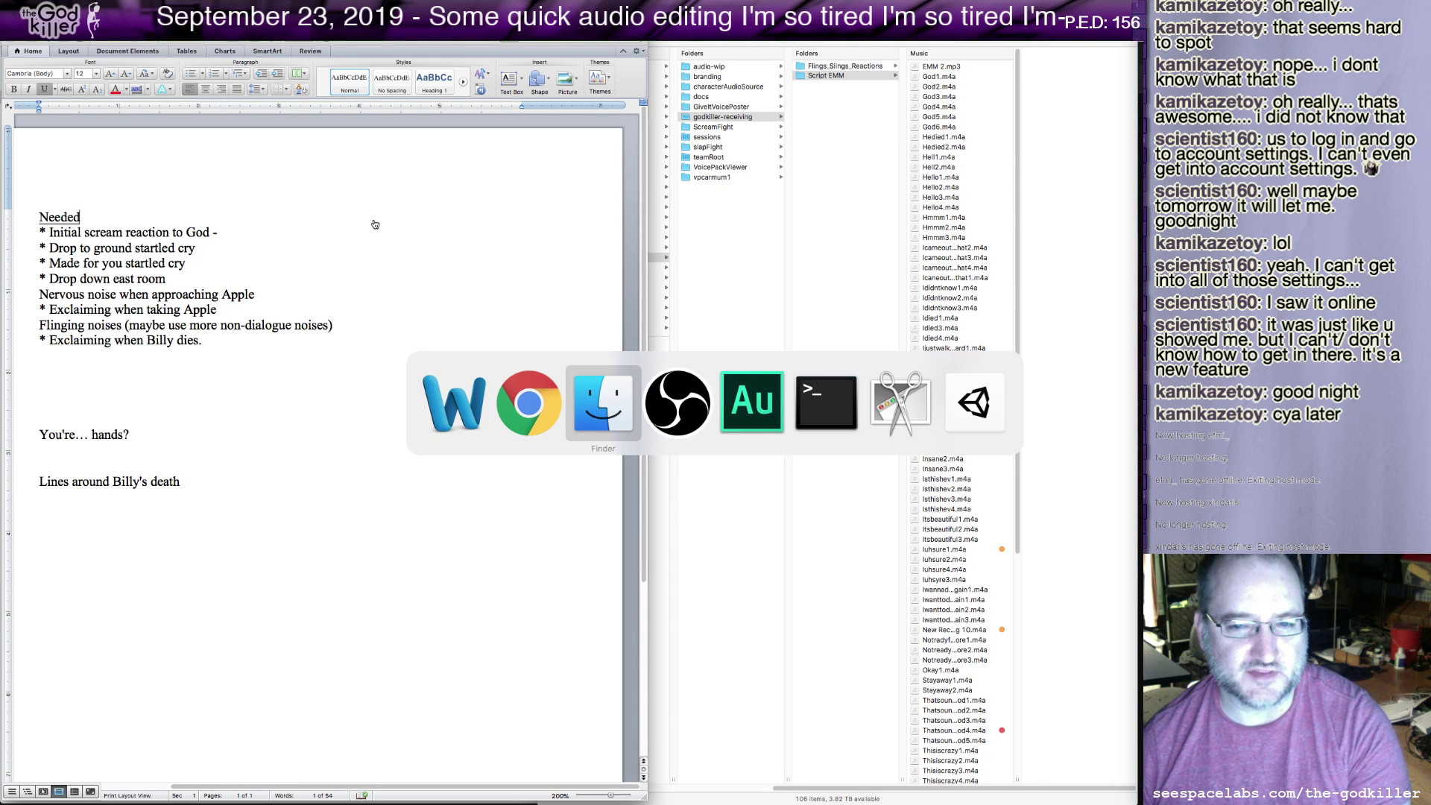
{"action": "key", "text": "super+Tab"}
{"action": "key", "text": "super+Tab"}
{"action": "key", "text": "super+Tab"}
{"action": "key", "text": "super+Tab"}
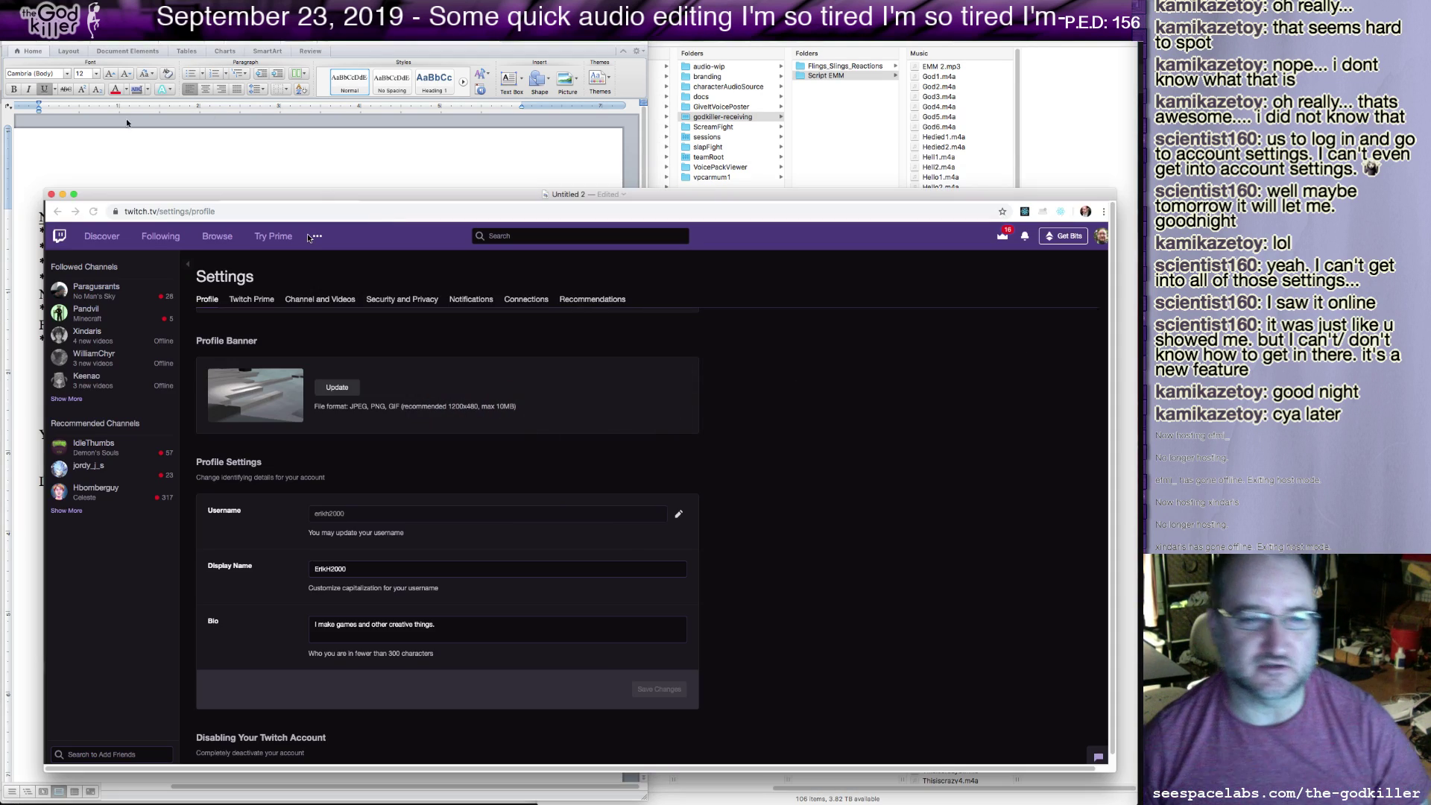
{"action": "left_click", "coordinate": [51, 194]}
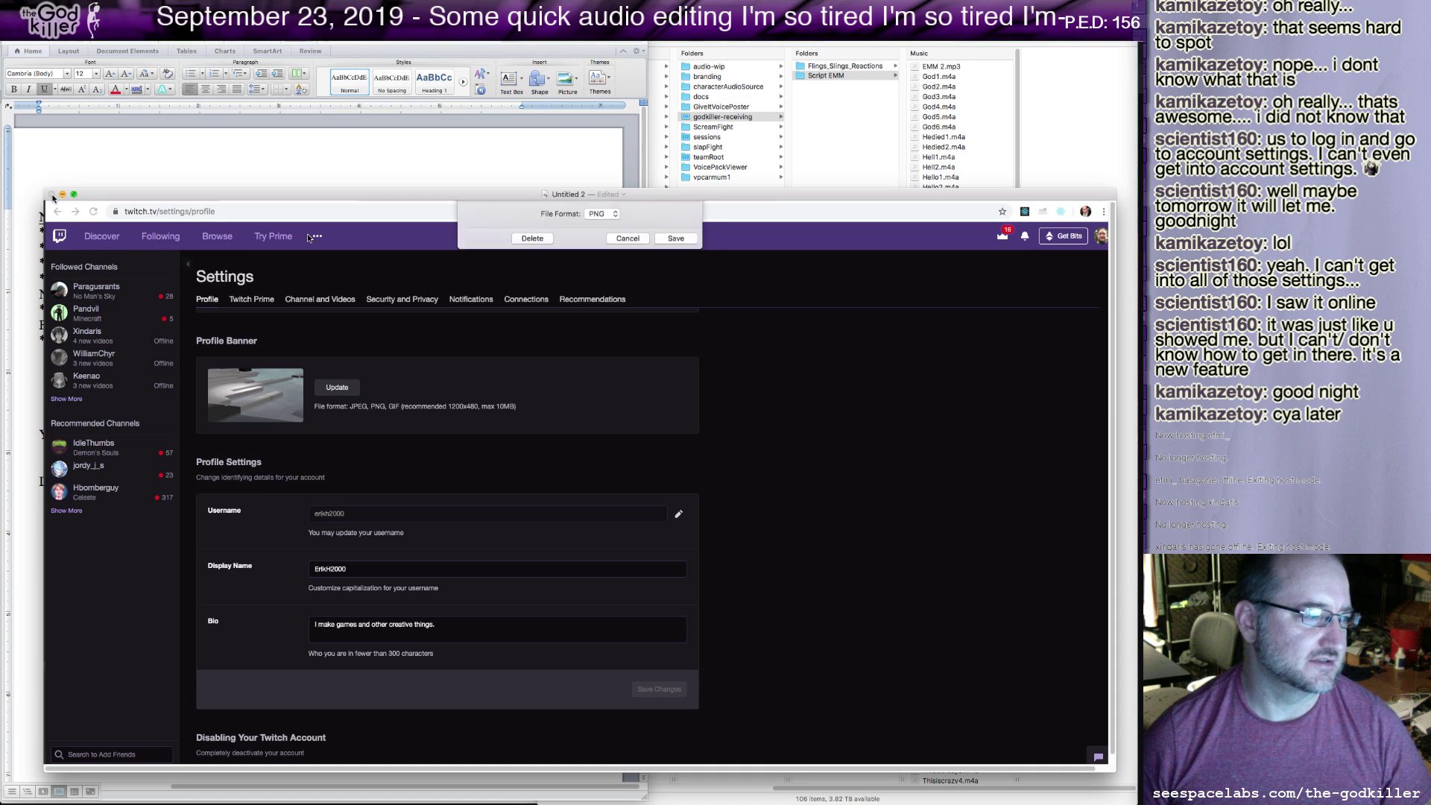
{"action": "left_click", "coordinate": [533, 353]}
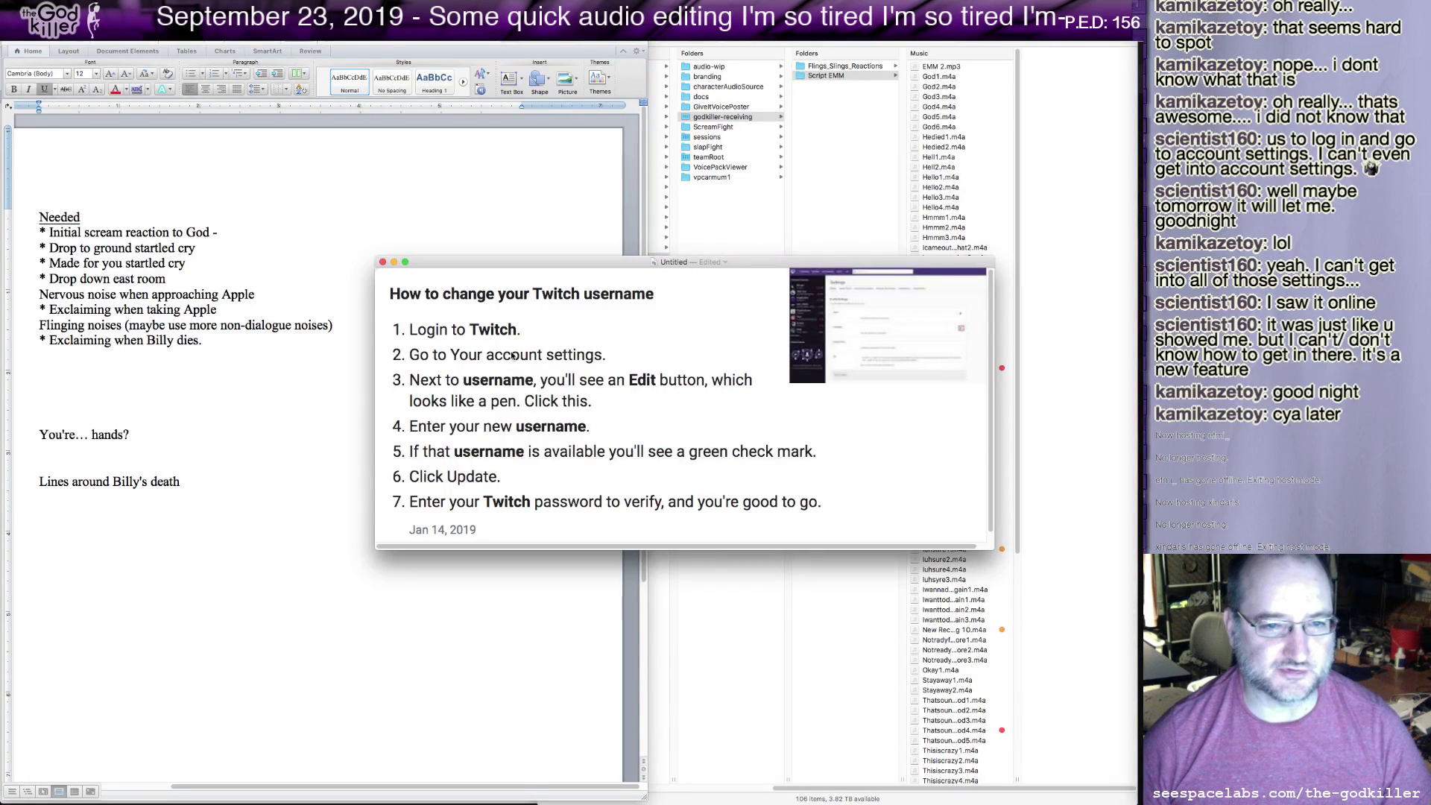
{"action": "left_click", "coordinate": [382, 263]}
{"action": "left_click", "coordinate": [646, 414]}
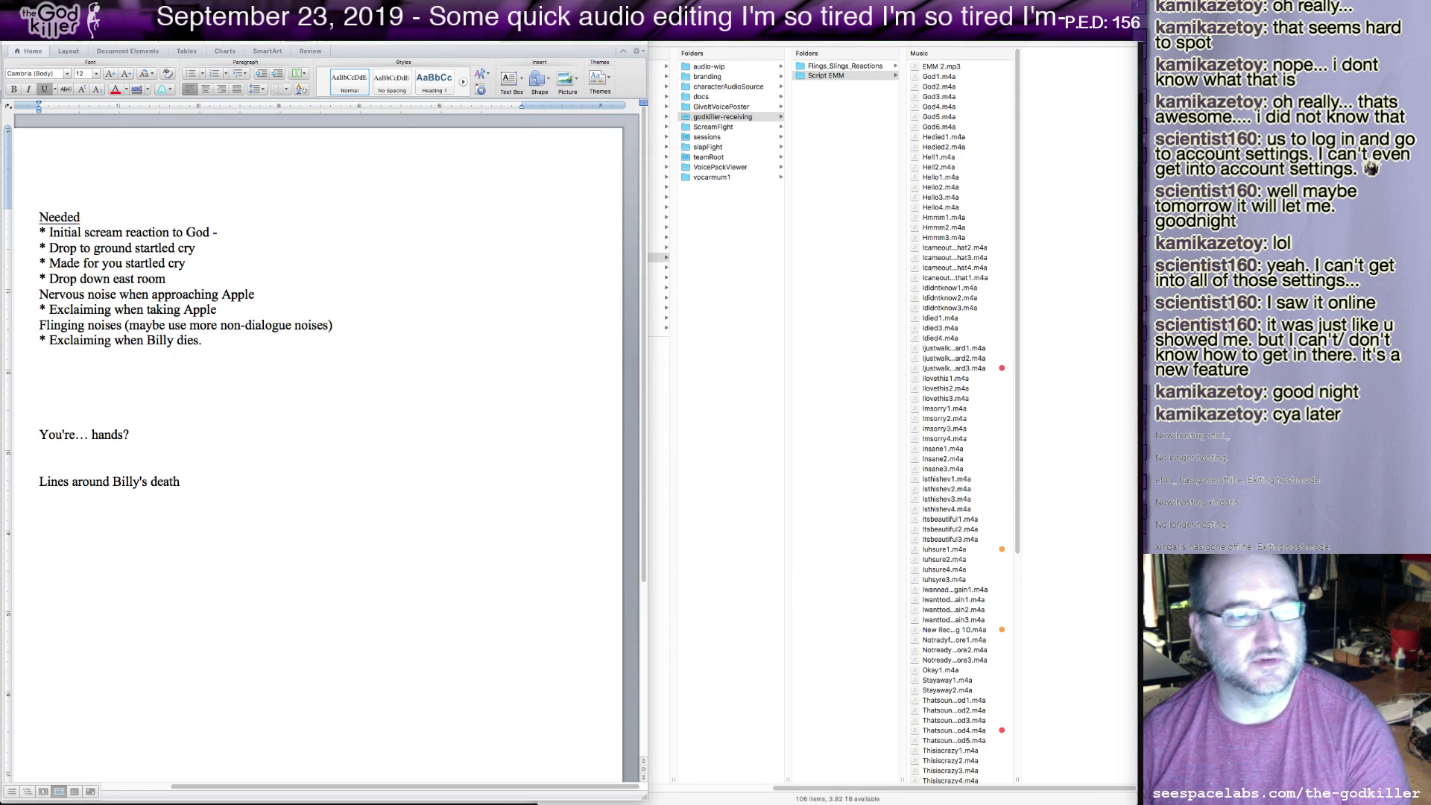
{"action": "left_click", "coordinate": [45, 8]}
{"action": "left_click", "coordinate": [56, 108]}
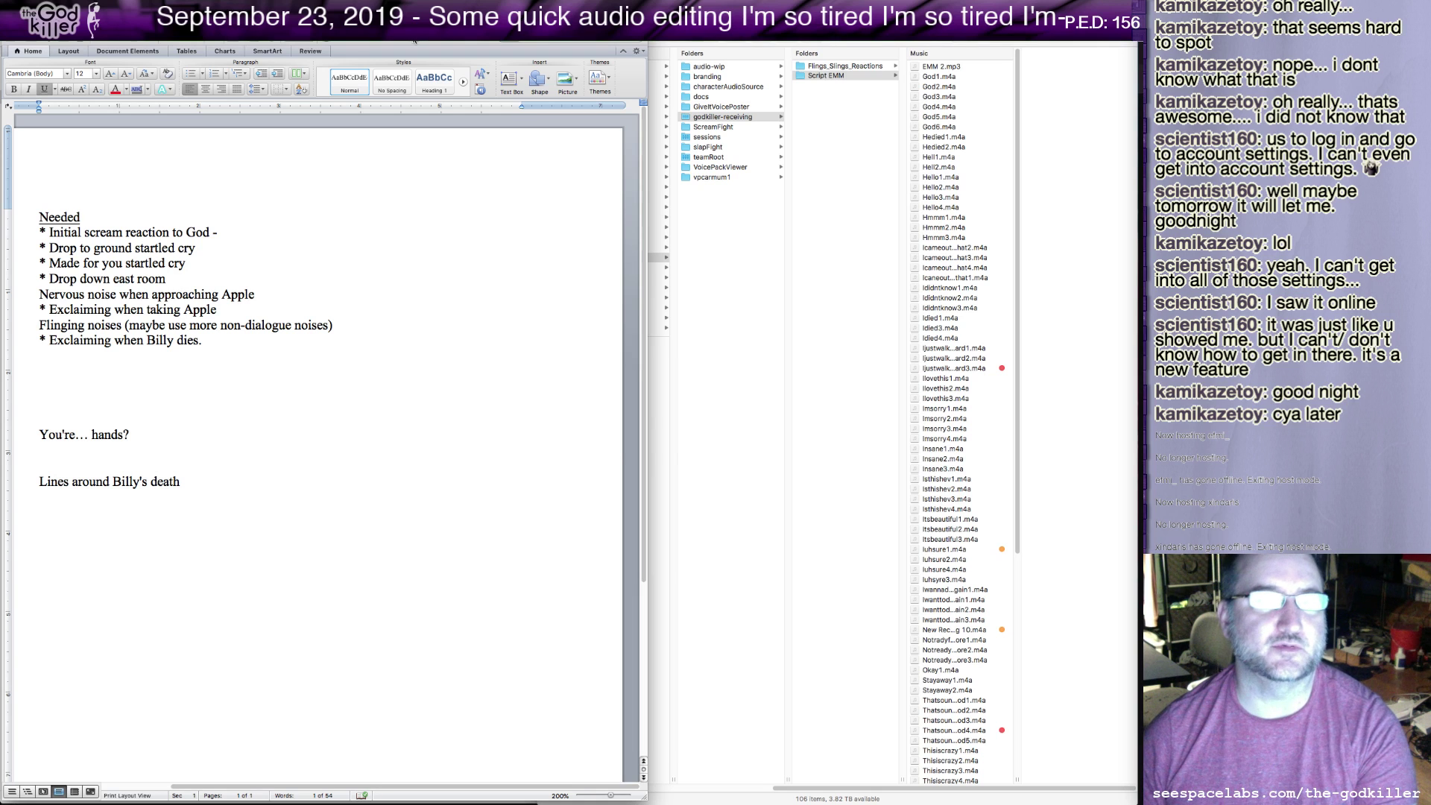
Switch to Audition, show the beginning of Flings_Screams1.m4a, and place the playhead just before the first scream.
{"action": "key", "text": "super+Tab"}
{"action": "key", "text": "super+Tab"}
{"action": "key", "text": "super+Tab"}
{"action": "key", "text": "super+Tab"}
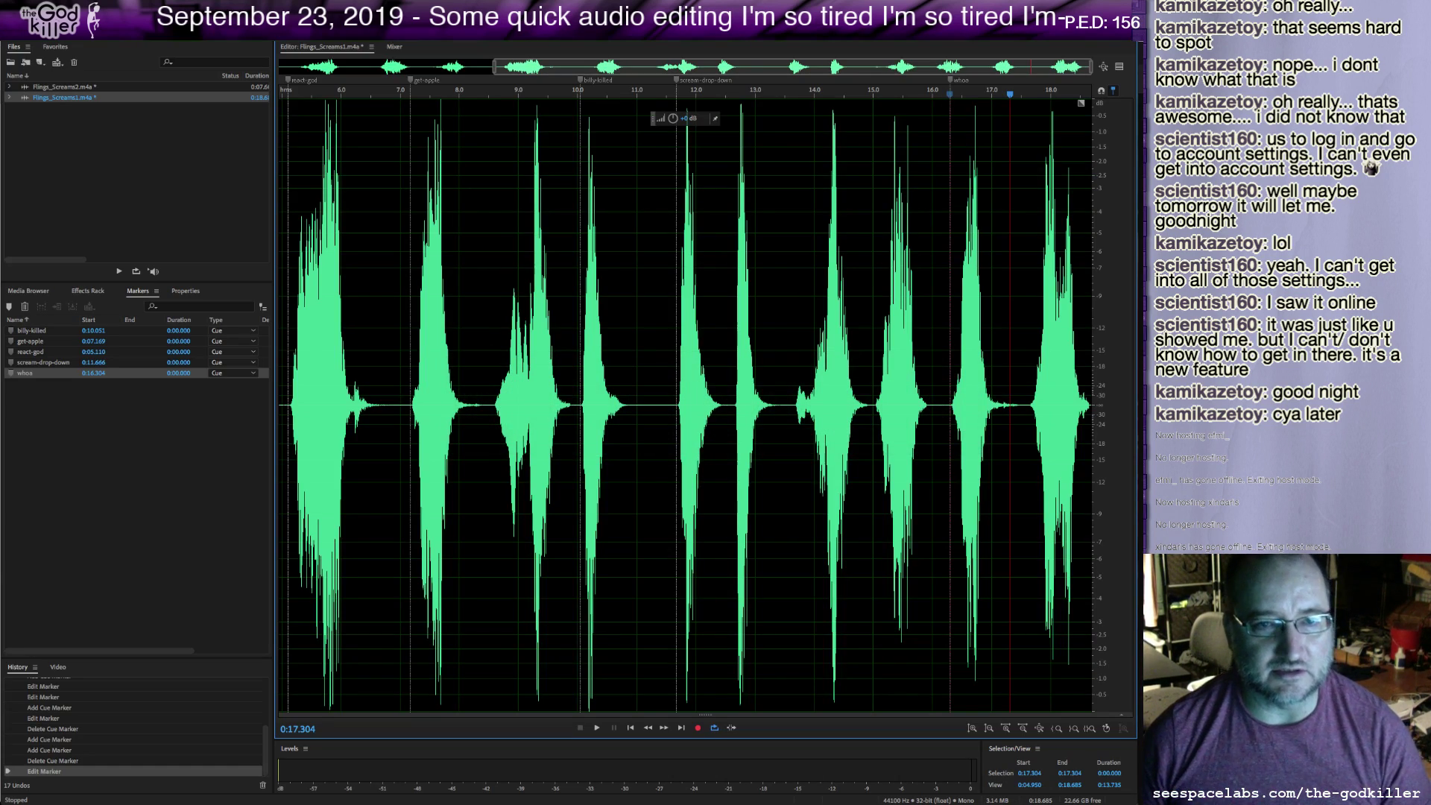
{"action": "left_click", "coordinate": [377, 477]}
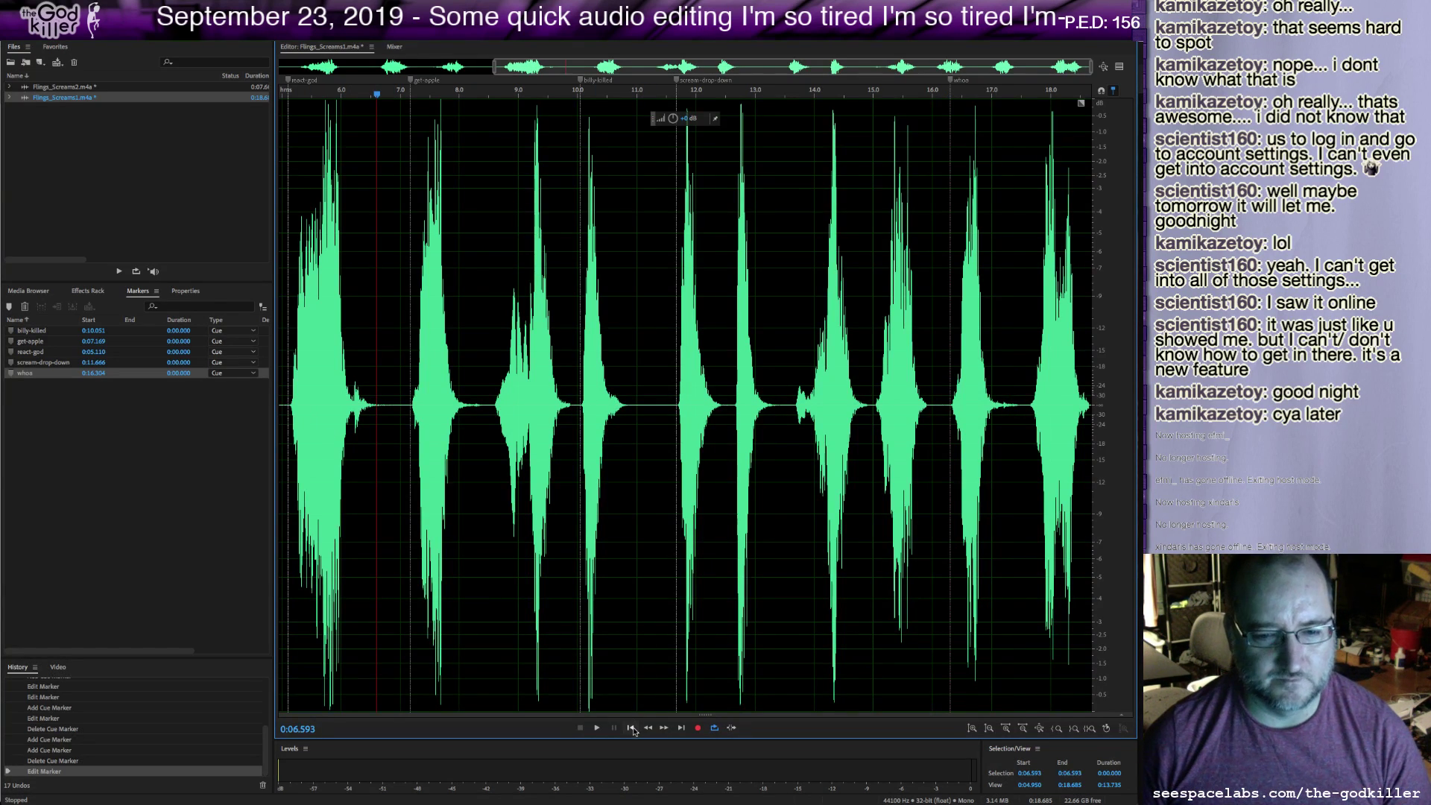
{"action": "left_click", "coordinate": [224, 352]}
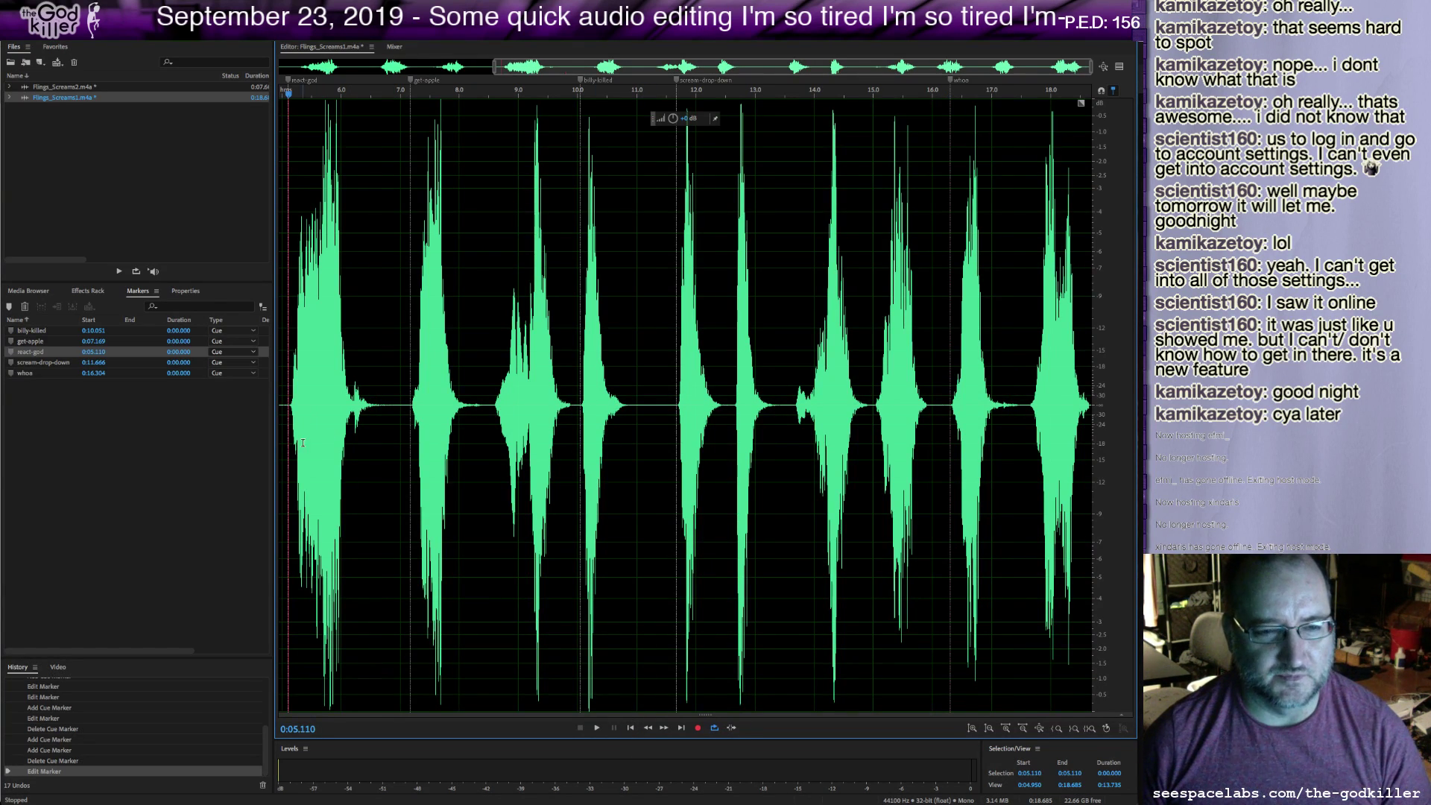
{"action": "left_click_drag", "start_coordinate": [287, 406], "coordinate": [272, 403]}
{"action": "left_click", "coordinate": [460, 447]}
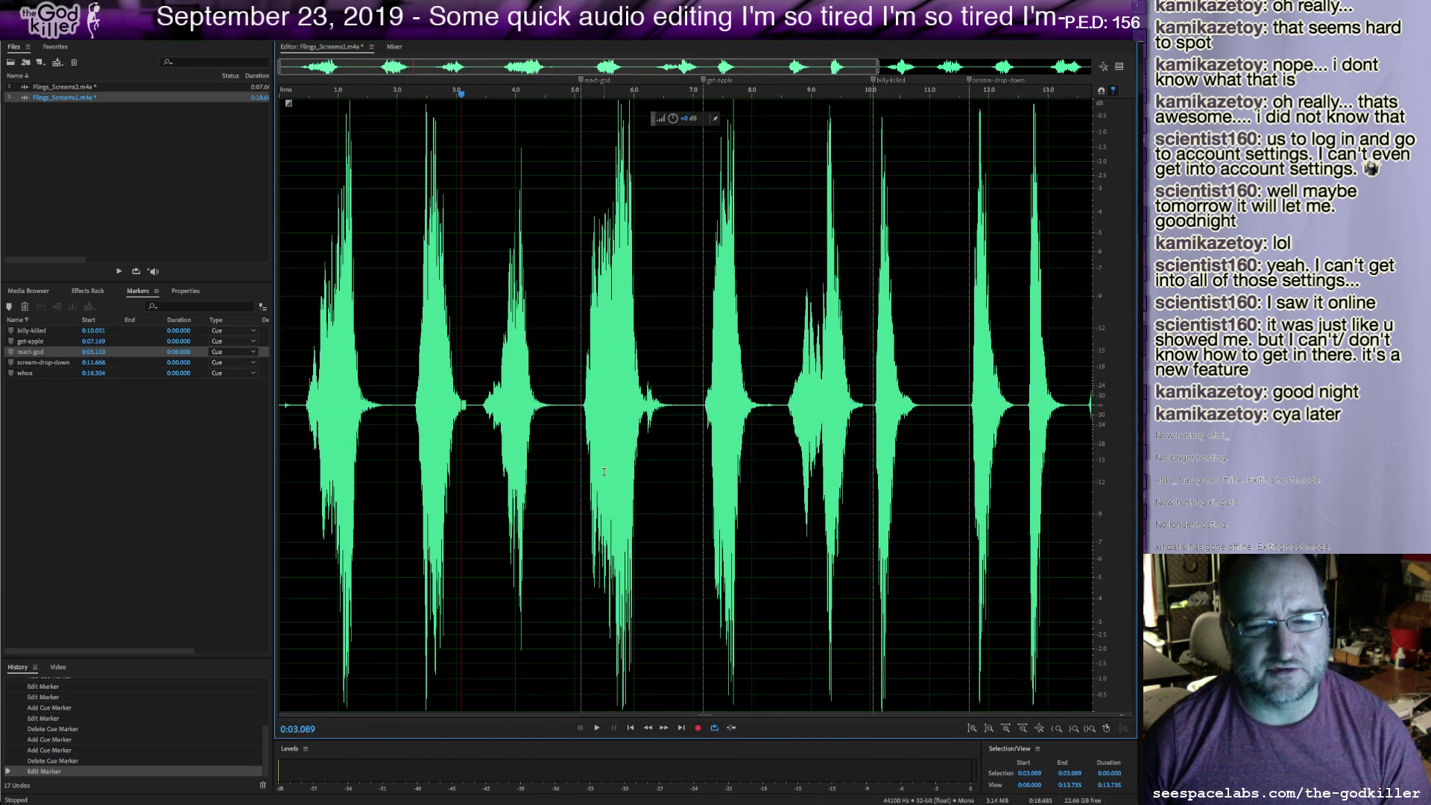
{"action": "left_click", "coordinate": [630, 728]}
{"action": "left_click", "coordinate": [305, 409]}
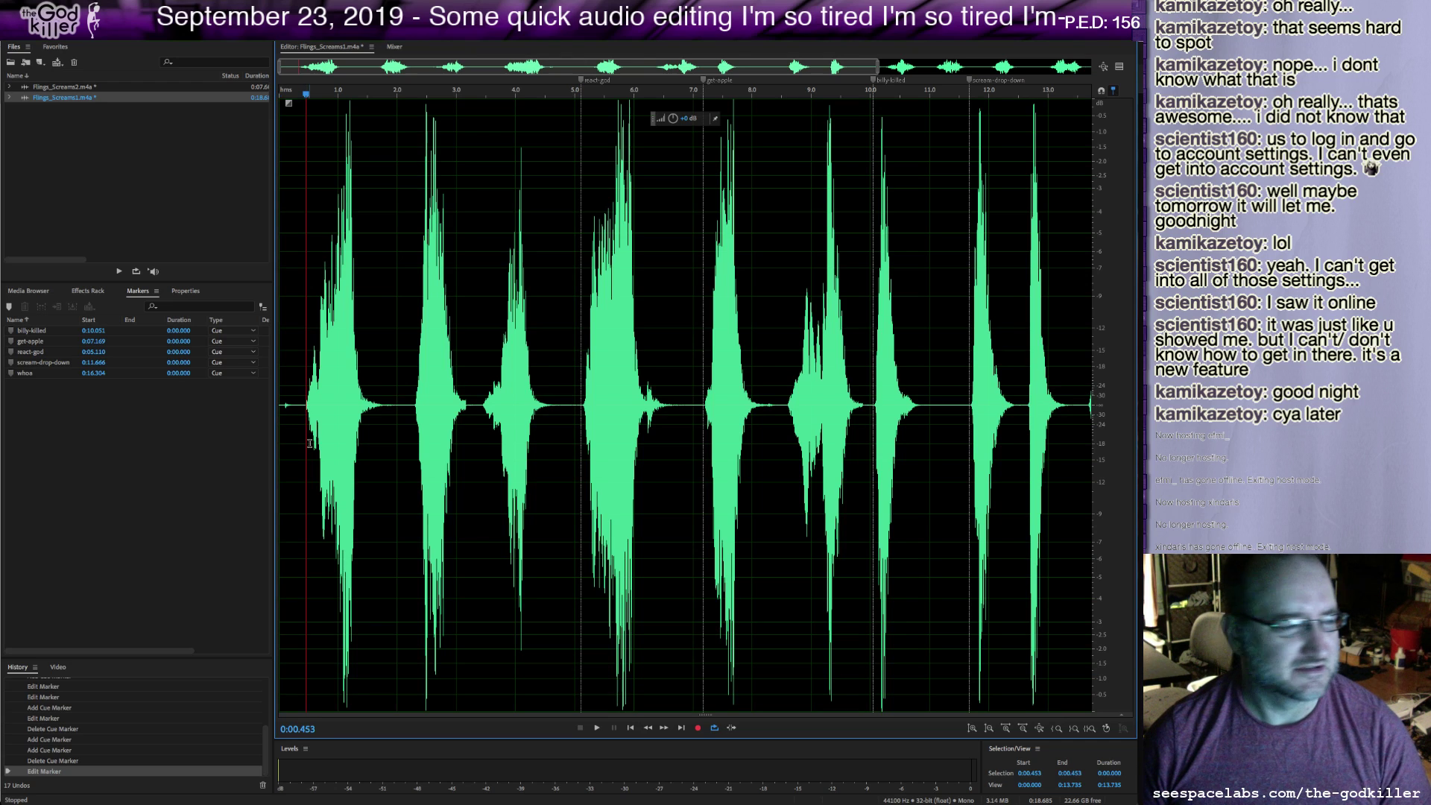
{"action": "left_click", "coordinate": [304, 402]}
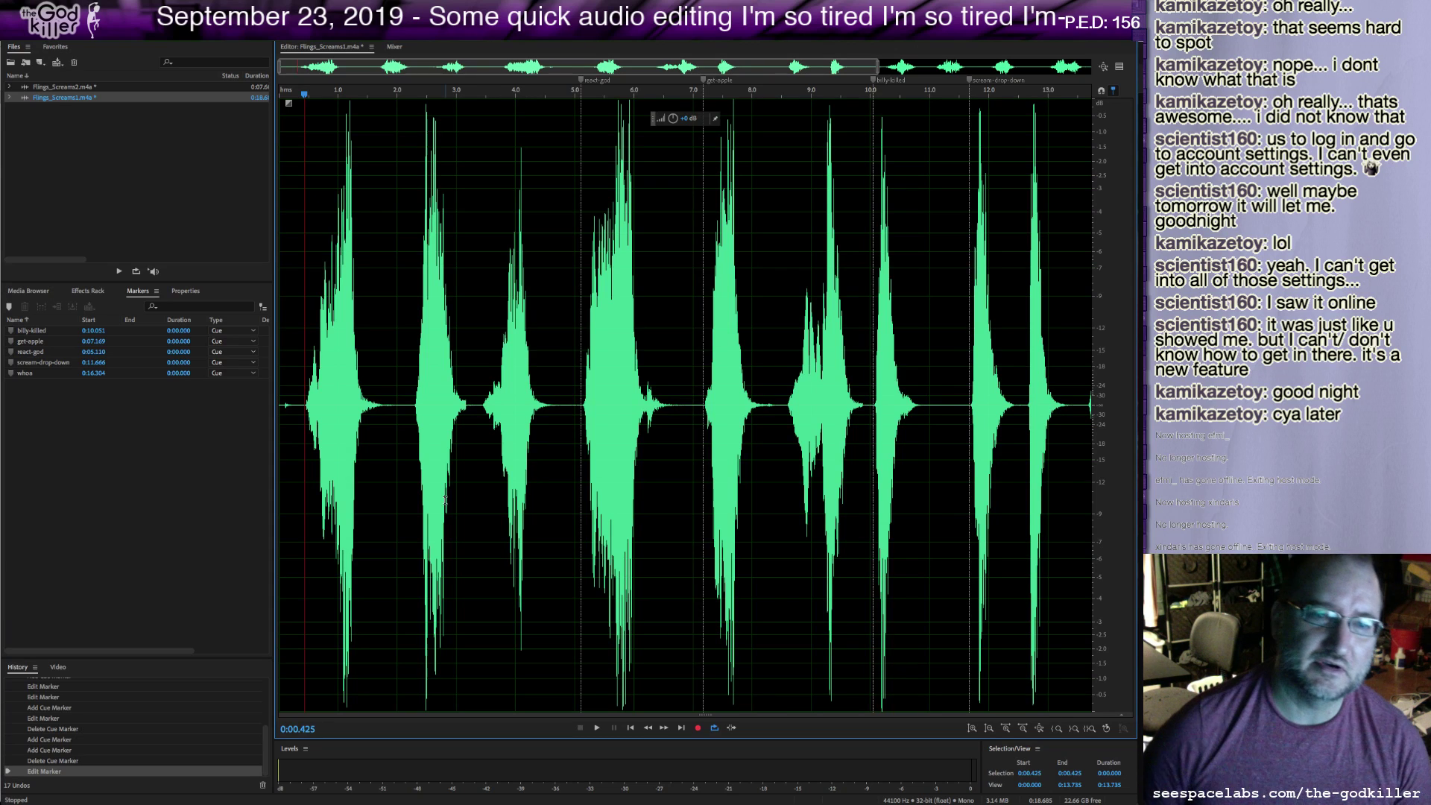
Play the first two screams in Flings_Screams1.m4a and replay the second one from about 2.3 seconds.
{"action": "left_click", "coordinate": [398, 397]}
{"action": "left_click", "coordinate": [306, 419]}
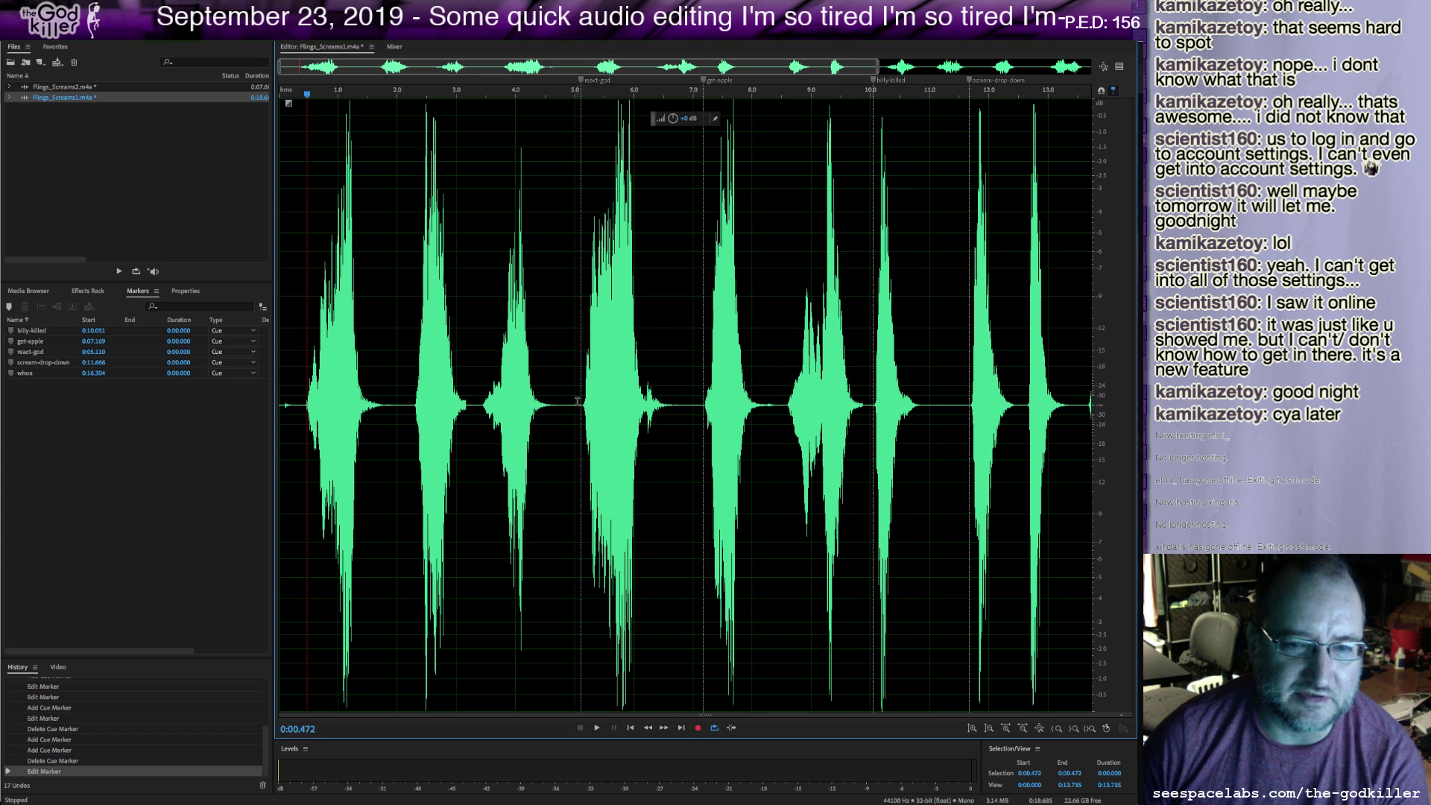
{"action": "key", "text": "space"}
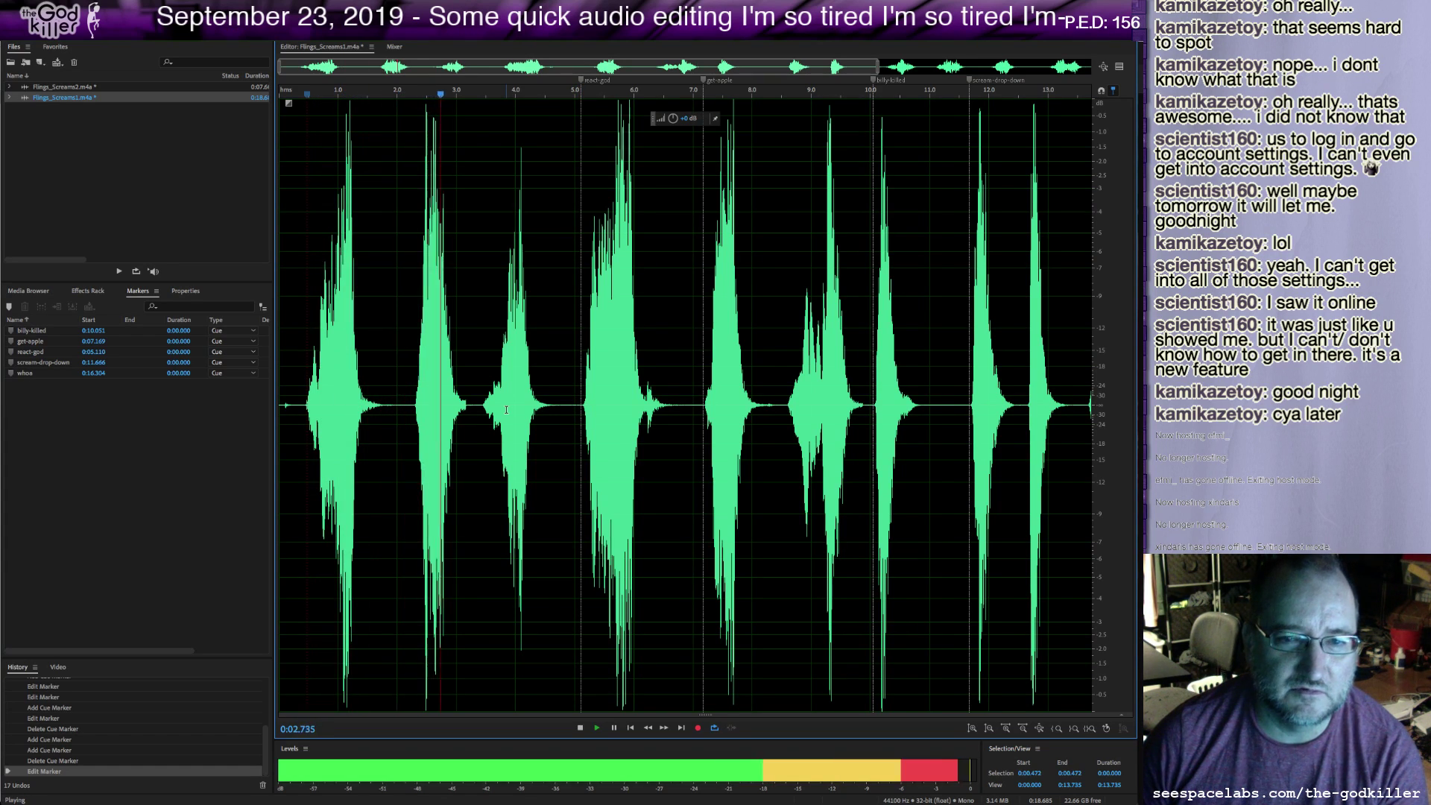
{"action": "key", "text": "space"}
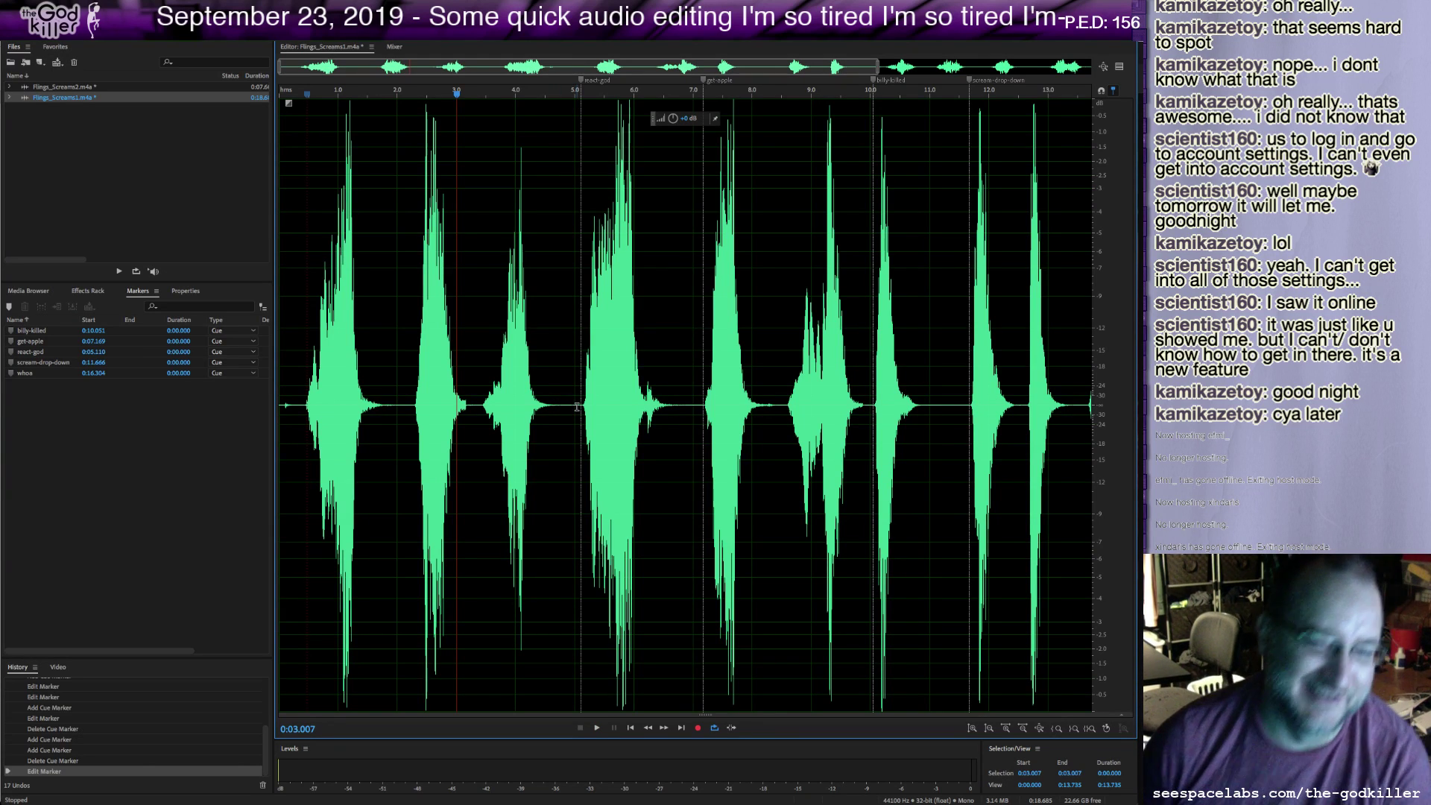
{"action": "left_click", "coordinate": [413, 404]}
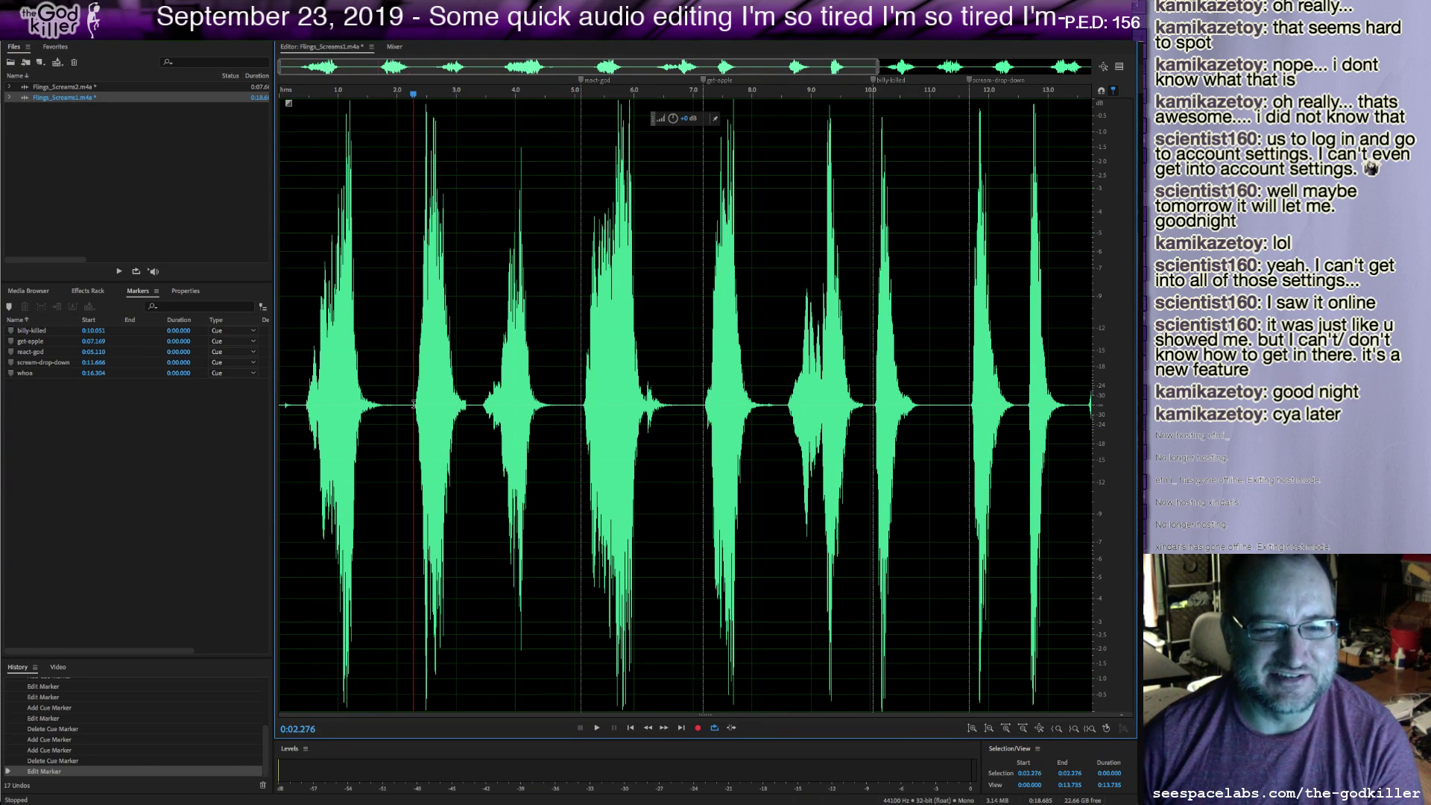
{"action": "key", "text": "space"}
{"action": "key", "text": "space"}
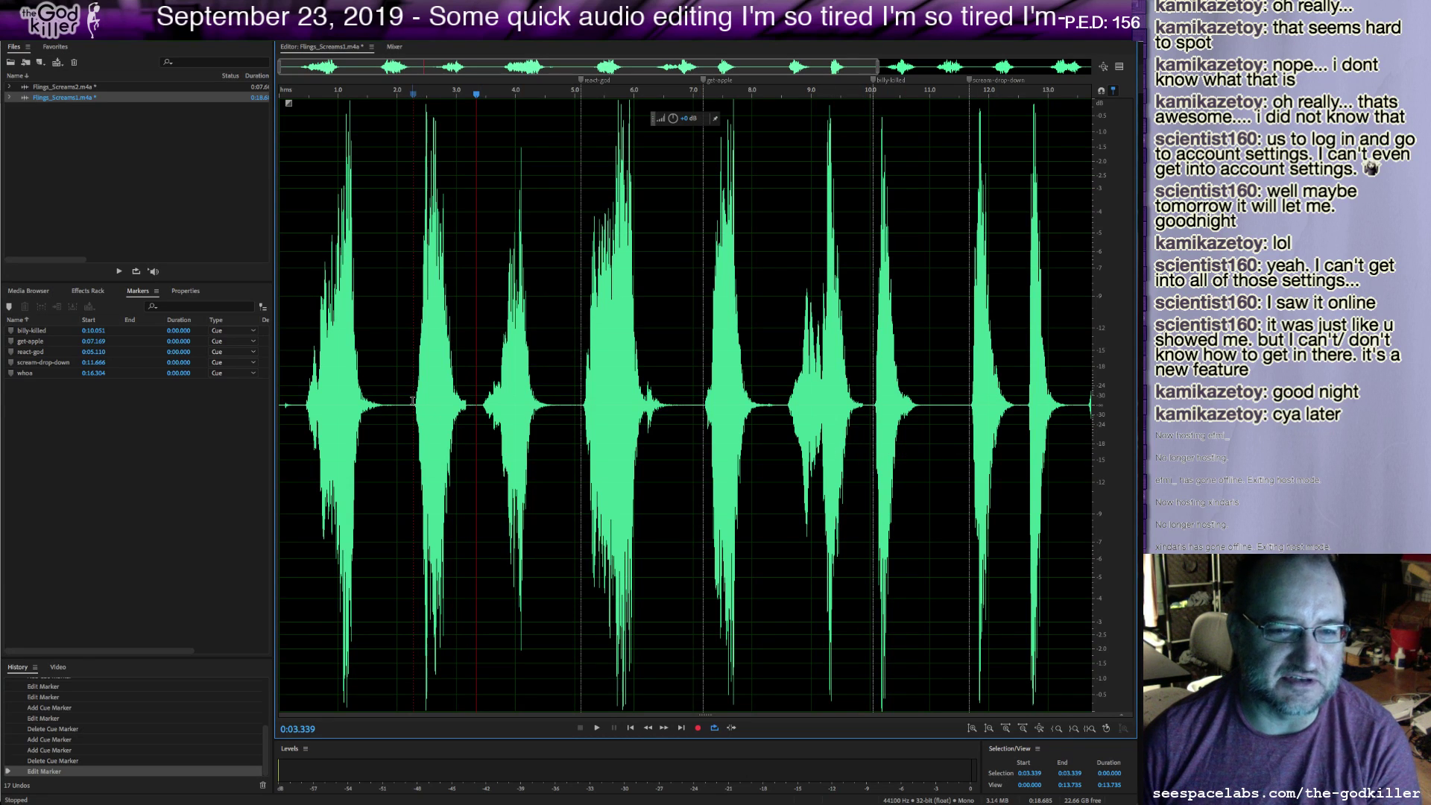
{"action": "left_click", "coordinate": [415, 462]}
{"action": "key", "text": "space"}
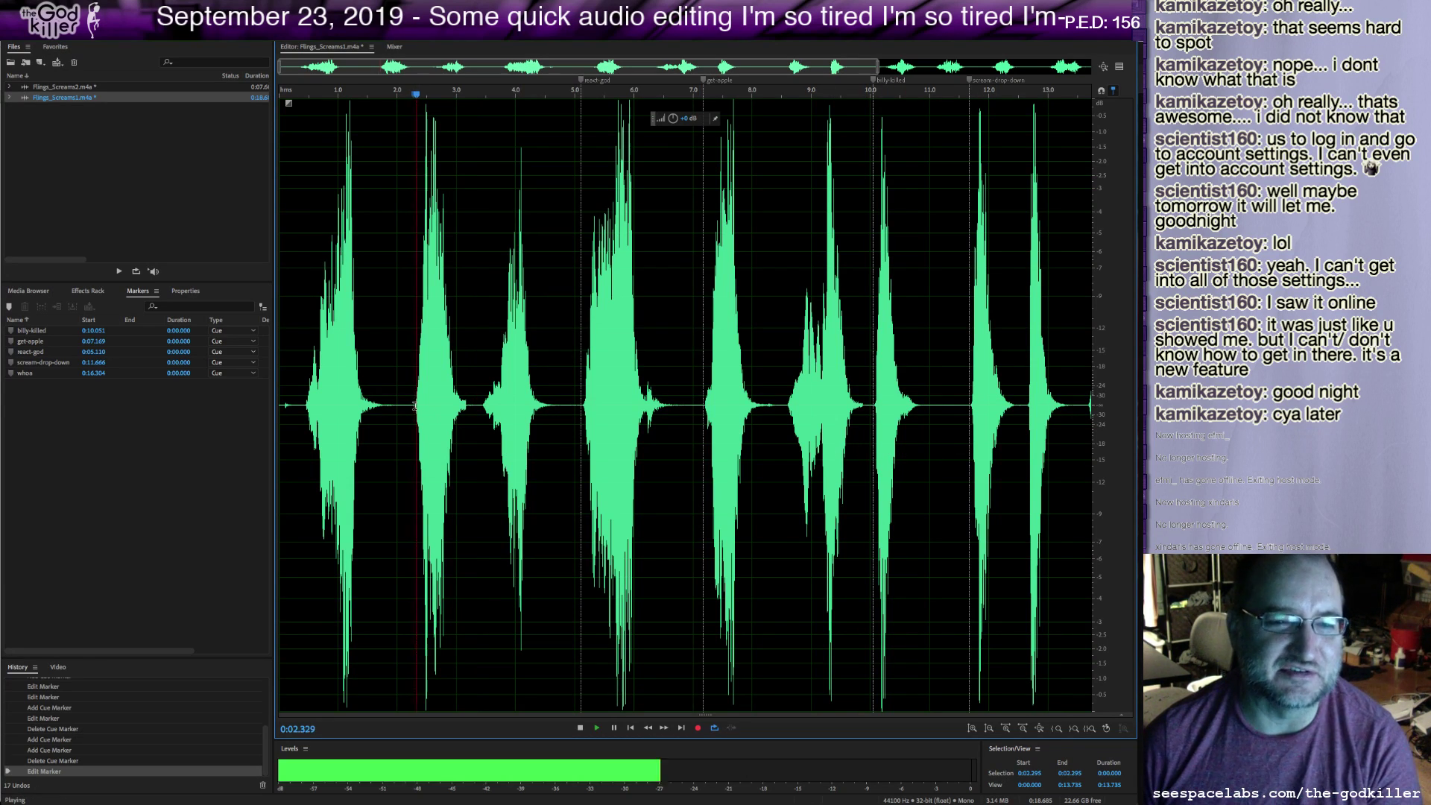
{"action": "key", "text": "space"}
Open Flings_Screams2.m4a in the editor and play it from just before the react-made-for-you marker.
{"action": "left_click", "coordinate": [66, 87]}
{"action": "double_click", "coordinate": [67, 88]}
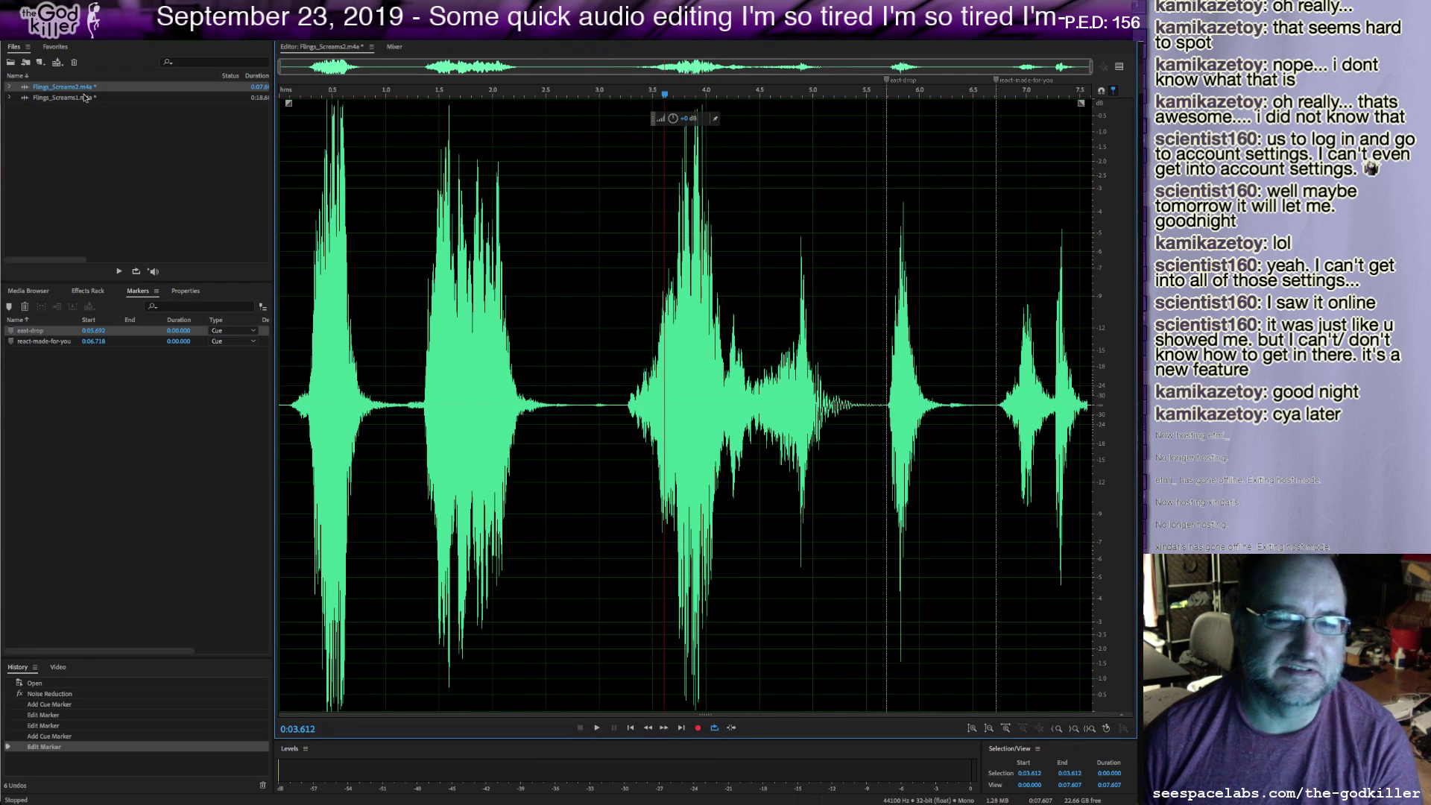
{"action": "left_click_drag", "start_coordinate": [1032, 406], "coordinate": [1094, 406]}
{"action": "left_click", "coordinate": [987, 406]}
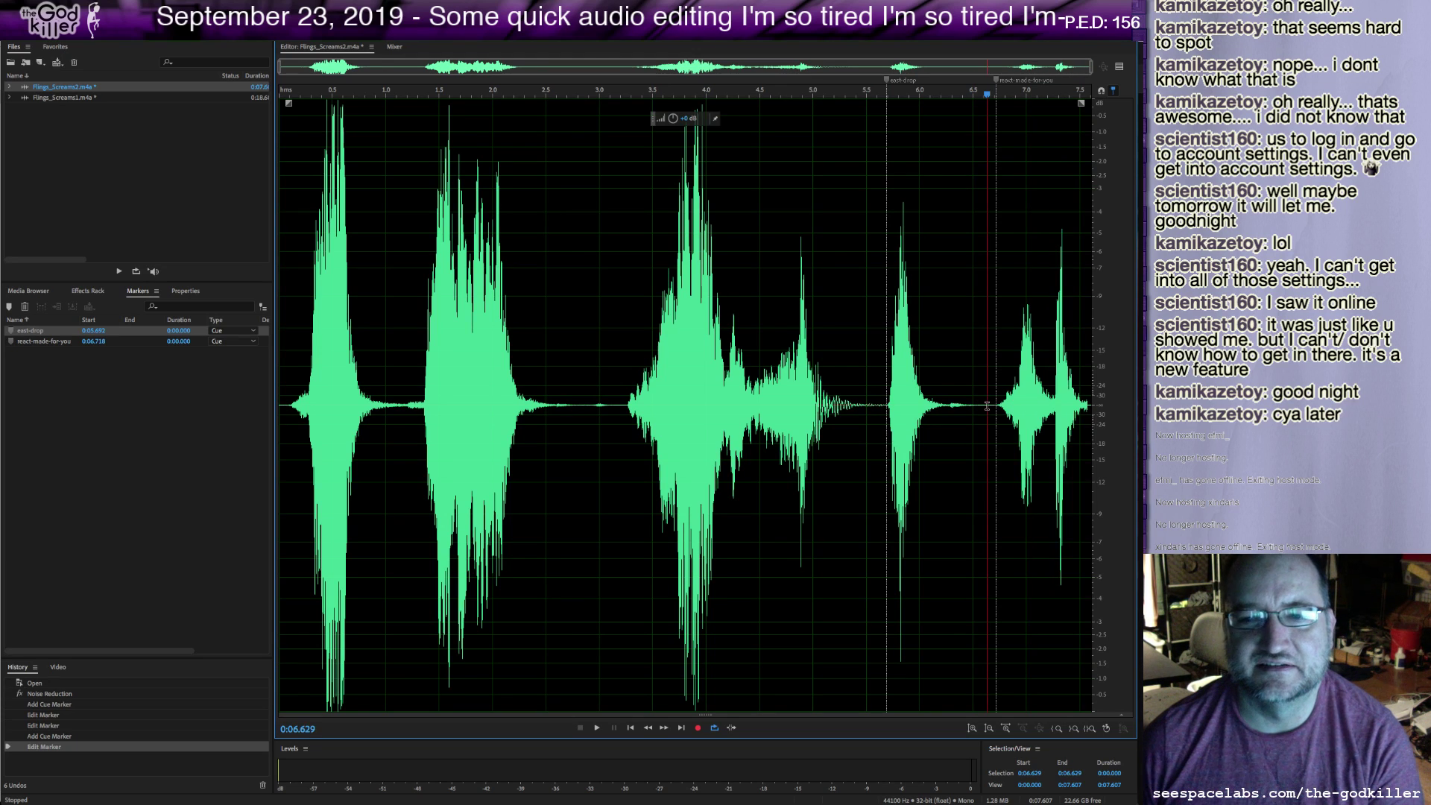
{"action": "key", "text": "space"}
Play the scream at the east-drop marker twice and place the playhead after the second scream in the file.
{"action": "left_click", "coordinate": [887, 406]}
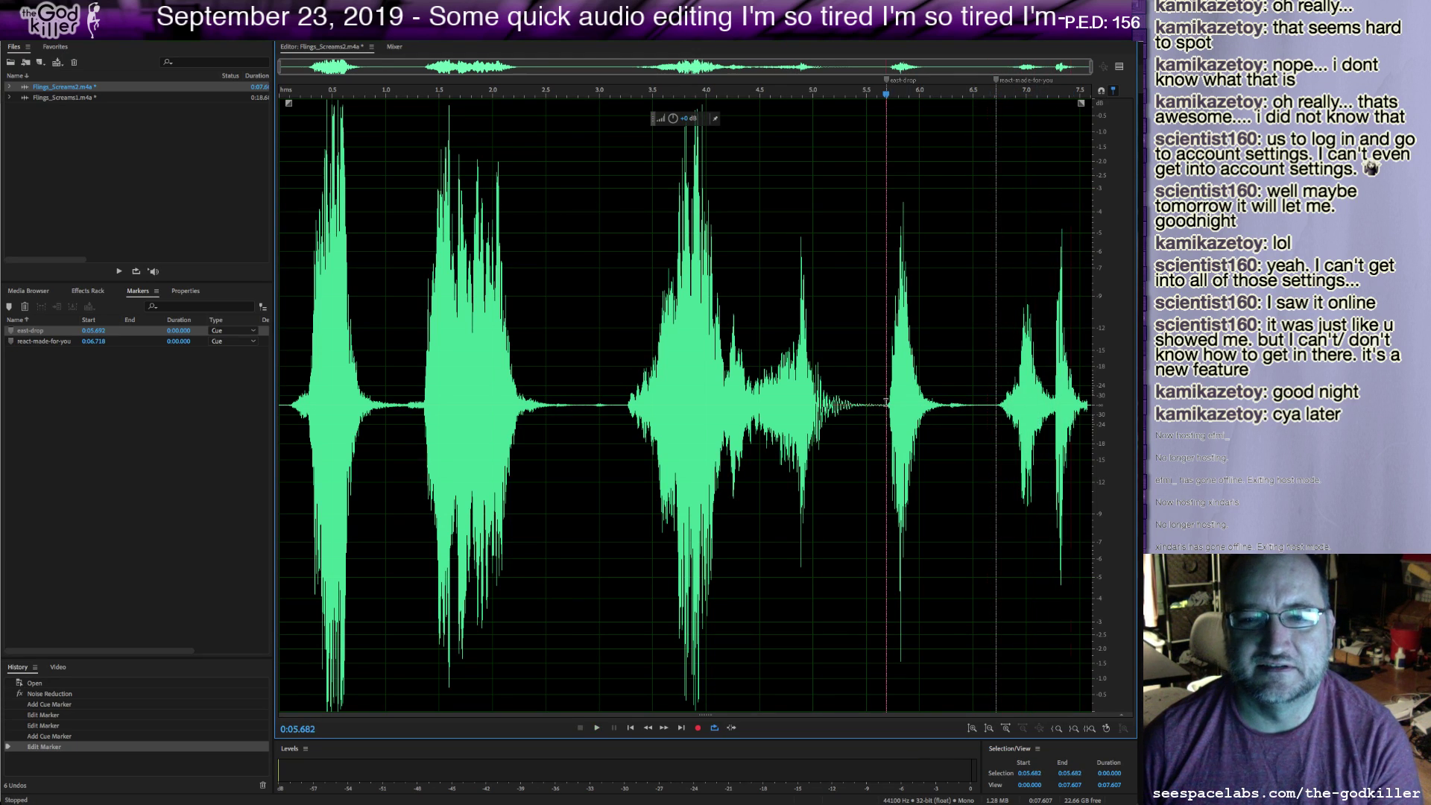
{"action": "key", "text": "space"}
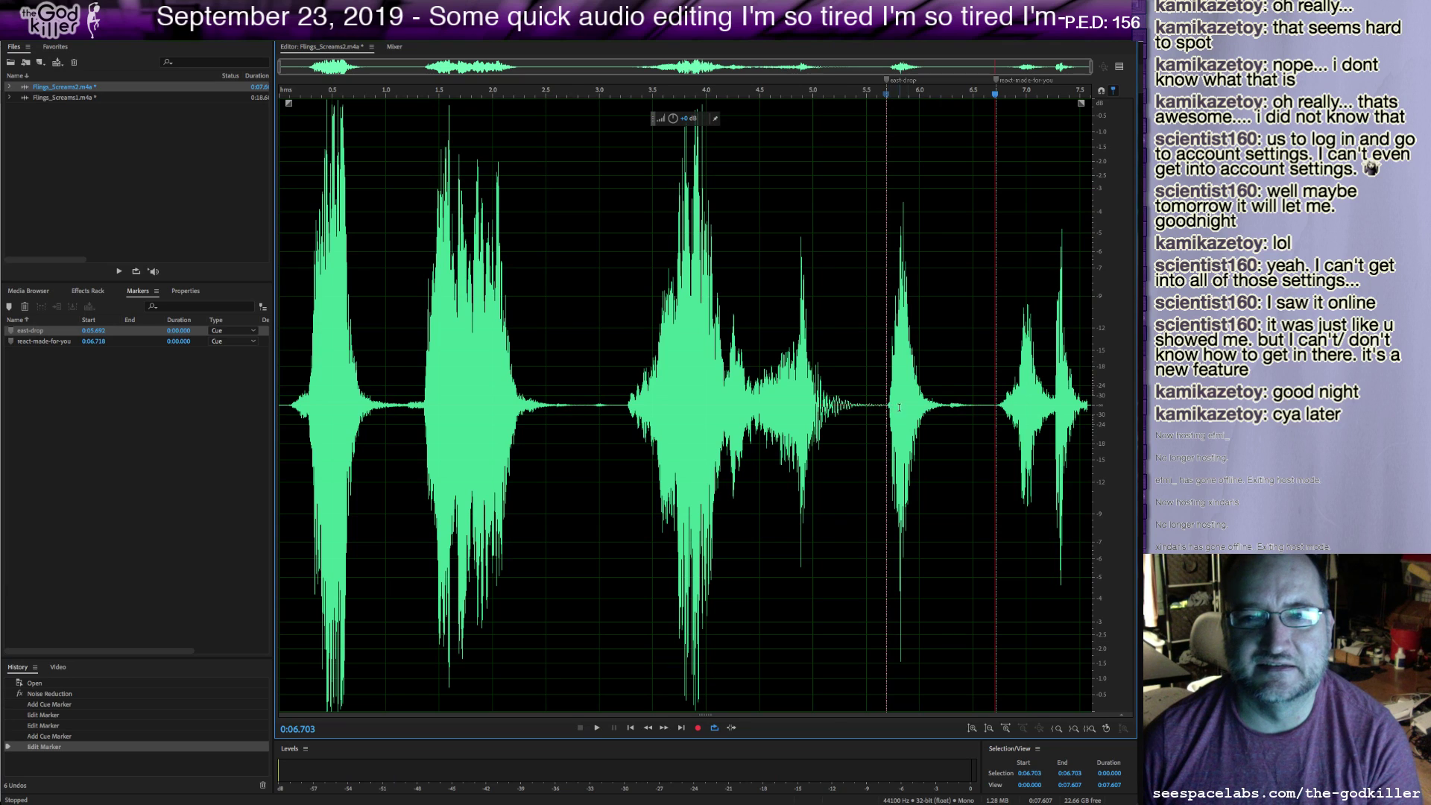
{"action": "left_click", "coordinate": [888, 408]}
{"action": "key", "text": "space"}
{"action": "key", "text": "space"}
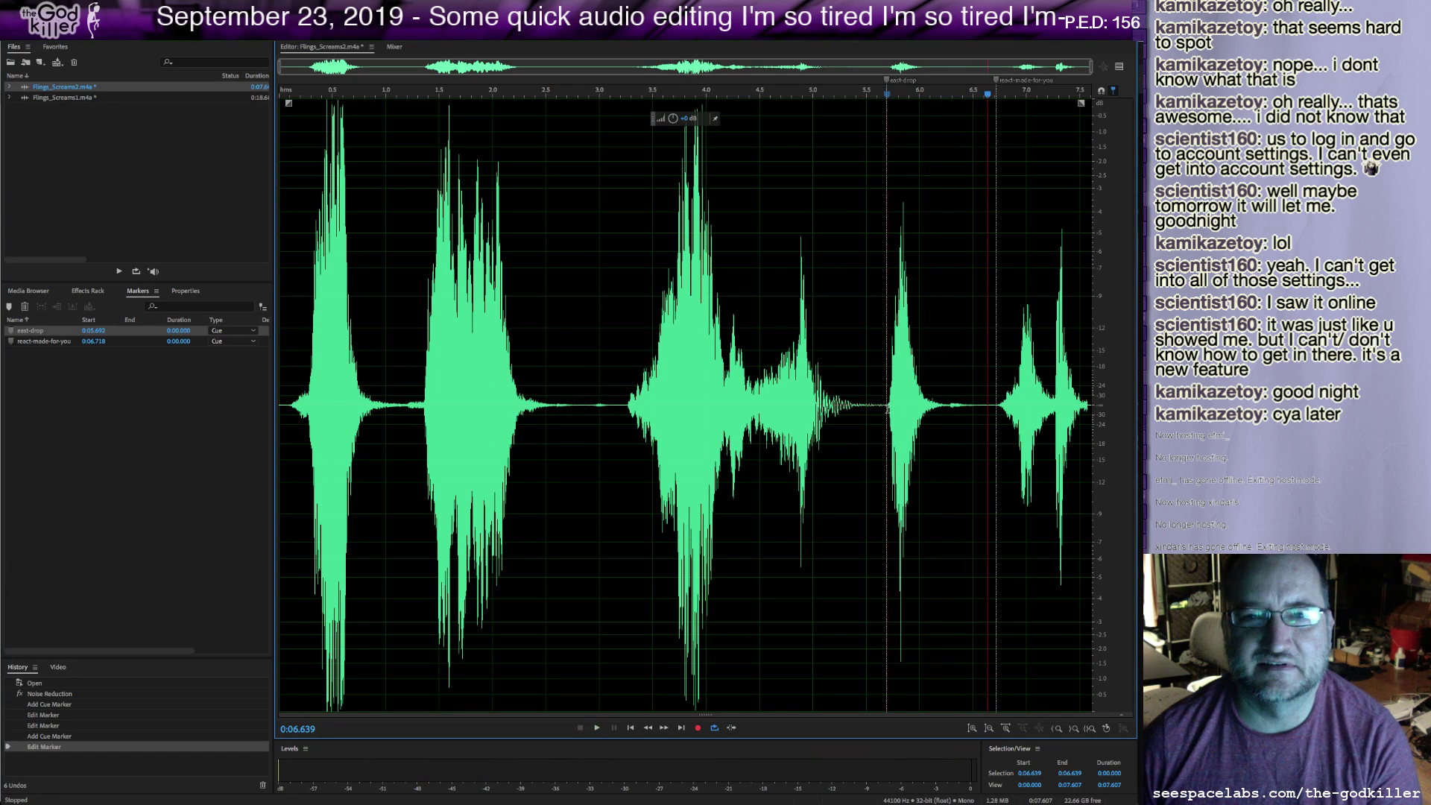
{"action": "left_click_drag", "start_coordinate": [552, 403], "coordinate": [223, 403]}
{"action": "left_click", "coordinate": [522, 387]}
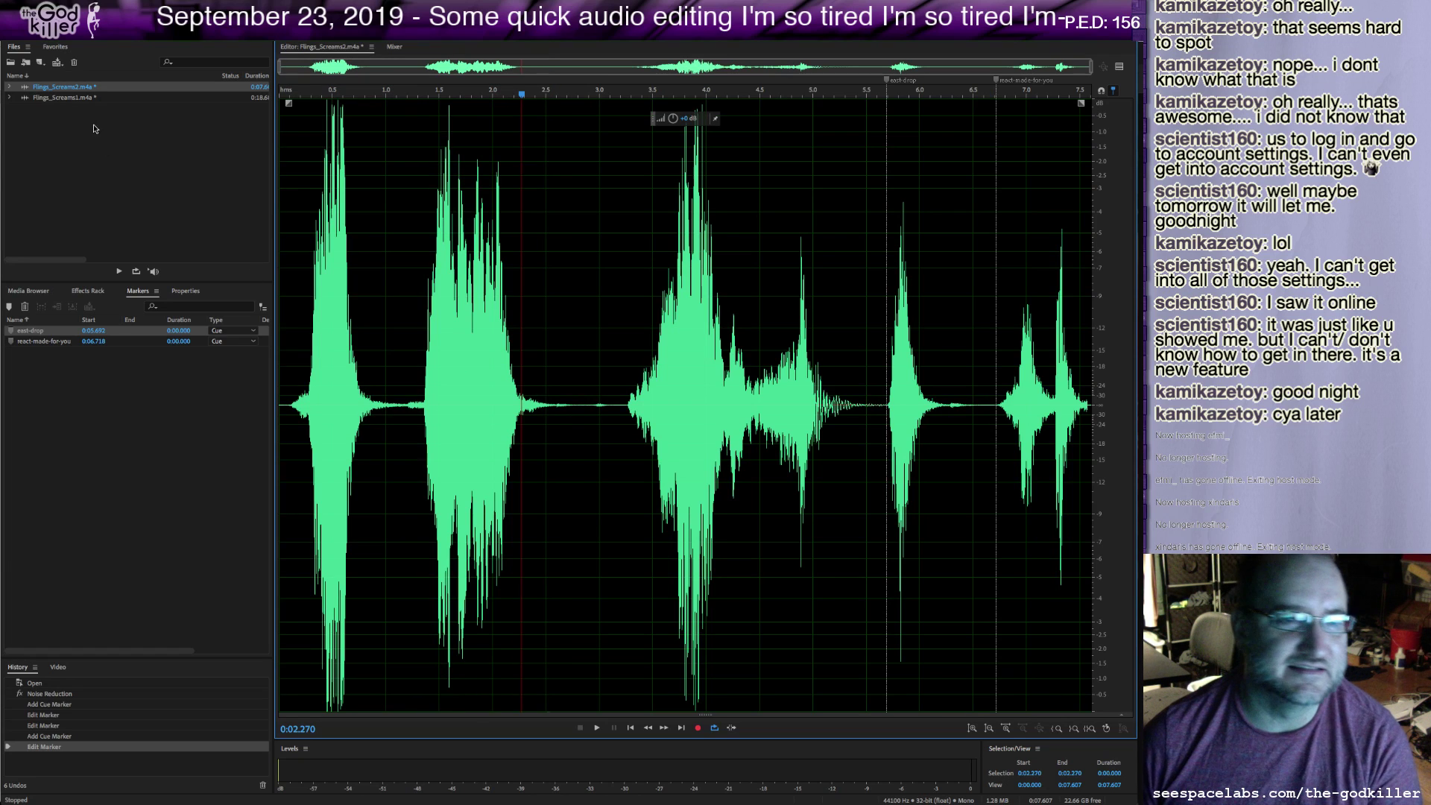
Reopen Flings_Screams1.m4a in the editor and play the scream at the whoa marker near the end of the file.
{"action": "double_click", "coordinate": [63, 98]}
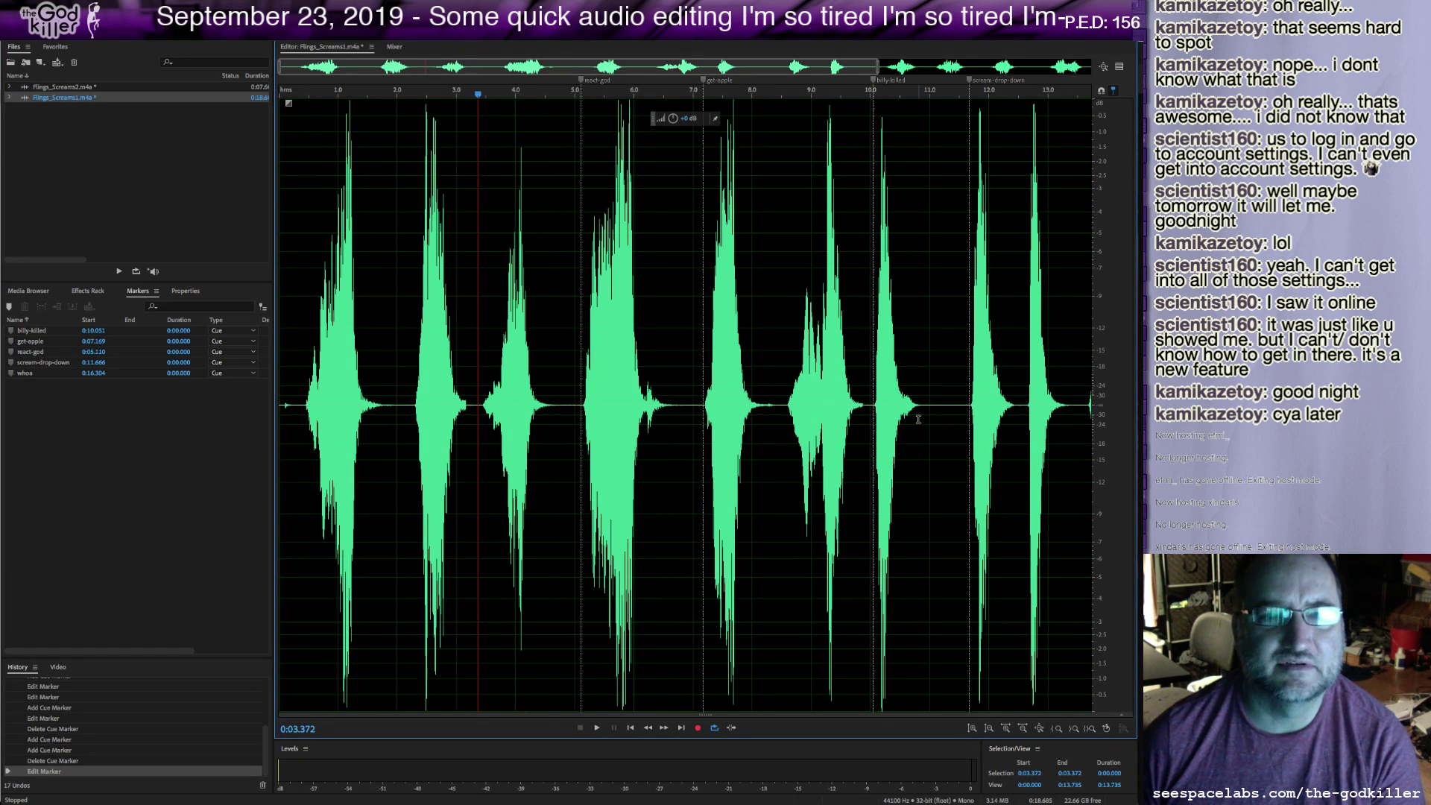
{"action": "left_click_drag", "start_coordinate": [1035, 384], "coordinate": [1134, 393]}
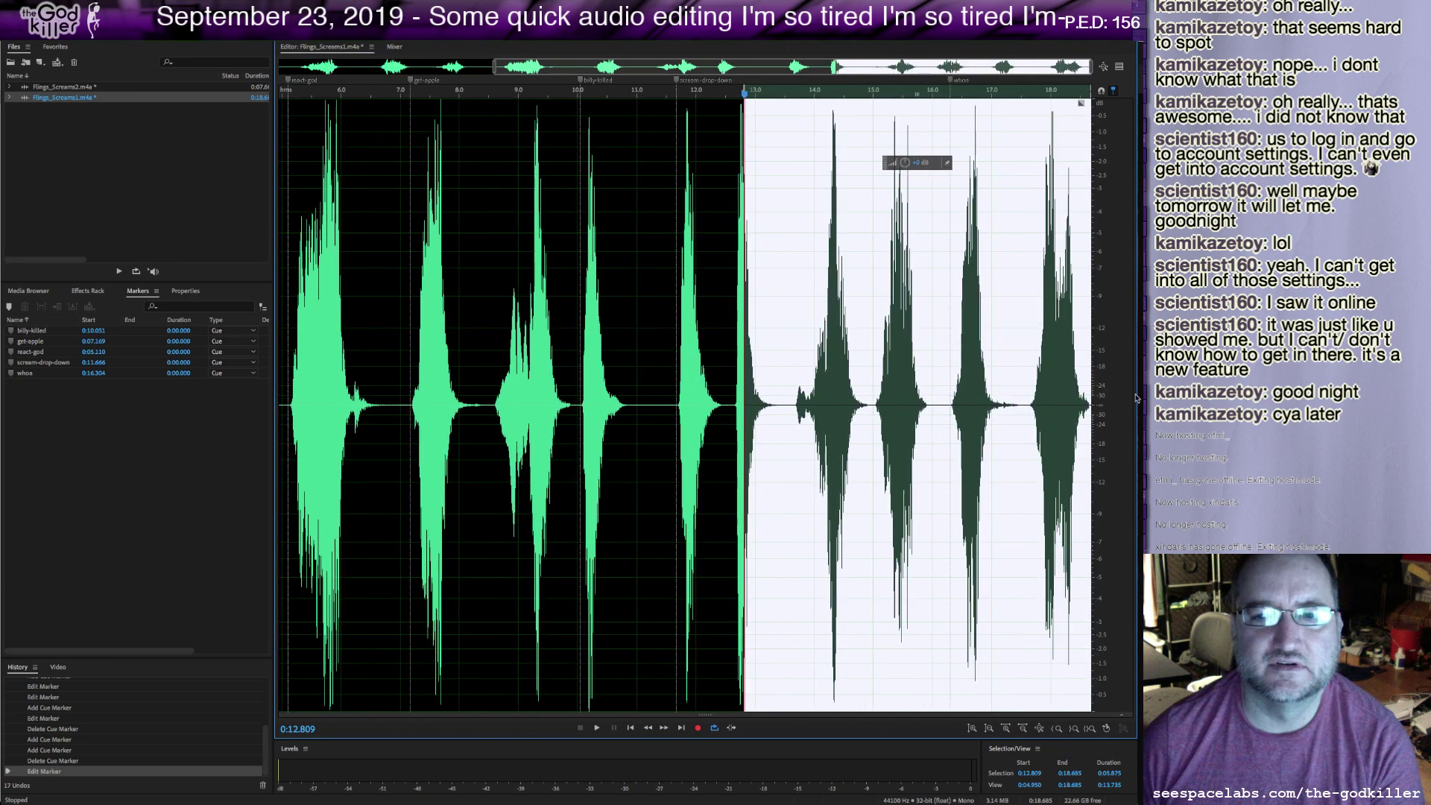
{"action": "left_click", "coordinate": [948, 406]}
{"action": "left_click", "coordinate": [948, 406]}
{"action": "key", "text": "space"}
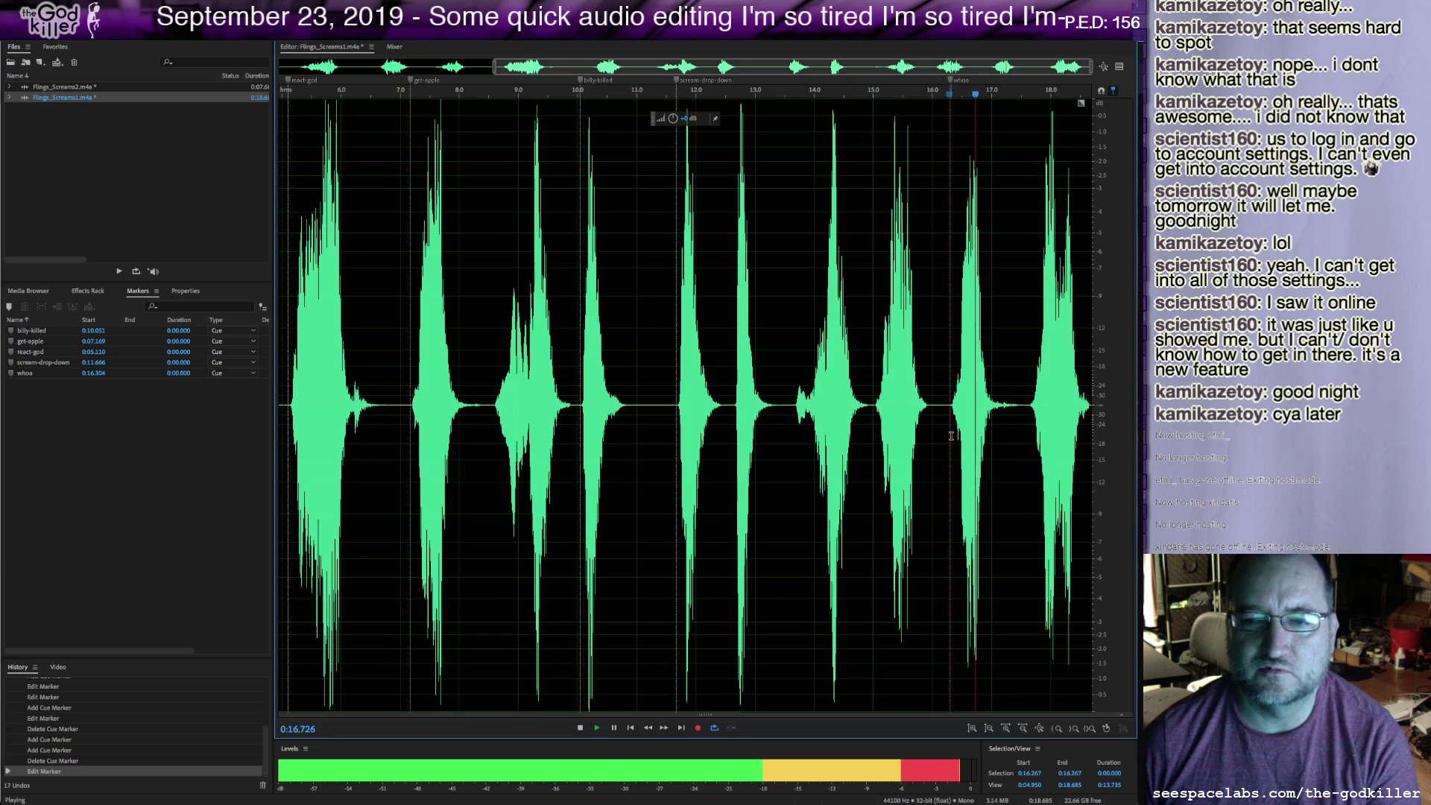
{"action": "key", "text": "space"}
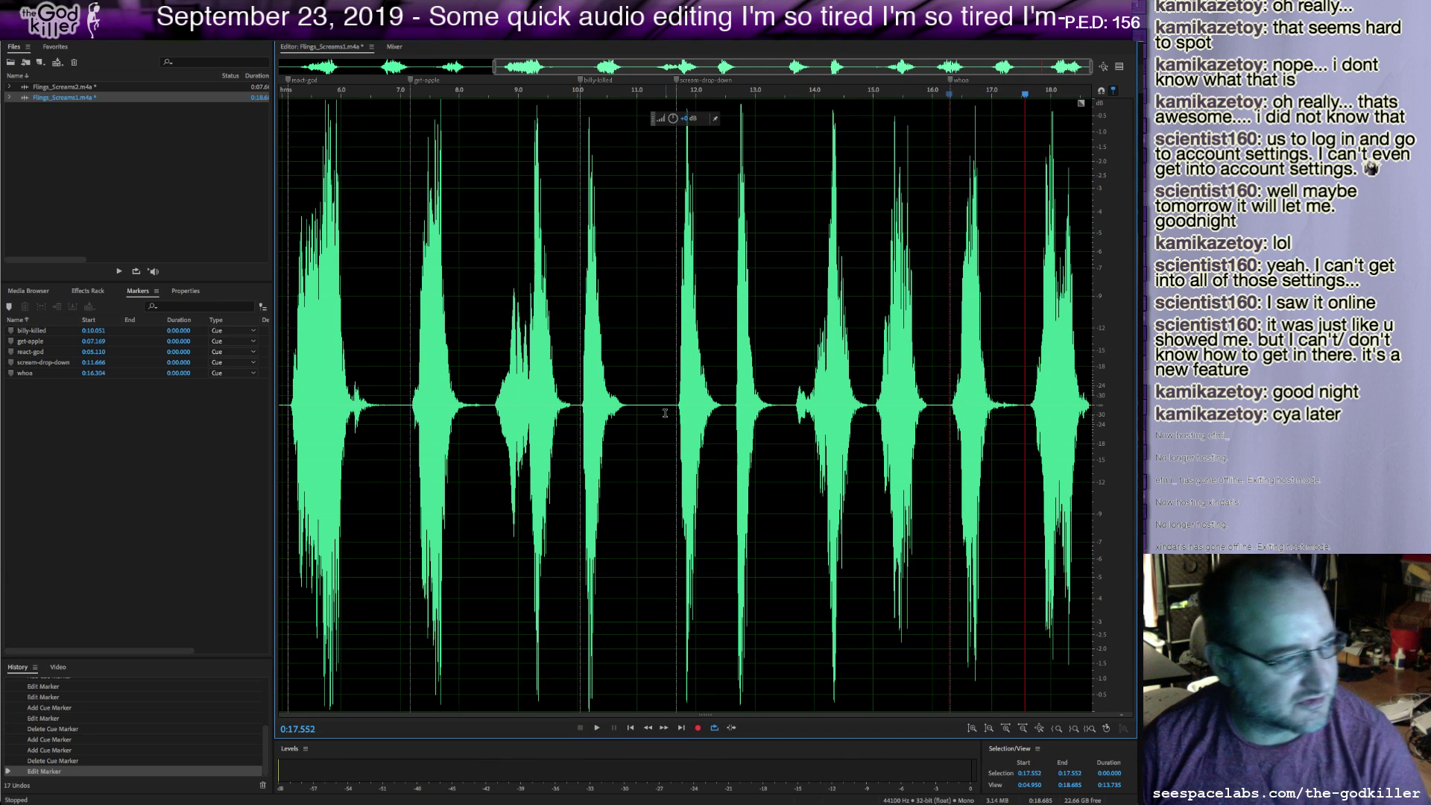
Delete all audio from the start of Flings_Screams1.m4a up to just before the react-god marker.
{"action": "left_click_drag", "start_coordinate": [387, 398], "coordinate": [283, 398]}
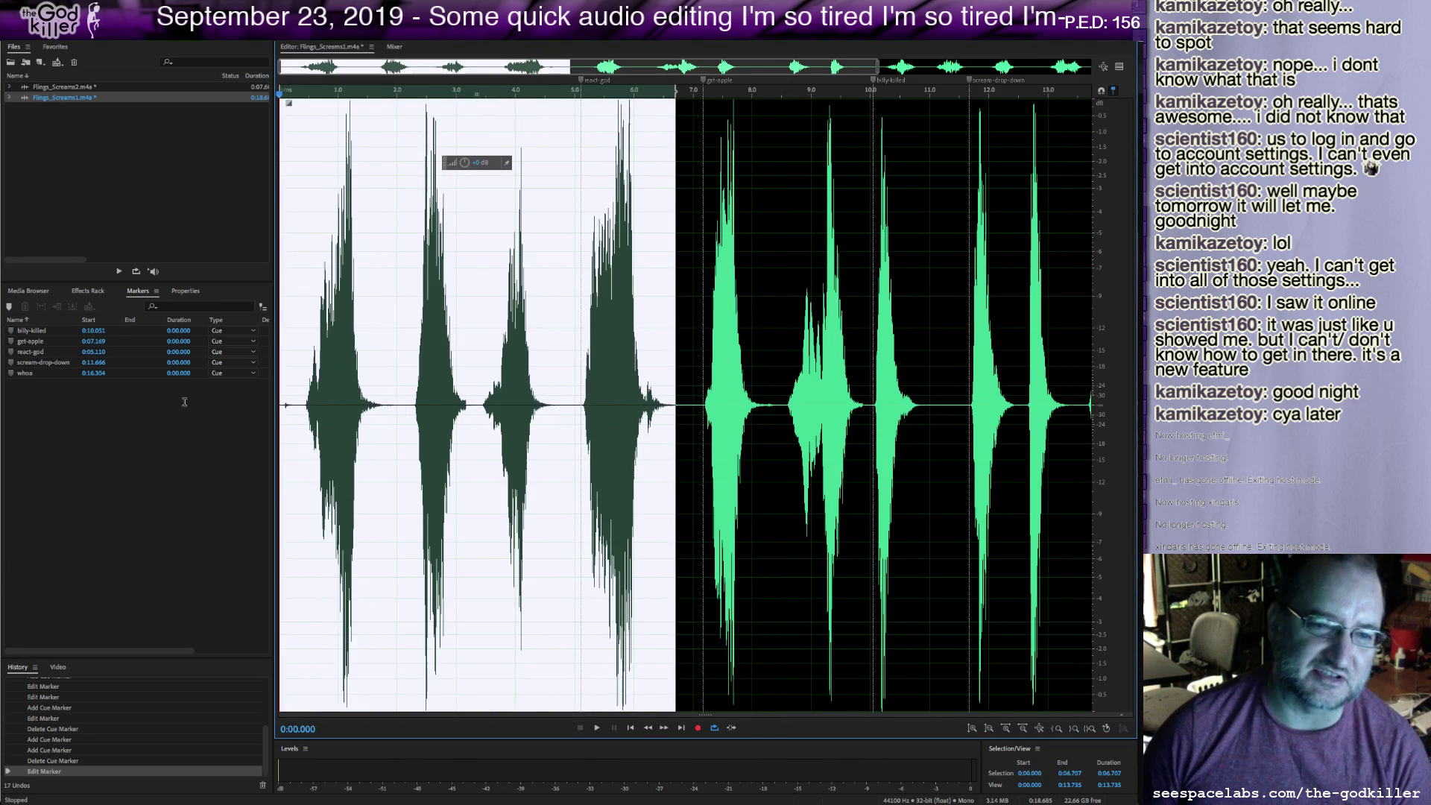
{"action": "left_click", "coordinate": [522, 393]}
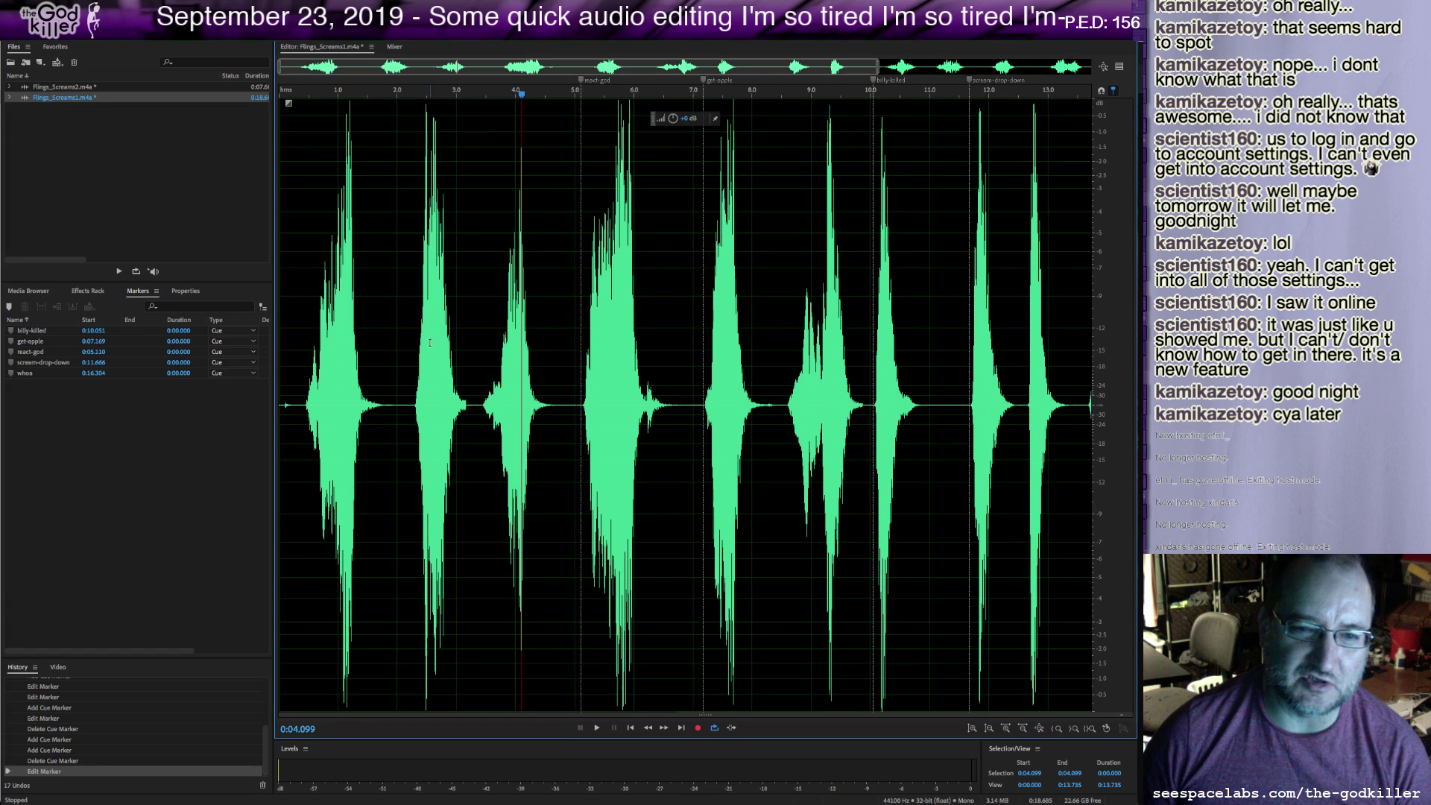
{"action": "left_click", "coordinate": [579, 404]}
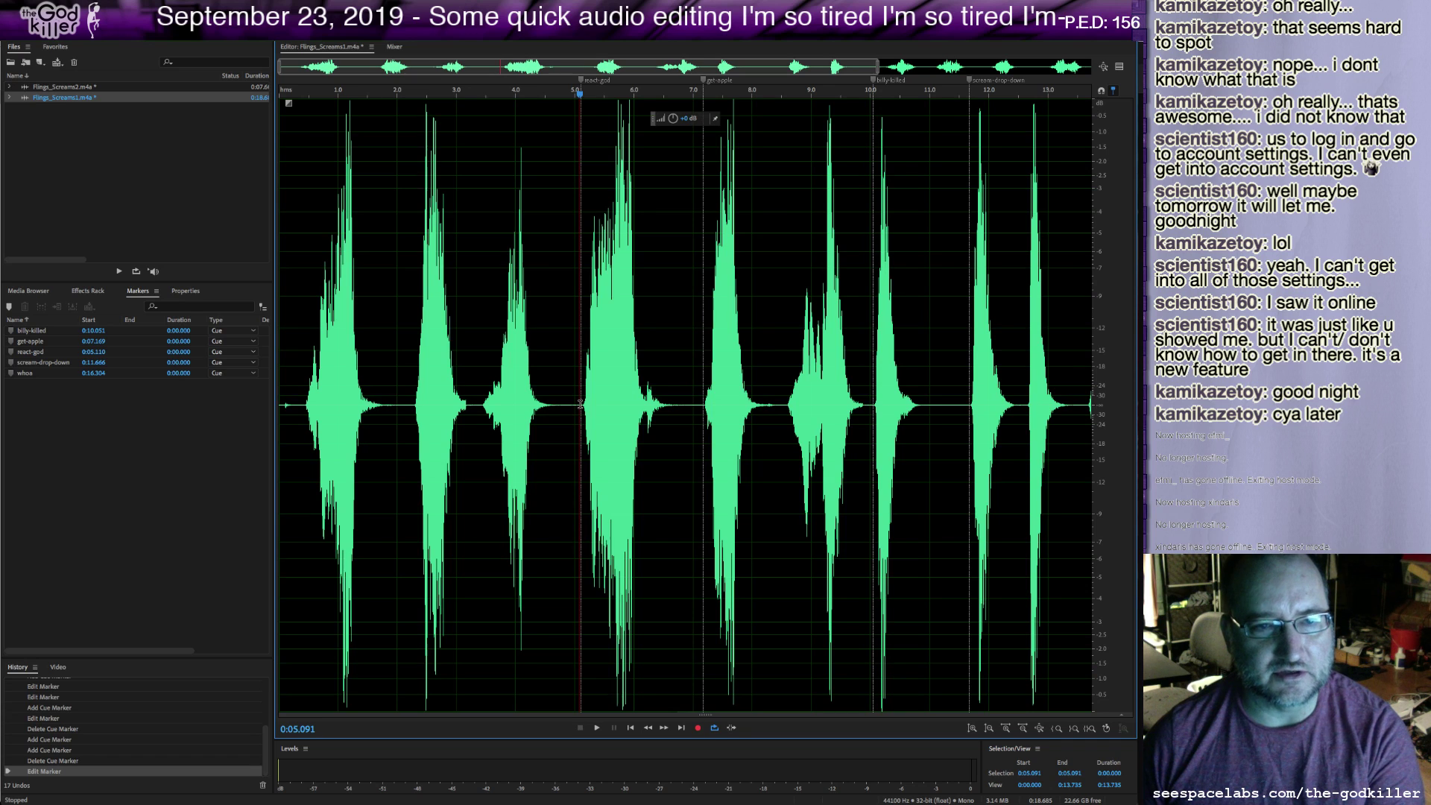
{"action": "key", "text": "shift+Home"}
{"action": "key", "text": "Delete"}
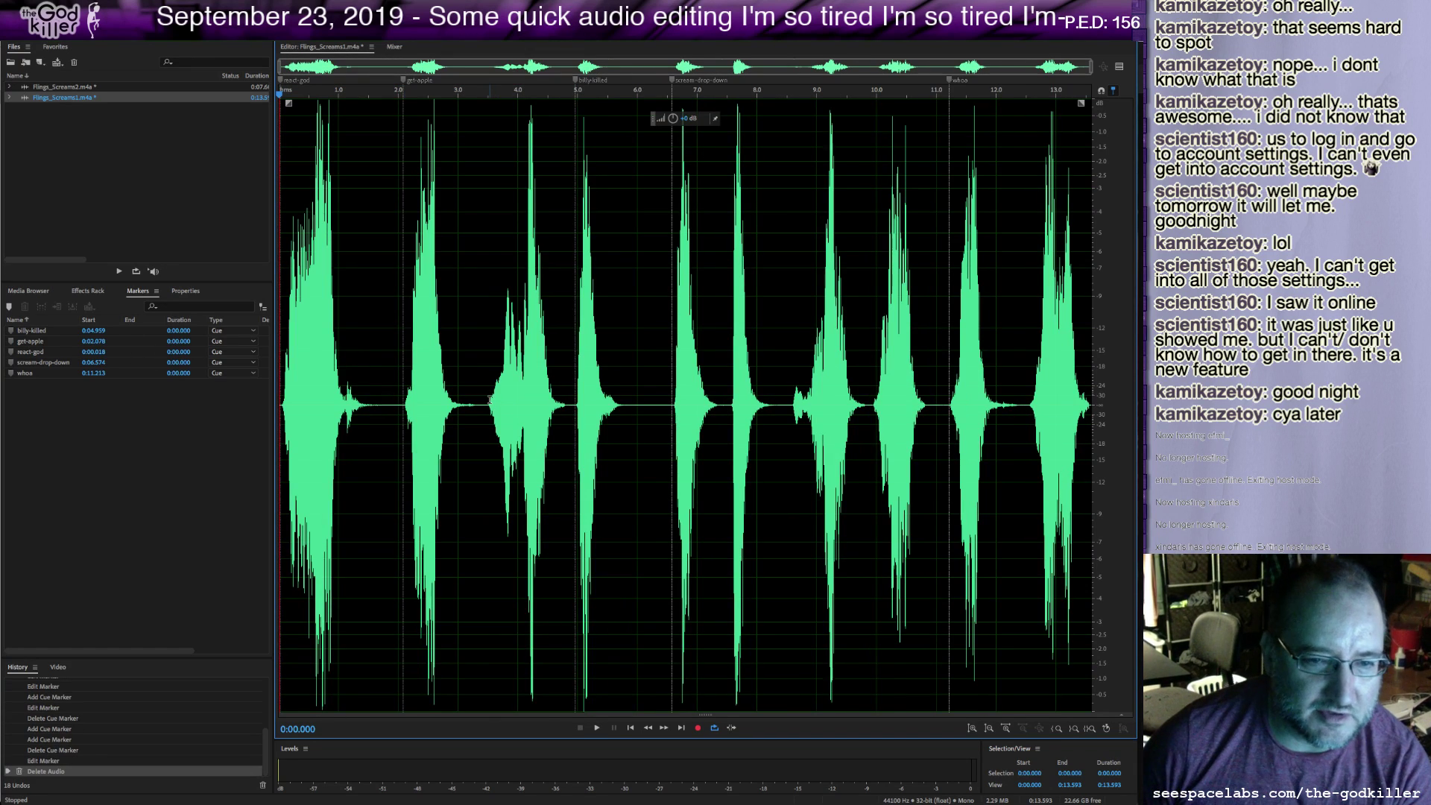
Play the unmarked scream between get-apple and billy-killed and delete it, up to just before the billy-killed marker.
{"action": "left_click", "coordinate": [488, 406]}
{"action": "key", "text": "space"}
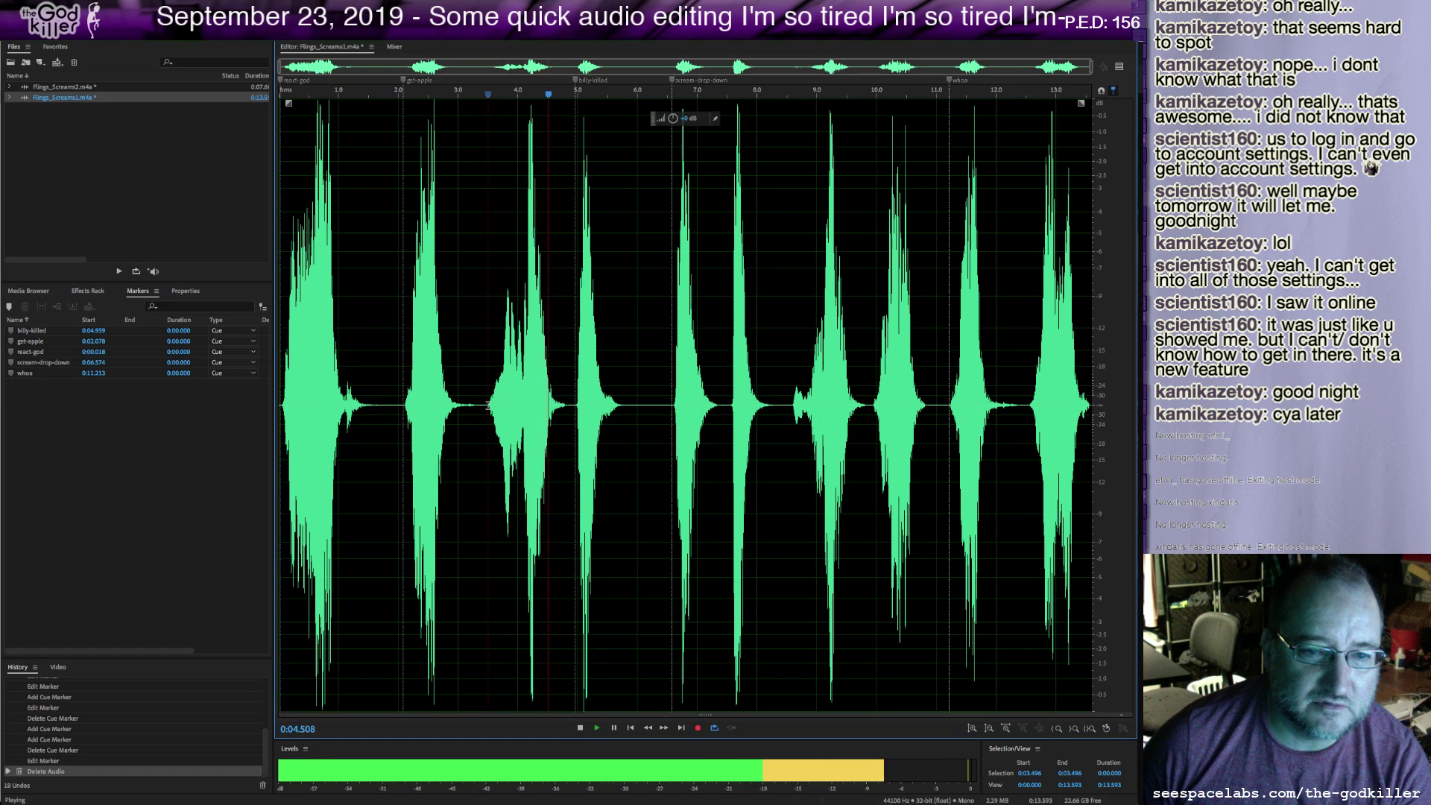
{"action": "key", "text": "space"}
{"action": "left_click_drag", "start_coordinate": [488, 405], "coordinate": [574, 444]}
{"action": "key", "text": "Delete"}
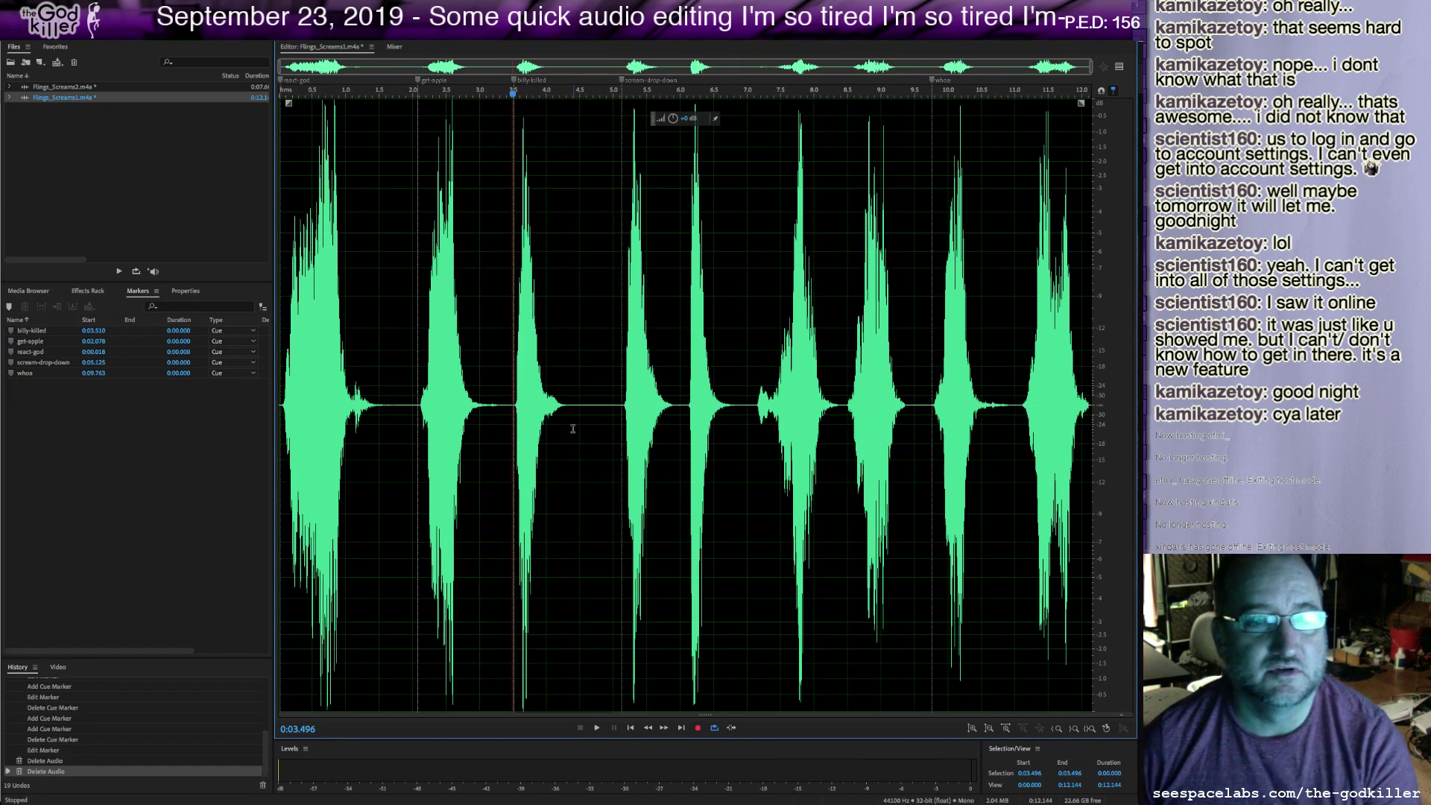
Play the billy-killed scream and delete the silence between its tail and the scream-drop-down marker.
{"action": "key", "text": "space"}
{"action": "key", "text": "space"}
{"action": "left_click", "coordinate": [575, 404]}
{"action": "left_click_drag", "start_coordinate": [575, 404], "coordinate": [619, 428]}
{"action": "key", "text": "Delete"}
Play from the scream-drop-down marker and delete the three unmarked screams from about 5.3 s to just before the whoa marker.
{"action": "key", "text": "space"}
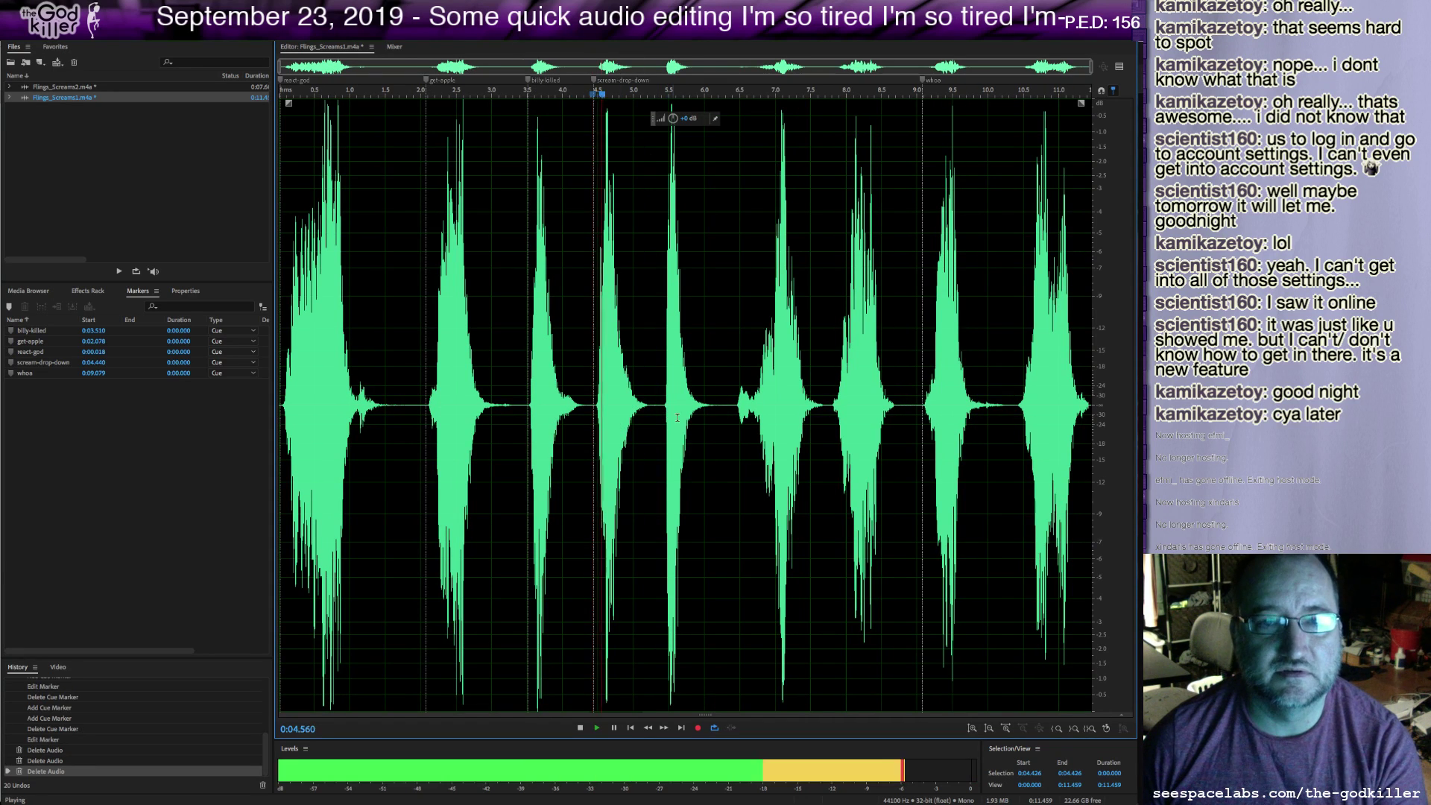
{"action": "key", "text": "space"}
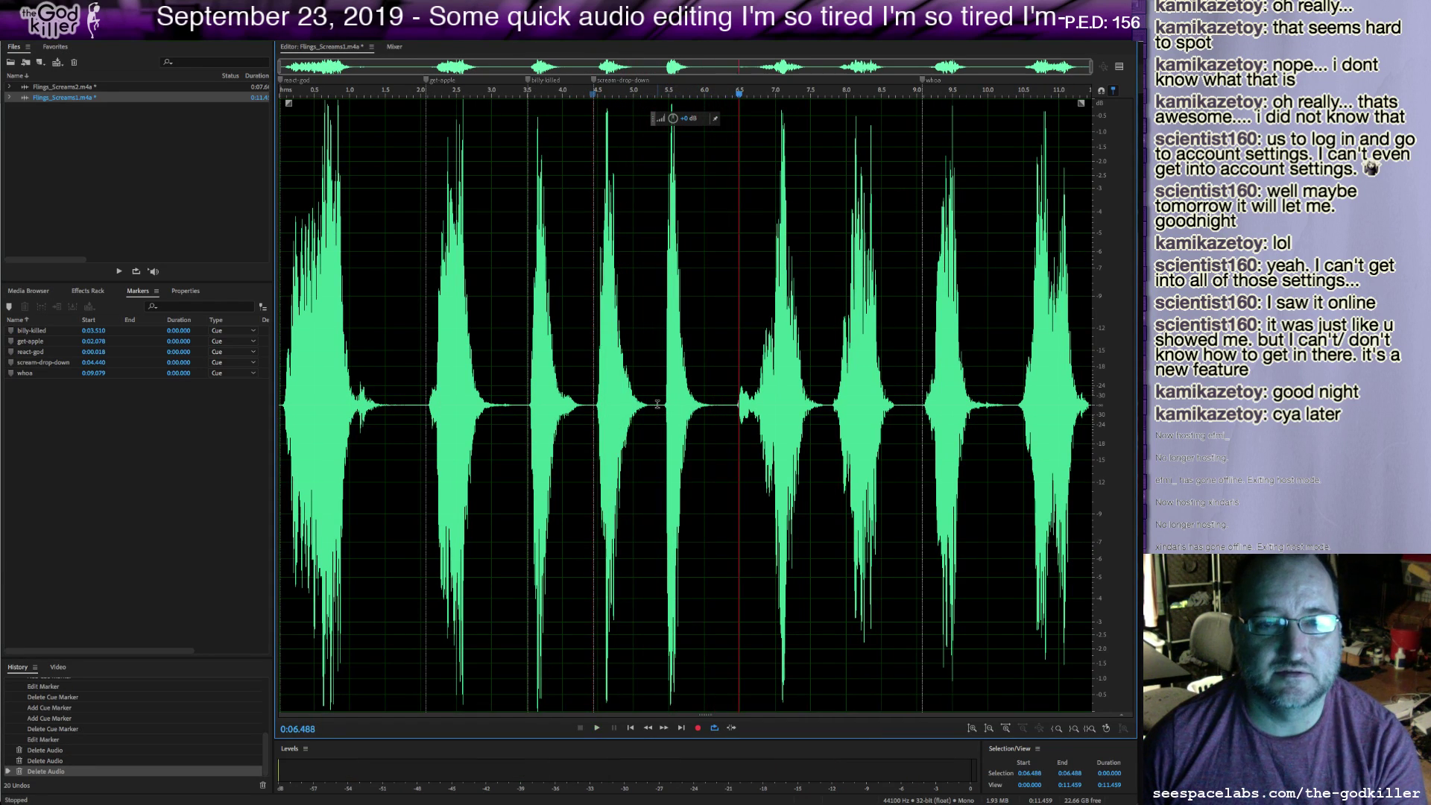
{"action": "key", "text": "Left"}
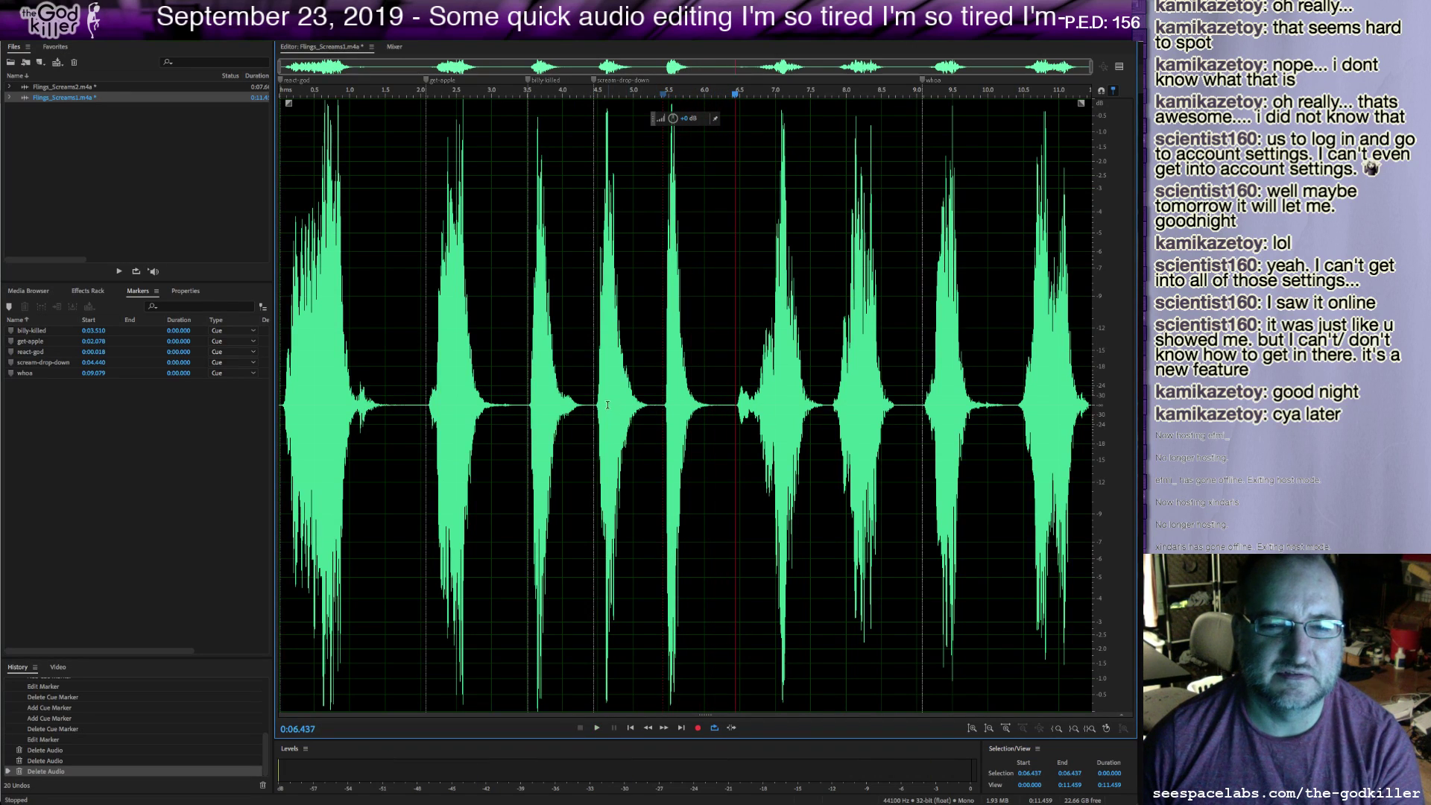
{"action": "left_click", "coordinate": [597, 404]}
{"action": "key", "text": "space"}
{"action": "key", "text": "space"}
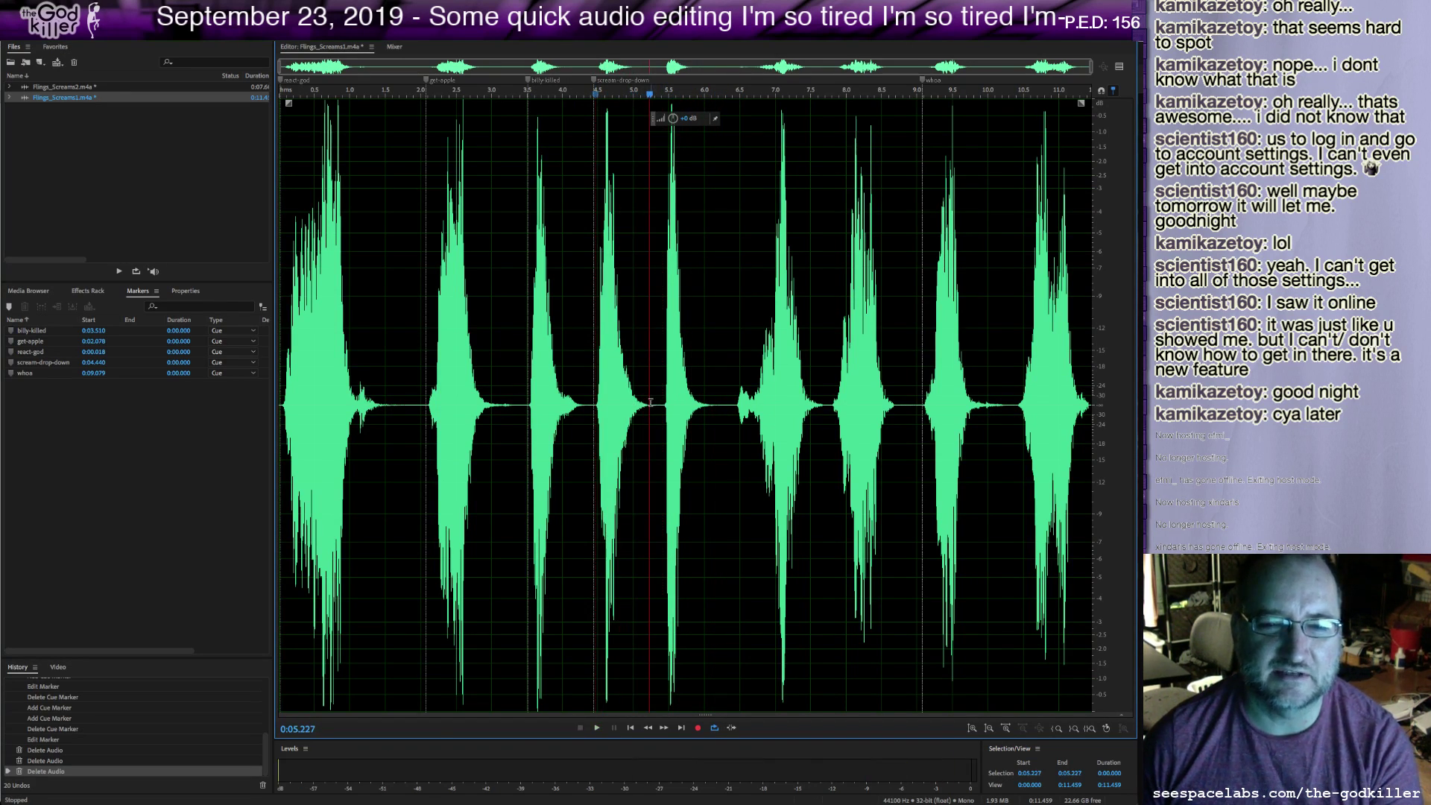
{"action": "left_click_drag", "start_coordinate": [654, 405], "coordinate": [921, 497]}
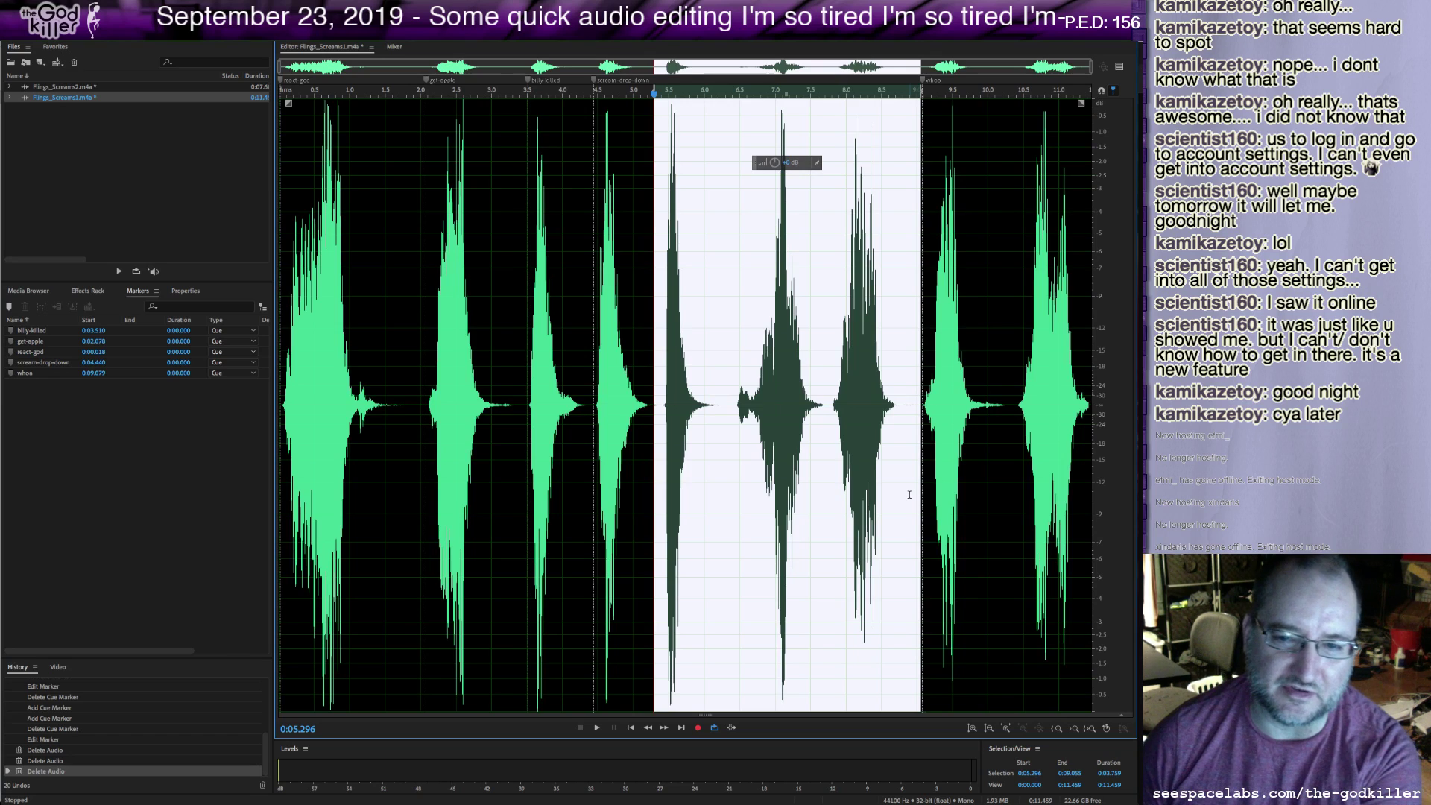
{"action": "key", "text": "Delete"}
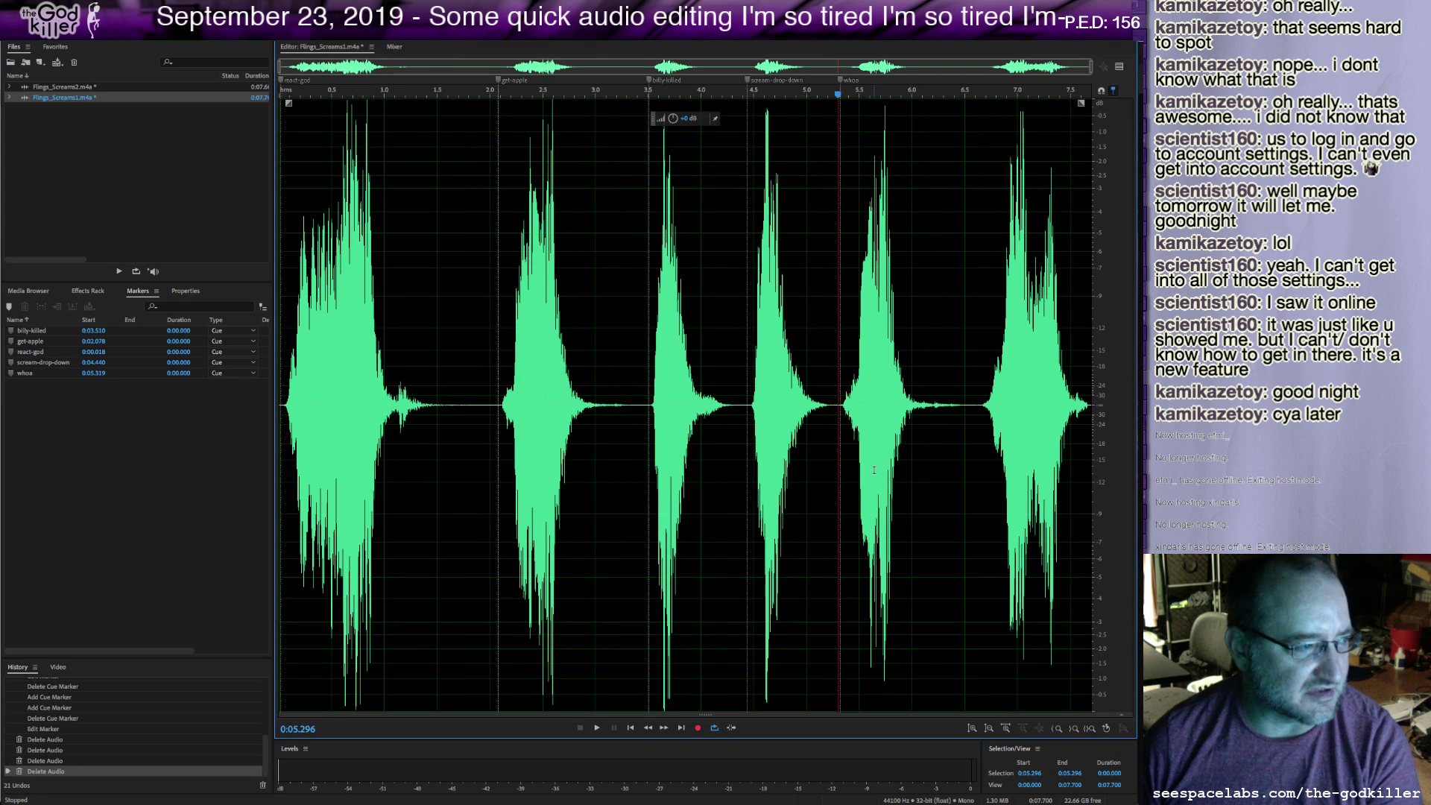
Play the whoa scream and delete everything after its tail, from about 6.47 s to the end of the file.
{"action": "key", "text": "space"}
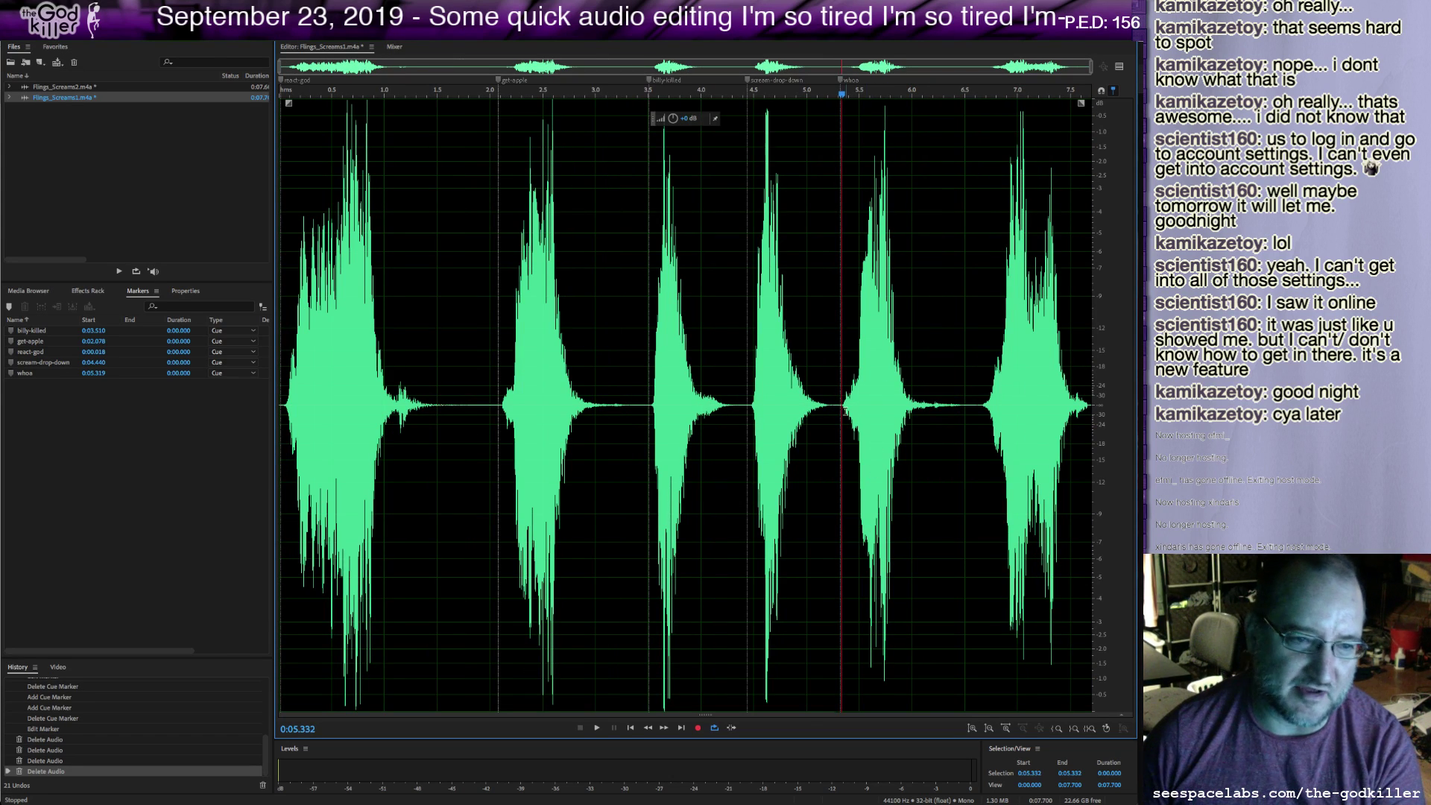
{"action": "key", "text": "space"}
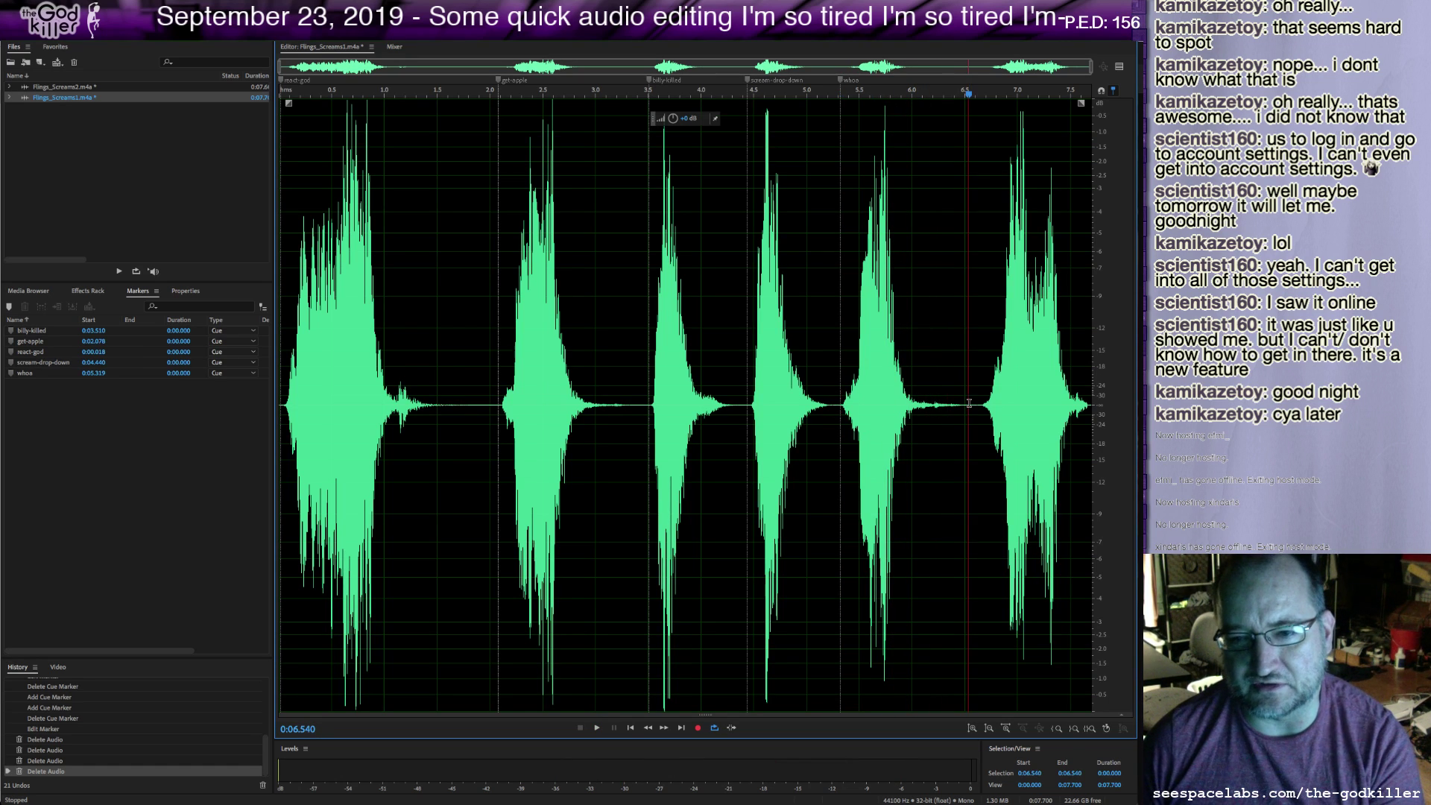
{"action": "left_click_drag", "start_coordinate": [968, 403], "coordinate": [1091, 403]}
{"action": "key", "text": "Delete"}
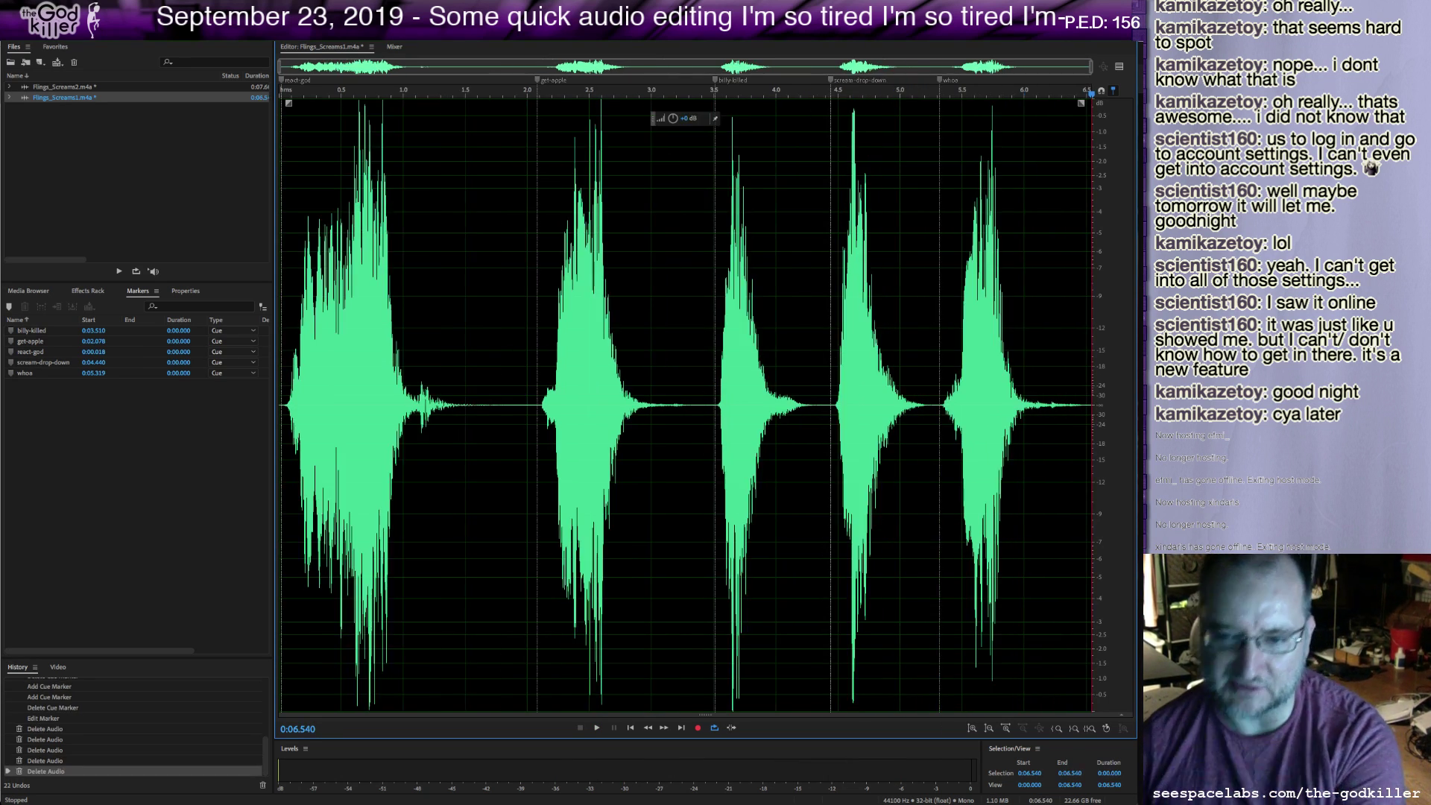
{"action": "left_click_drag", "start_coordinate": [1083, 404], "coordinate": [1137, 404]}
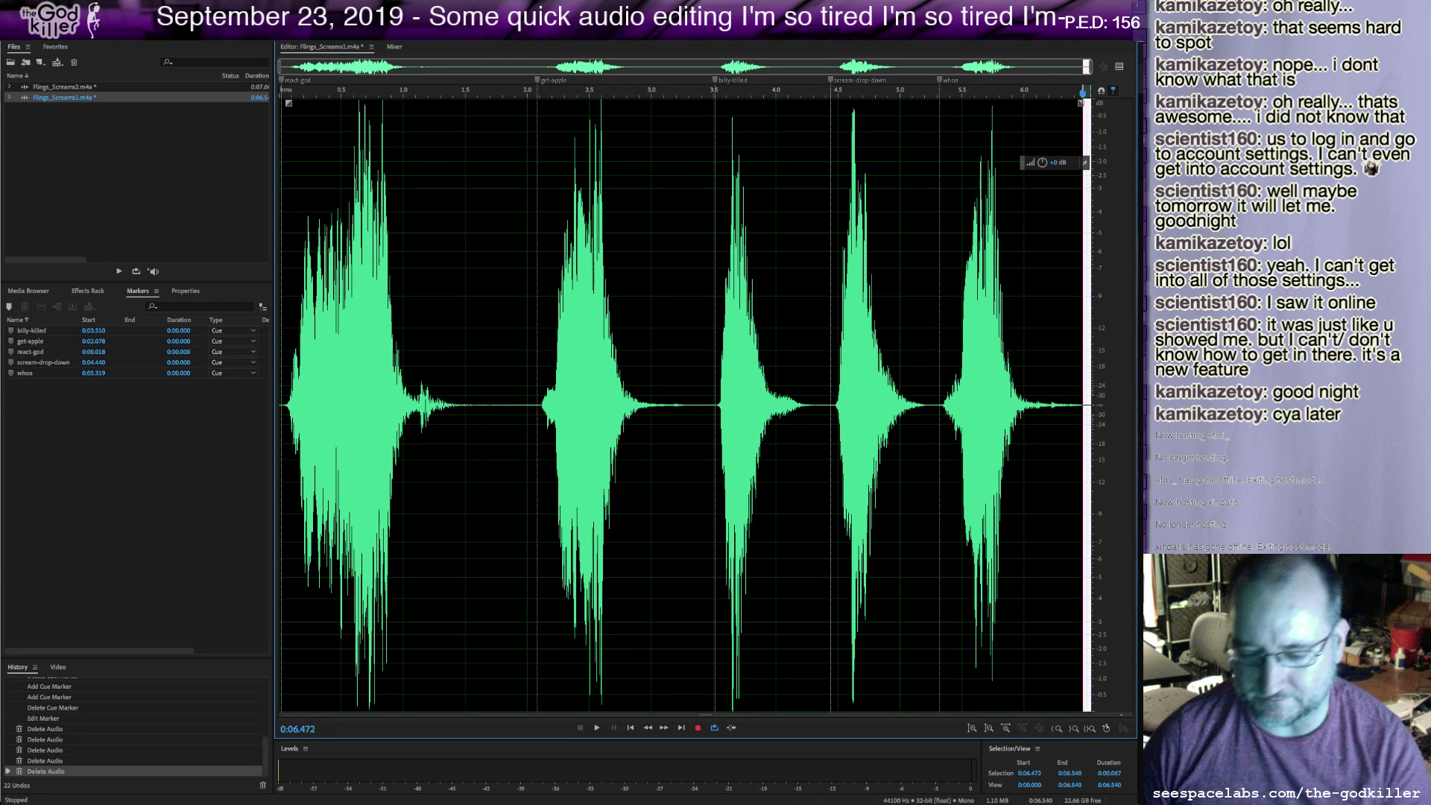
{"action": "key", "text": "Delete"}
{"action": "left_click", "coordinate": [675, 380]}
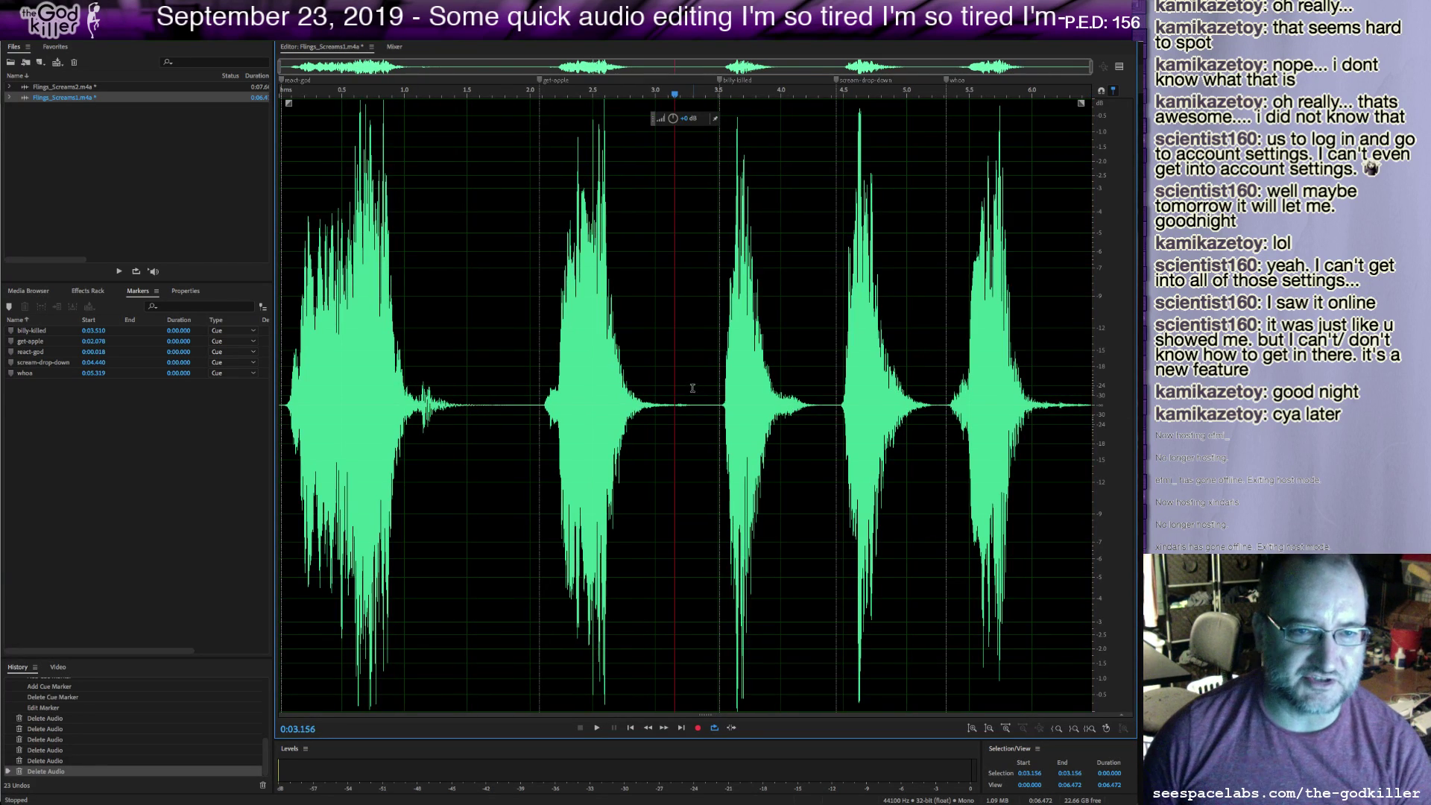
Open Flings_Screams2.m4a, play it from the start, and delete all audio before the east-drop marker.
{"action": "double_click", "coordinate": [51, 87]}
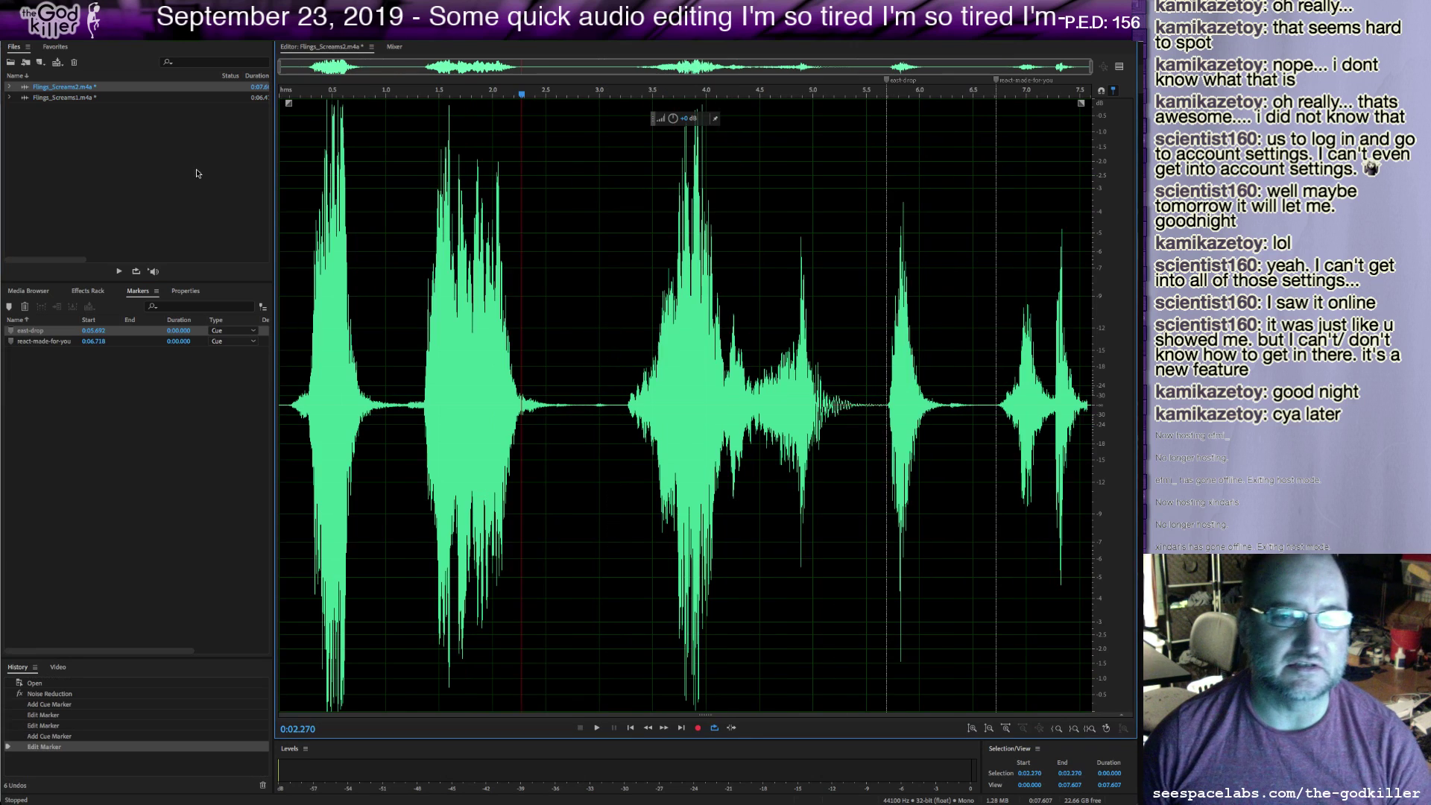
{"action": "left_click", "coordinate": [317, 380]}
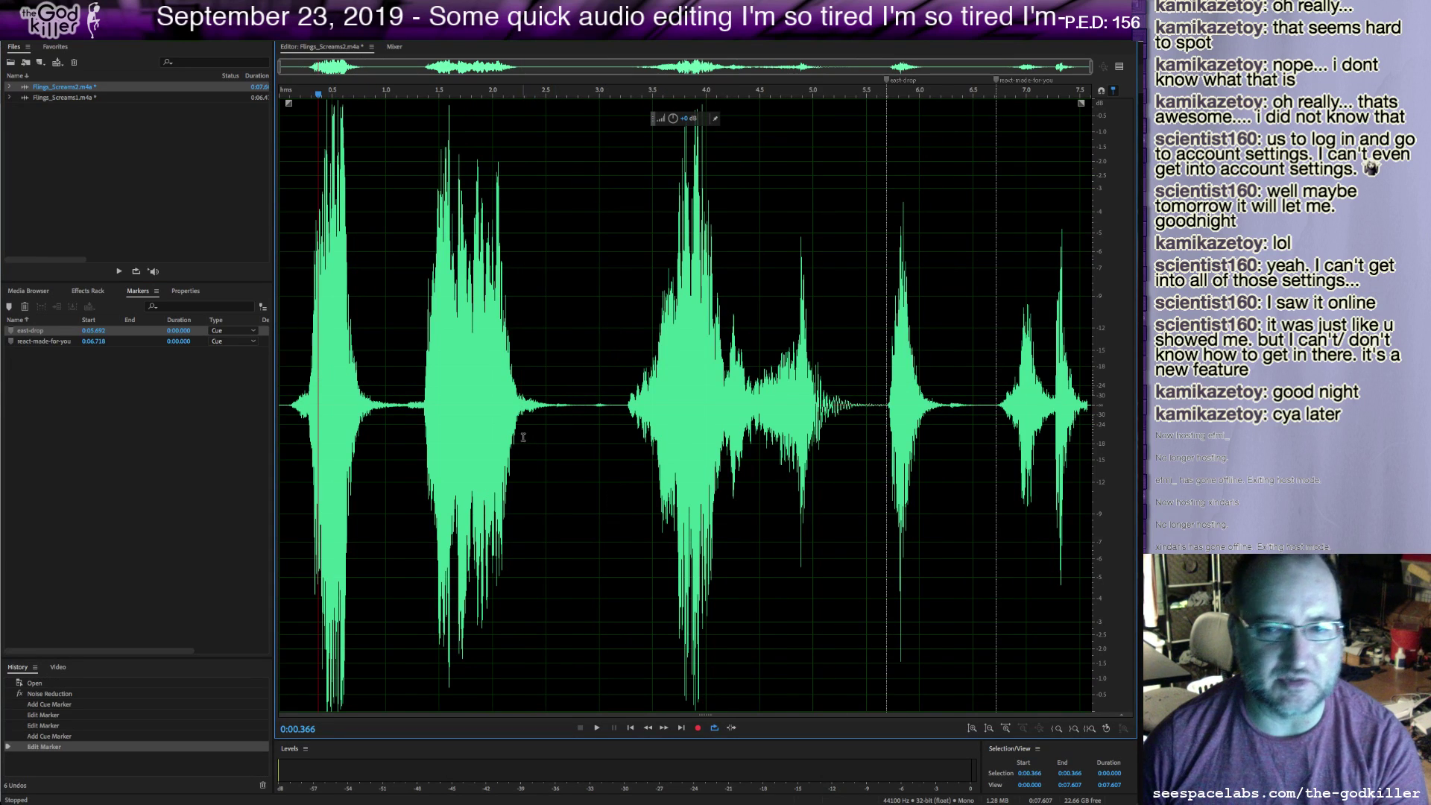
{"action": "left_click", "coordinate": [286, 399]}
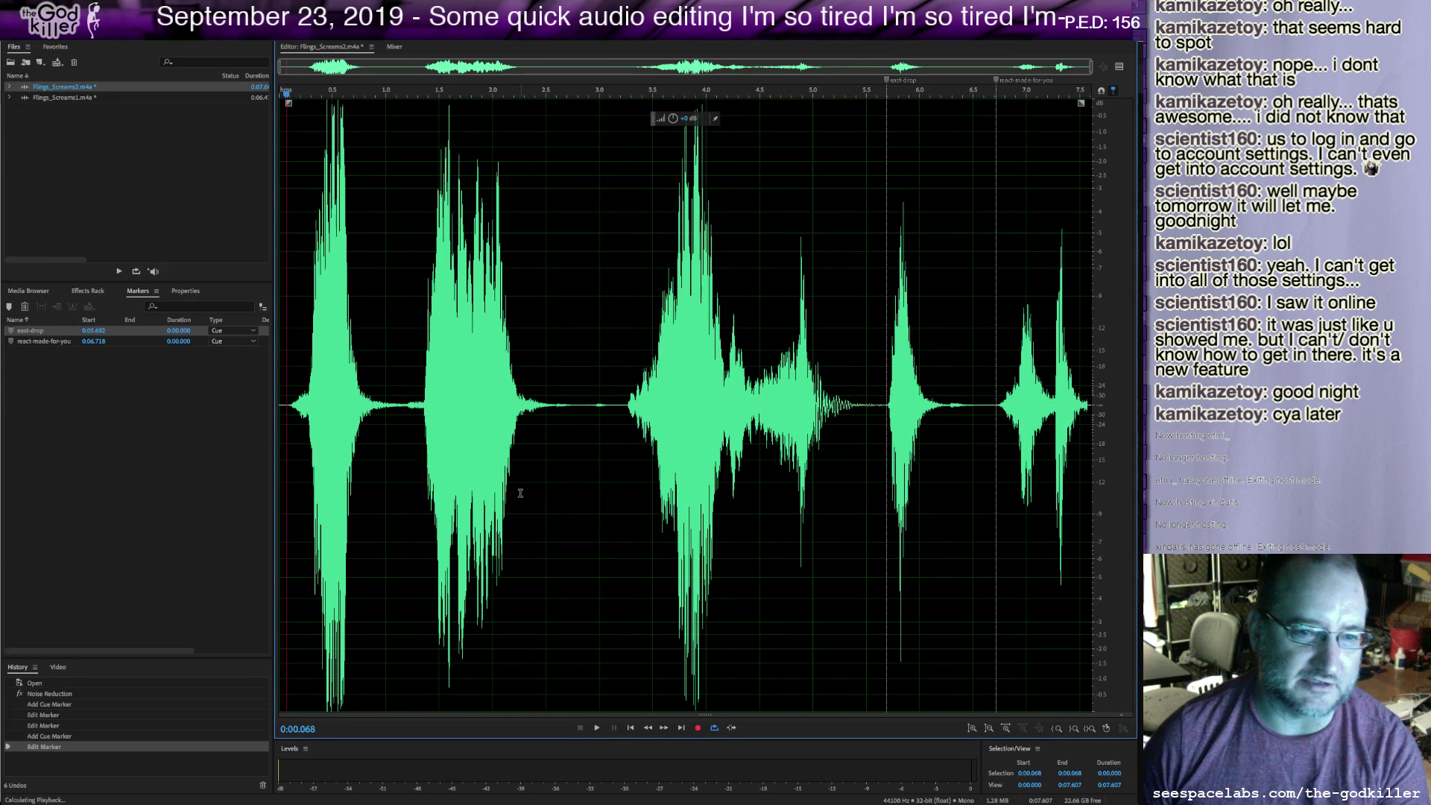
{"action": "key", "text": "space"}
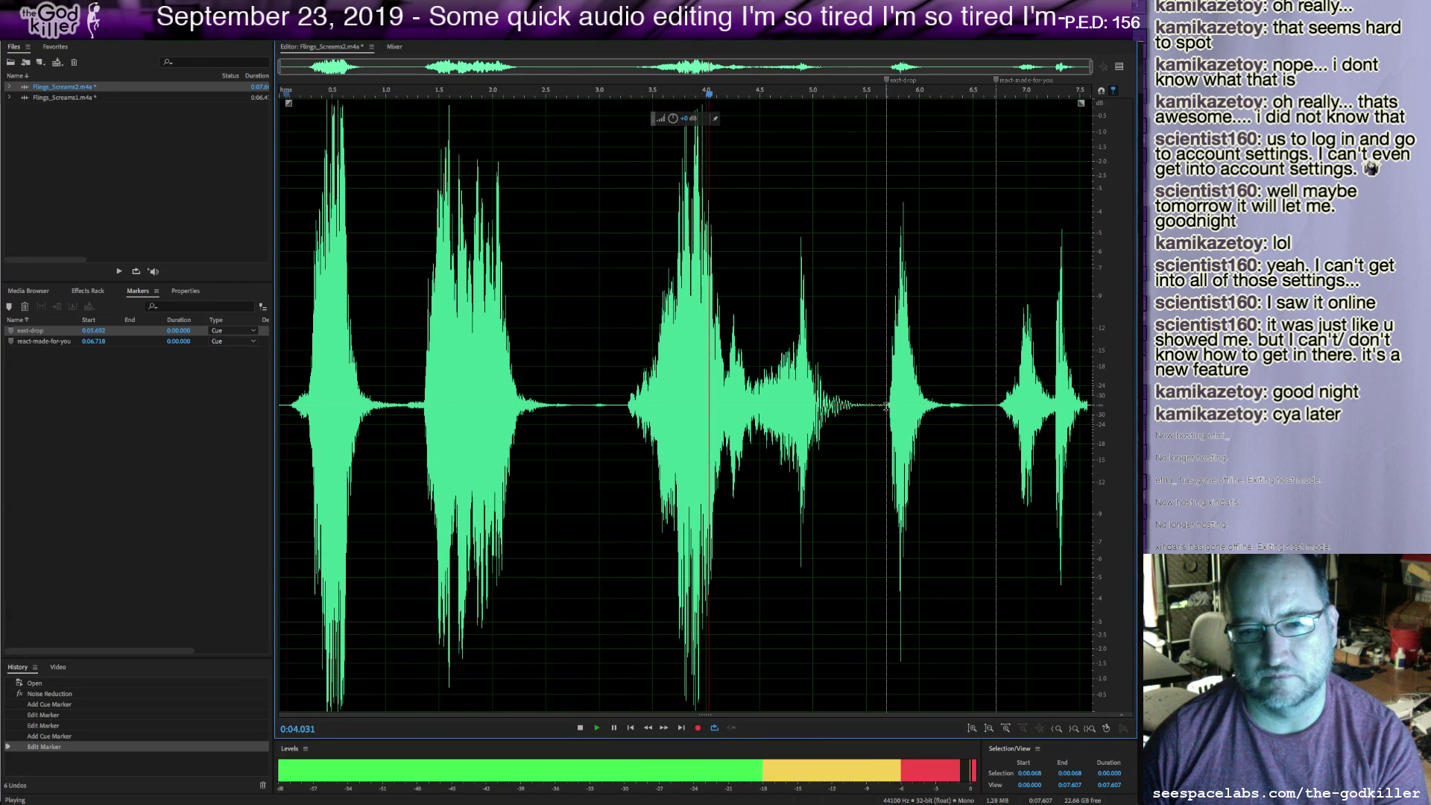
{"action": "key", "text": "space"}
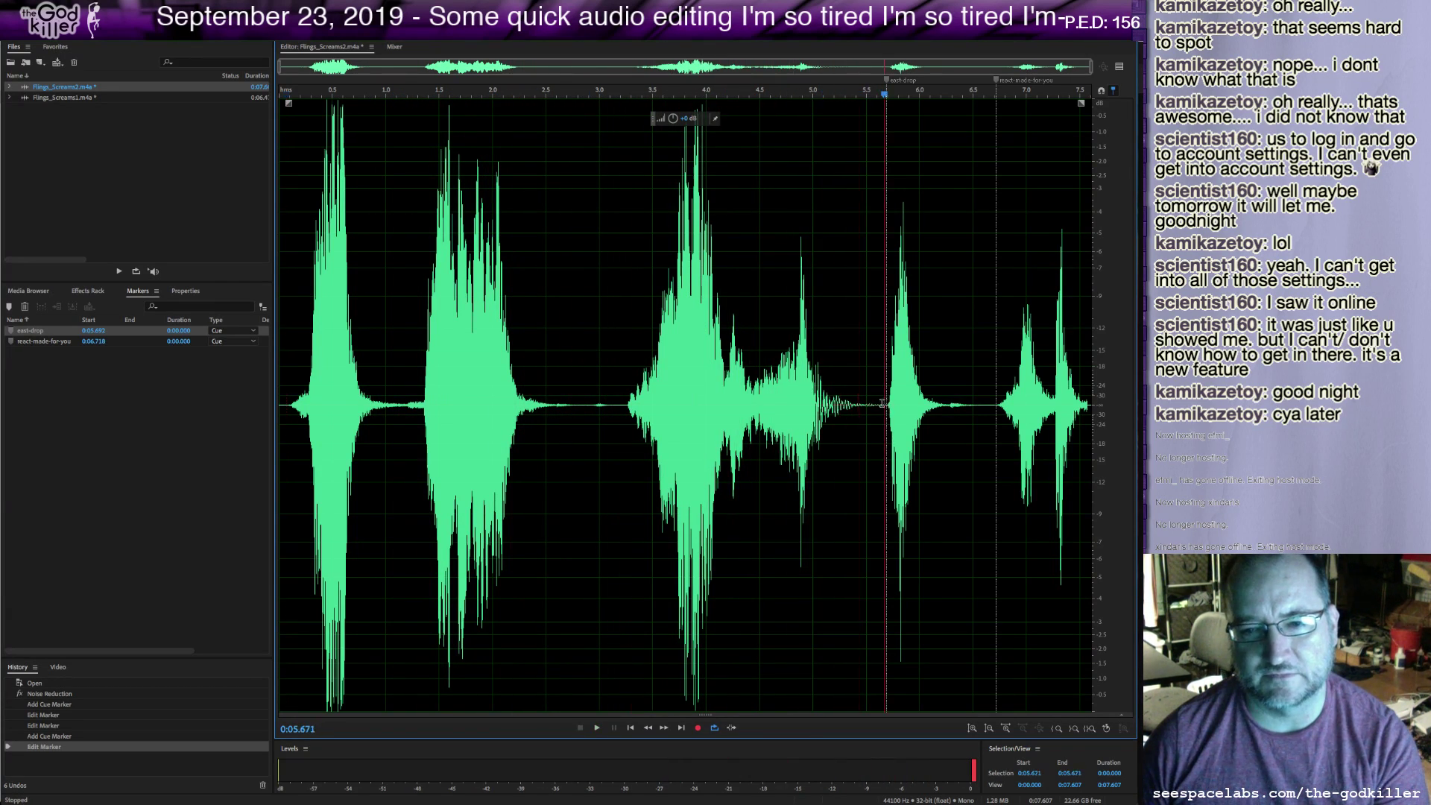
{"action": "key", "text": "shift+Home"}
{"action": "key", "text": "Delete"}
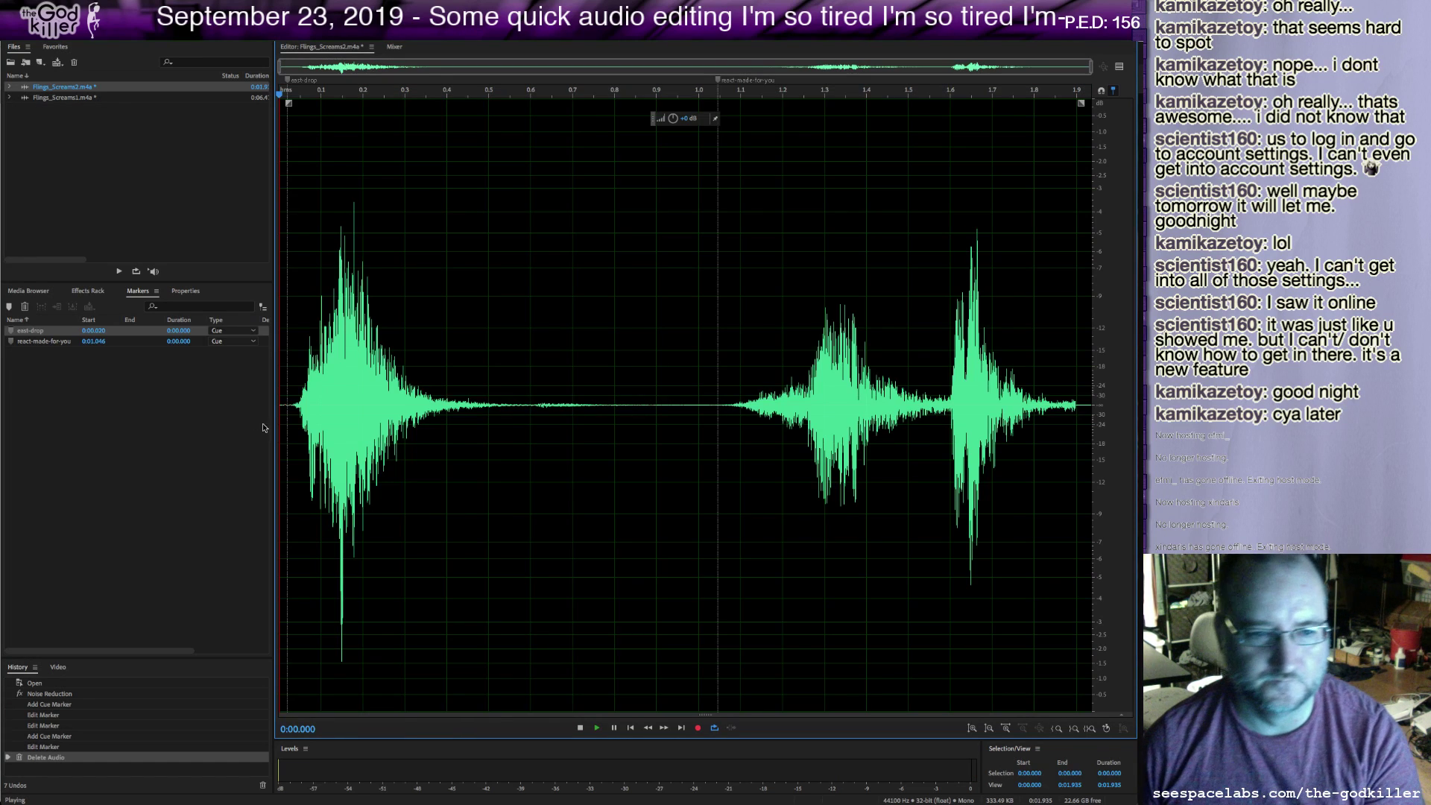
Play the remaining Flings_Screams2.m4a audio, cut it, and paste it at the end of Flings_Screams1.m4a.
{"action": "key", "text": "space"}
{"action": "key", "text": "space"}
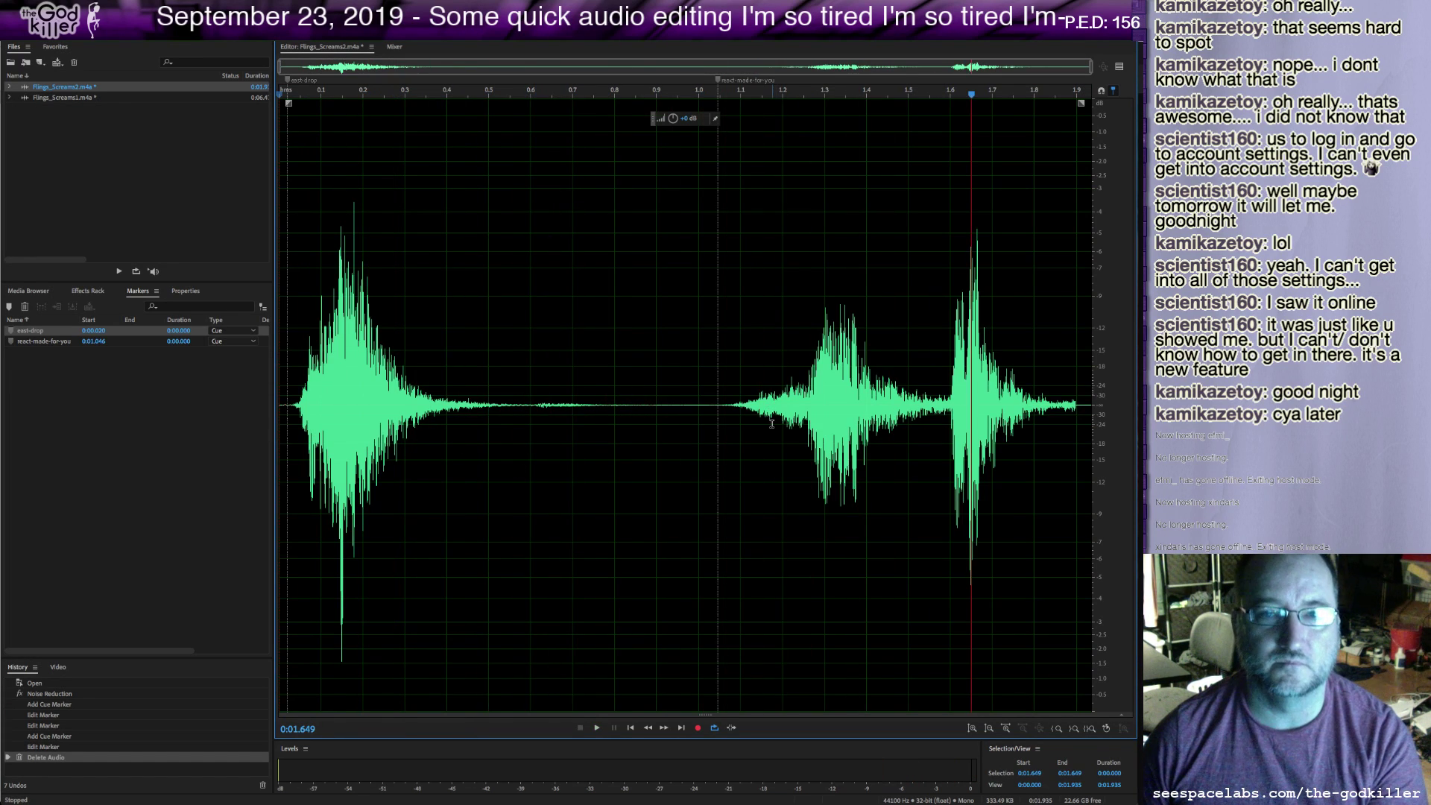
{"action": "left_click_drag", "start_coordinate": [284, 401], "coordinate": [1092, 403]}
{"action": "key", "text": "ctrl+x"}
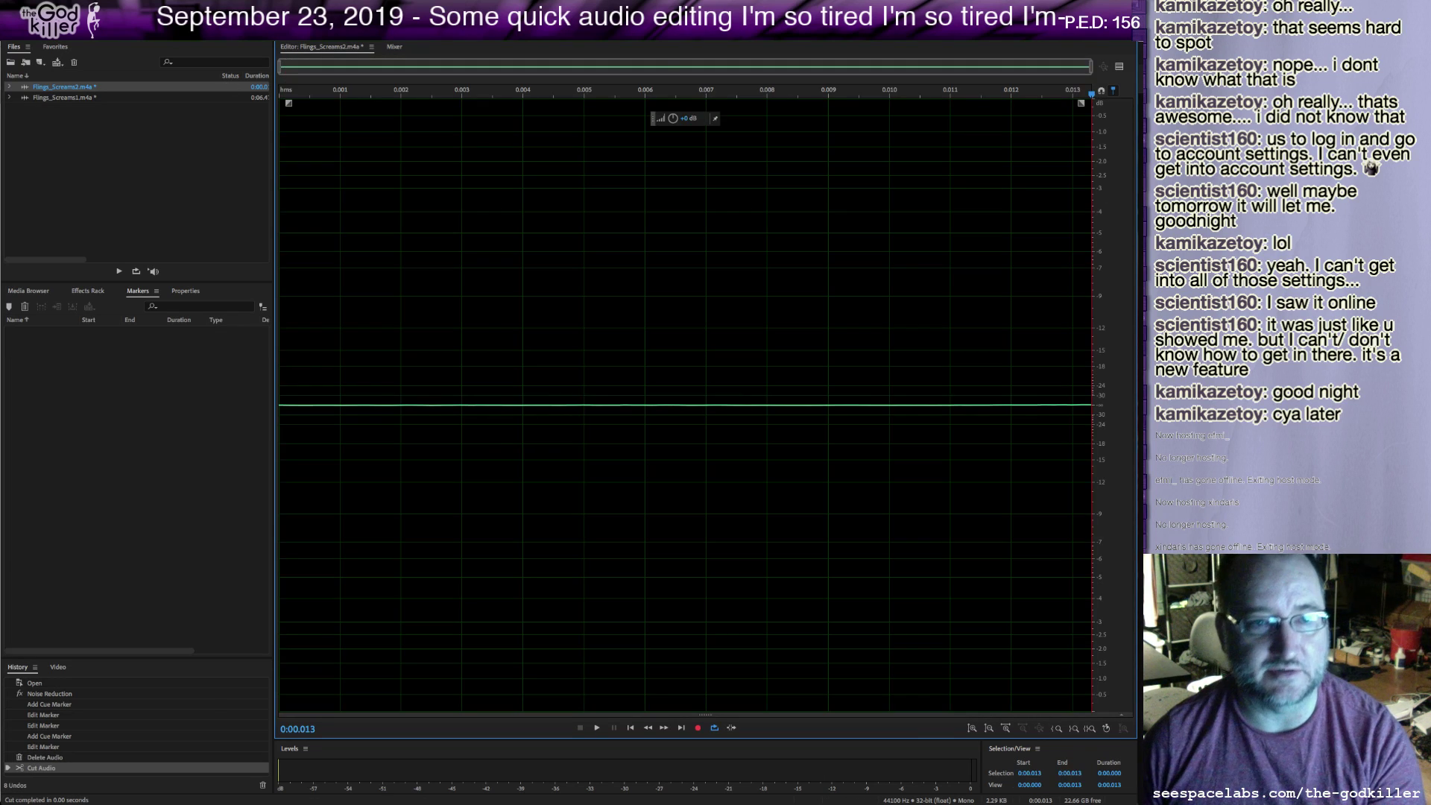
{"action": "left_click", "coordinate": [78, 96]}
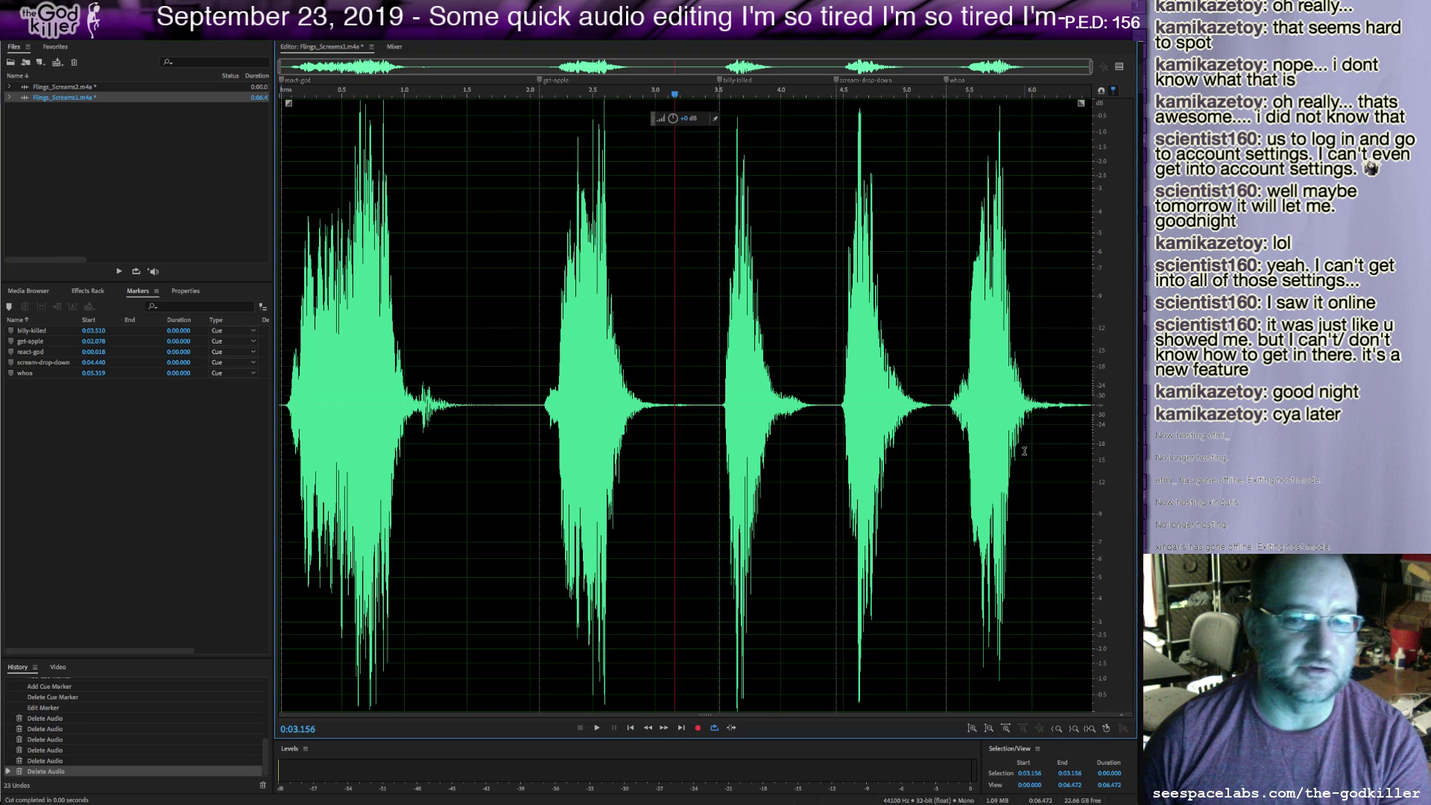
{"action": "left_click", "coordinate": [681, 729]}
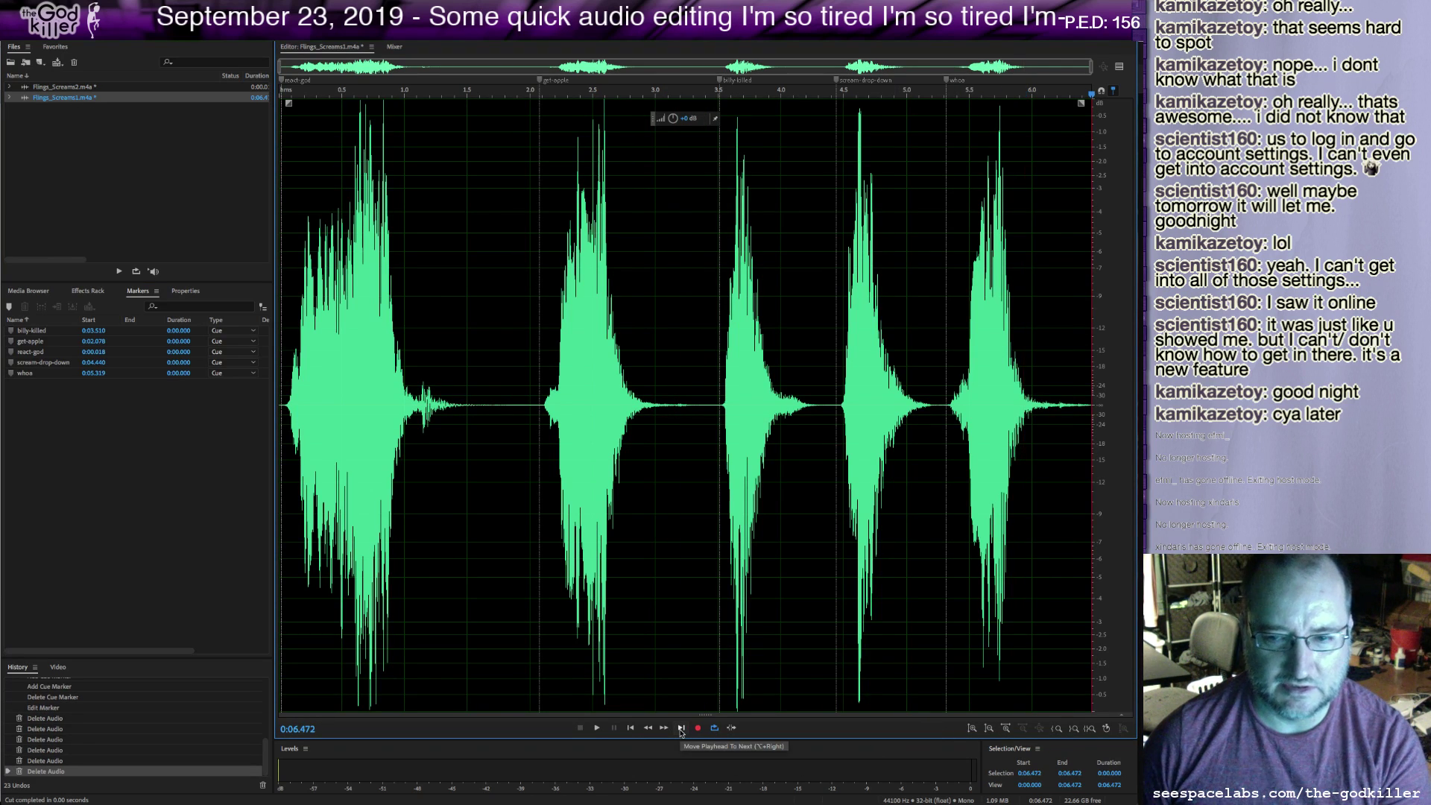
{"action": "key", "text": "ctrl+v"}
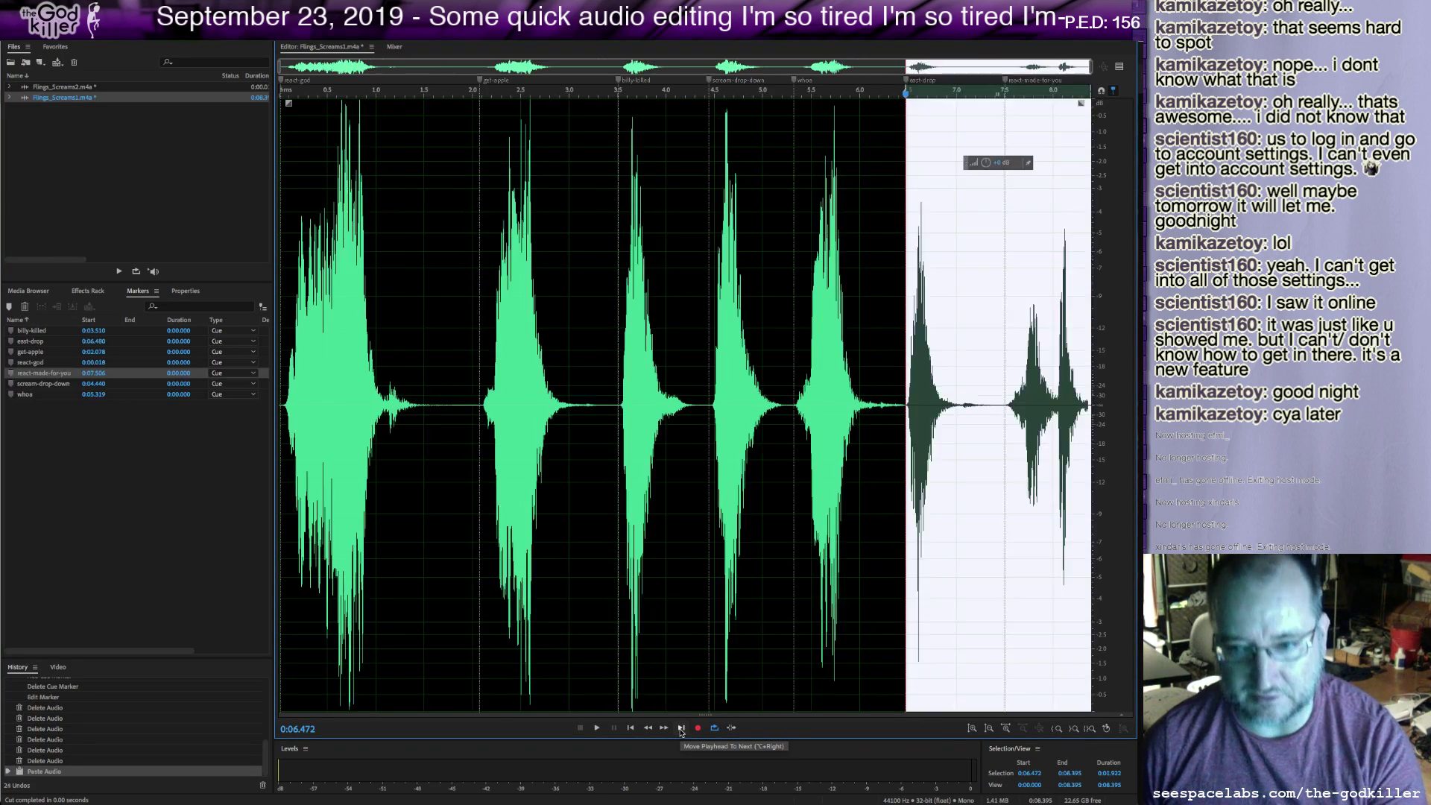
Deselect the pasted audio and move the playhead back to the react-god marker at the beginning.
{"action": "left_click", "coordinate": [889, 417]}
{"action": "left_click", "coordinate": [801, 402]}
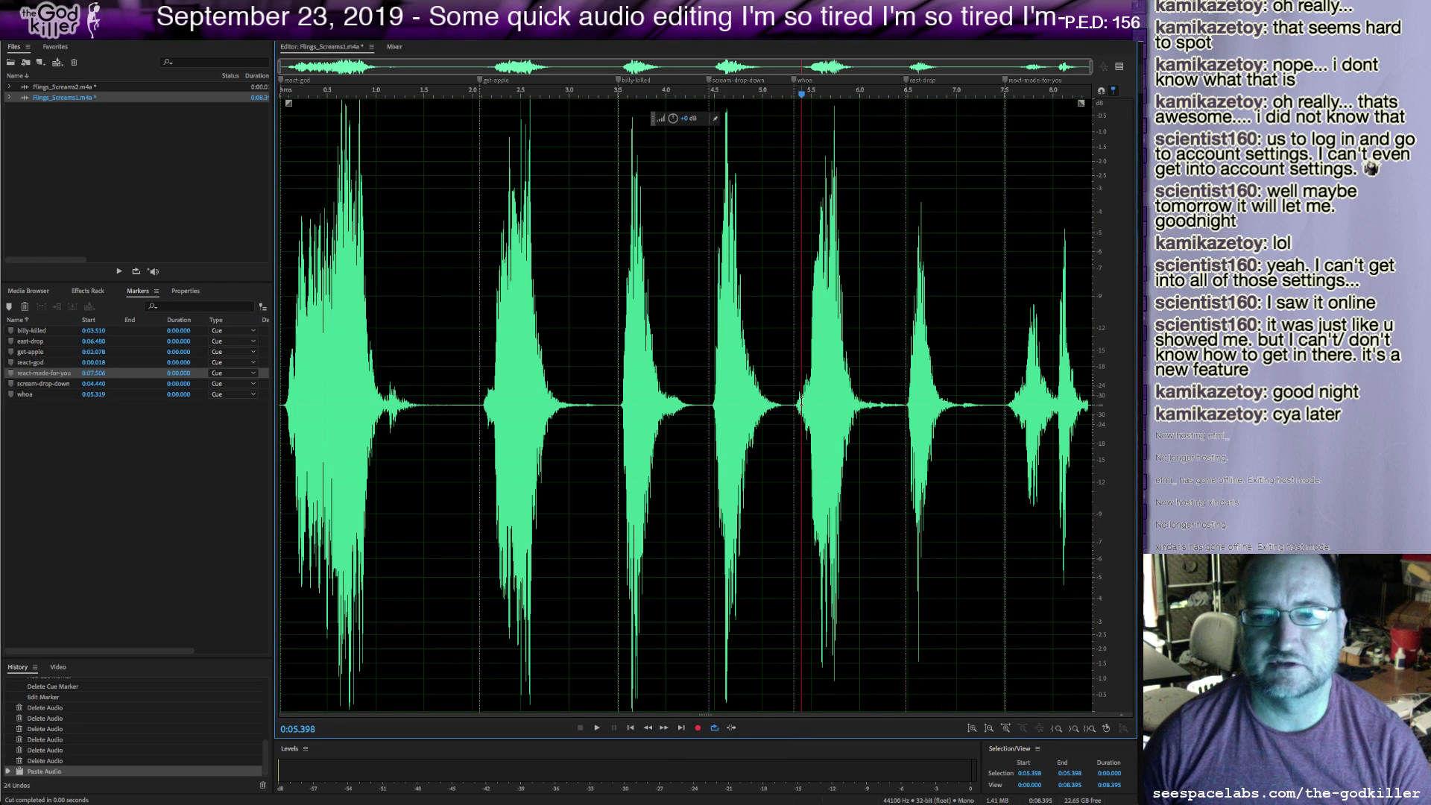
{"action": "left_click", "coordinate": [342, 399]}
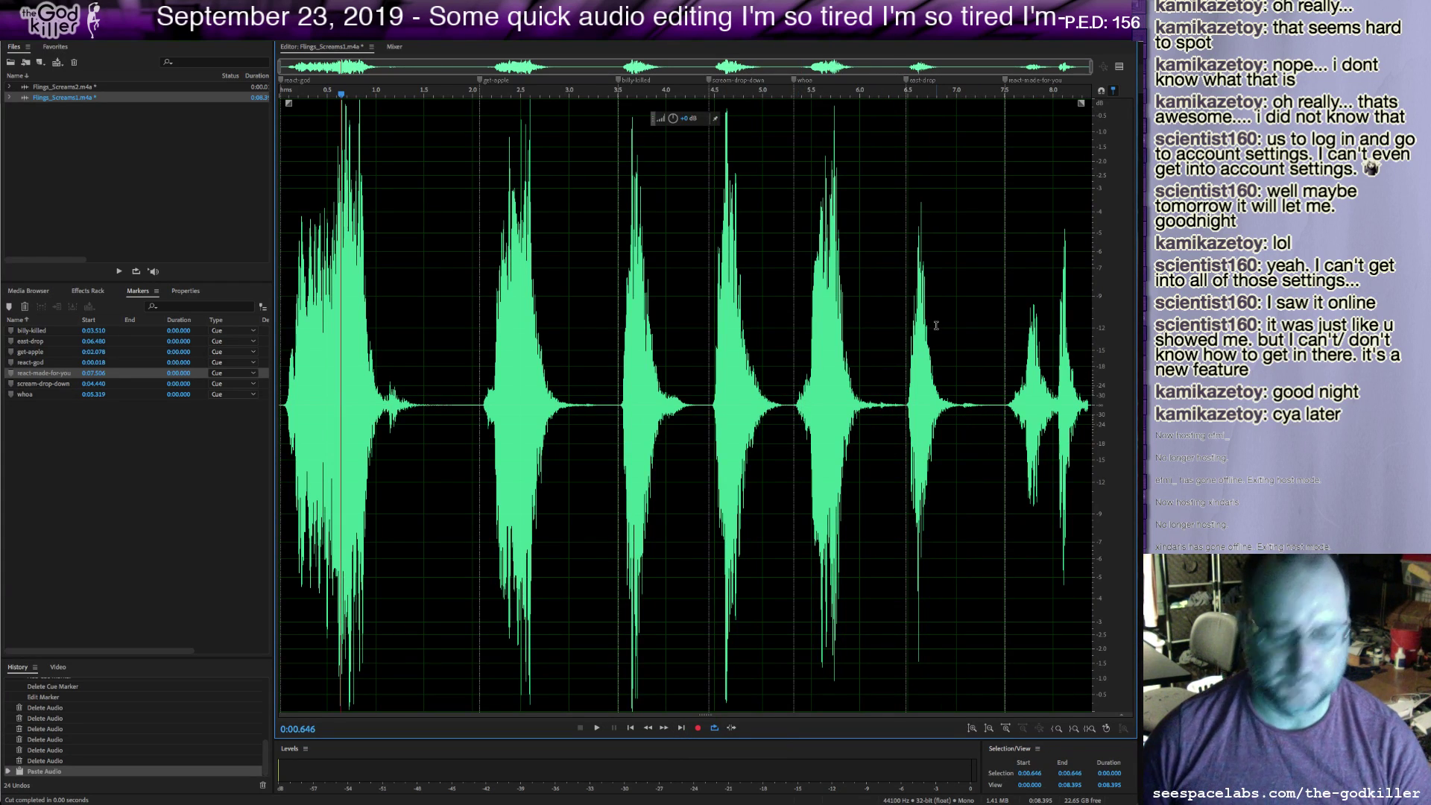
{"action": "left_click", "coordinate": [630, 729]}
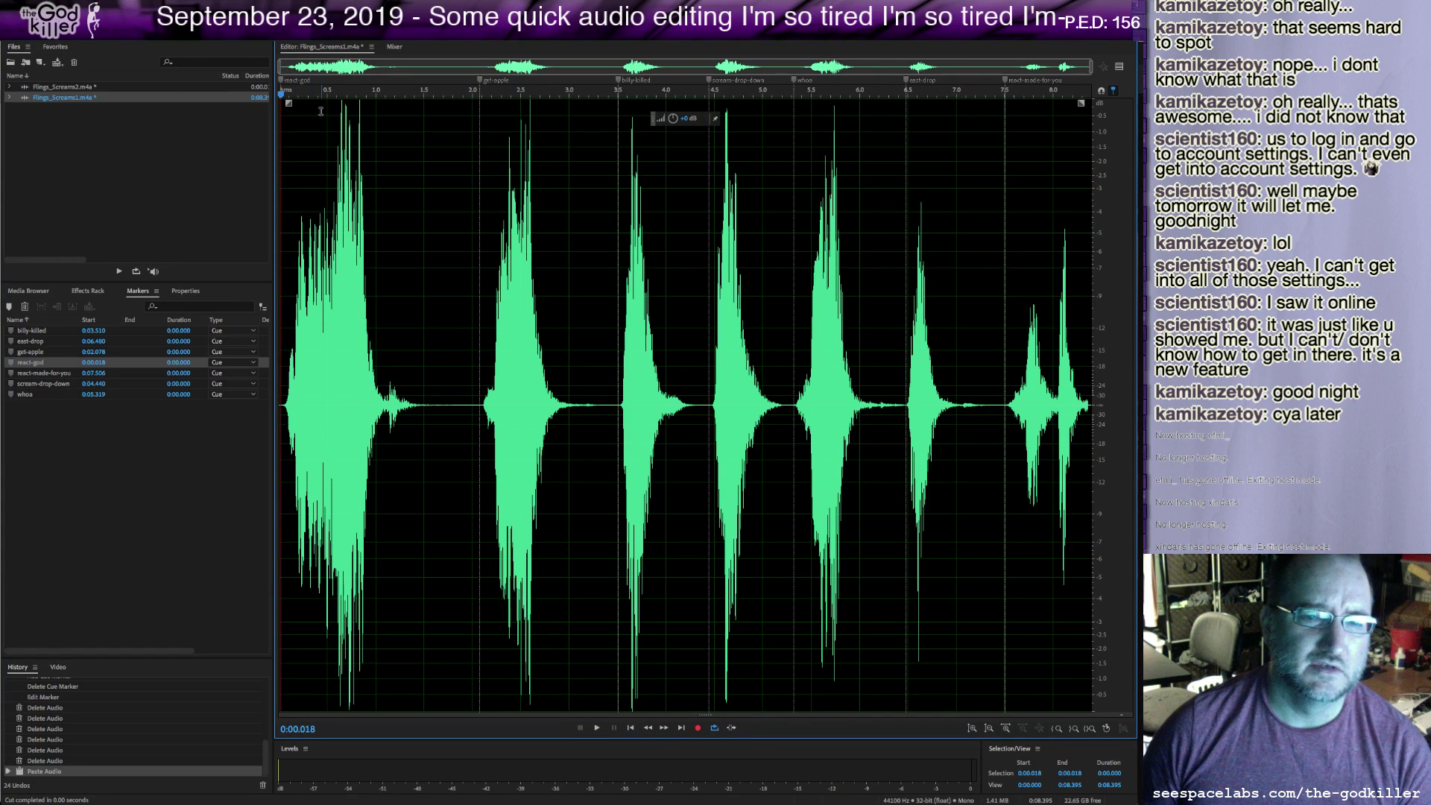
Delete about 0.47 s of quiet audio between the react-god scream and the get-apple marker in Flings_Screams1.m4a.
{"action": "left_click_drag", "start_coordinate": [431, 407], "coordinate": [478, 426]}
{"action": "key", "text": "Delete"}
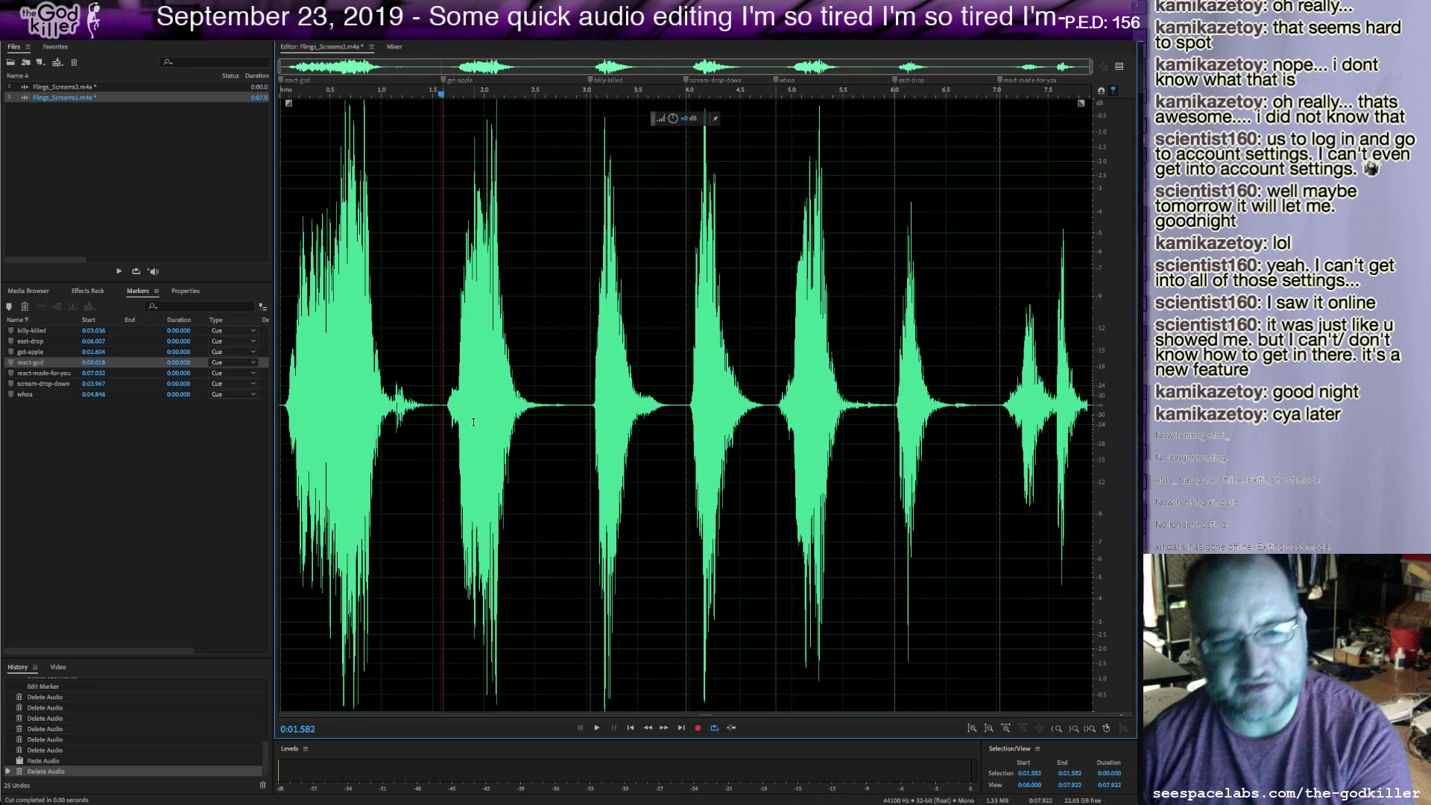
Close Flings_Screams2.m4a without saving its changes.
{"action": "right_click", "coordinate": [82, 92]}
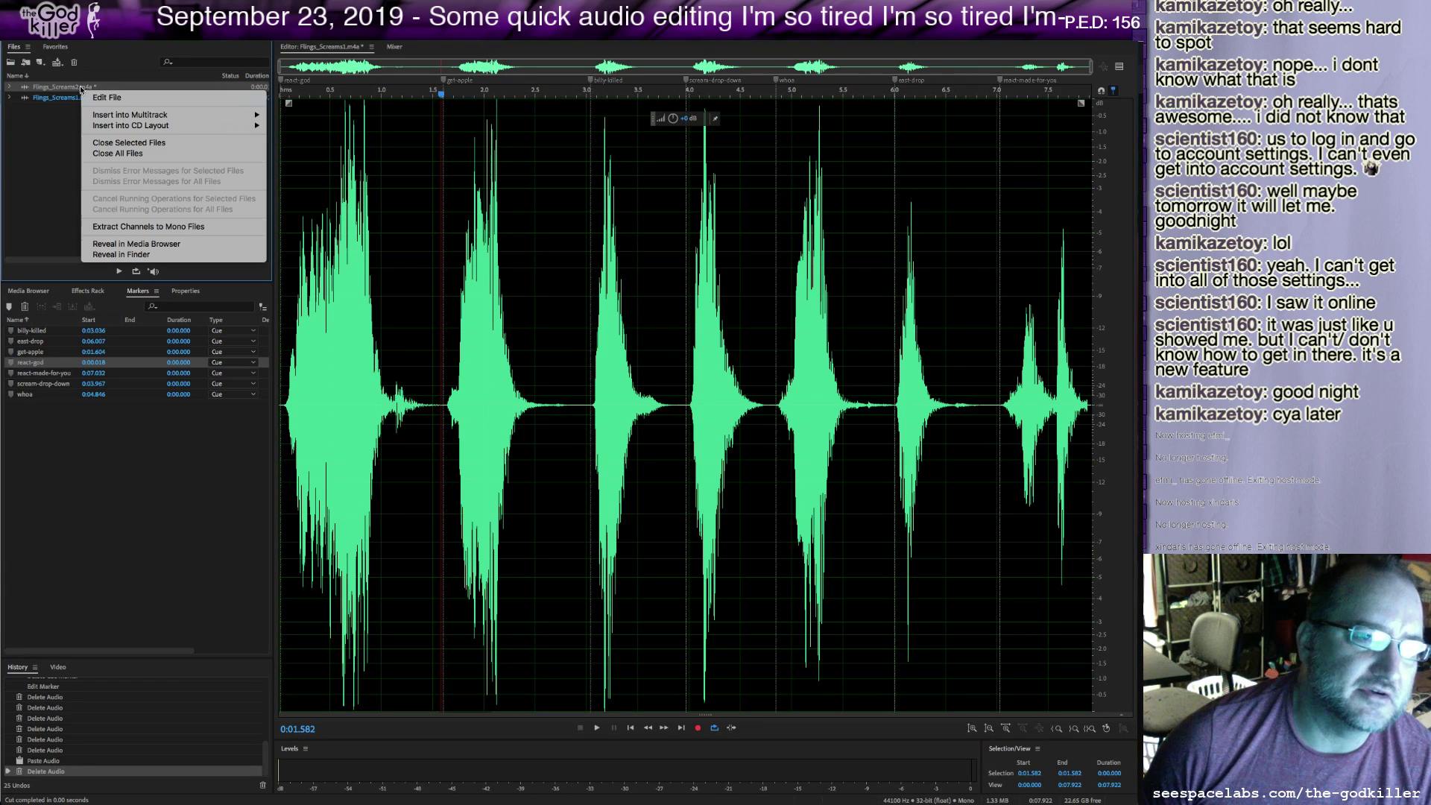
{"action": "left_click", "coordinate": [136, 145]}
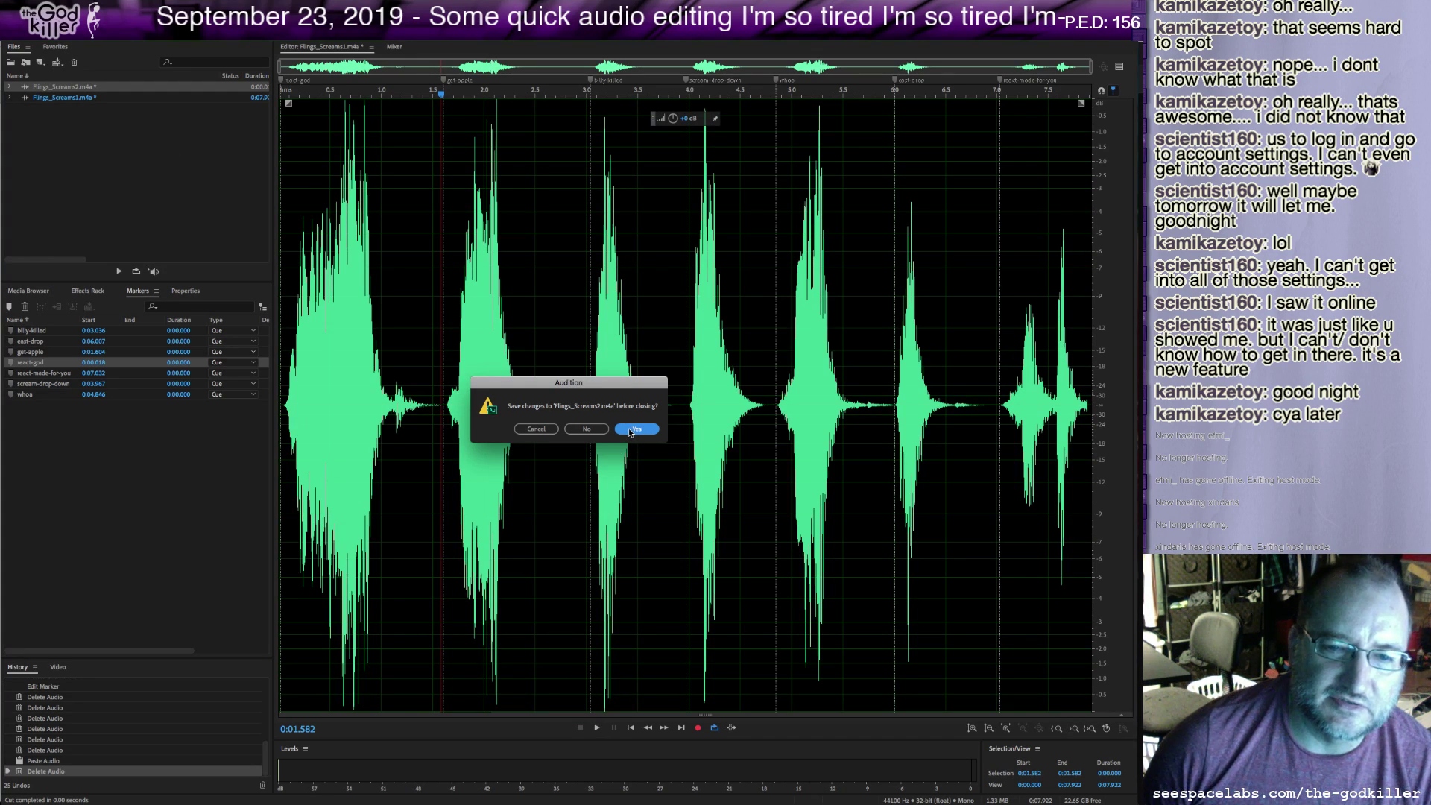
{"action": "left_click", "coordinate": [580, 430]}
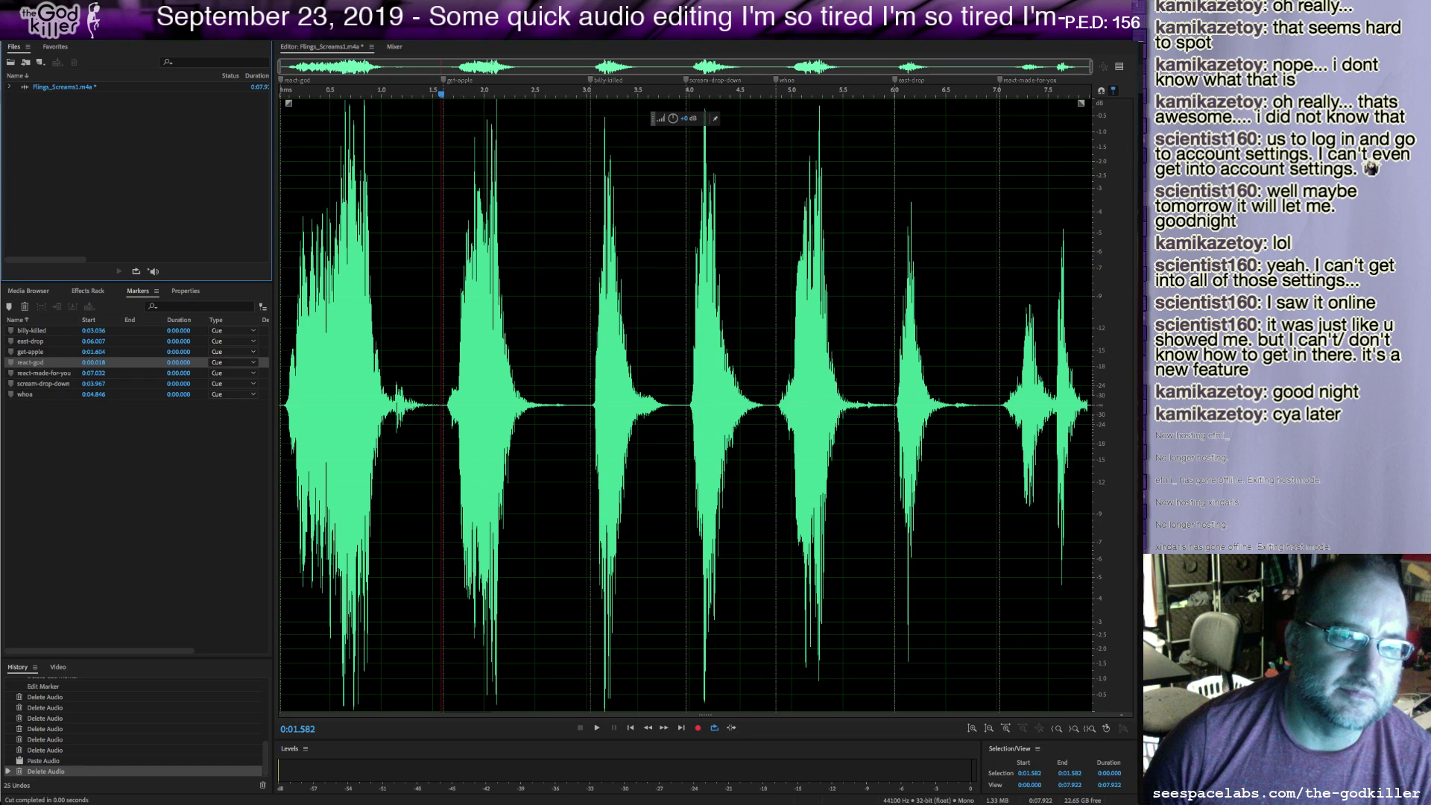
Start saving Flings_Screams1.m4a as a new Wave PCM file and choose the godkiller/workAssets/dialogue/paradise folder as its location.
{"action": "left_click", "coordinate": [123, 34]}
{"action": "left_click", "coordinate": [150, 148]}
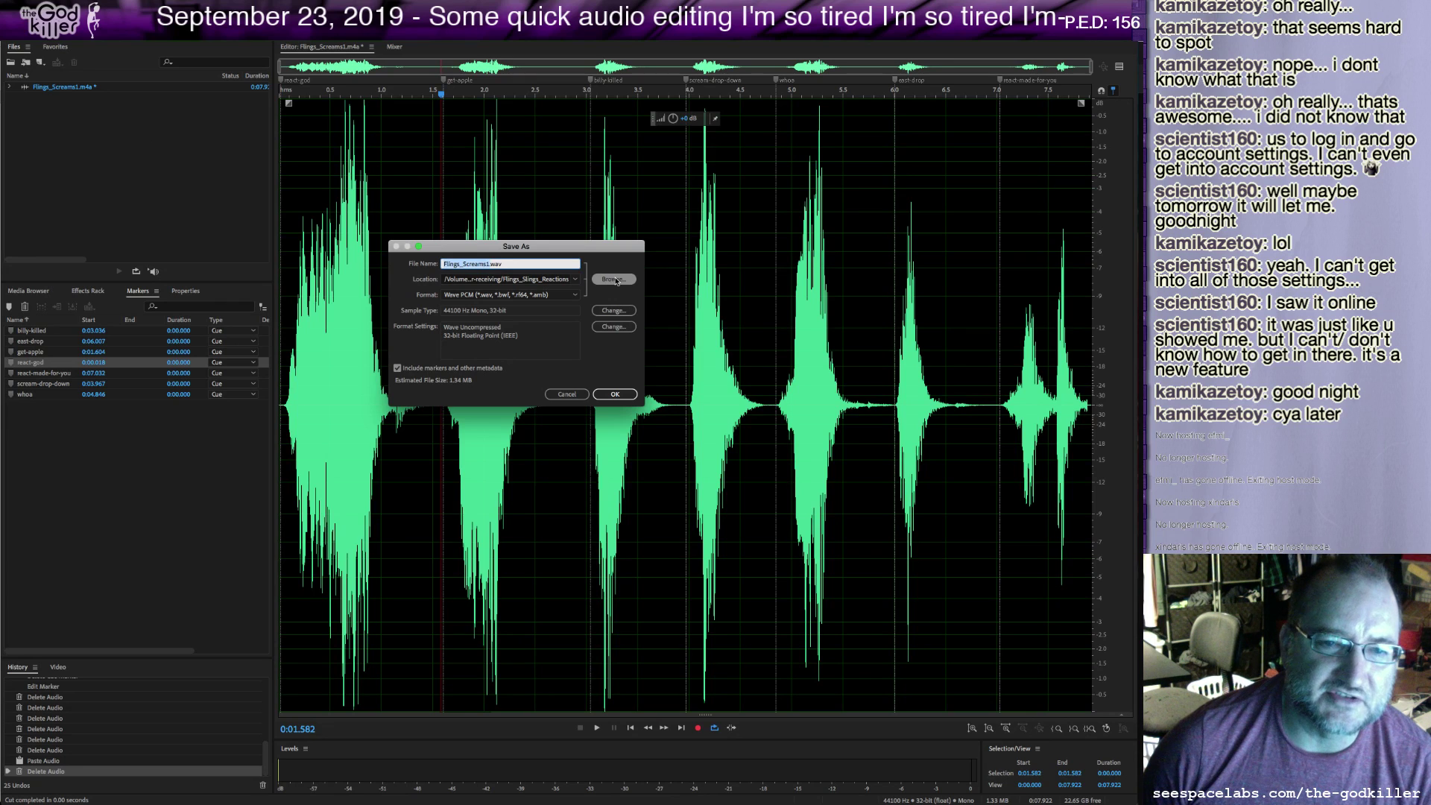
{"action": "left_click", "coordinate": [613, 279]}
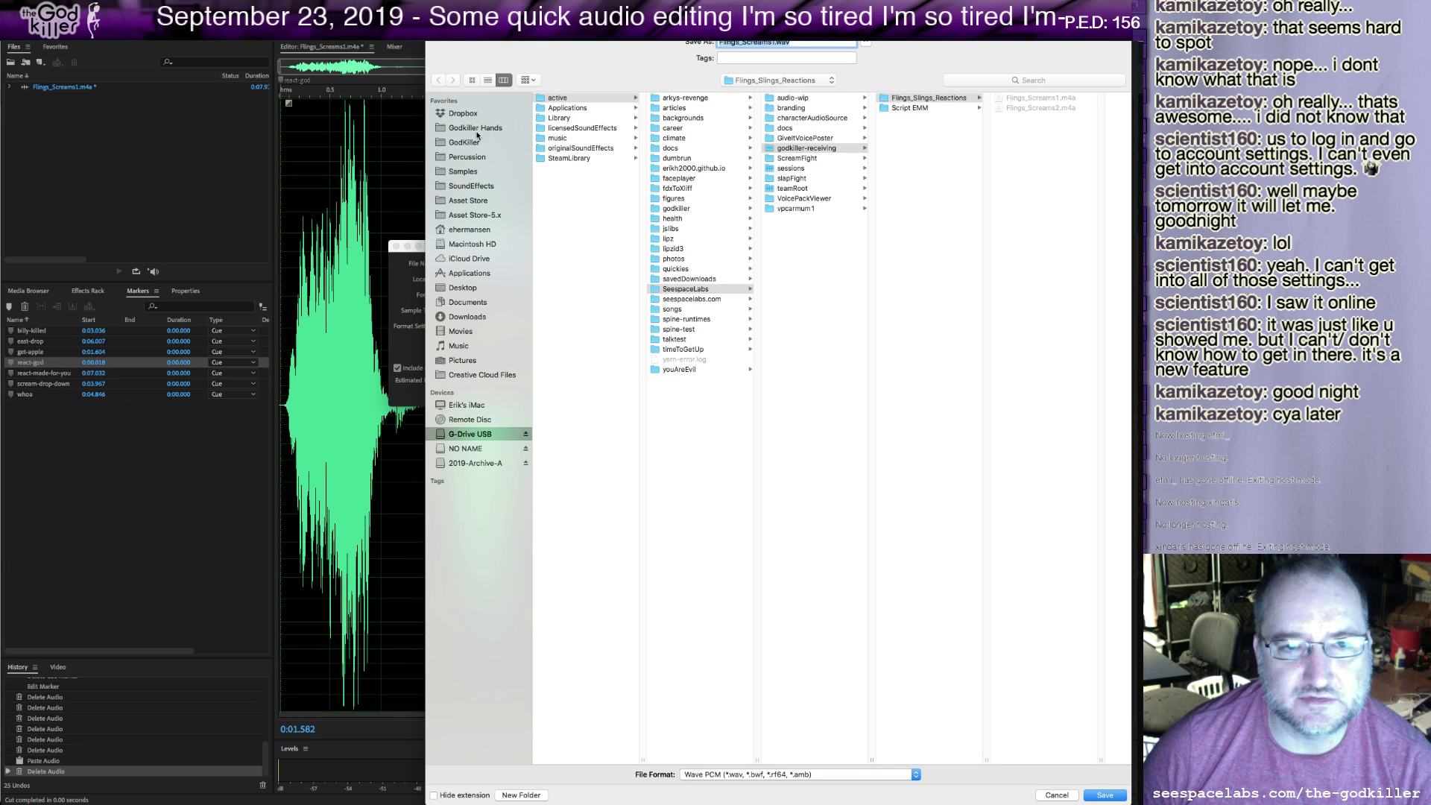
{"action": "left_click", "coordinate": [676, 208]}
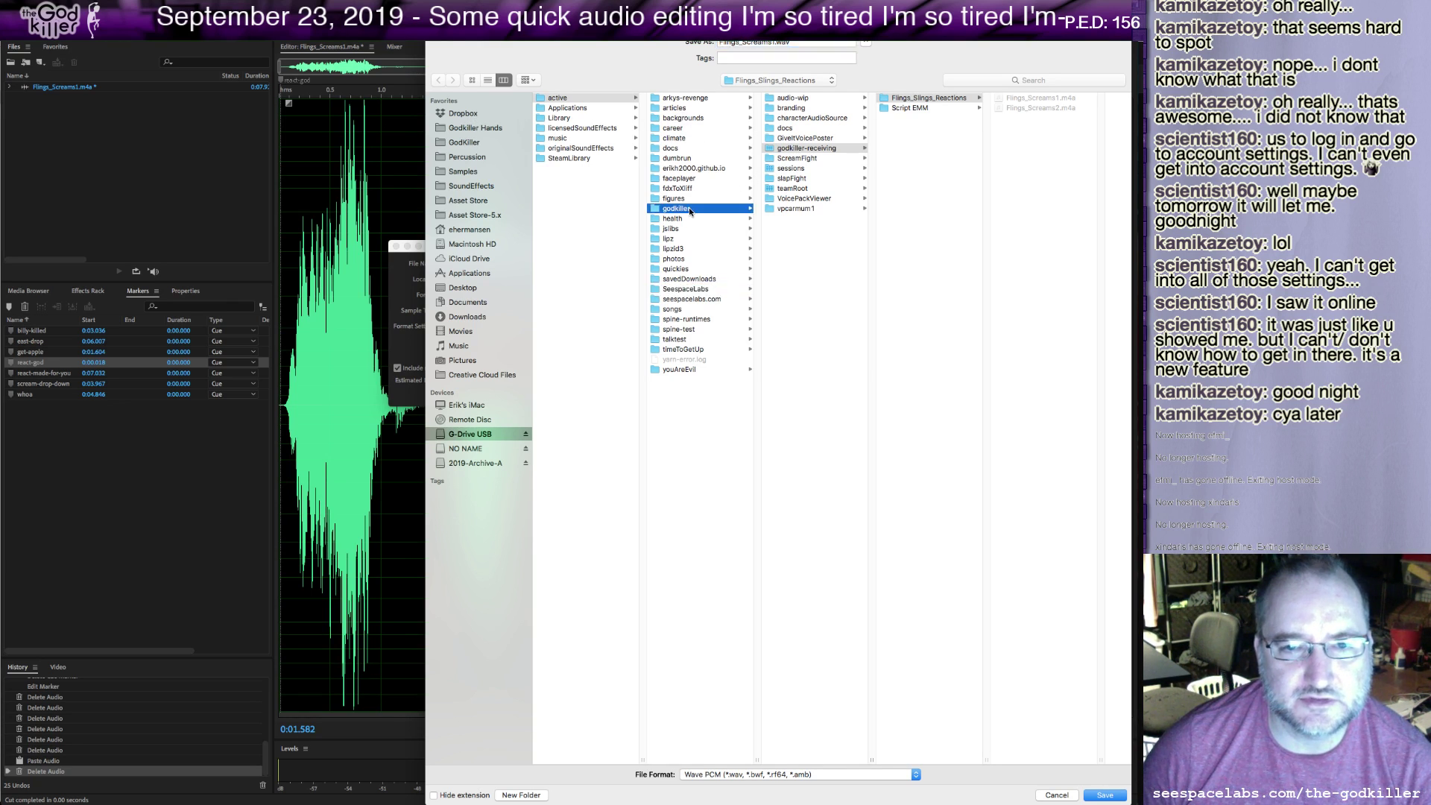
{"action": "left_click", "coordinate": [798, 179]}
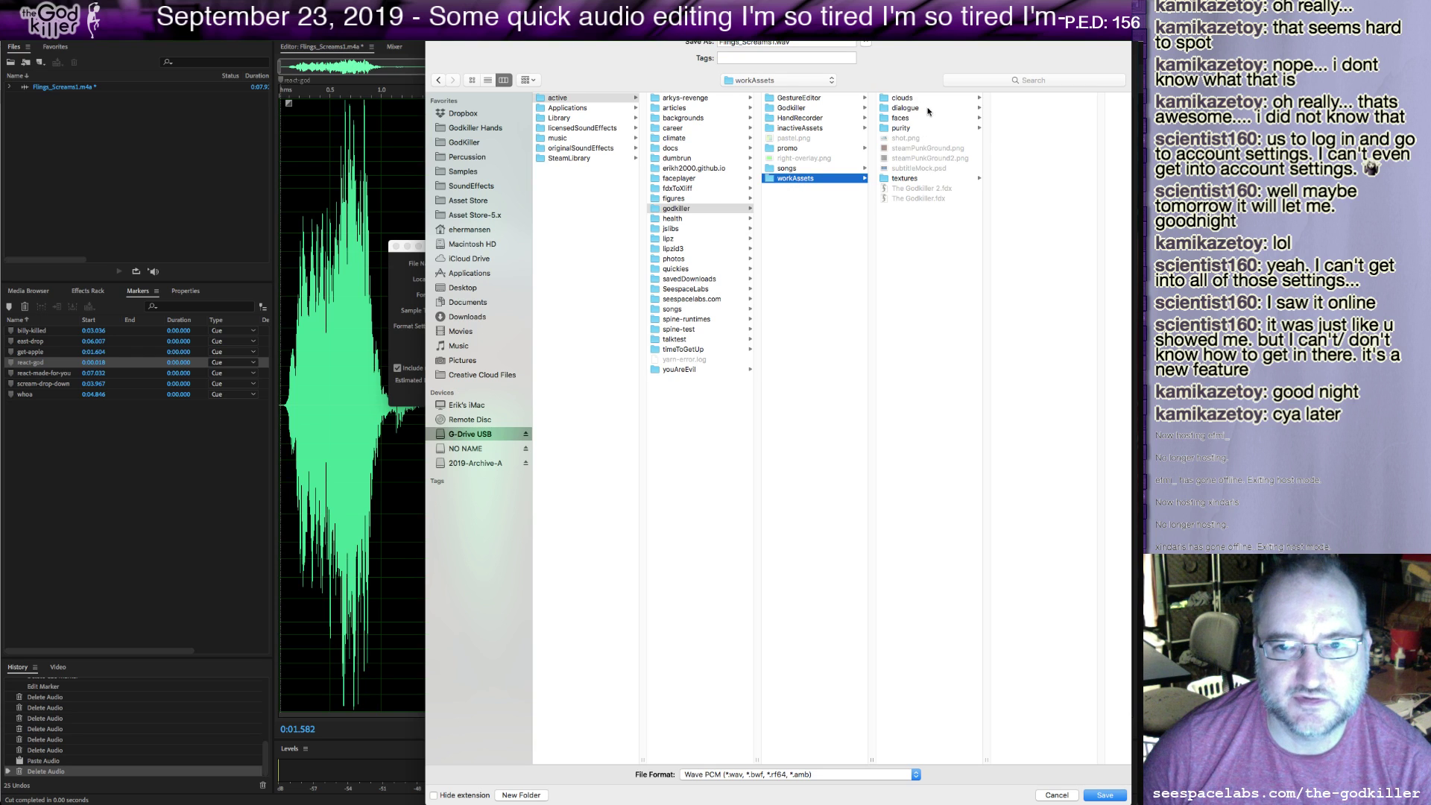
{"action": "left_click", "coordinate": [927, 107]}
{"action": "left_click", "coordinate": [1018, 119]}
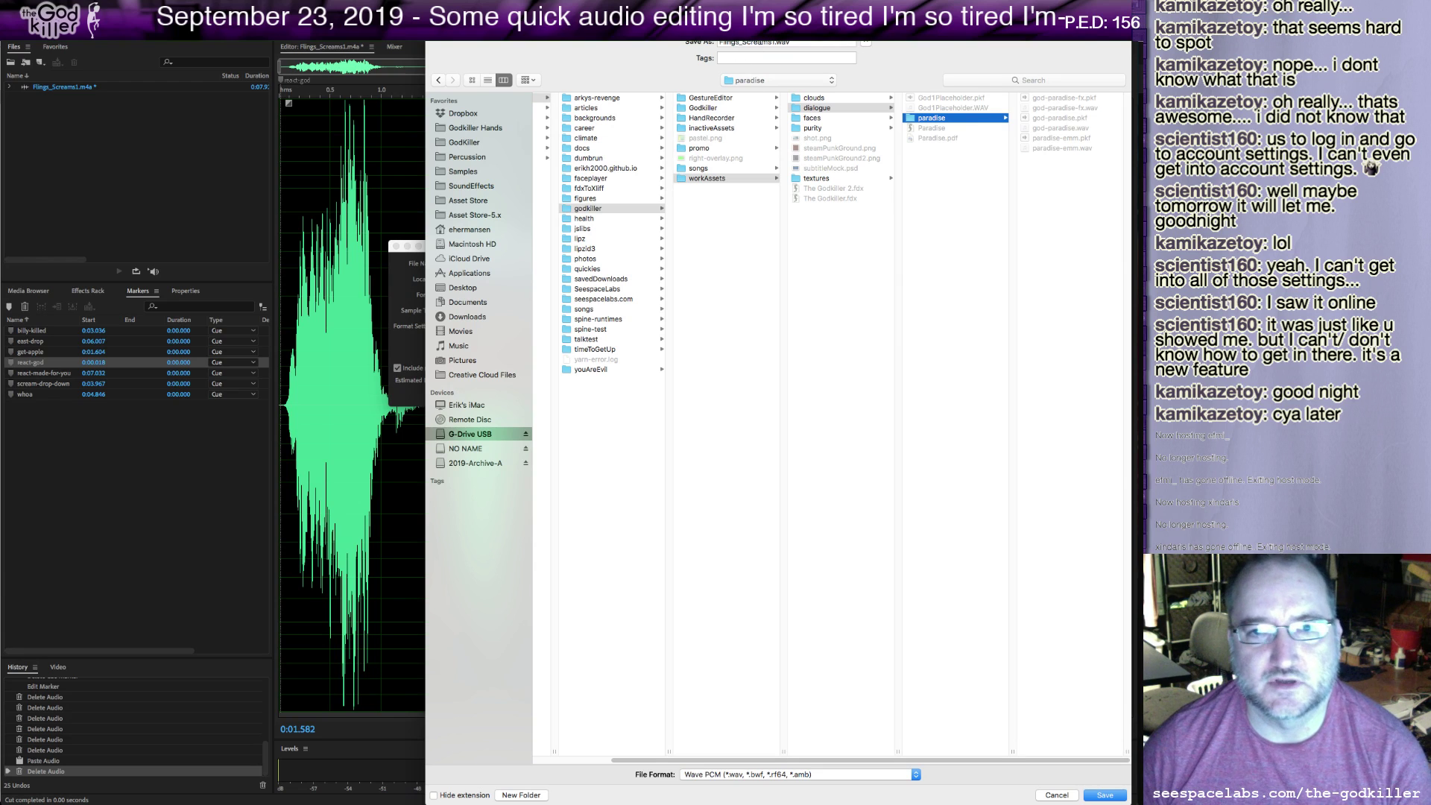
Name the new file emm-screams.wav and save it with markers and metadata included.
{"action": "double_click", "coordinate": [775, 42]}
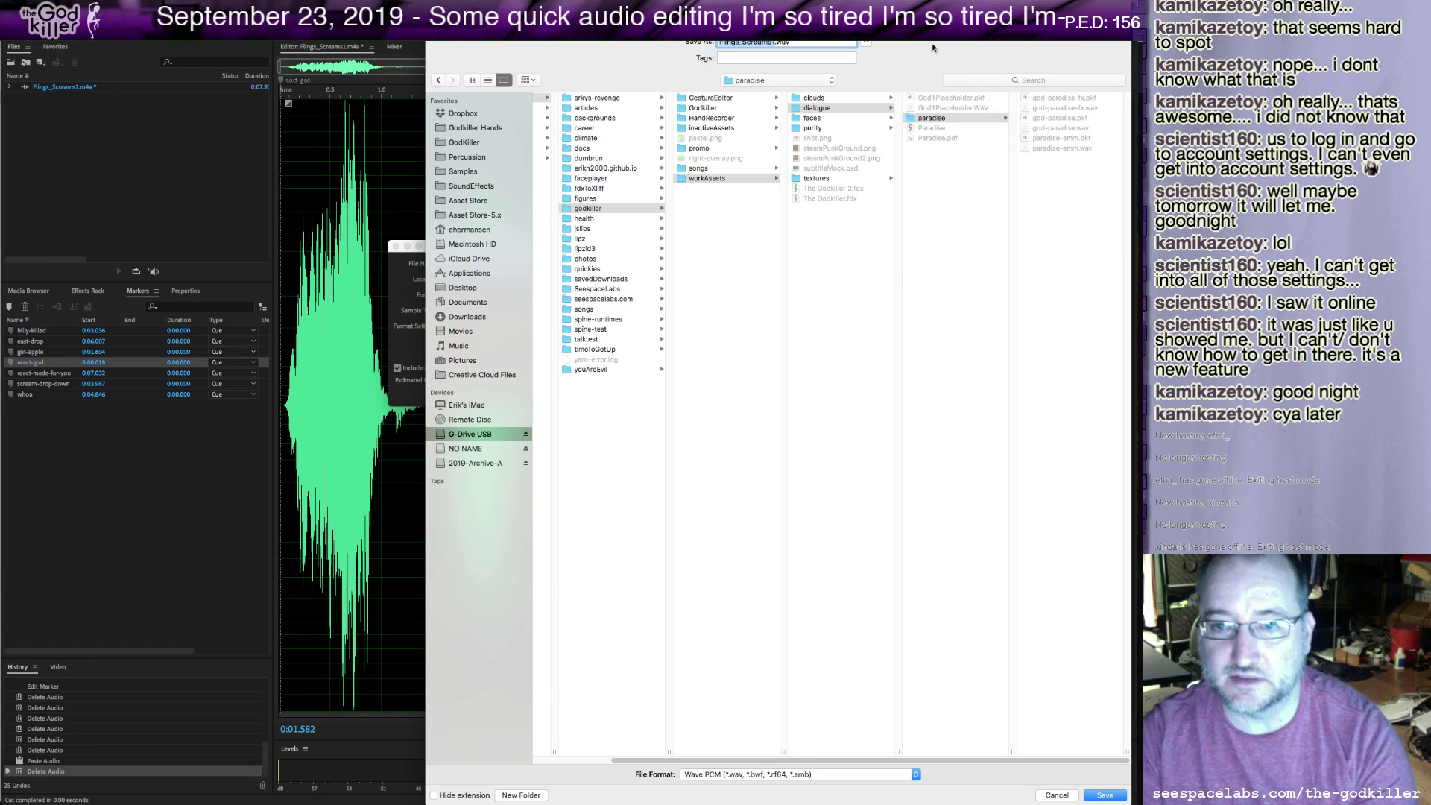
{"action": "type", "text": "e"}
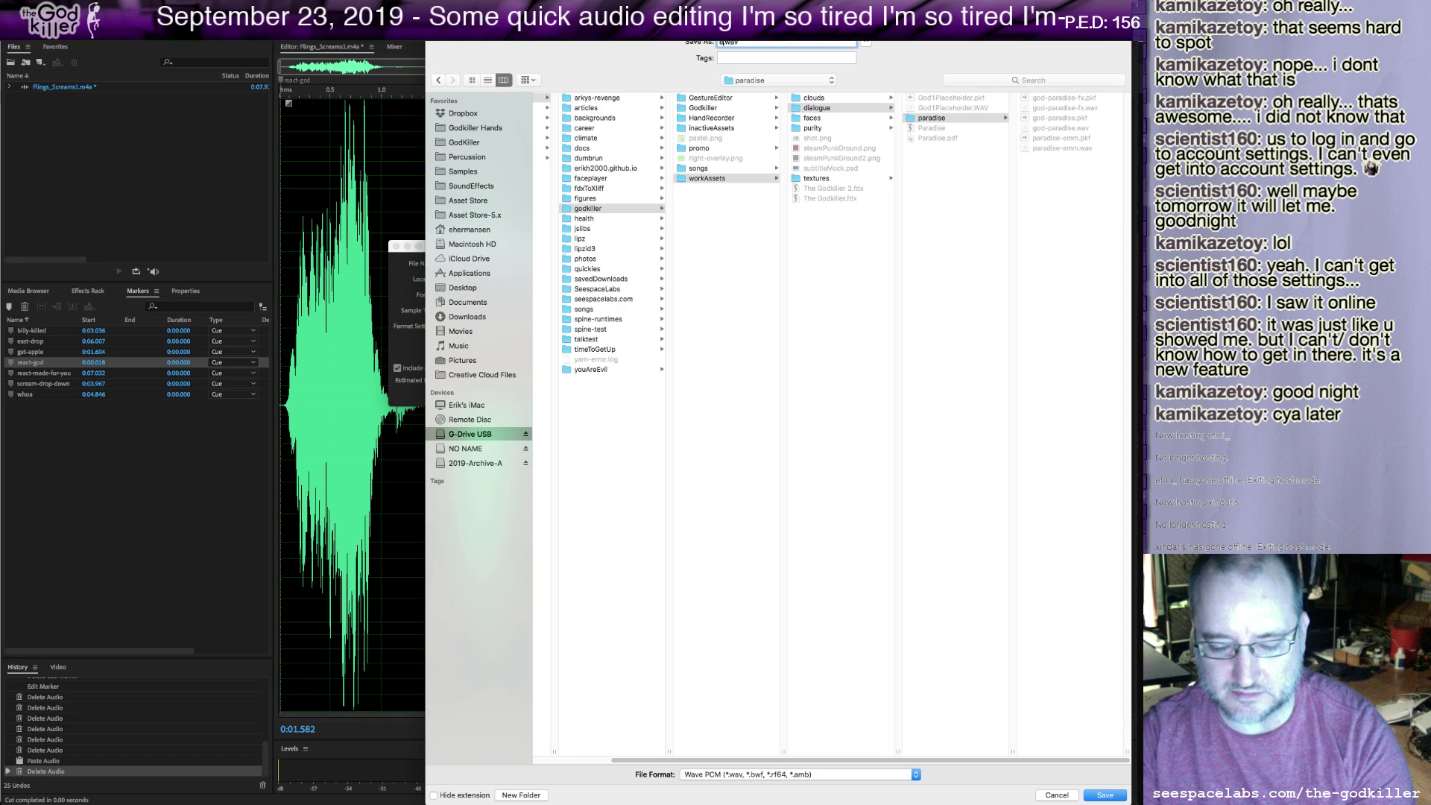
{"action": "type", "text": "mm-screams"}
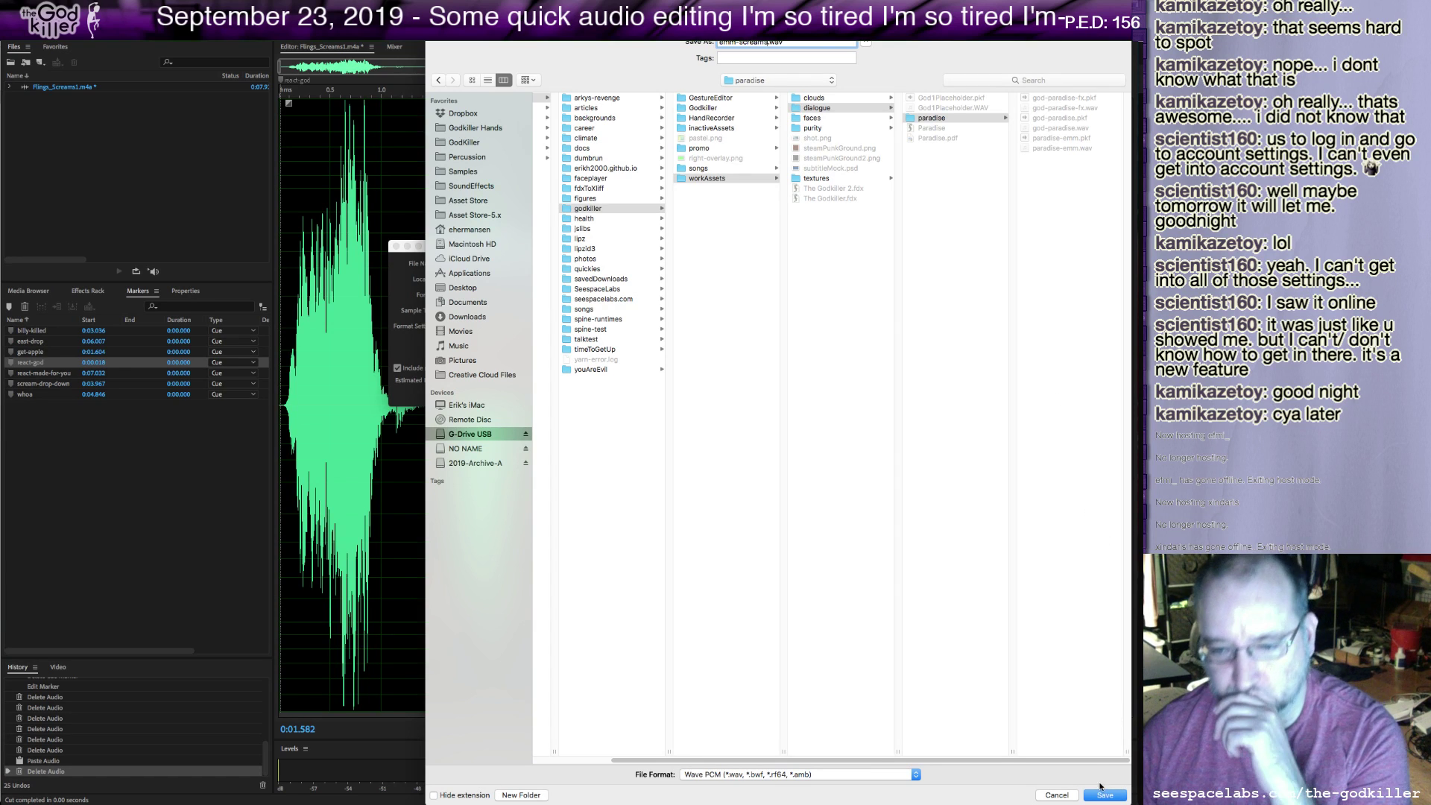
{"action": "left_click", "coordinate": [1101, 796]}
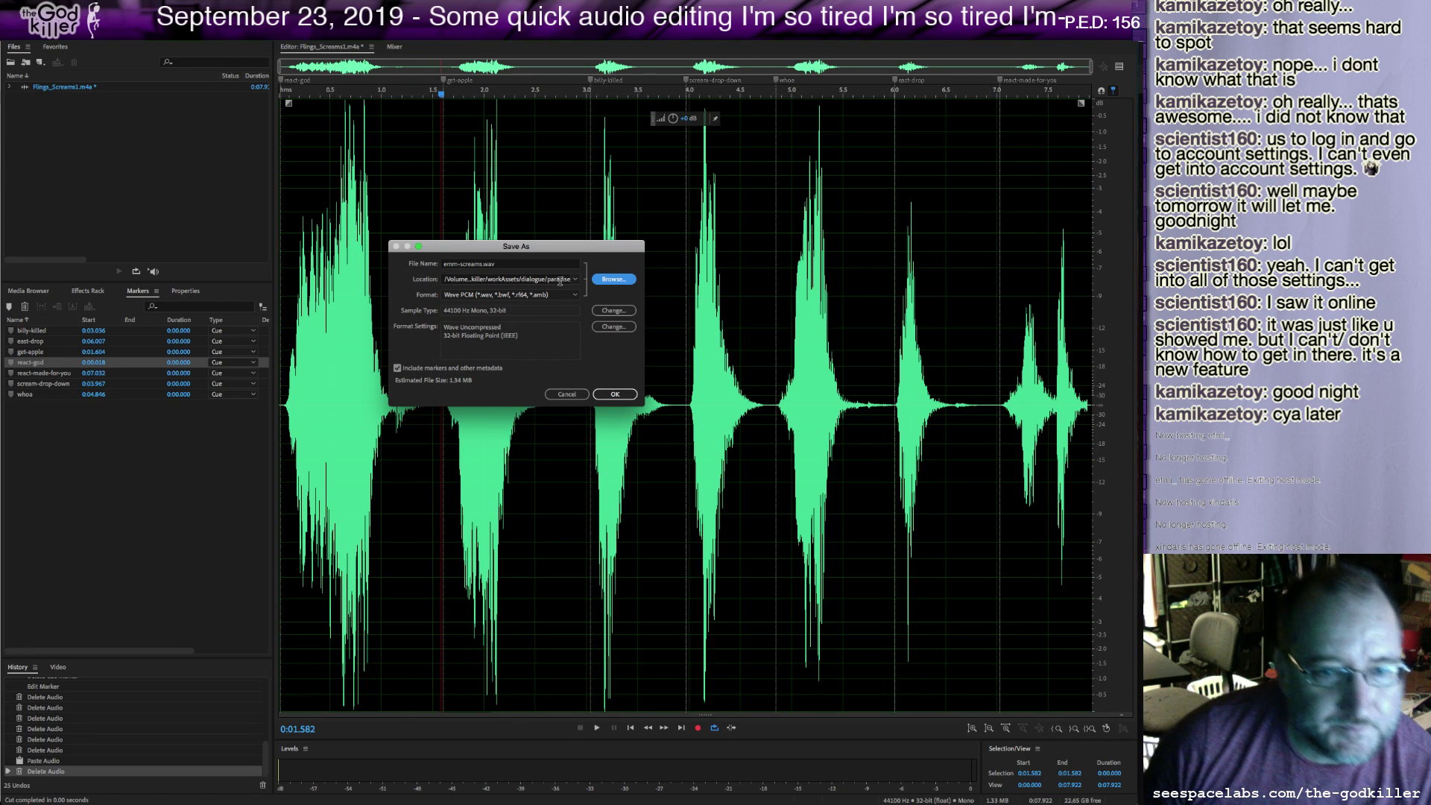
{"action": "left_click", "coordinate": [621, 395]}
{"action": "left_click", "coordinate": [336, 362]}
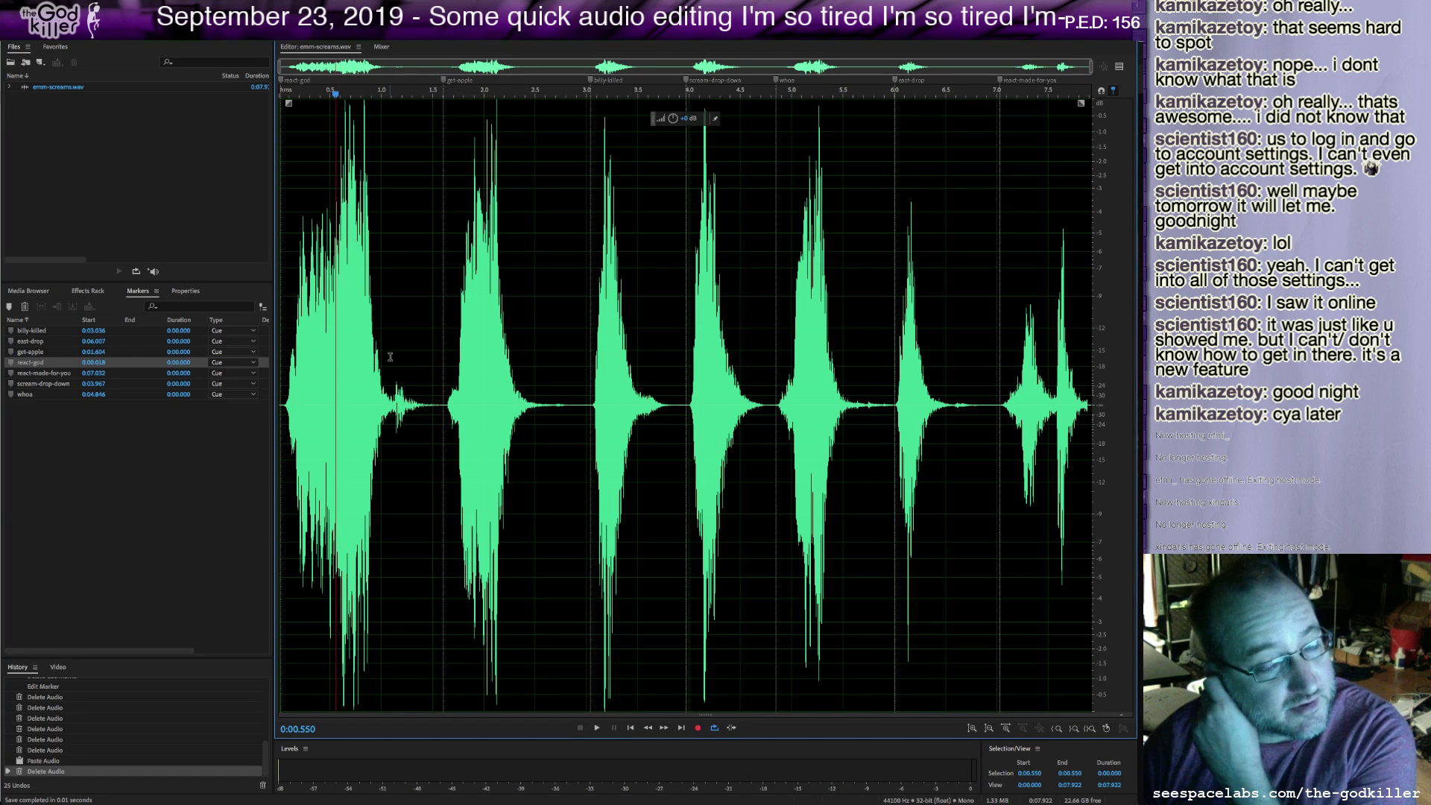
Open paradise-emm.wav from the paradise folder and play a section from about 14.6 s to 19 s as a loudness reference.
{"action": "left_click", "coordinate": [119, 7]}
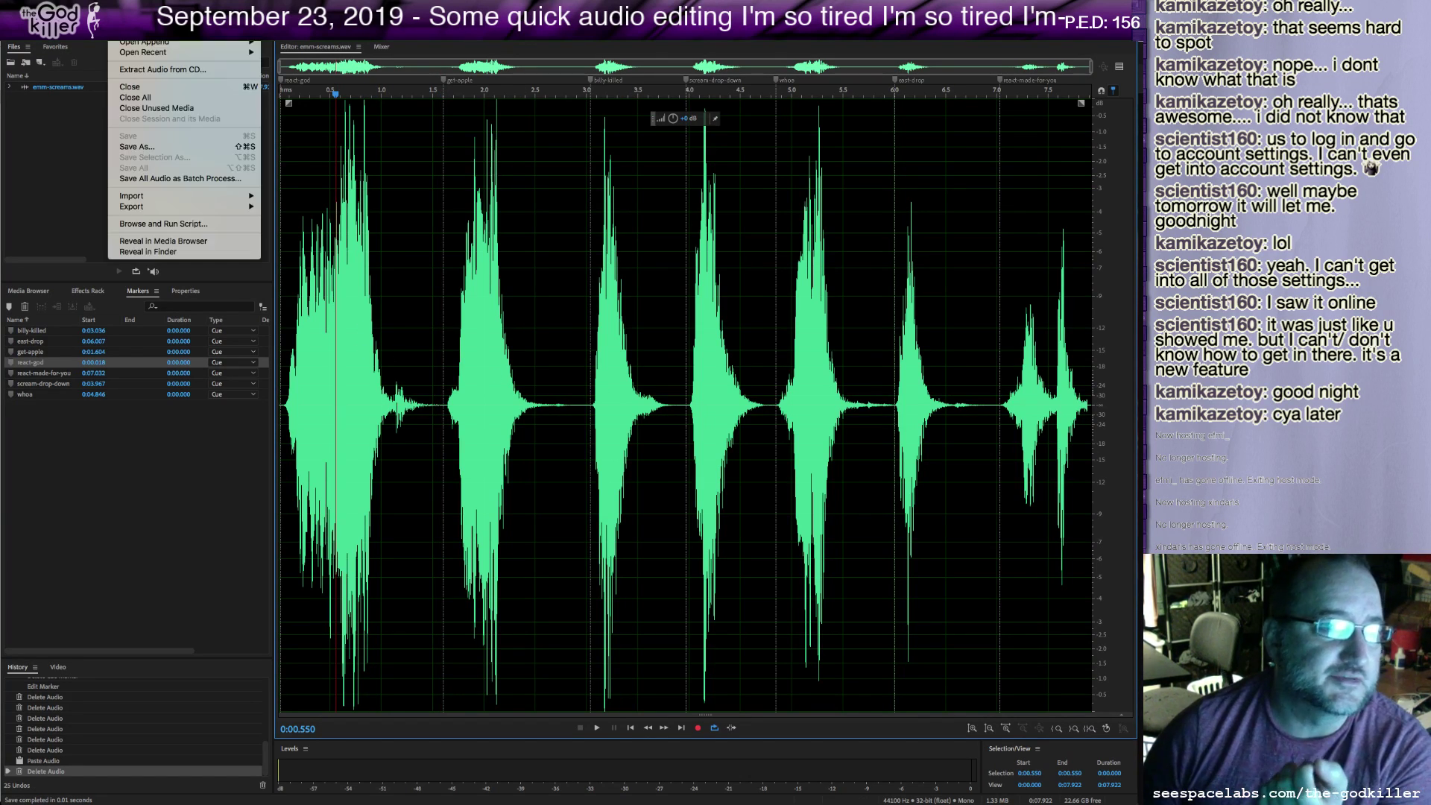
{"action": "left_click", "coordinate": [137, 30]}
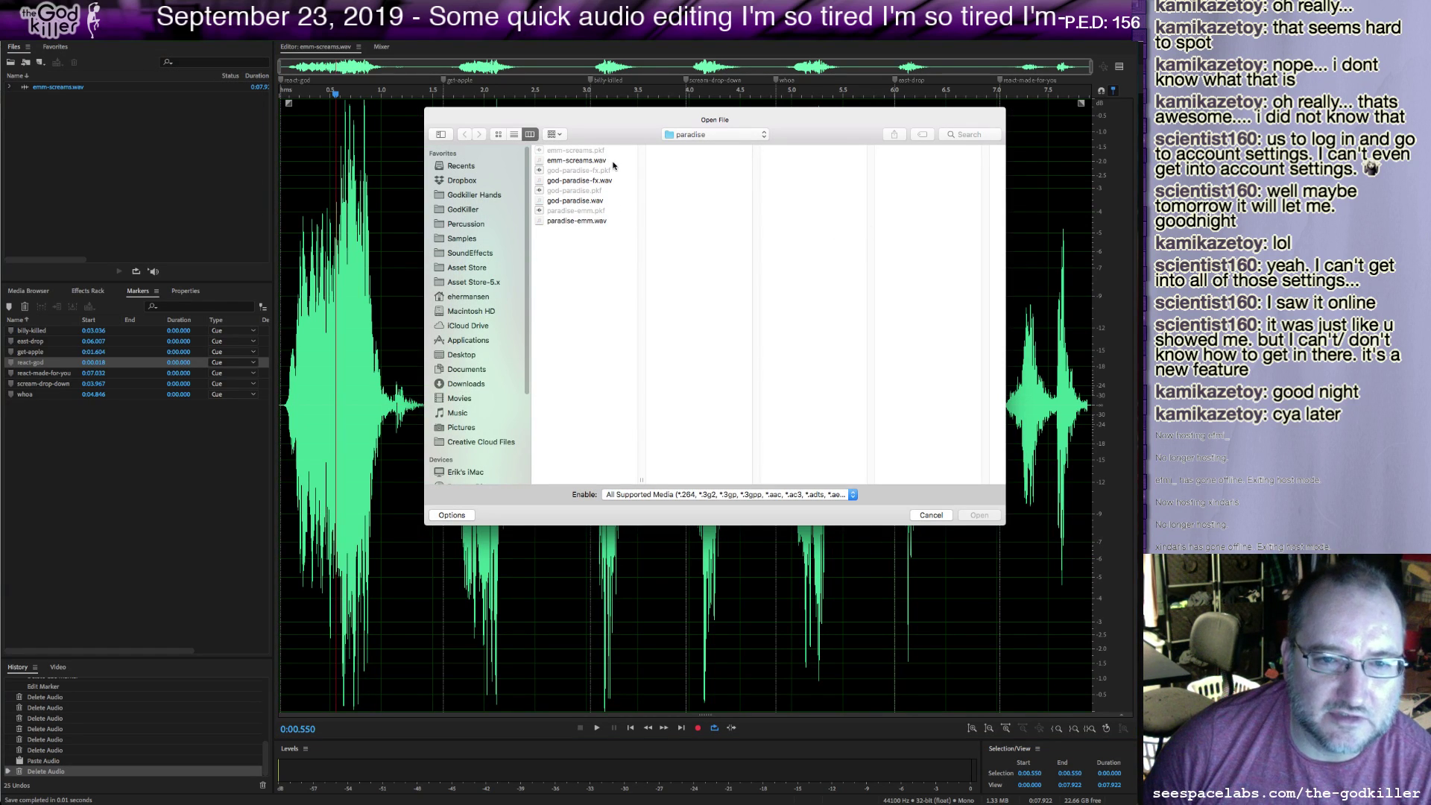
{"action": "left_click", "coordinate": [587, 221]}
{"action": "left_click", "coordinate": [980, 515]}
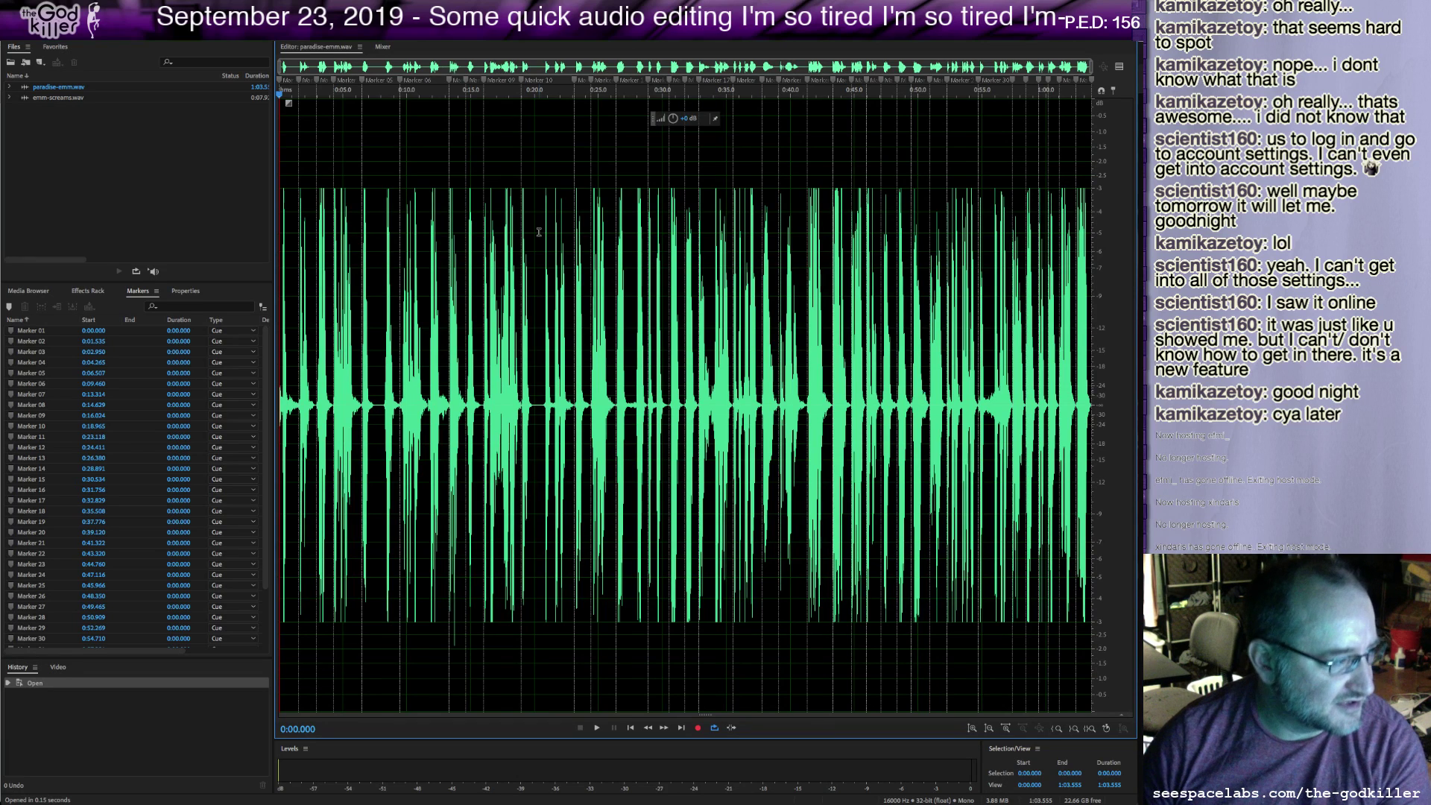
{"action": "left_click", "coordinate": [465, 288]}
{"action": "key", "text": "space"}
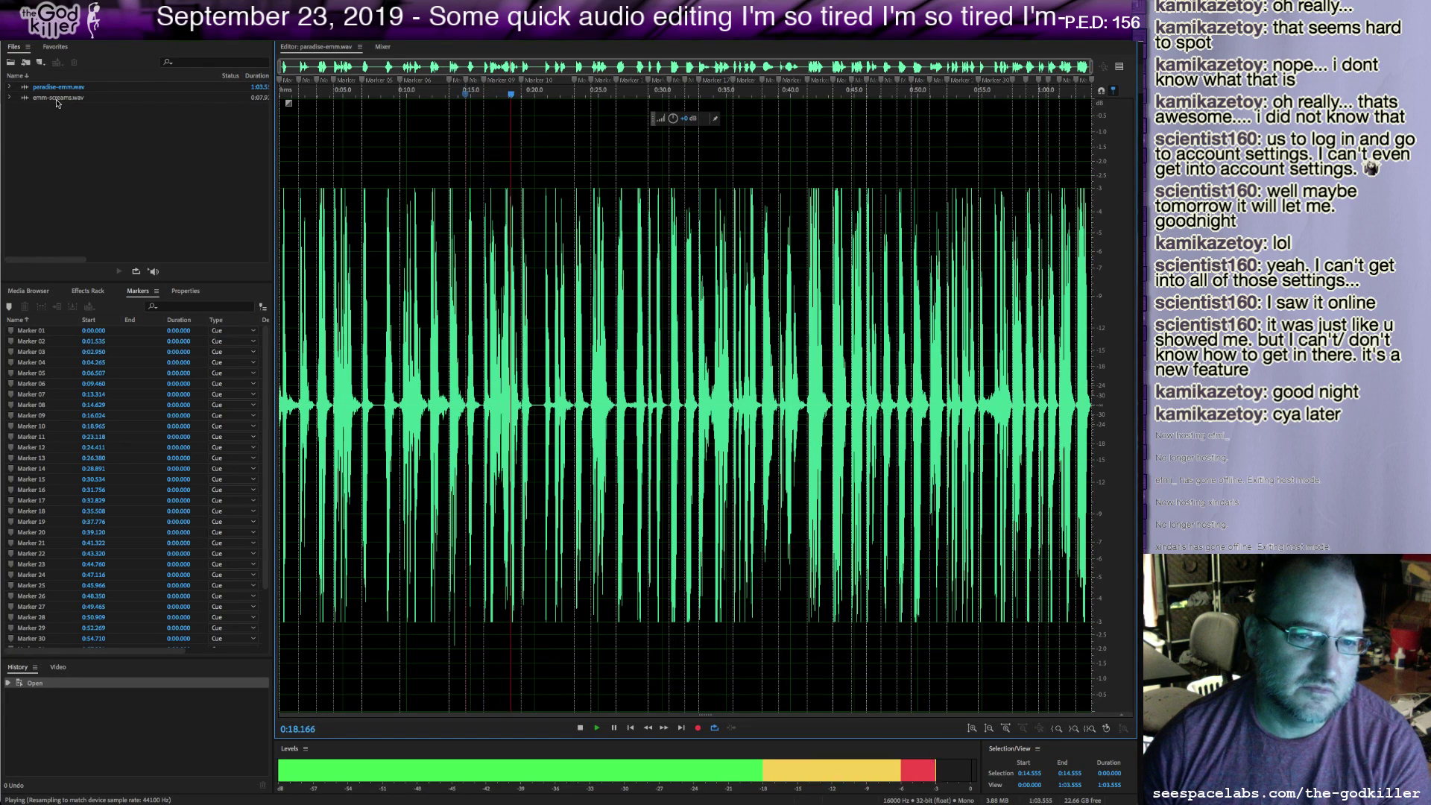
{"action": "key", "text": "space"}
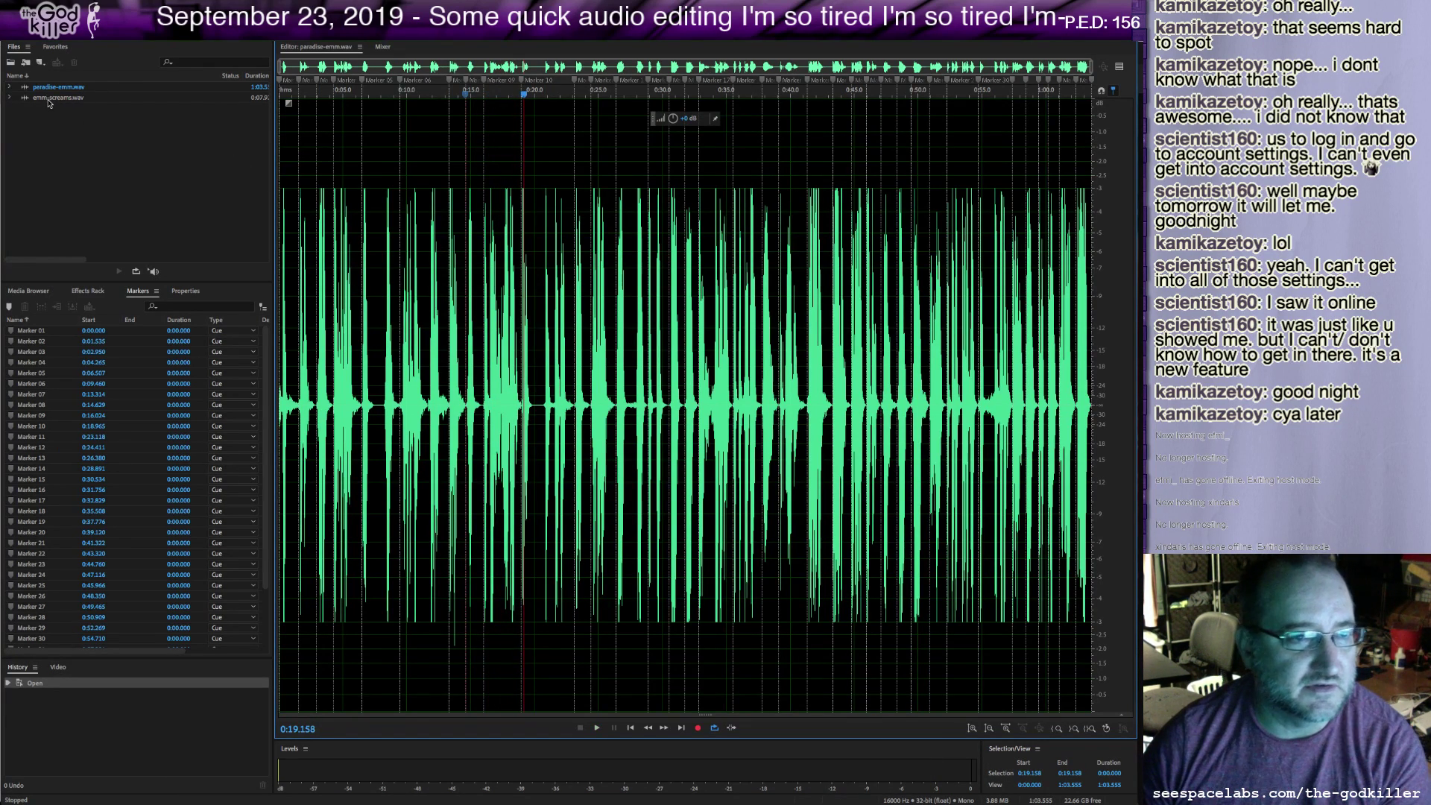
Return to emm-screams.wav and play it from the get-apple marker to compare its loudness with the reference dialogue.
{"action": "double_click", "coordinate": [50, 99]}
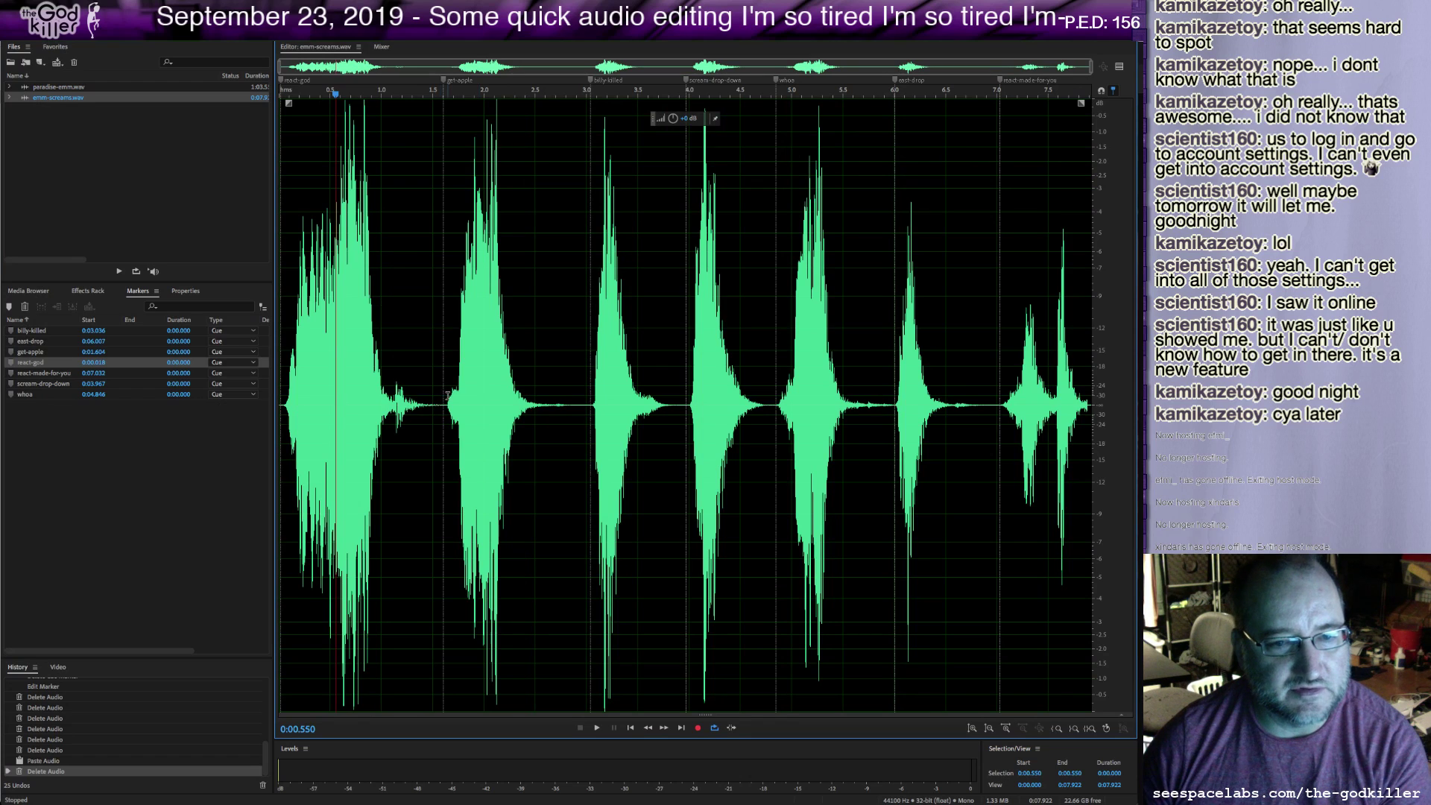
{"action": "left_click", "coordinate": [447, 396]}
{"action": "key", "text": "space"}
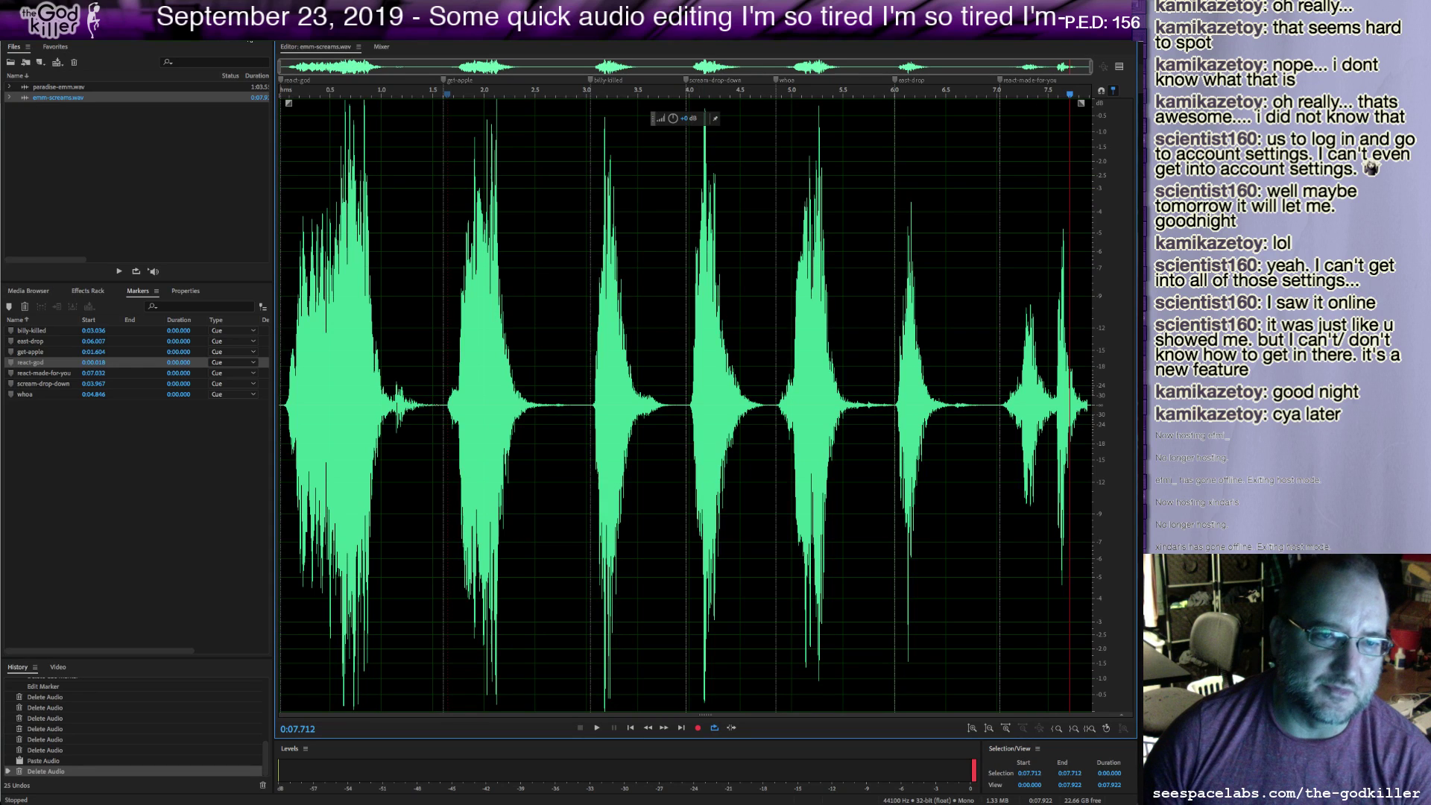
Apply the Hard Limiter to the entire emm-screams.wav recording.
{"action": "left_click", "coordinate": [253, 3]}
{"action": "mouse_move", "coordinate": [335, 136]}
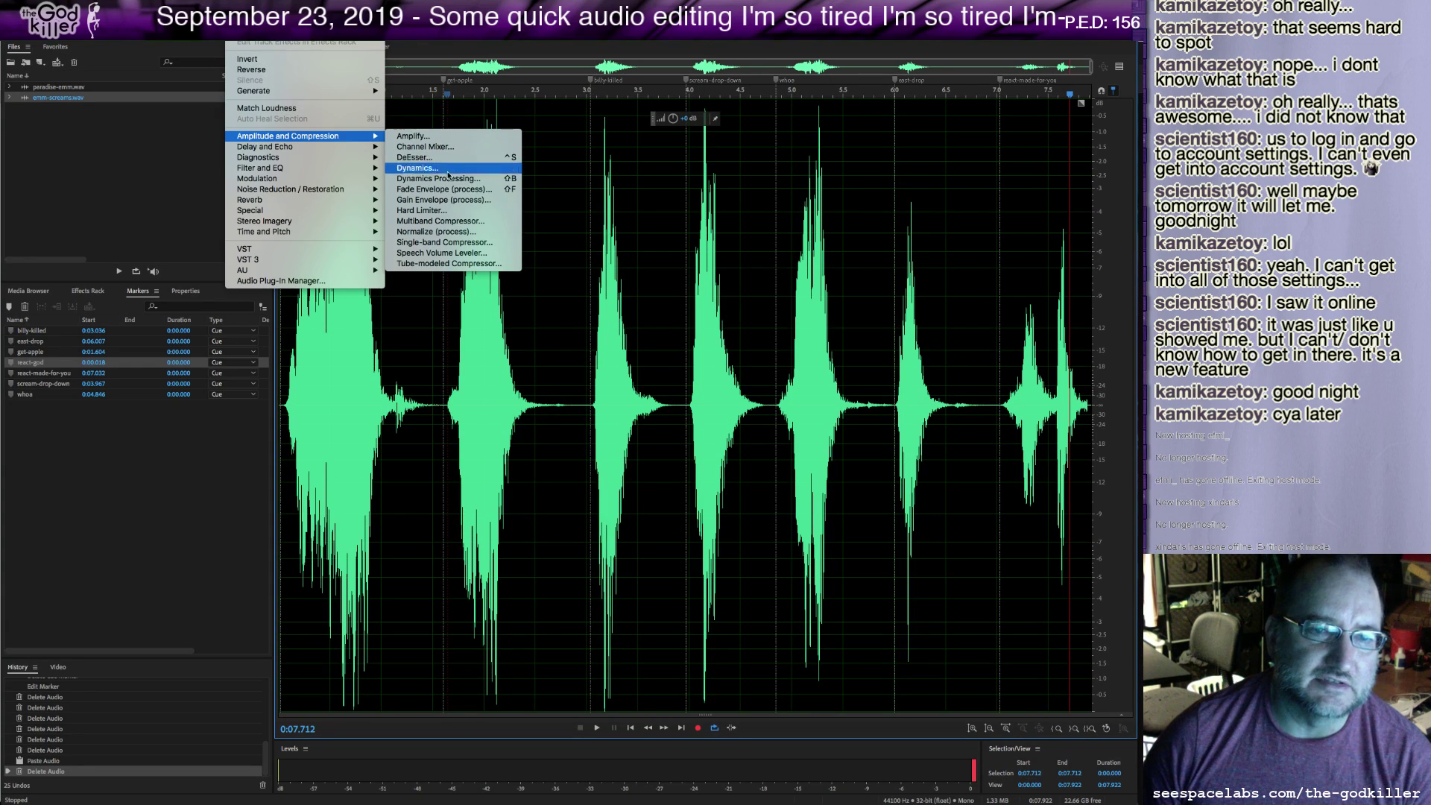
{"action": "left_click", "coordinate": [447, 211]}
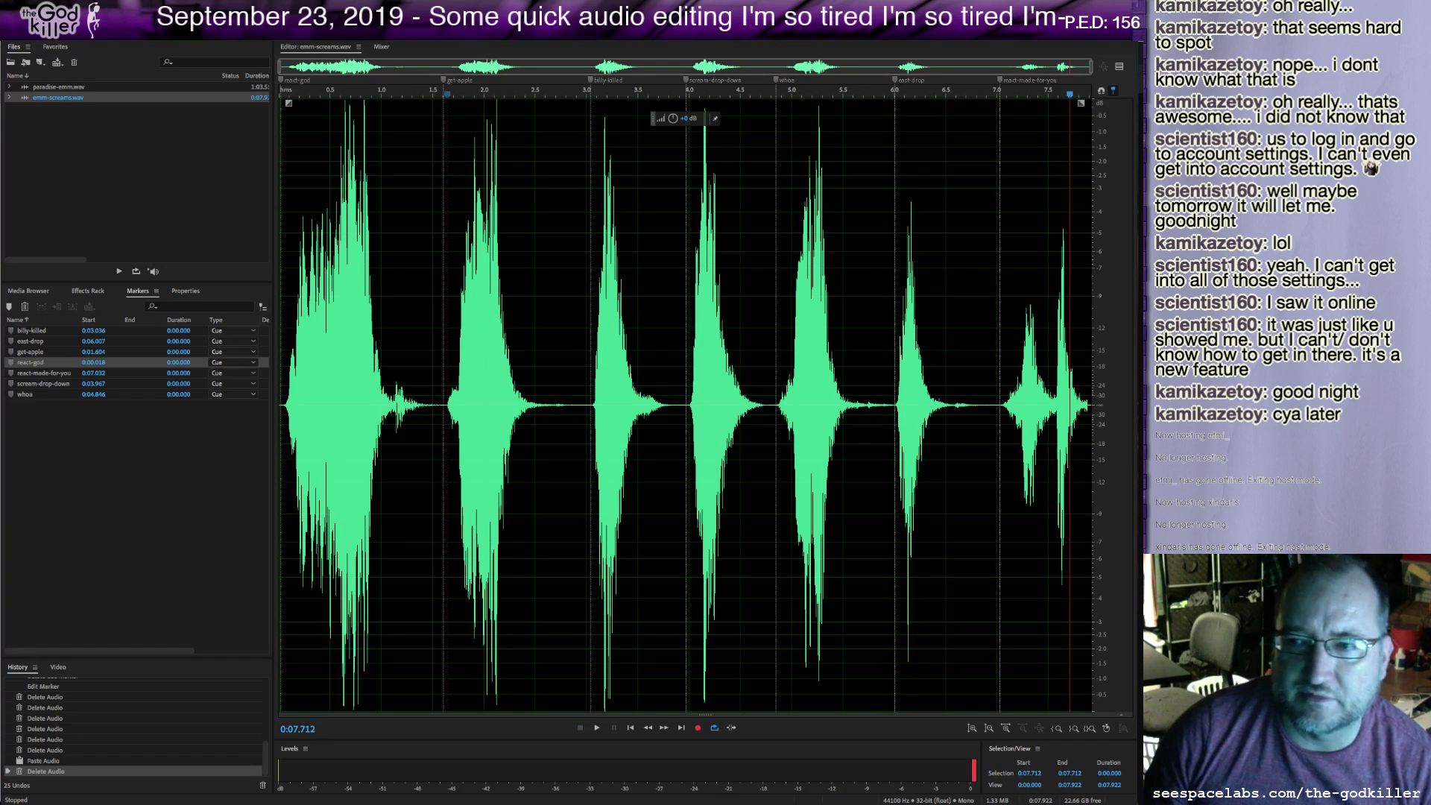
{"action": "key", "text": "super+a"}
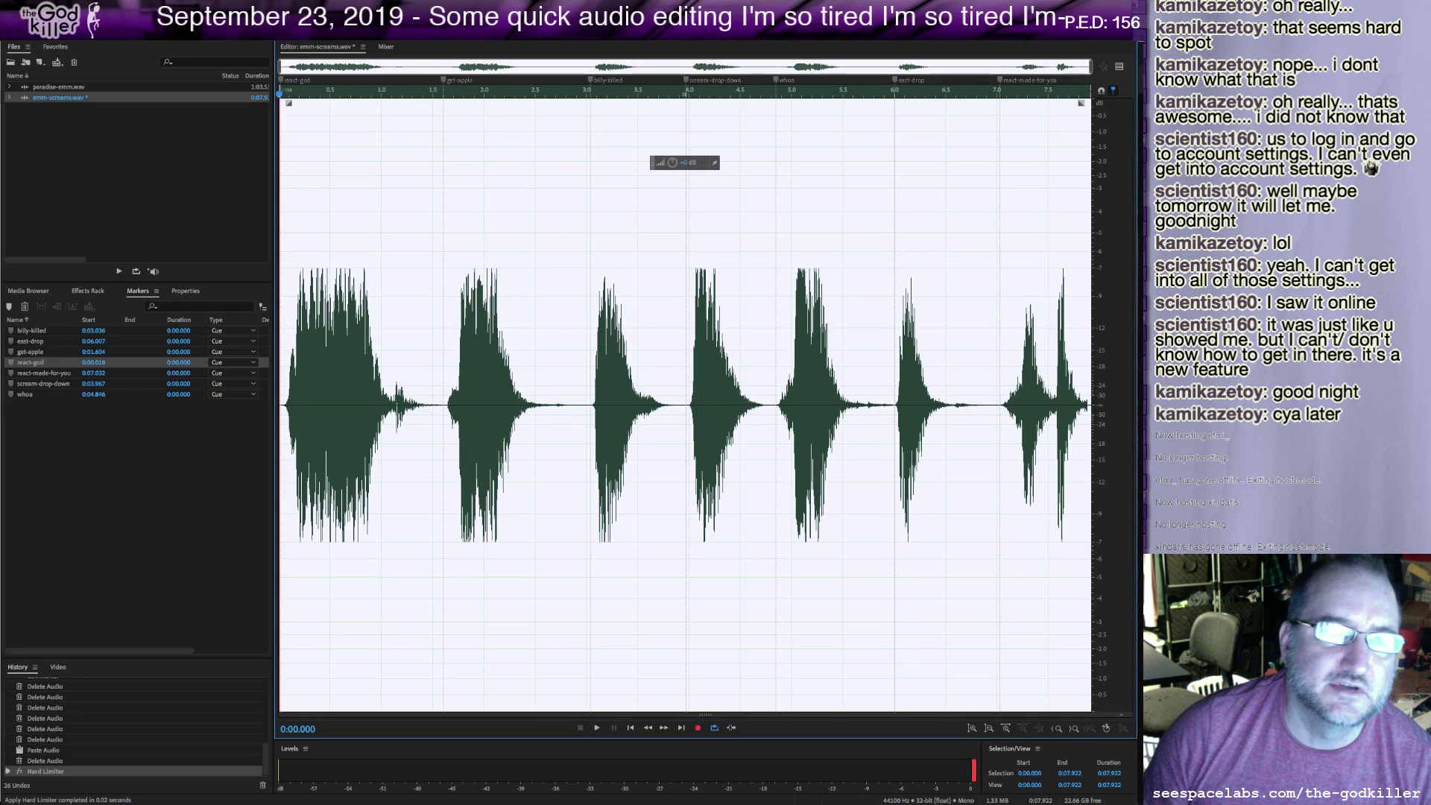
Normalize the entire emm-screams.wav recording to -3 dB.
{"action": "mouse_move", "coordinate": [351, 136]}
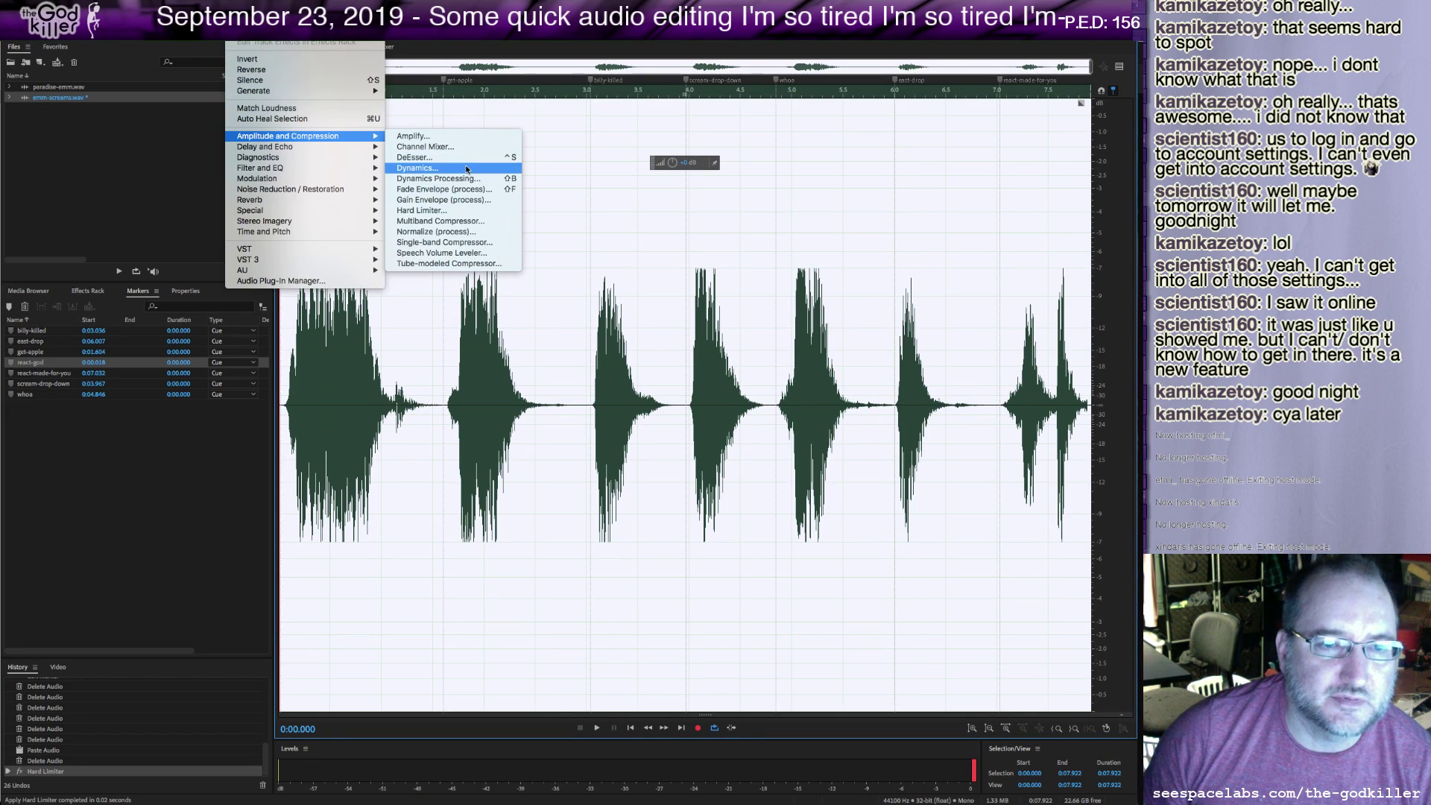
{"action": "left_click", "coordinate": [448, 231]}
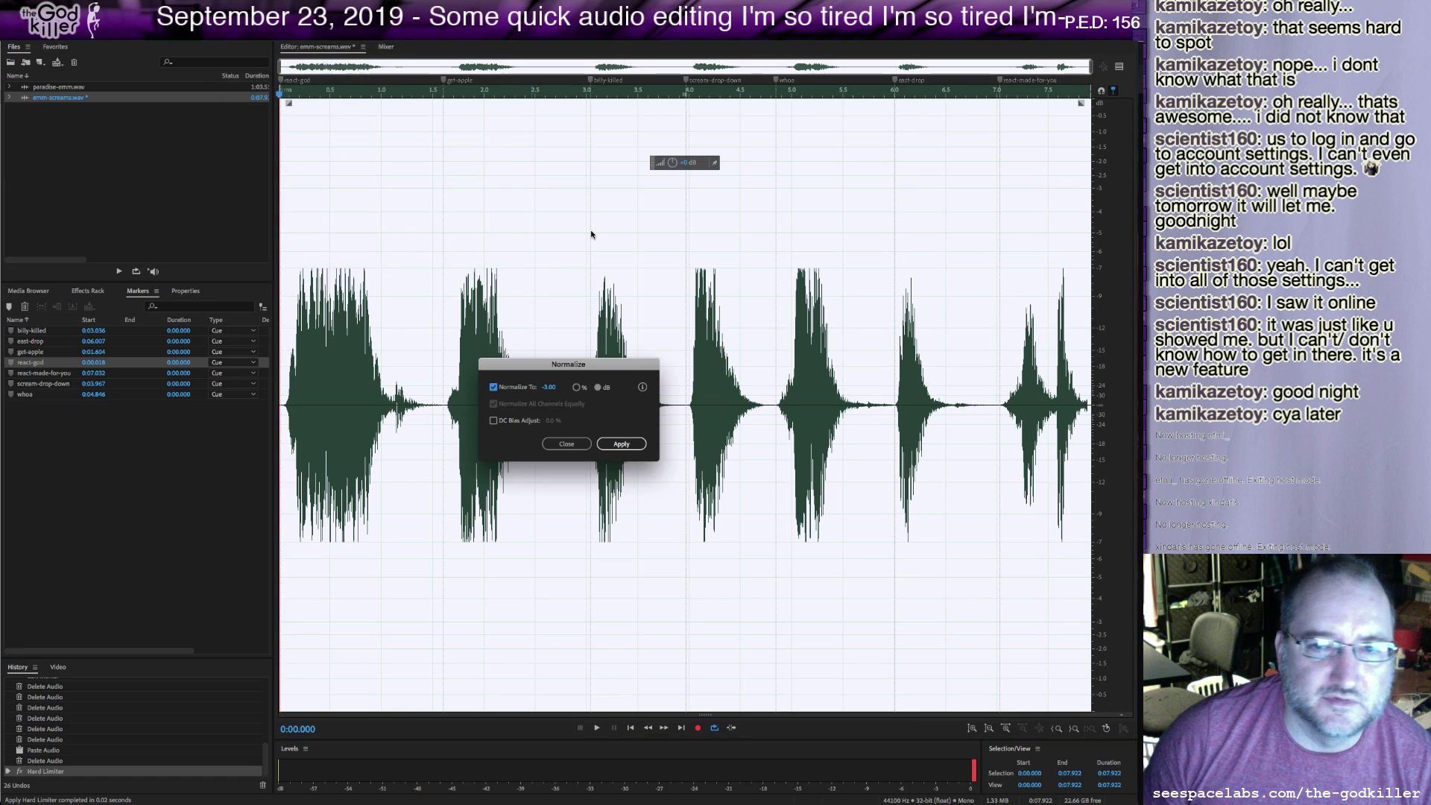
{"action": "left_click", "coordinate": [617, 445]}
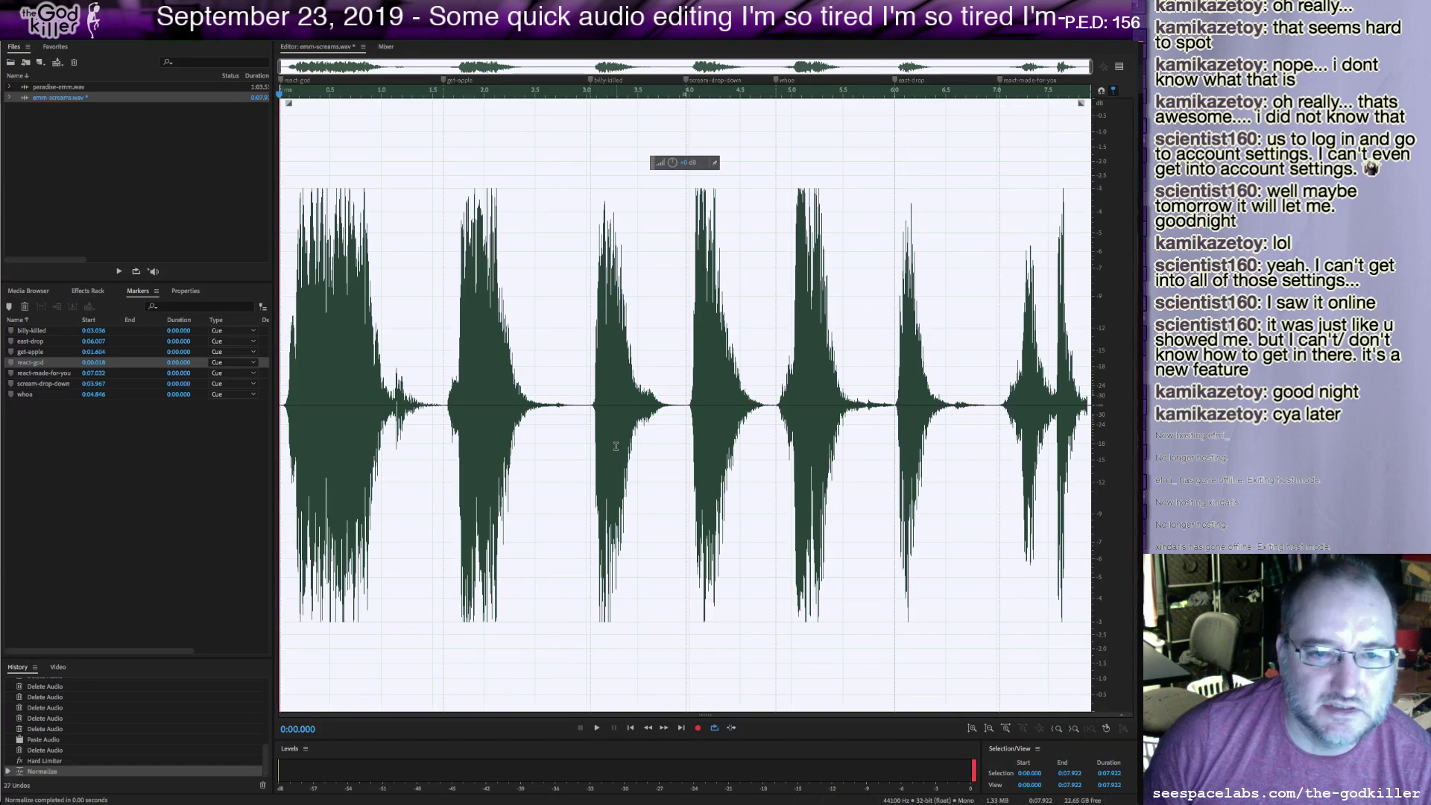
Play emm-screams.wav from the beginning and paradise-emm.wav from about 26.4 s to compare their loudness.
{"action": "left_click", "coordinate": [288, 403]}
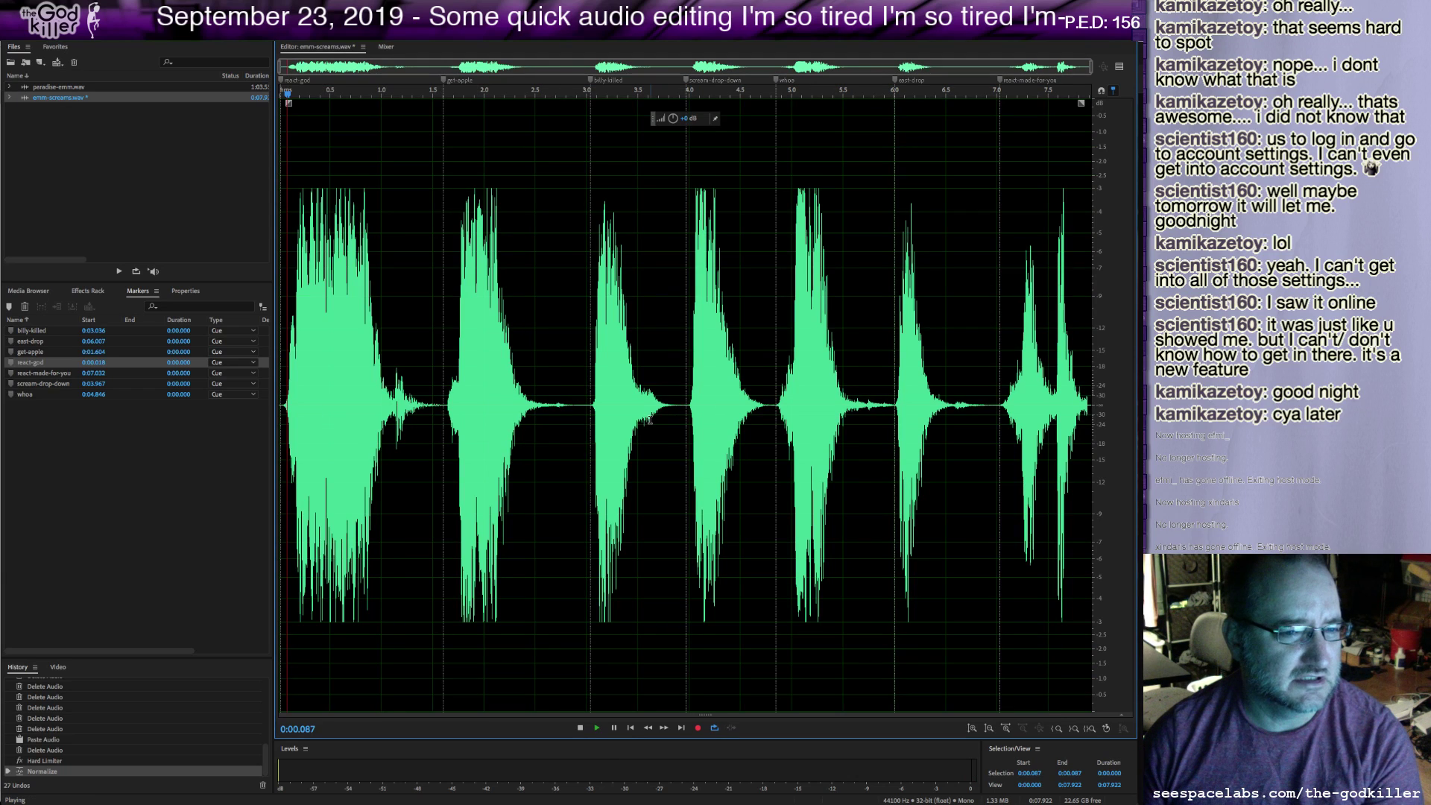
{"action": "key", "text": "space"}
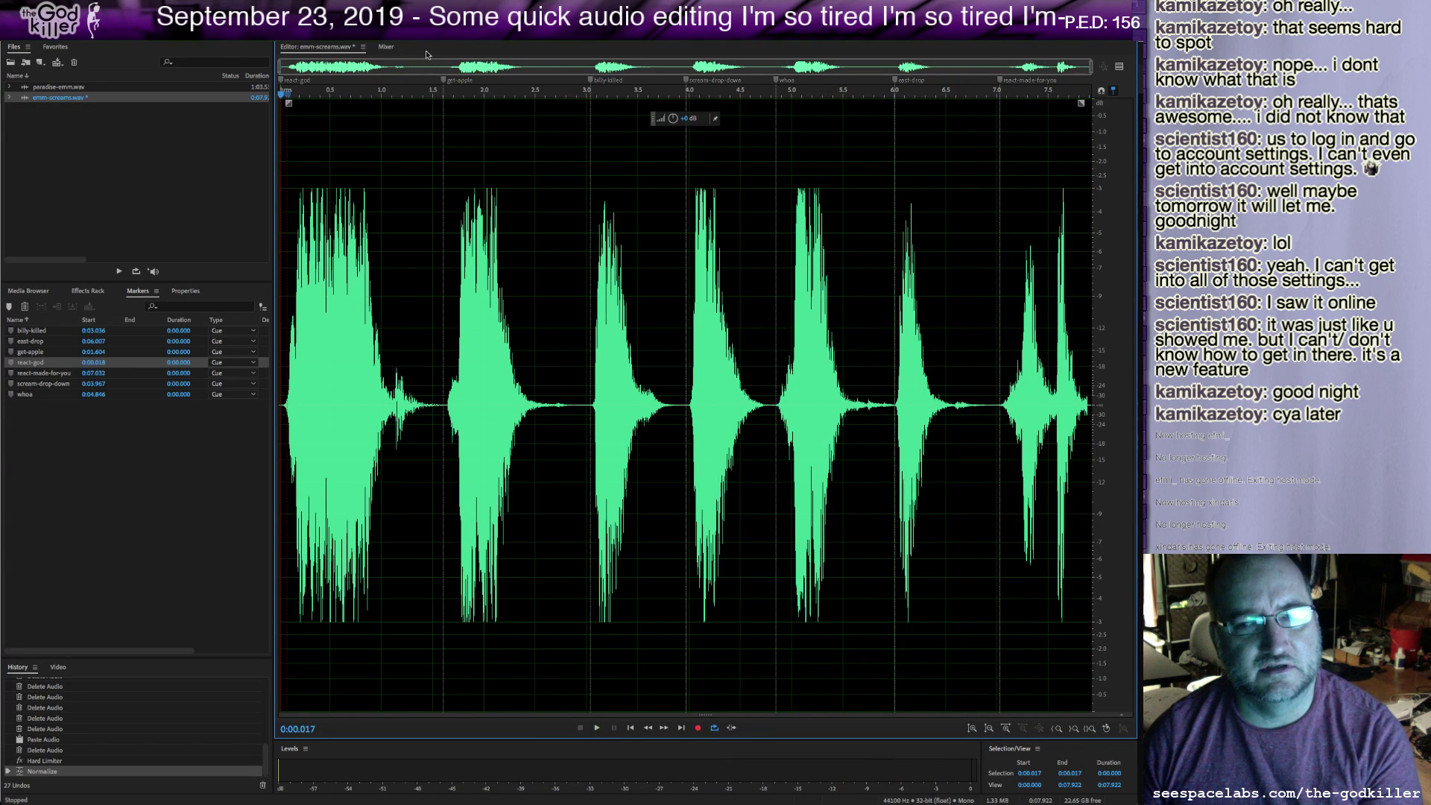
{"action": "double_click", "coordinate": [69, 88]}
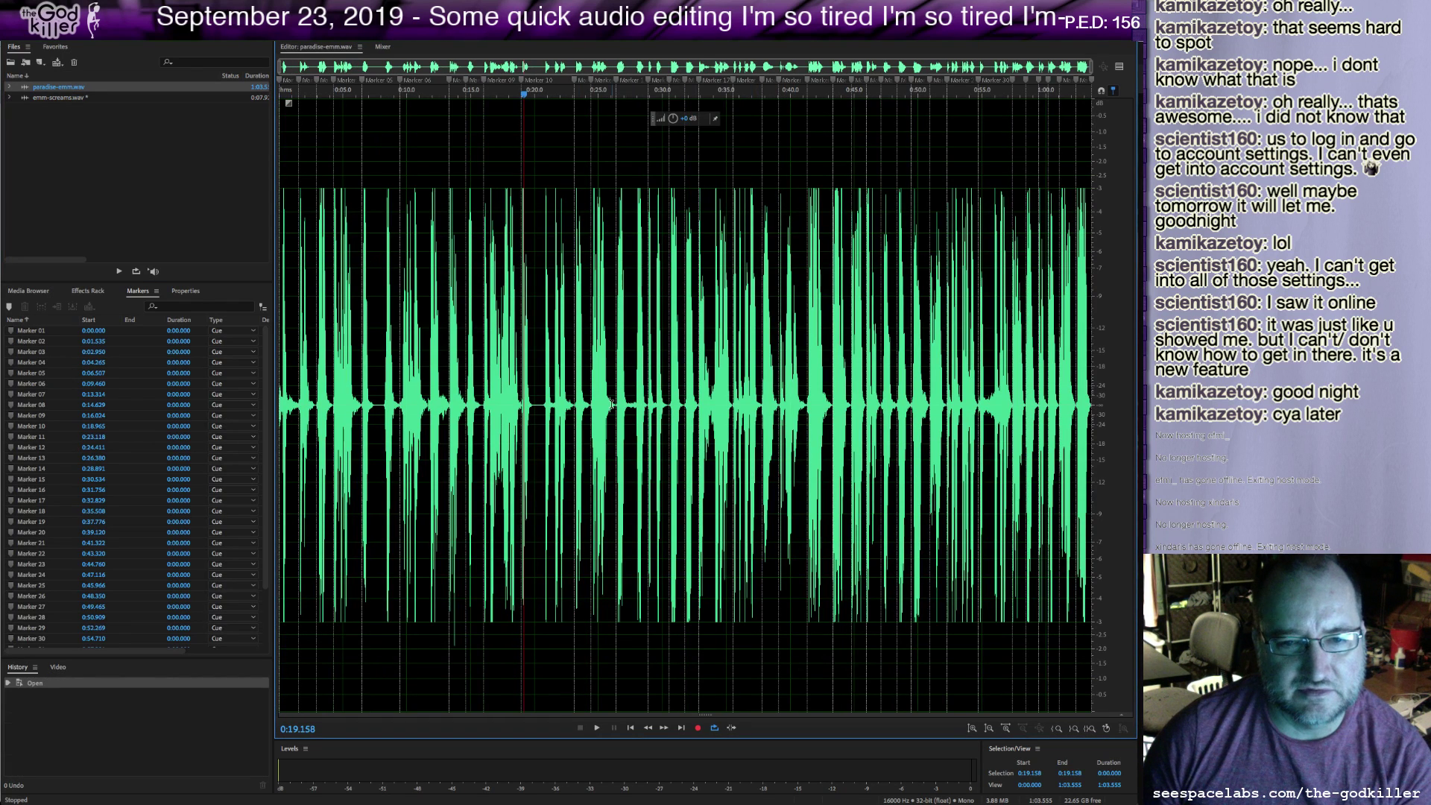
{"action": "left_click", "coordinate": [615, 407]}
{"action": "key", "text": "space"}
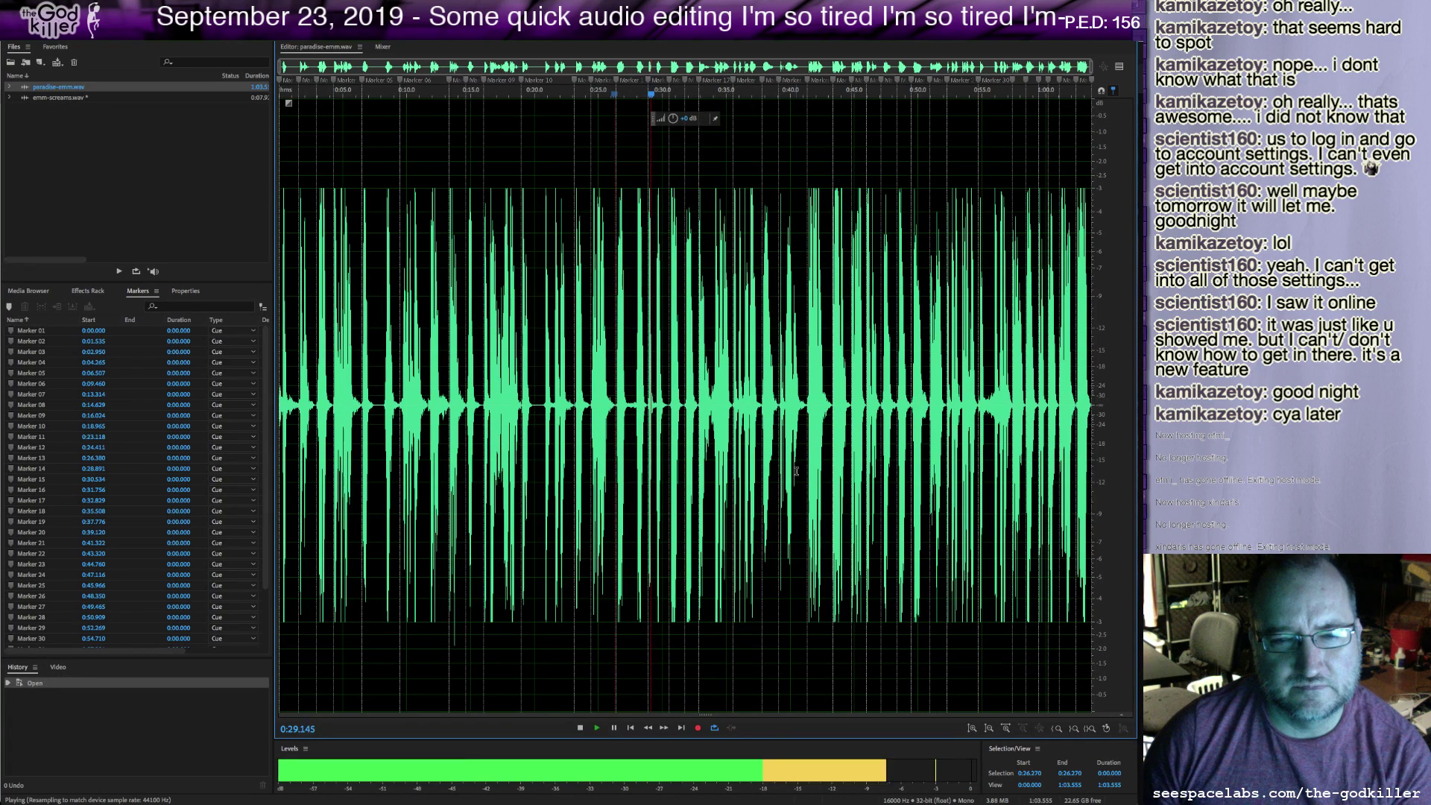
{"action": "key", "text": "space"}
Switch back to emm-screams.wav and listen to the get-apple scream up to just past the billy-killed marker.
{"action": "left_click", "coordinate": [69, 98]}
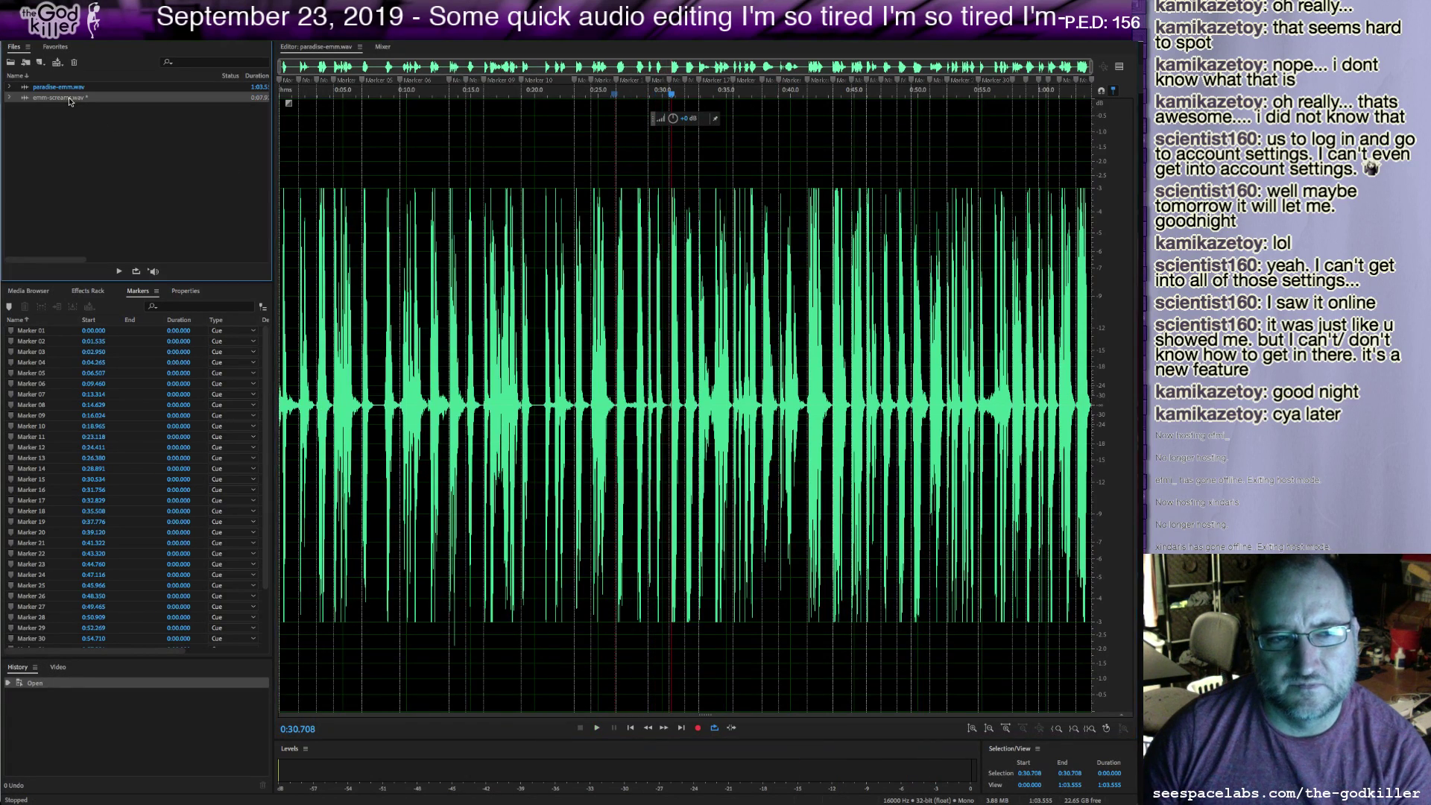
{"action": "double_click", "coordinate": [71, 98]}
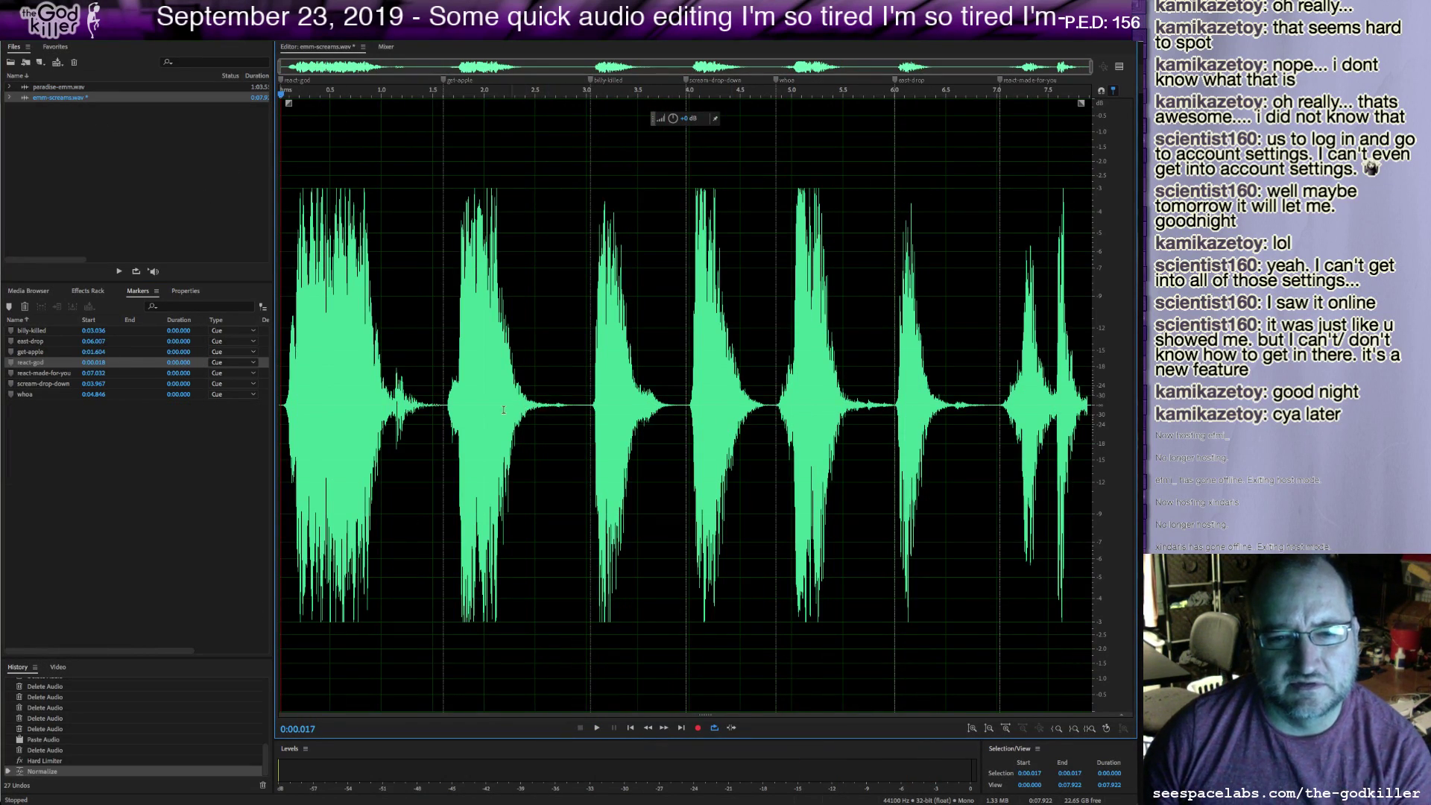
{"action": "left_click", "coordinate": [450, 403]}
{"action": "key", "text": "space"}
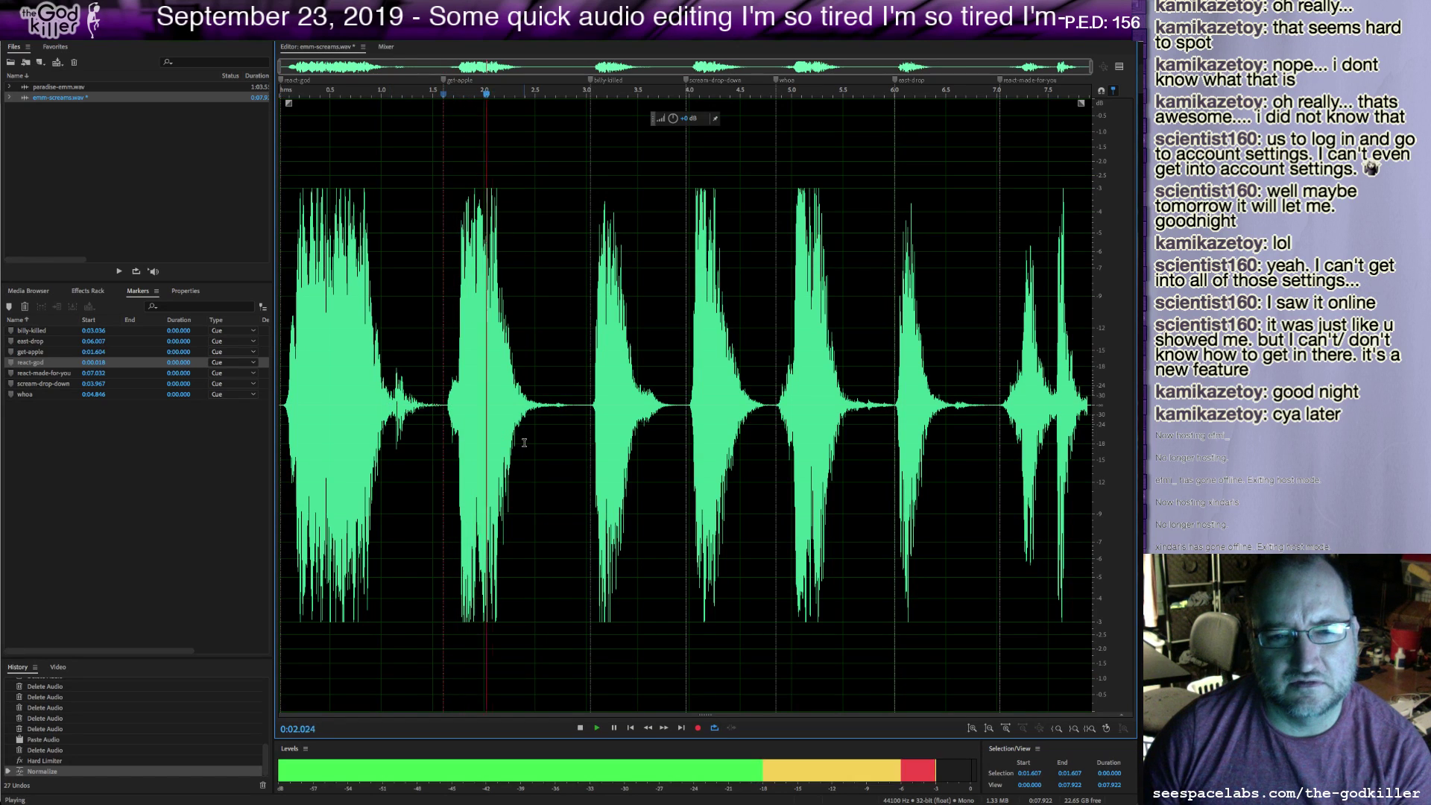
{"action": "key", "text": "space"}
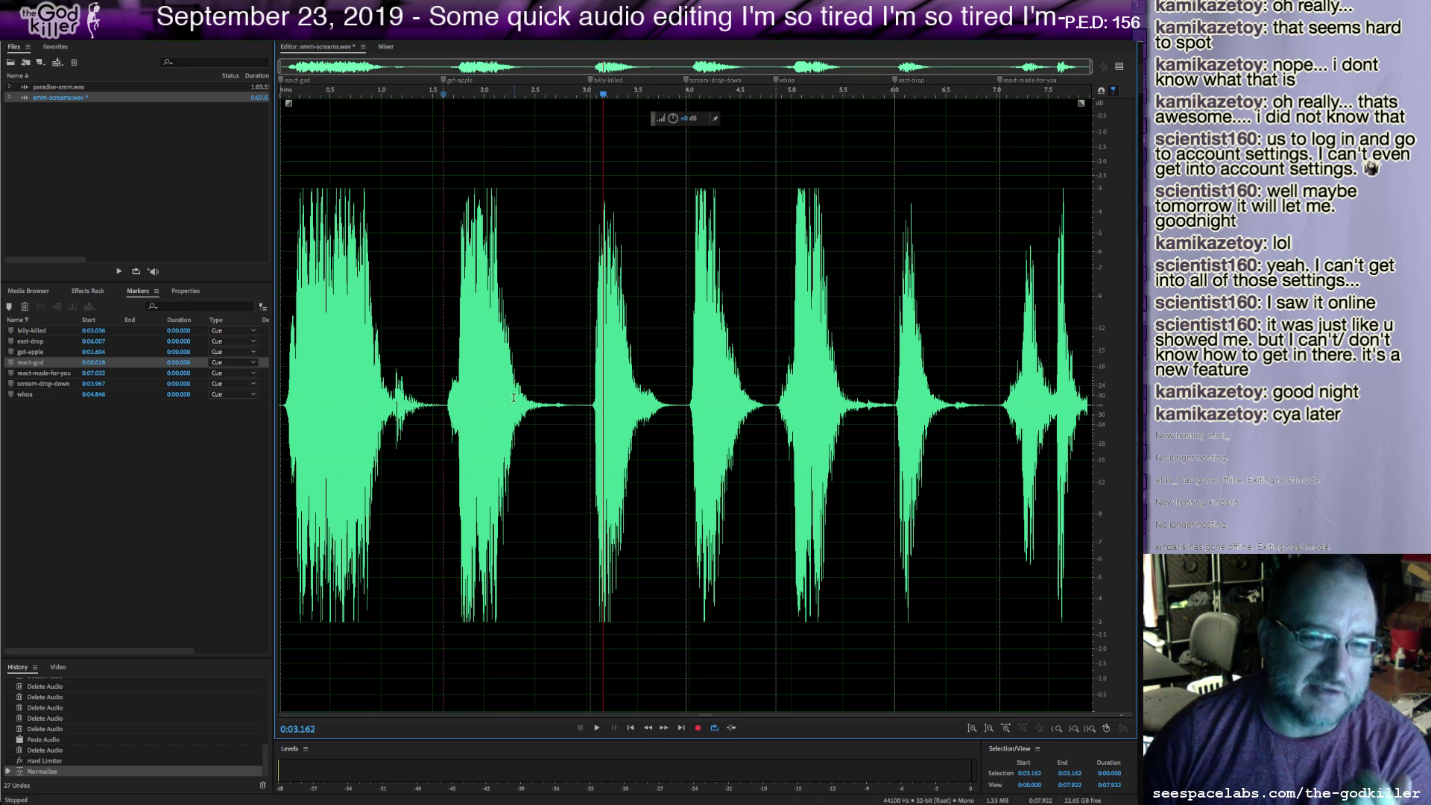
Apply the Hard Limiter to the entire emm-screams.wav recording a second time.
{"action": "left_click", "coordinate": [527, 367]}
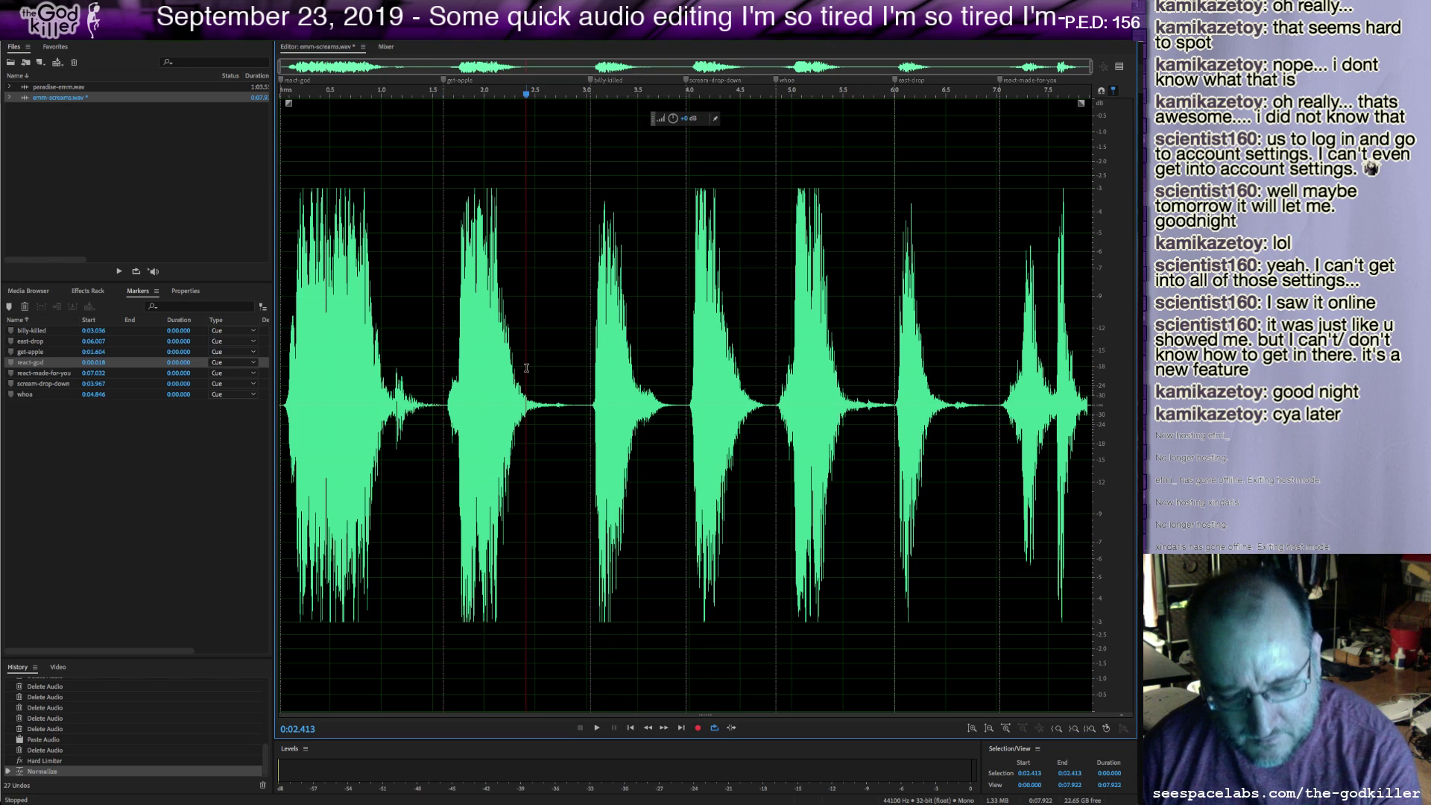
{"action": "key", "text": "ctrl+a"}
{"action": "left_click", "coordinate": [246, 33]}
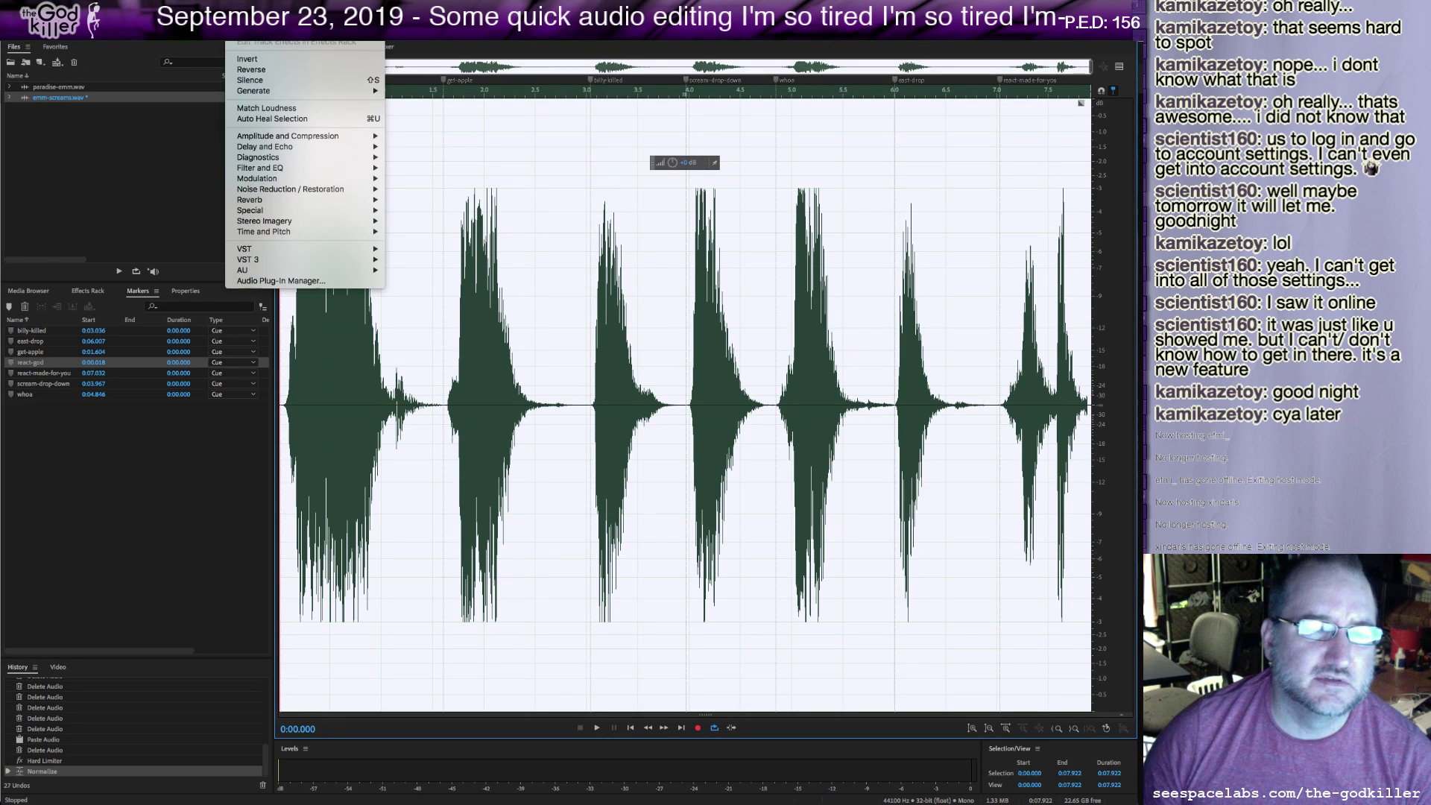
{"action": "mouse_move", "coordinate": [358, 137]}
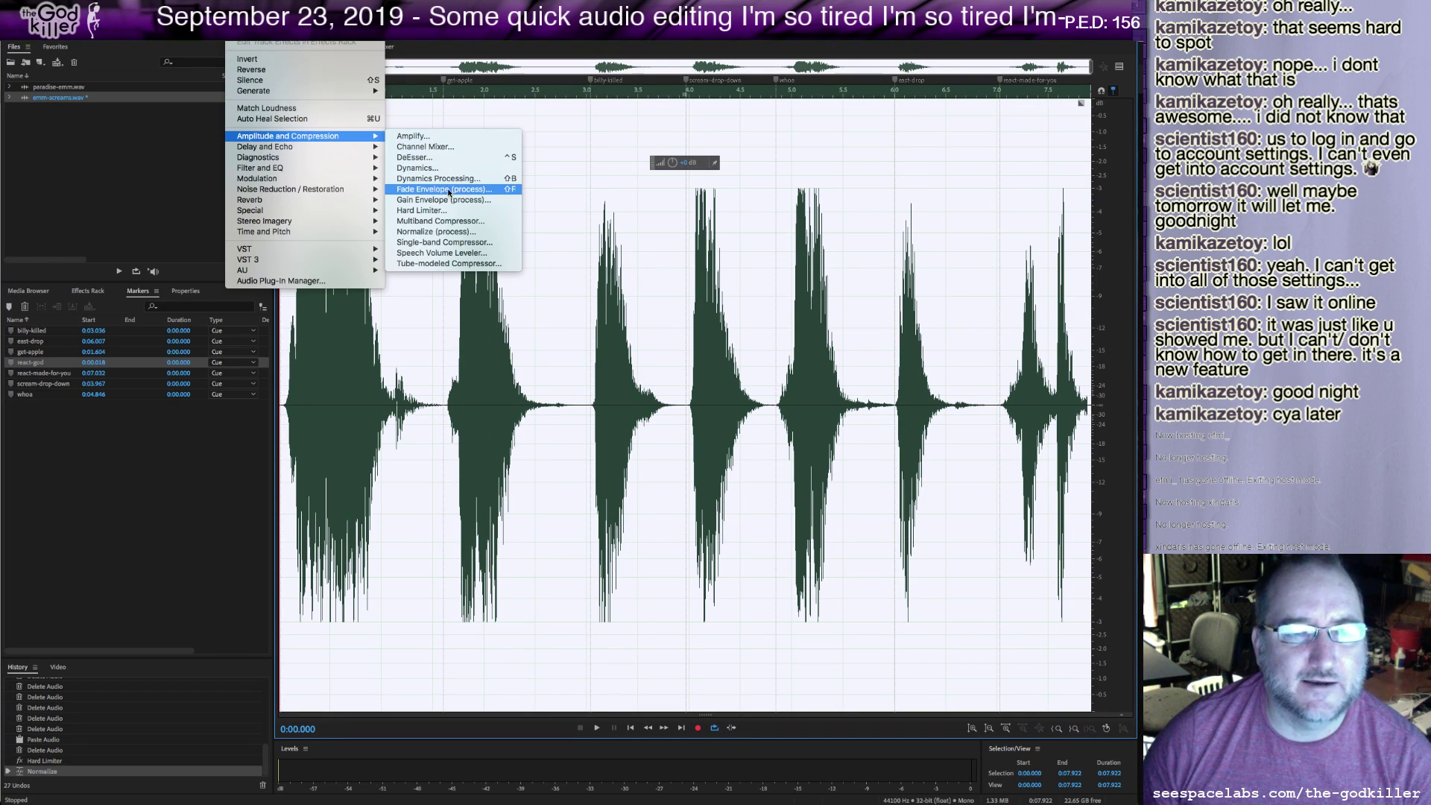
{"action": "left_click", "coordinate": [448, 212]}
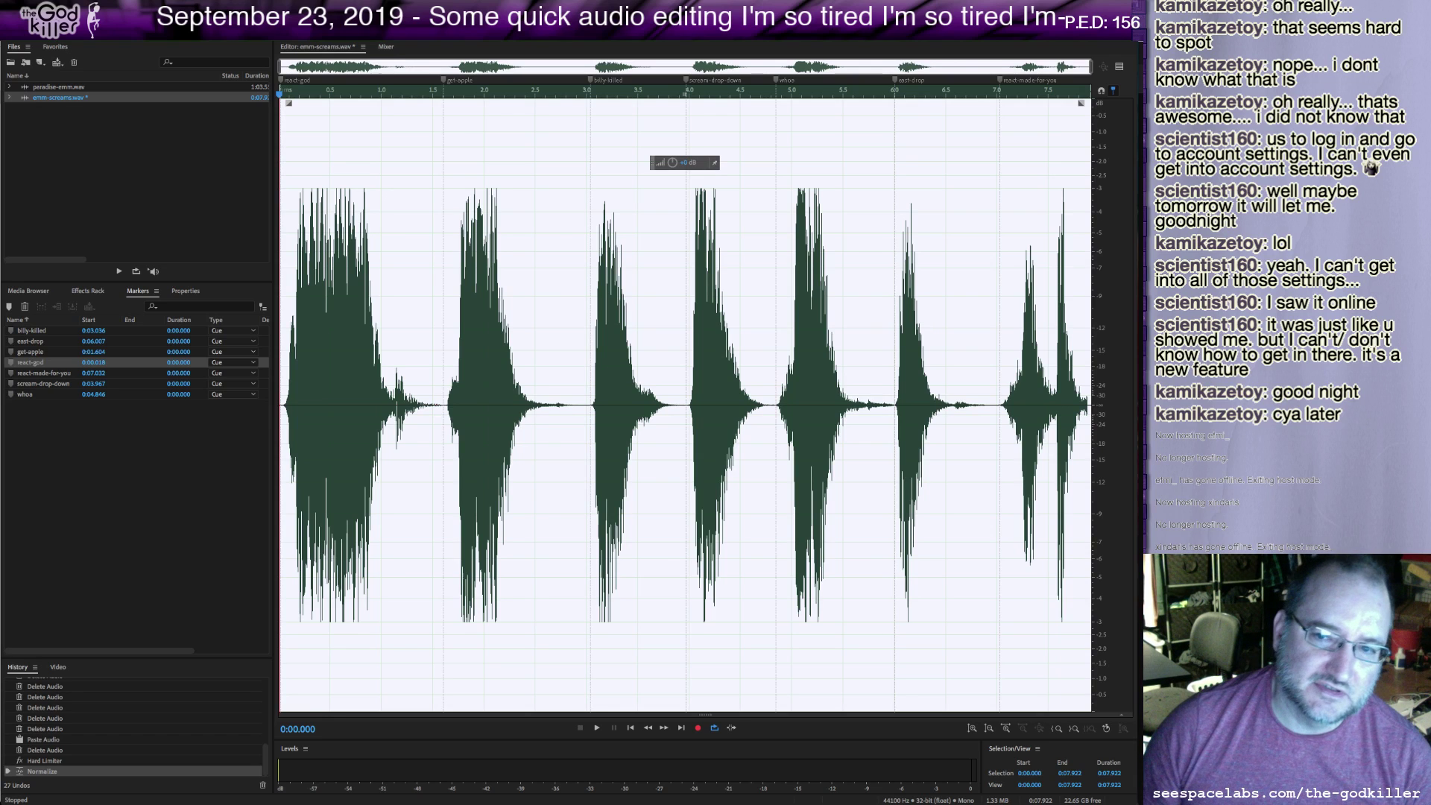
{"action": "key", "text": "ctrl+1"}
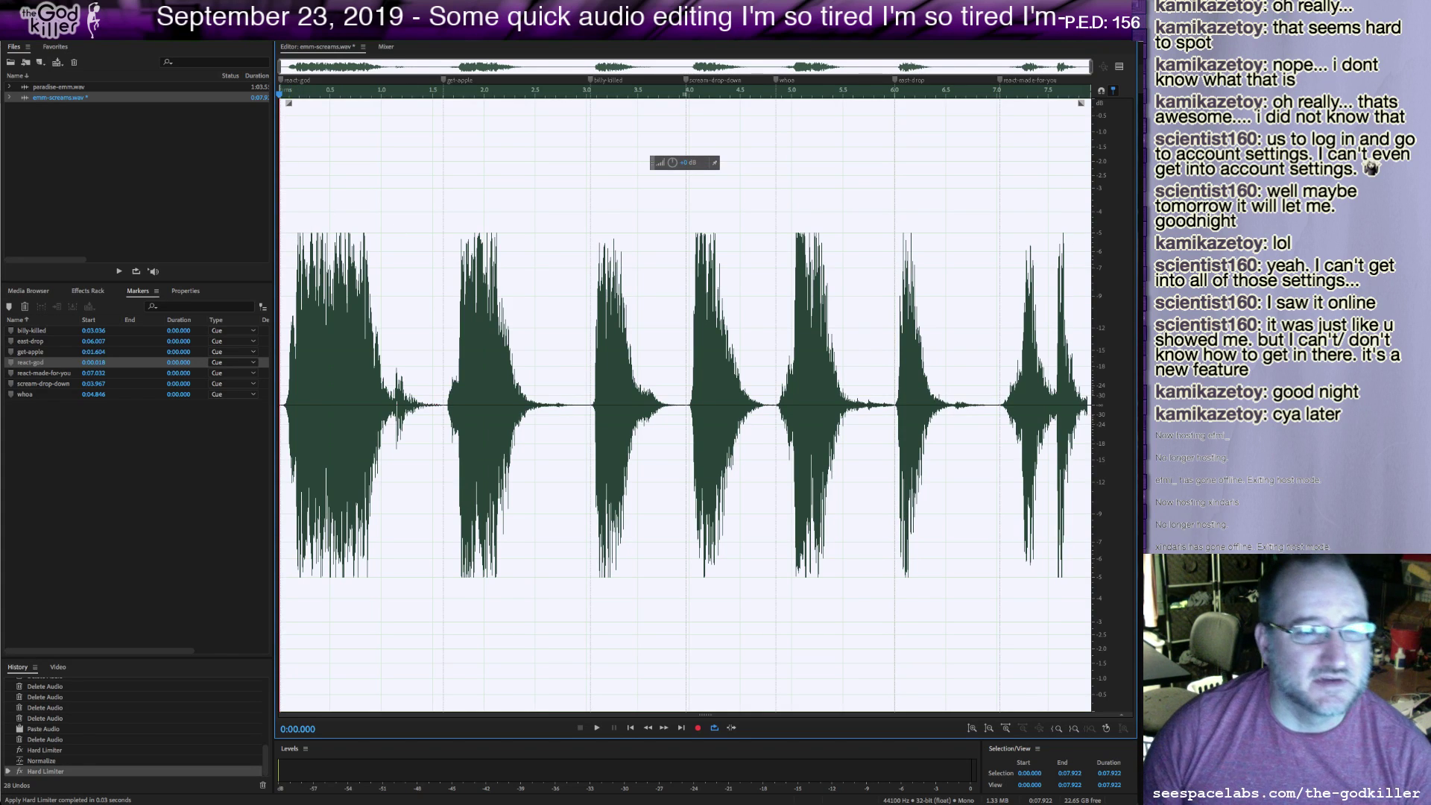
Normalize the whole freshly limited emm-screams.wav recording to -3 dB again.
{"action": "left_click", "coordinate": [246, 22]}
{"action": "mouse_move", "coordinate": [365, 131]}
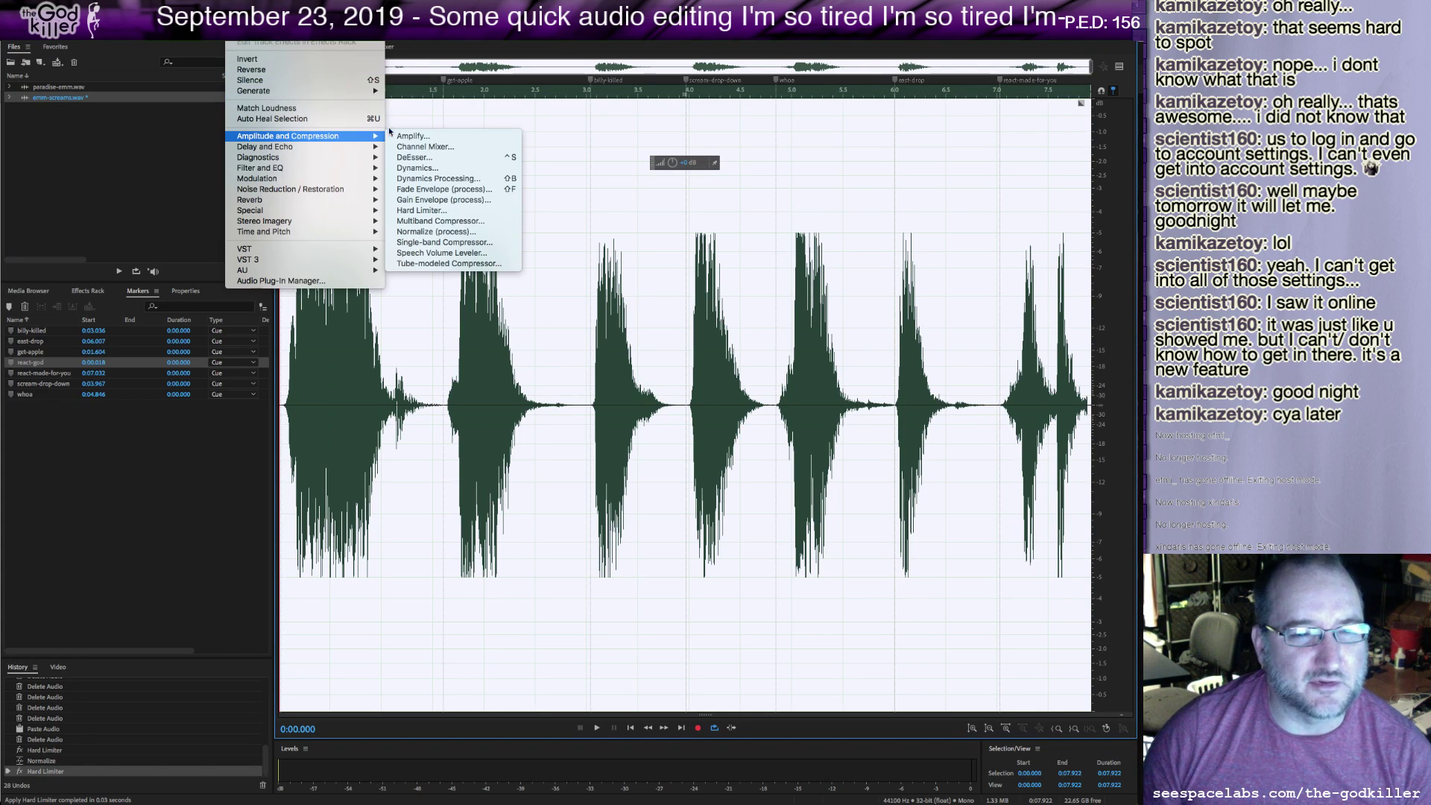
{"action": "left_click", "coordinate": [437, 231]}
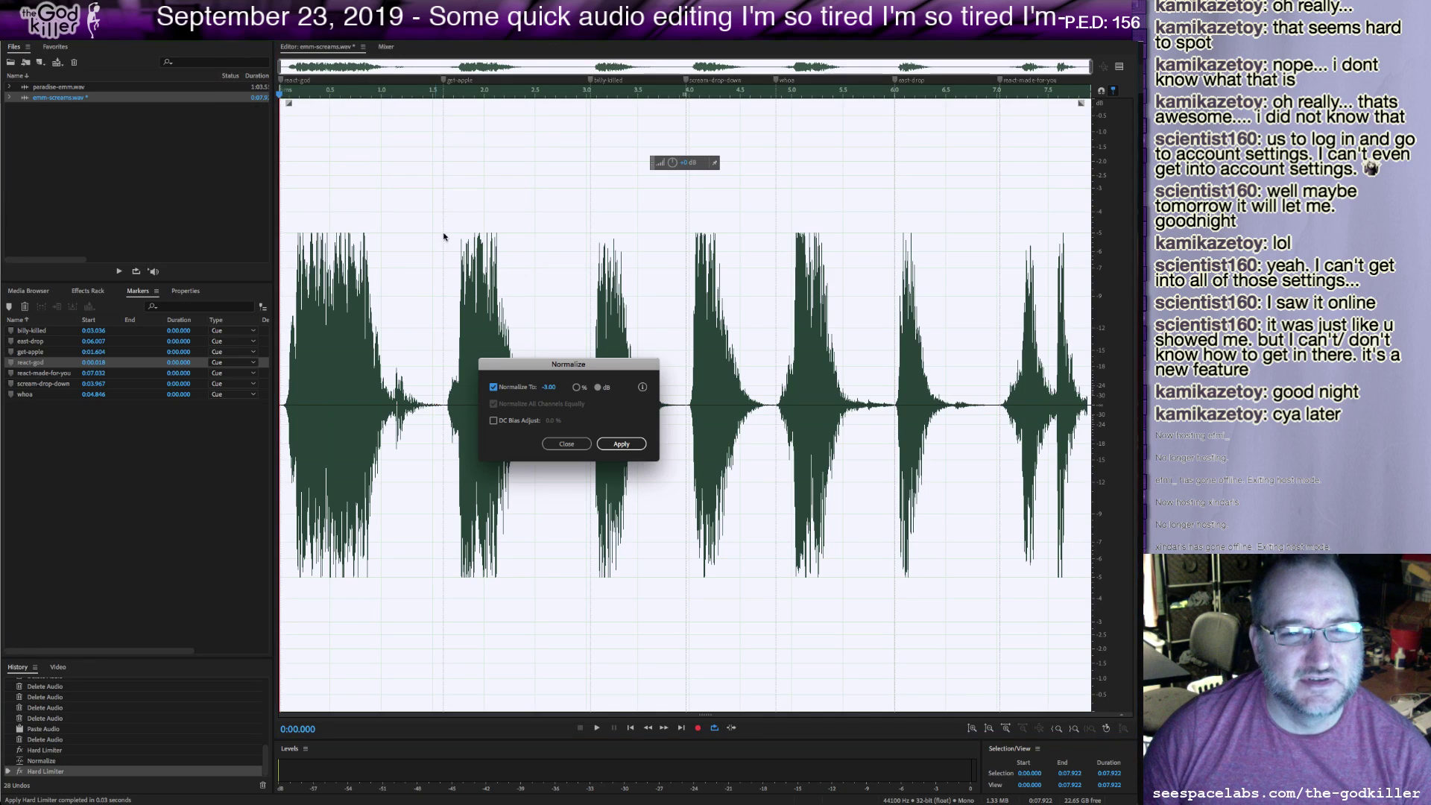
{"action": "left_click", "coordinate": [620, 445]}
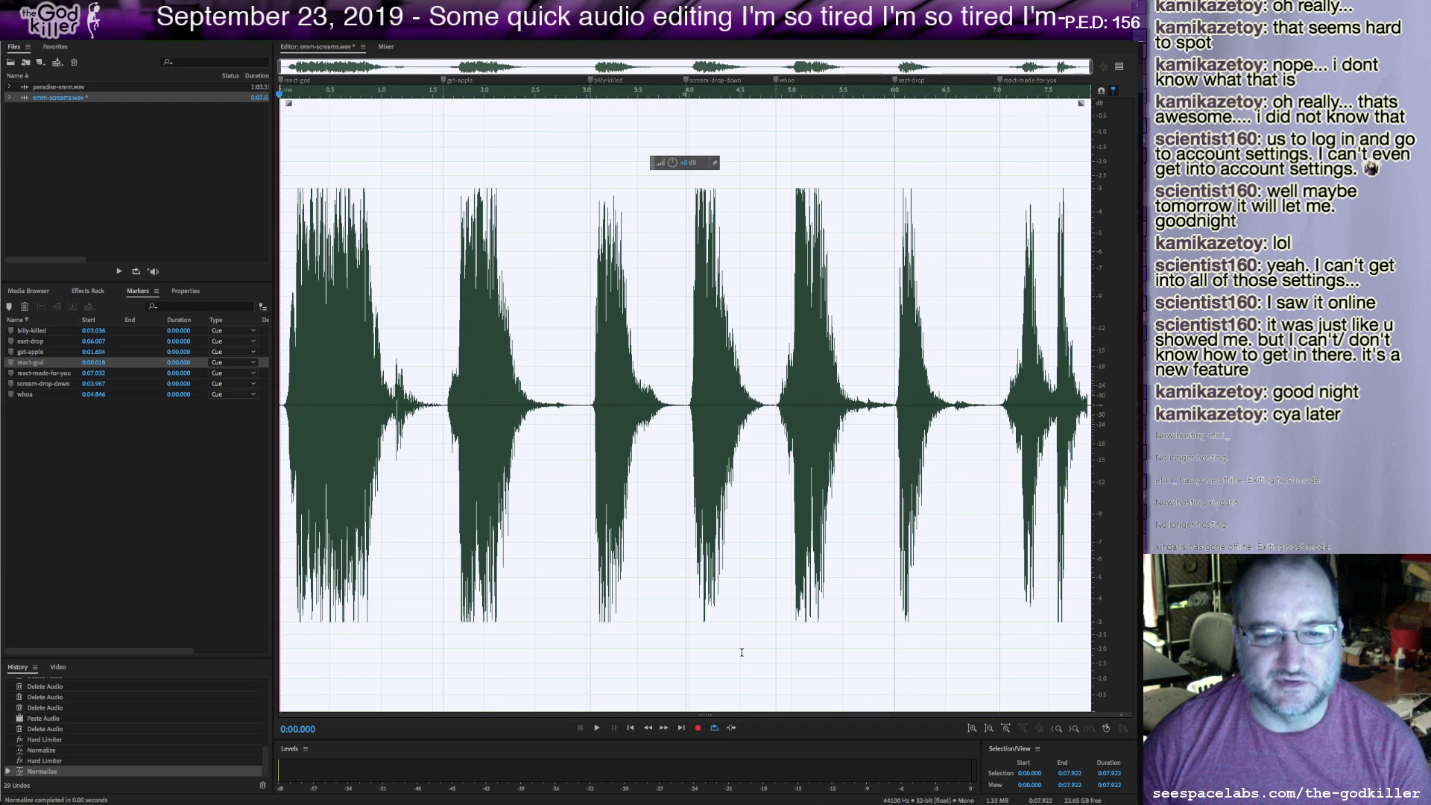
Play back the recording and silence the leftover noise after the react-god scream, from about 1.11 to 1.59 s.
{"action": "left_click", "coordinate": [597, 728]}
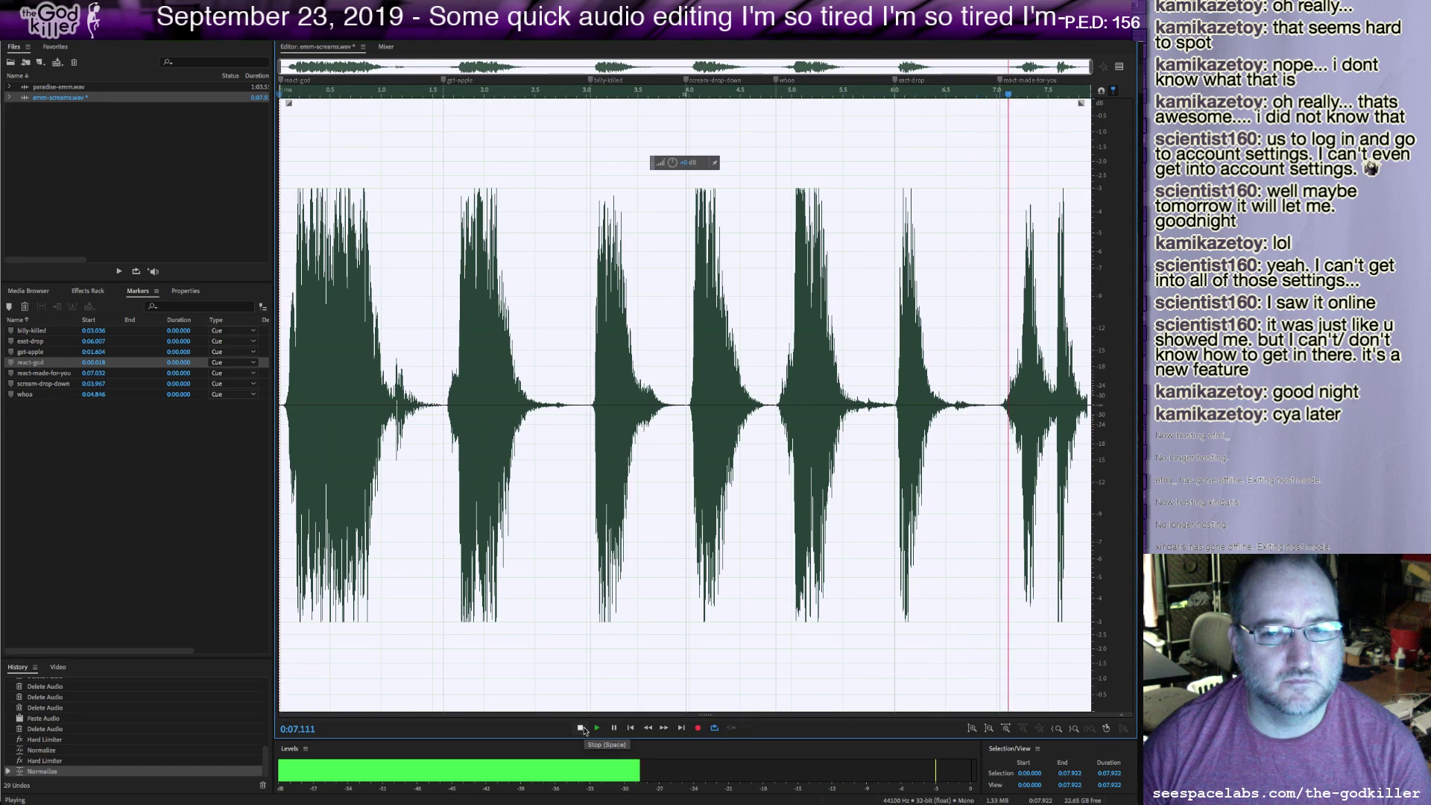
{"action": "left_click", "coordinate": [582, 728]}
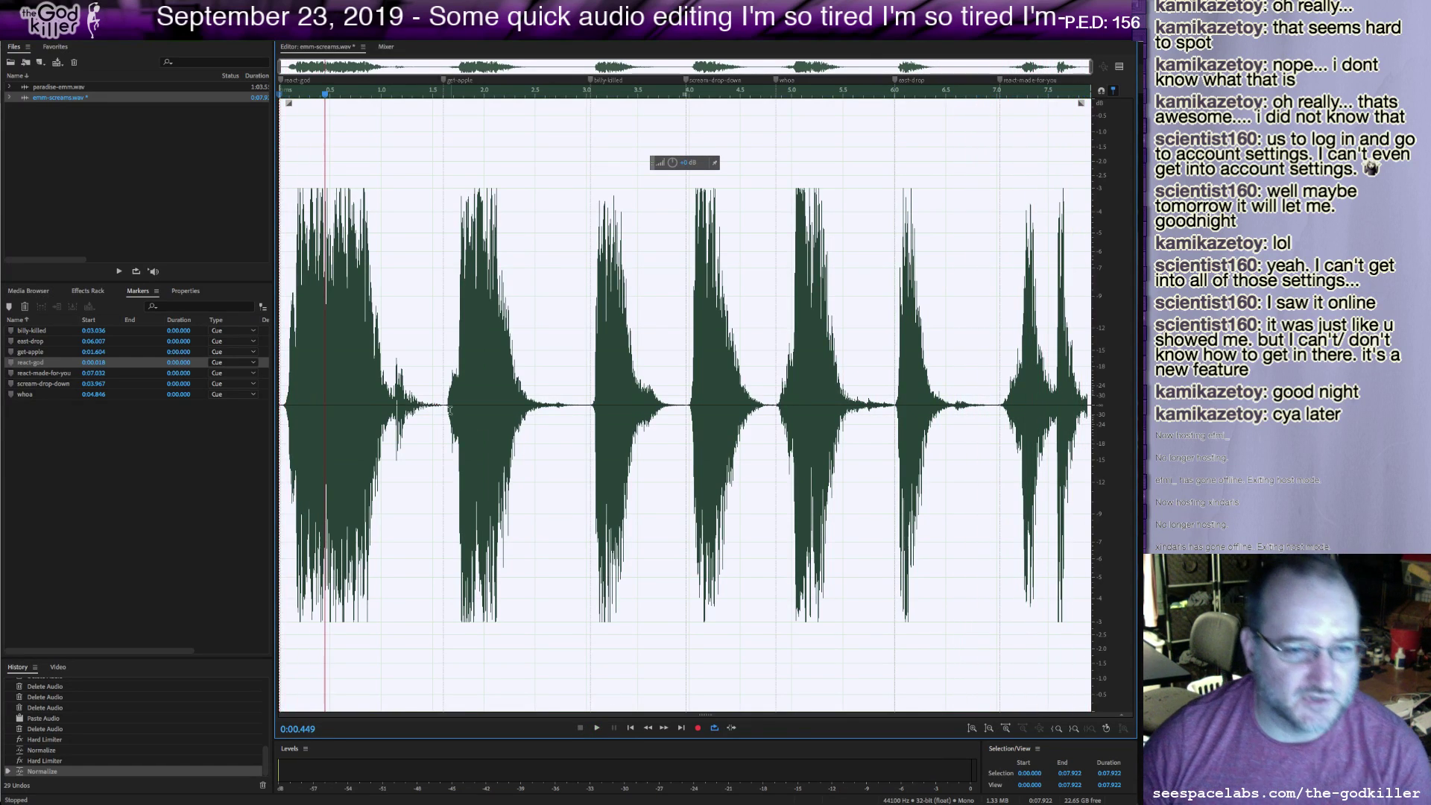
{"action": "left_click_drag", "start_coordinate": [393, 406], "coordinate": [441, 410]}
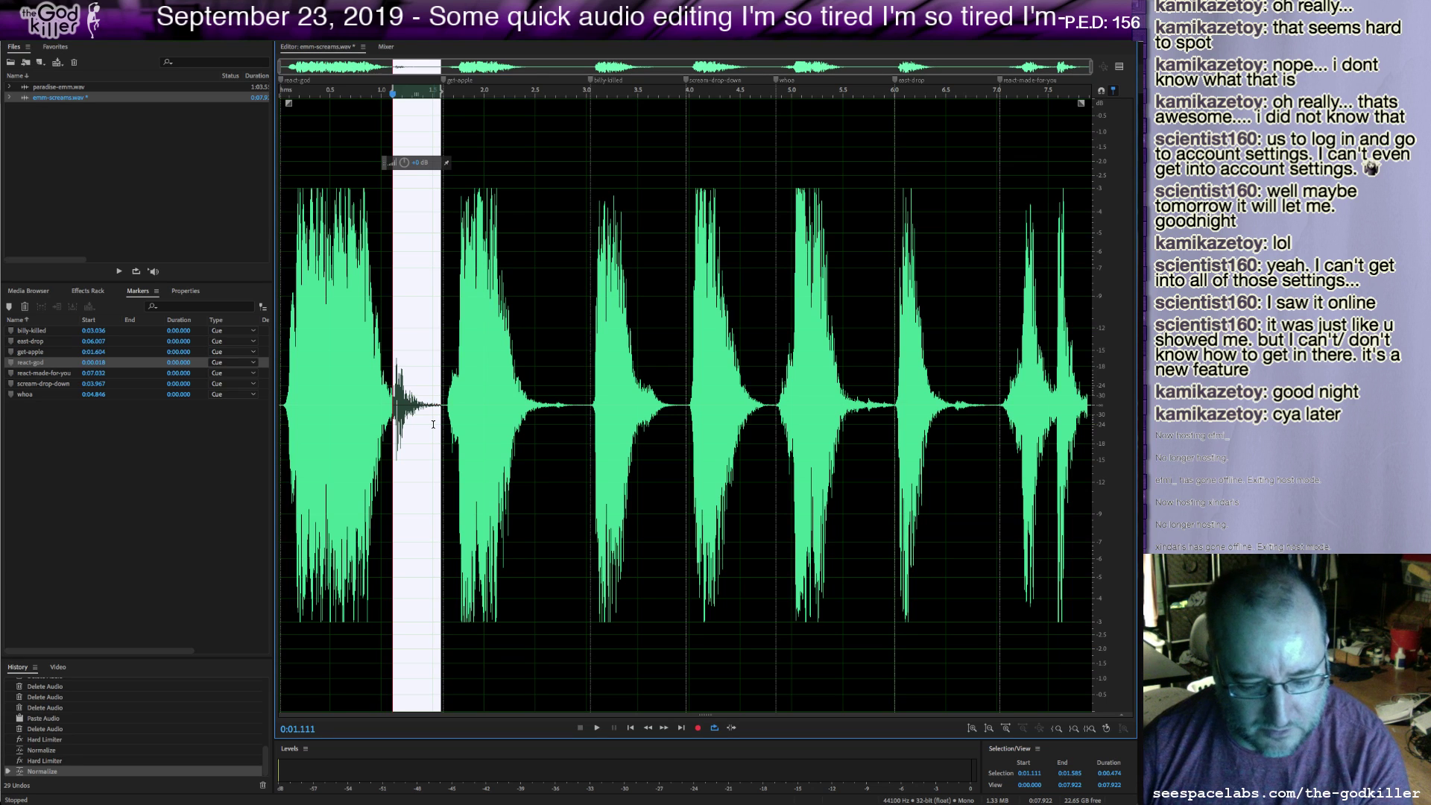
{"action": "key", "text": "ctrl+shift+BackSpace"}
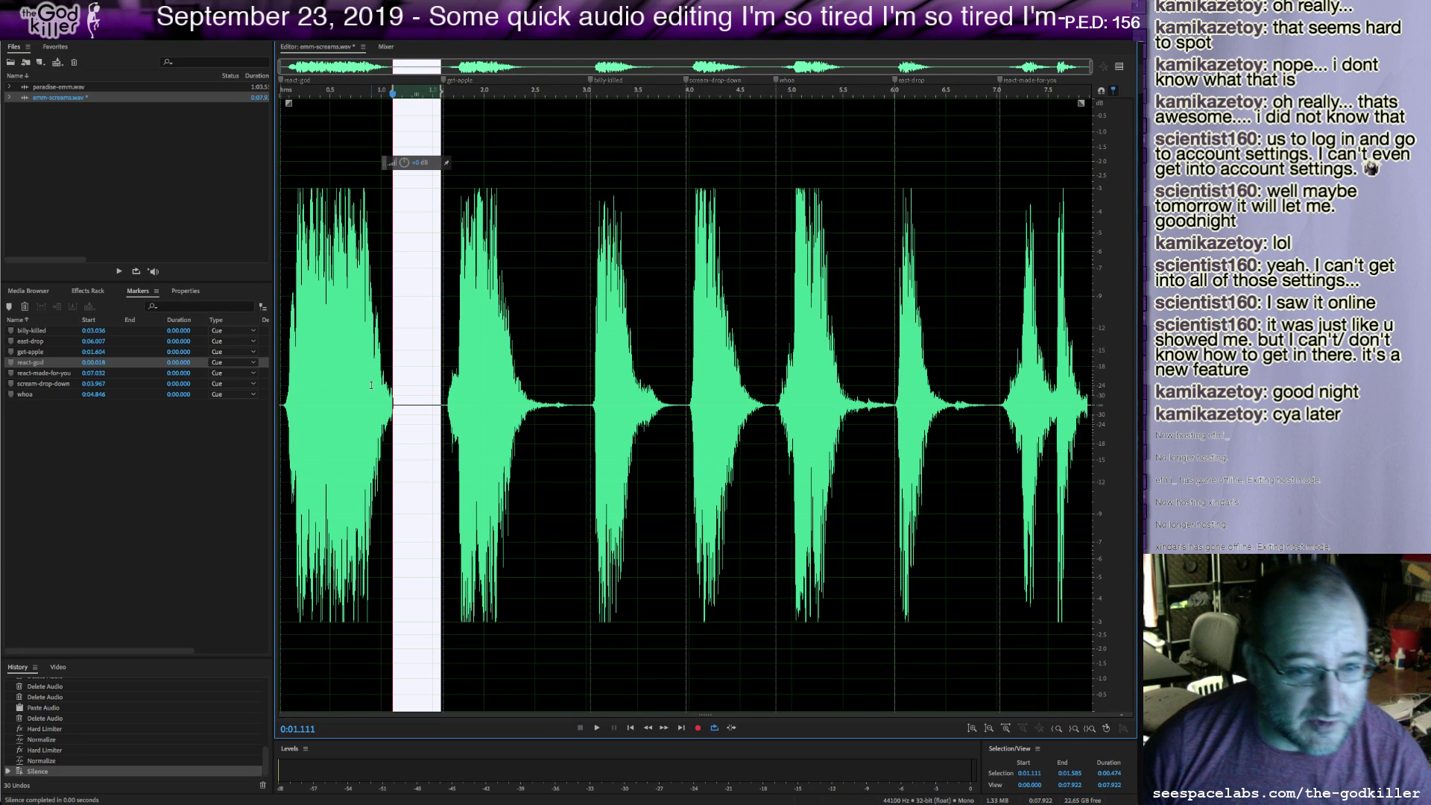
Try a fade-out on the react-god scream from about 0.85 to 1.13 s, listen to it, and undo it.
{"action": "left_click_drag", "start_coordinate": [366, 384], "coordinate": [388, 402]}
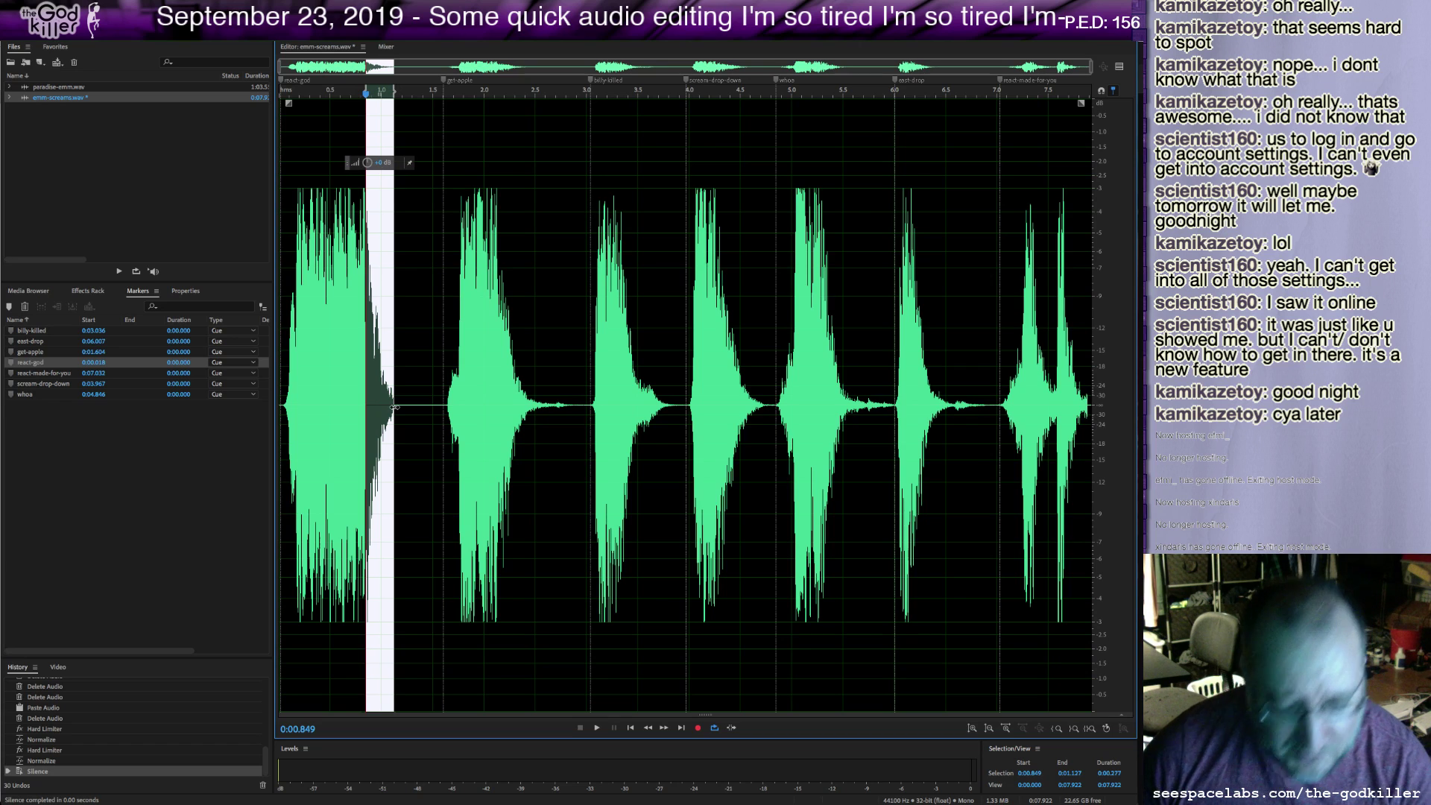
{"action": "left_click", "coordinate": [616, 347]}
{"action": "left_click", "coordinate": [284, 400]}
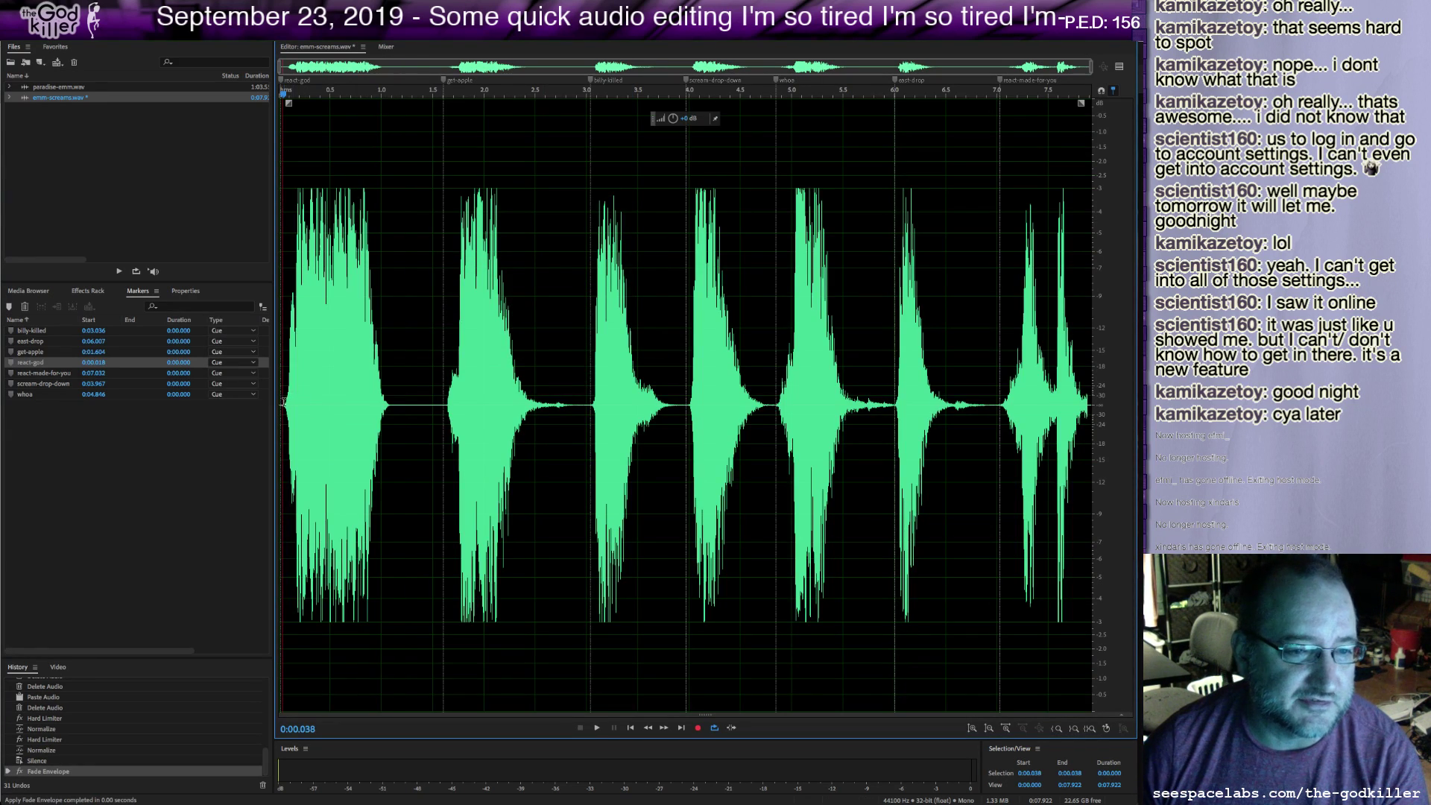
{"action": "key", "text": "space"}
{"action": "key", "text": "space"}
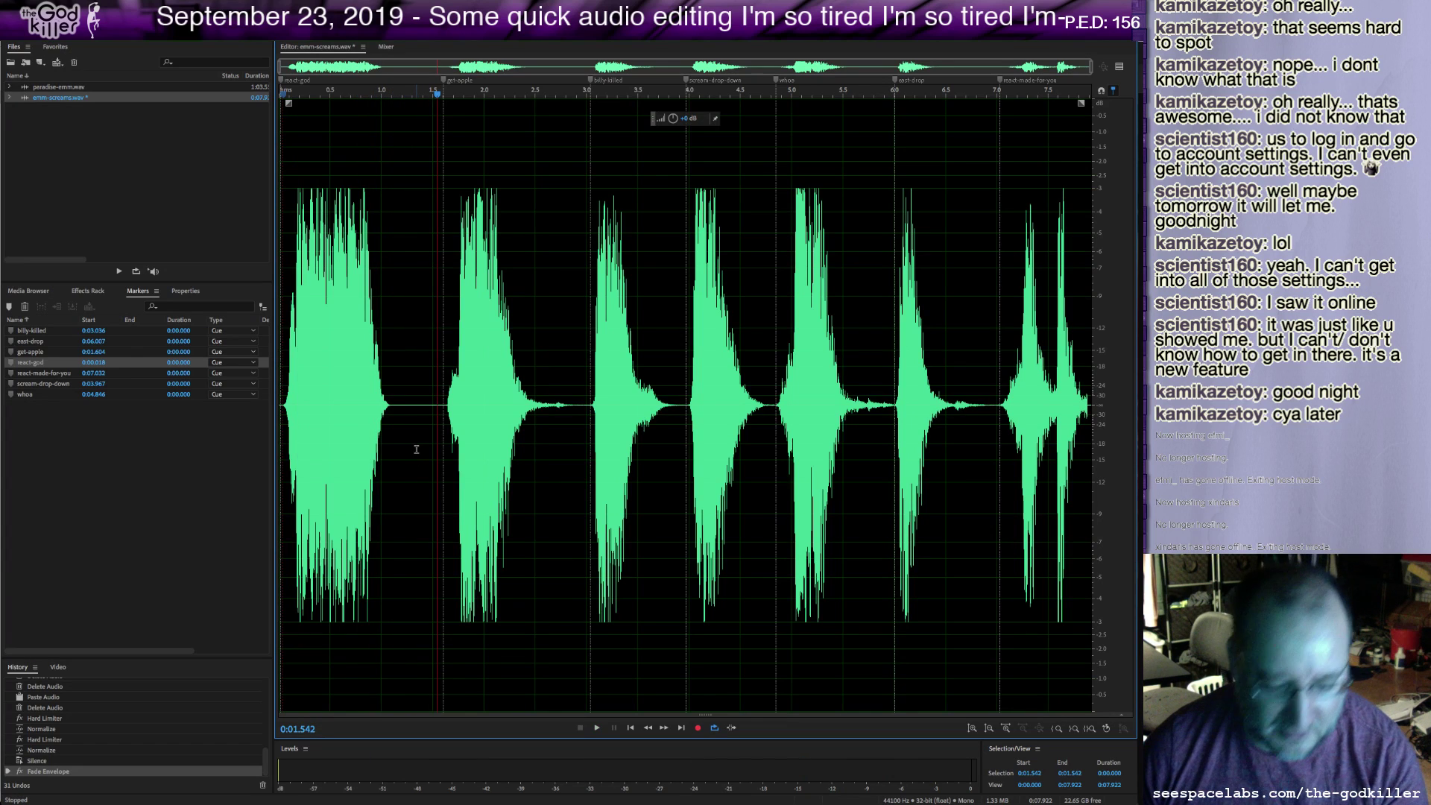
{"action": "key", "text": "ctrl+z"}
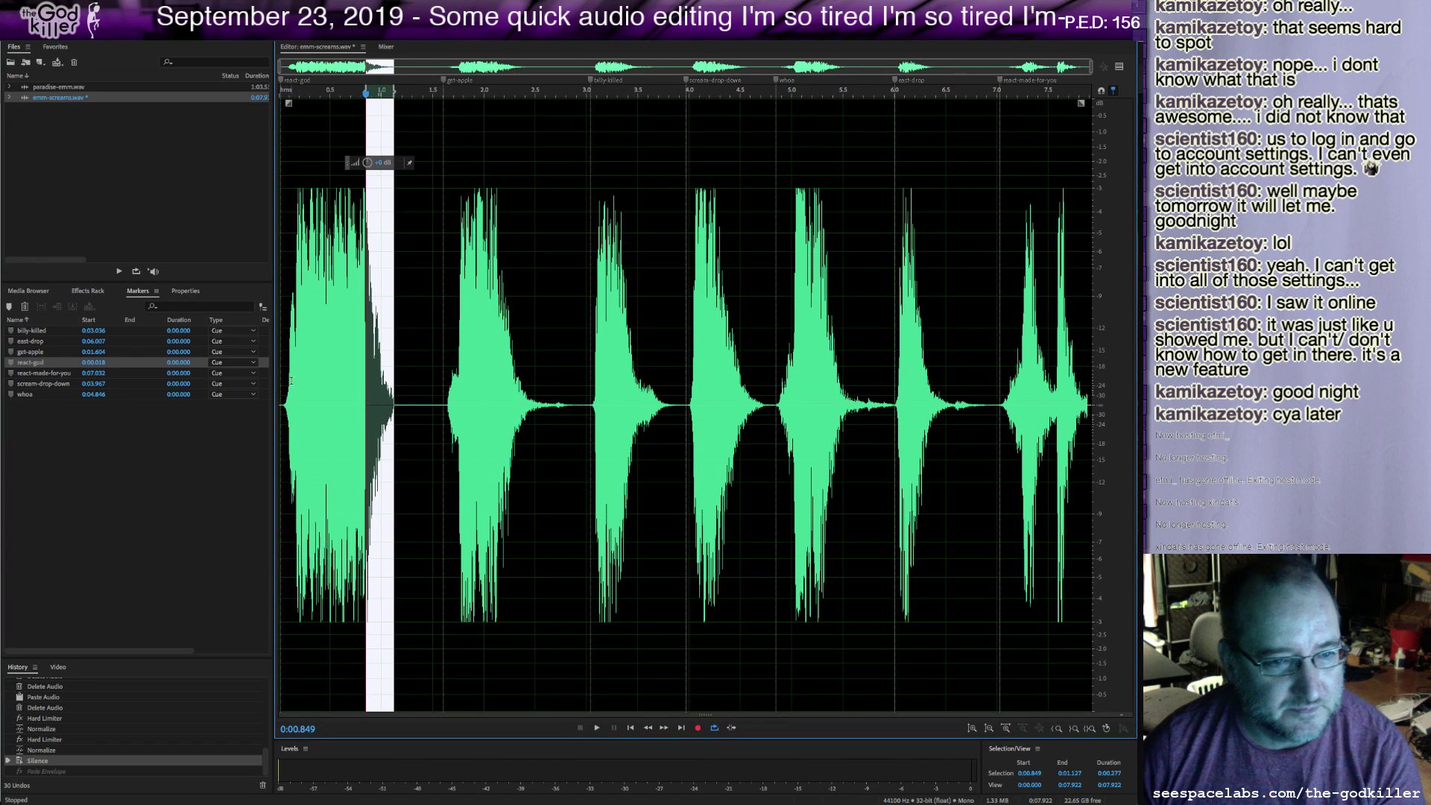
Replay the react-god scream, apply a Smooth Fade Out to its very end, about 1.07 to 1.12 s, and listen again.
{"action": "left_click", "coordinate": [289, 383]}
{"action": "key", "text": "space"}
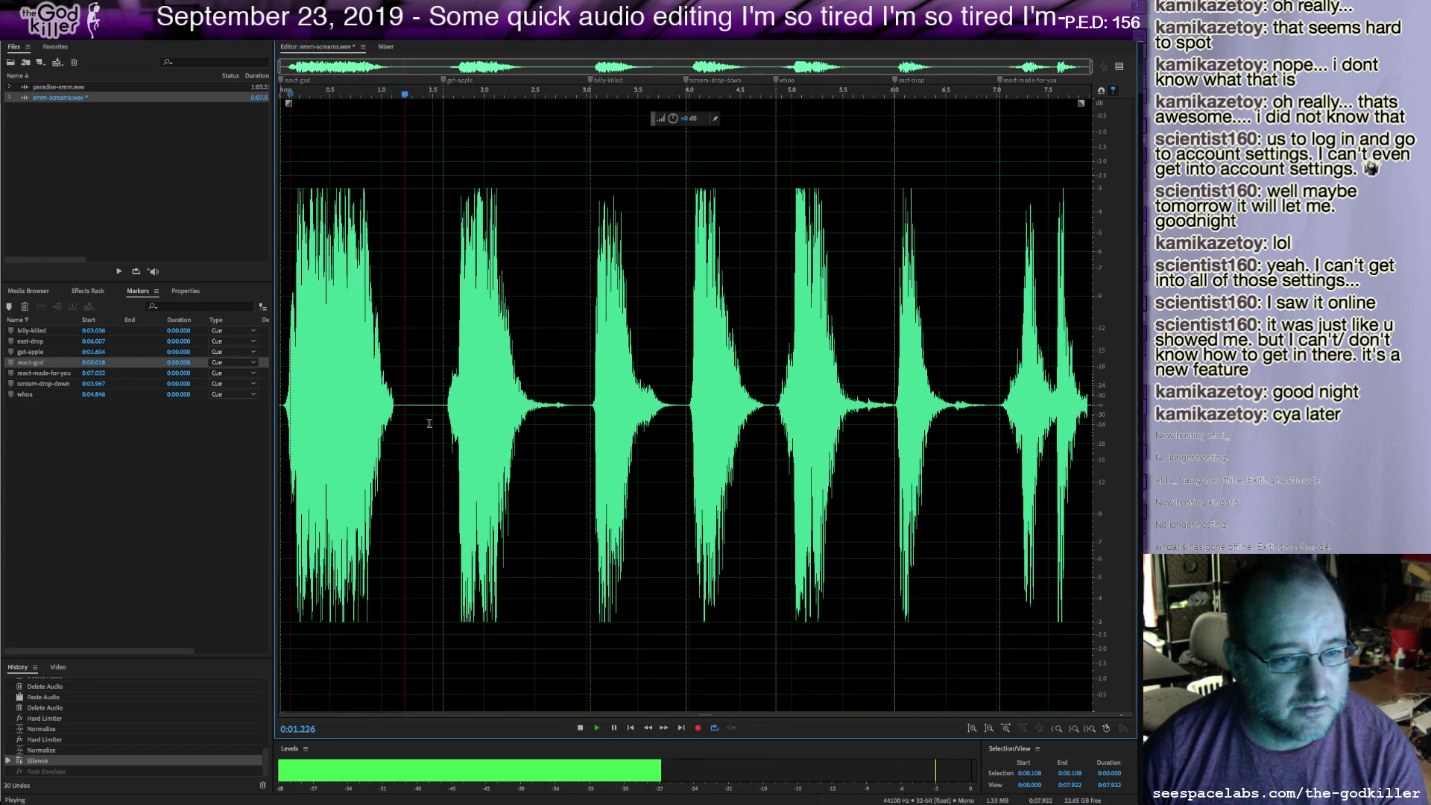
{"action": "key", "text": "space"}
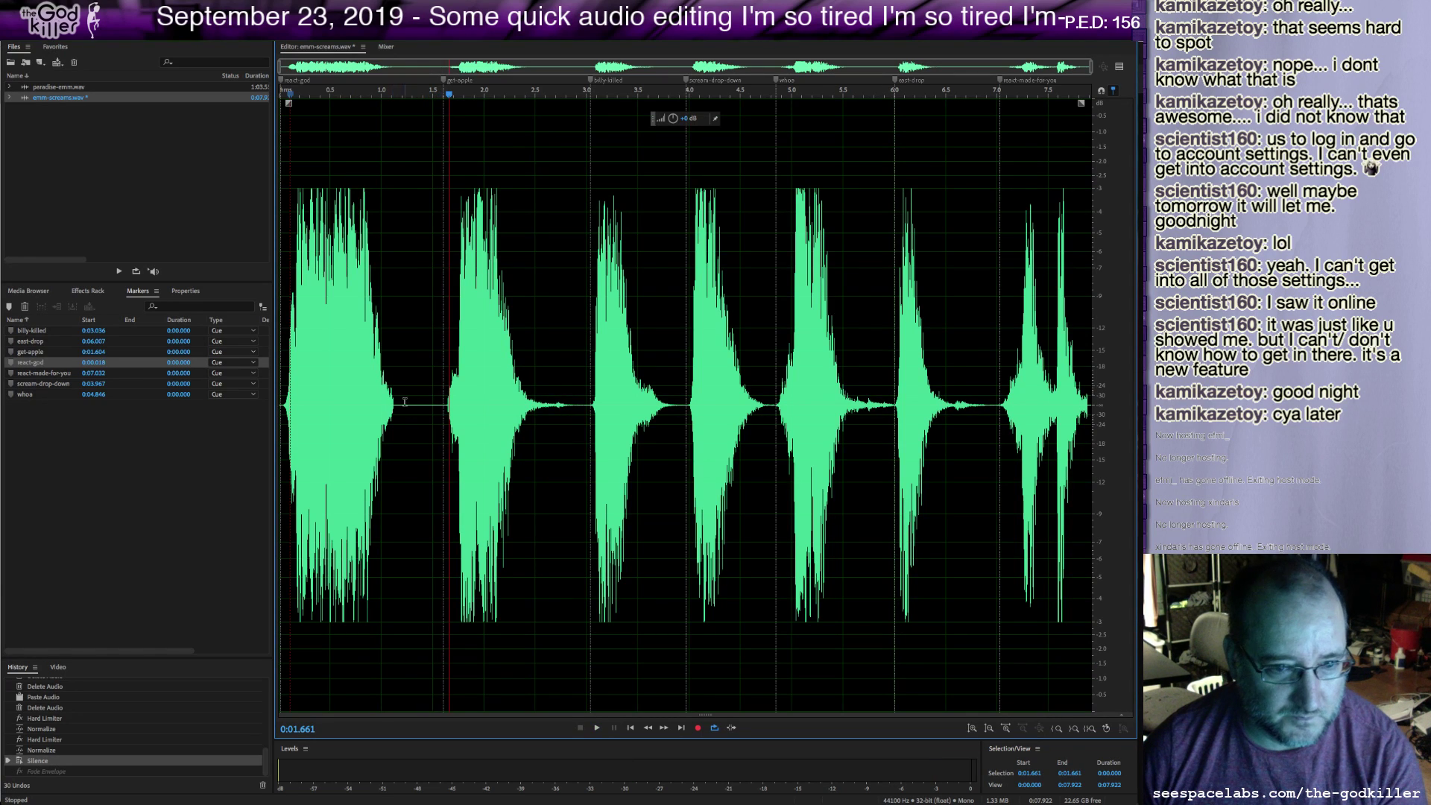
{"action": "left_click_drag", "start_coordinate": [389, 404], "coordinate": [393, 407]}
{"action": "key", "text": "f"}
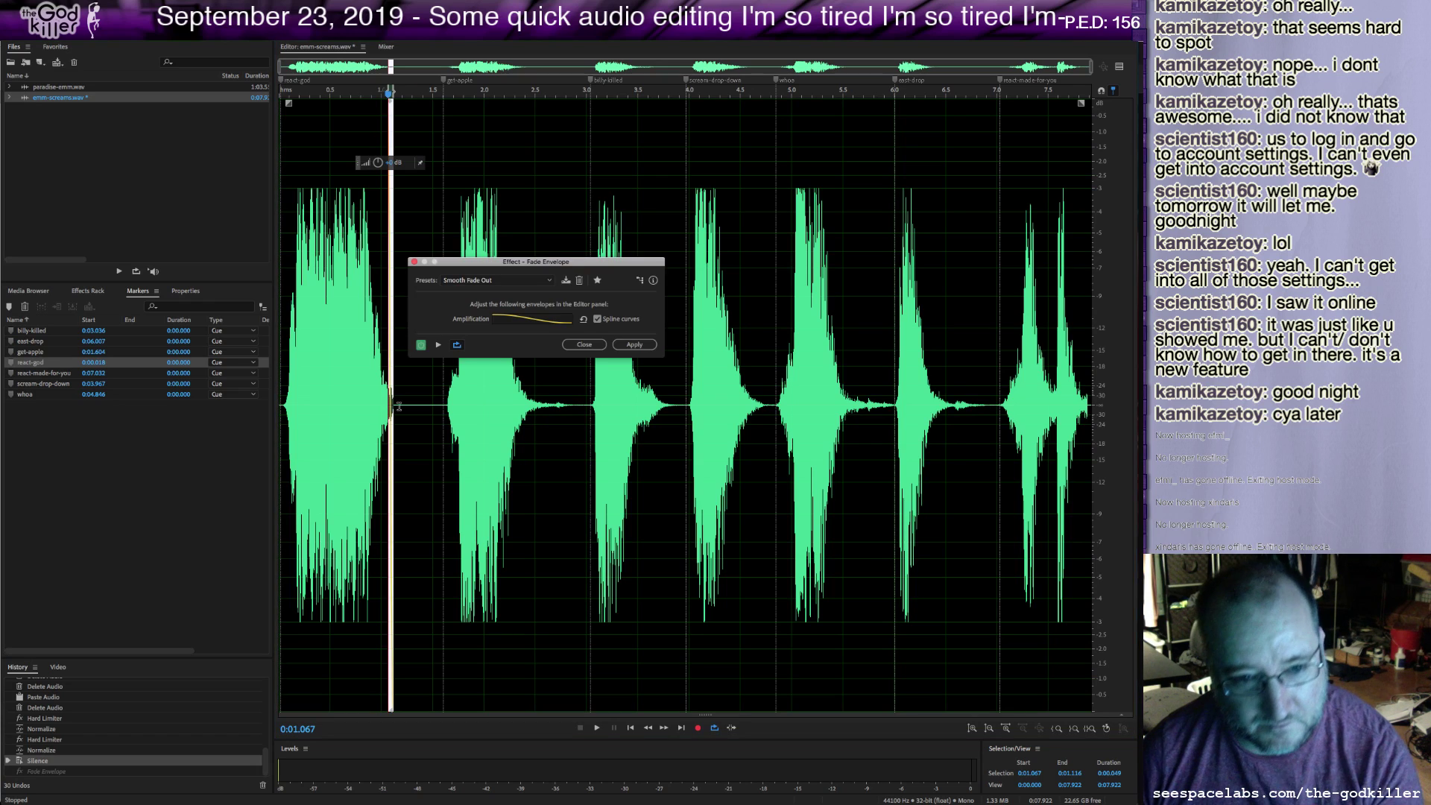
{"action": "left_click", "coordinate": [635, 344]}
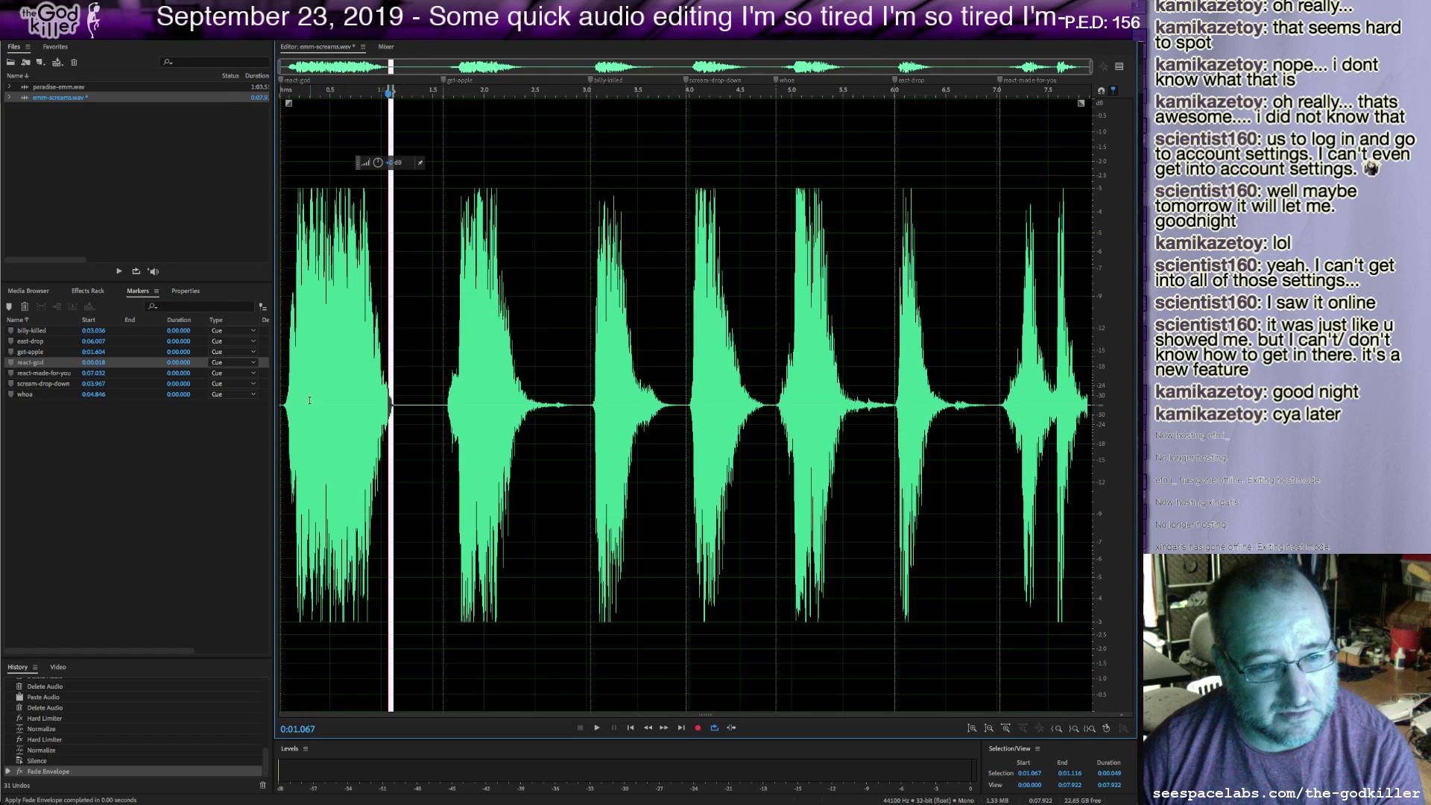
{"action": "left_click", "coordinate": [286, 401]}
{"action": "key", "text": "space"}
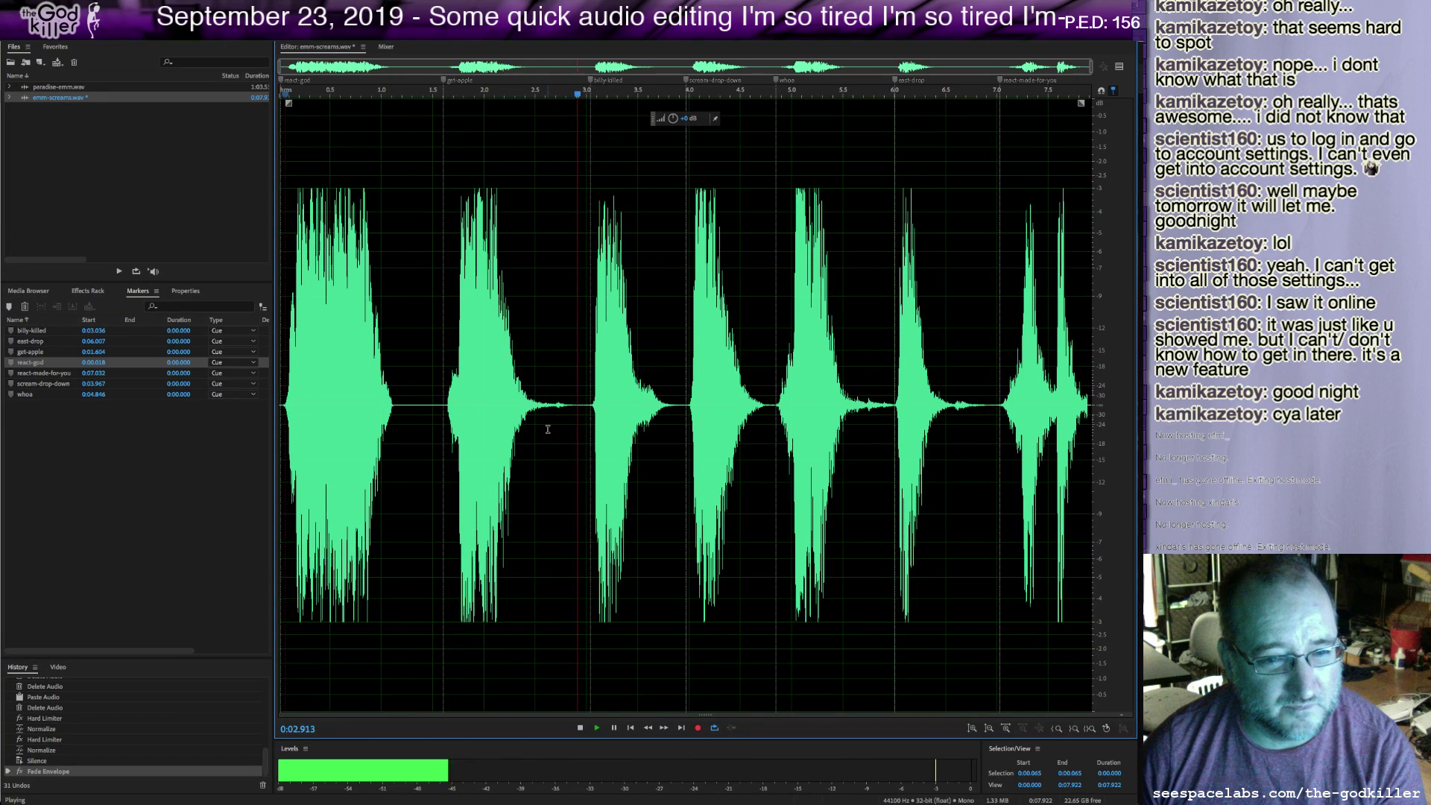
{"action": "key", "text": "space"}
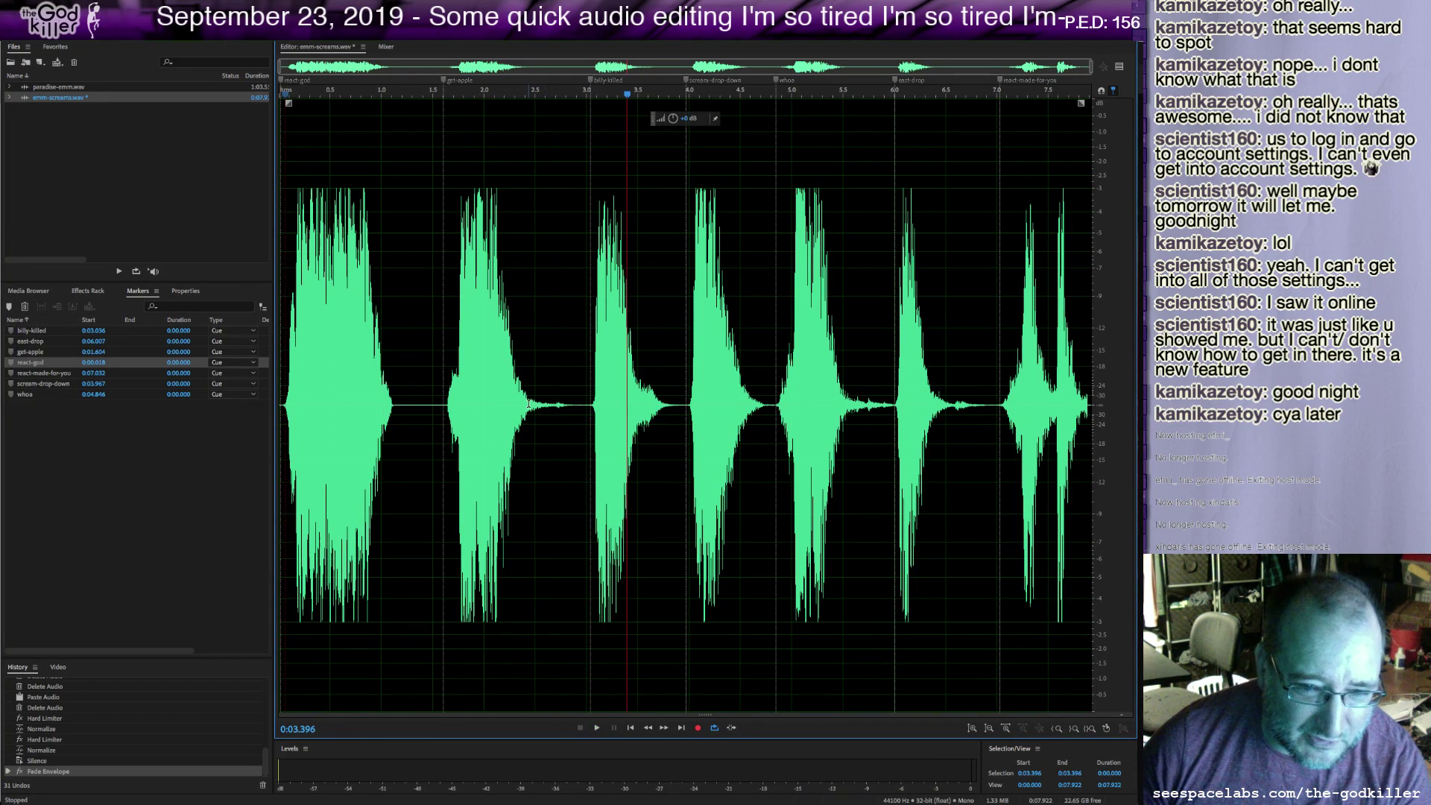
Copy the quiet tail of the get-apple scream, about 2.43 to 2.87 s, paste it at the react-god scream's end near 1.10 s, and listen.
{"action": "left_click_drag", "start_coordinate": [527, 406], "coordinate": [572, 409]}
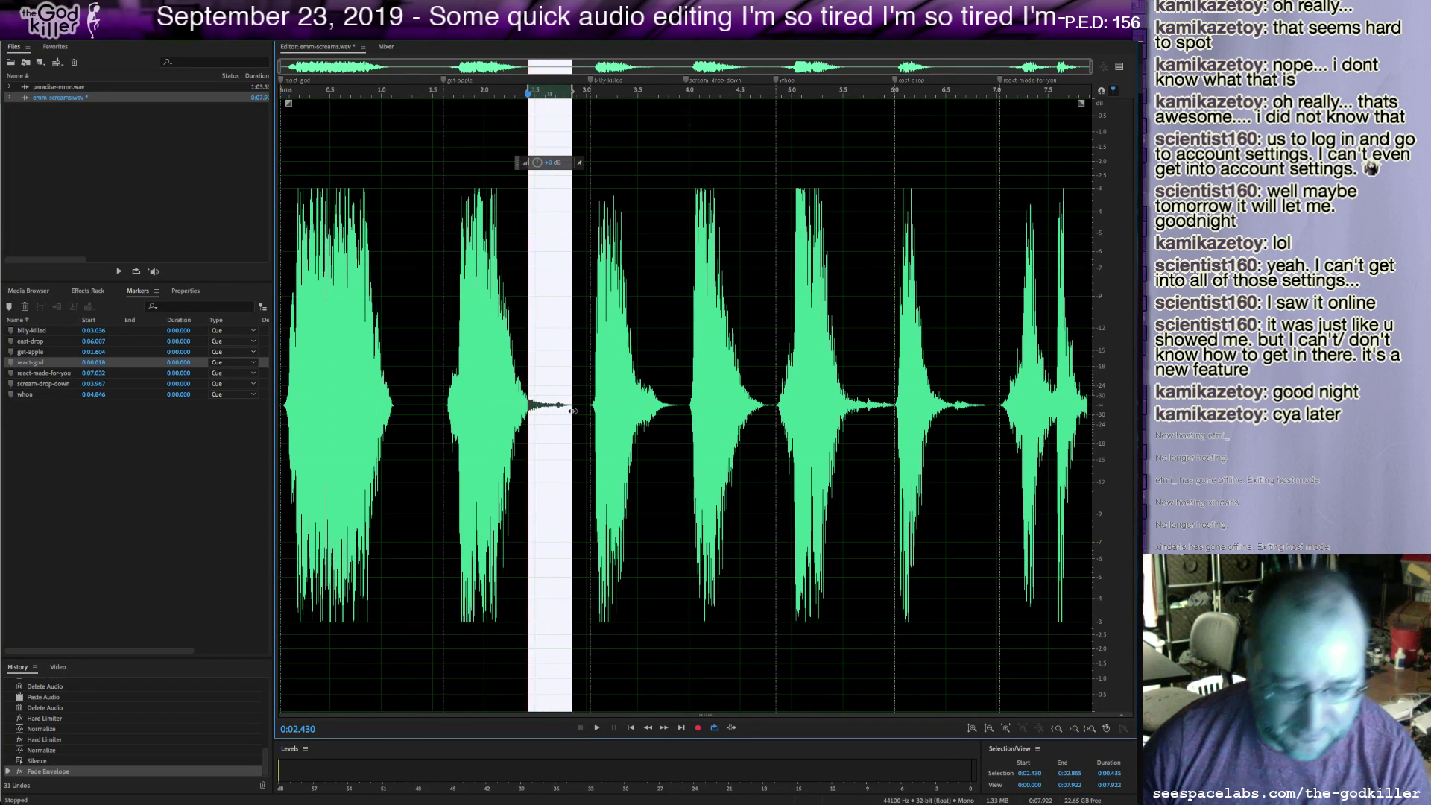
{"action": "key", "text": "ctrl+c"}
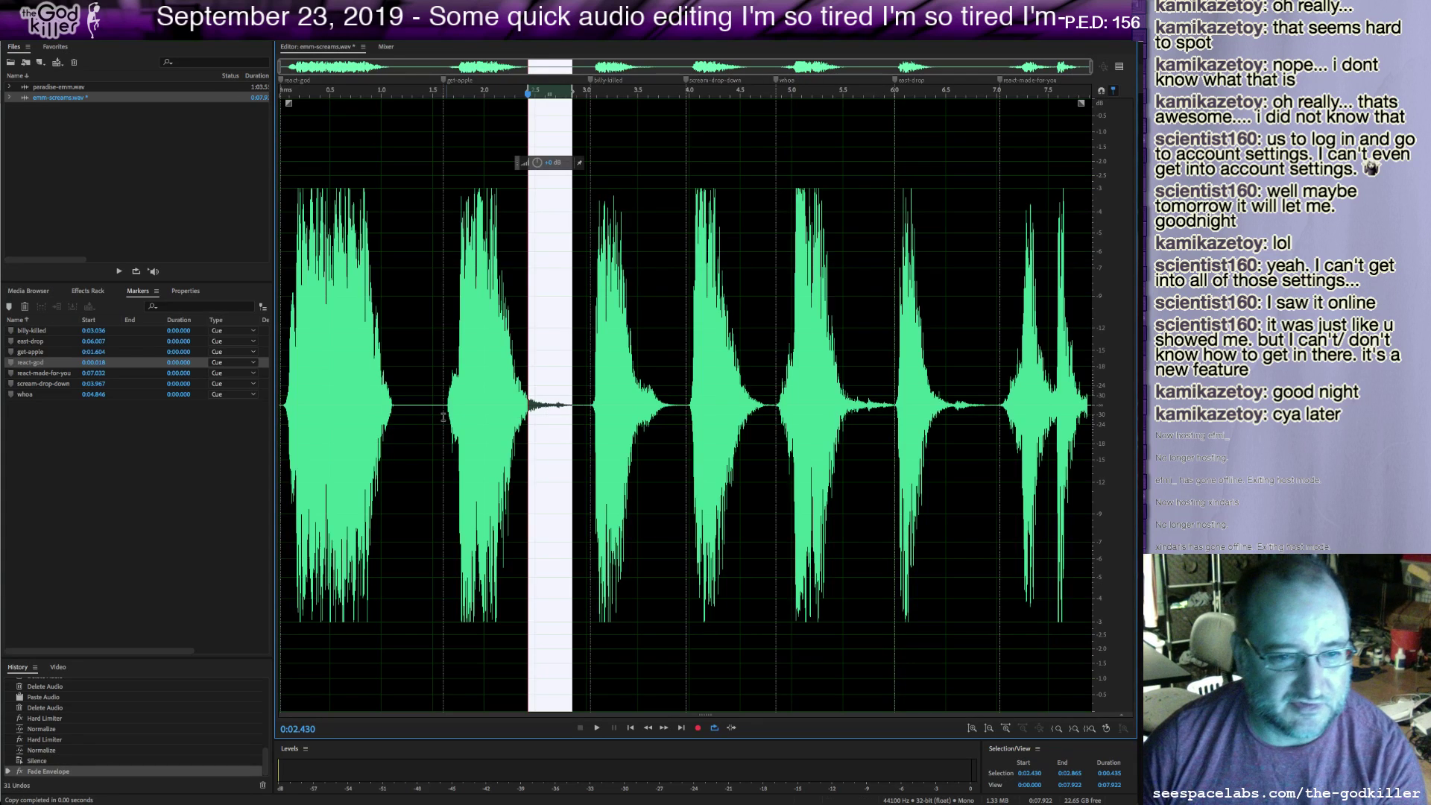
{"action": "left_click", "coordinate": [390, 403]}
{"action": "key", "text": "ctrl+v"}
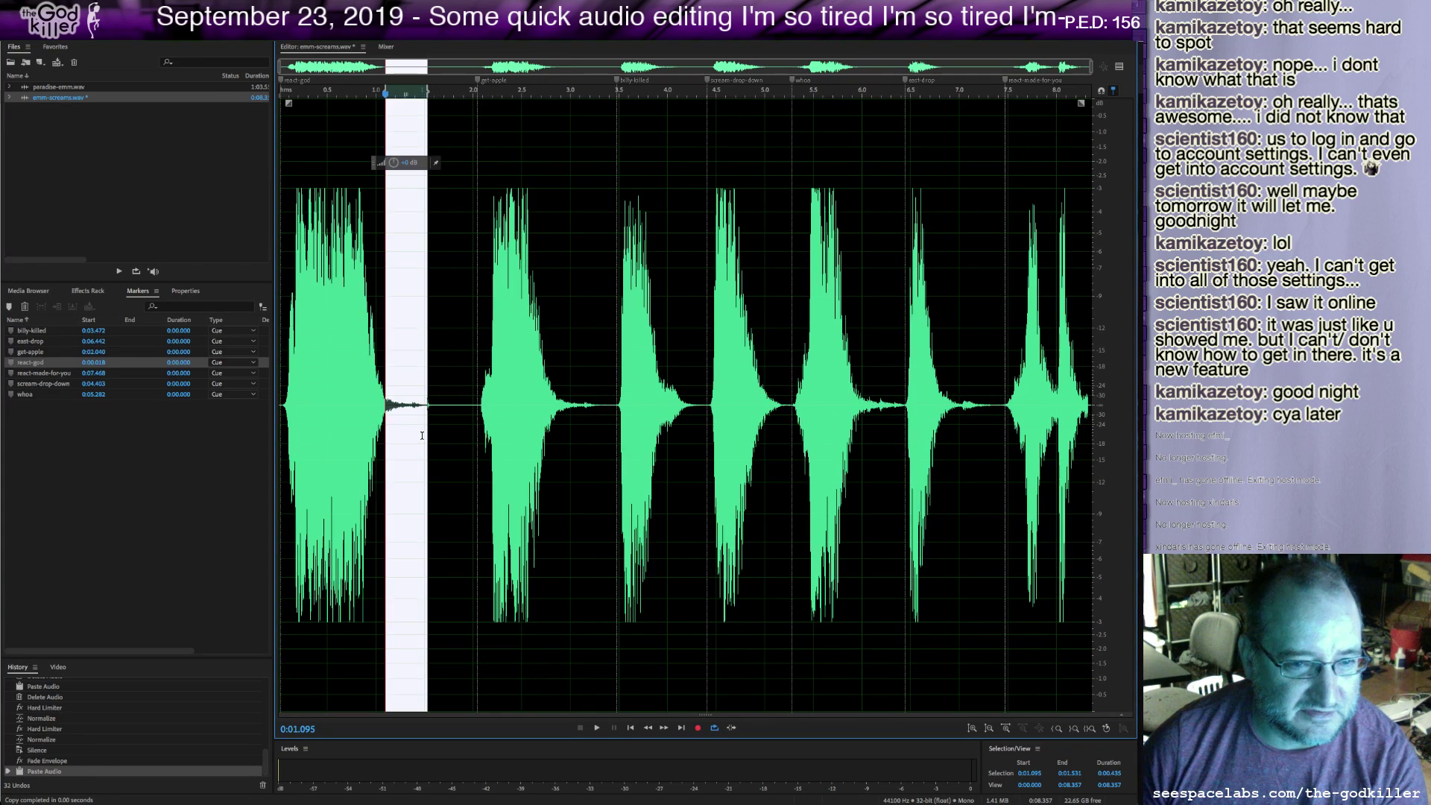
{"action": "left_click", "coordinate": [293, 400]}
{"action": "key", "text": "space"}
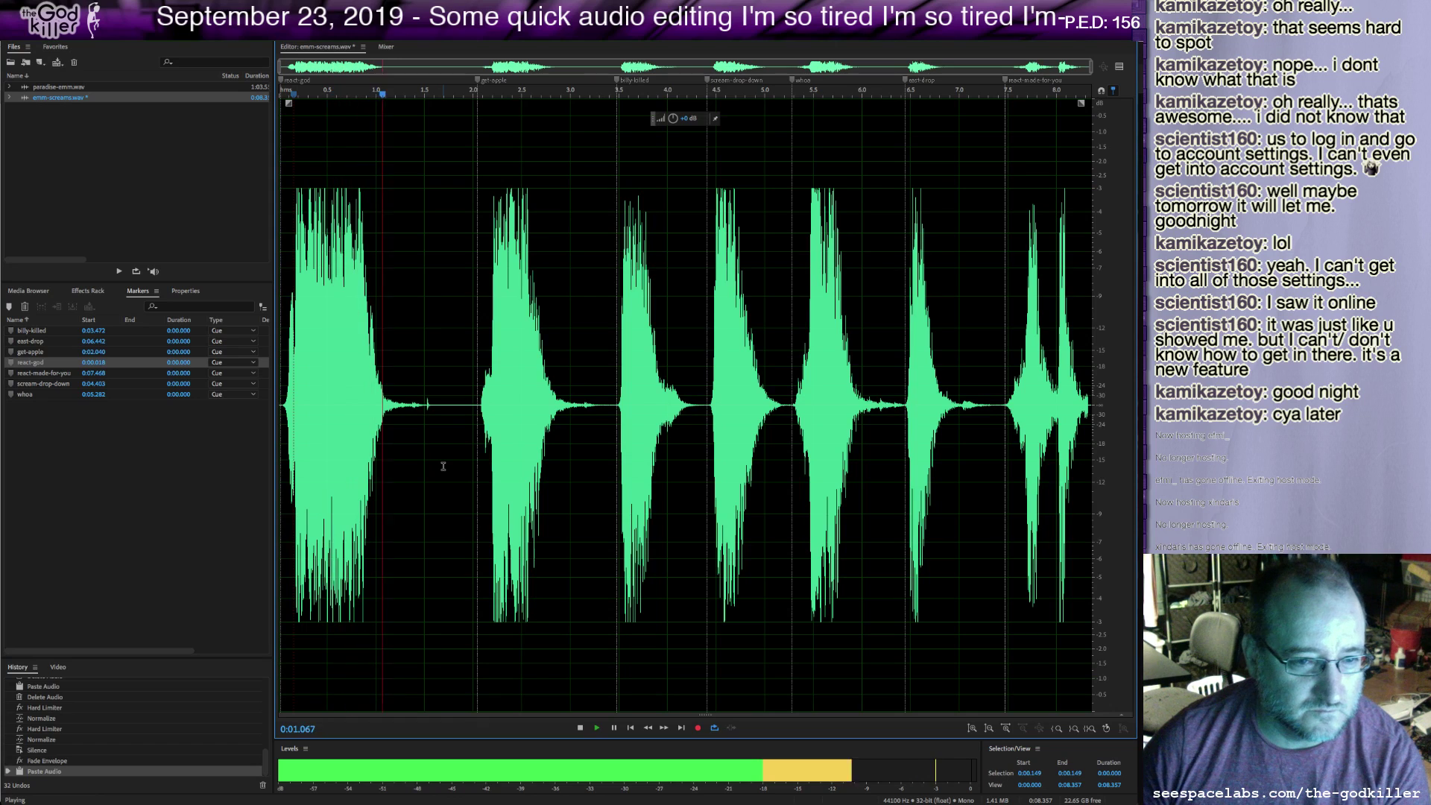
{"action": "key", "text": "space"}
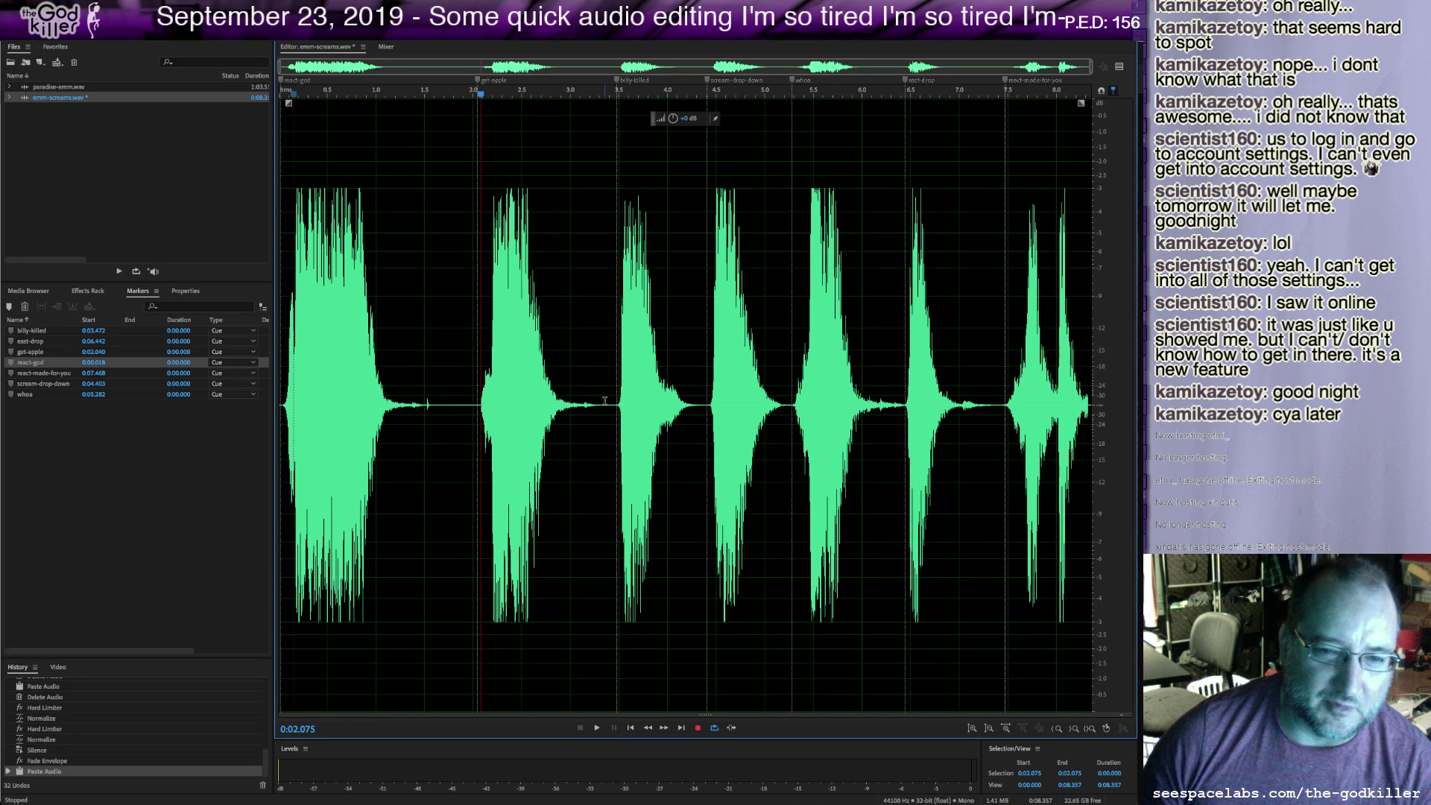
Silence the click after the pasted tail, about 1.50 to 1.67 s, and apply a Smooth Fade Out from about 1.02 to 1.39 s.
{"action": "left_click_drag", "start_coordinate": [426, 405], "coordinate": [440, 405]}
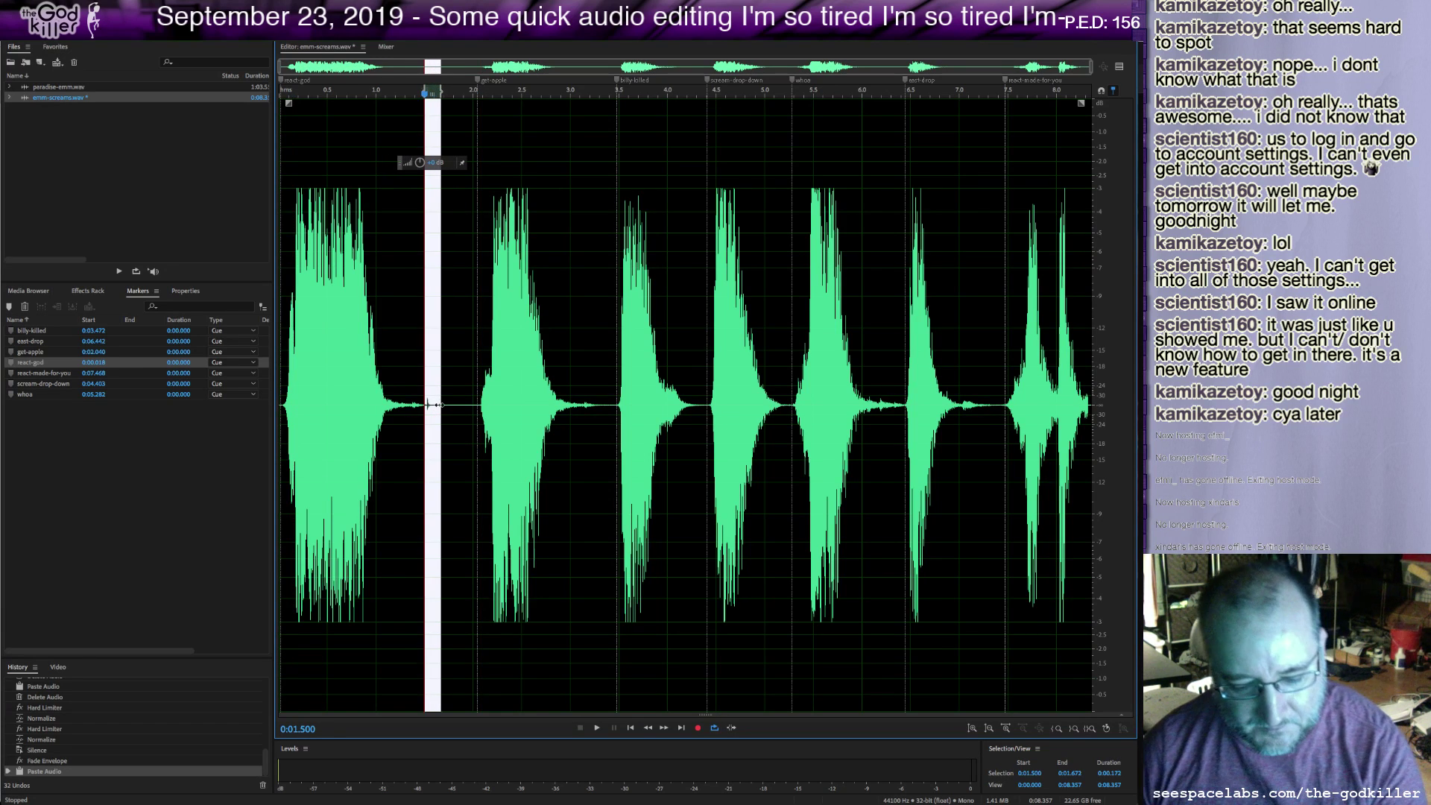
{"action": "key", "text": "ctrl+shift+s"}
{"action": "left_click_drag", "start_coordinate": [378, 405], "coordinate": [414, 410]}
{"action": "key", "text": "ctrl+shift+f"}
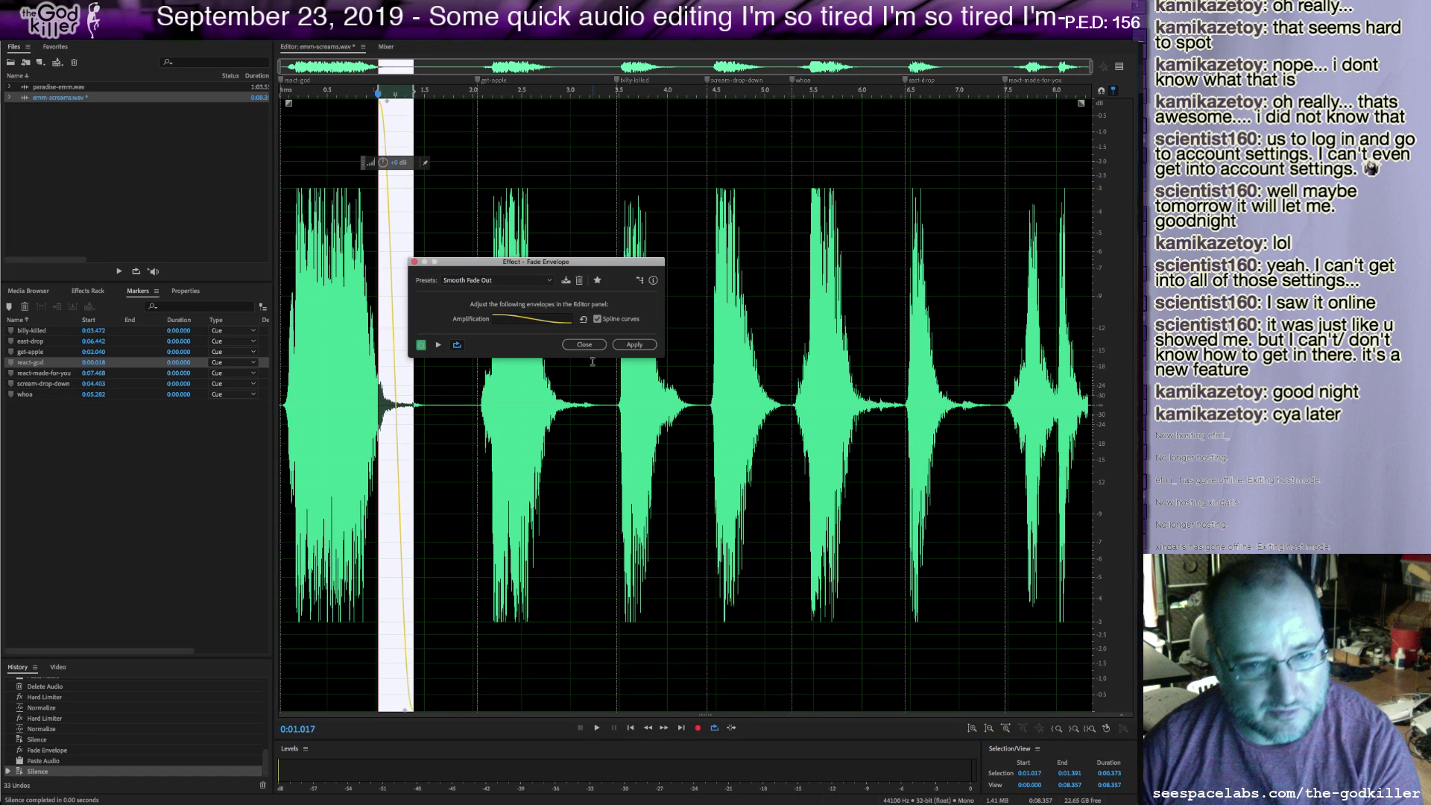
{"action": "left_click", "coordinate": [633, 352]}
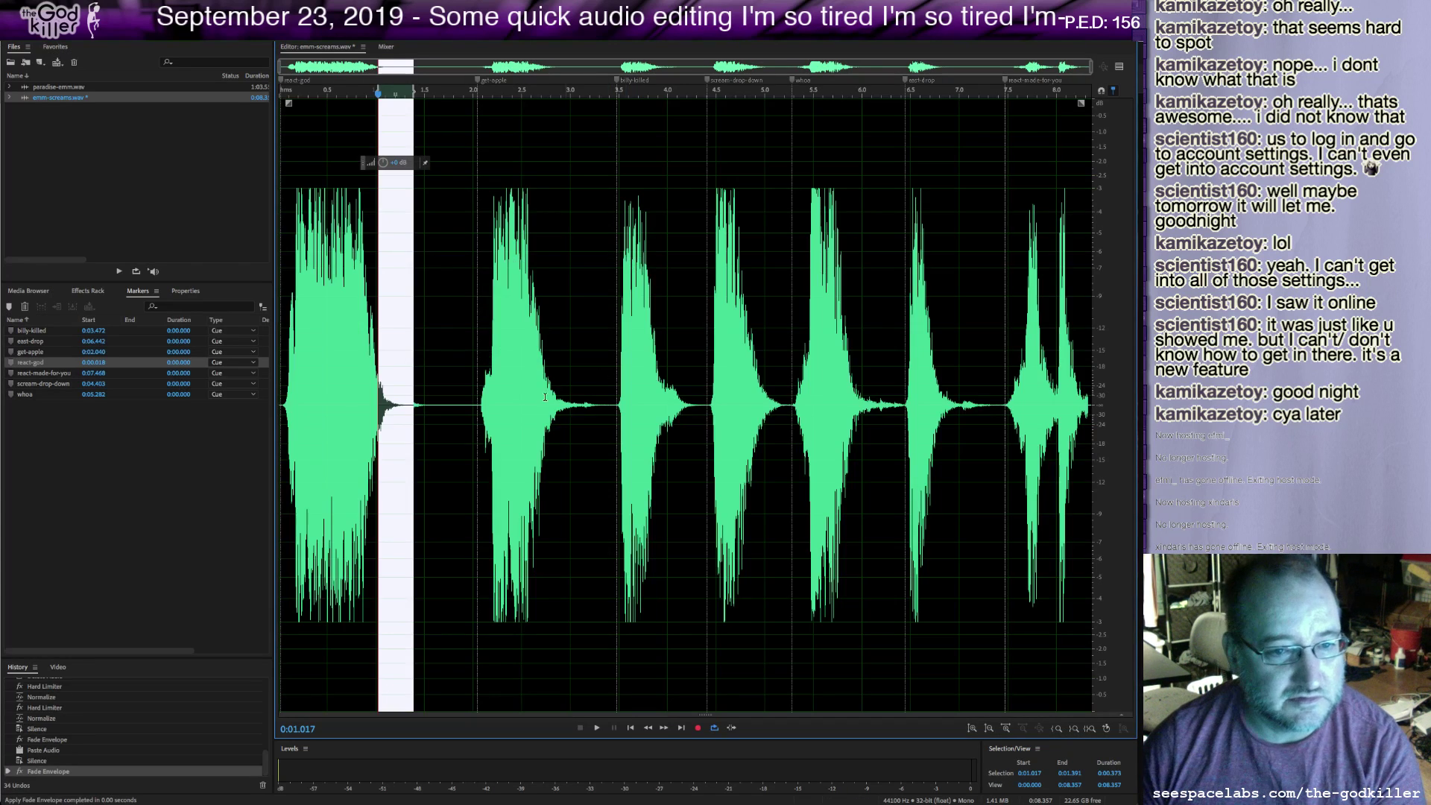
Listen to the react-god scream, delete the silent gap from about 1.25 s to just before the get-apple marker, and play onward.
{"action": "left_click", "coordinate": [284, 396]}
{"action": "key", "text": "space"}
{"action": "key", "text": "space"}
{"action": "left_click_drag", "start_coordinate": [402, 404], "coordinate": [475, 428]}
{"action": "key", "text": "Delete"}
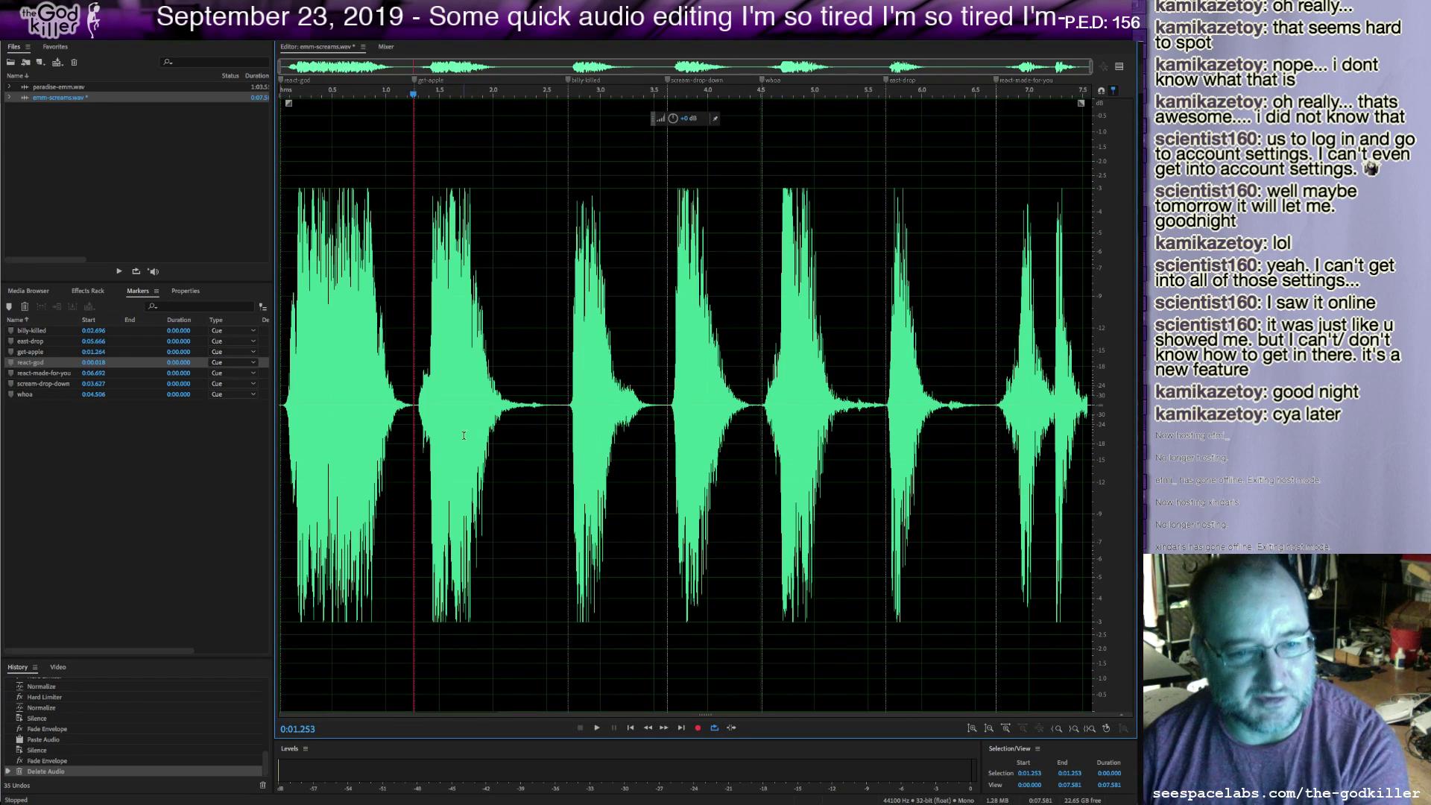
{"action": "key", "text": "space"}
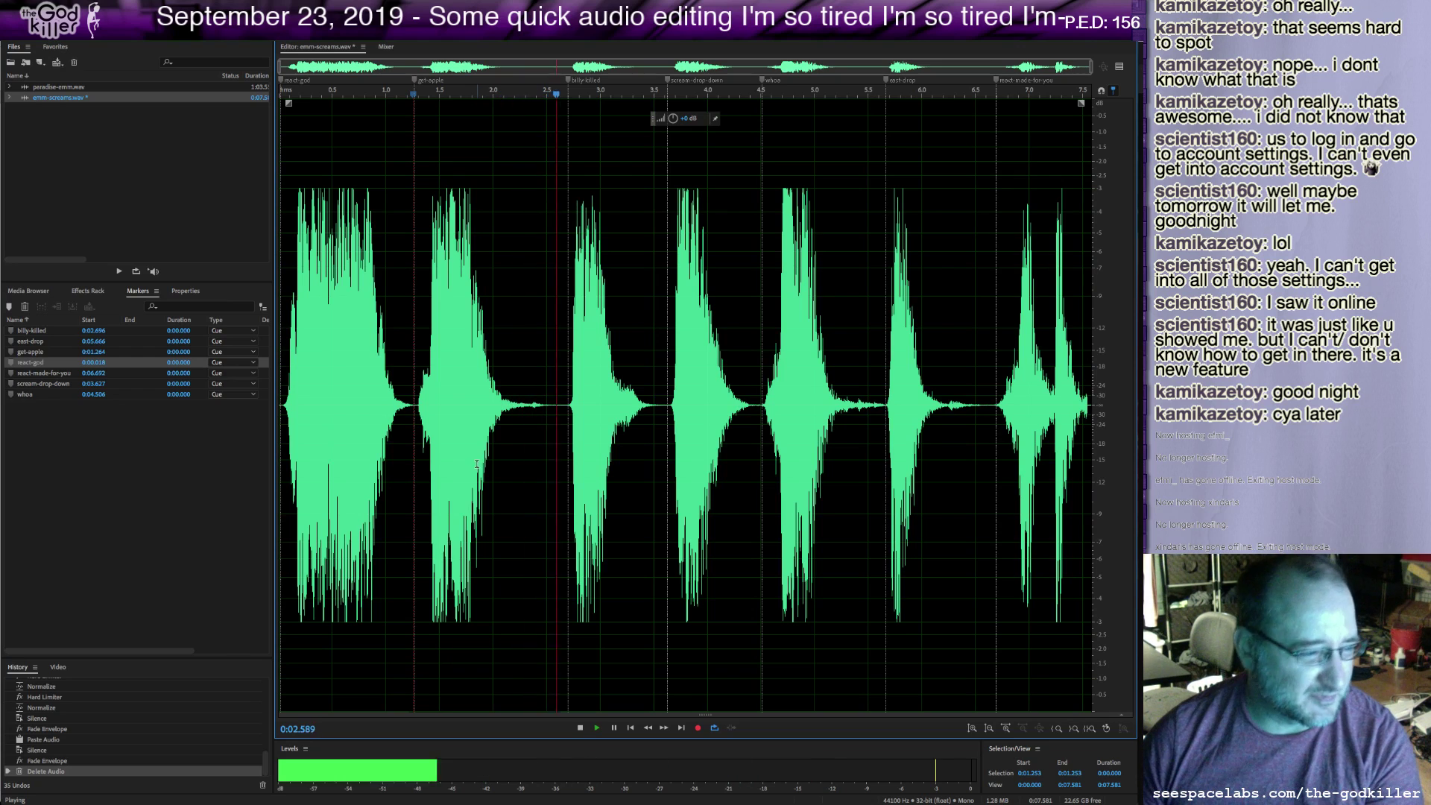
Apply a Smooth Fade Out to the get-apple scream's last 0.36 s or so, and delete about 0.43 s of silence before billy-killed.
{"action": "key", "text": "space"}
{"action": "left_click_drag", "start_coordinate": [494, 402], "coordinate": [533, 417]}
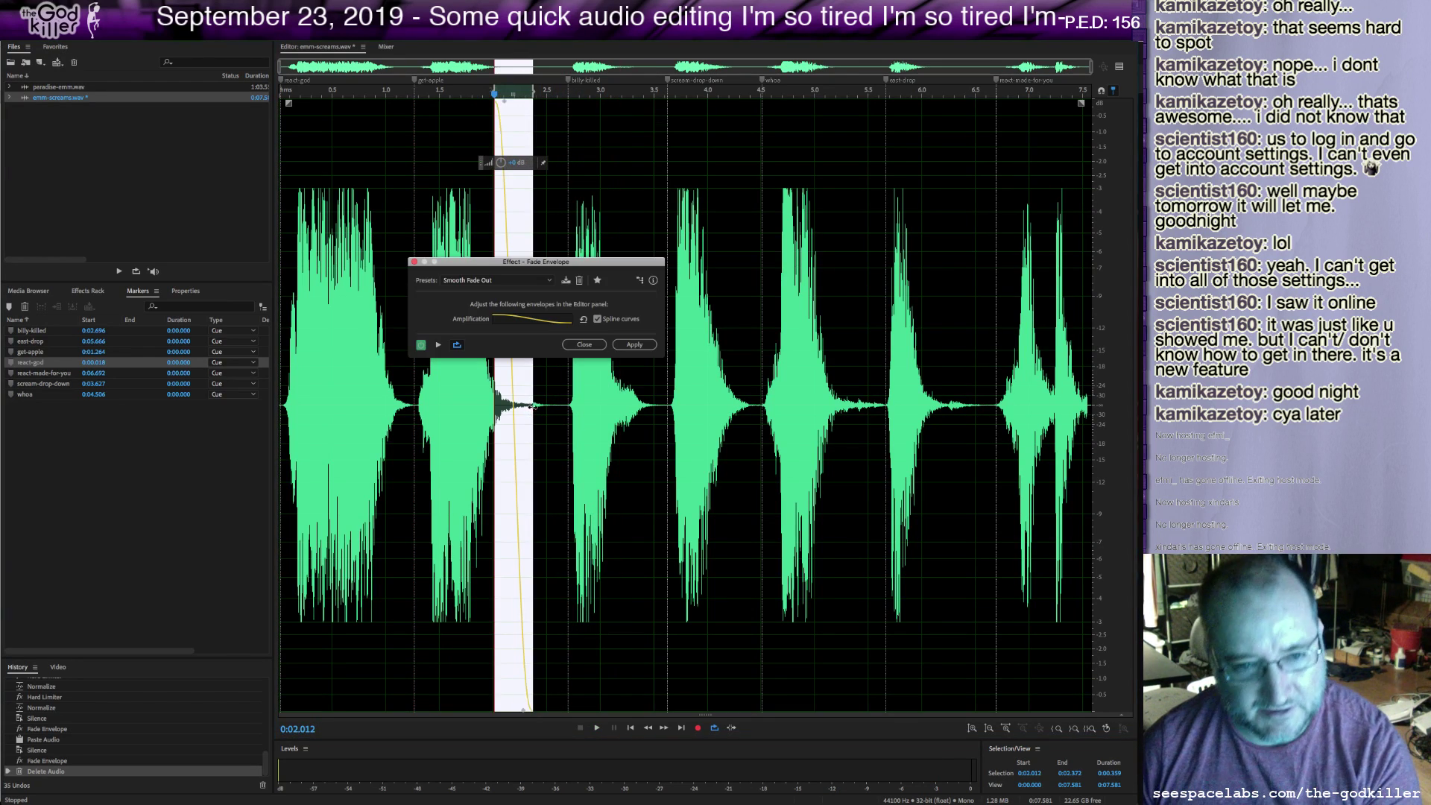
{"action": "left_click", "coordinate": [635, 349]}
{"action": "left_click", "coordinate": [431, 403]}
{"action": "left_click_drag", "start_coordinate": [522, 407], "coordinate": [567, 436]}
{"action": "key", "text": "Delete"}
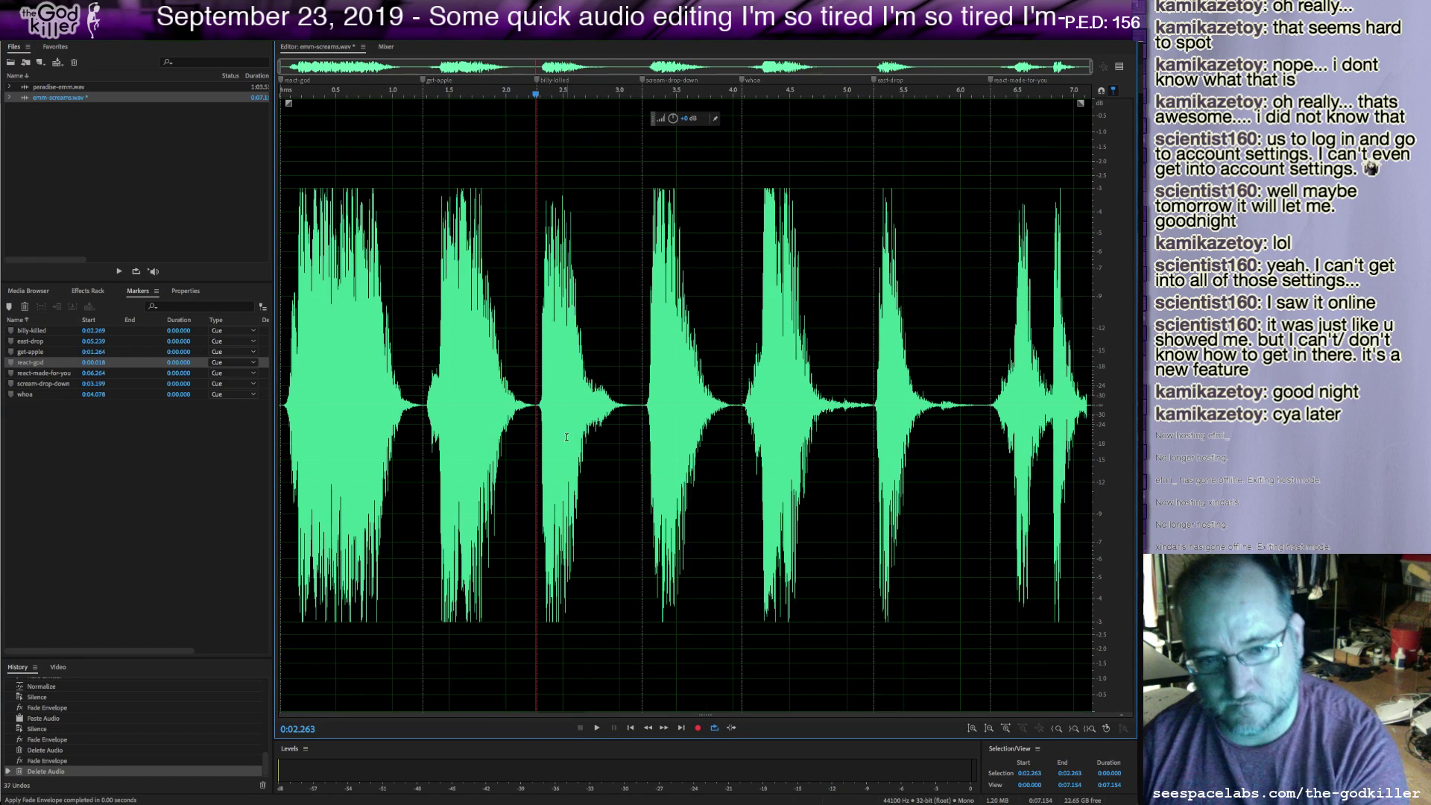
Play the billy-killed scream and delete about 0.09 s of silence between its tail and the scream-drop-down marker.
{"action": "key", "text": "space"}
{"action": "key", "text": "space"}
{"action": "left_click_drag", "start_coordinate": [631, 410], "coordinate": [641, 415]}
{"action": "key", "text": "Delete"}
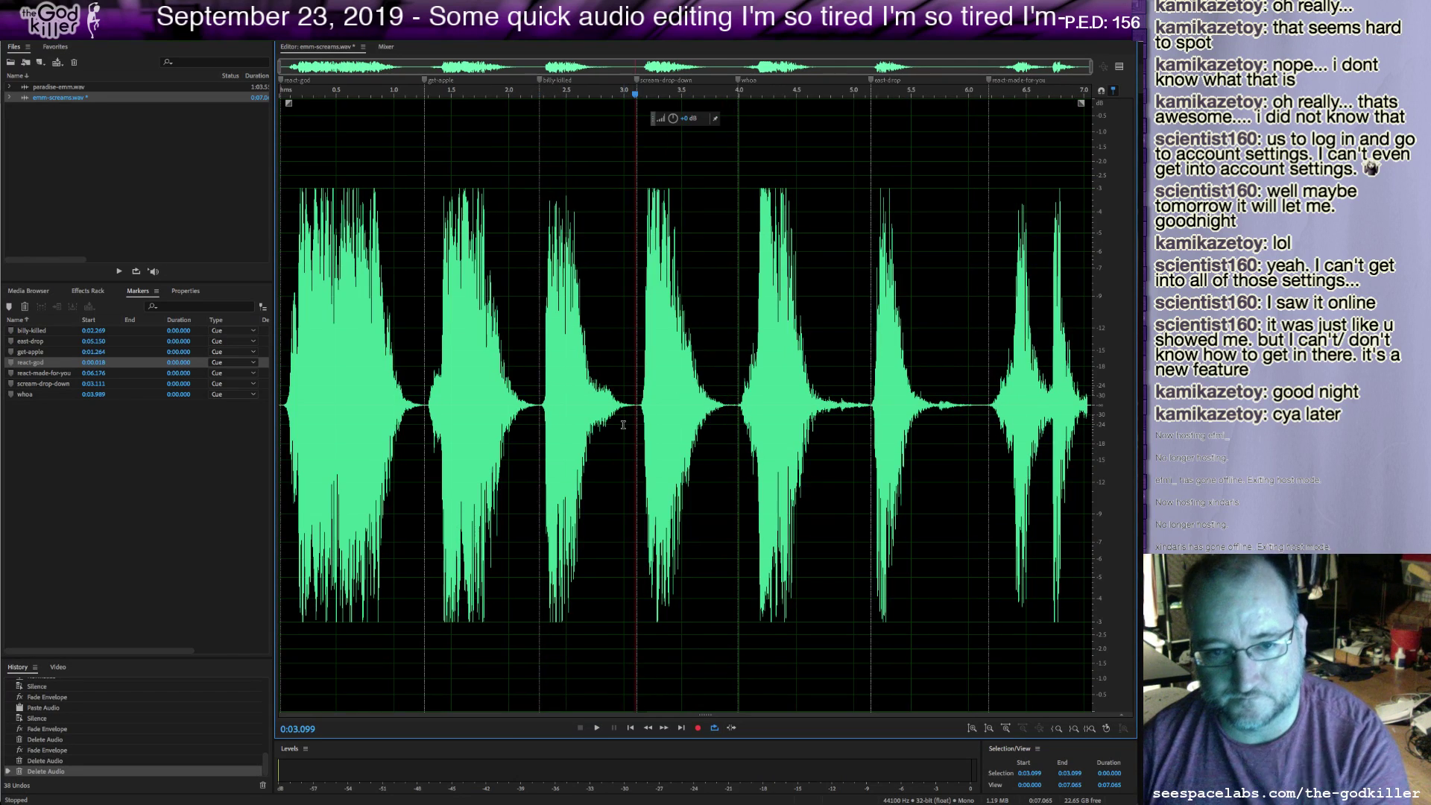
Play on from the scream-drop-down clip and delete about 0.08 s of silence just before the whoa marker.
{"action": "key", "text": "space"}
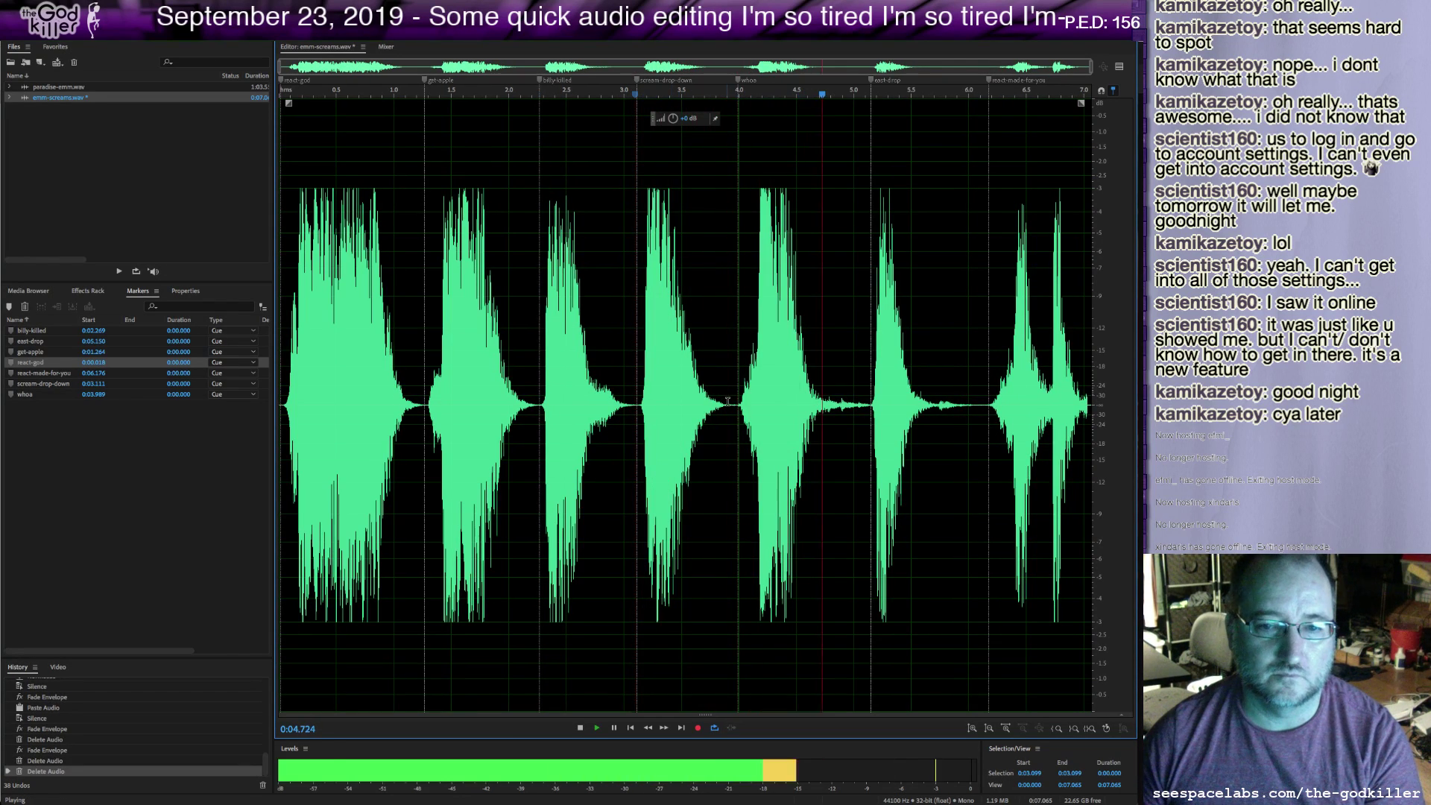
{"action": "key", "text": "space"}
{"action": "left_click_drag", "start_coordinate": [727, 408], "coordinate": [735, 411]}
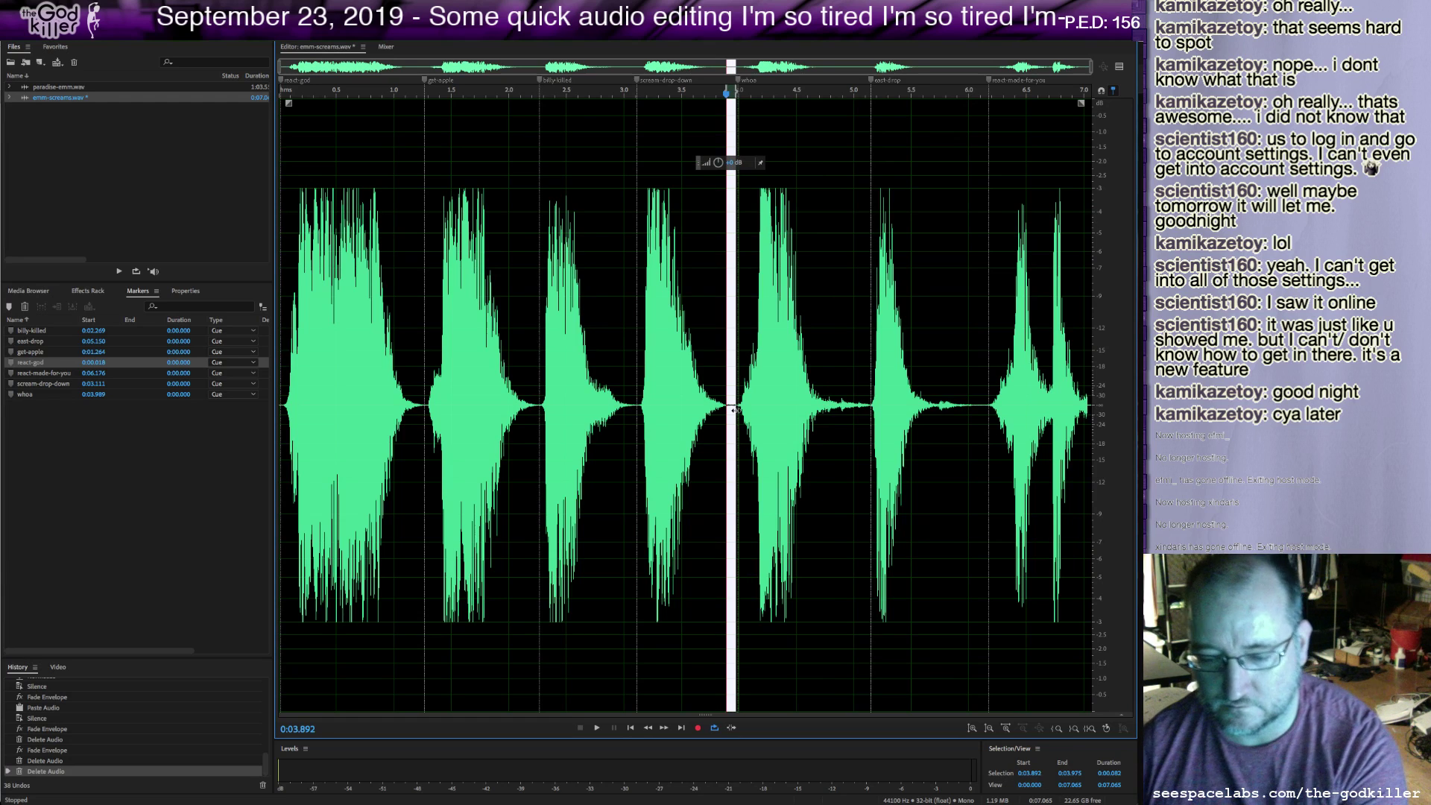
{"action": "key", "text": "Delete"}
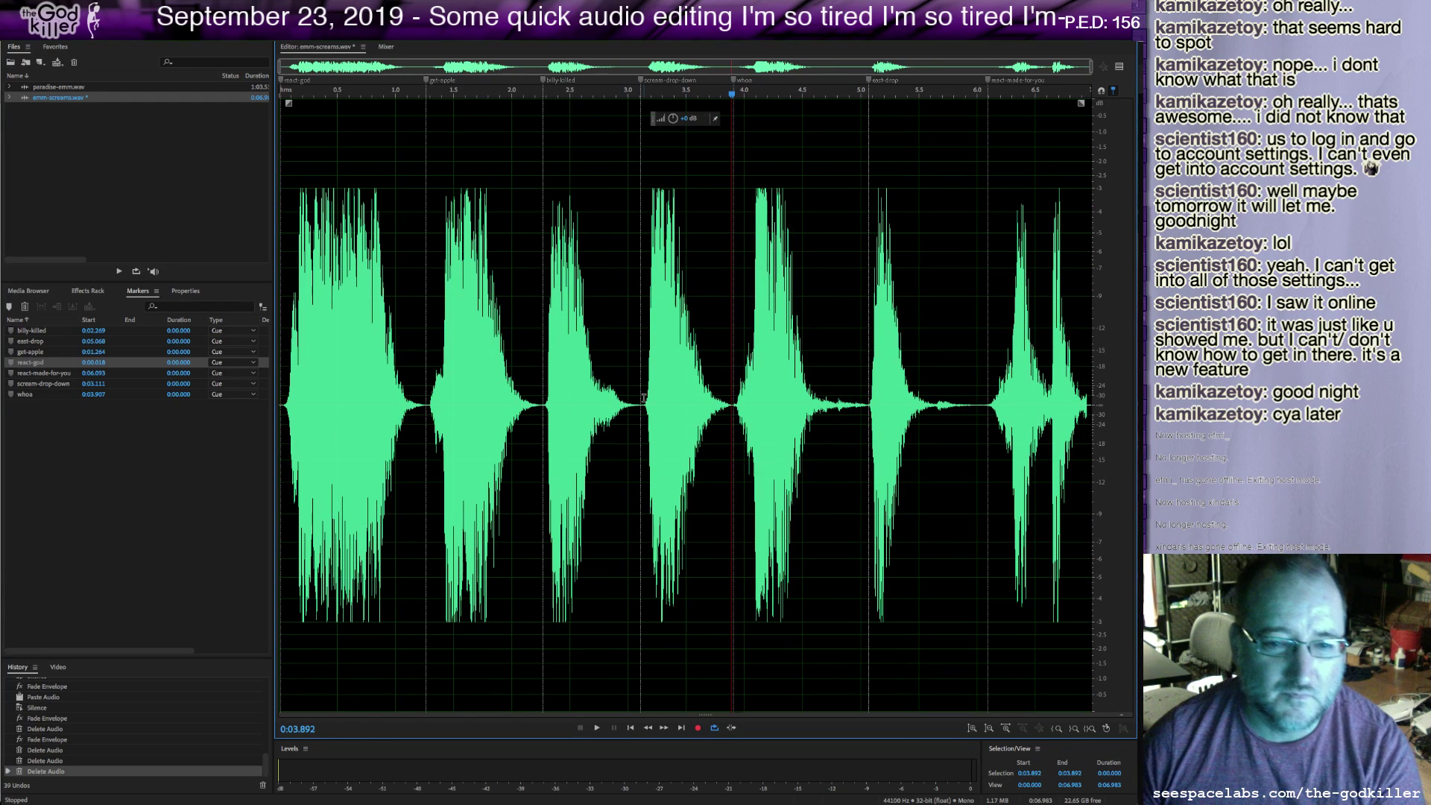
Delete about 0.04 s of silence just after the scream-drop-down marker and play the transition into whoa.
{"action": "left_click_drag", "start_coordinate": [641, 401], "coordinate": [644, 403]}
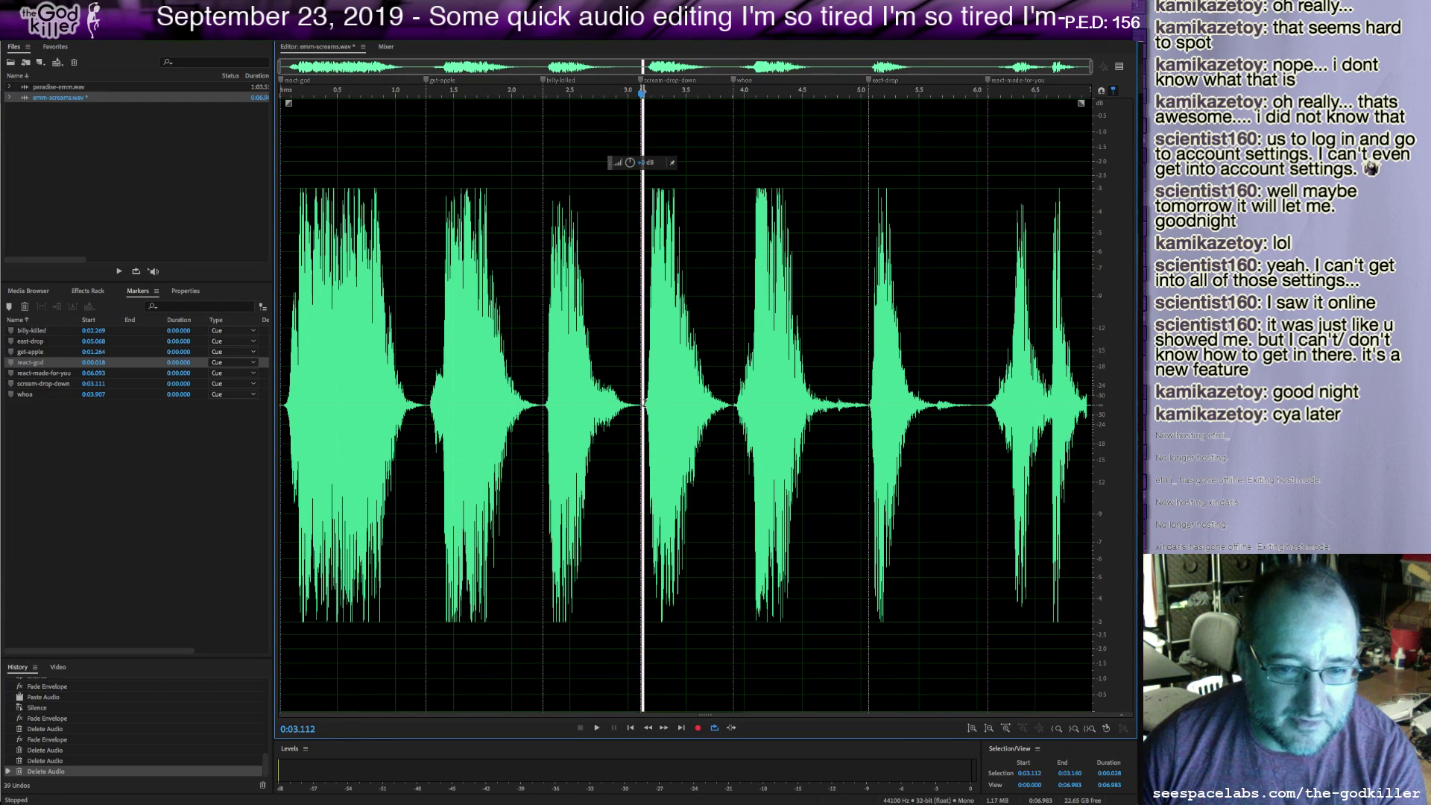
{"action": "key", "text": "Delete"}
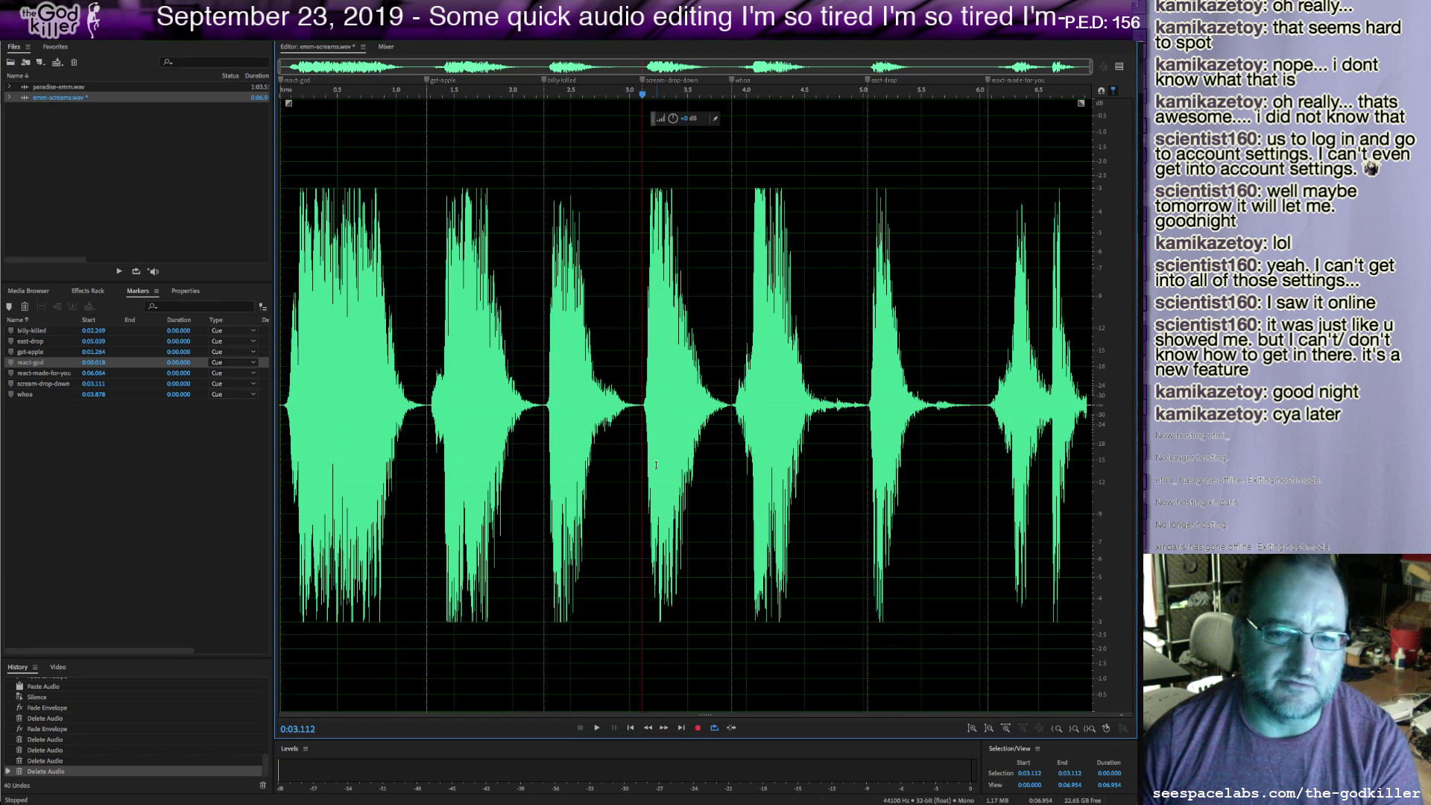
{"action": "key", "text": "space"}
{"action": "key", "text": "space"}
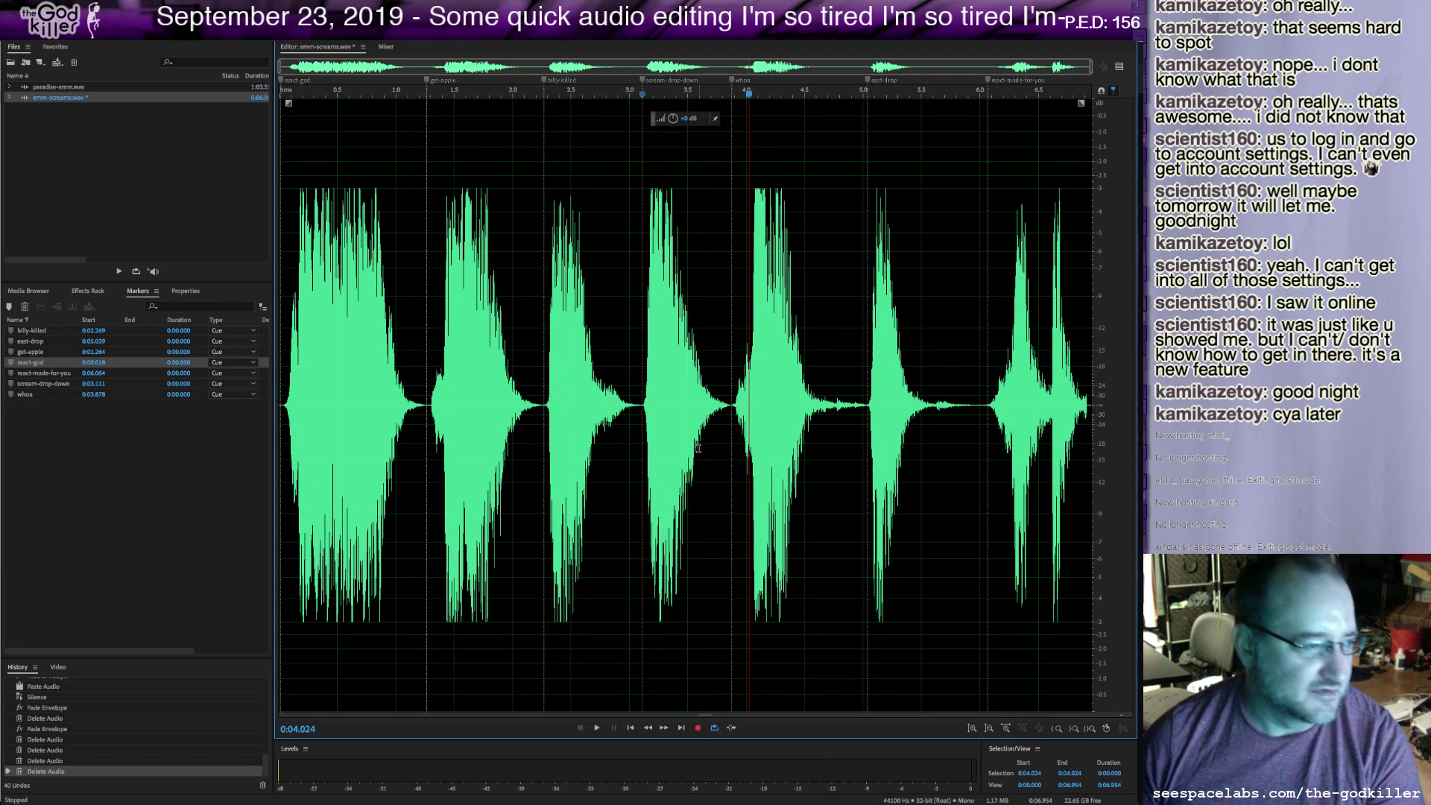
Apply a Smooth Fade Out over about 0.42 s of the whoa tail, and delete about 0.21 s of silence before the sixth scream.
{"action": "left_click_drag", "start_coordinate": [810, 400], "coordinate": [859, 432]}
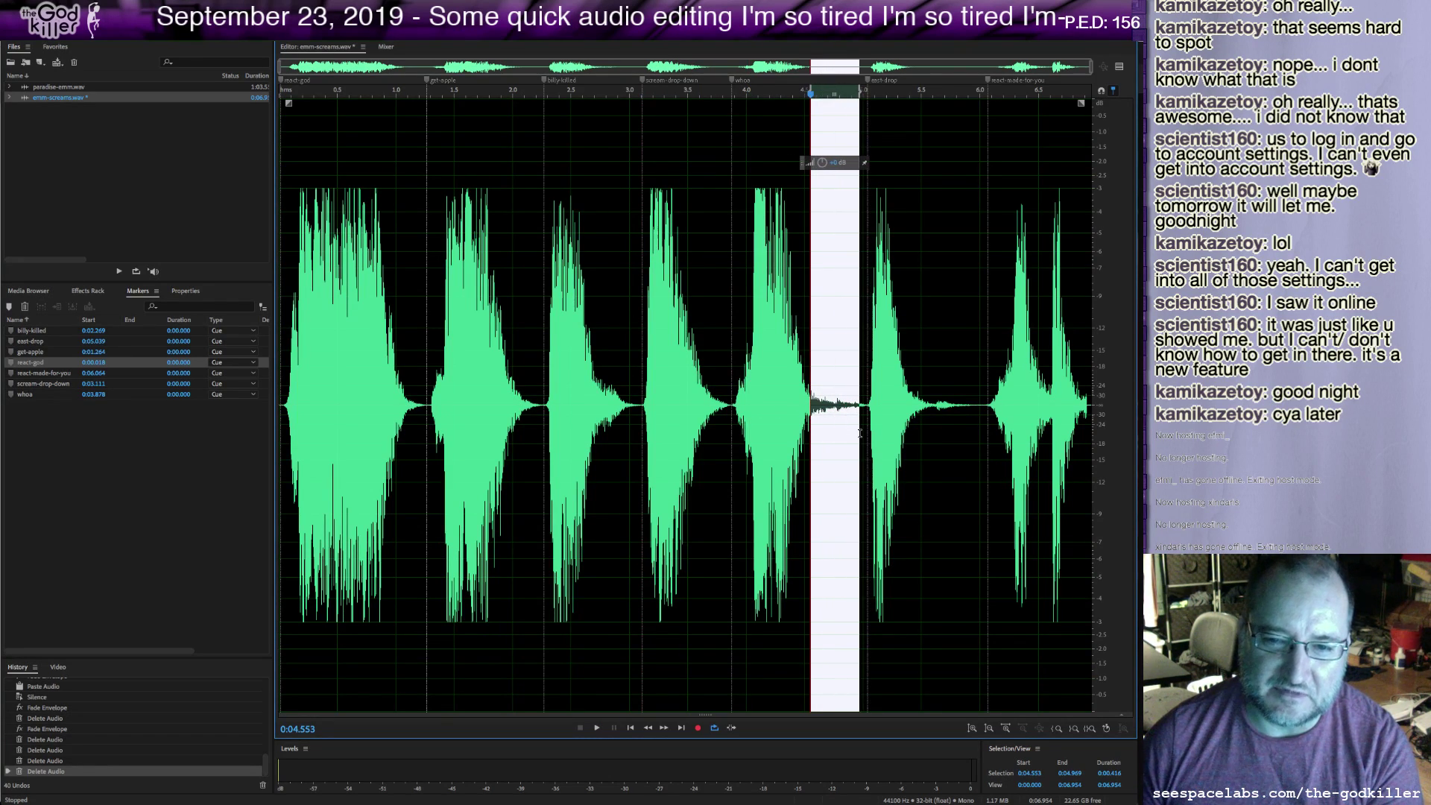
{"action": "key", "text": "shift+r"}
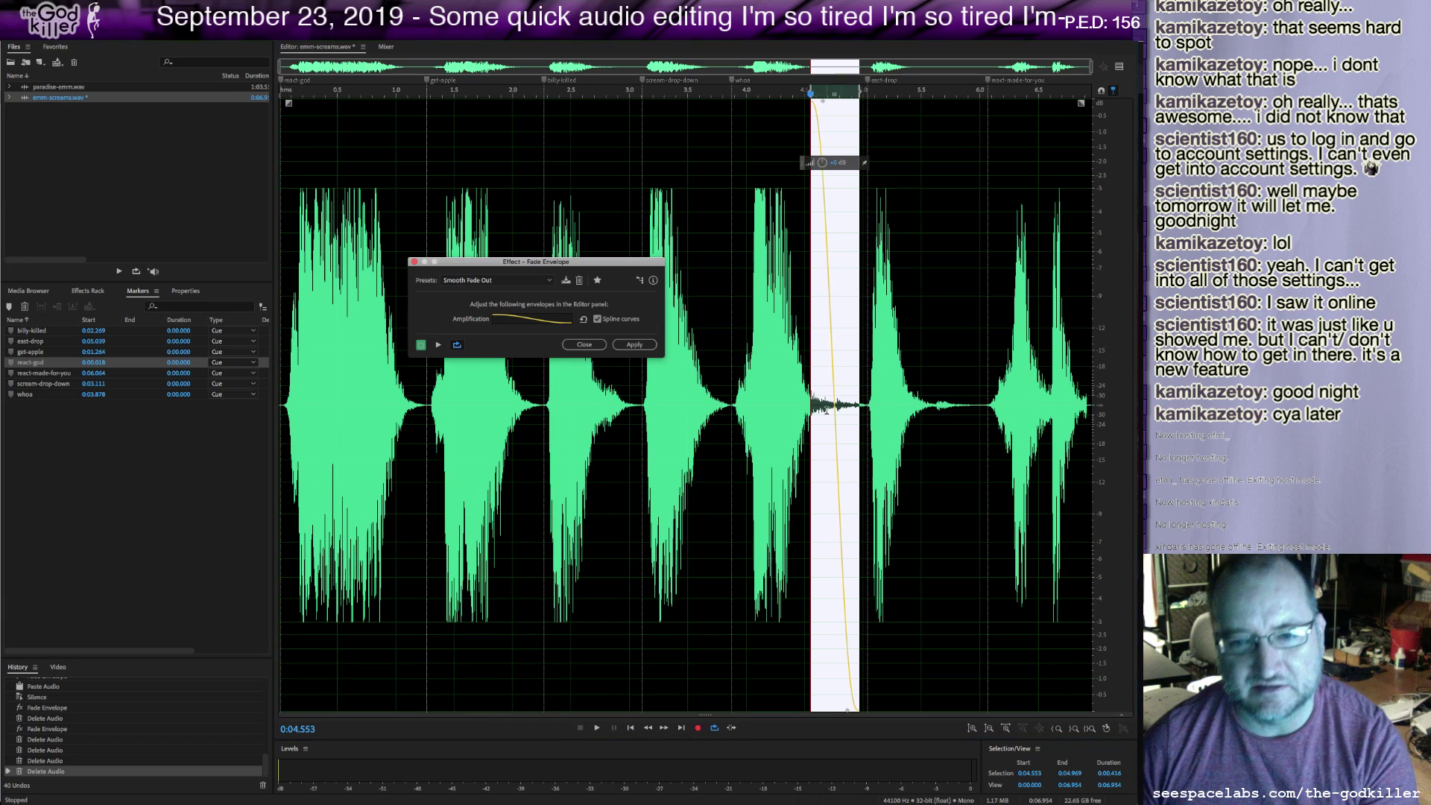
{"action": "left_click", "coordinate": [633, 345]}
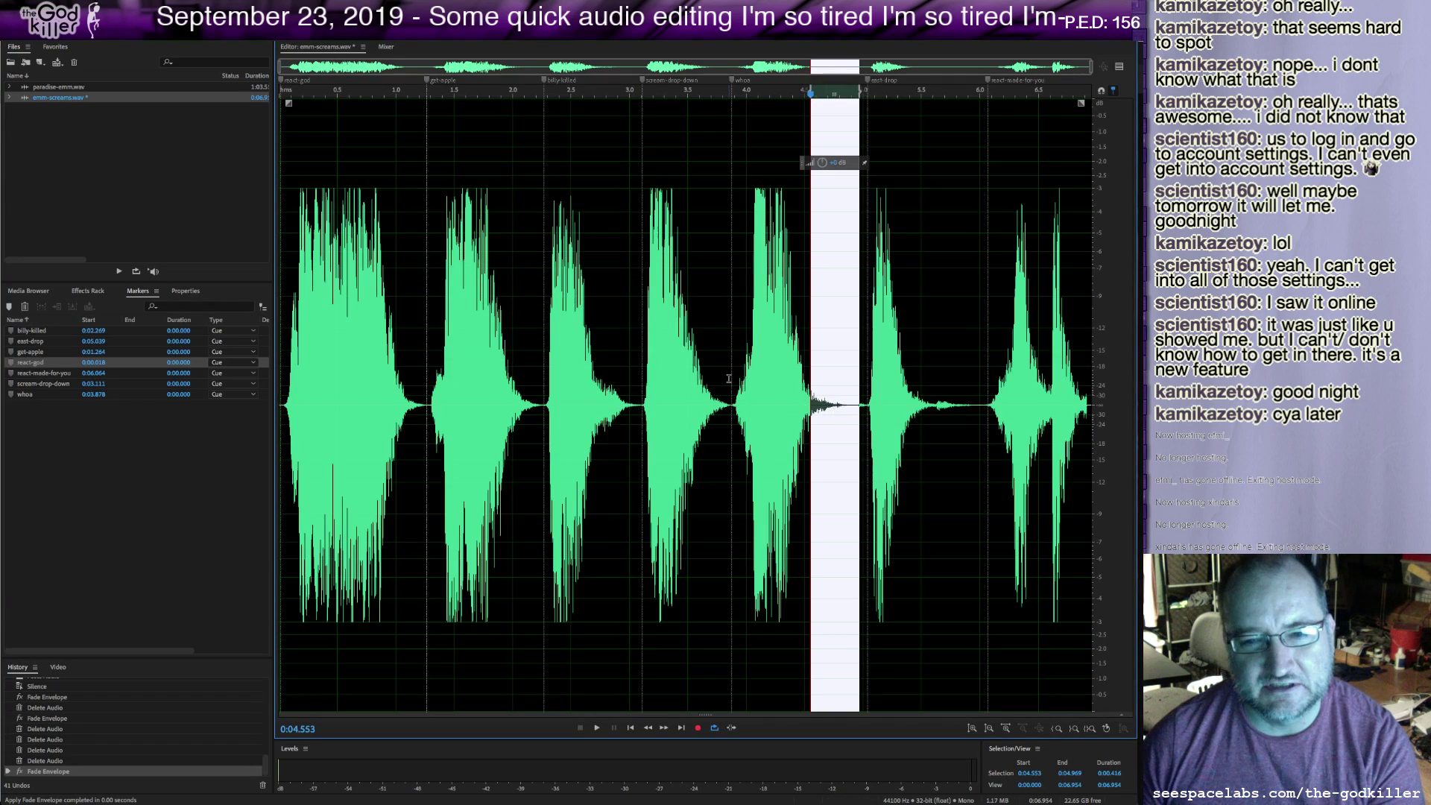
{"action": "left_click", "coordinate": [729, 380]}
{"action": "left_click_drag", "start_coordinate": [844, 408], "coordinate": [866, 423]}
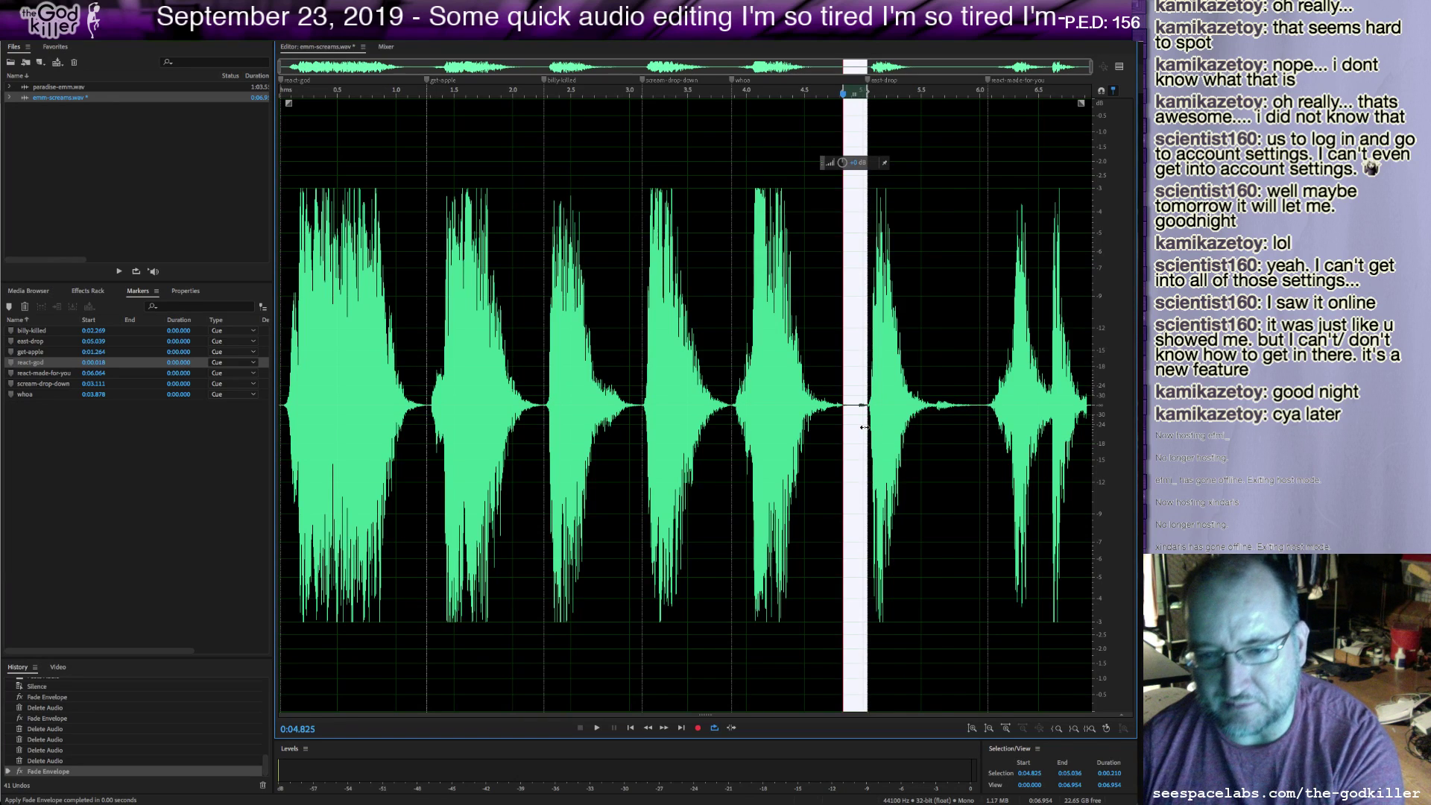
{"action": "key", "text": "Delete"}
Play the sixth scream and apply a Smooth Fade Out over about 0.35 s of its tail.
{"action": "key", "text": "space"}
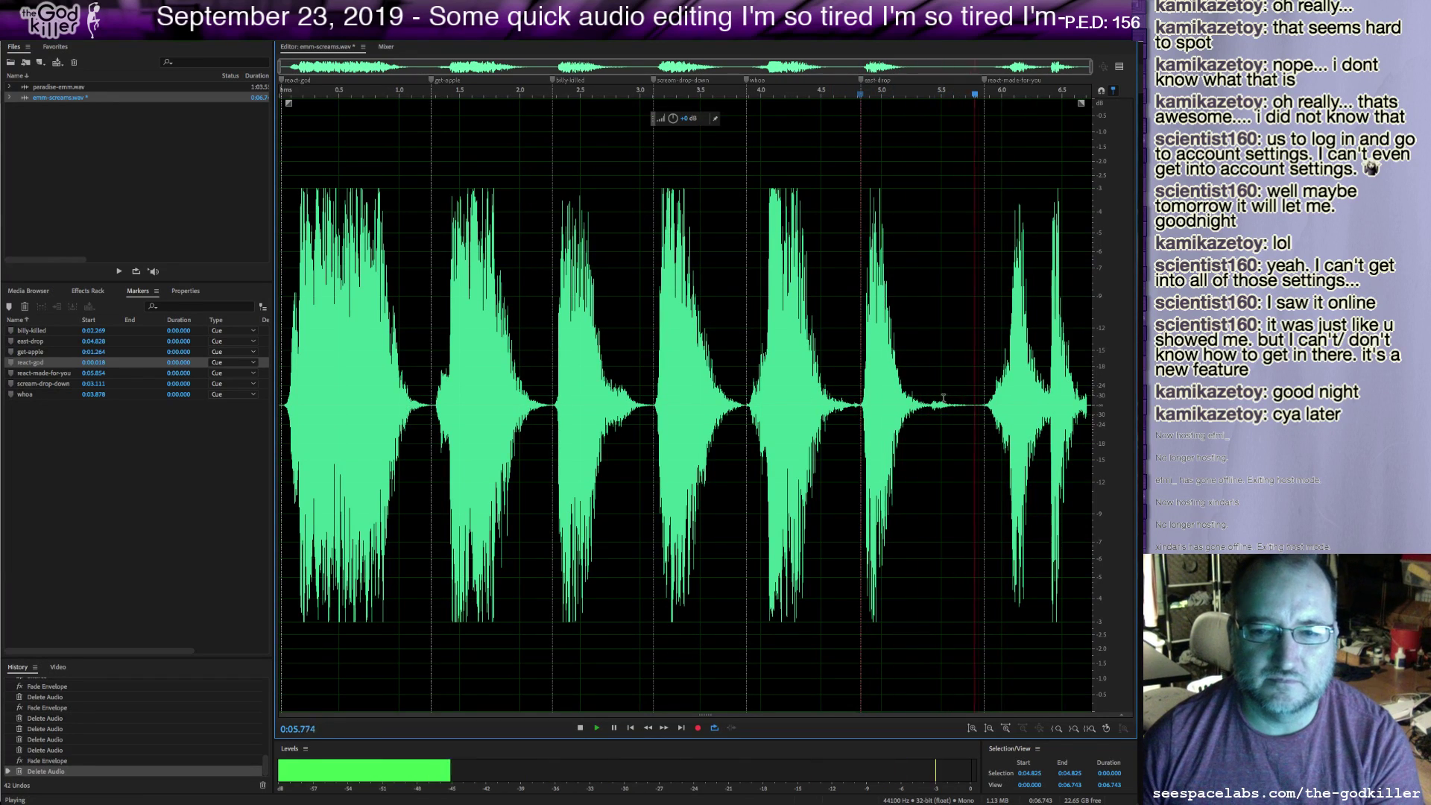
{"action": "left_click_drag", "start_coordinate": [912, 406], "coordinate": [954, 421]}
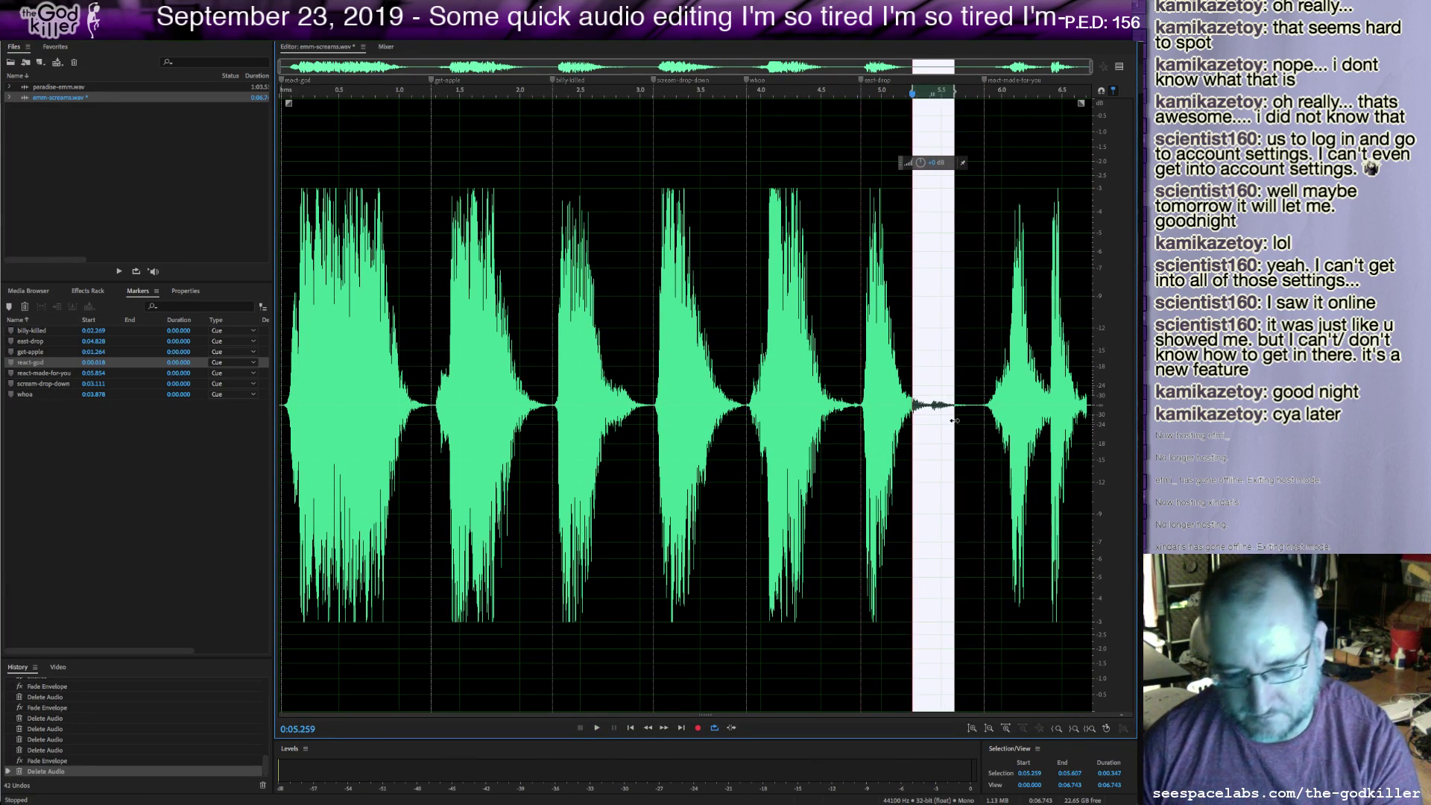
{"action": "key", "text": "shift+r"}
{"action": "left_click", "coordinate": [648, 346]}
{"action": "left_click", "coordinate": [850, 409]}
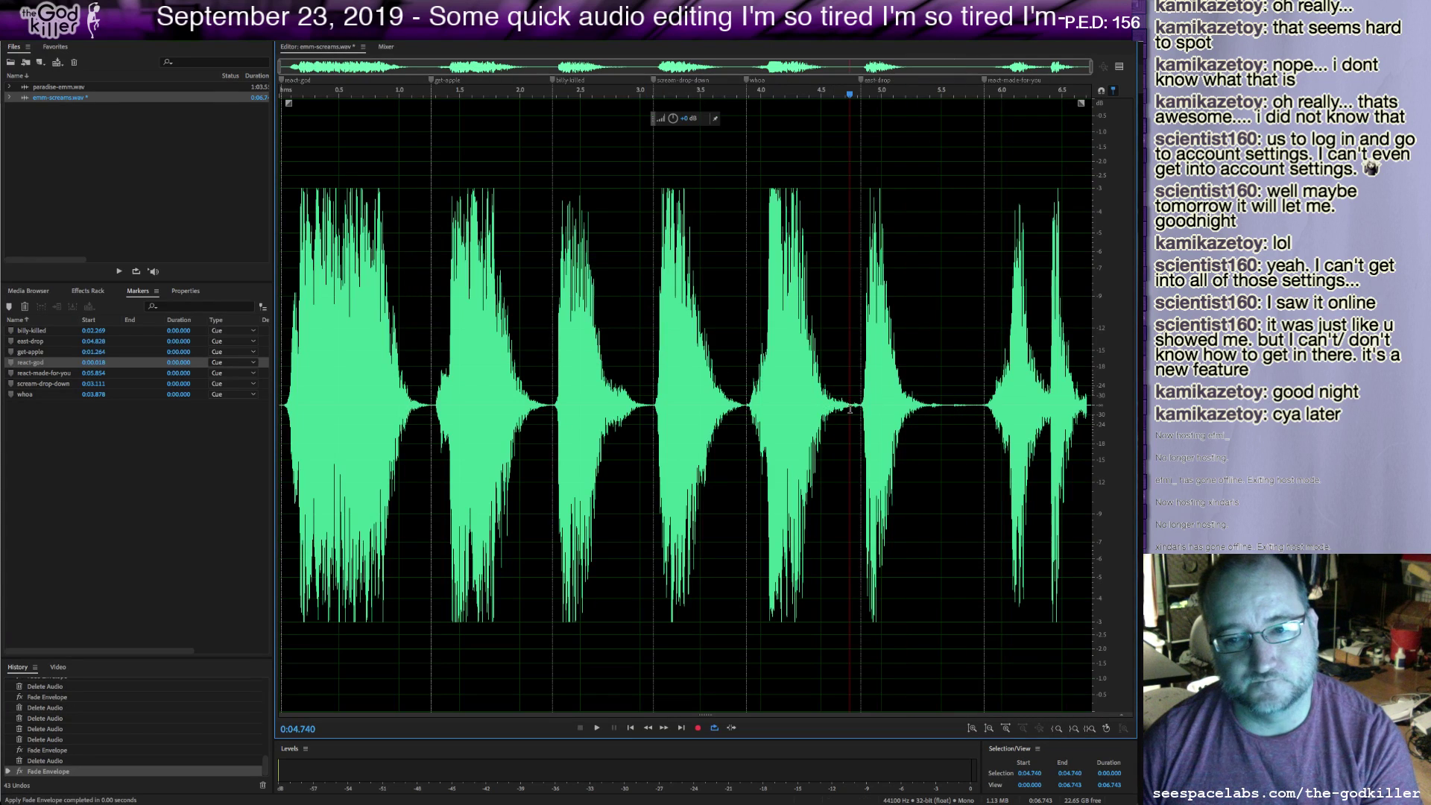
Play the sixth scream's faded tail and delete about 0.44 s of silence before the react-made-for-you marker.
{"action": "left_click", "coordinate": [854, 402]}
{"action": "key", "text": "space"}
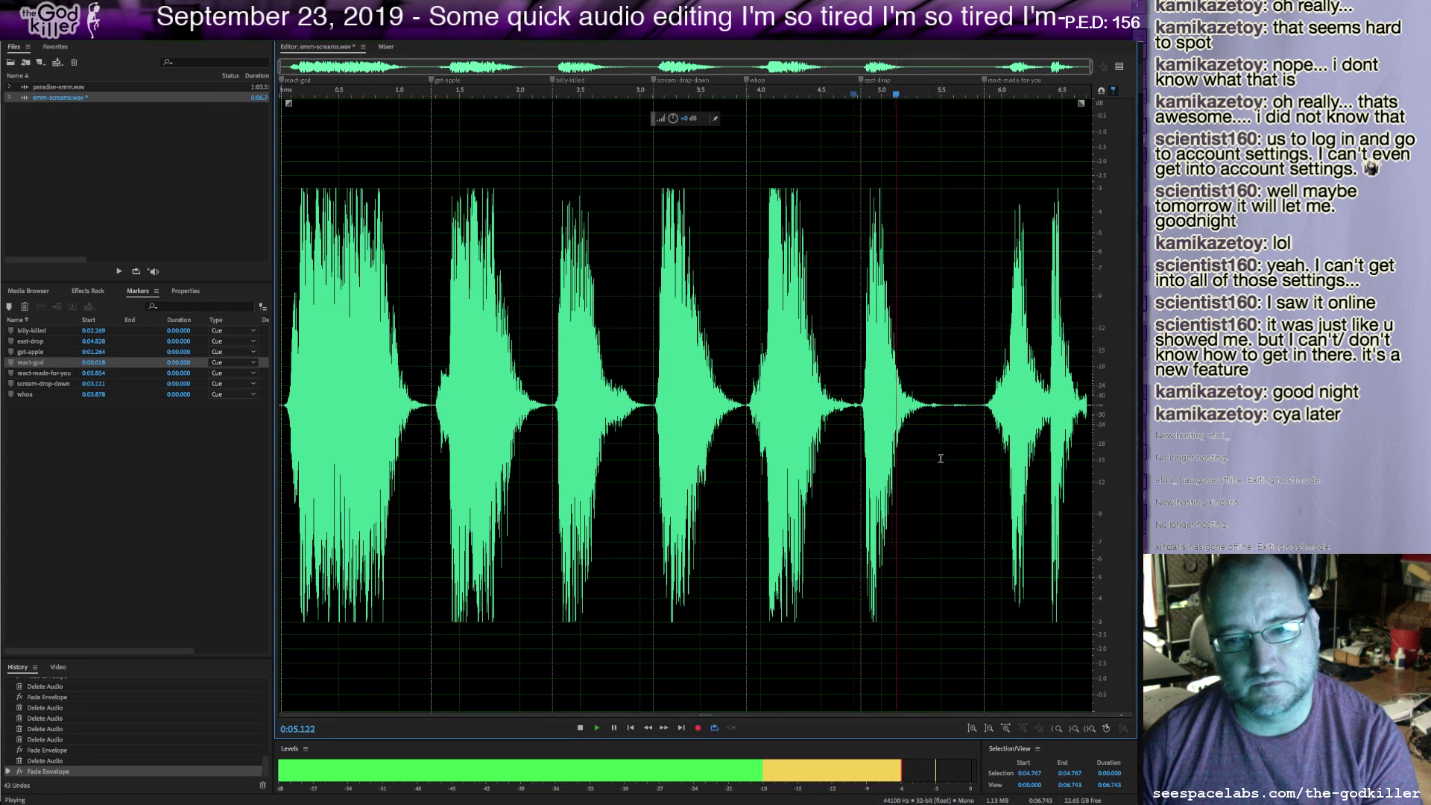
{"action": "key", "text": "space"}
{"action": "left_click_drag", "start_coordinate": [929, 421], "coordinate": [983, 441]}
{"action": "key", "text": "Delete"}
Play the react-made-for-you clip and apply a Smooth Fade Out over about the last 0.12 s of the selected end.
{"action": "key", "text": "space"}
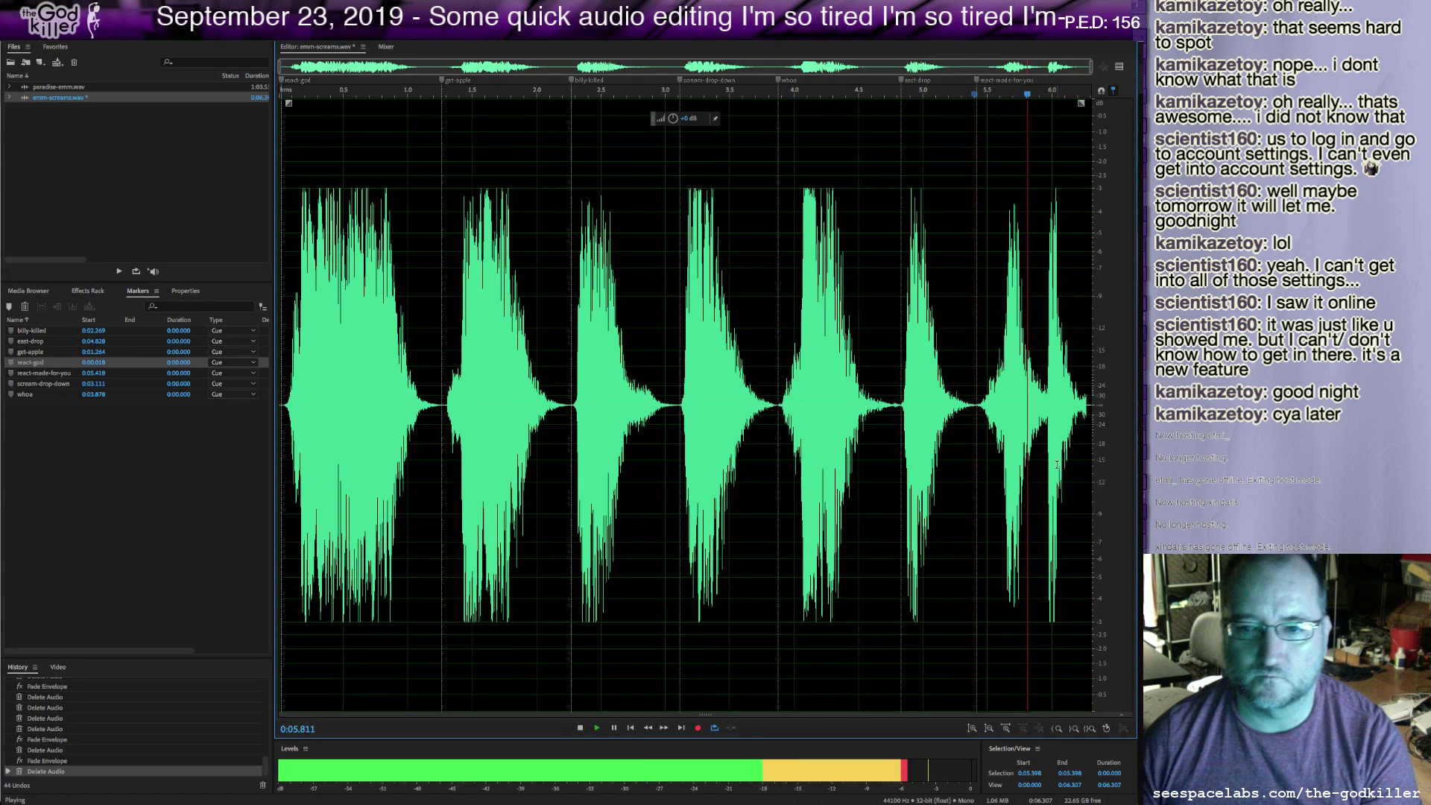
{"action": "key", "text": "space"}
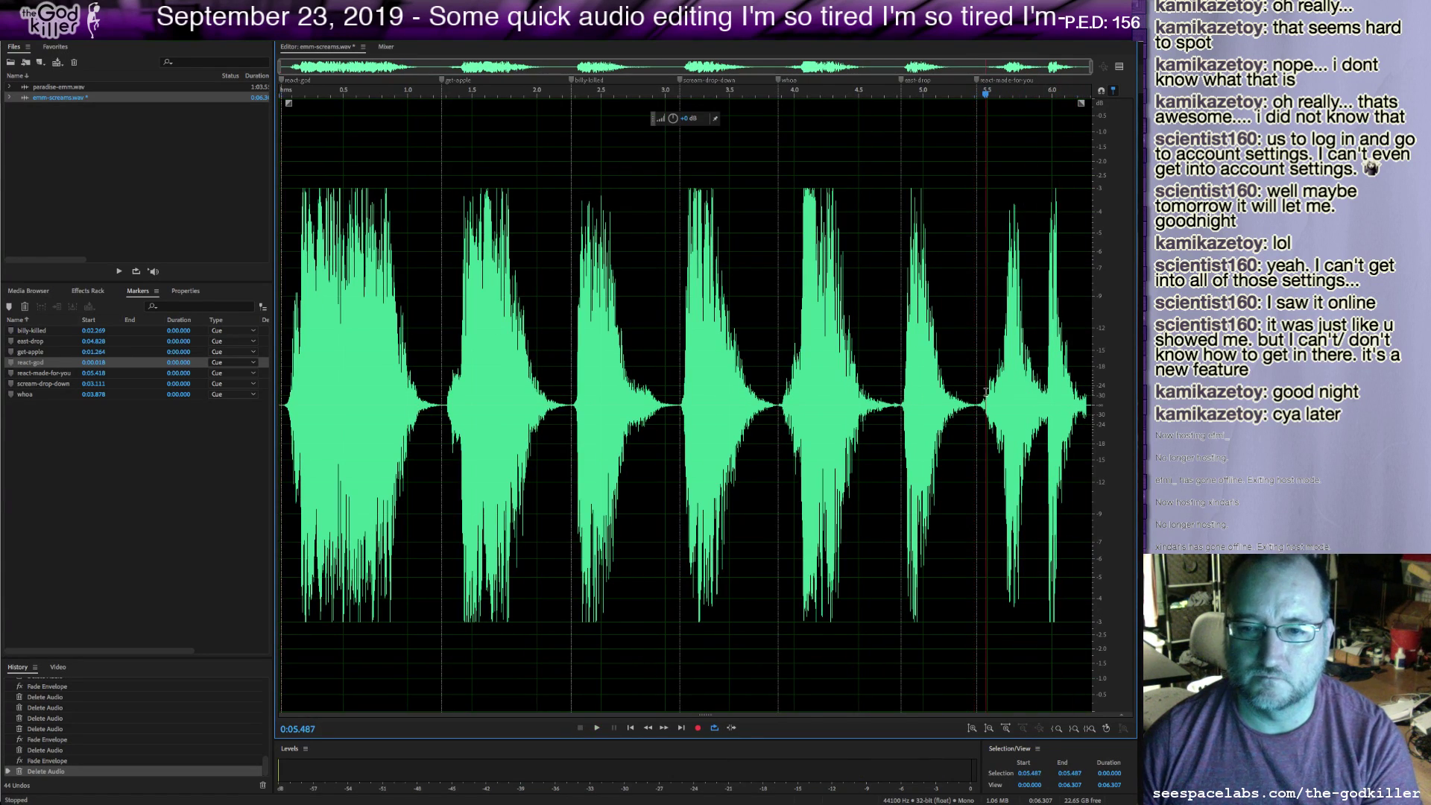
{"action": "left_click_drag", "start_coordinate": [1072, 405], "coordinate": [1087, 408]}
{"action": "key", "text": "shift+r"}
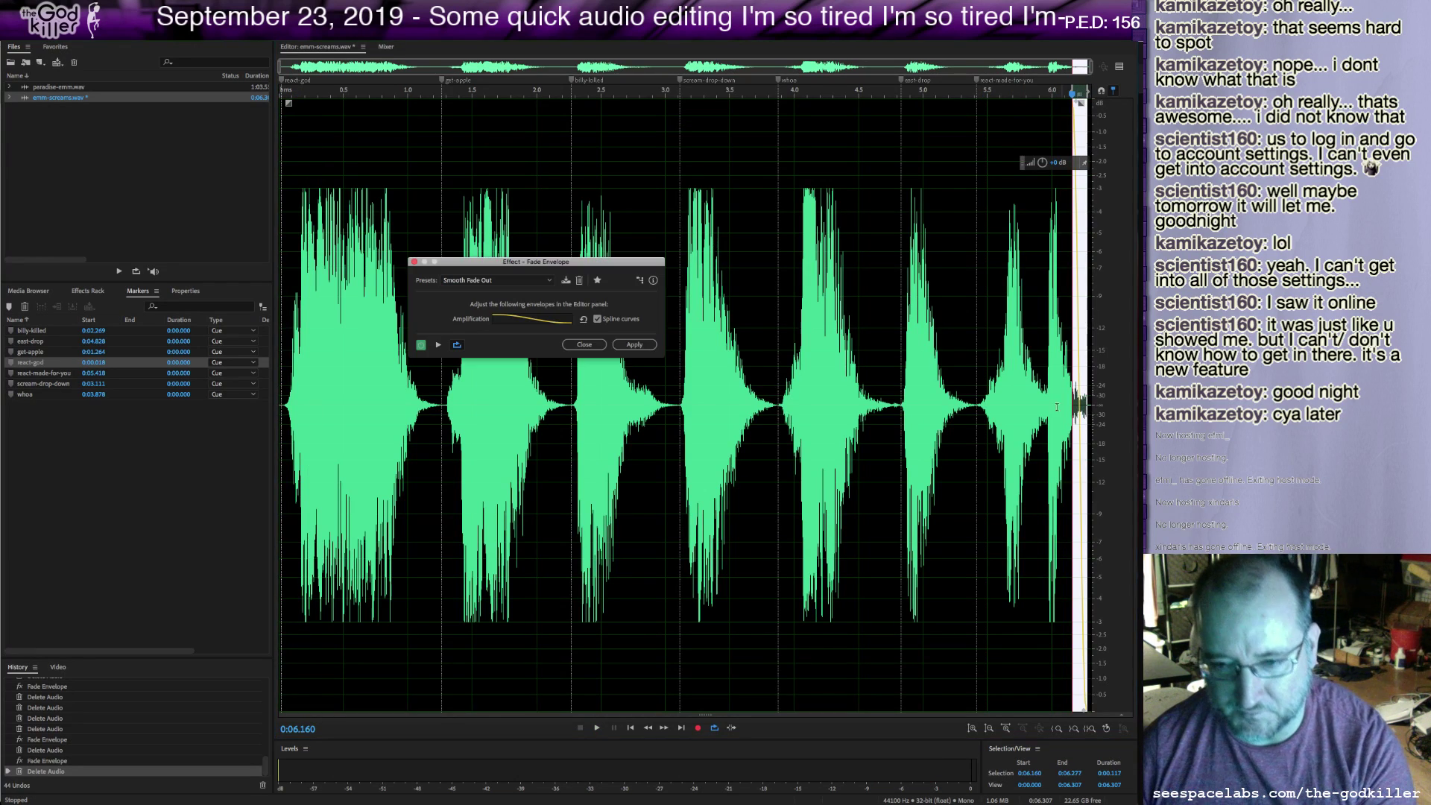
{"action": "left_click", "coordinate": [634, 344]}
{"action": "left_click", "coordinate": [997, 393]}
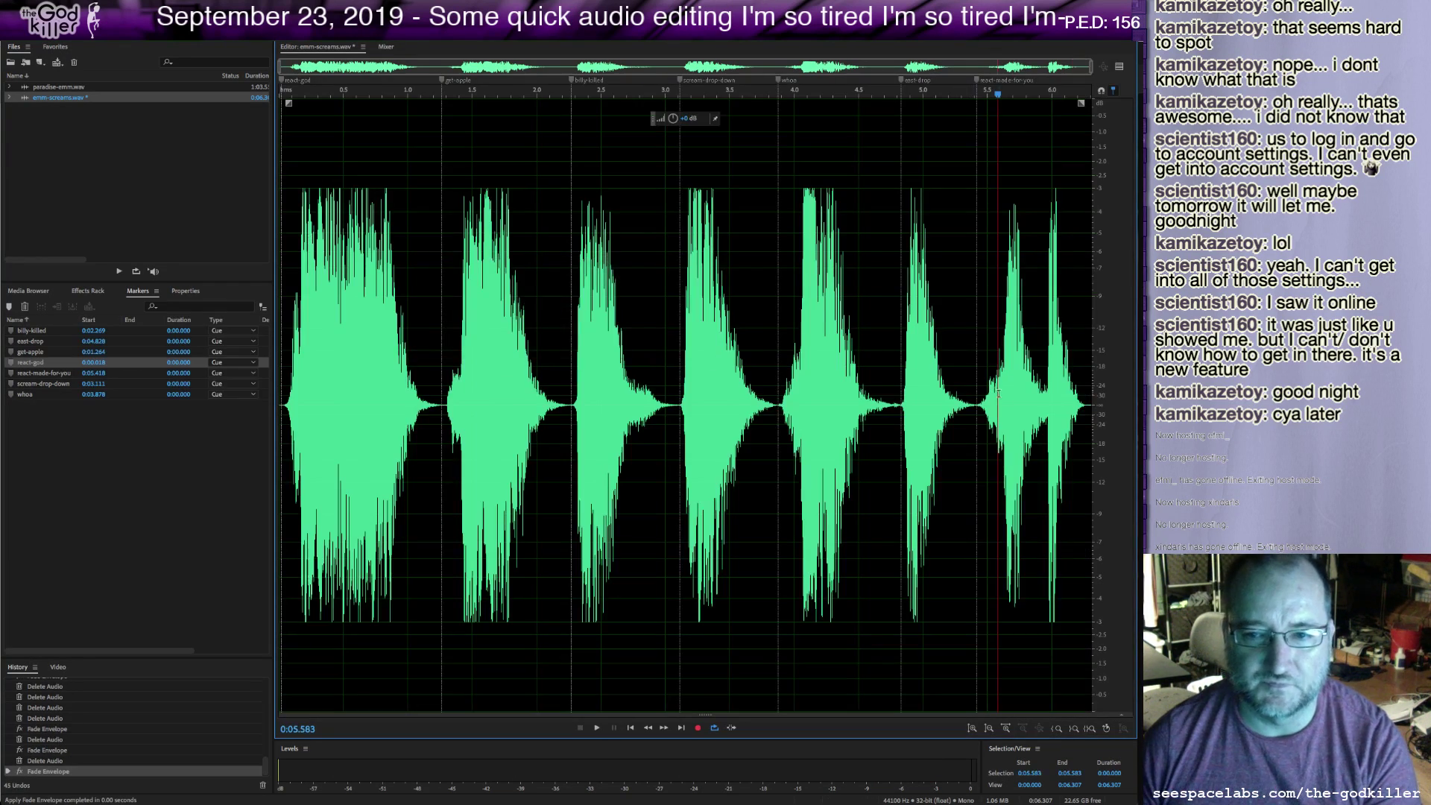
Play through the trimmed screams and save emm-screams.wav.
{"action": "left_click", "coordinate": [1087, 399]}
{"action": "key", "text": "space"}
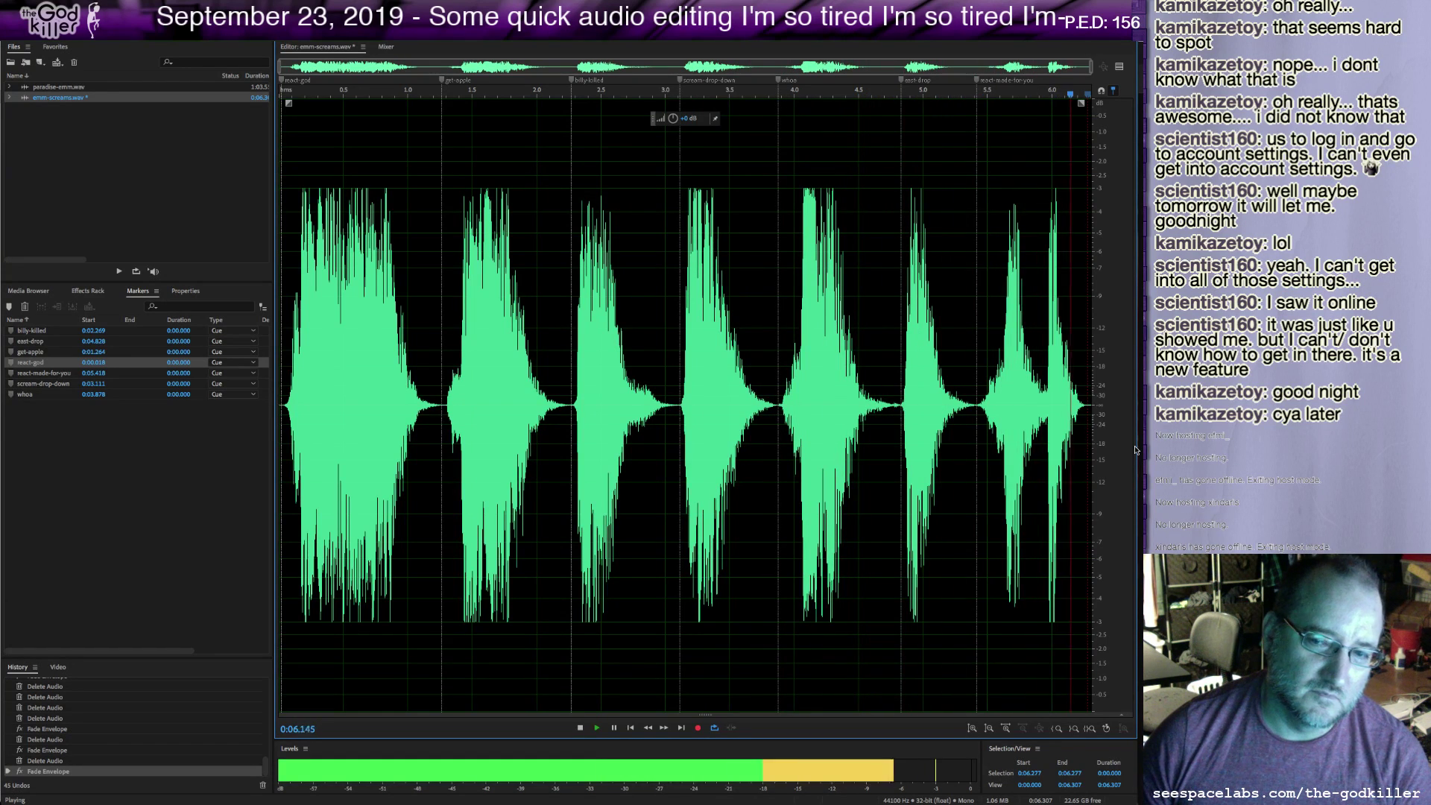
{"action": "key", "text": "space"}
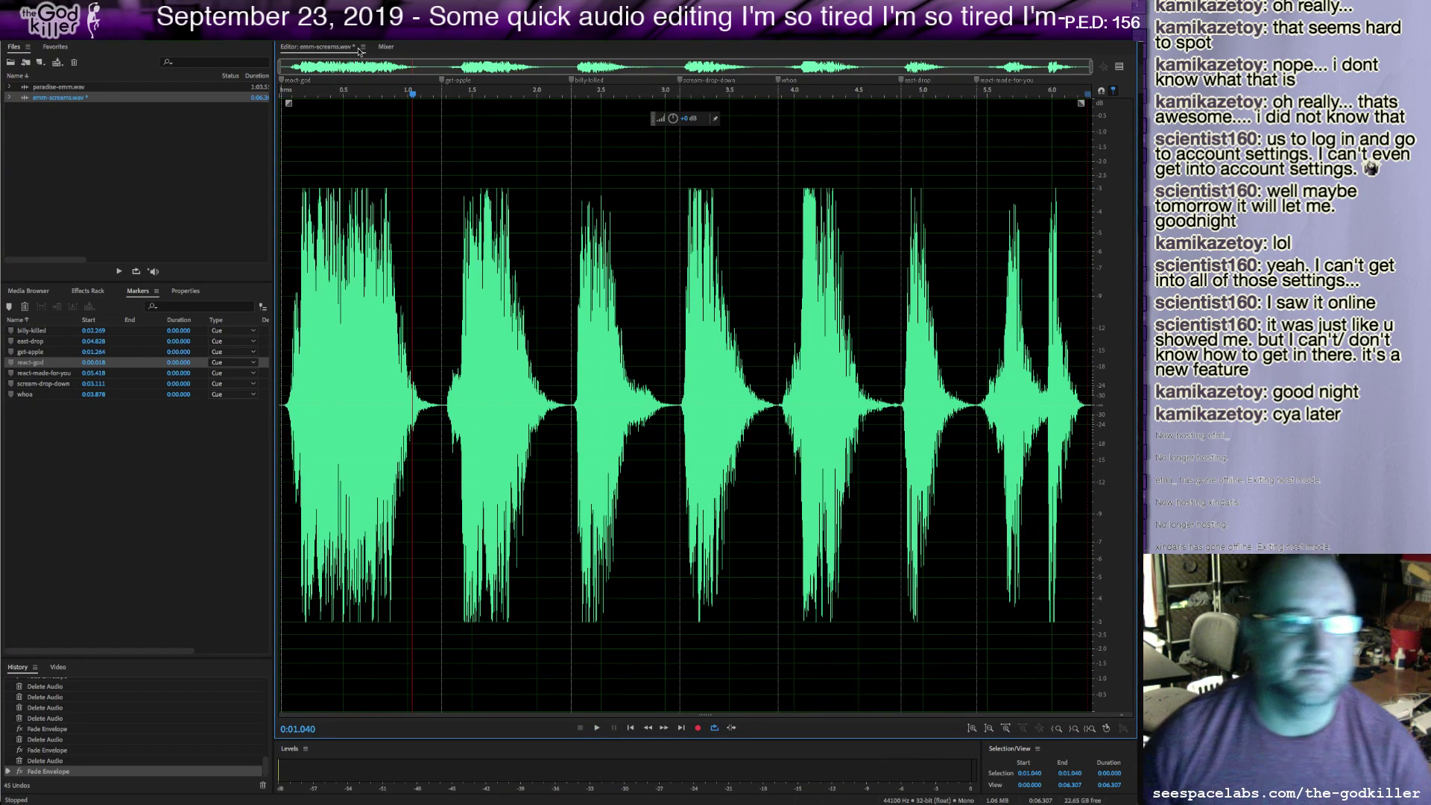
{"action": "left_click", "coordinate": [127, 0]}
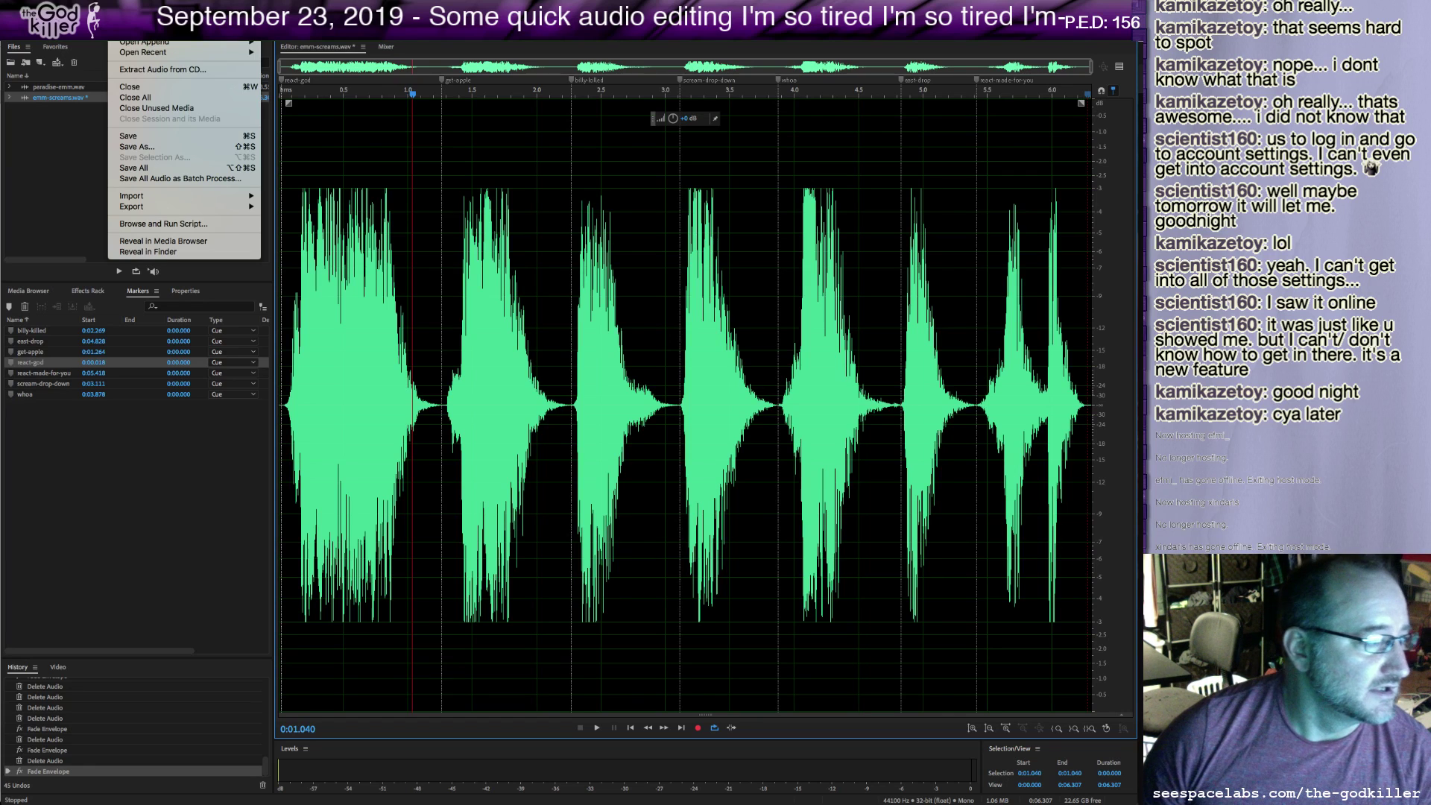
{"action": "left_click", "coordinate": [143, 137]}
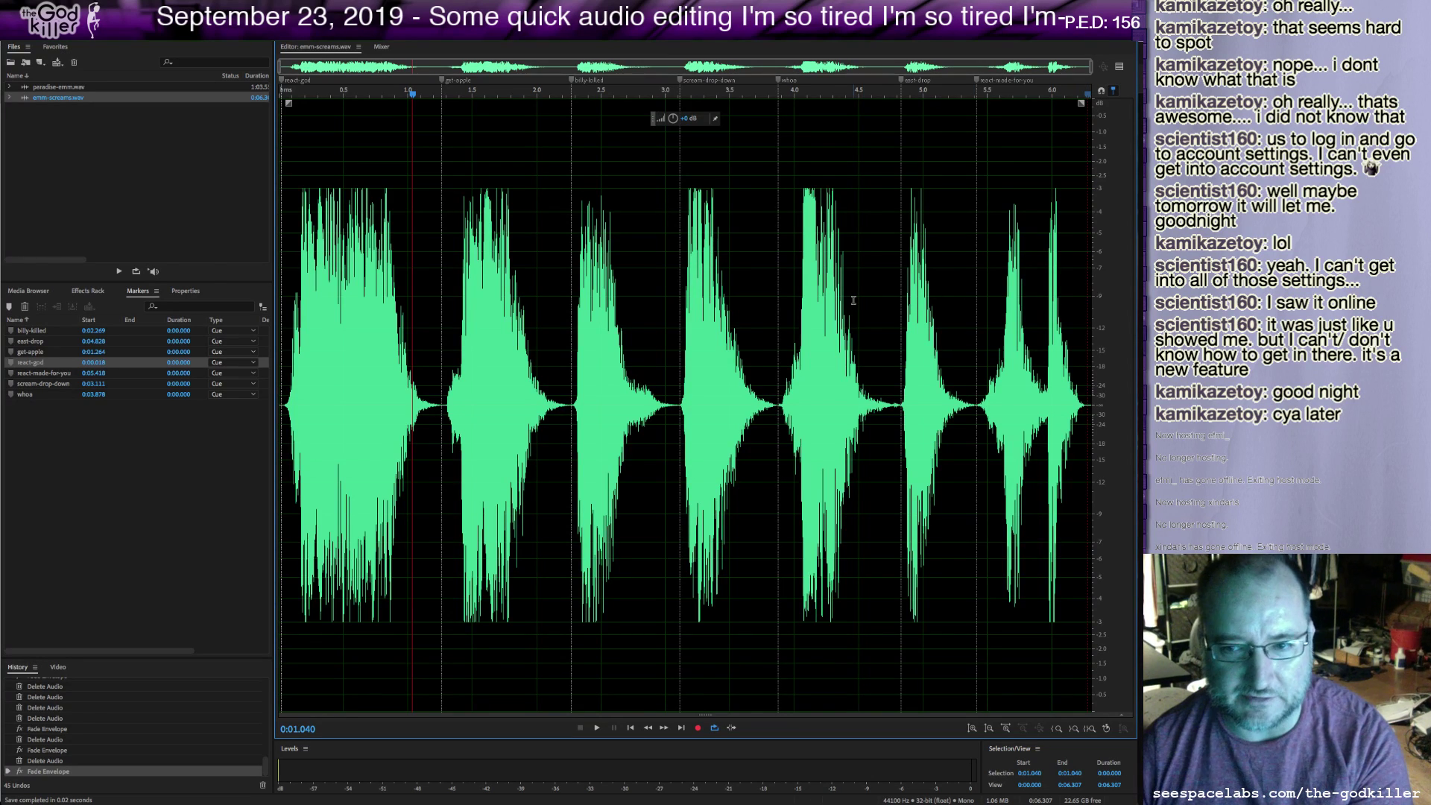
Add a cue marker at 0:01.040, near the end of the first scream, and name it end.
{"action": "key", "text": "m"}
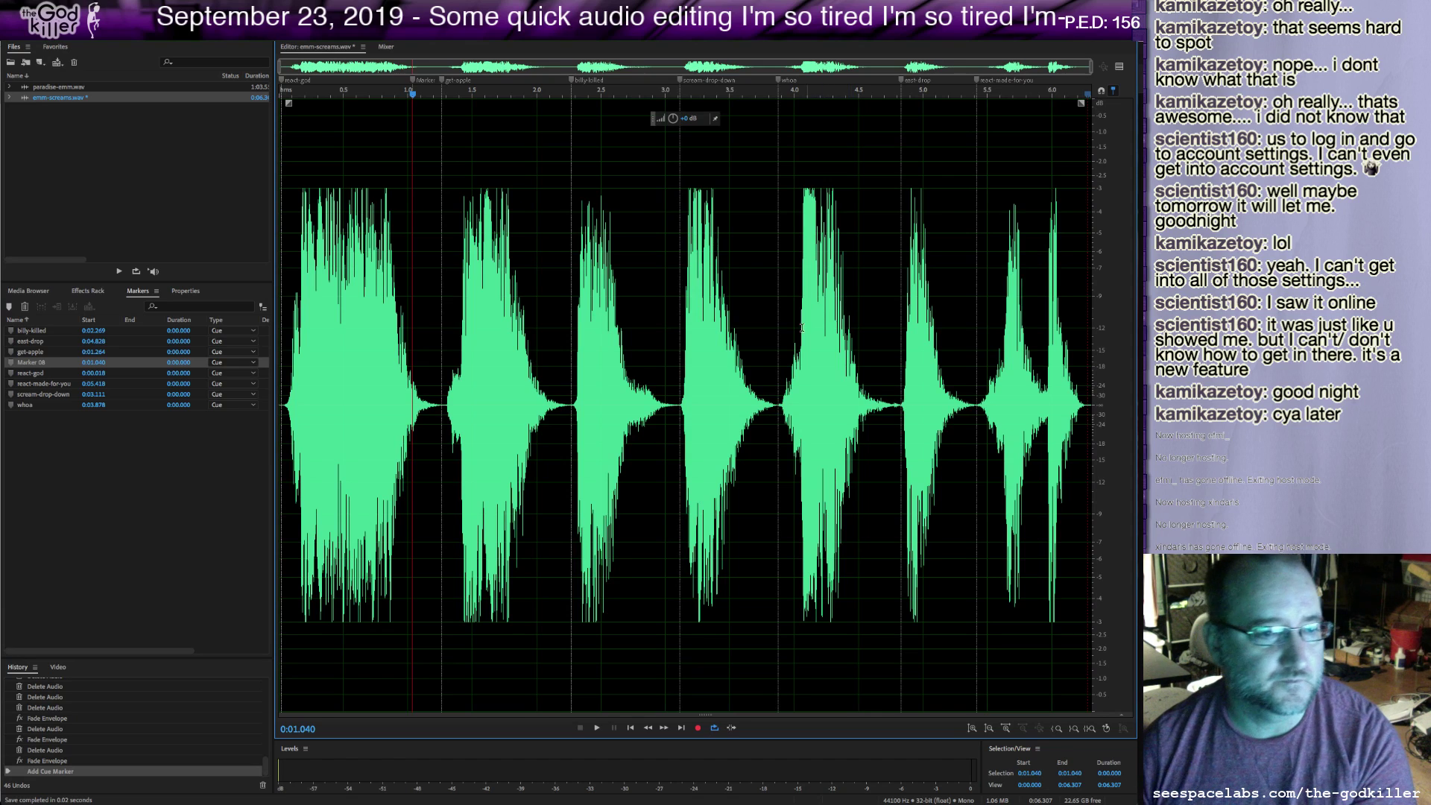
{"action": "right_click", "coordinate": [35, 367]}
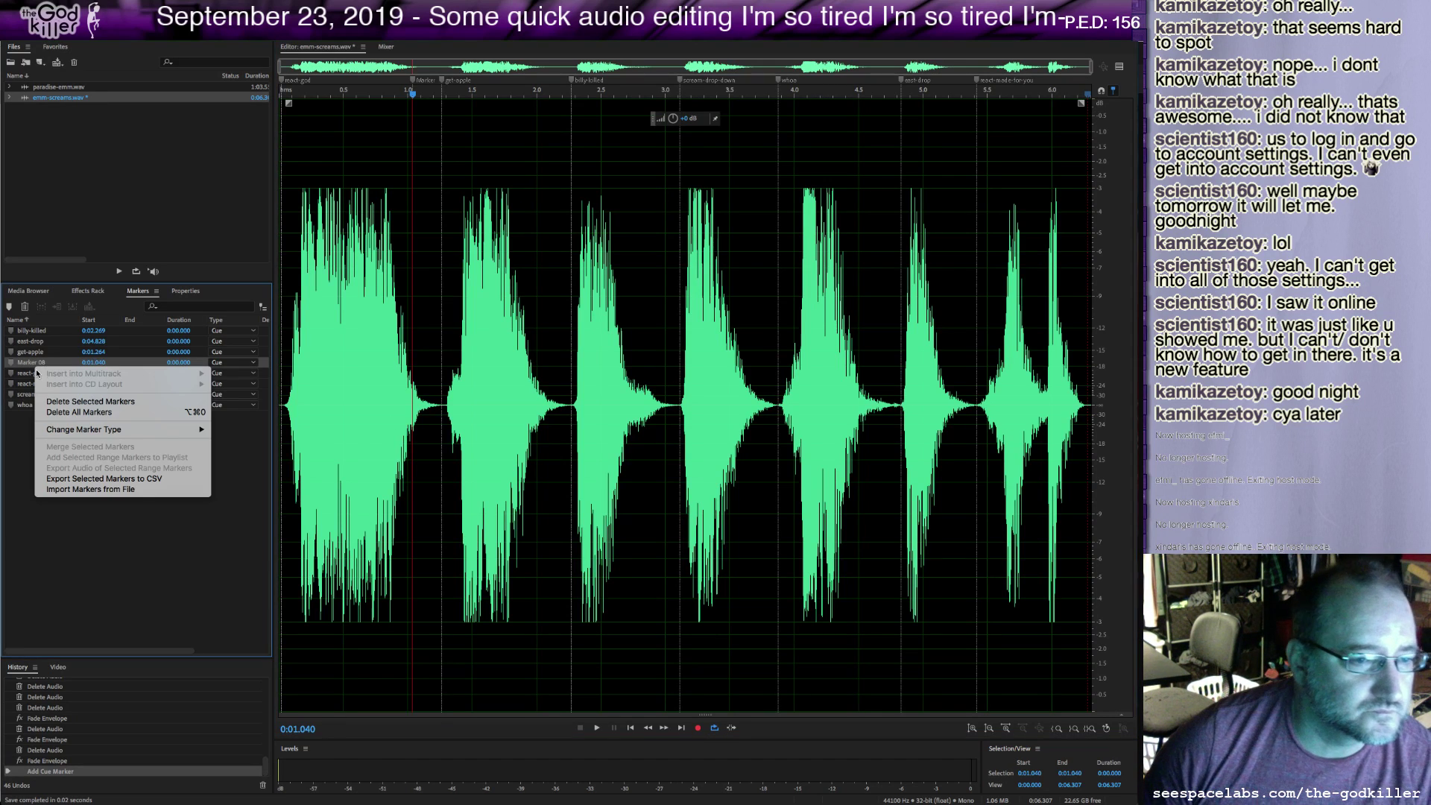
{"action": "mouse_move", "coordinate": [75, 432]}
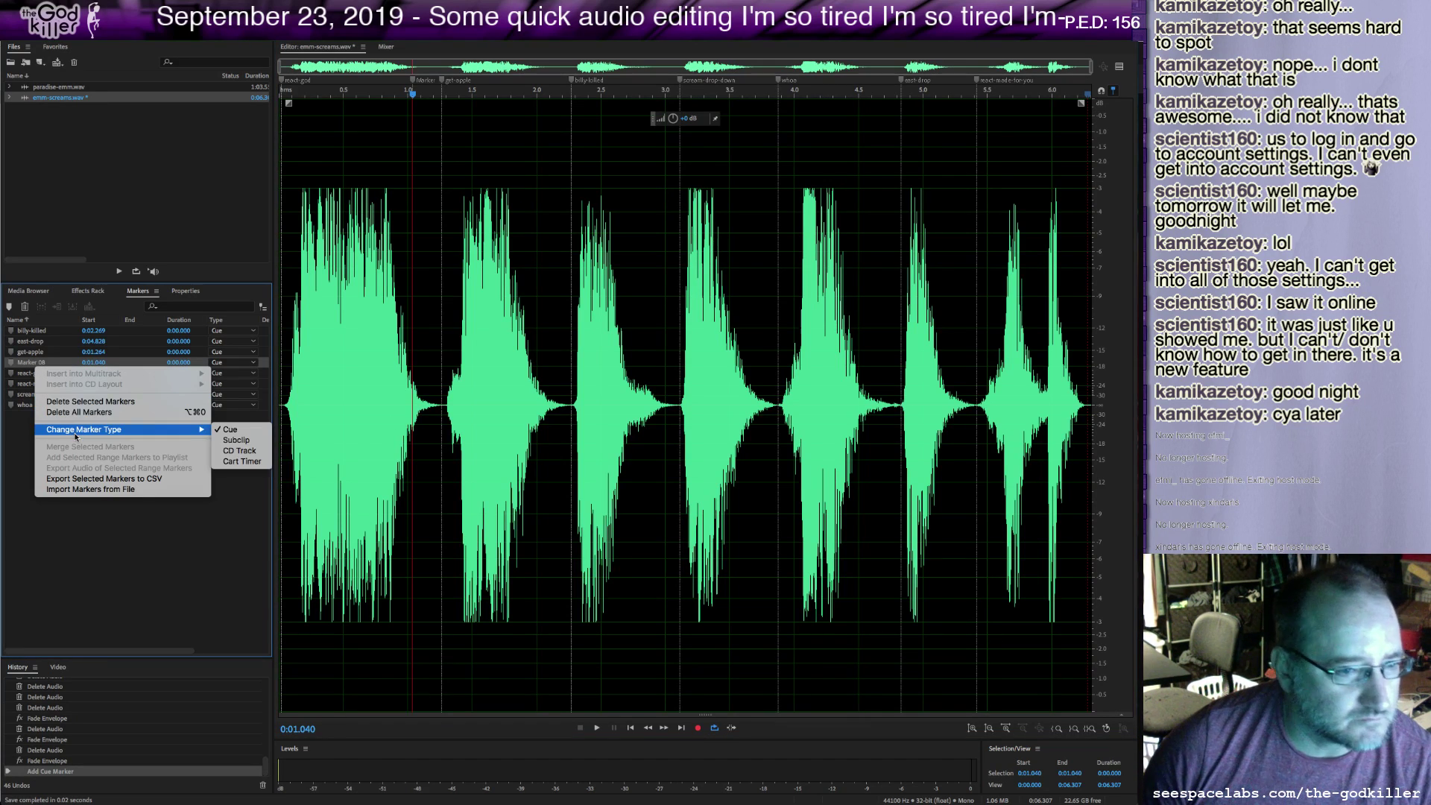
{"action": "left_click", "coordinate": [25, 364]}
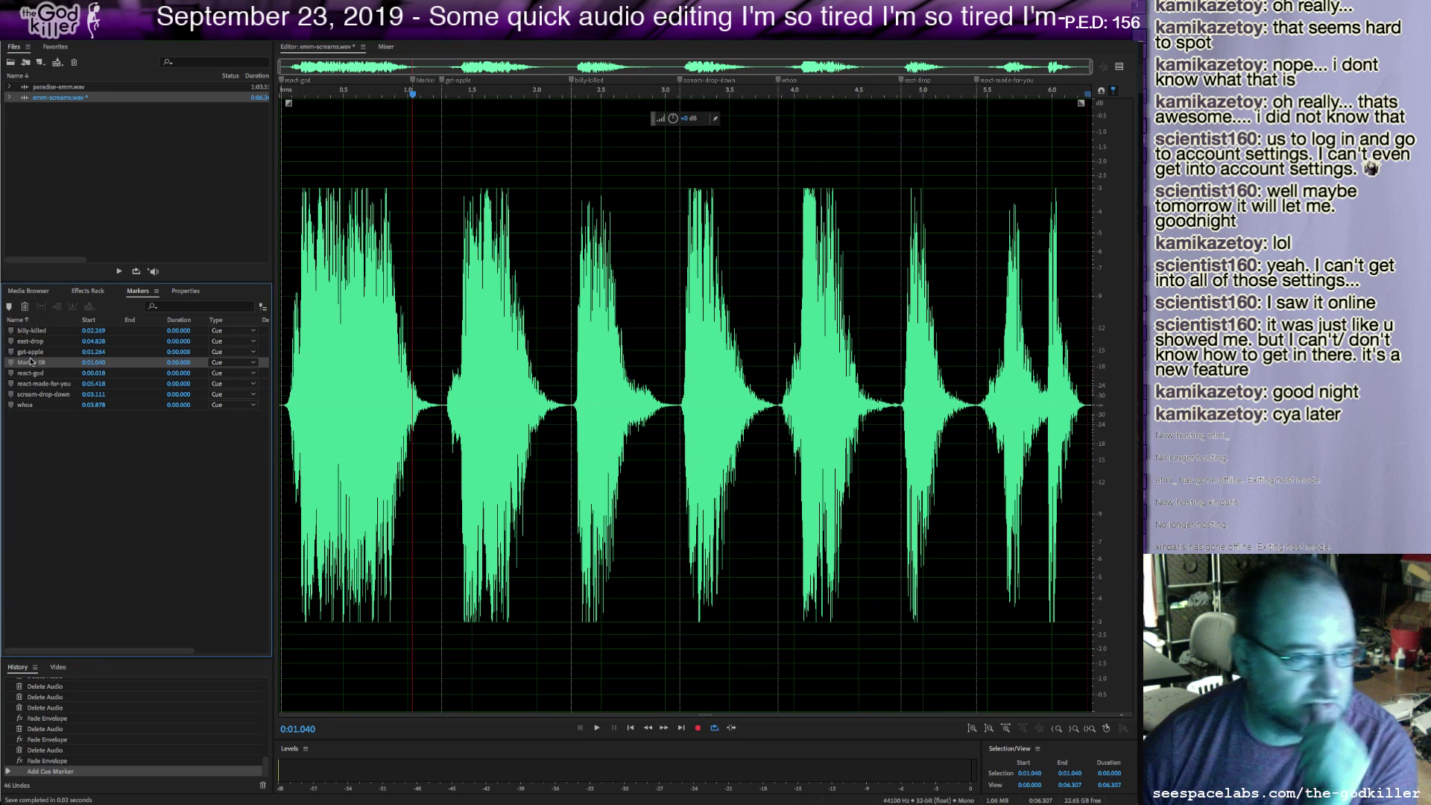
{"action": "left_click", "coordinate": [26, 364]}
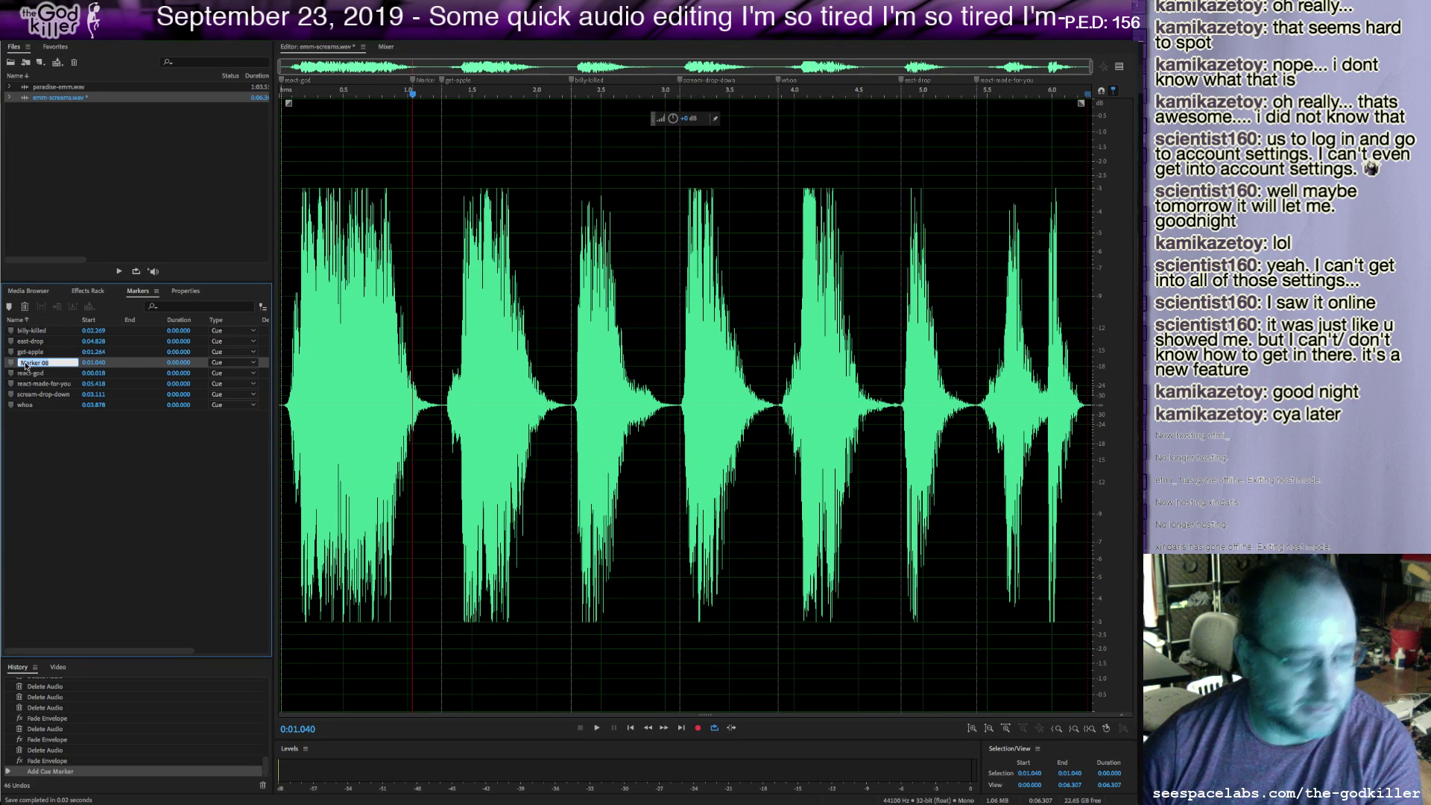
{"action": "type", "text": "end"}
{"action": "key", "text": "Return"}
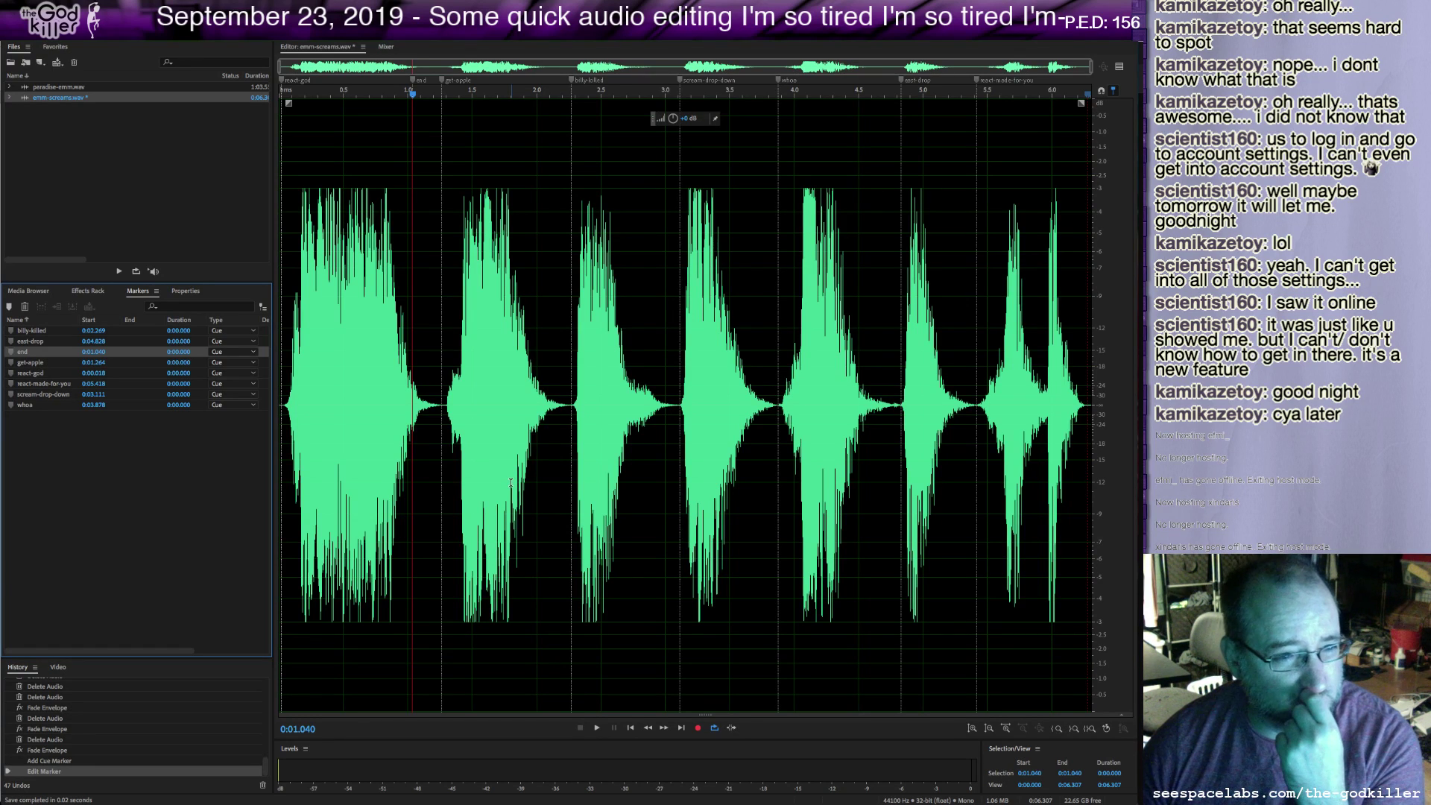
Select all the cue markers of emm-screams.wav and merge them into range markers.
{"action": "left_click", "coordinate": [43, 327]}
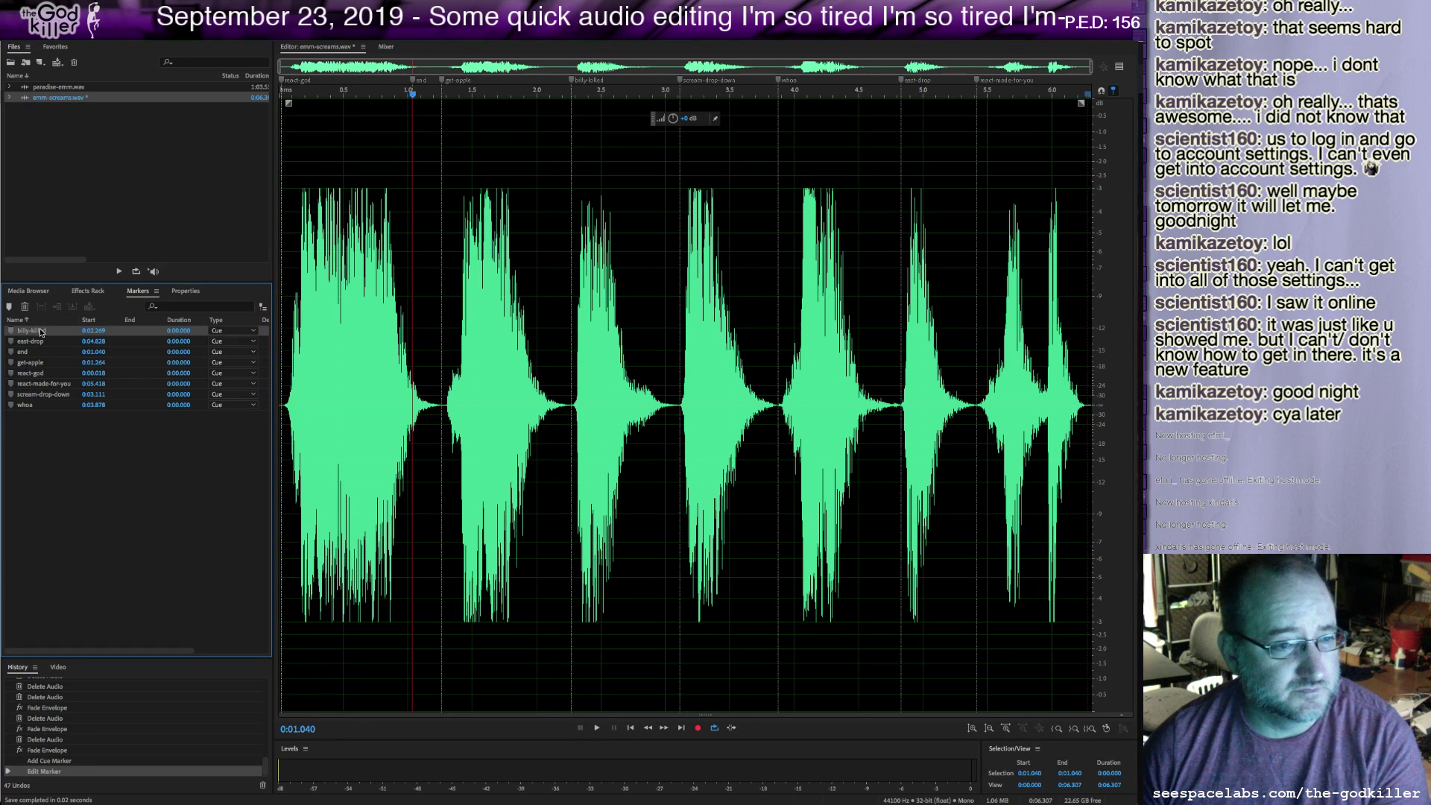
{"action": "left_click", "coordinate": [33, 405], "text": "shift"}
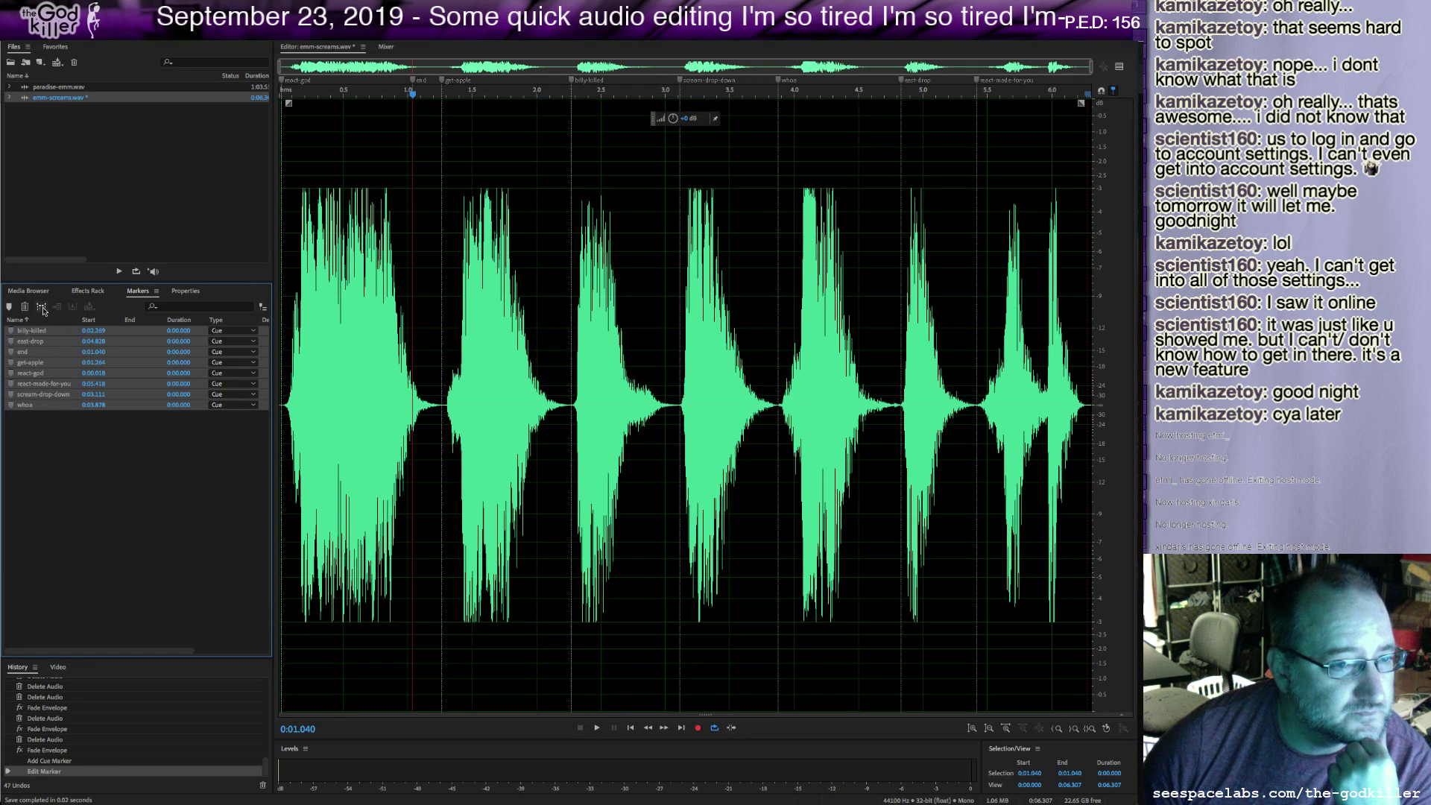
{"action": "right_click", "coordinate": [66, 342]}
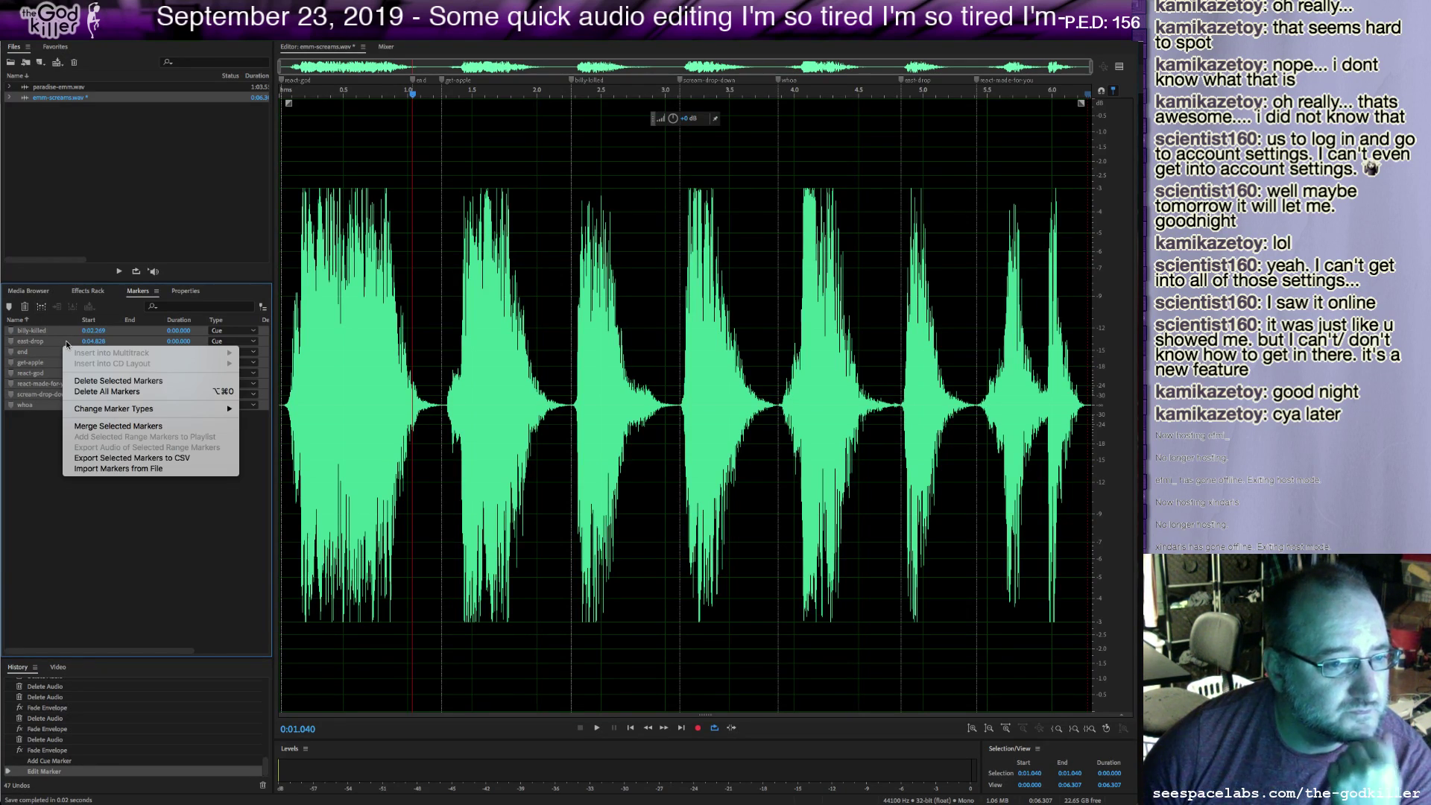
{"action": "mouse_move", "coordinate": [119, 409]}
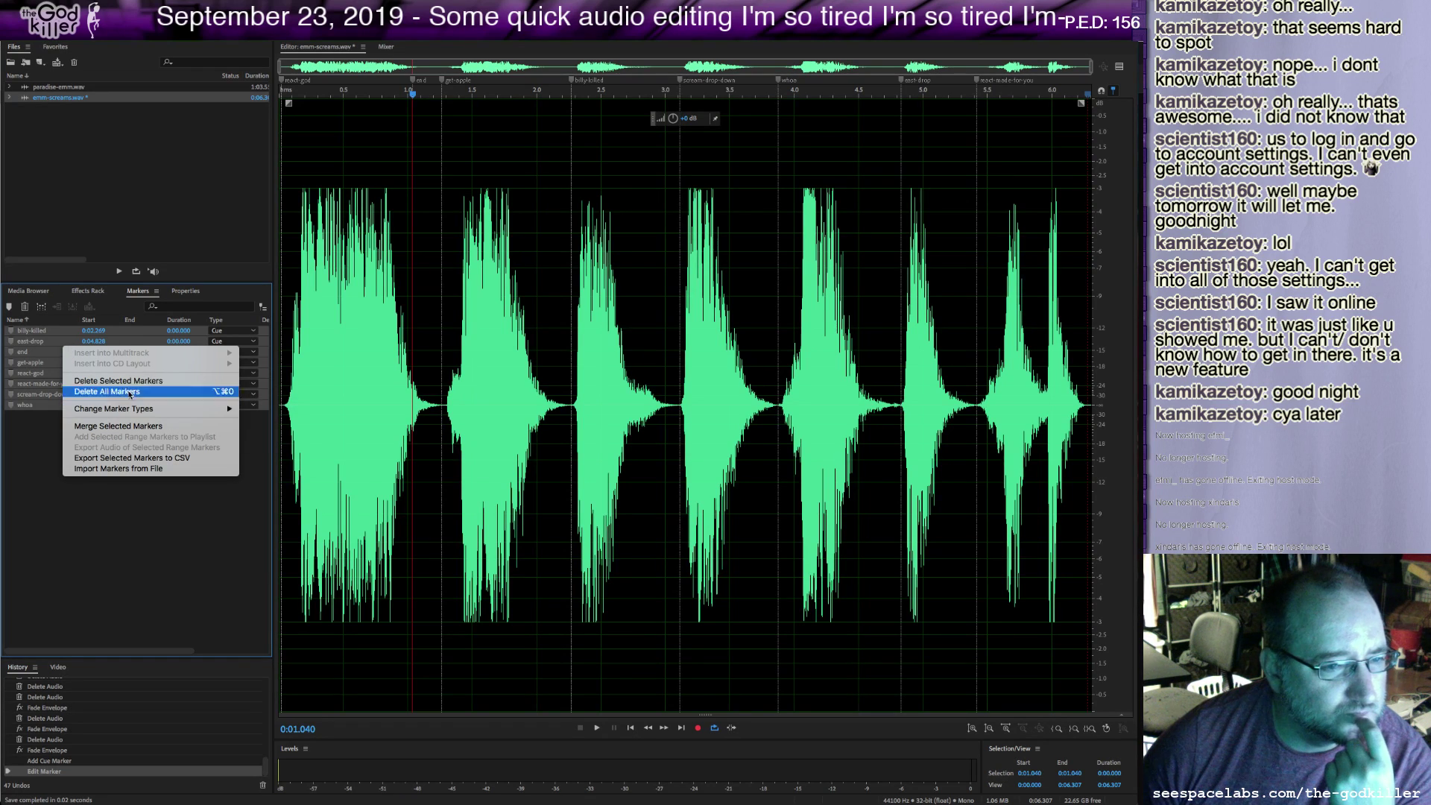
{"action": "left_click", "coordinate": [255, 335]}
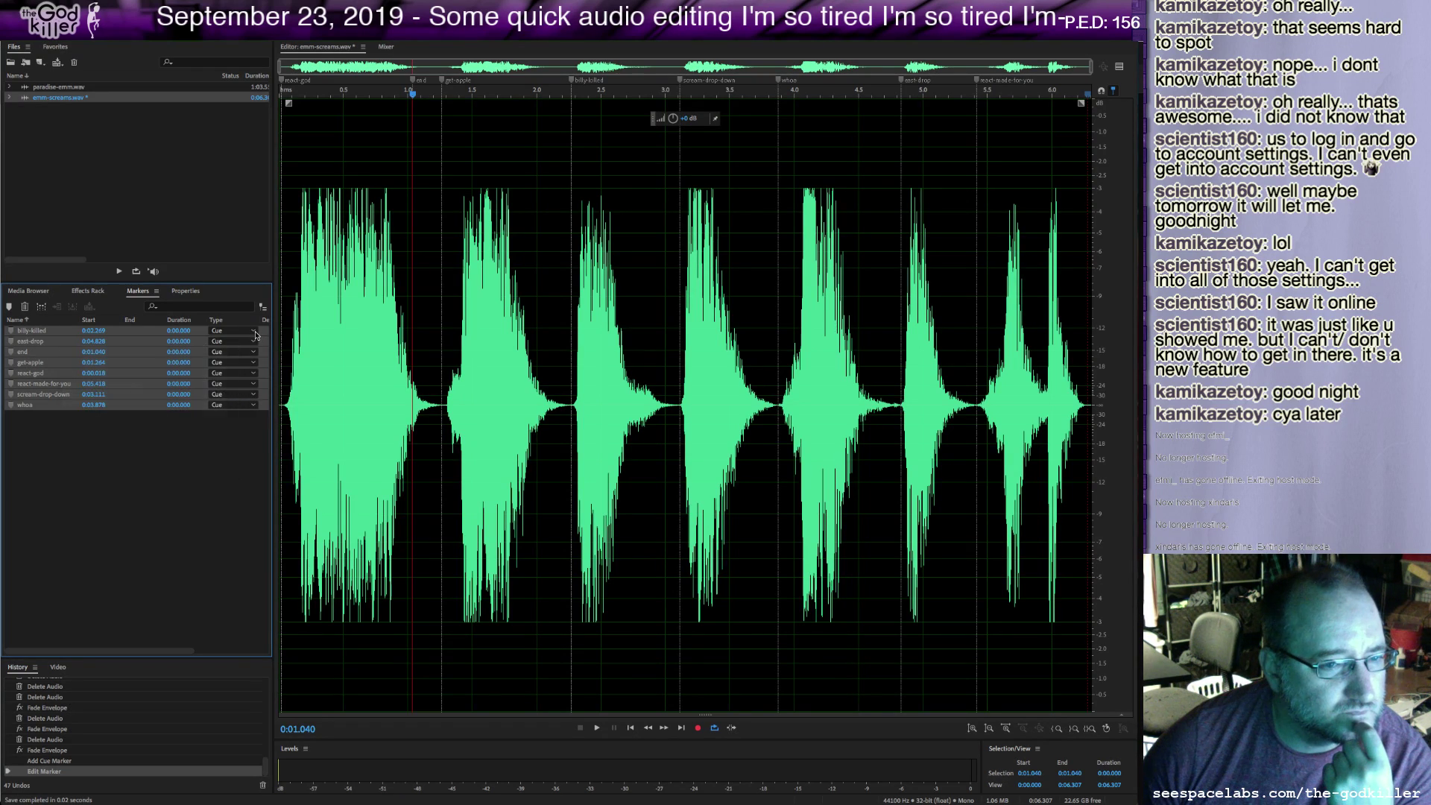
{"action": "left_click", "coordinate": [255, 336]}
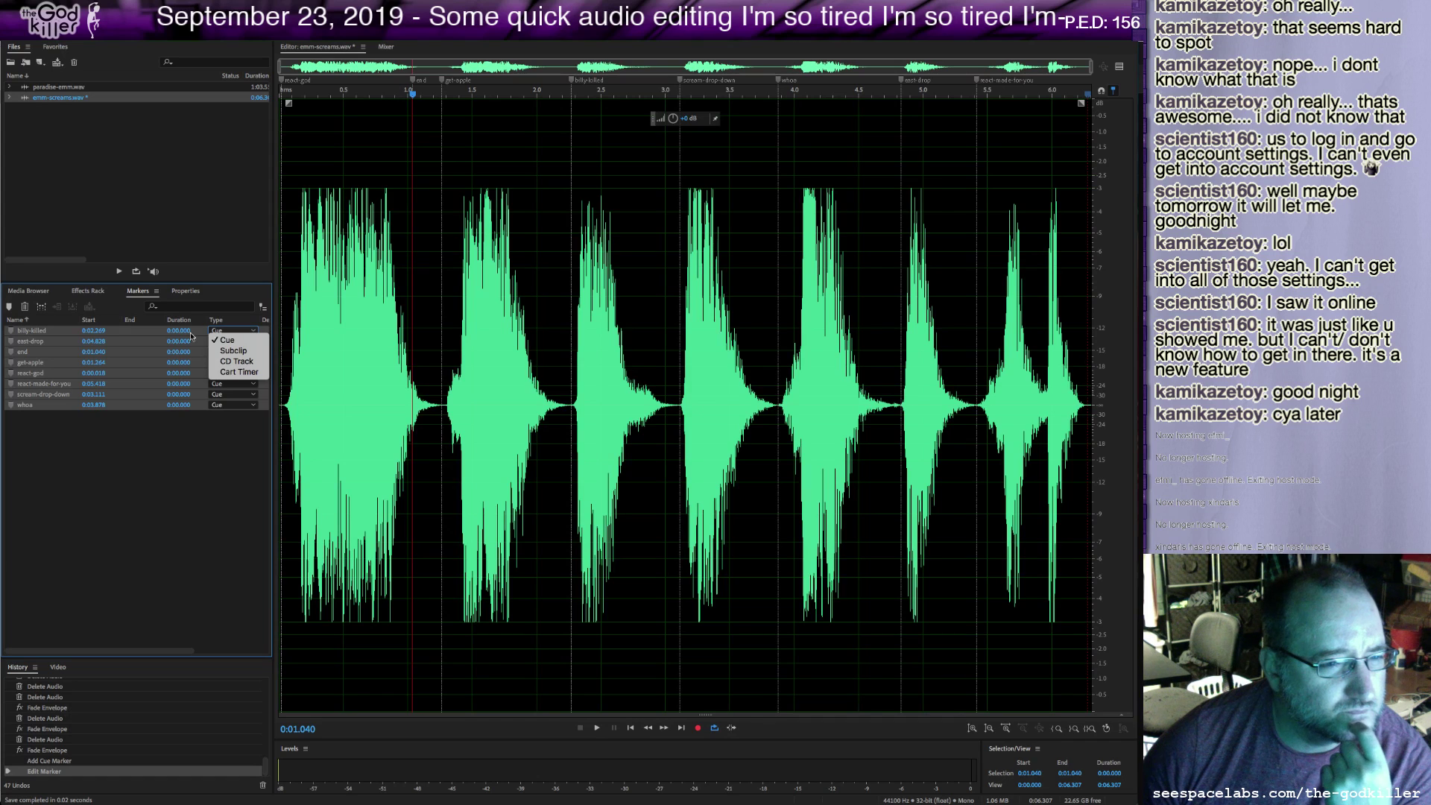
{"action": "right_click", "coordinate": [64, 342]}
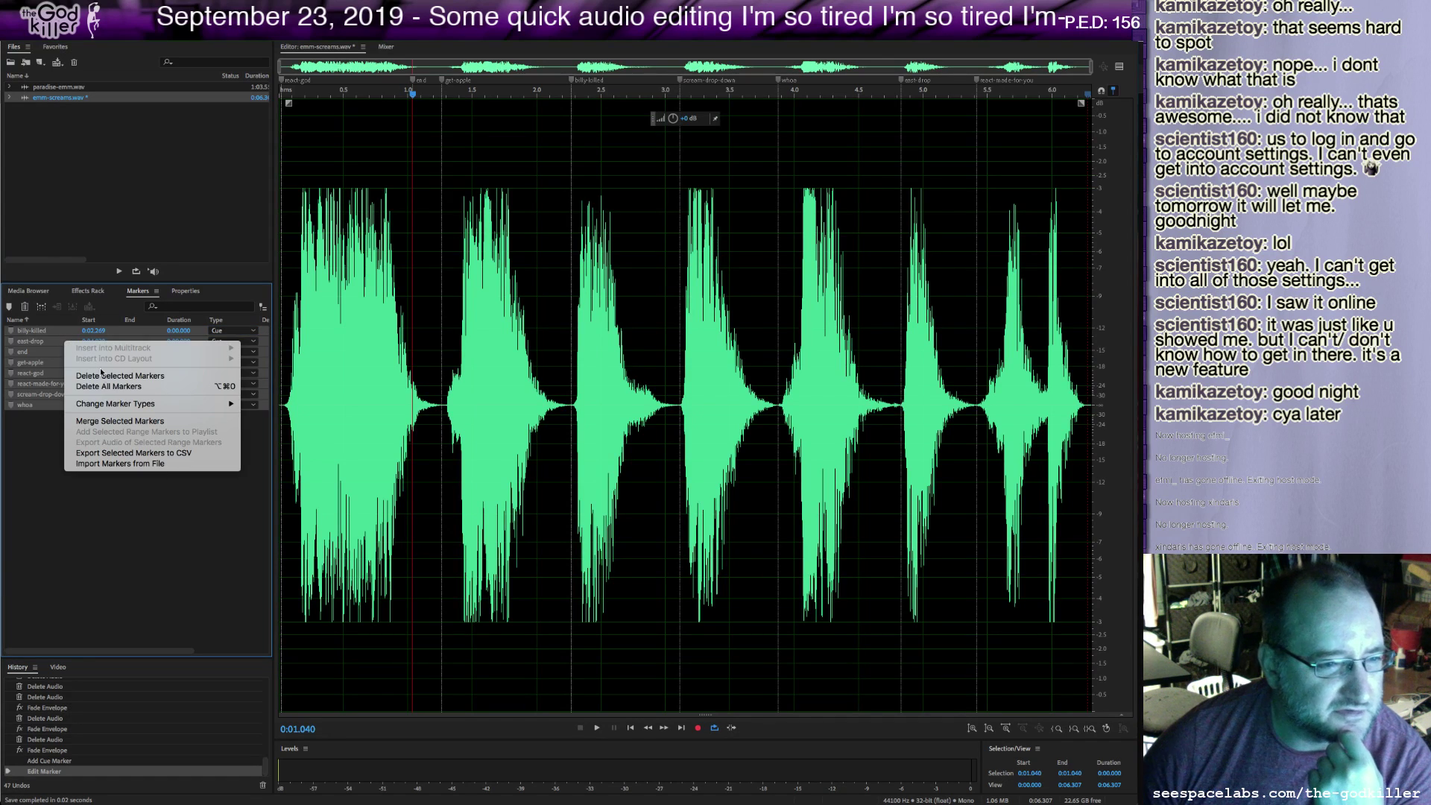
{"action": "mouse_move", "coordinate": [129, 407]}
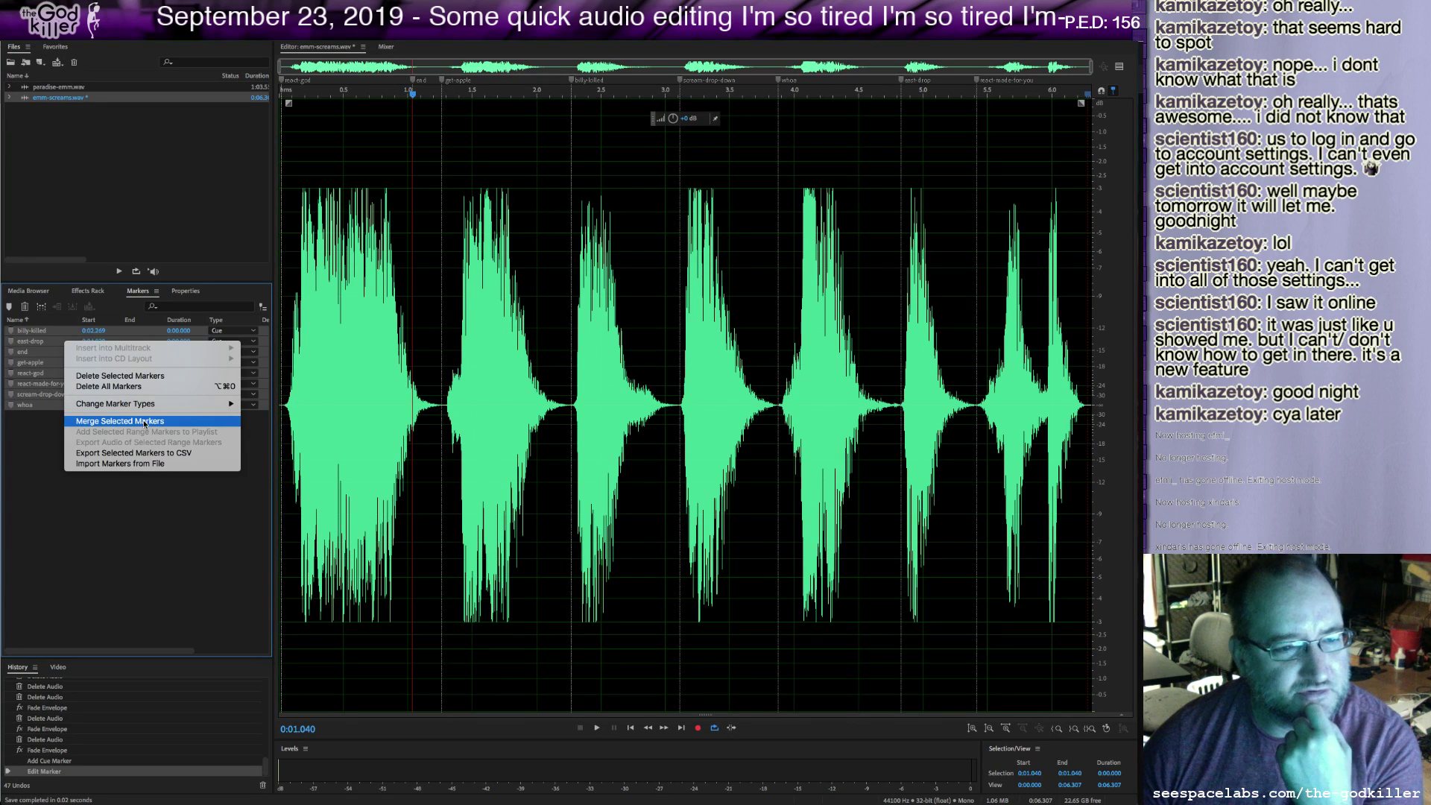
{"action": "left_click", "coordinate": [144, 421]}
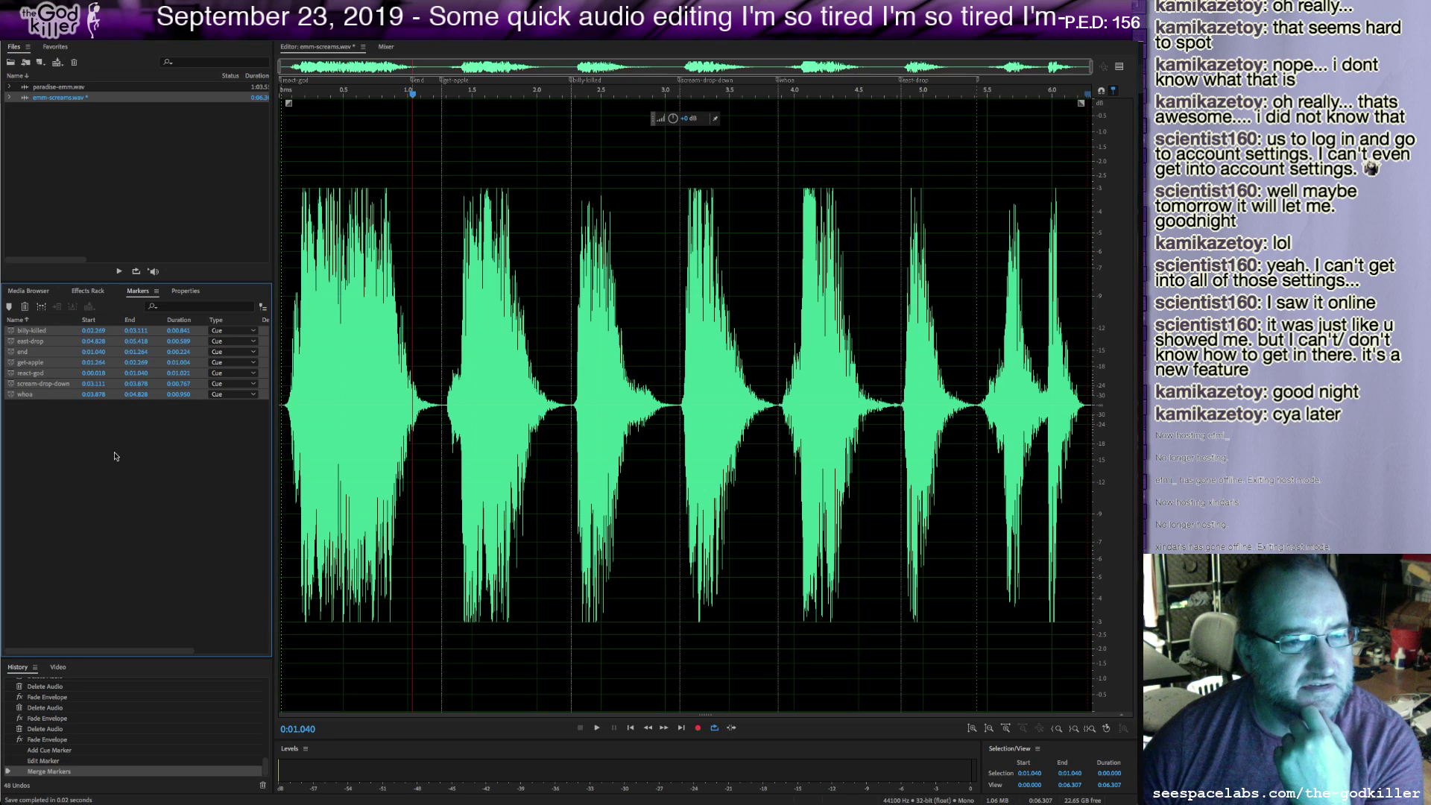
{"action": "left_click", "coordinate": [118, 427]}
Check the export settings for saving the audio of all the range markers as separate files, without exporting.
{"action": "left_click", "coordinate": [47, 334]}
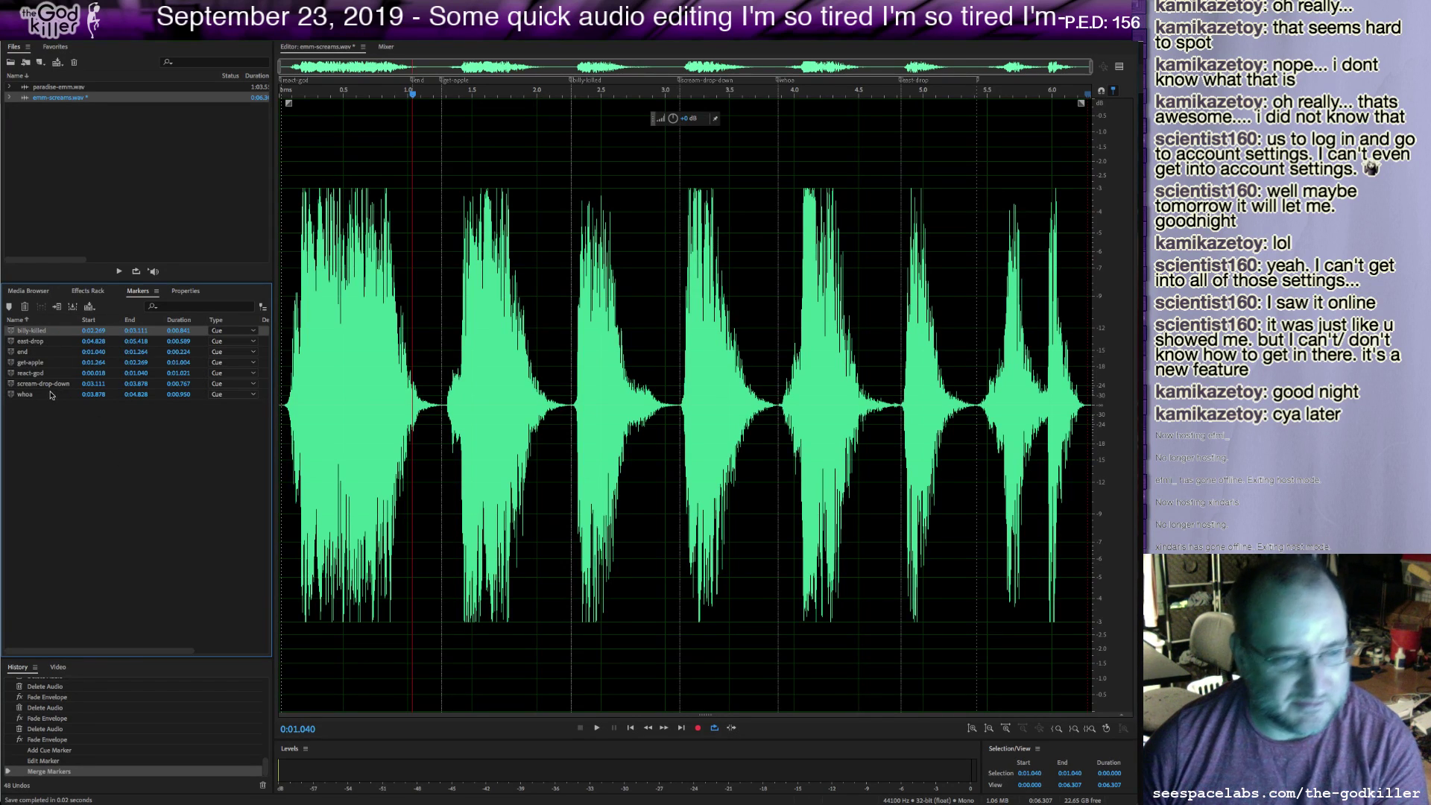
{"action": "left_click", "coordinate": [52, 395], "text": "shift"}
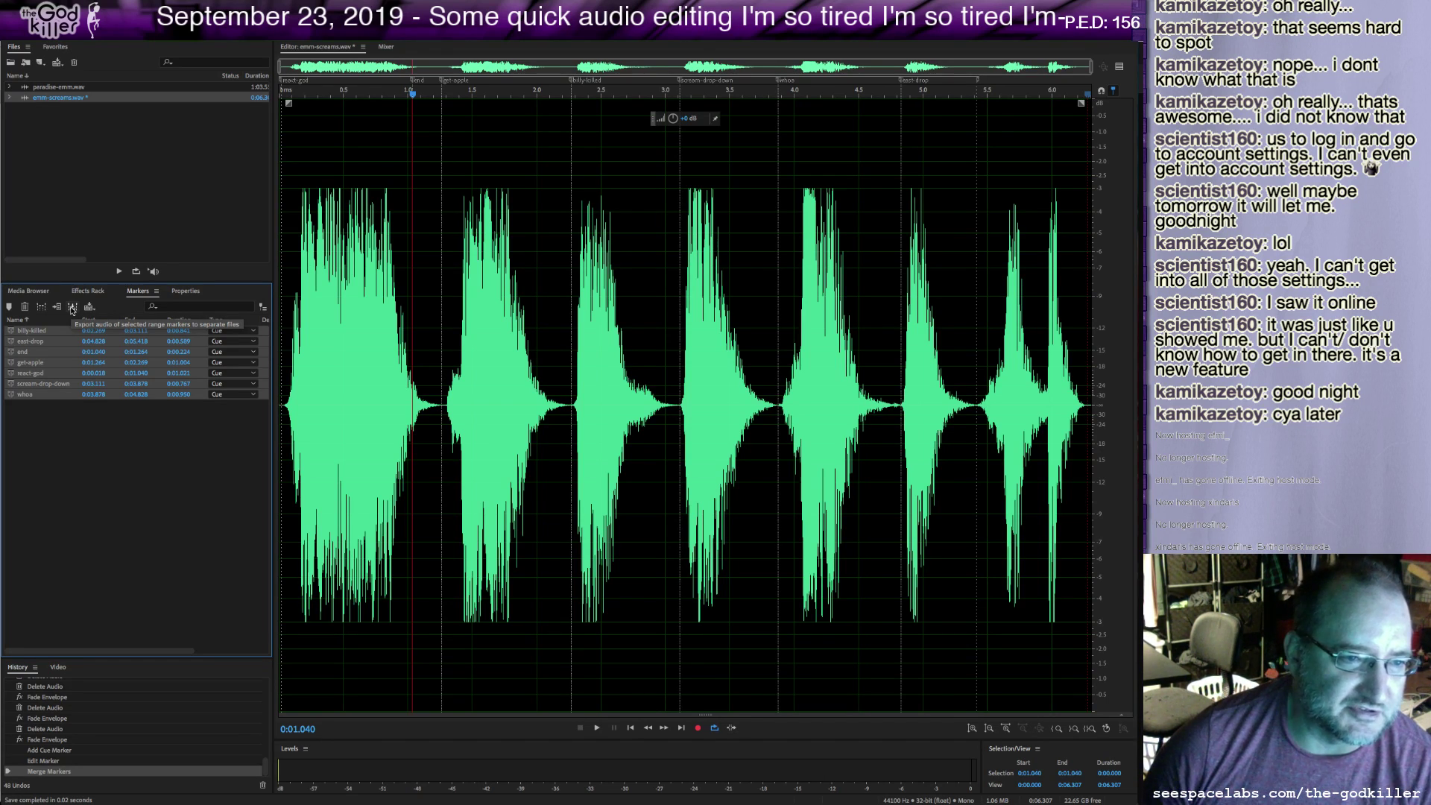
{"action": "left_click", "coordinate": [72, 307]}
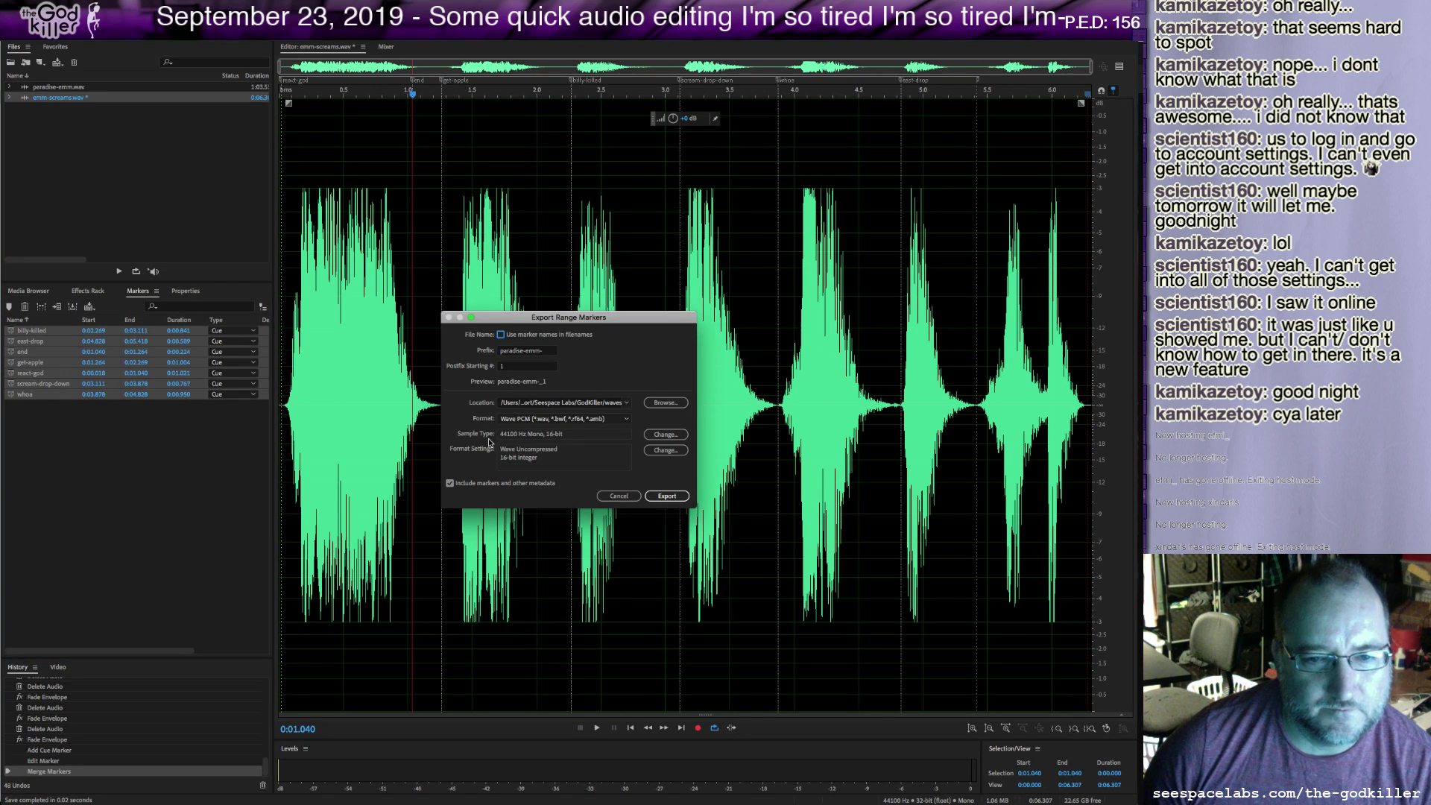
{"action": "left_click", "coordinate": [619, 496]}
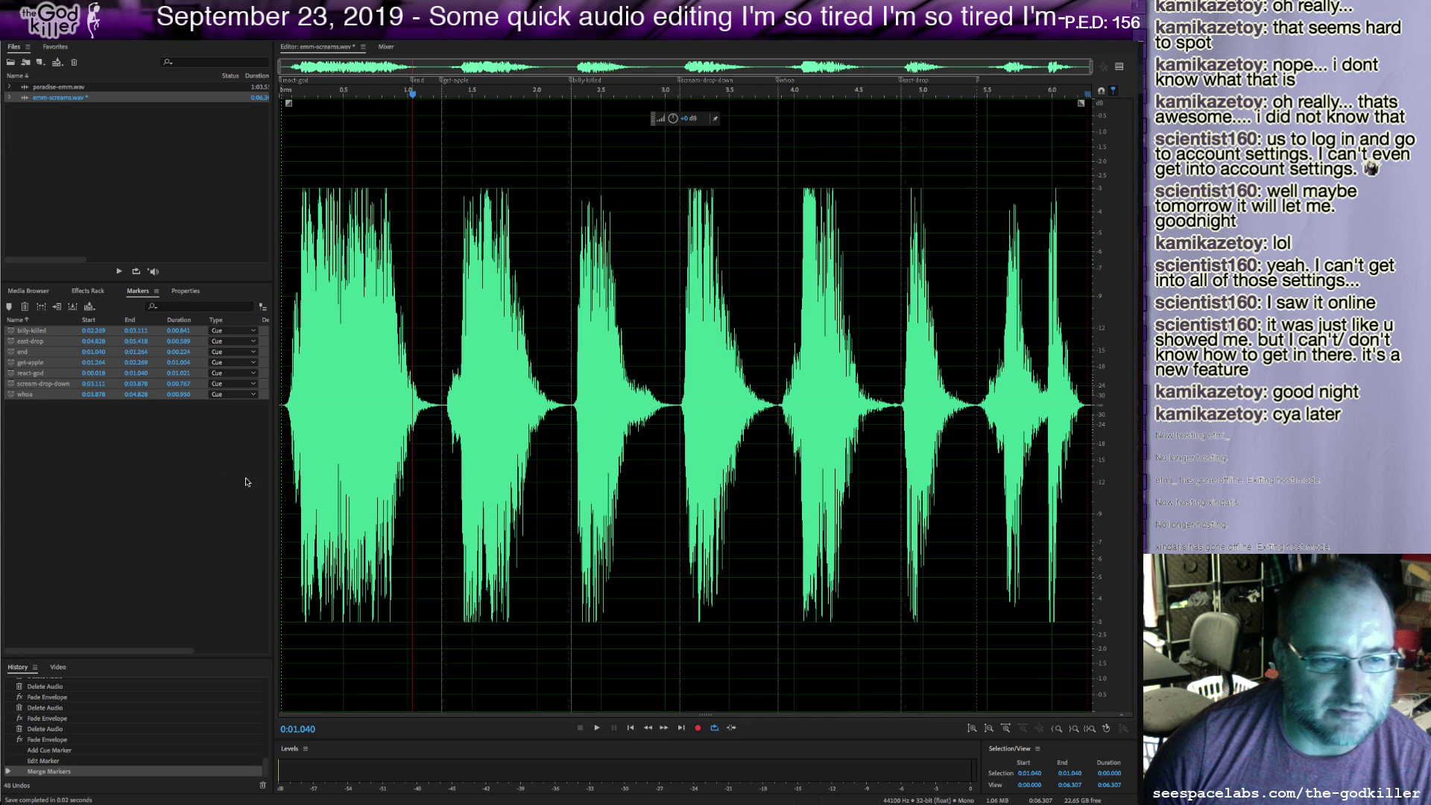
Save emm-screams.wav and open paradise-emm.wav for viewing.
{"action": "left_click", "coordinate": [170, 476]}
{"action": "key", "text": "ctrl+s"}
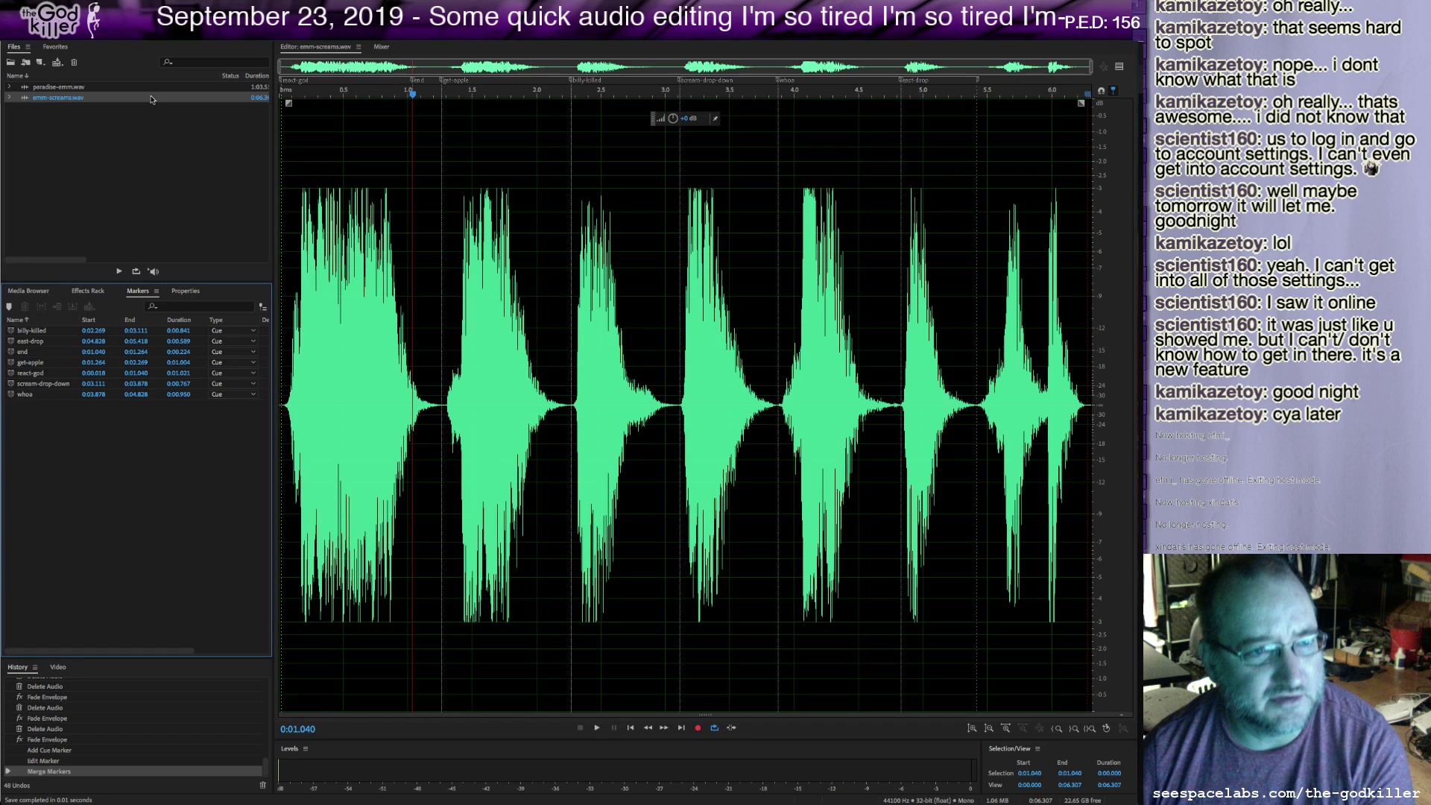
{"action": "left_click", "coordinate": [58, 88]}
{"action": "double_click", "coordinate": [58, 87]}
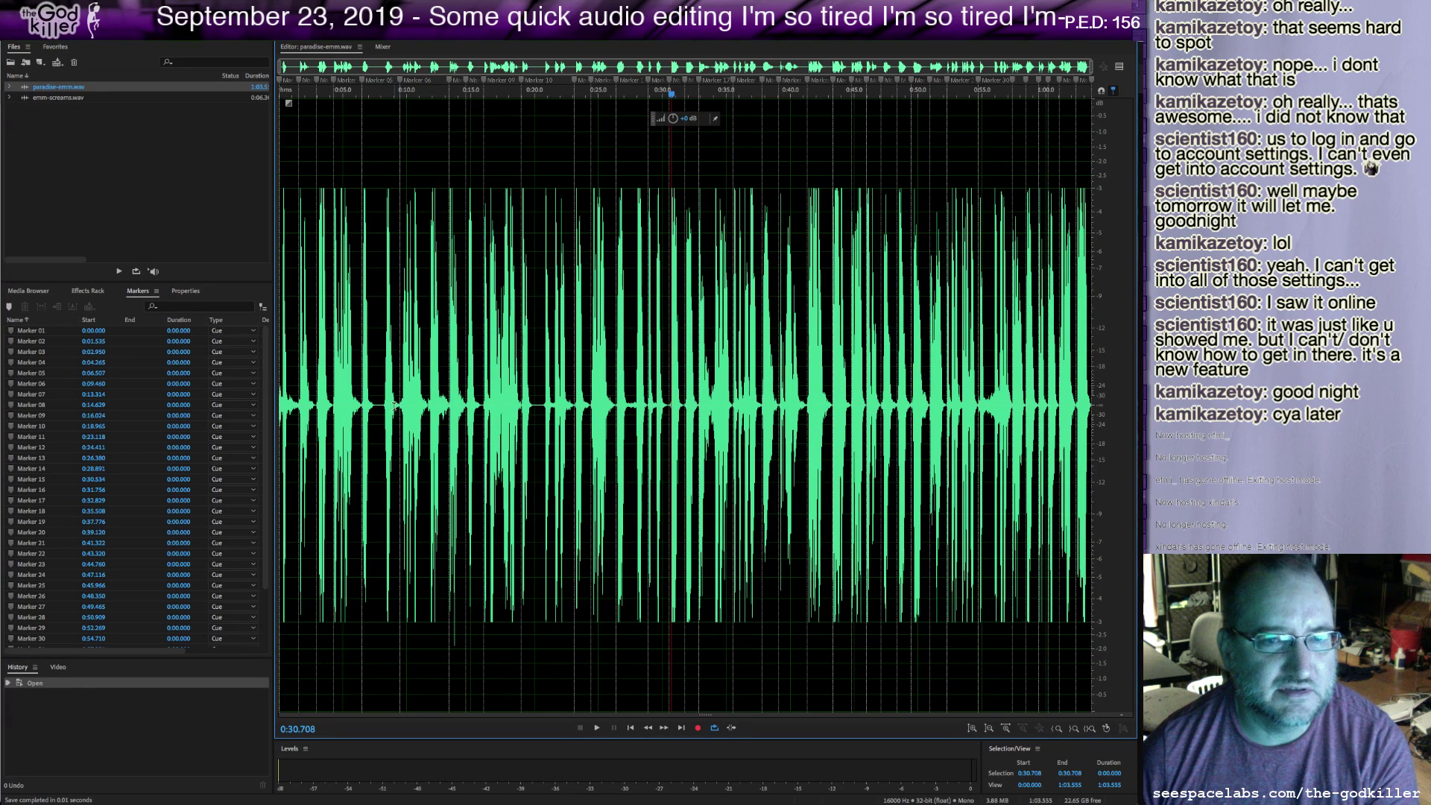
Play paradise-emm.wav from about 0:06.8 and again from about 0:06.3.
{"action": "left_click", "coordinate": [366, 405]}
{"action": "key", "text": "space"}
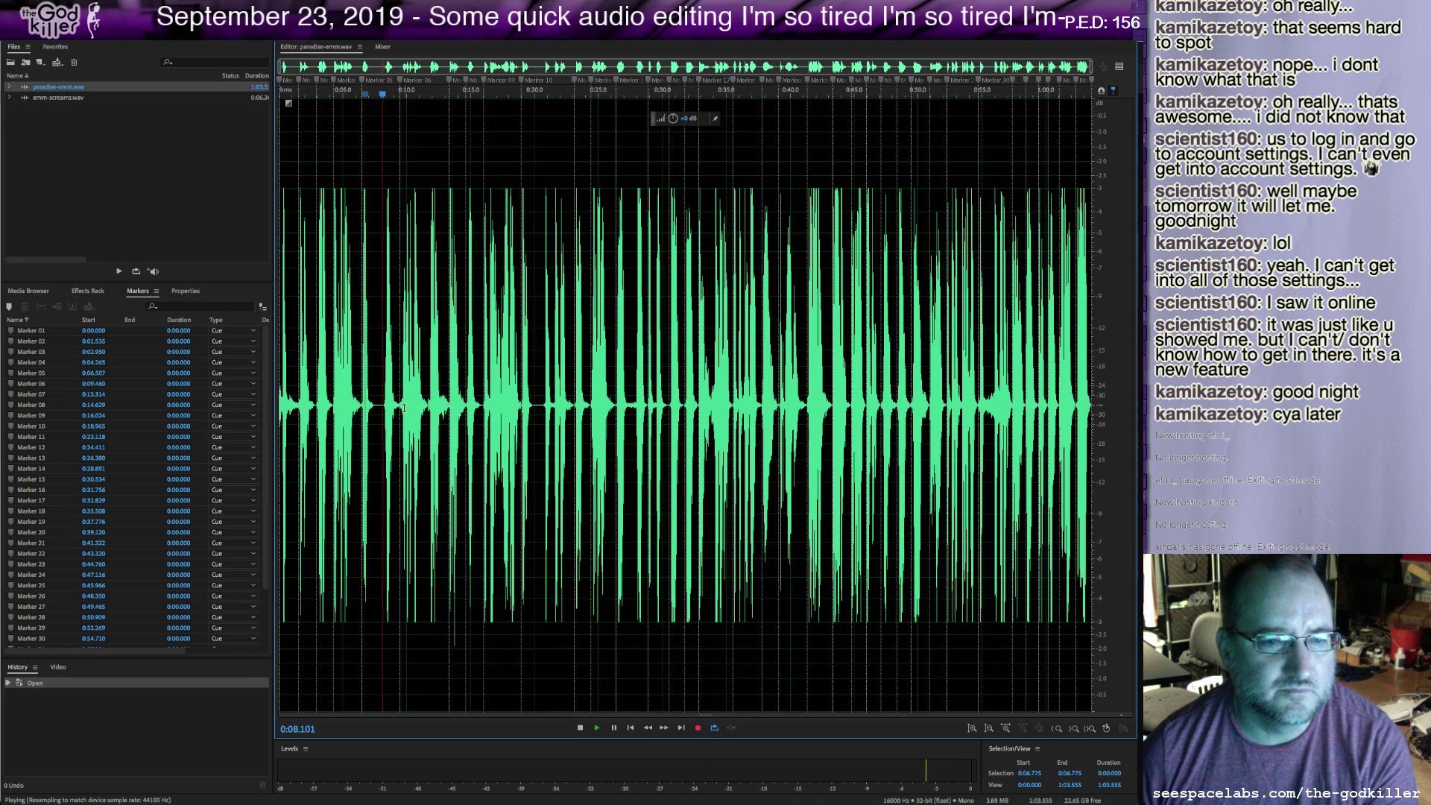
{"action": "key", "text": "space"}
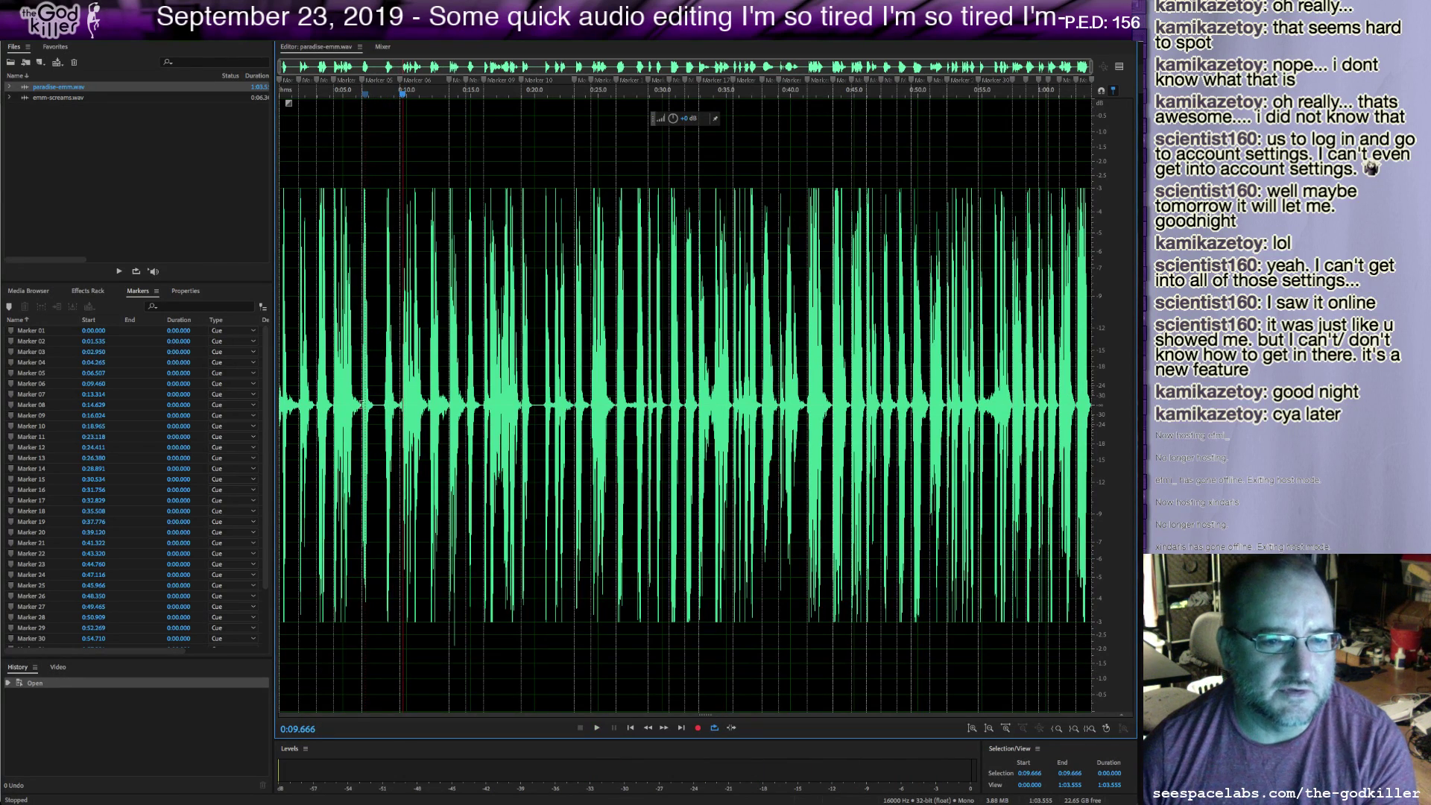
{"action": "left_click", "coordinate": [360, 417]}
{"action": "key", "text": "space"}
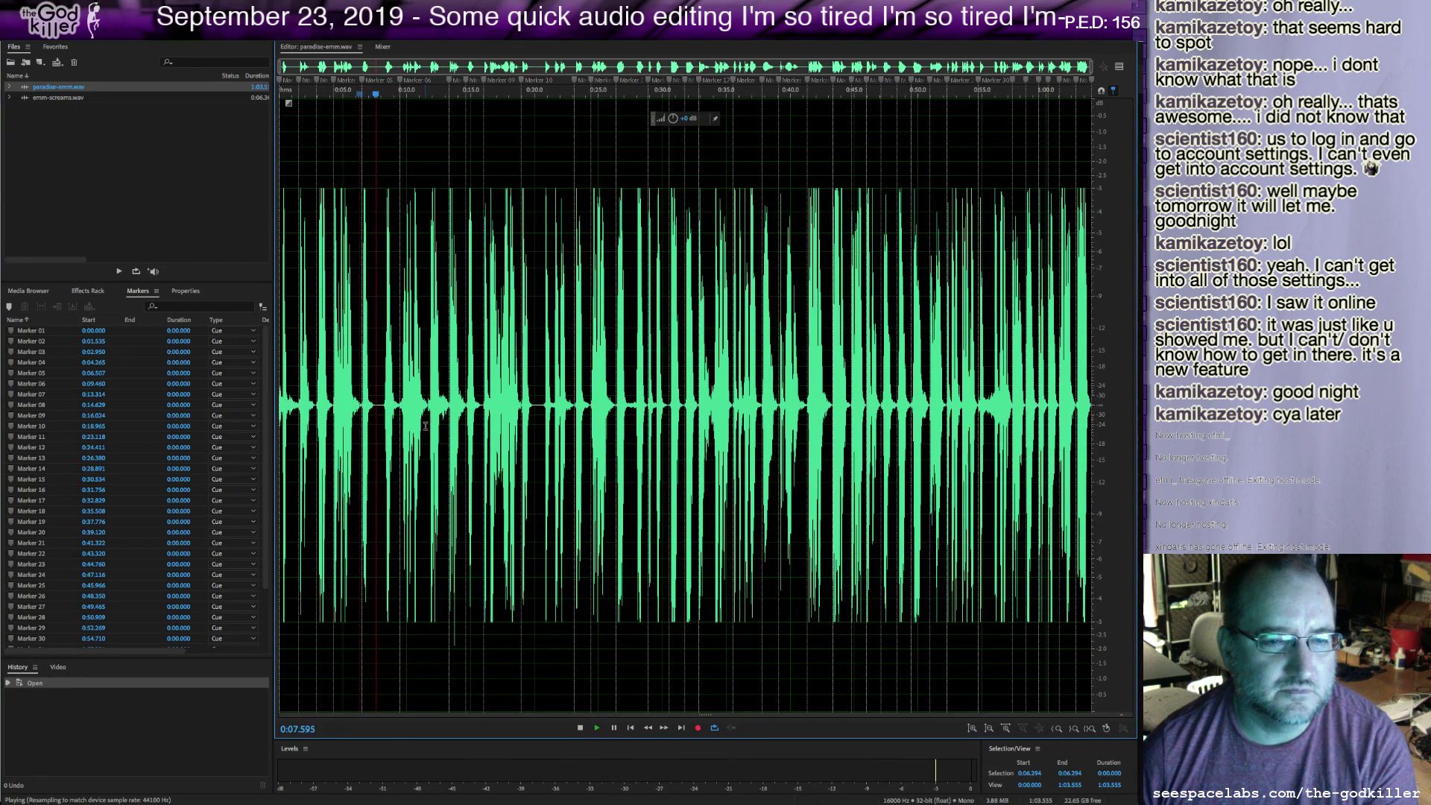
{"action": "key", "text": "space"}
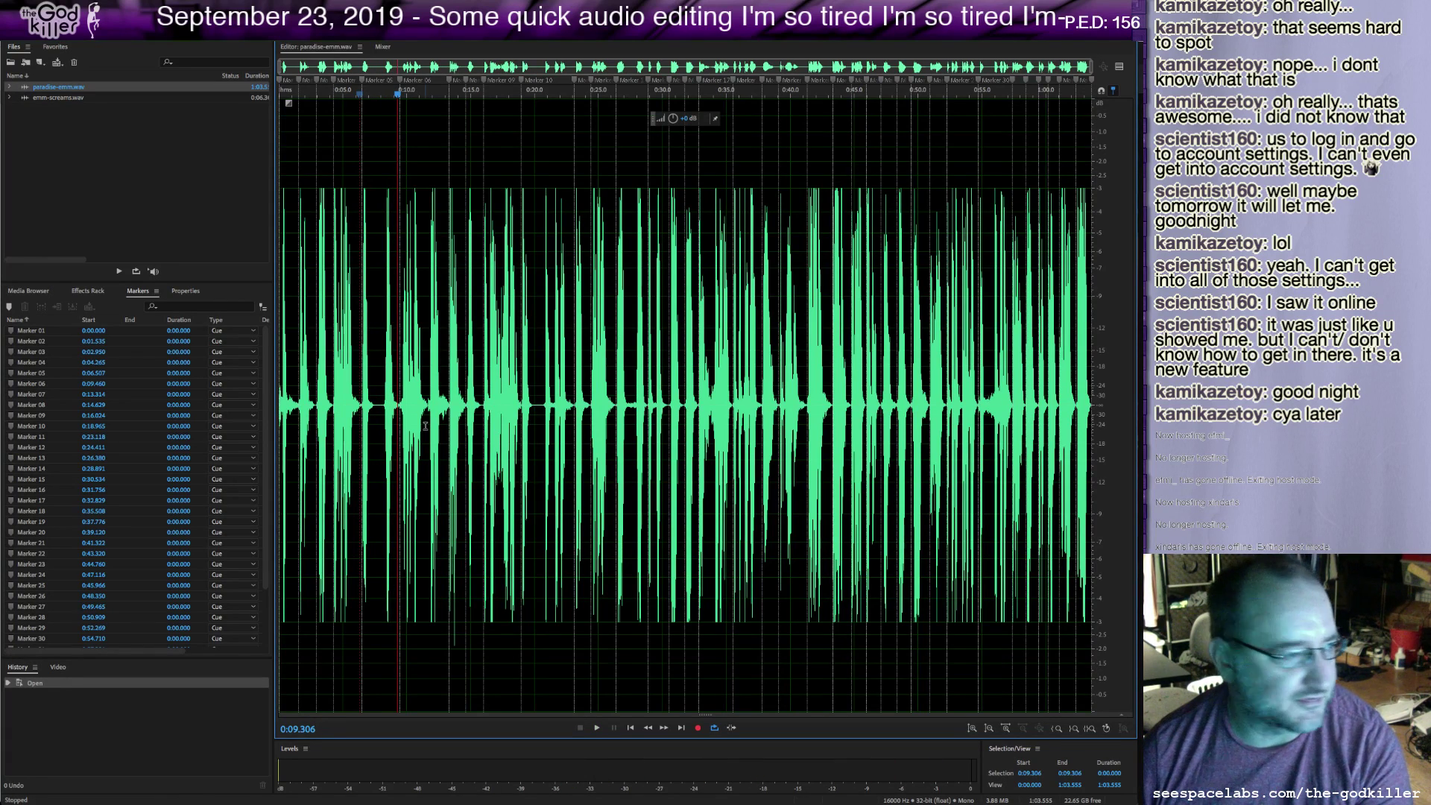
Switch to Finder and select the five colour-tagged recordings in Script EMM: Ijustwalkedtoward3, Iuhsure1, New Recording 10, Thatsoundsgood4 and Yourehands1.
{"action": "key", "text": "super+Tab"}
{"action": "key", "text": "super+Tab"}
{"action": "key", "text": "super+Tab"}
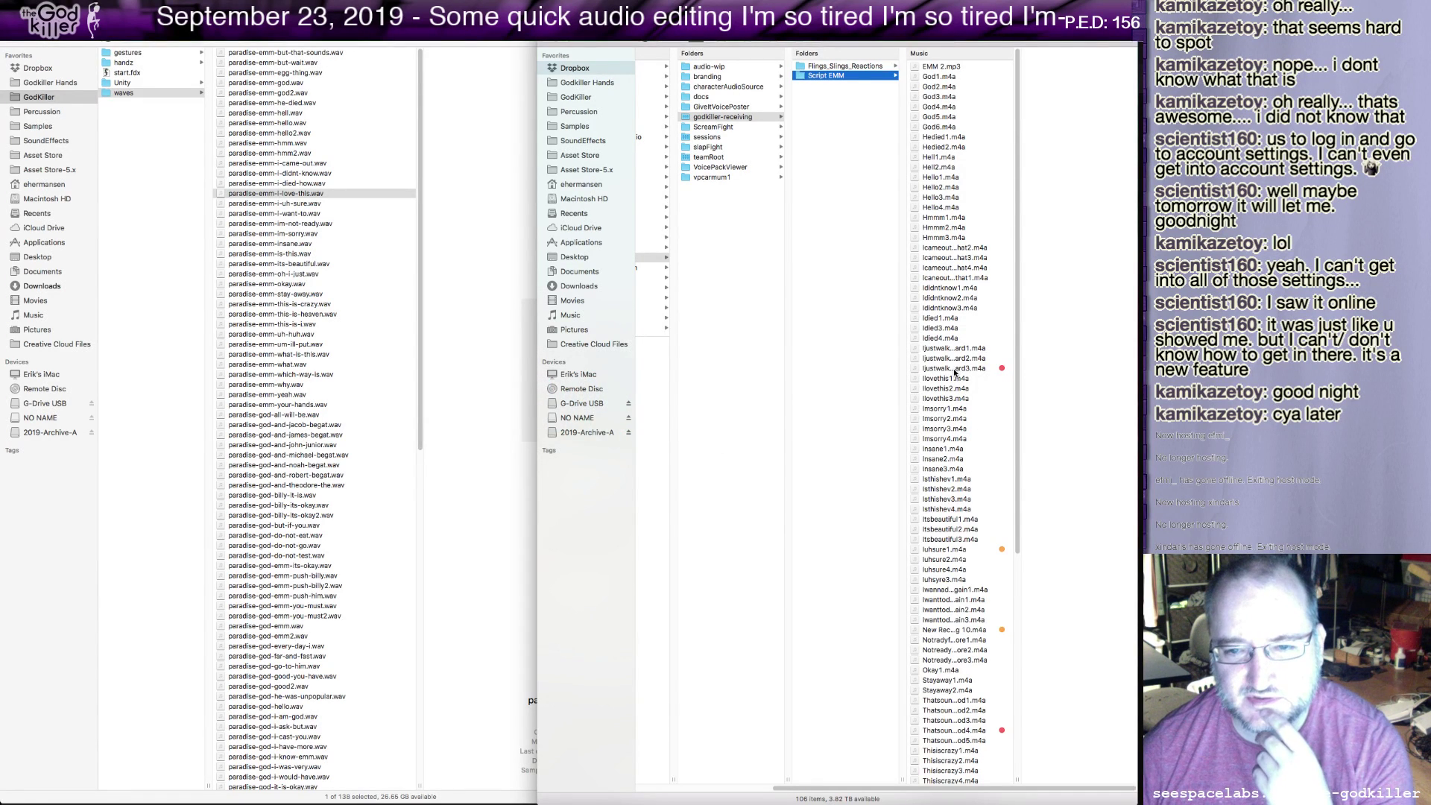
{"action": "left_click", "coordinate": [956, 369]}
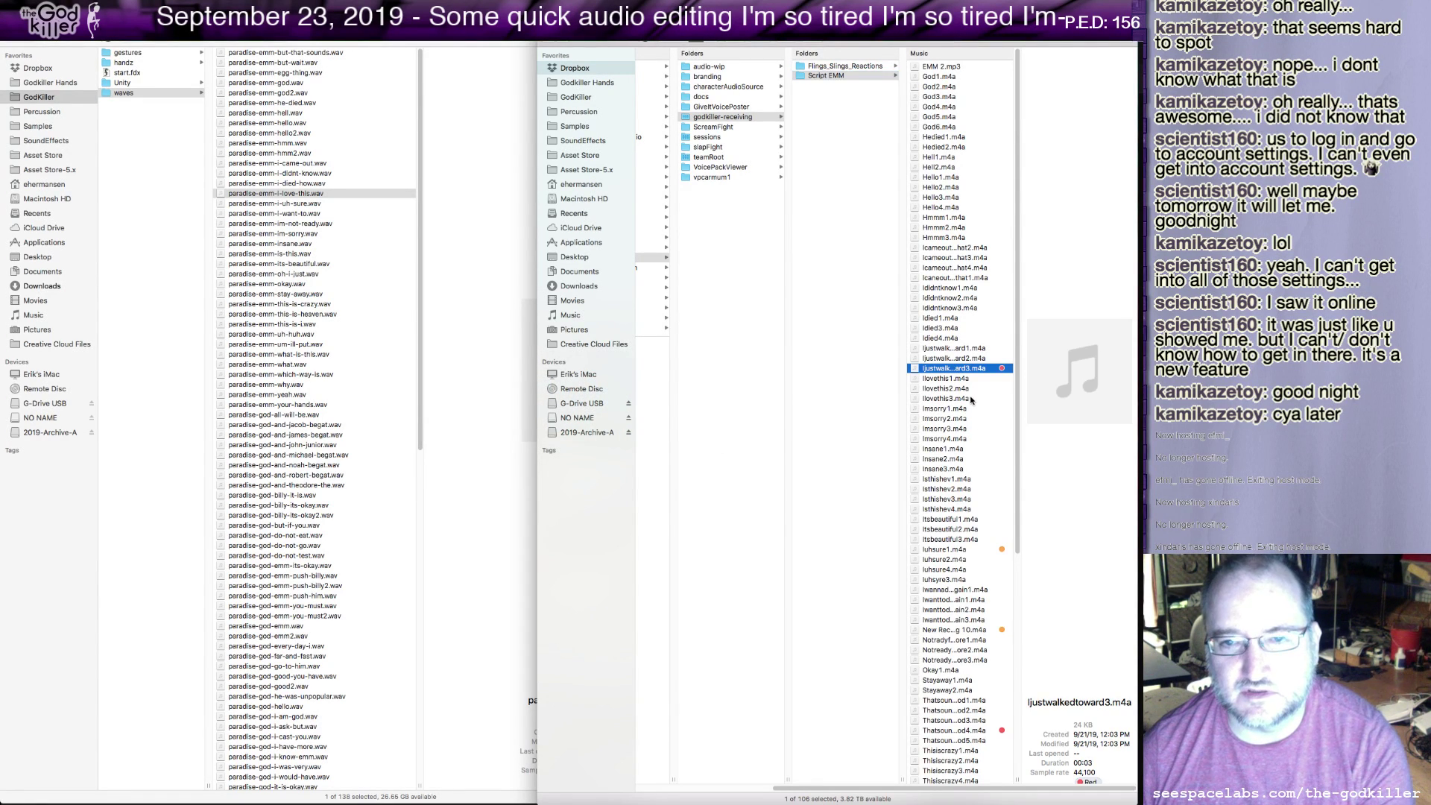
{"action": "left_click", "coordinate": [975, 550], "text": "super"}
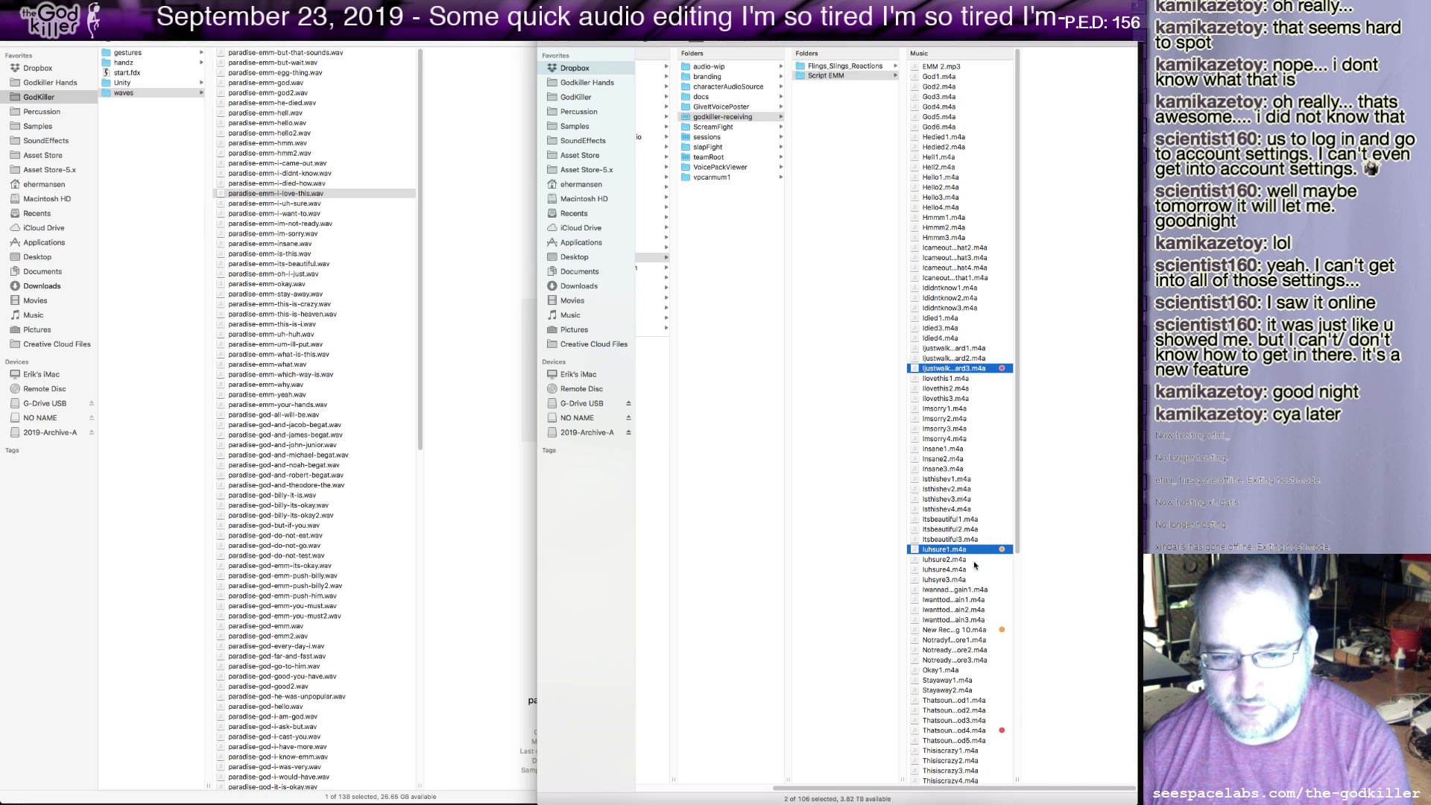
{"action": "left_click", "coordinate": [963, 631], "text": "super"}
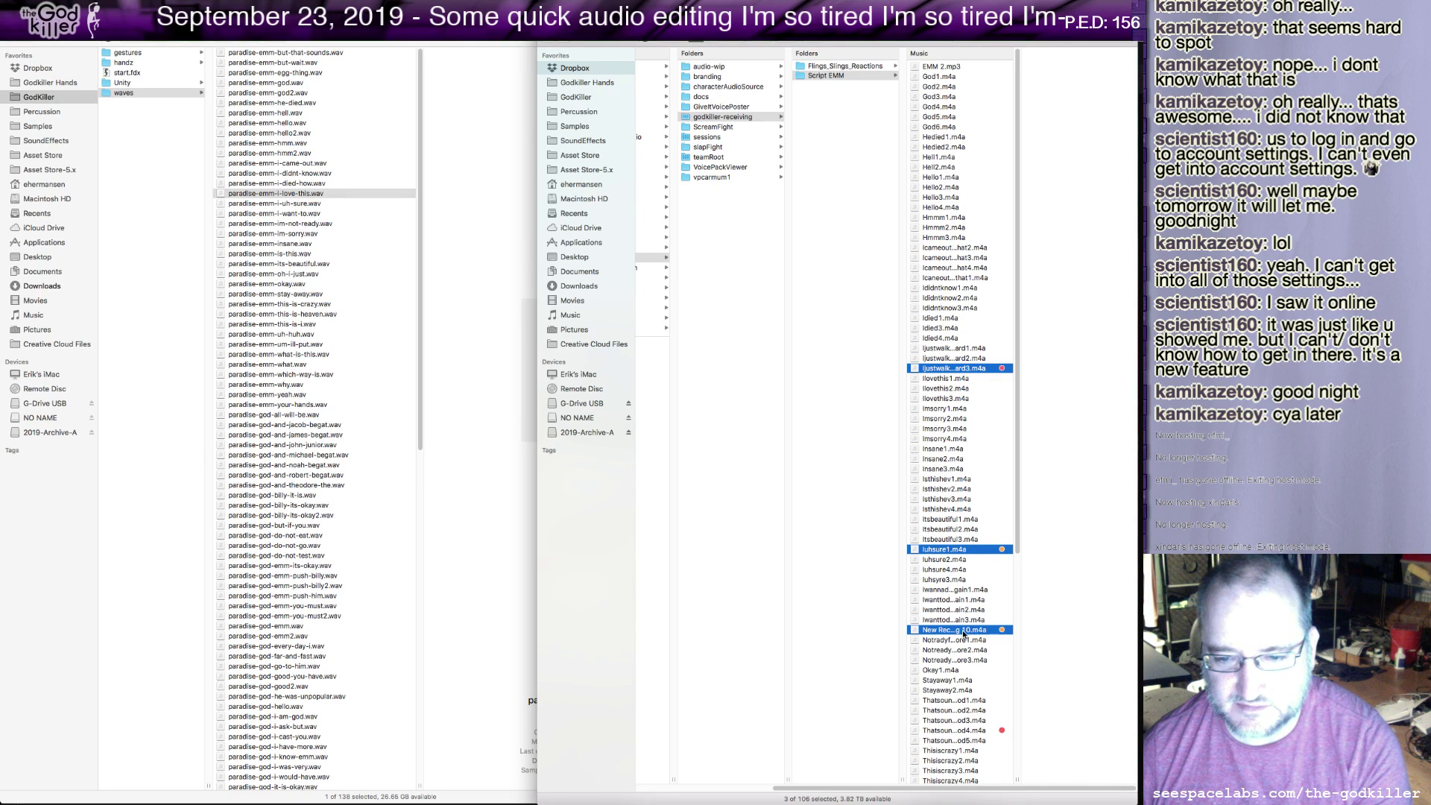
{"action": "left_click", "coordinate": [957, 730], "text": "super"}
{"action": "scroll", "coordinate": [961, 716], "scroll_direction": "down", "scroll_amount": 5}
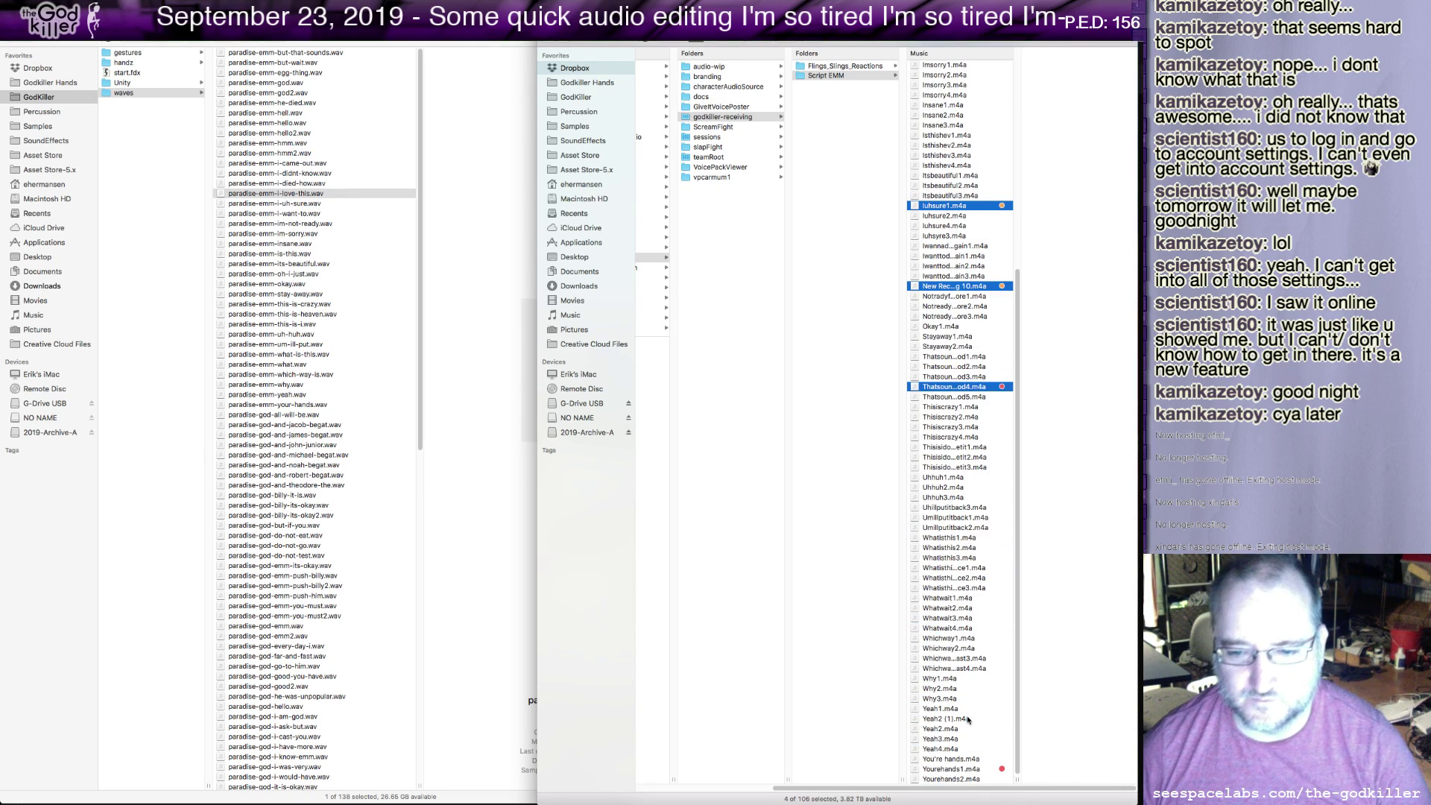
{"action": "left_click", "coordinate": [969, 769], "text": "super"}
{"action": "scroll", "coordinate": [962, 581], "scroll_direction": "up", "scroll_amount": 5}
{"action": "scroll", "coordinate": [960, 575], "scroll_direction": "up", "scroll_amount": 3}
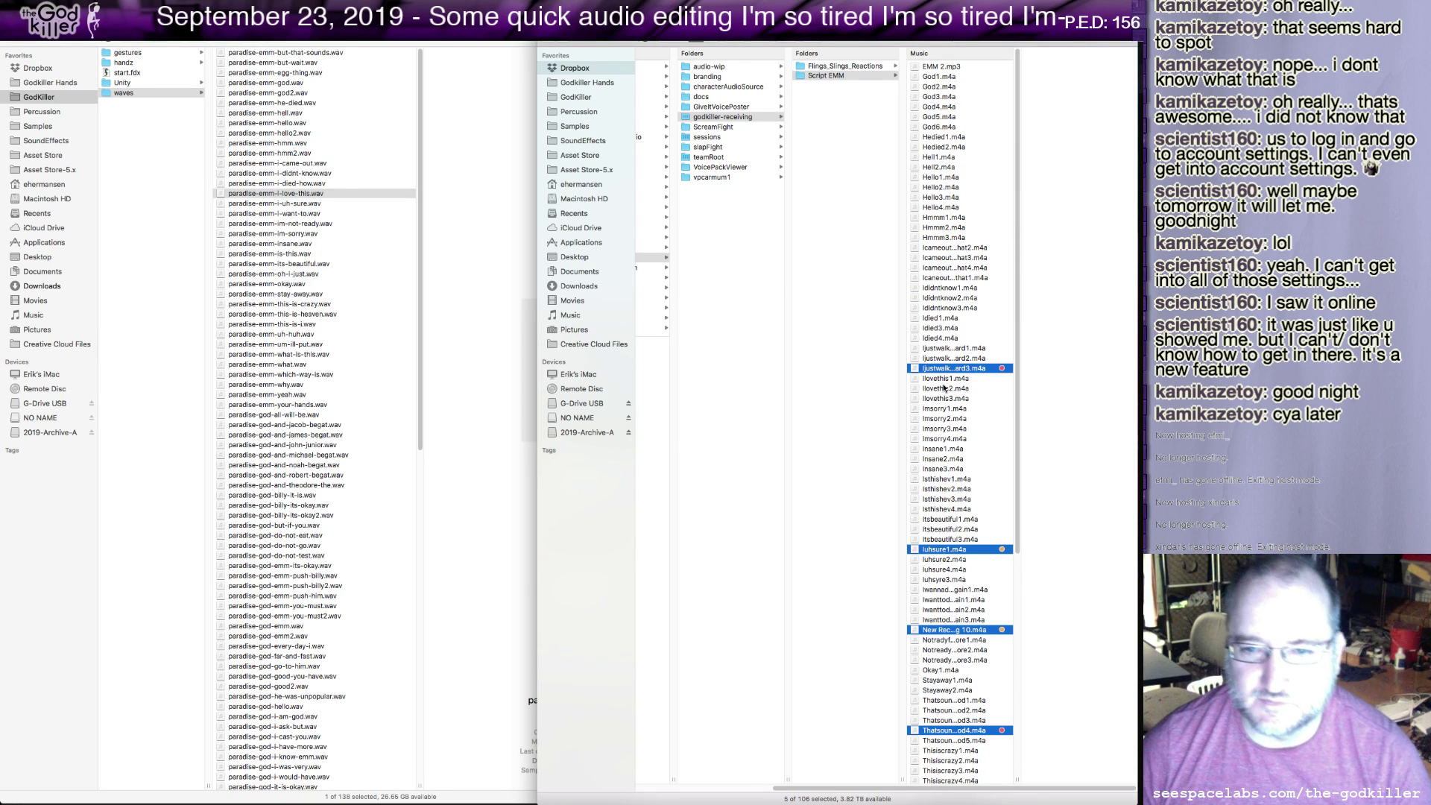
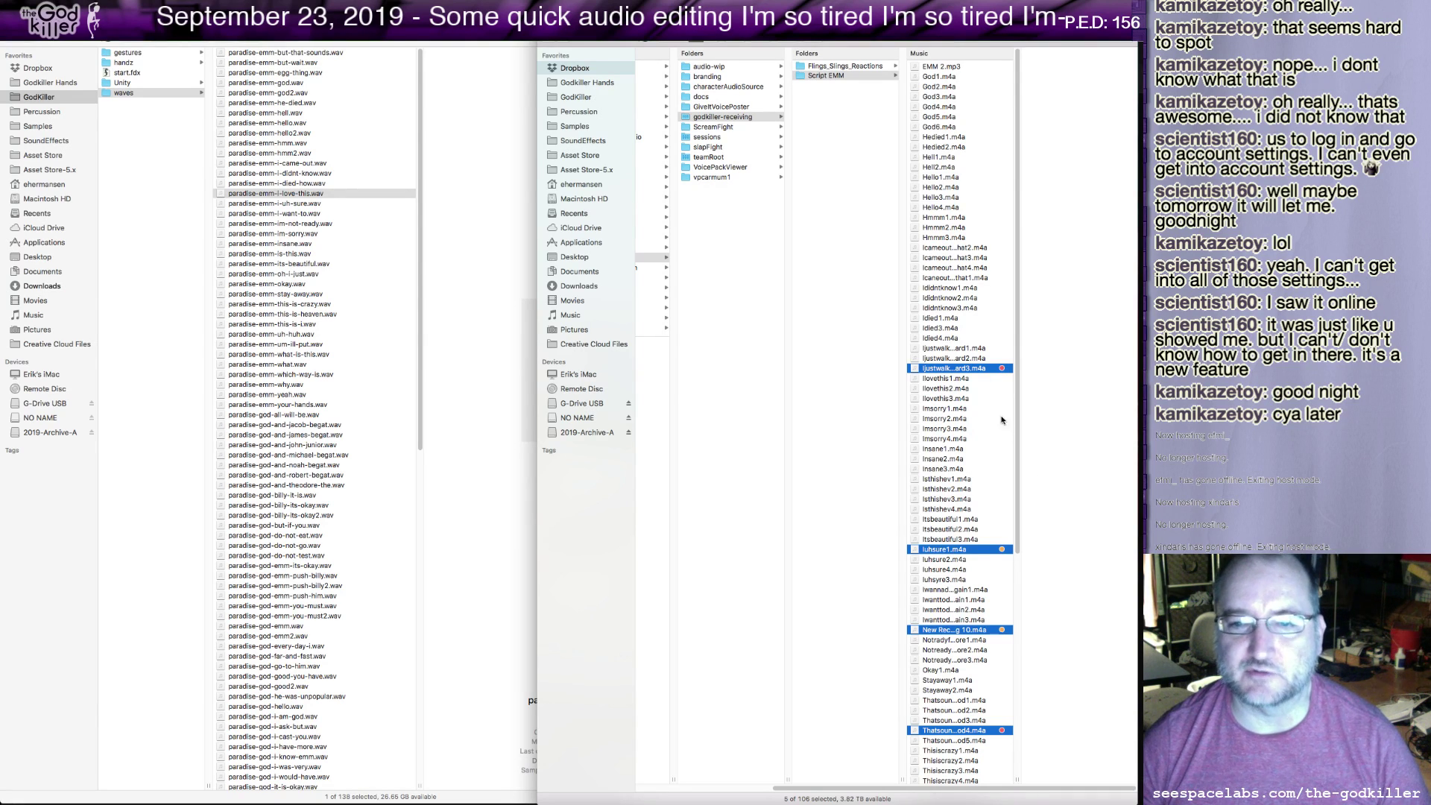
Open the five selected m4a recordings in Adobe Audition.
{"action": "right_click", "coordinate": [983, 370]}
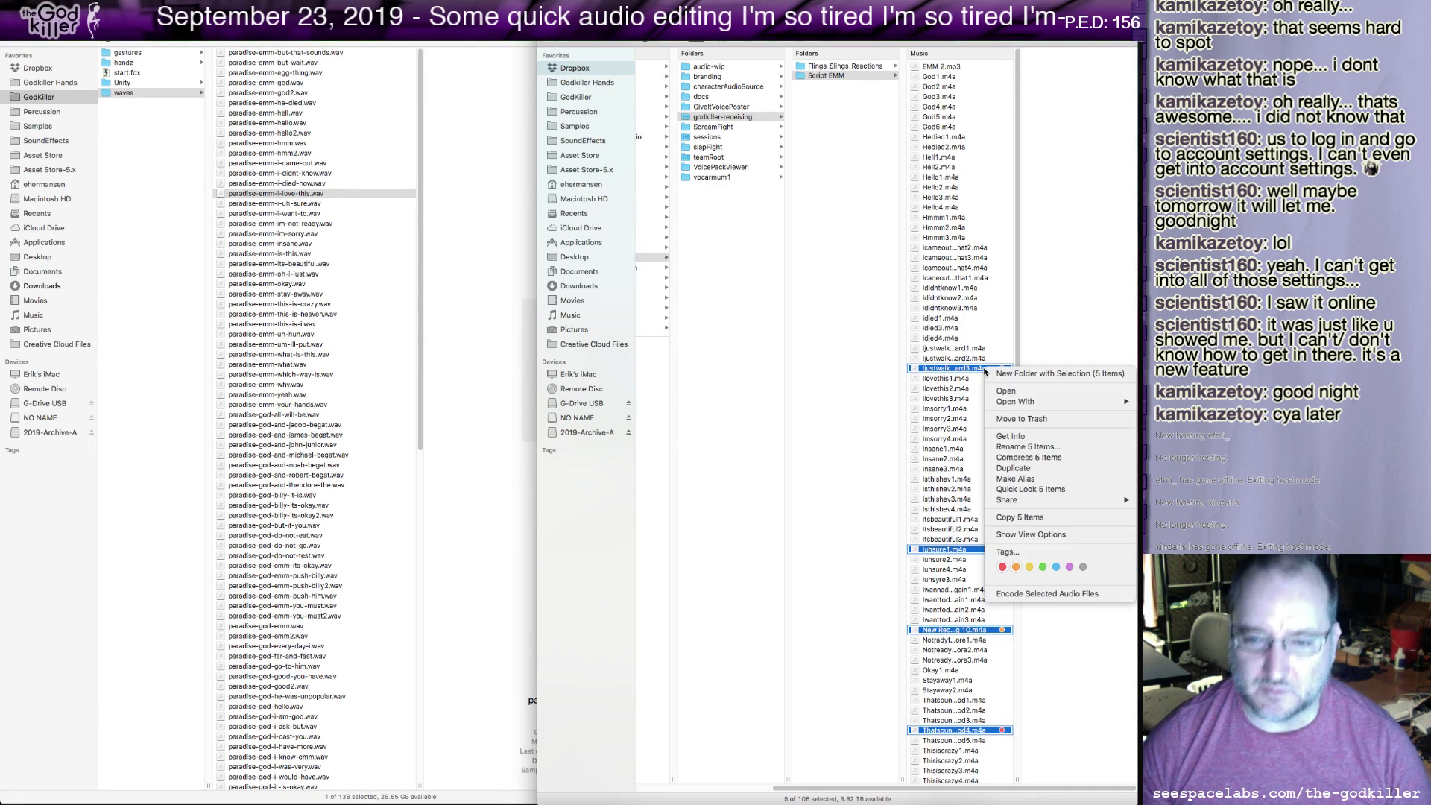
{"action": "mouse_move", "coordinate": [1127, 403]}
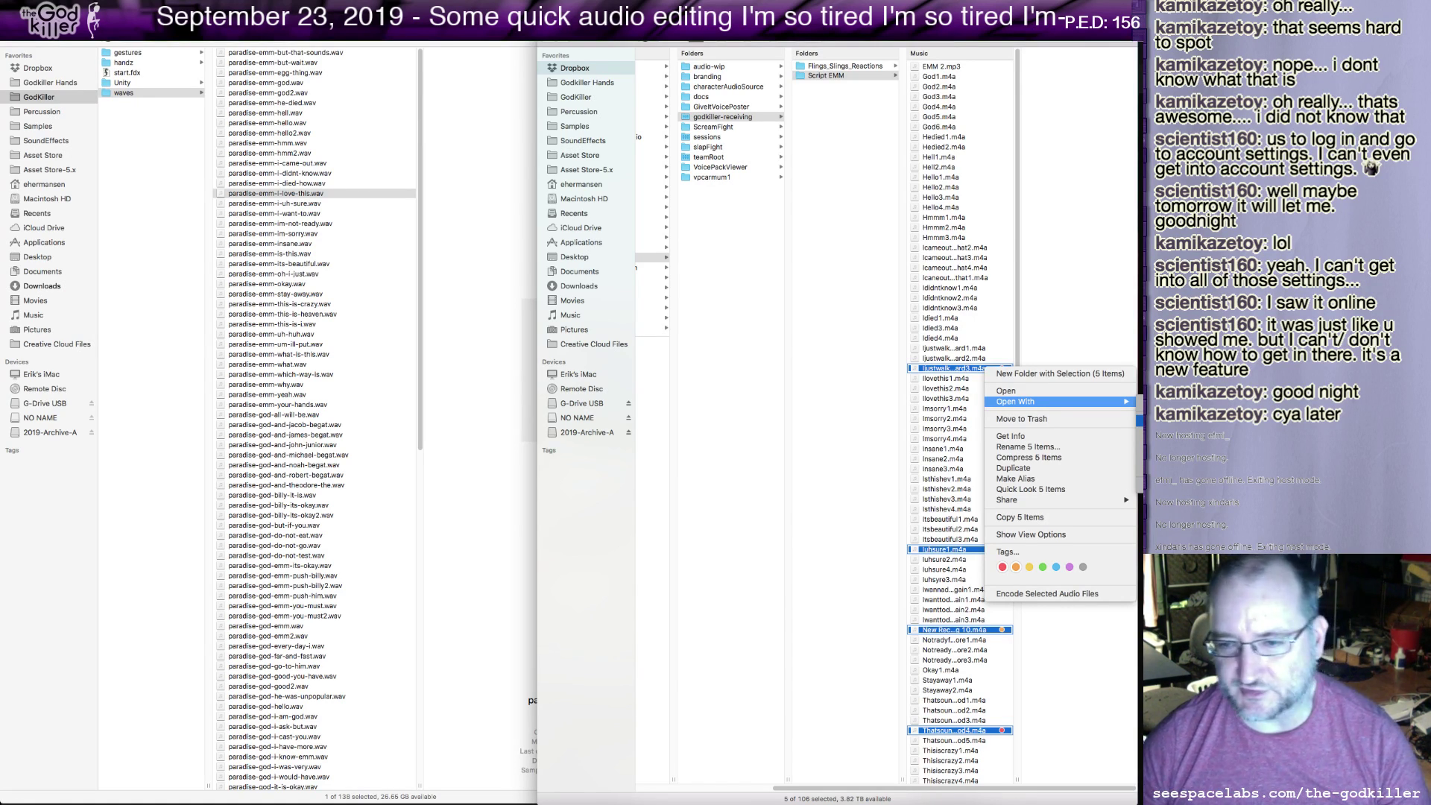
{"action": "left_click", "coordinate": [1178, 421]}
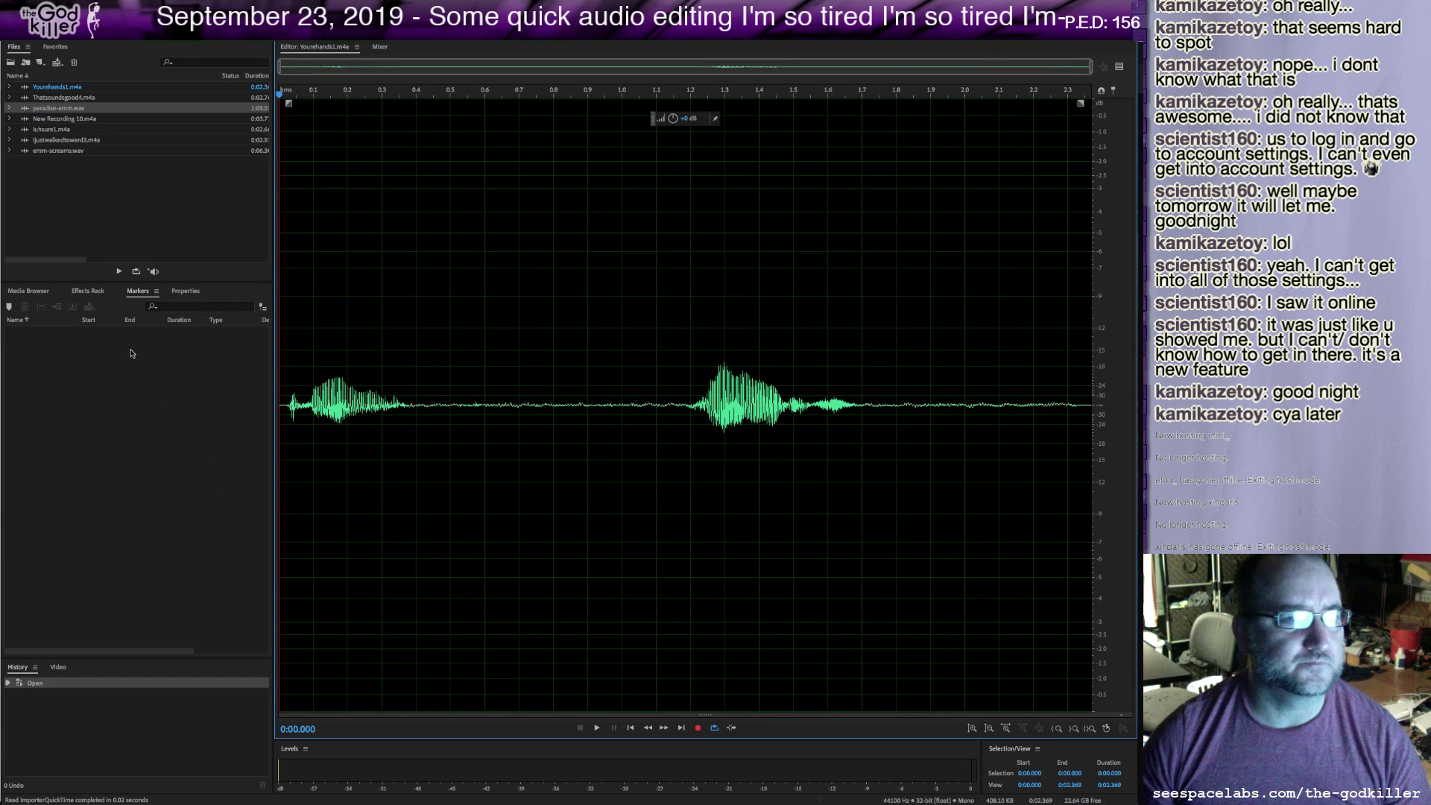
Open New Recording 10.m4a and play the quiet stretch between its two phrases, from about 0:01.26 to 0:02.57.
{"action": "double_click", "coordinate": [65, 119]}
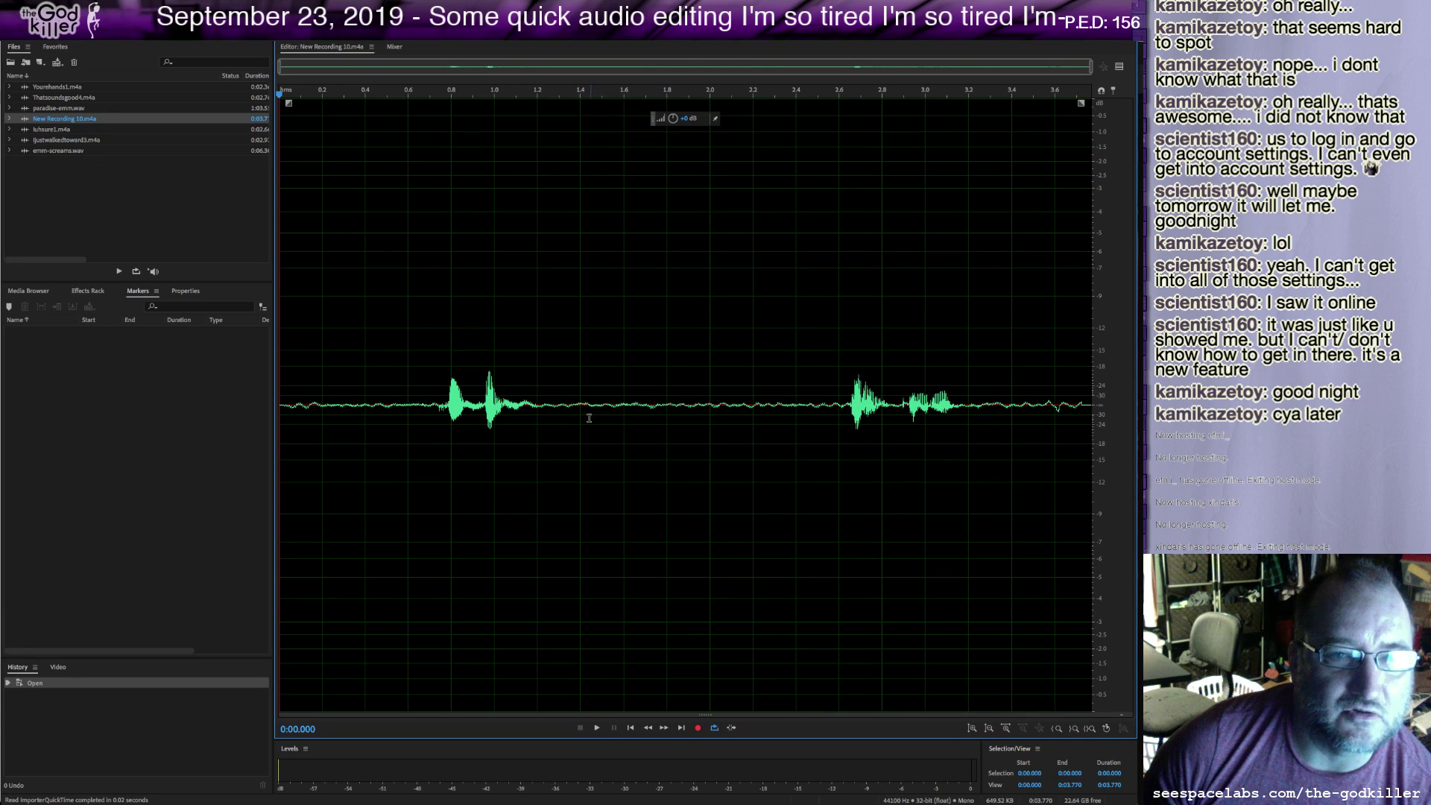
{"action": "left_click_drag", "start_coordinate": [549, 428], "coordinate": [834, 492]}
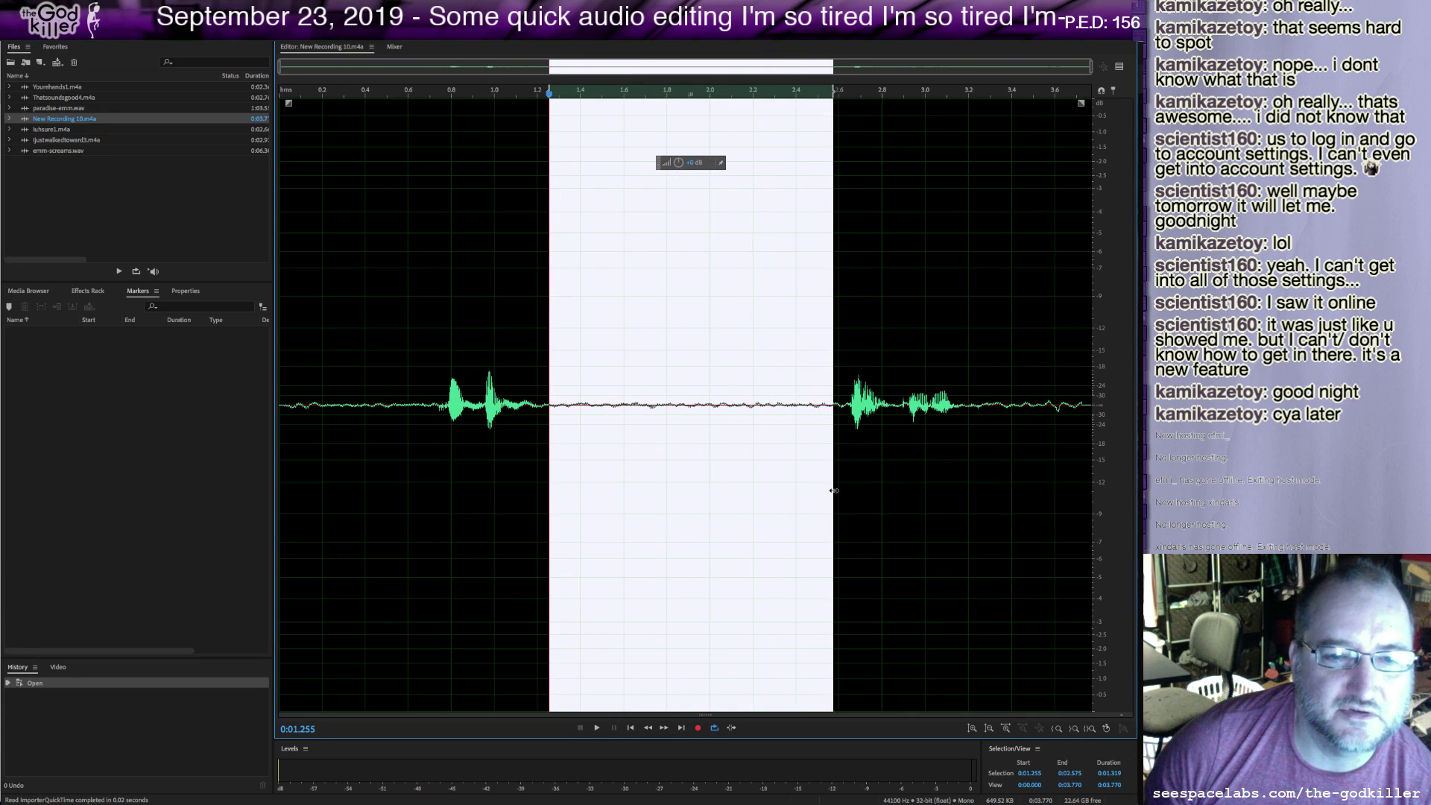
{"action": "key", "text": "space"}
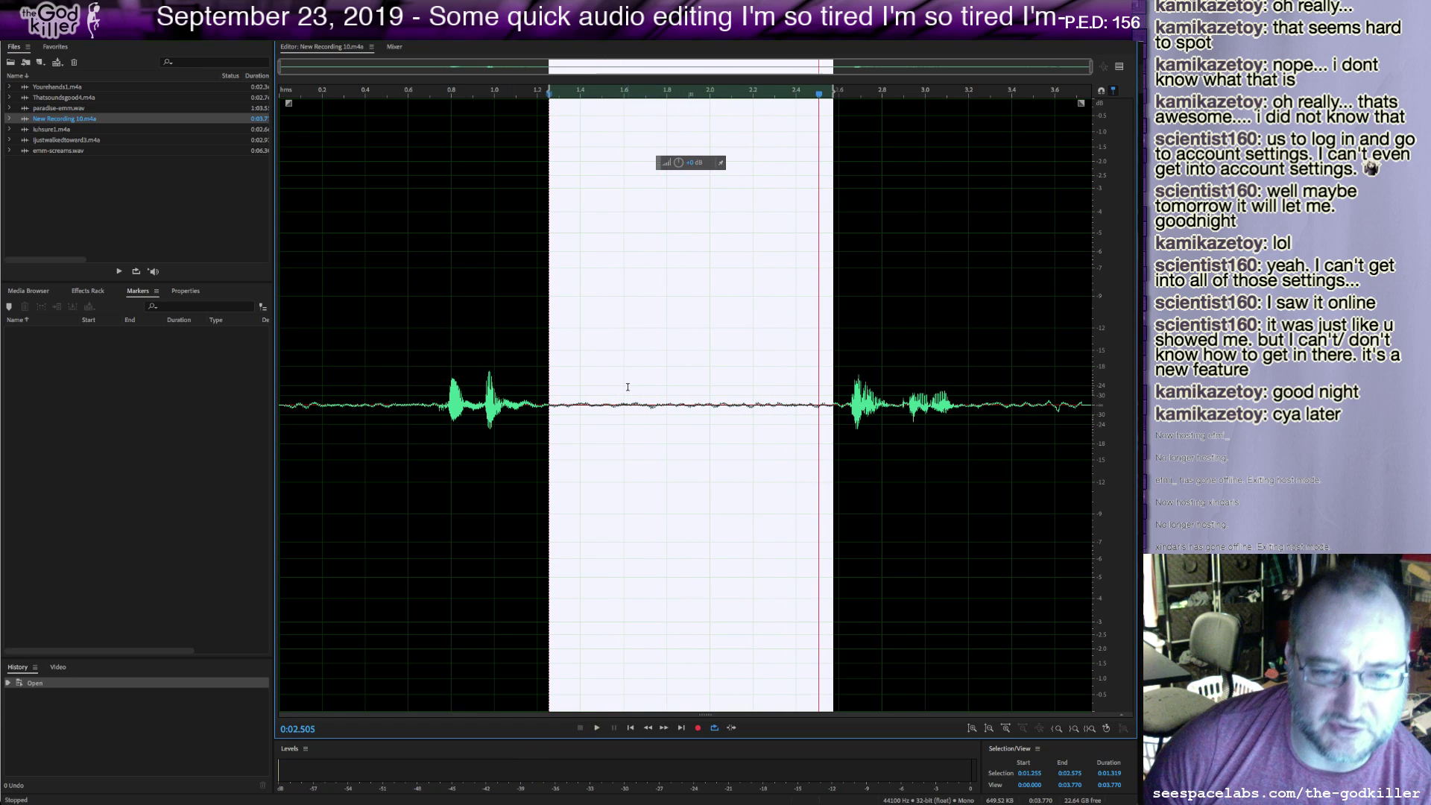
Capture a noise print from the quiet stretch at about 0:01.30 to 0:02.59, and select the whole recording.
{"action": "left_click_drag", "start_coordinate": [559, 425], "coordinate": [836, 490]}
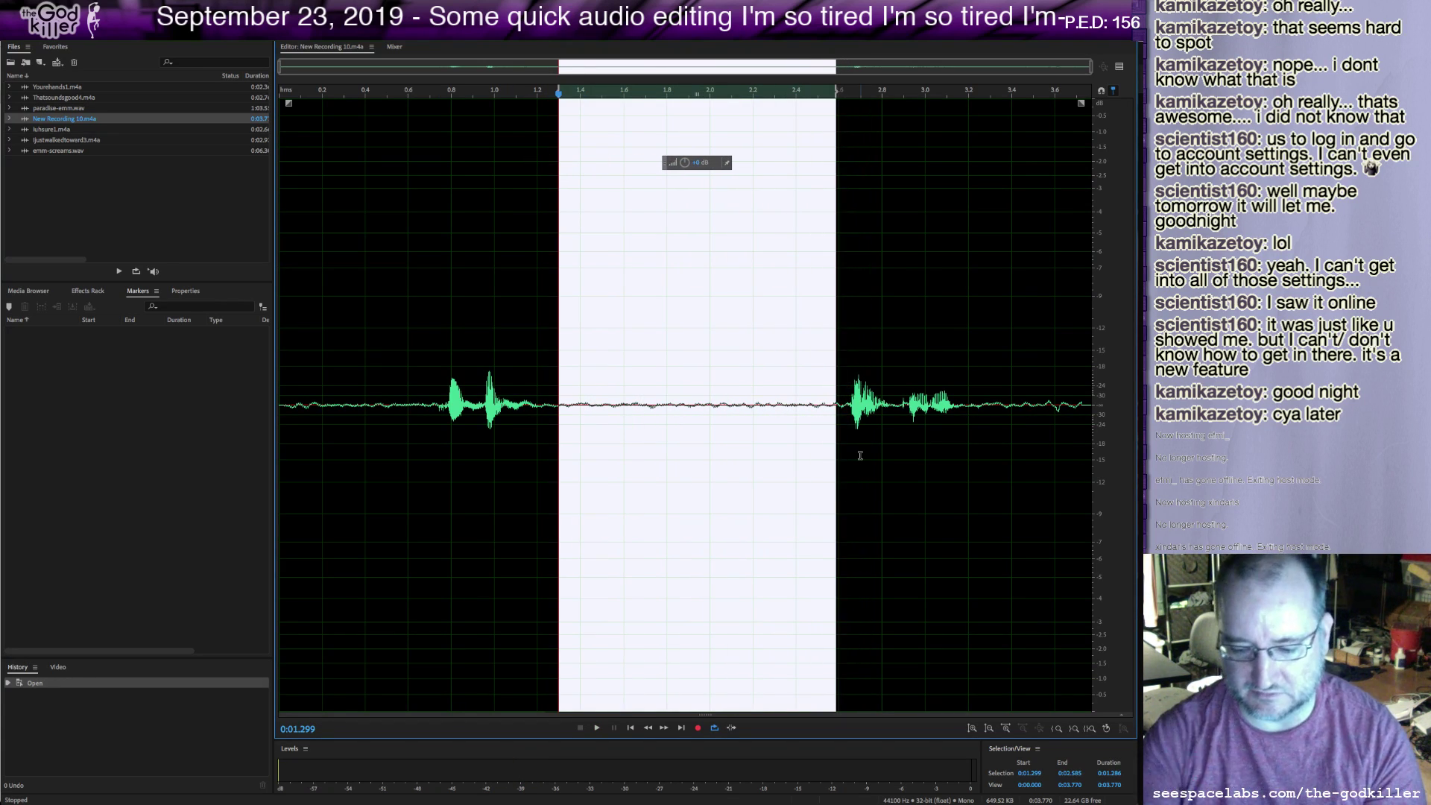
{"action": "key", "text": "shift+p"}
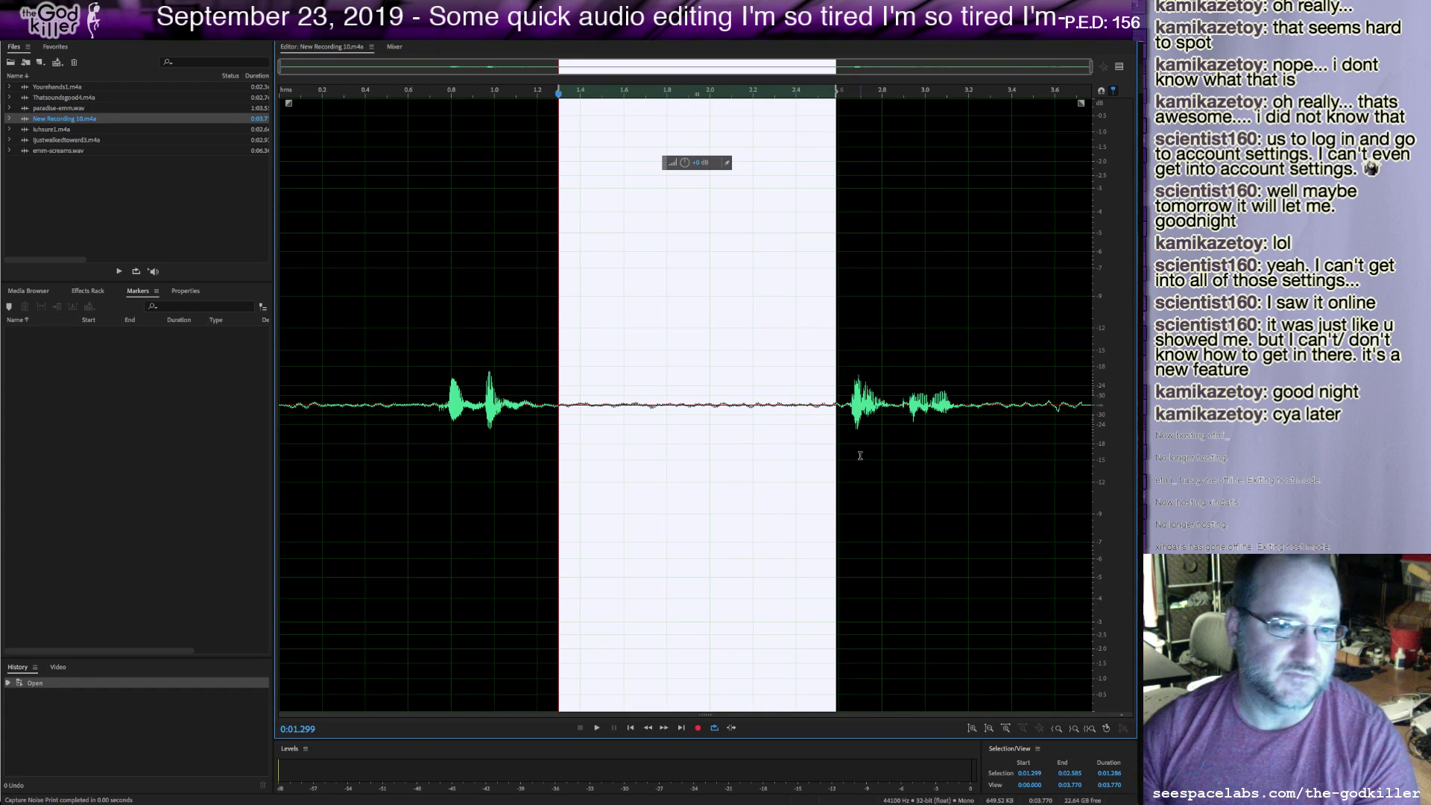
{"action": "key", "text": "ctrl+a"}
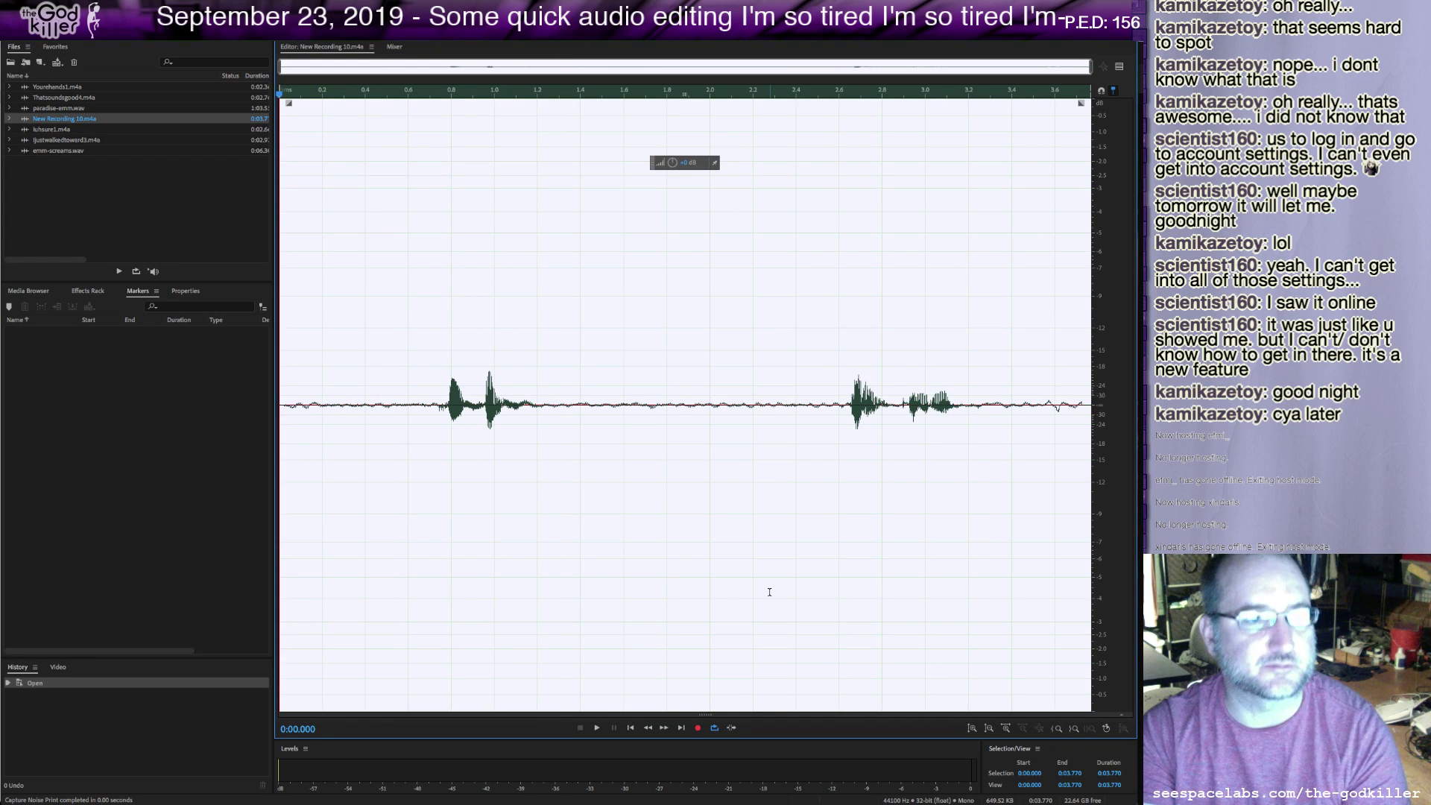
Apply Noise Reduction with the captured noise print to all of New Recording 10.m4a and play it back from about 0:00.72.
{"action": "key", "text": "ctrl+shift+p"}
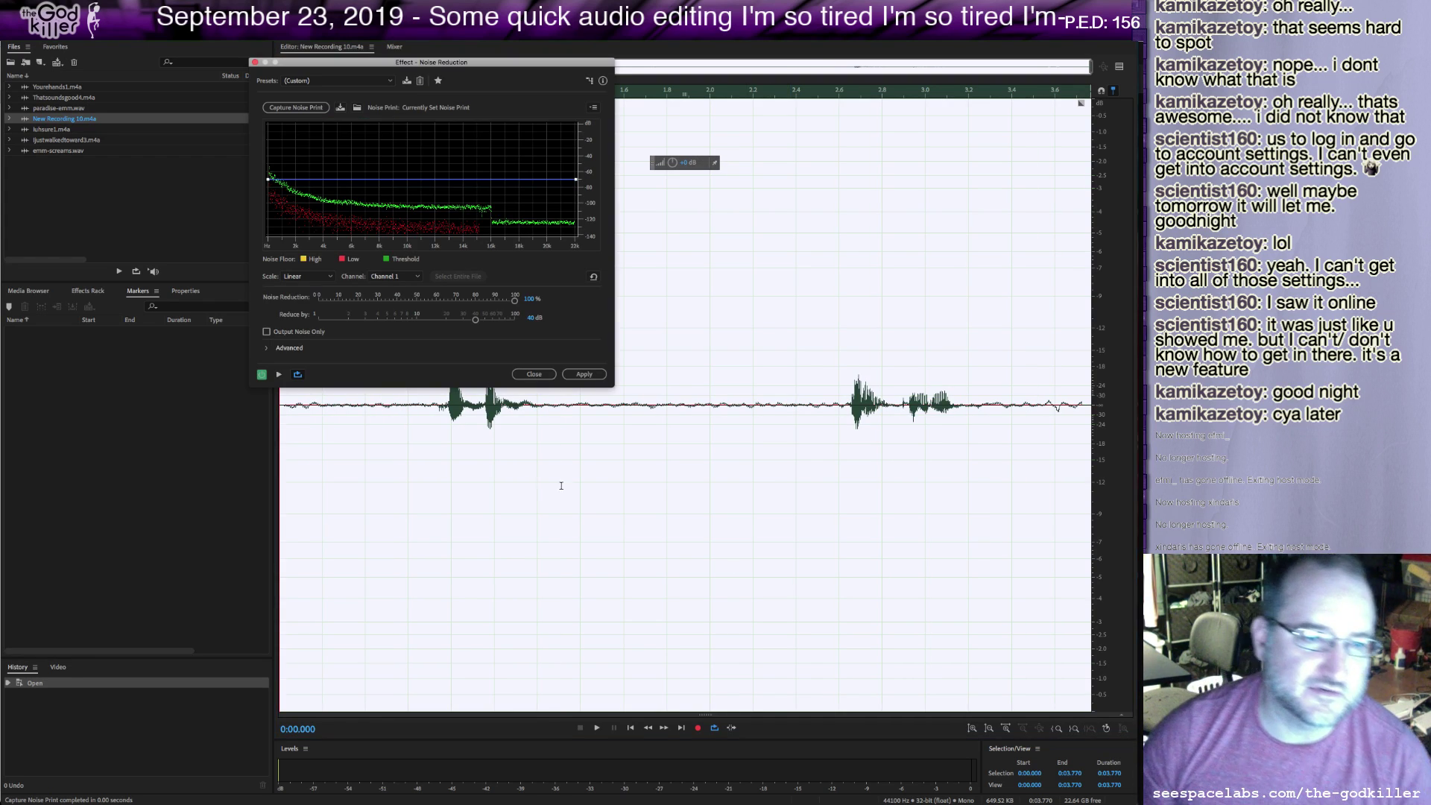
{"action": "left_click", "coordinate": [581, 375]}
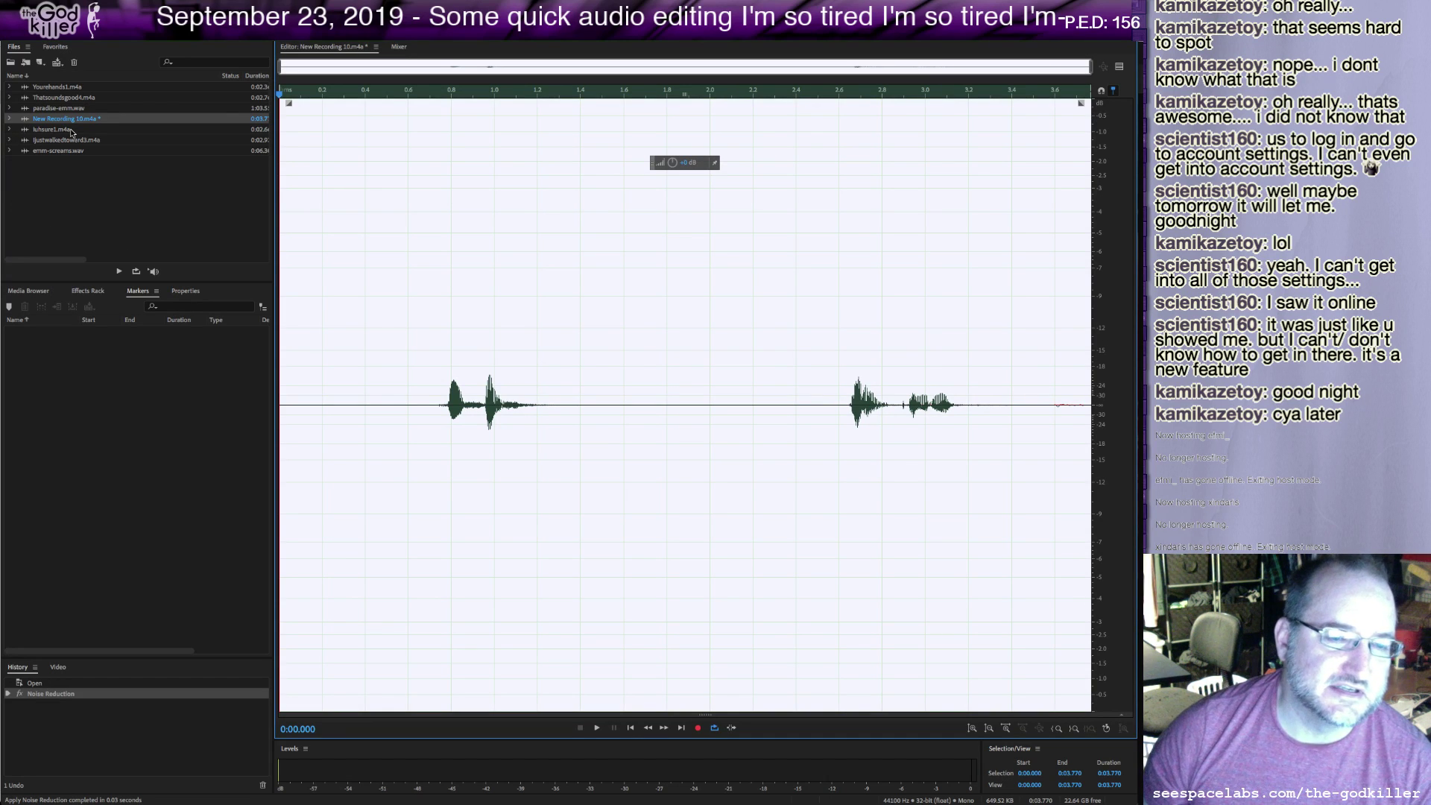
{"action": "left_click", "coordinate": [434, 435]}
{"action": "key", "text": "space"}
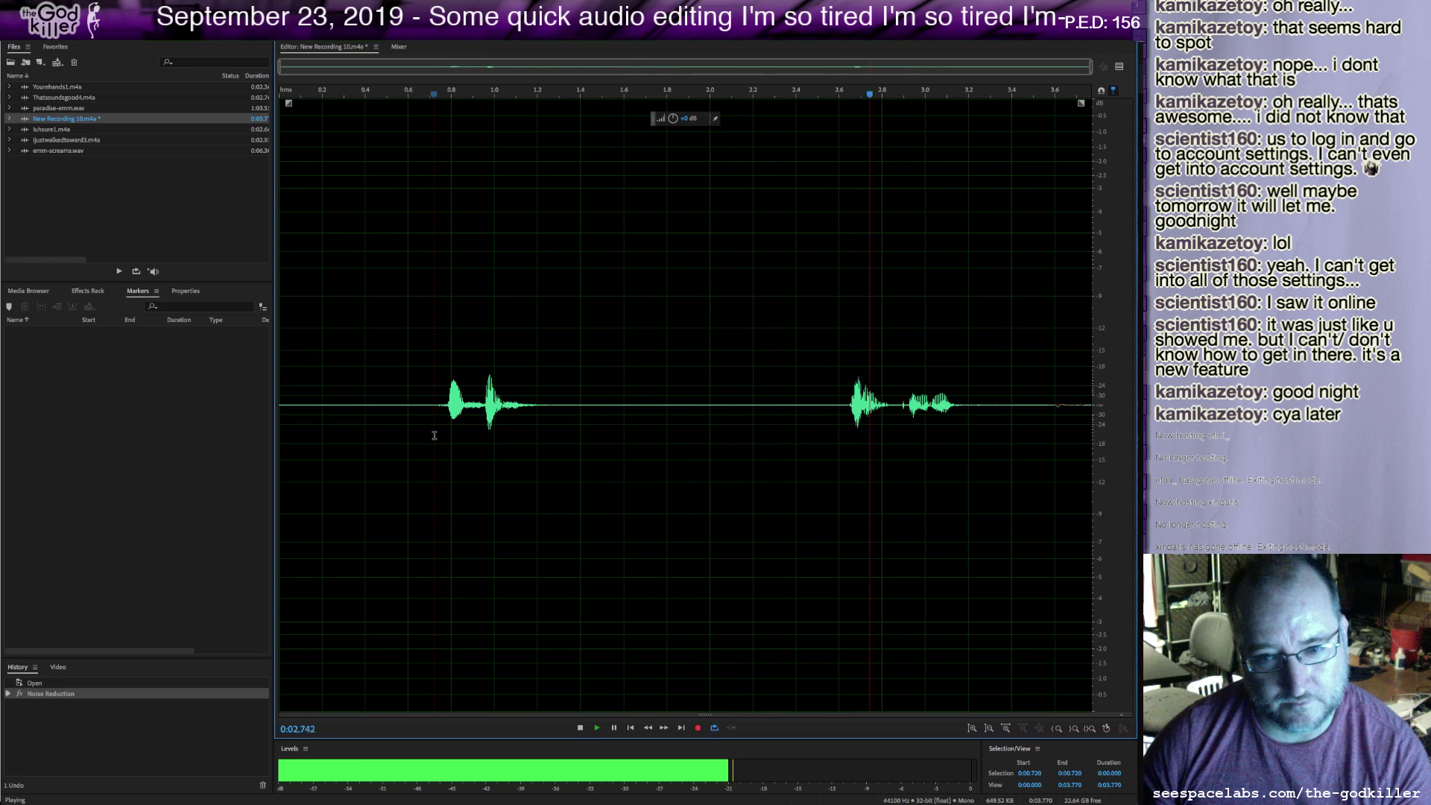
{"action": "key", "text": "space"}
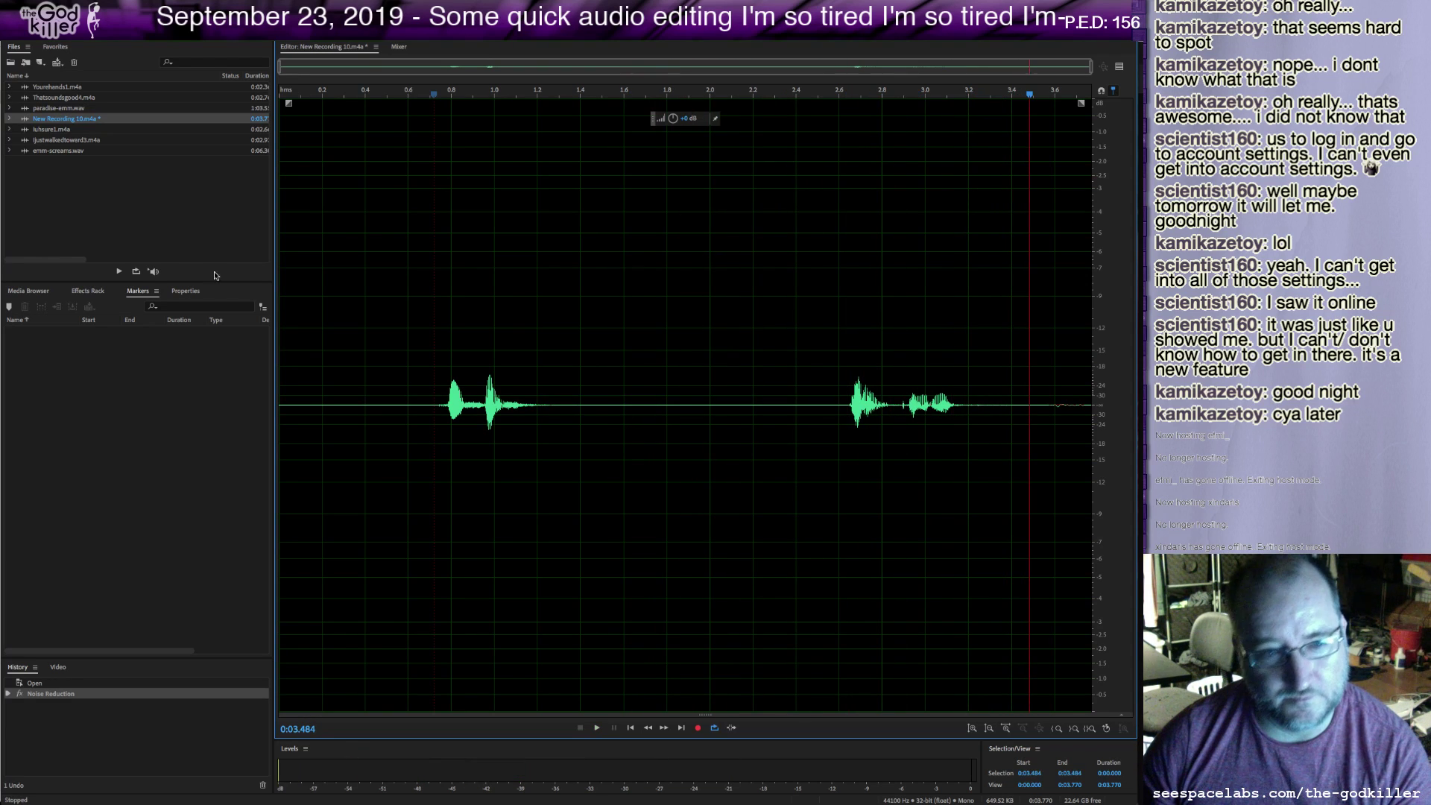
Open Iuhsure1.m4a and apply Noise Reduction with the captured noise print to the whole recording.
{"action": "double_click", "coordinate": [67, 132]}
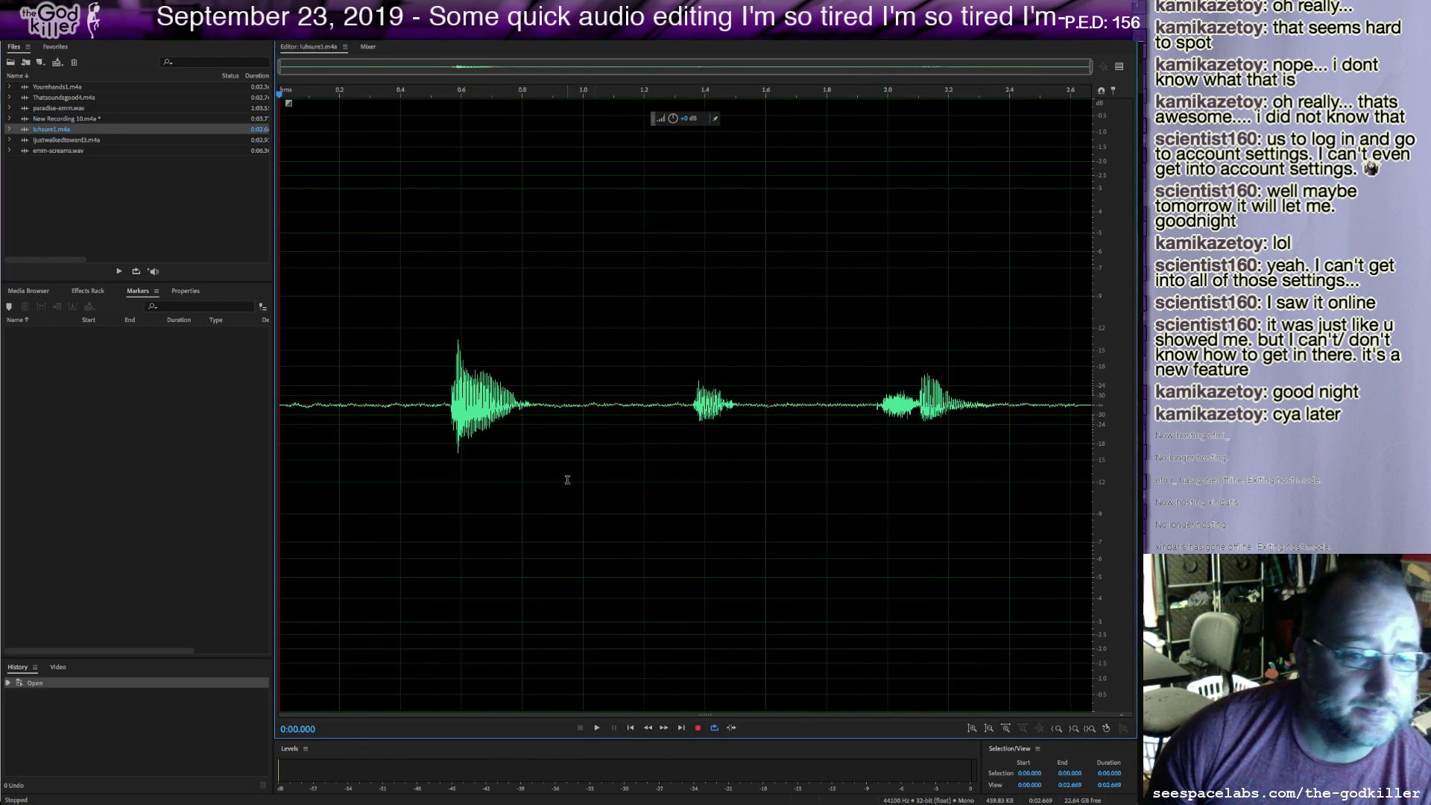
{"action": "left_click", "coordinate": [557, 425]}
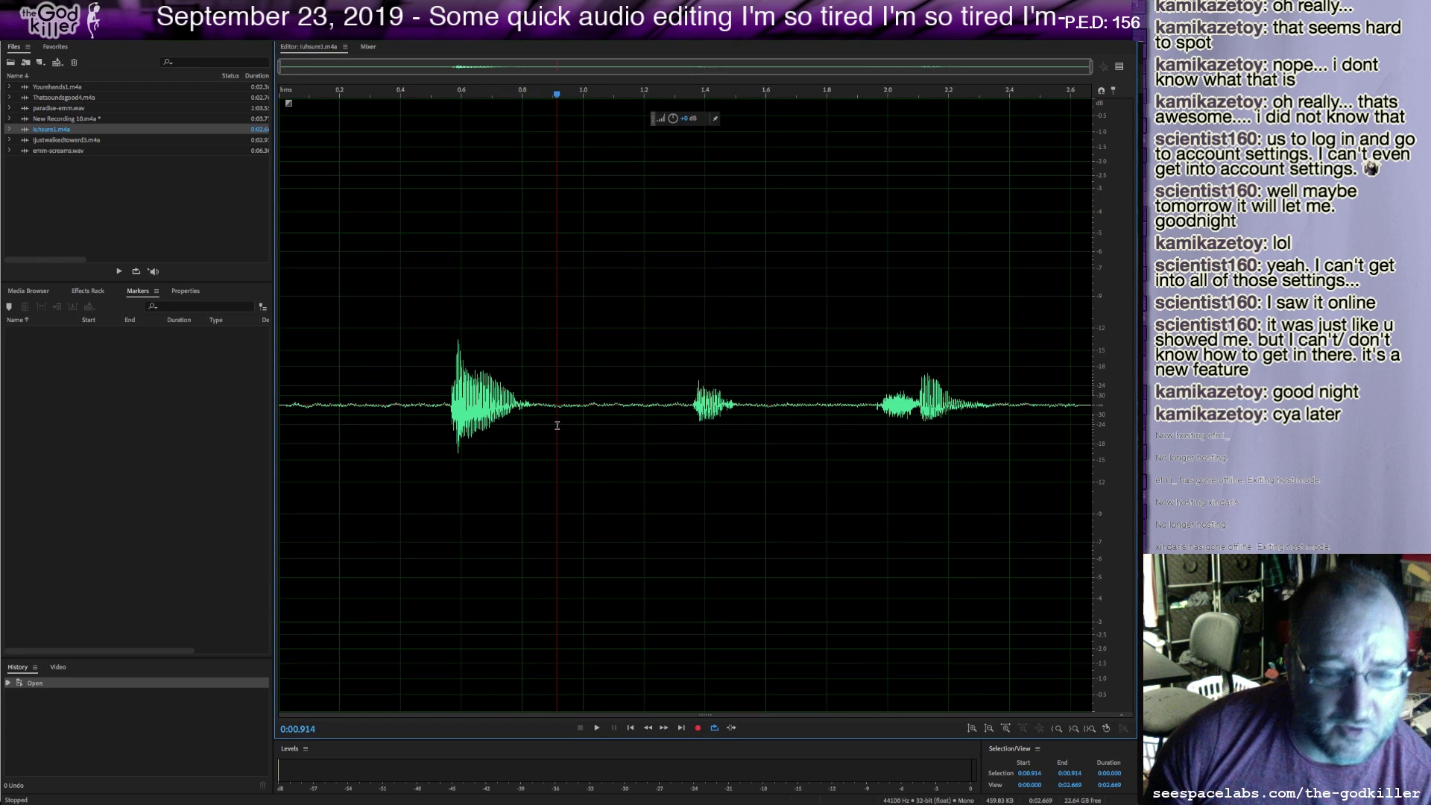
{"action": "key", "text": "ctrl+a"}
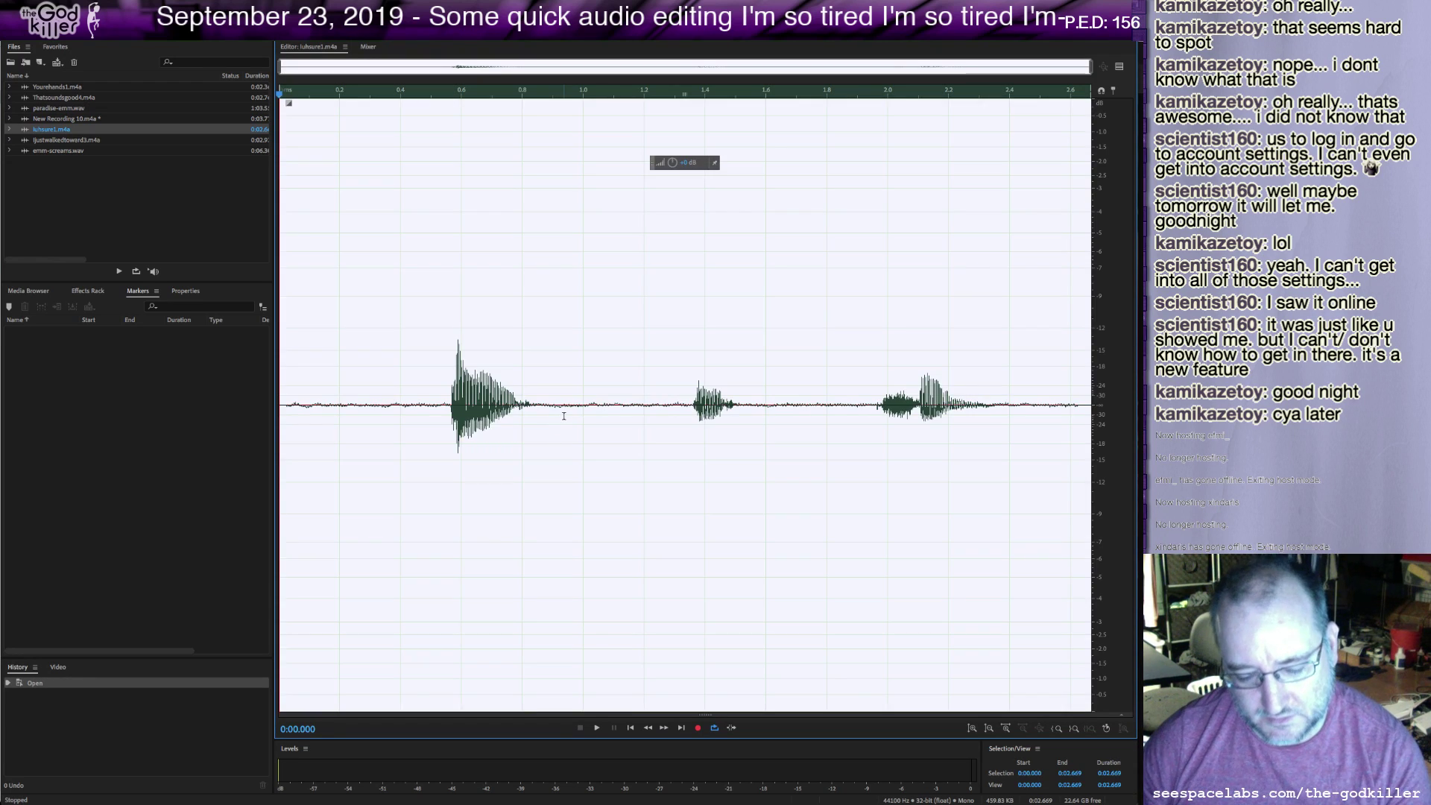
{"action": "key", "text": "ctrl+shift+p"}
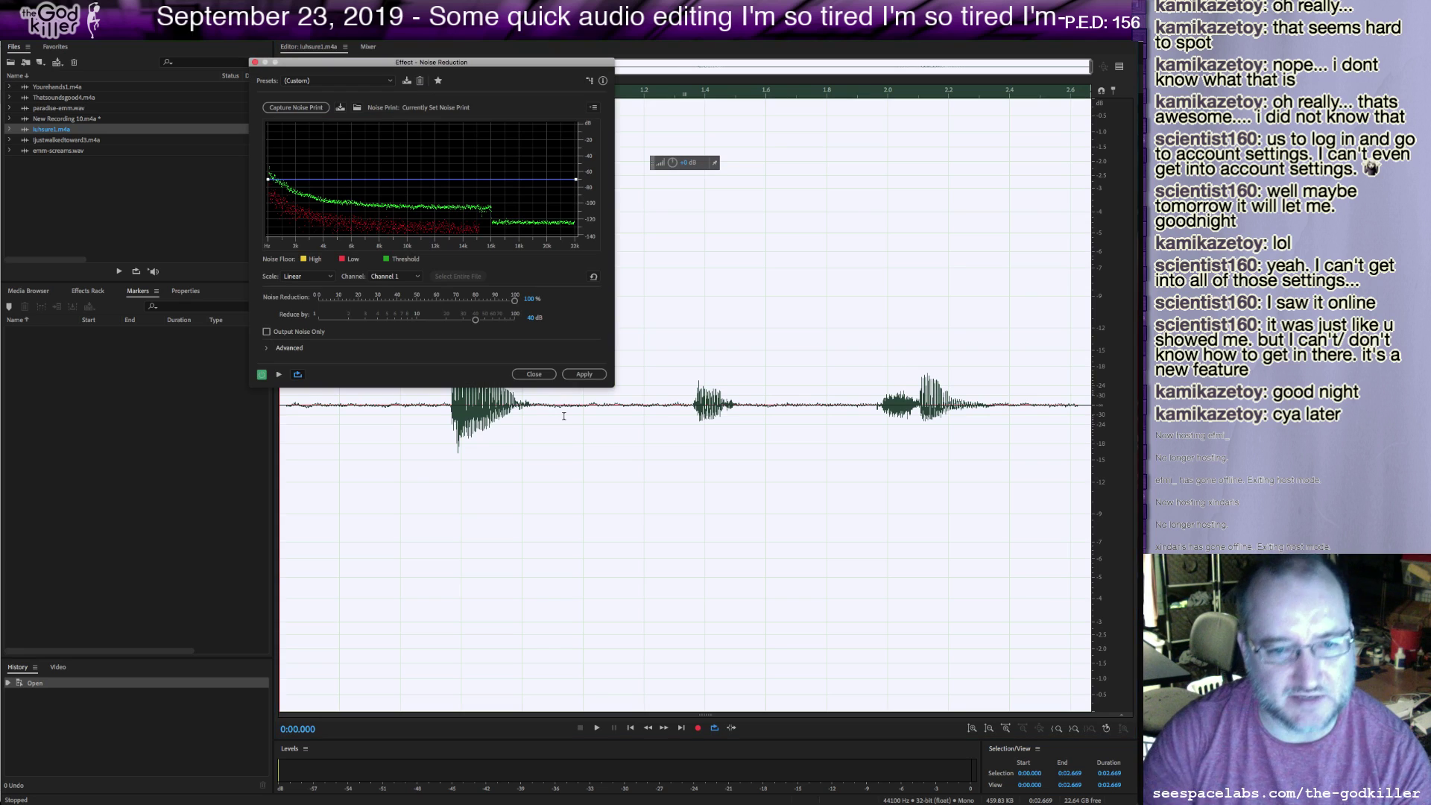
{"action": "left_click", "coordinate": [585, 375]}
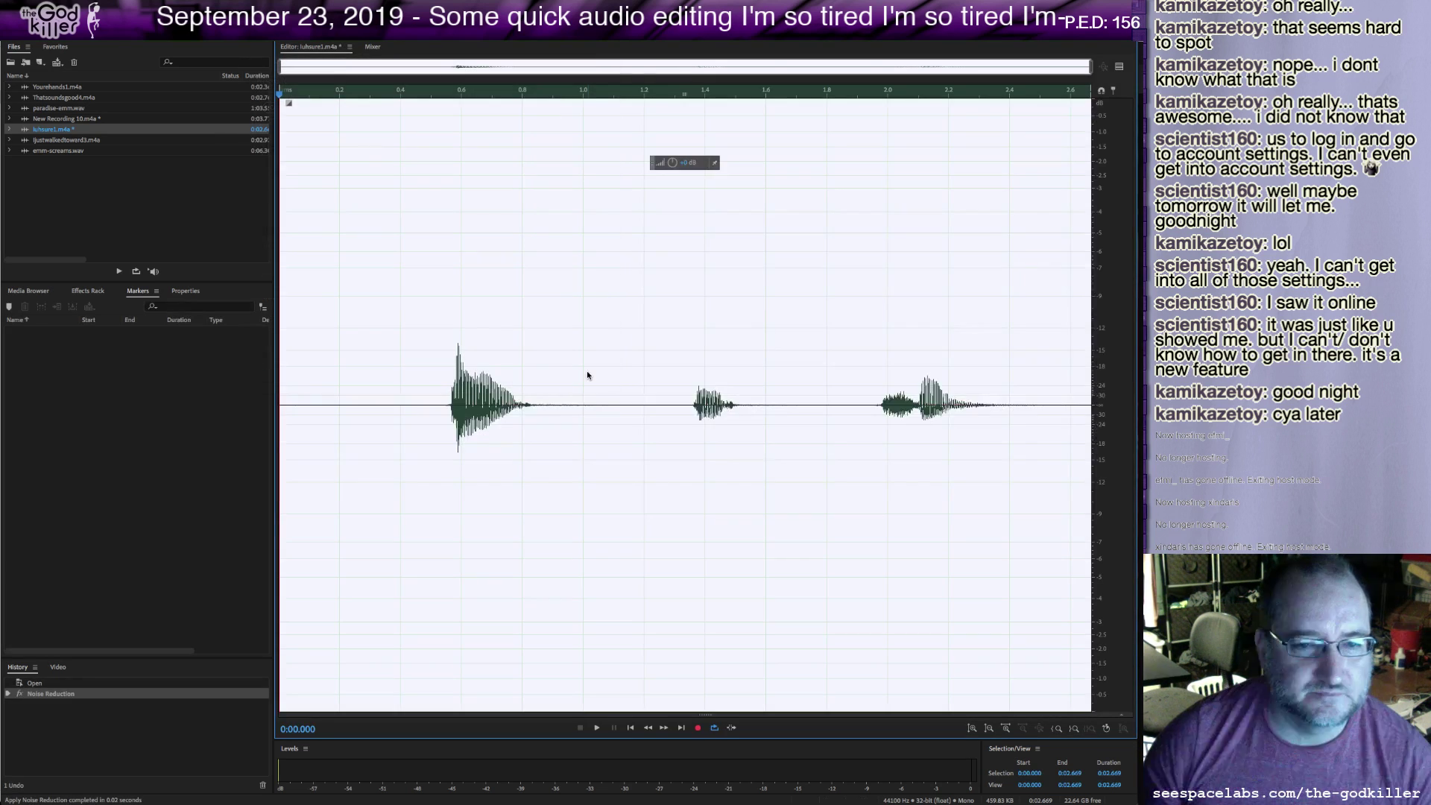
Open Yourehands1.m4a and apply Noise Reduction with the same noise print to the whole recording.
{"action": "double_click", "coordinate": [77, 90]}
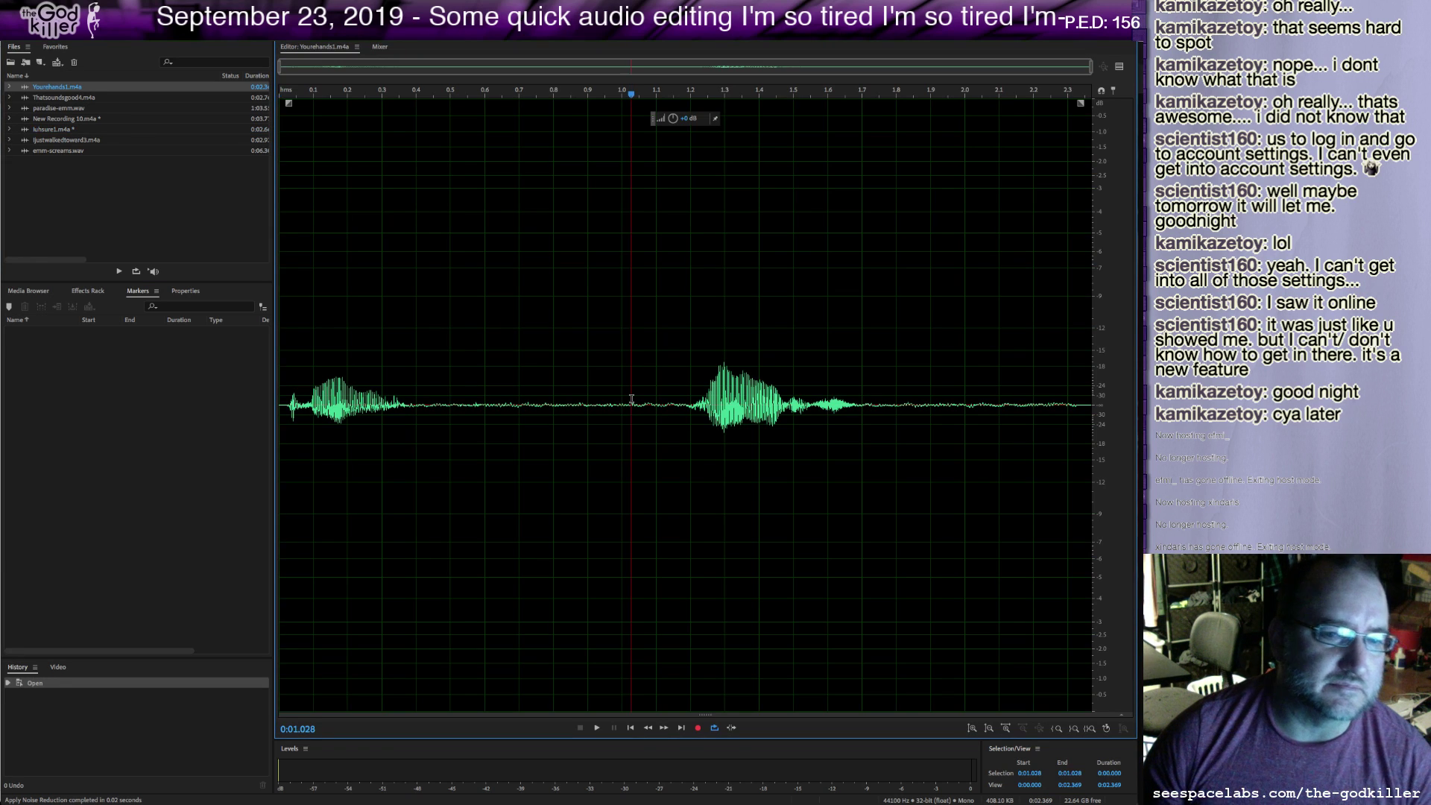
{"action": "double_click", "coordinate": [631, 400]}
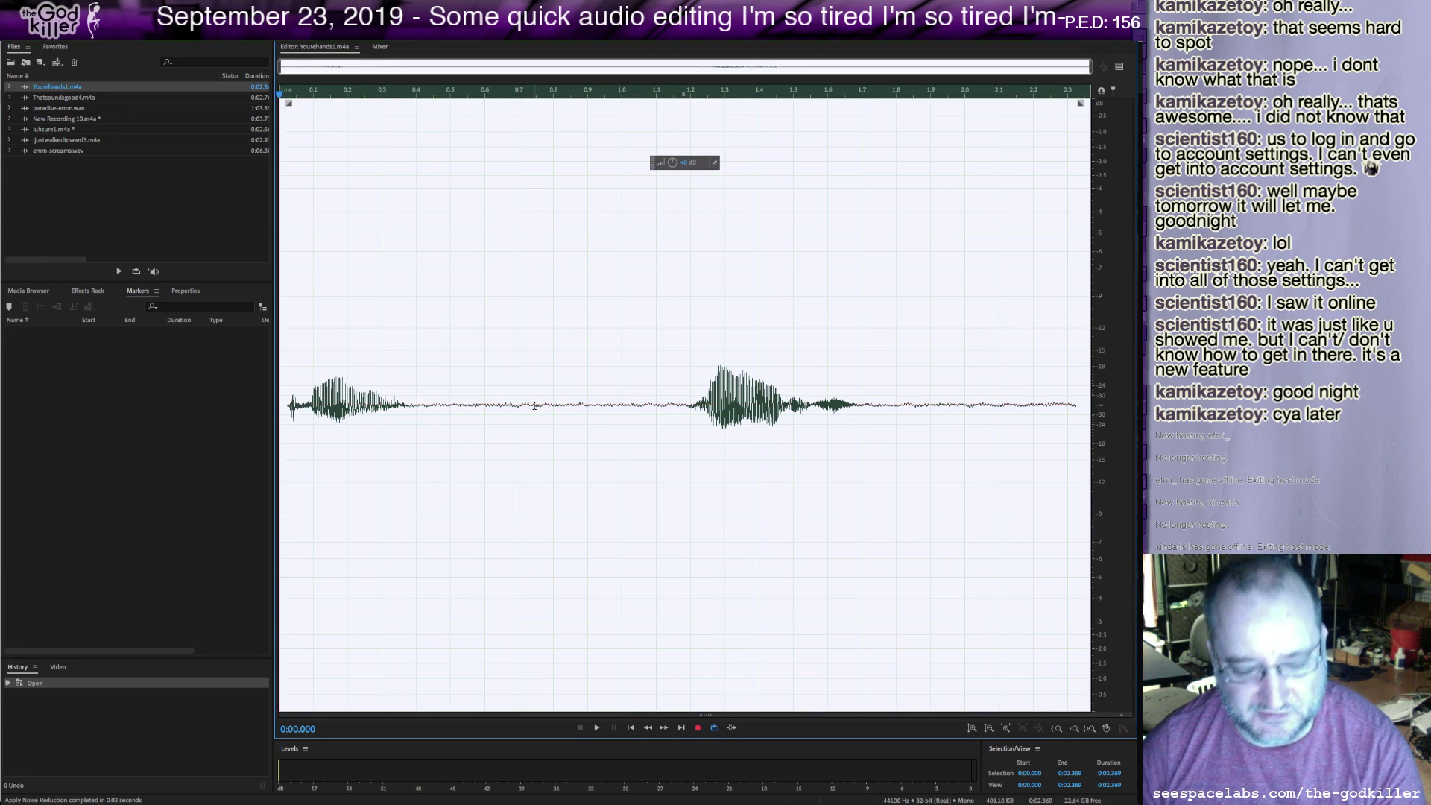
{"action": "key", "text": "ctrl+shift+p"}
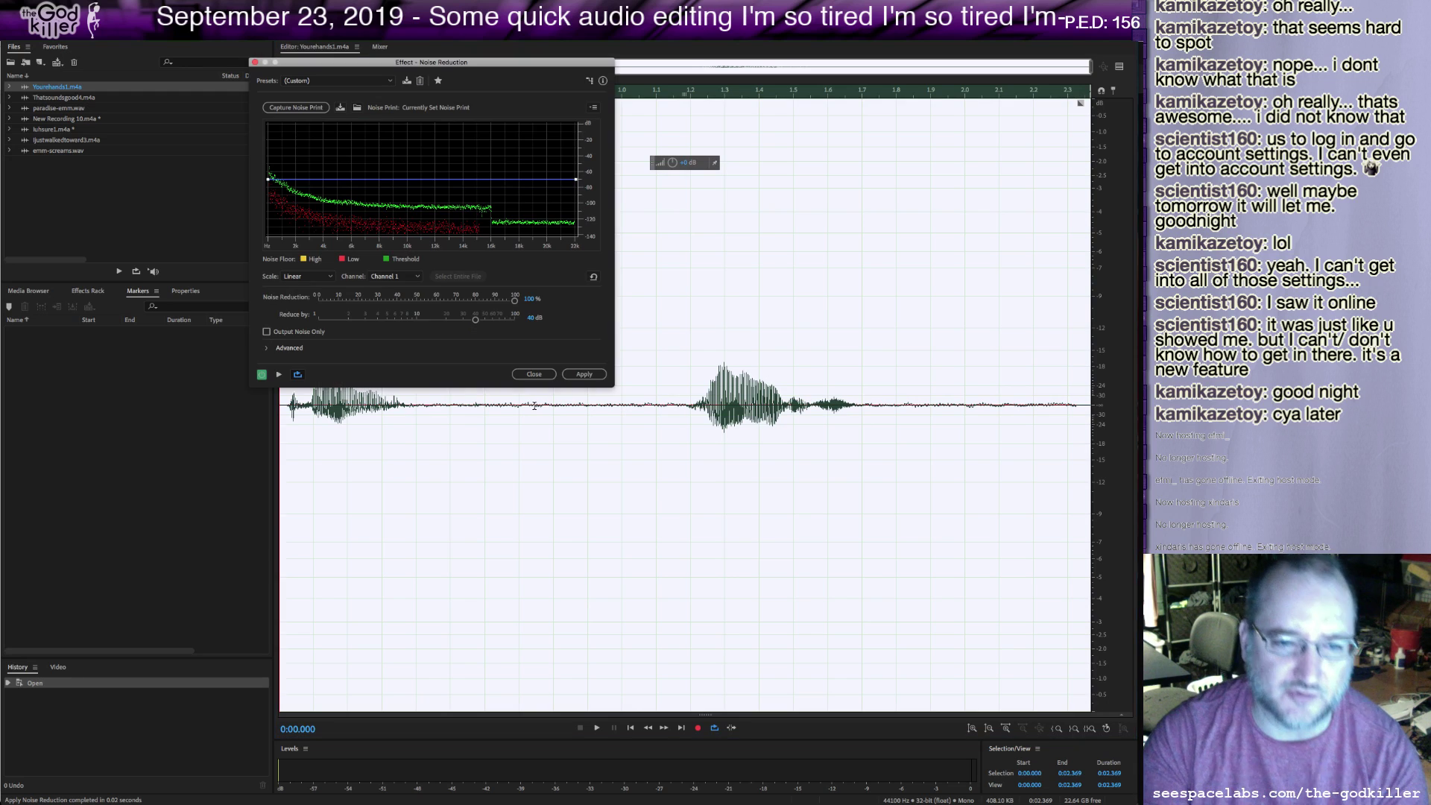
{"action": "left_click", "coordinate": [587, 373]}
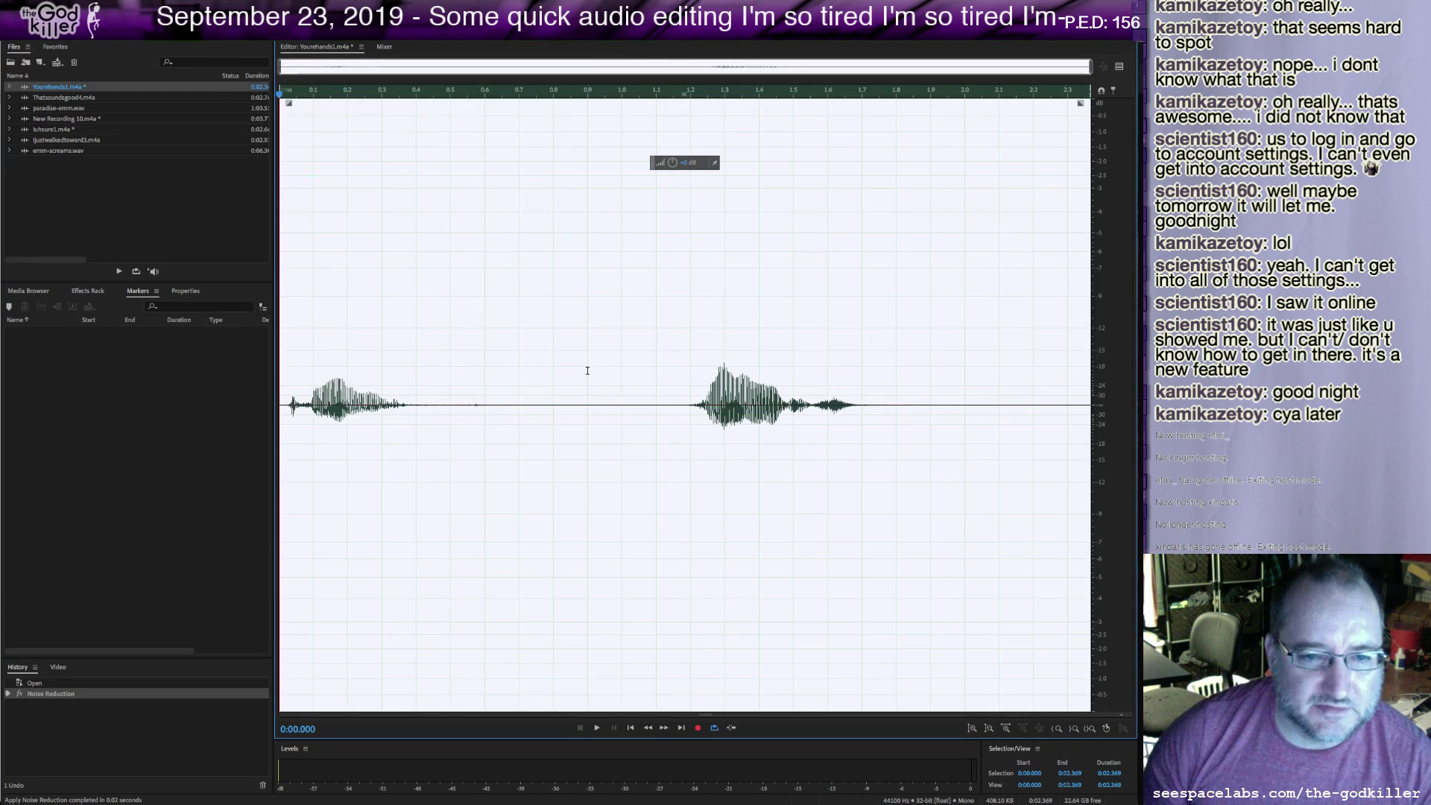
Open Thatsoundsgood4.m4a and apply Noise Reduction with the same noise print to the whole recording.
{"action": "left_click", "coordinate": [61, 99]}
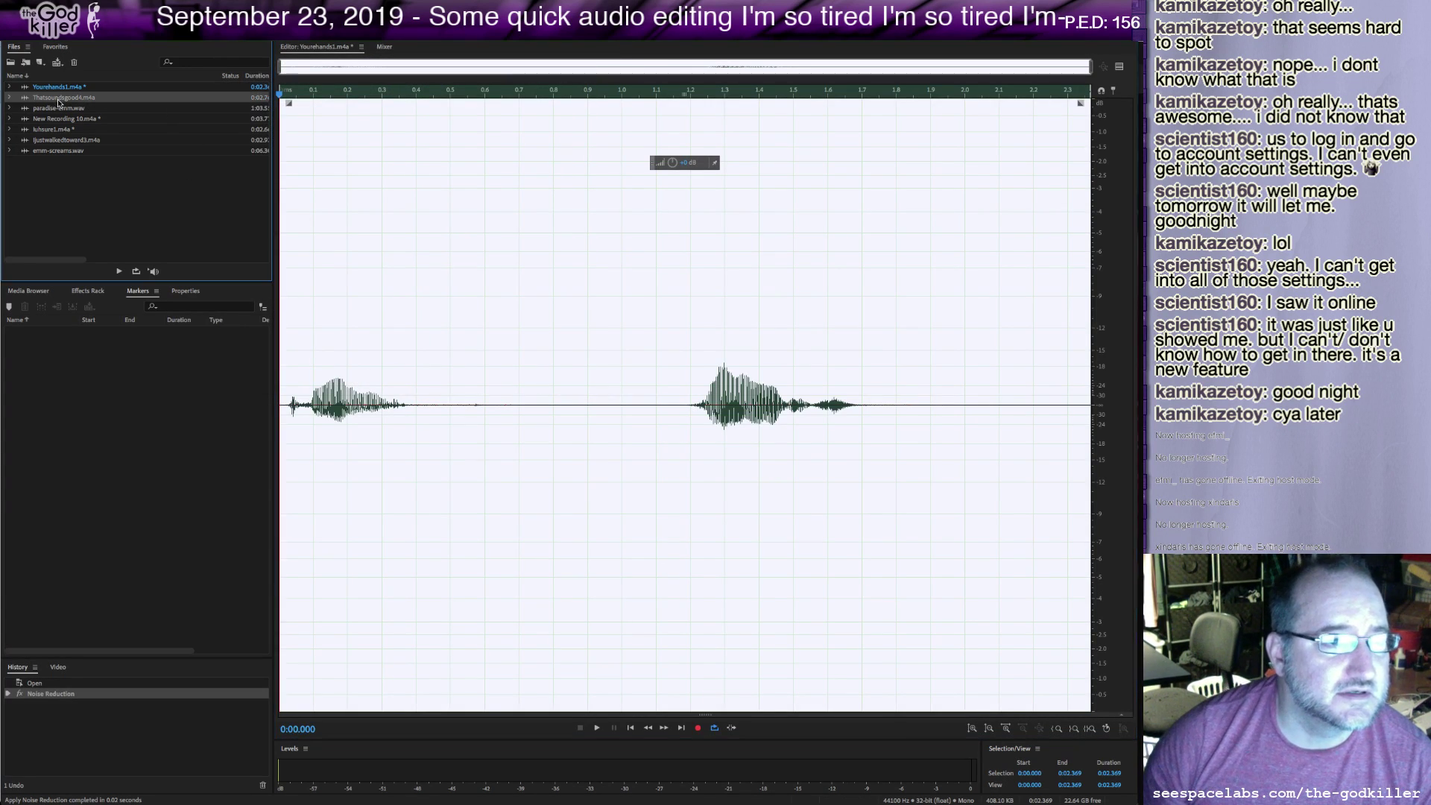
{"action": "left_click", "coordinate": [510, 411]}
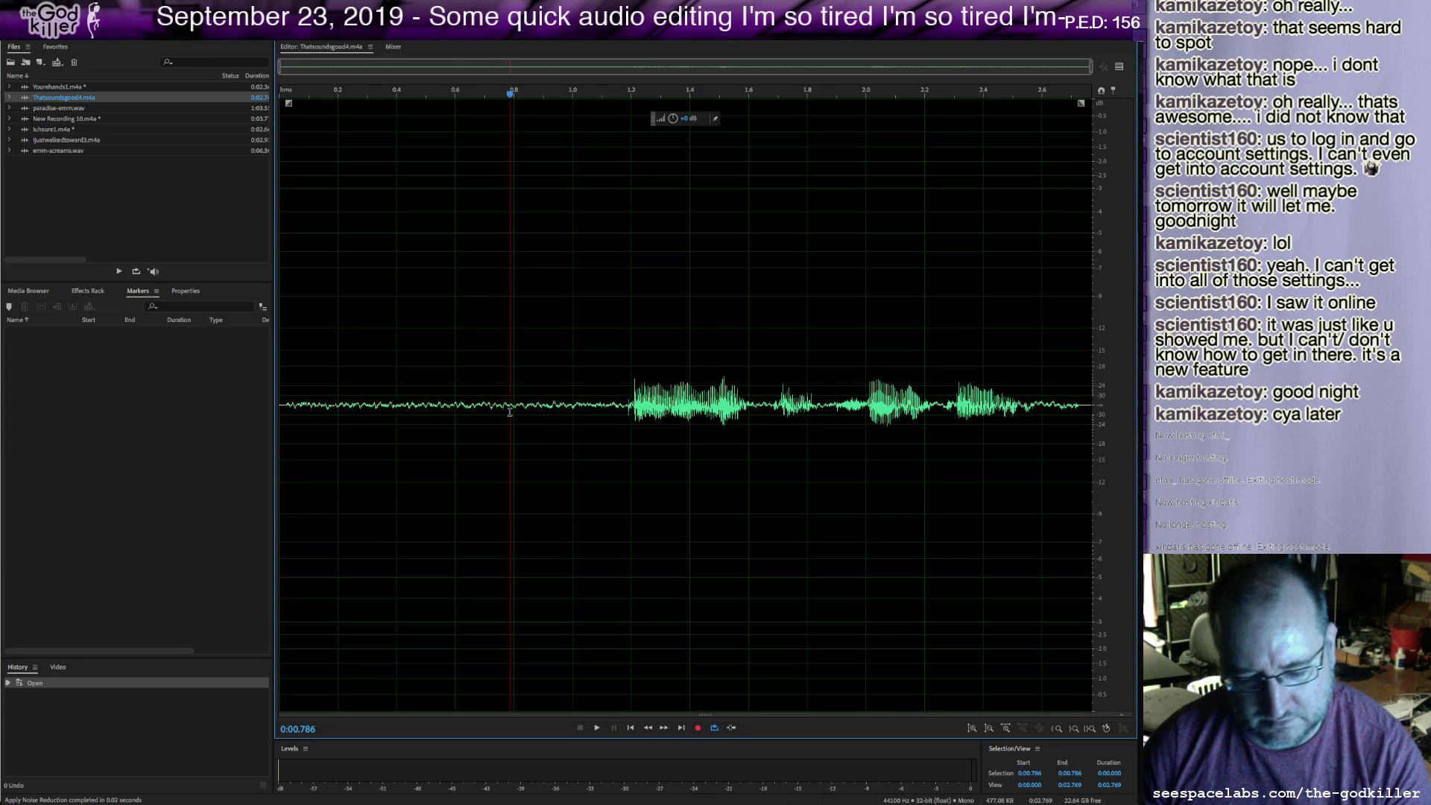
{"action": "key", "text": "super+a"}
{"action": "key", "text": "super+shift+p"}
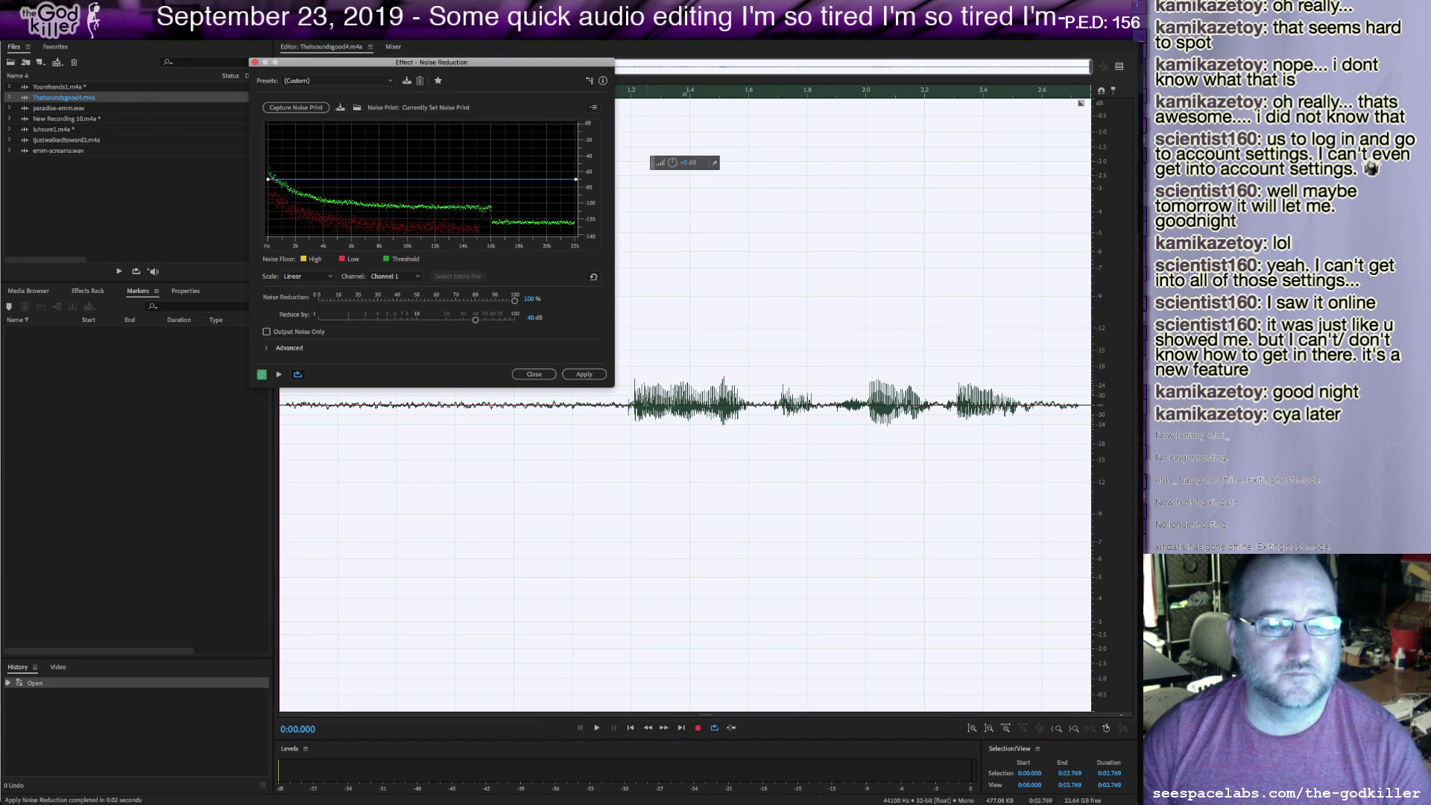
{"action": "left_click", "coordinate": [584, 374]}
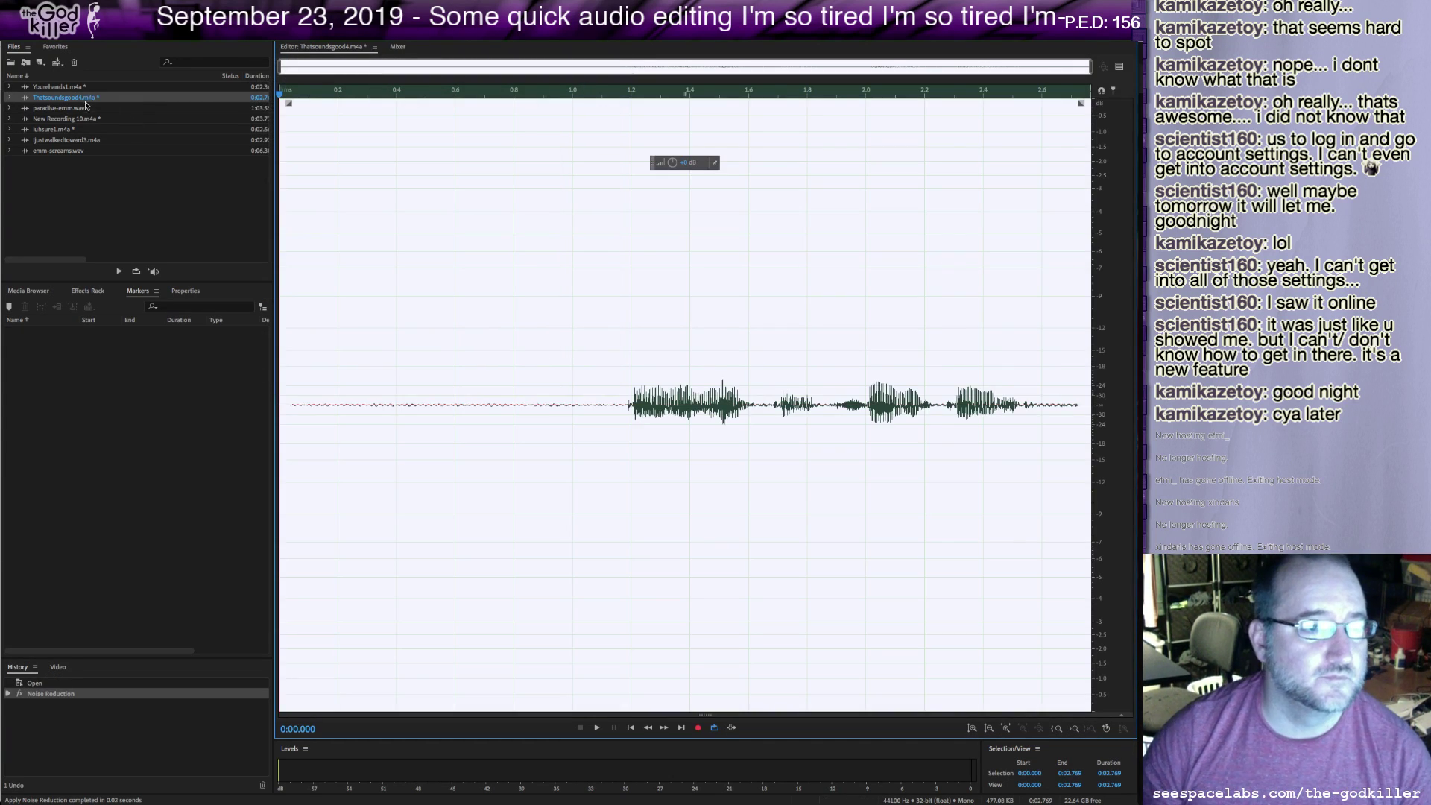
Apply Noise Reduction with the same noise print to all of Ijustwalkedtoward3.m4a and play it back from about 0:00.66.
{"action": "double_click", "coordinate": [67, 140]}
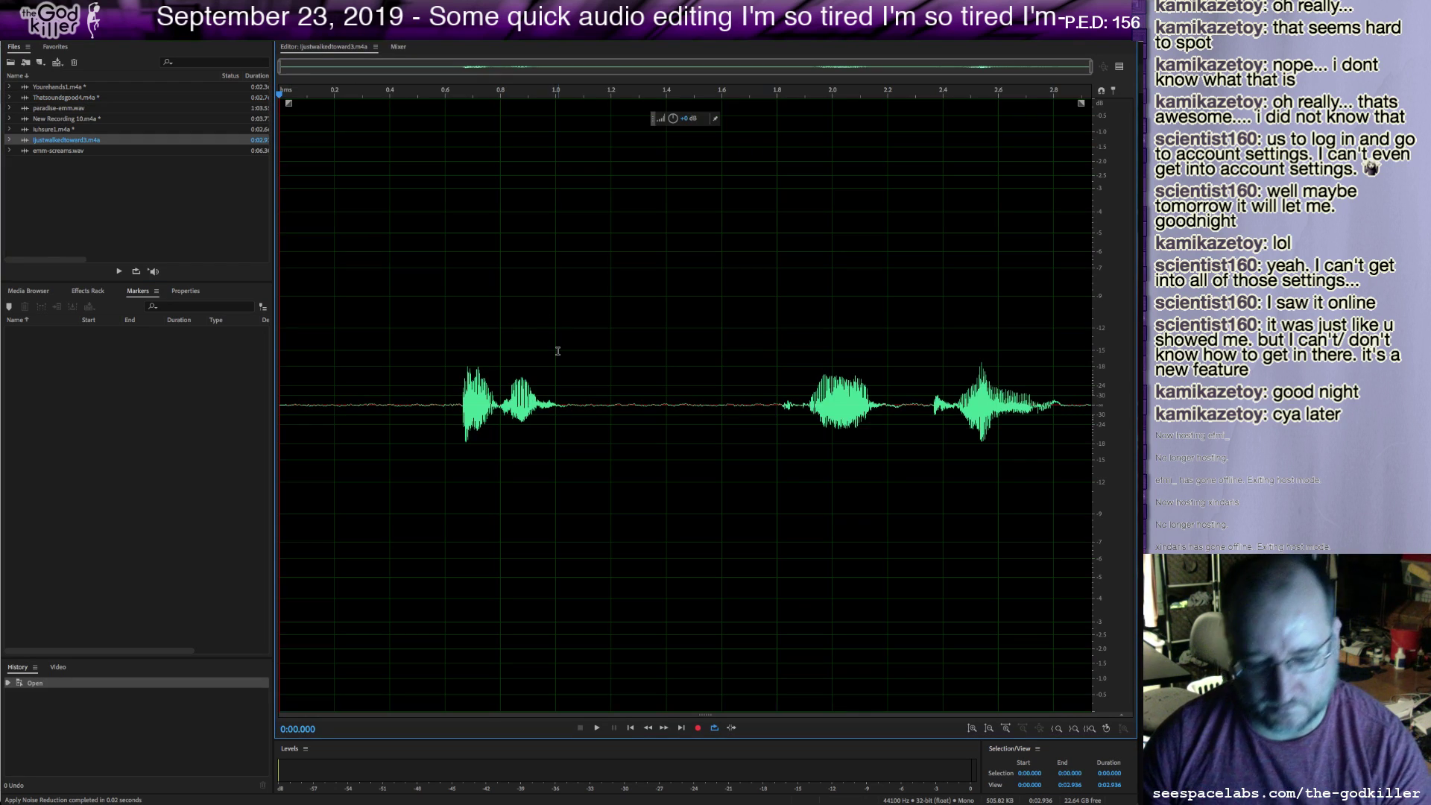
{"action": "key", "text": "ctrl+a"}
{"action": "key", "text": "ctrl+shift+p"}
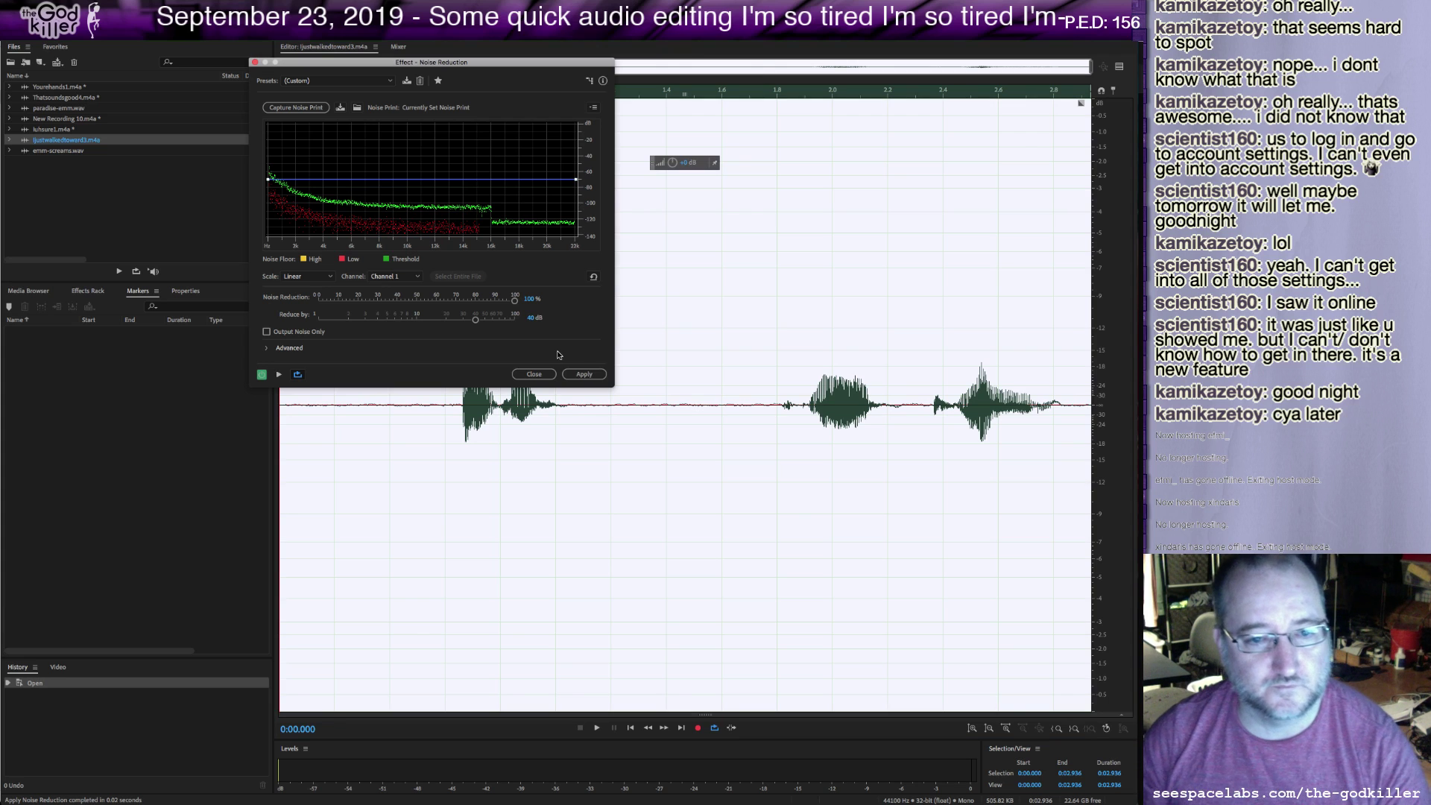
{"action": "left_click", "coordinate": [584, 374]}
{"action": "left_click", "coordinate": [461, 418]}
{"action": "key", "text": "space"}
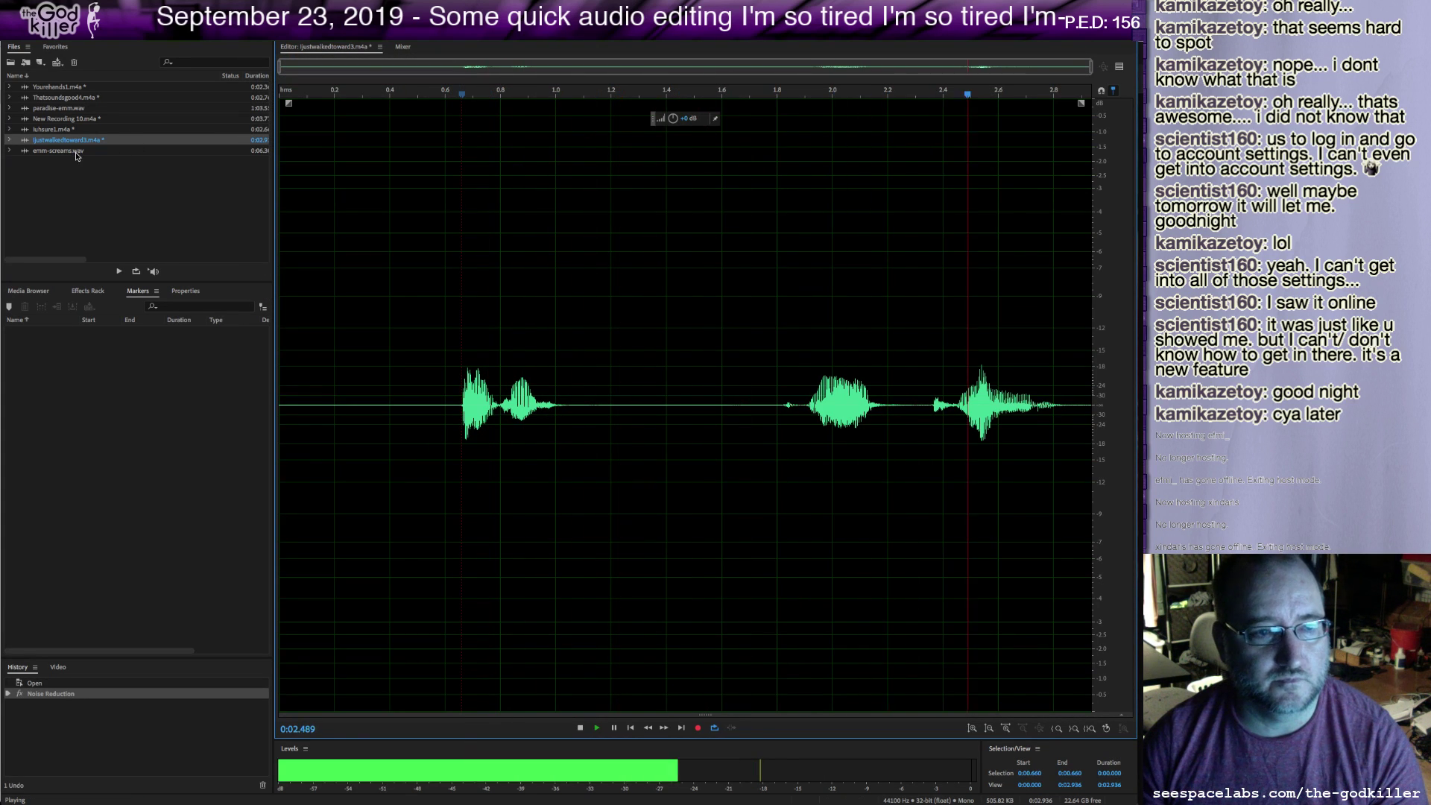
{"action": "key", "text": "space"}
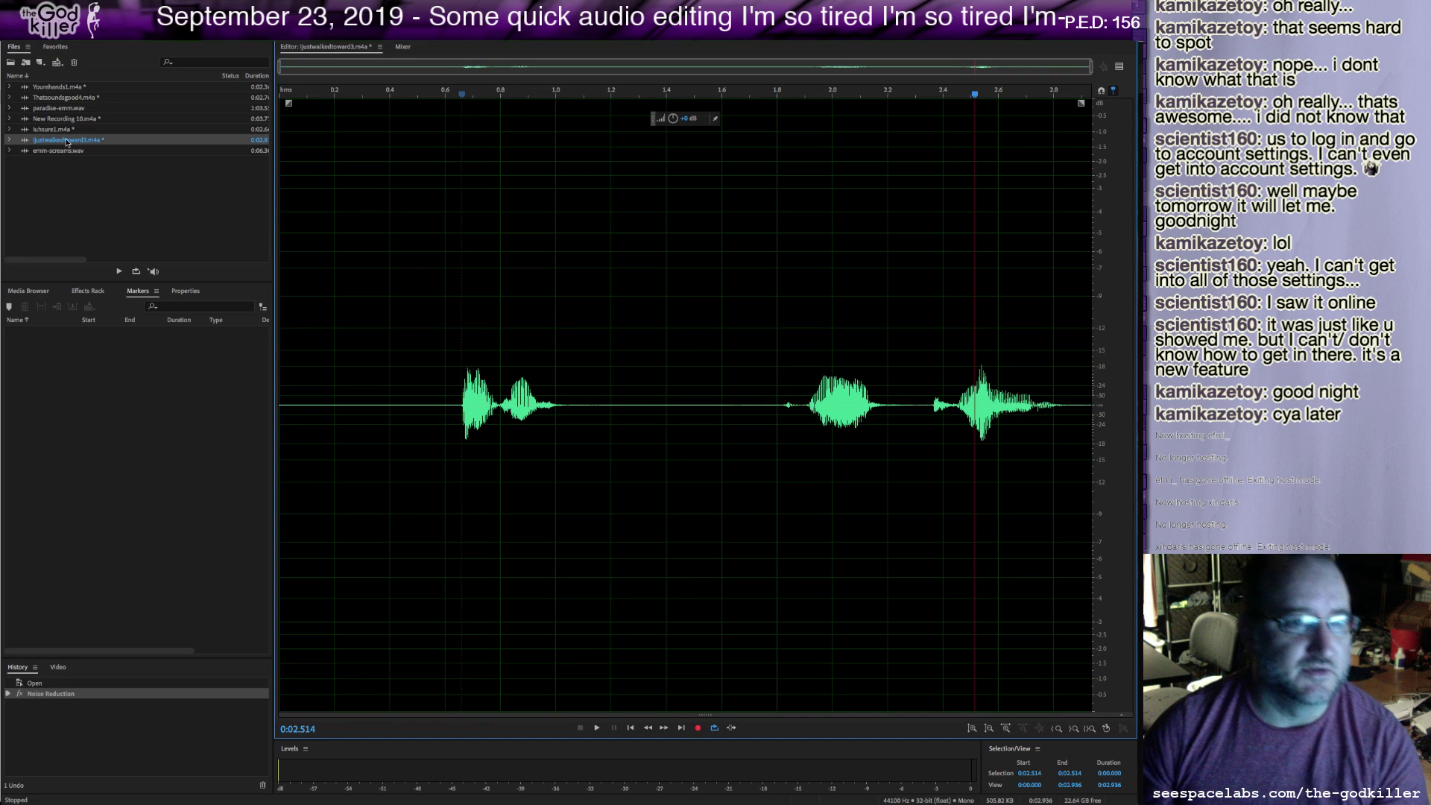
Copy the entire Thatsoundsgood4.m4a recording and paste it at the end of Yourehands1.m4a.
{"action": "left_click", "coordinate": [49, 87]}
{"action": "left_click", "coordinate": [543, 352]}
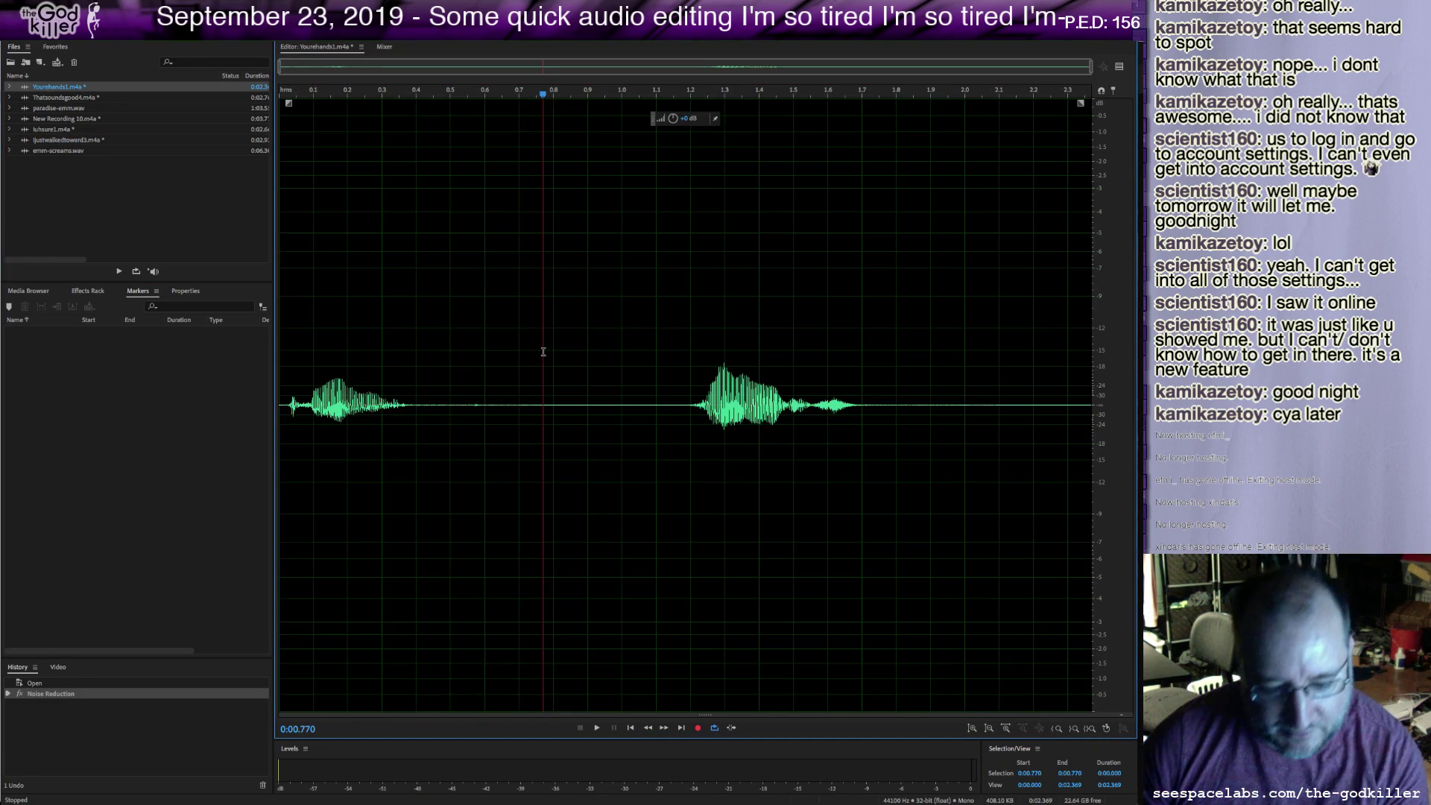
{"action": "key", "text": "ctrl+a"}
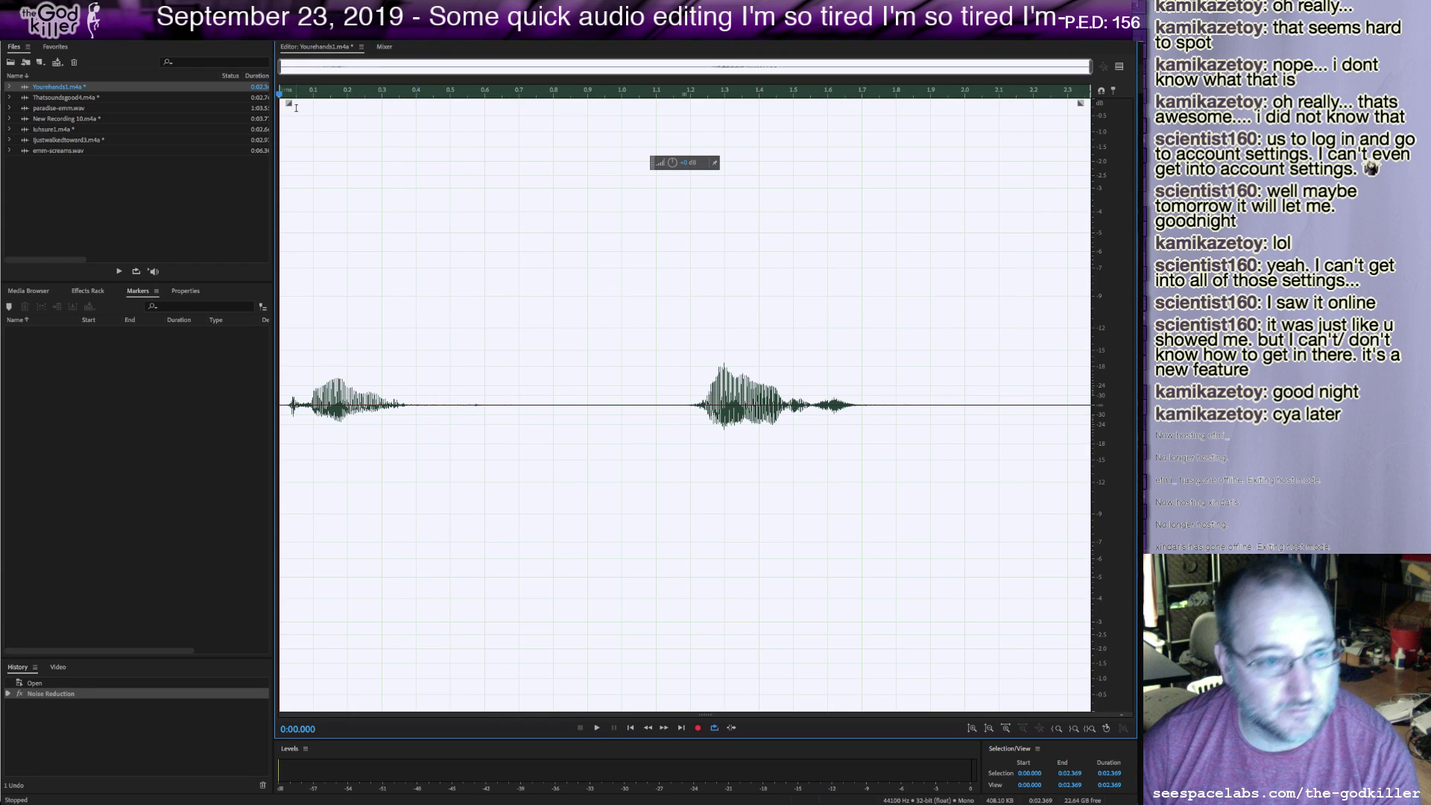
{"action": "left_click", "coordinate": [78, 99]}
{"action": "left_click", "coordinate": [568, 306]}
{"action": "key", "text": "ctrl+a"}
{"action": "key", "text": "ctrl+c"}
{"action": "left_click", "coordinate": [94, 86]}
{"action": "left_click", "coordinate": [588, 425]}
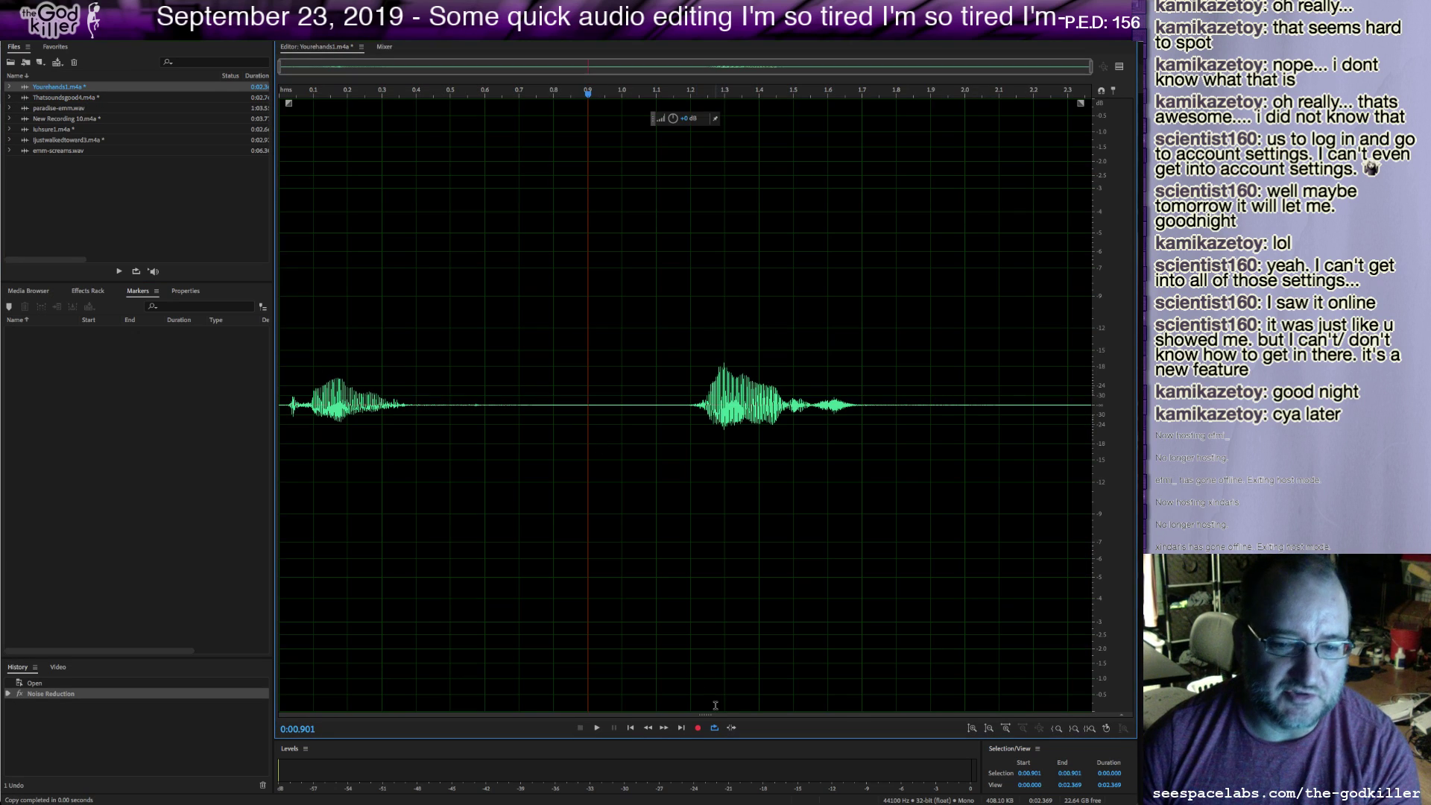
{"action": "left_click", "coordinate": [680, 727]}
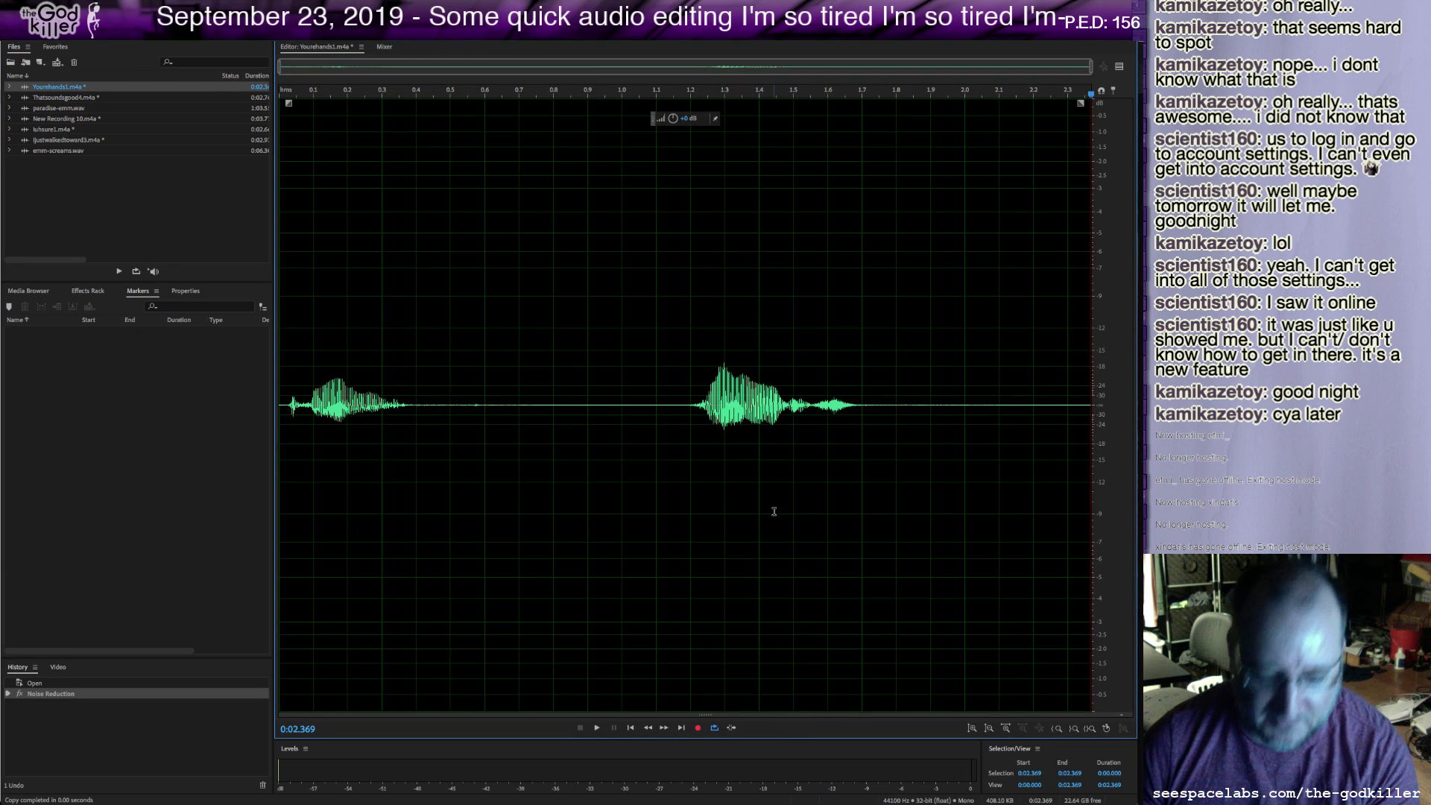
{"action": "key", "text": "ctrl+v"}
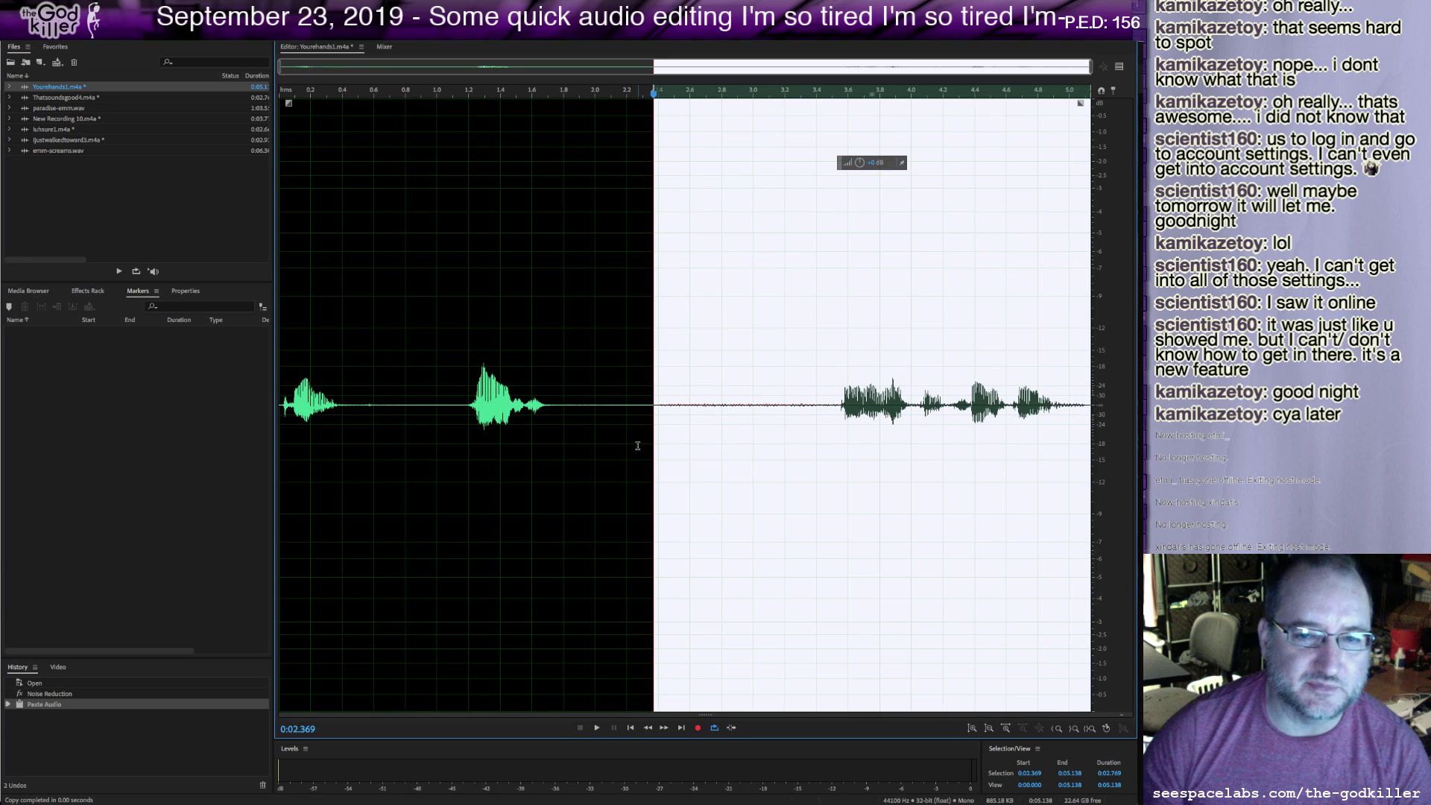
Apply Noise Reduction again to the pasted part of Yourehands1.m4a, from about 0:02.40 to 0:05.12.
{"action": "left_click", "coordinate": [657, 407]}
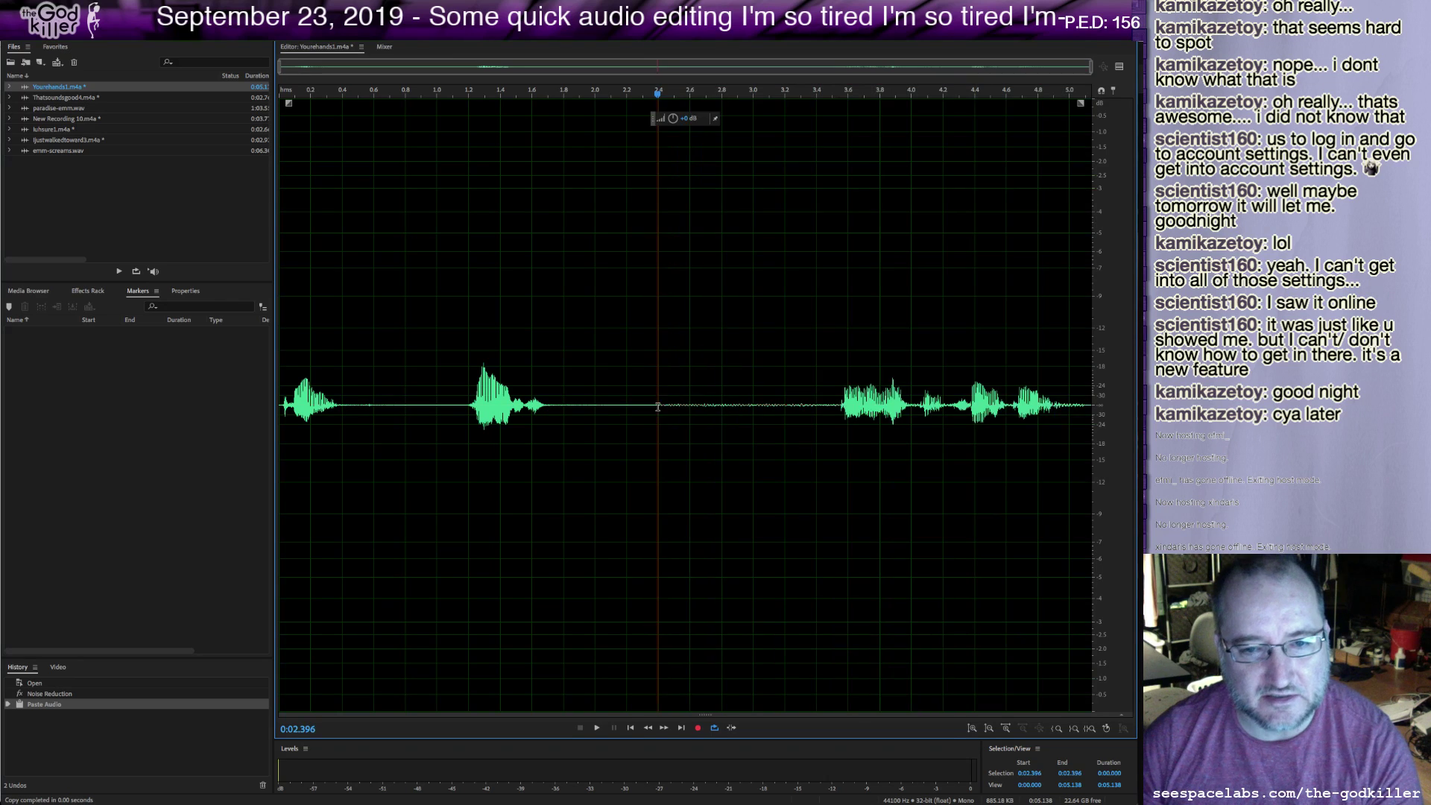
{"action": "left_click", "coordinate": [1085, 398], "text": "shift"}
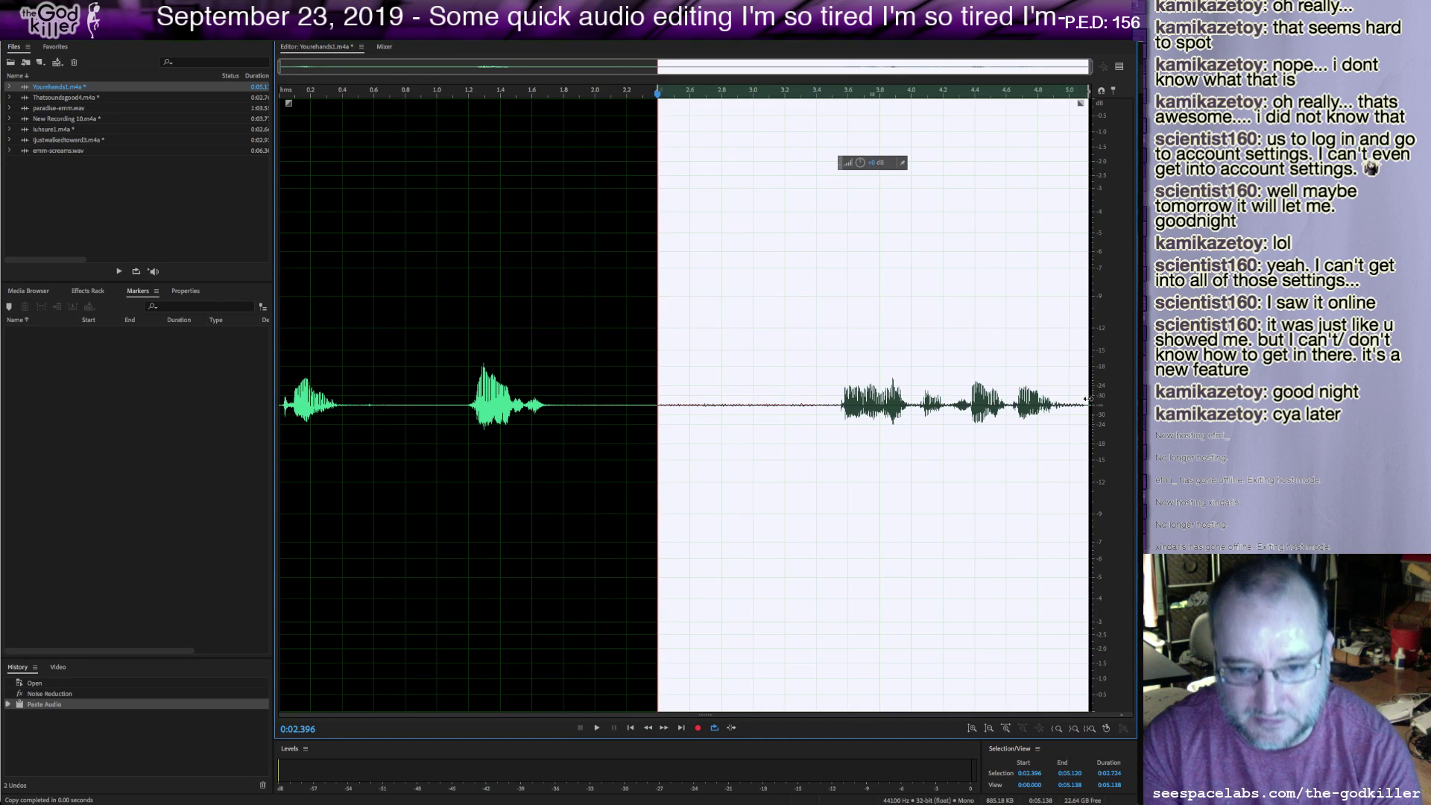
{"action": "key", "text": "ctrl+shift+p"}
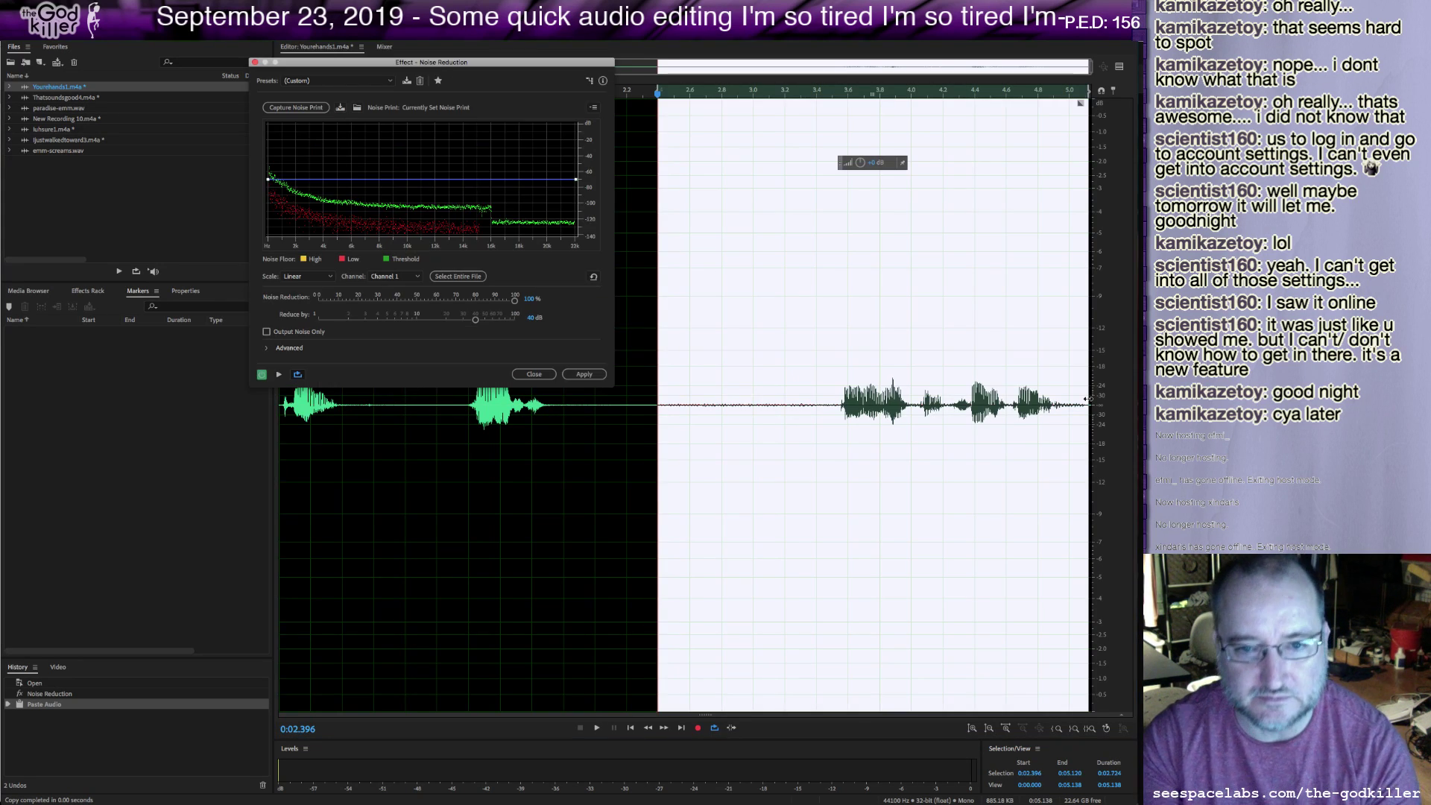
{"action": "left_click", "coordinate": [585, 374]}
{"action": "left_click", "coordinate": [610, 400]}
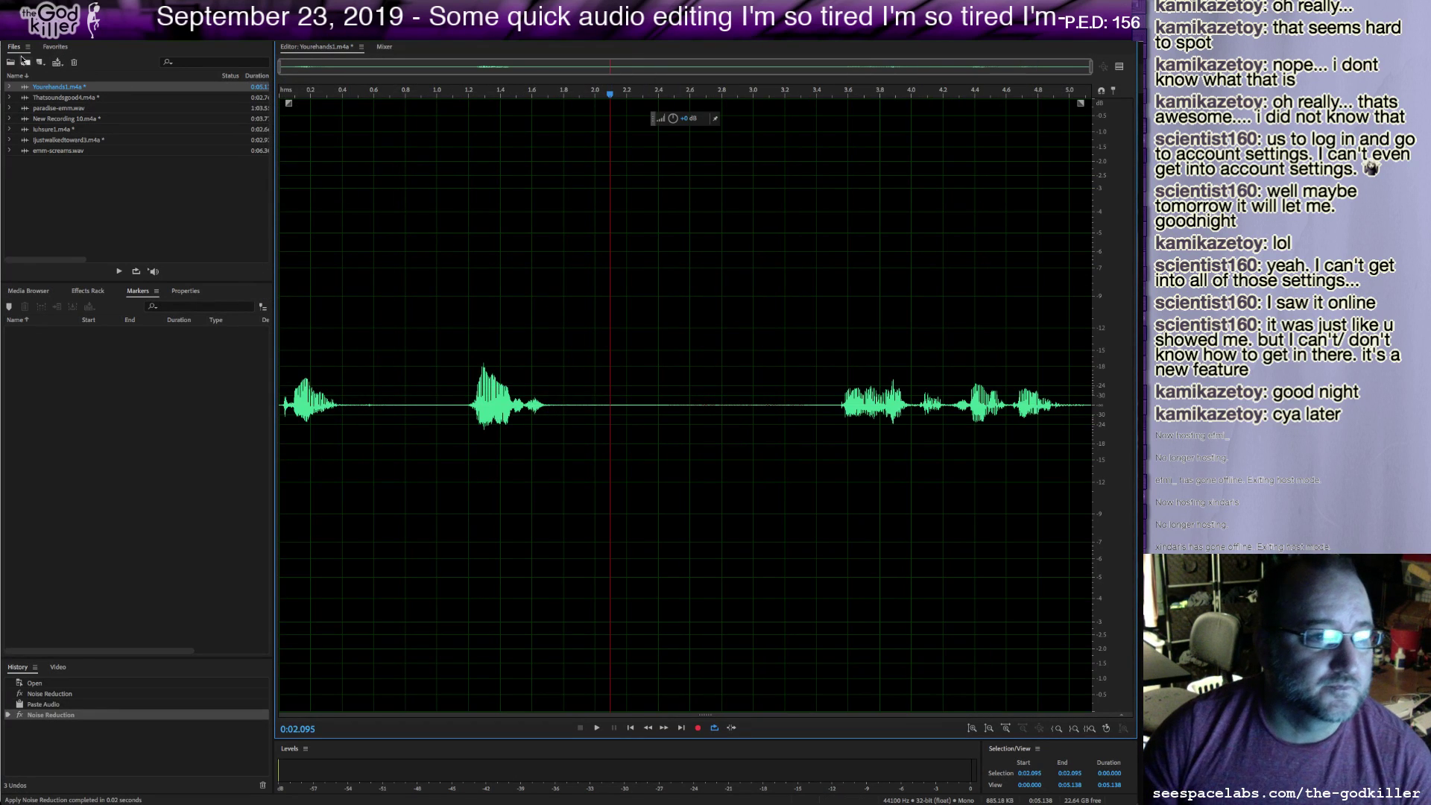
Open New Recording 10.m4a, play it from about 0:00.74, and close it without saving the changes.
{"action": "left_click", "coordinate": [75, 121]}
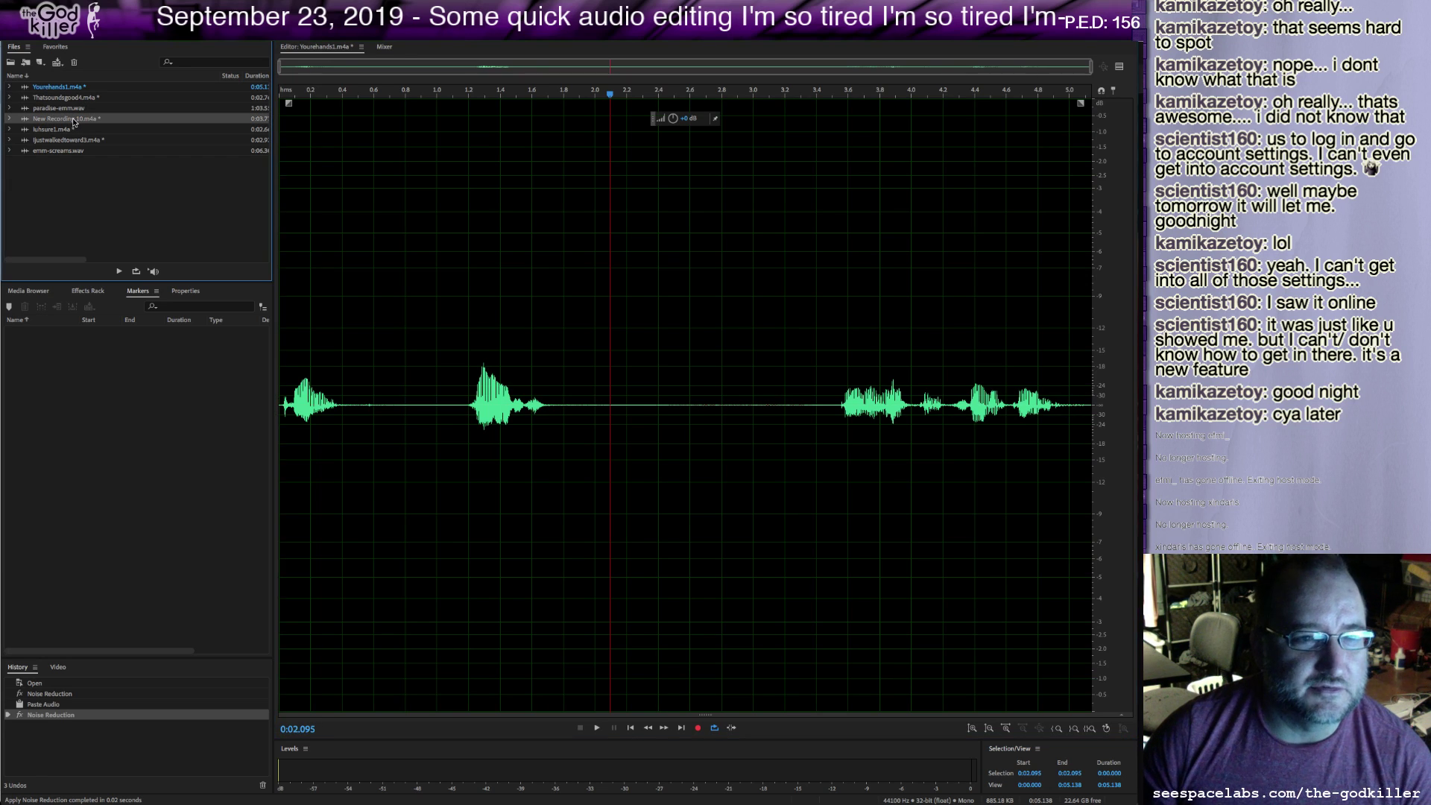
{"action": "double_click", "coordinate": [75, 122]}
{"action": "left_click", "coordinate": [439, 391]}
{"action": "key", "text": "space"}
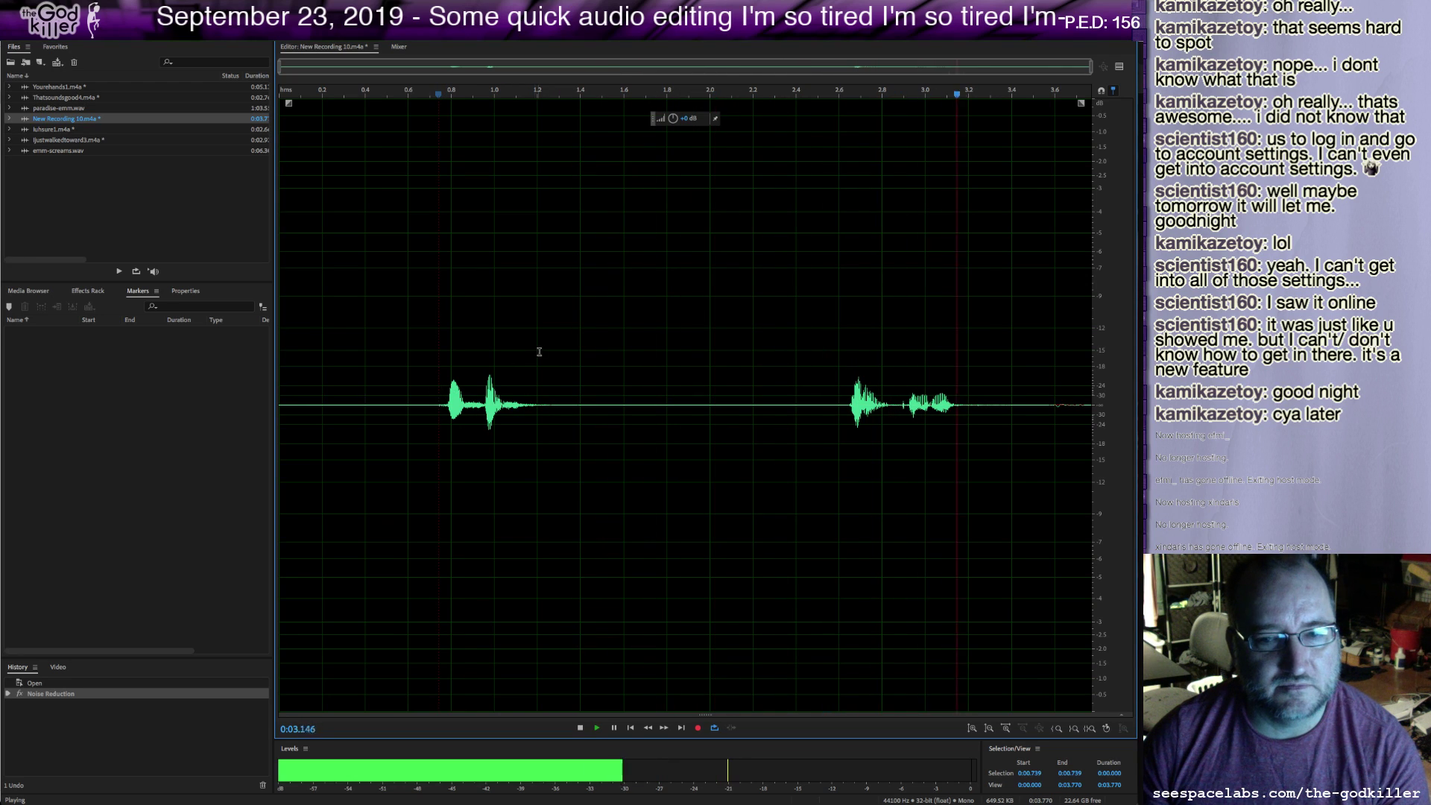
{"action": "left_click", "coordinate": [605, 391]}
{"action": "key", "text": "super+w"}
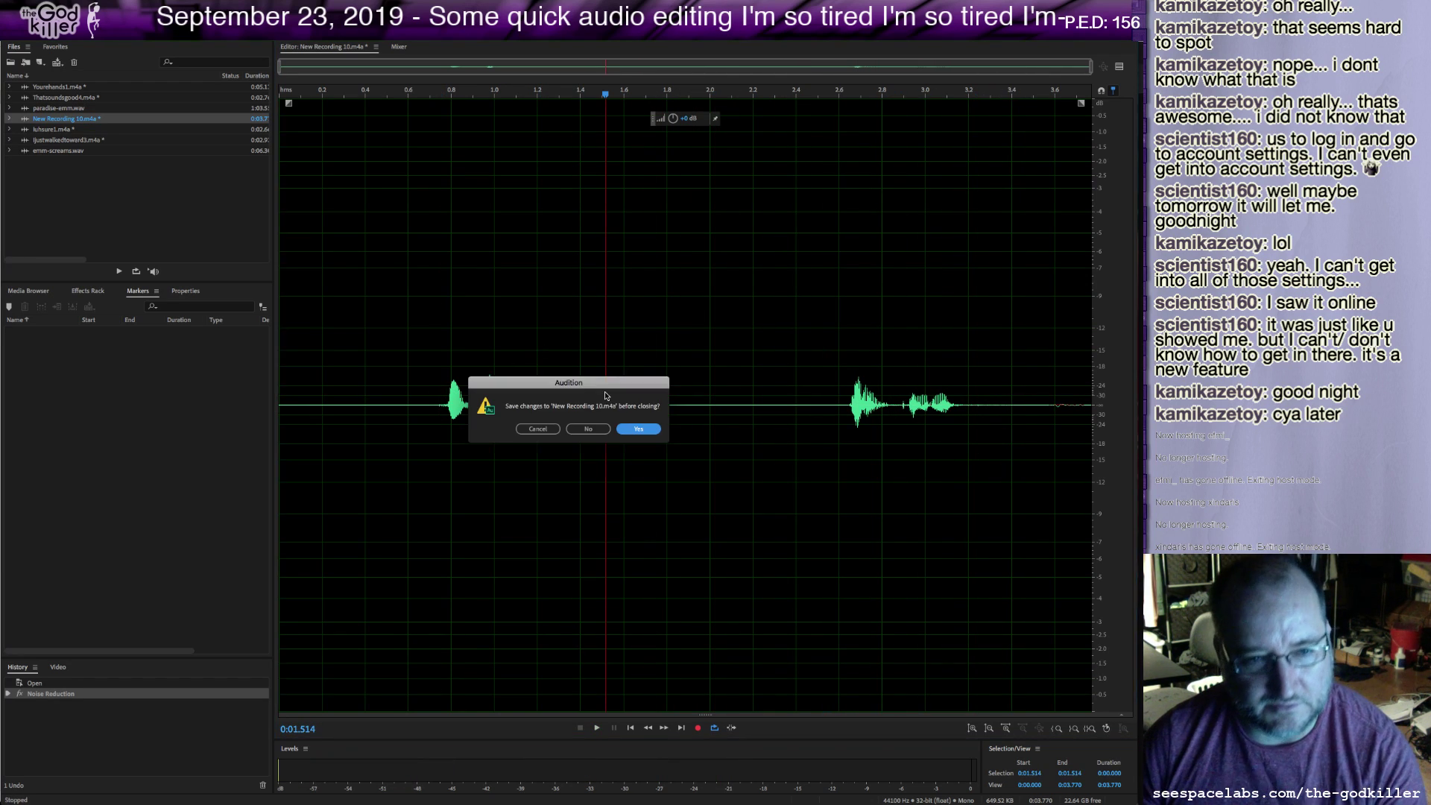
{"action": "left_click", "coordinate": [585, 430]}
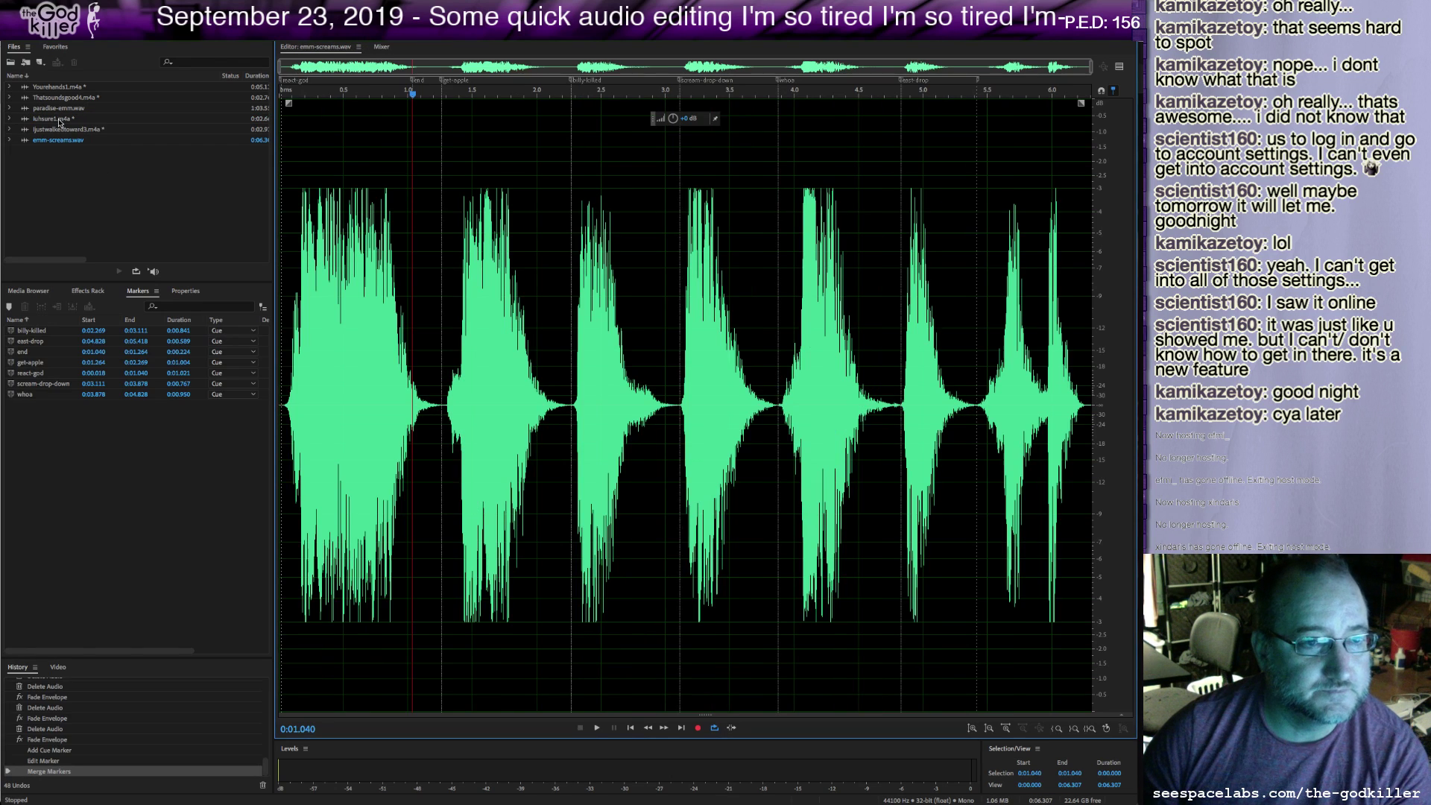
Copy the entire Iuhsure1.m4a recording and add a cue marker at about 0:03.50 in Yourehands1.m4a, before the pasted take.
{"action": "double_click", "coordinate": [59, 120]}
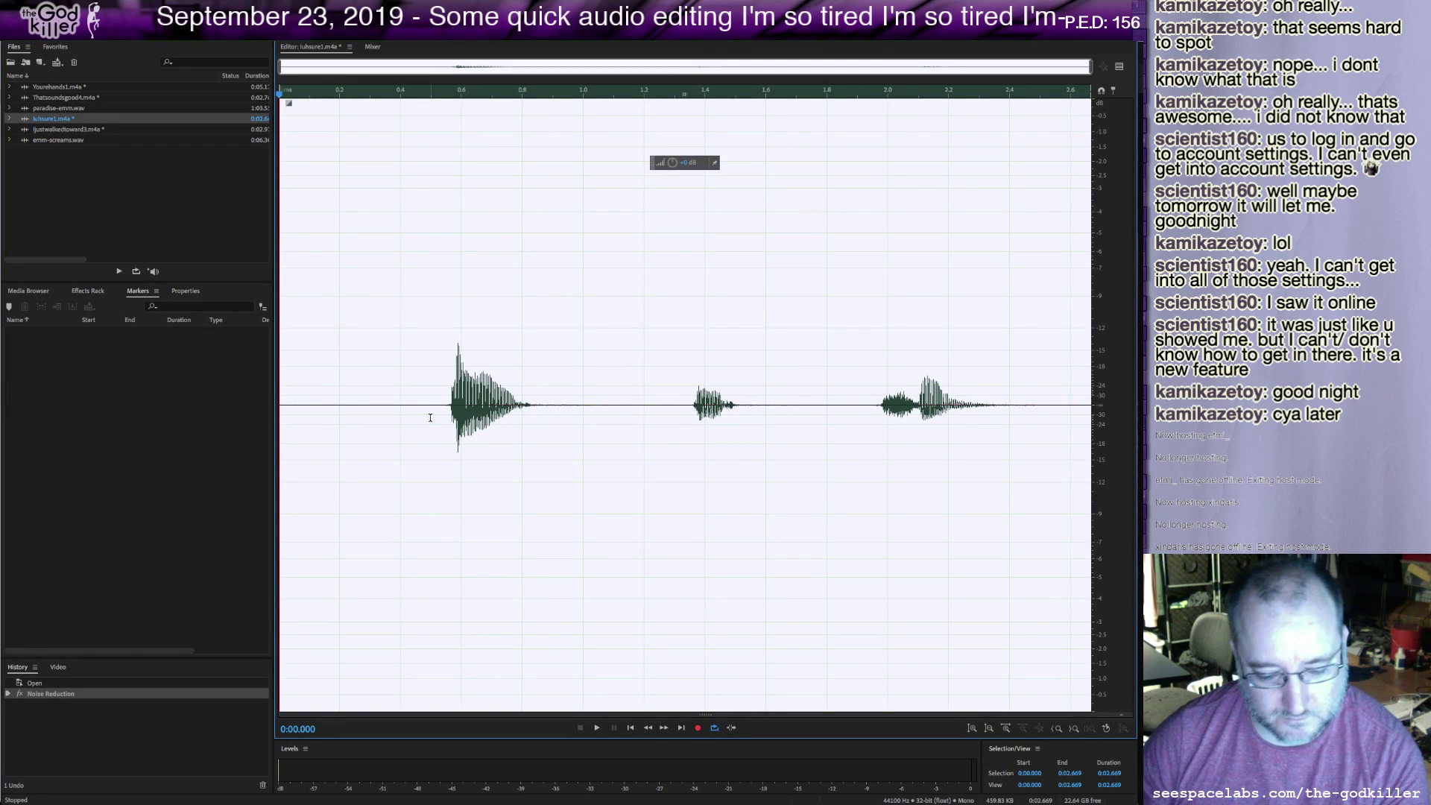
{"action": "left_click", "coordinate": [82, 100]}
{"action": "double_click", "coordinate": [82, 99]}
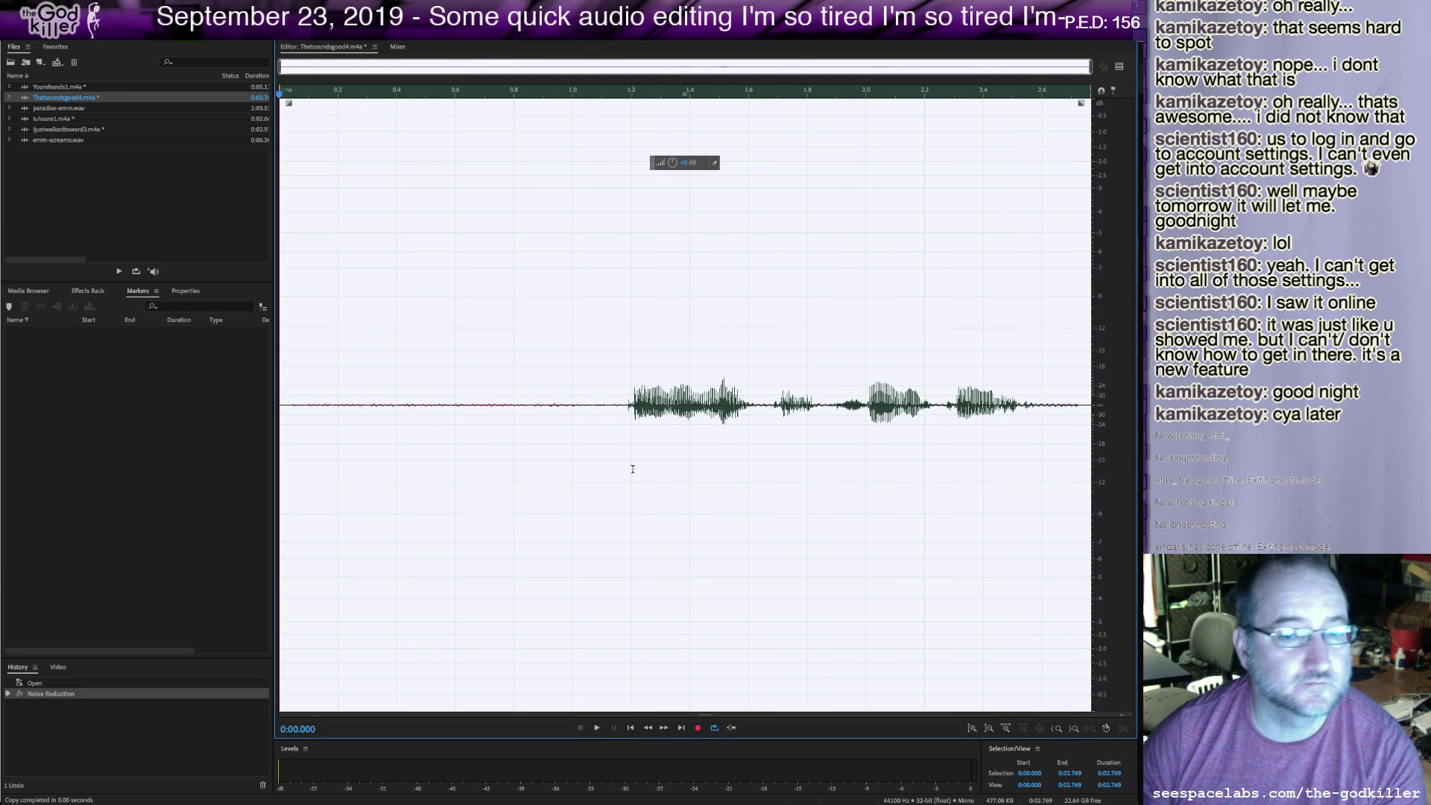
{"action": "double_click", "coordinate": [136, 87]}
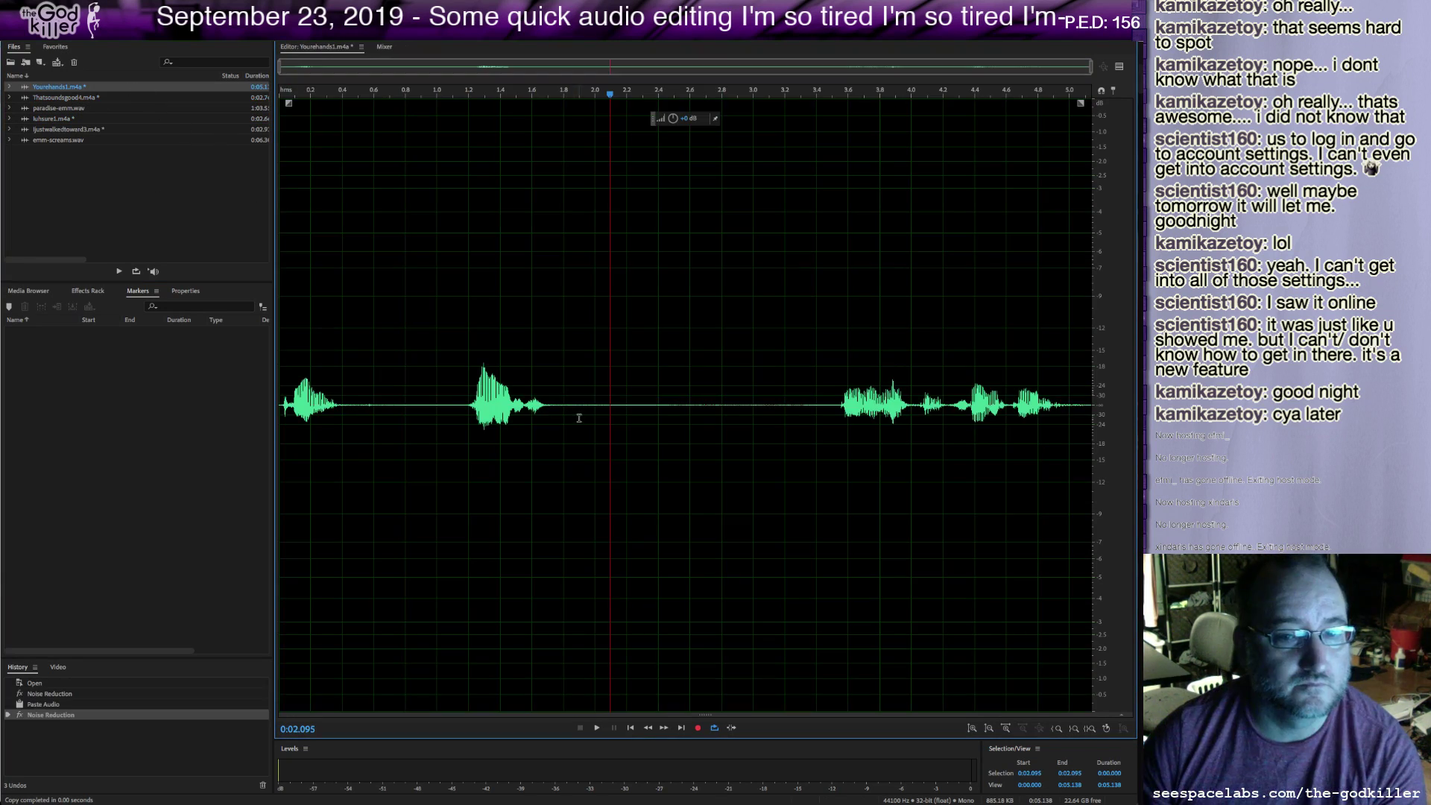
{"action": "left_click", "coordinate": [829, 402]}
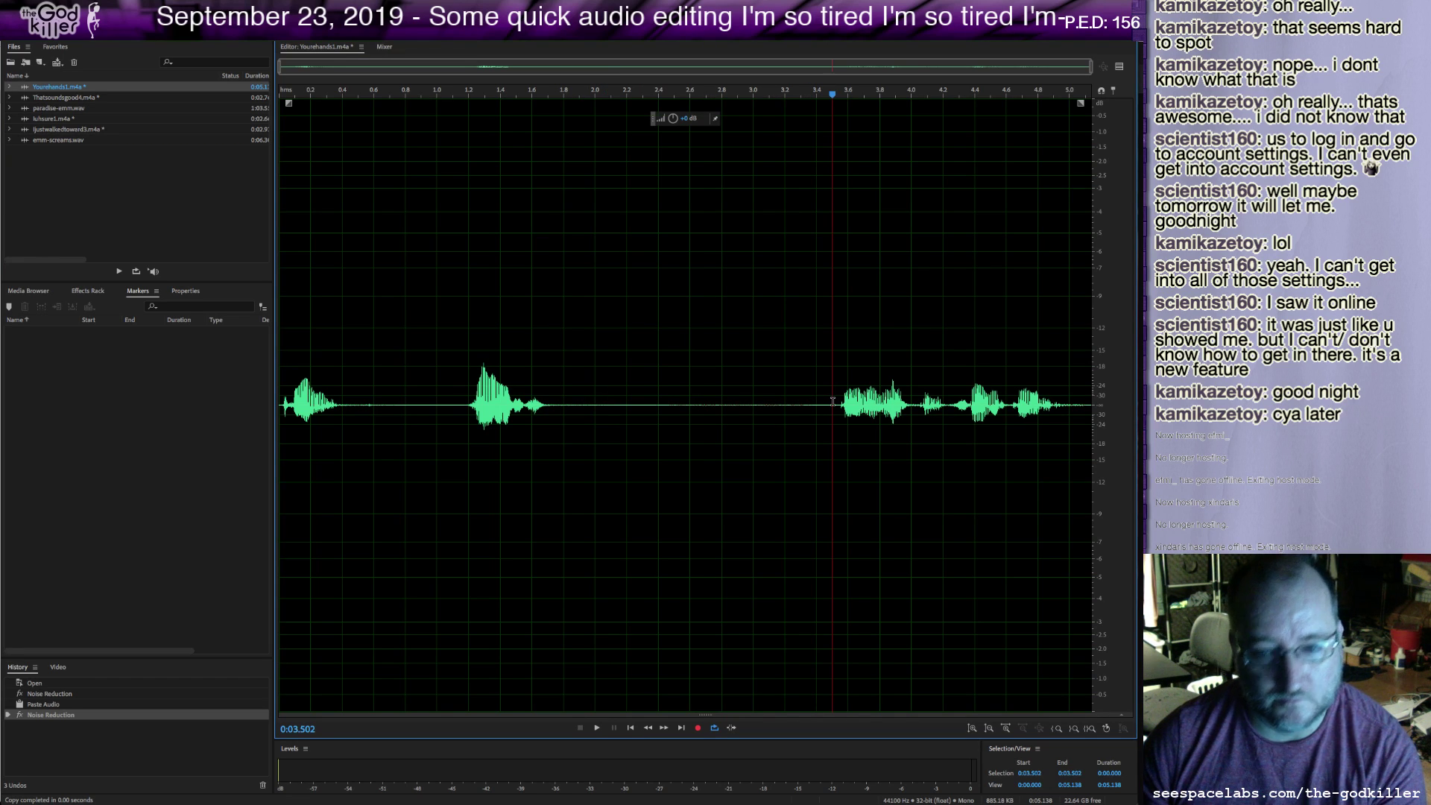
{"action": "key", "text": "m"}
Add a cue marker at about 0:05.12 in Yourehands1.m4a, paste the copied recording there and mark its end at about 0:07.80.
{"action": "left_click", "coordinate": [873, 402]}
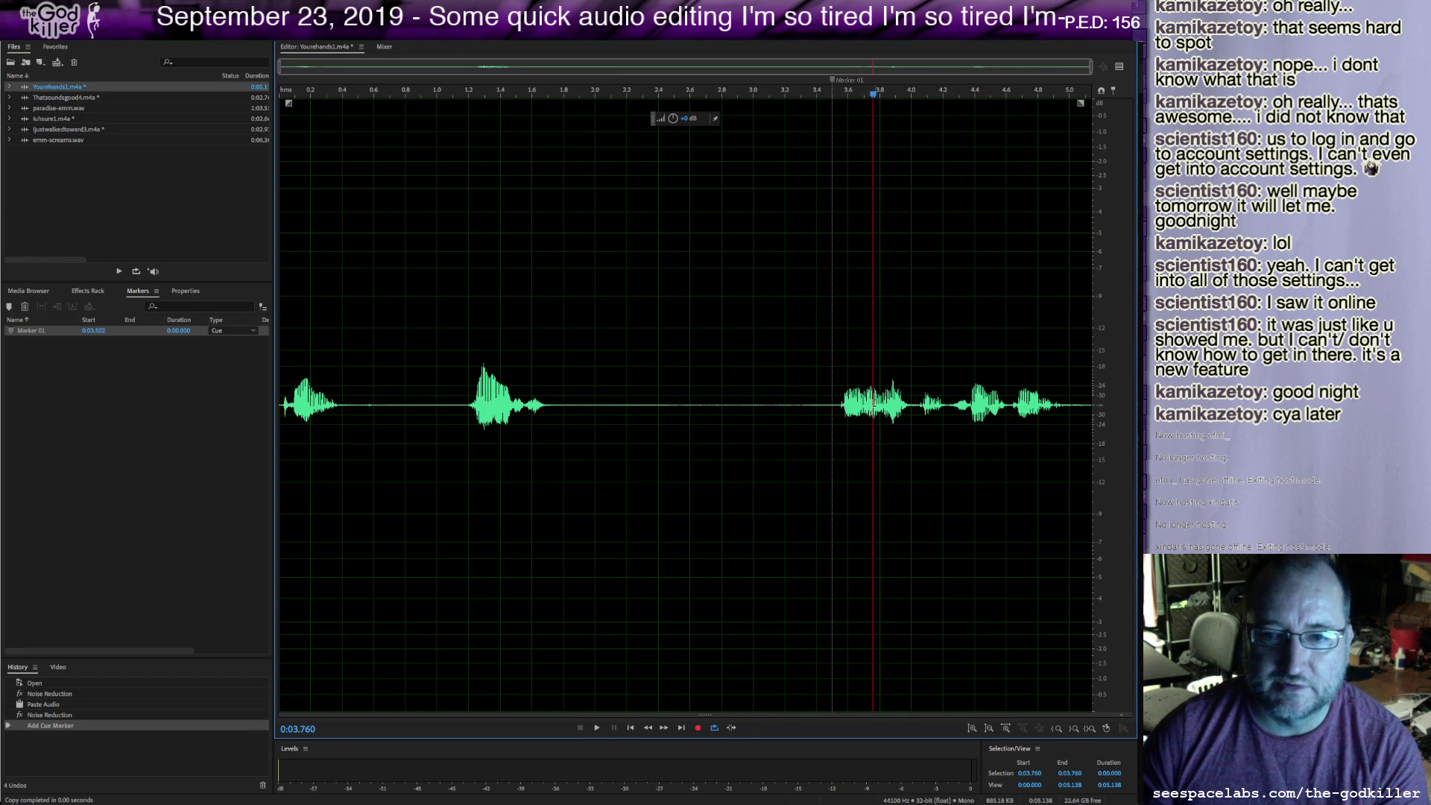
{"action": "left_click", "coordinate": [1088, 401]}
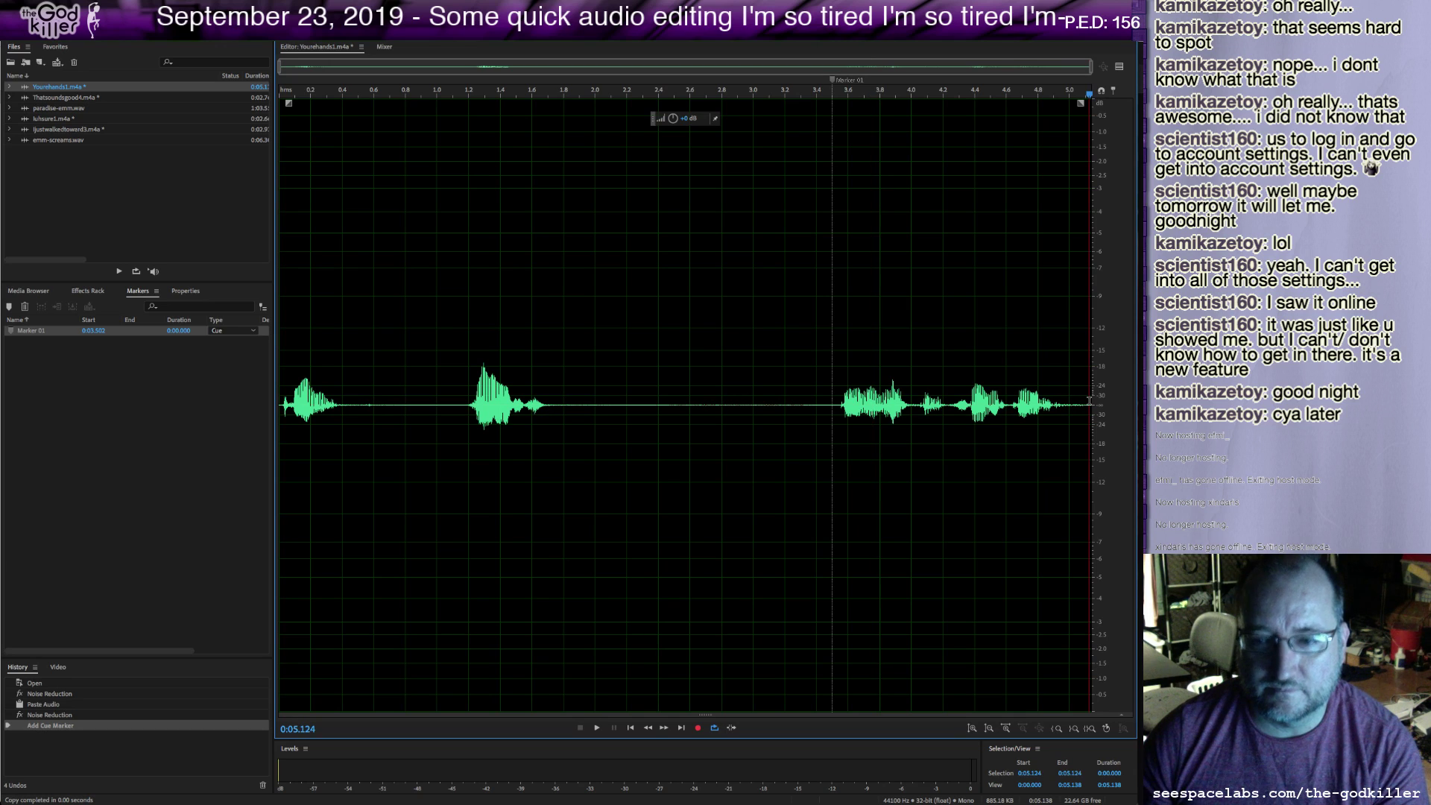
{"action": "key", "text": "m"}
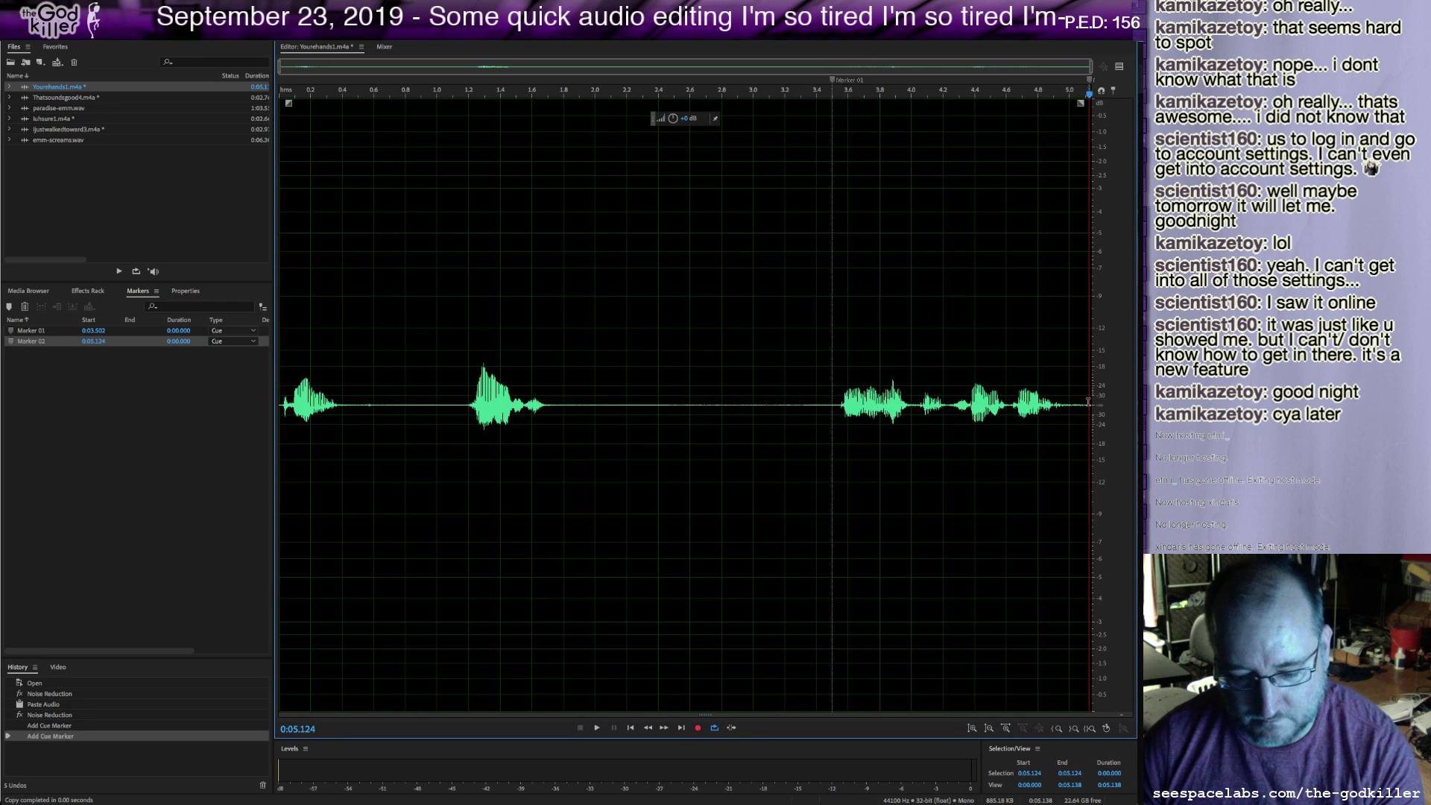
{"action": "key", "text": "ctrl+v"}
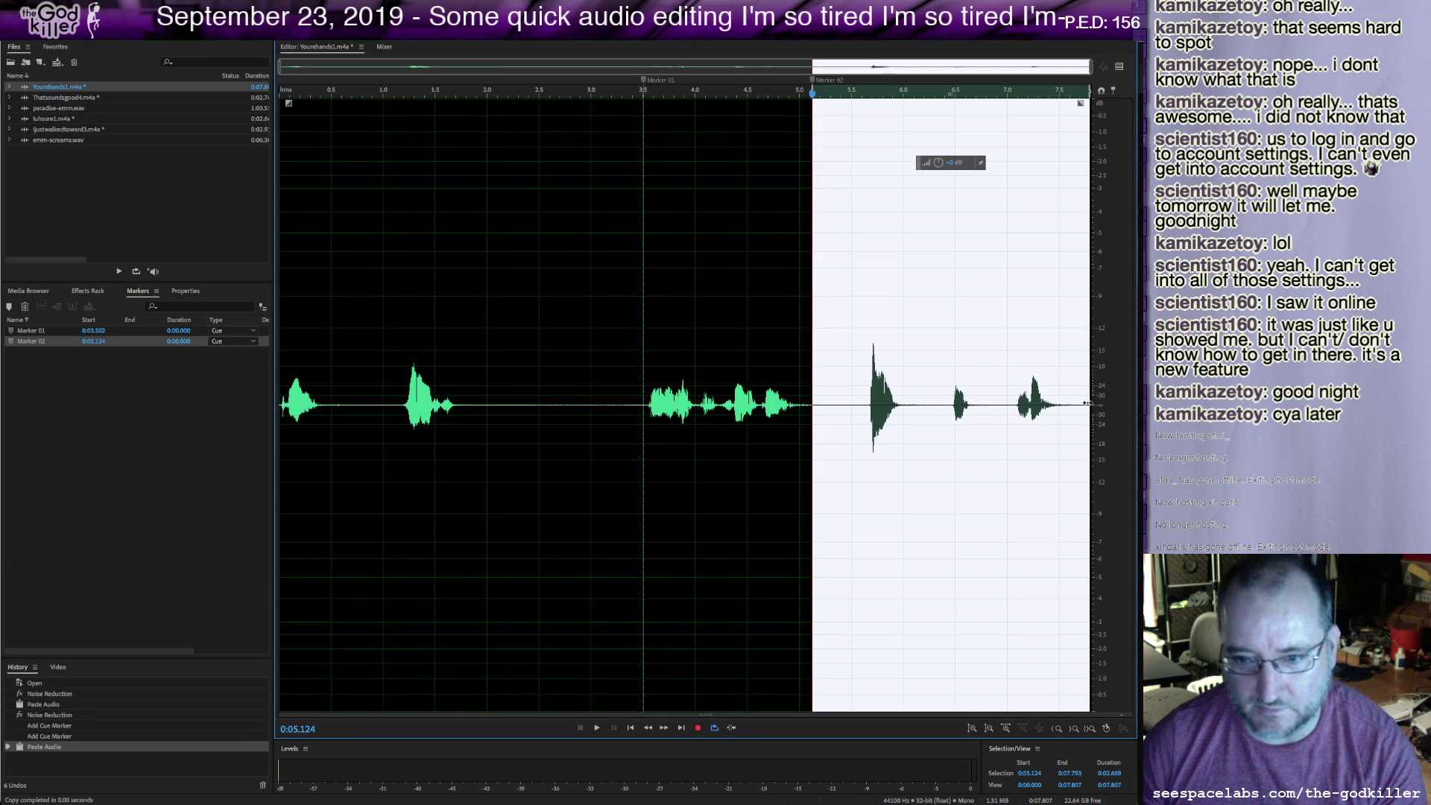
{"action": "left_click", "coordinate": [1071, 400]}
{"action": "left_click", "coordinate": [1090, 400]}
{"action": "key", "text": "m"}
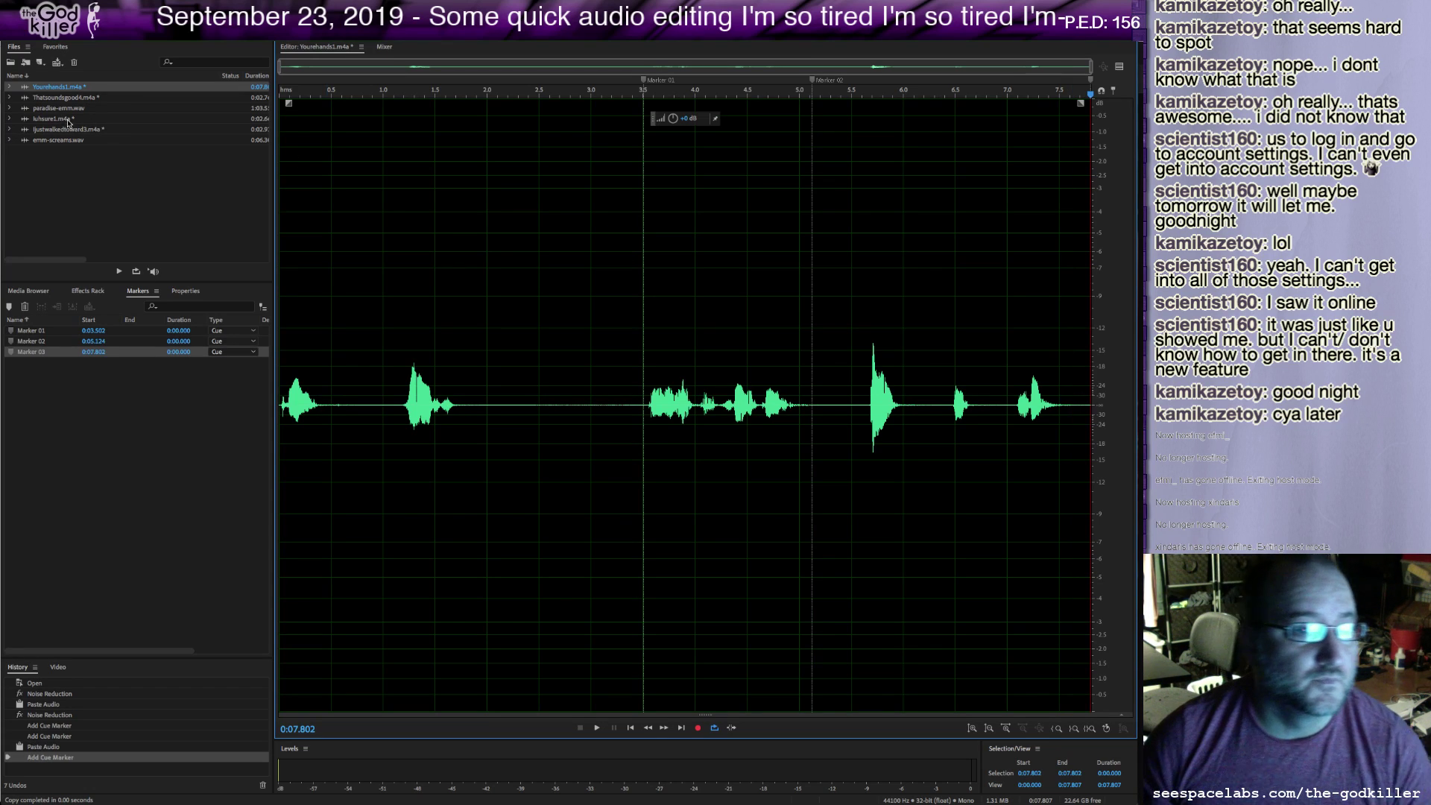
Close Thatsoundsgood4.m4a without saving its changes.
{"action": "right_click", "coordinate": [54, 101]}
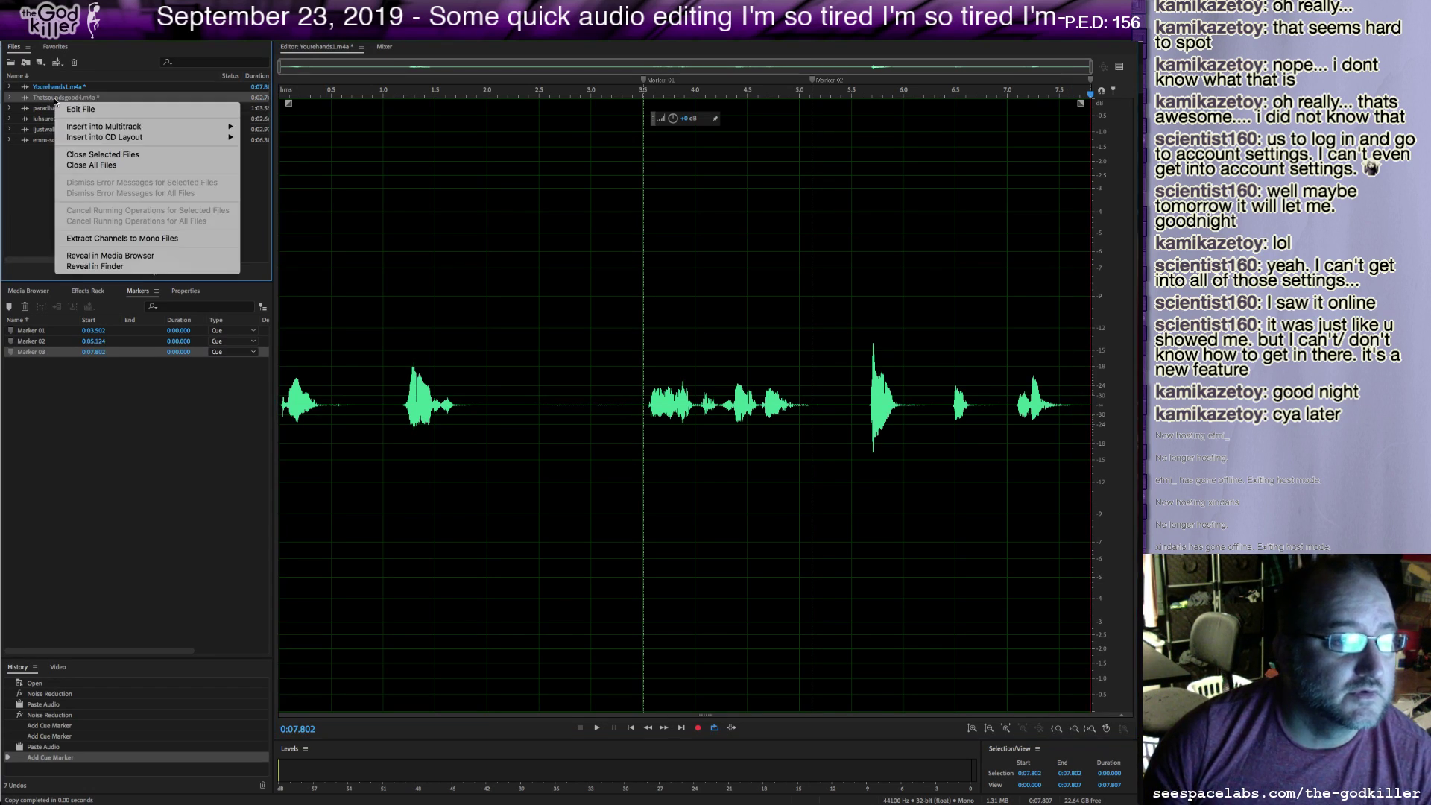
{"action": "left_click", "coordinate": [114, 155]}
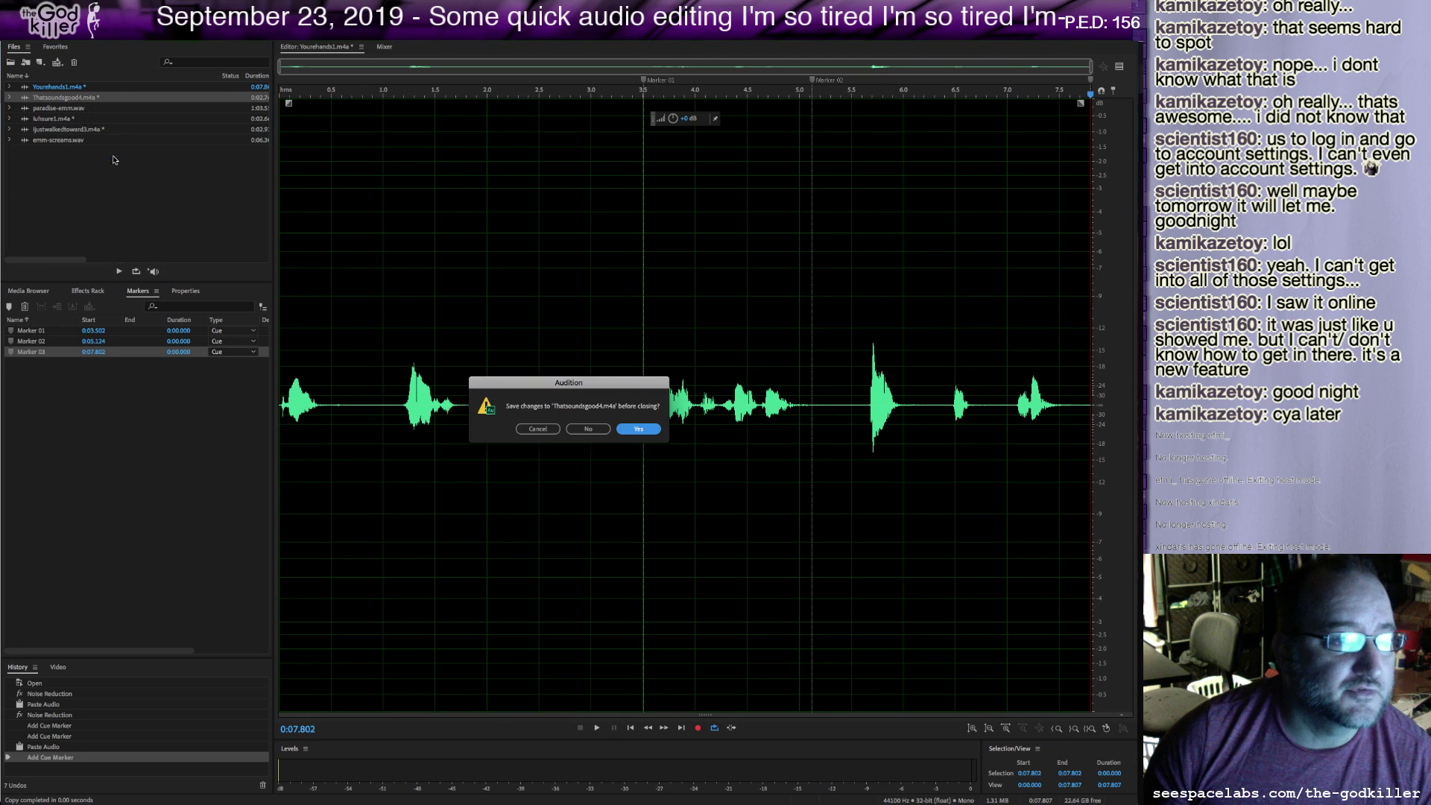
{"action": "left_click", "coordinate": [588, 429]}
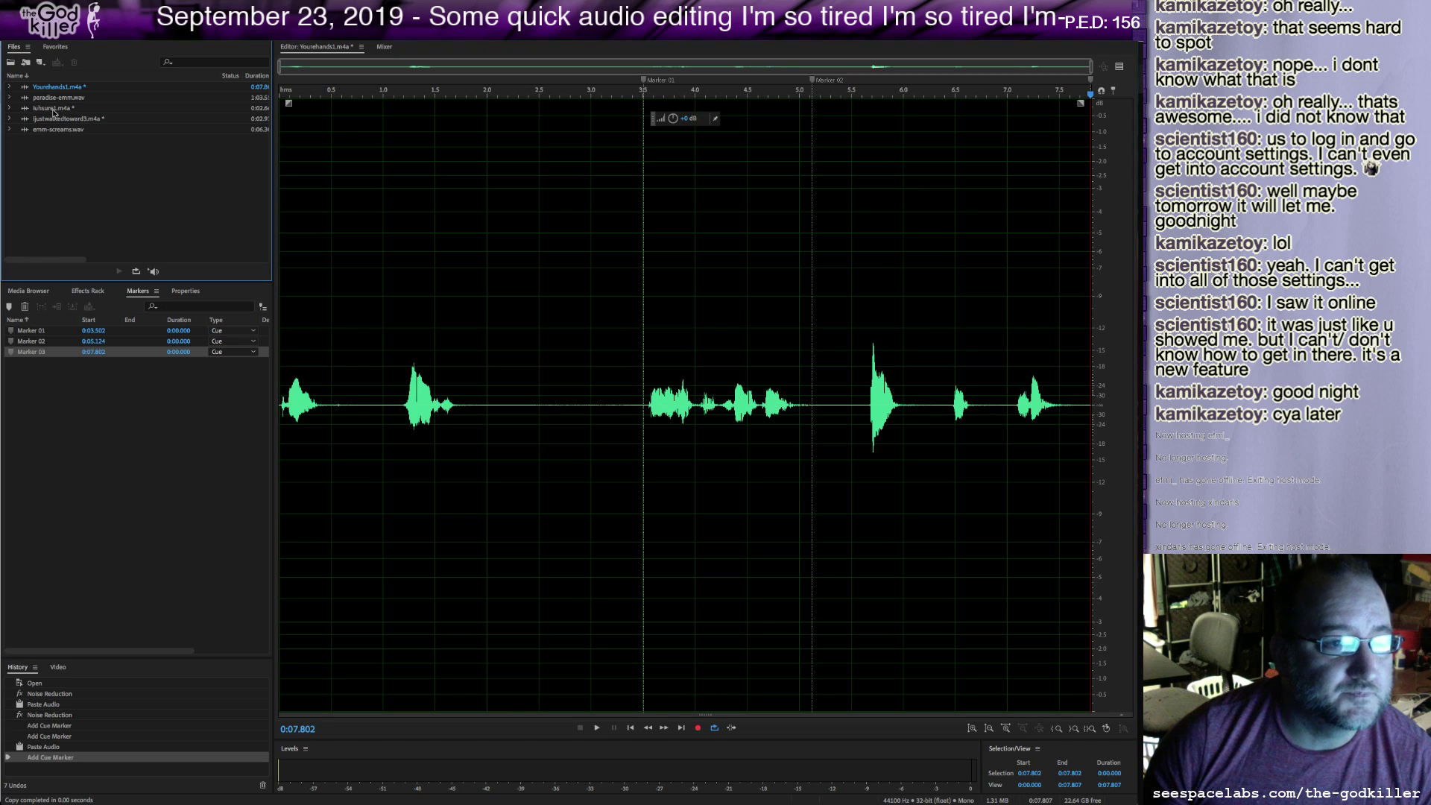
Play the newly pasted take in Yourehands1.m4a from about 0:05.6, and close Iuhsure1.m4a without saving its changes.
{"action": "left_click", "coordinate": [863, 417]}
{"action": "key", "text": "space"}
{"action": "key", "text": "space"}
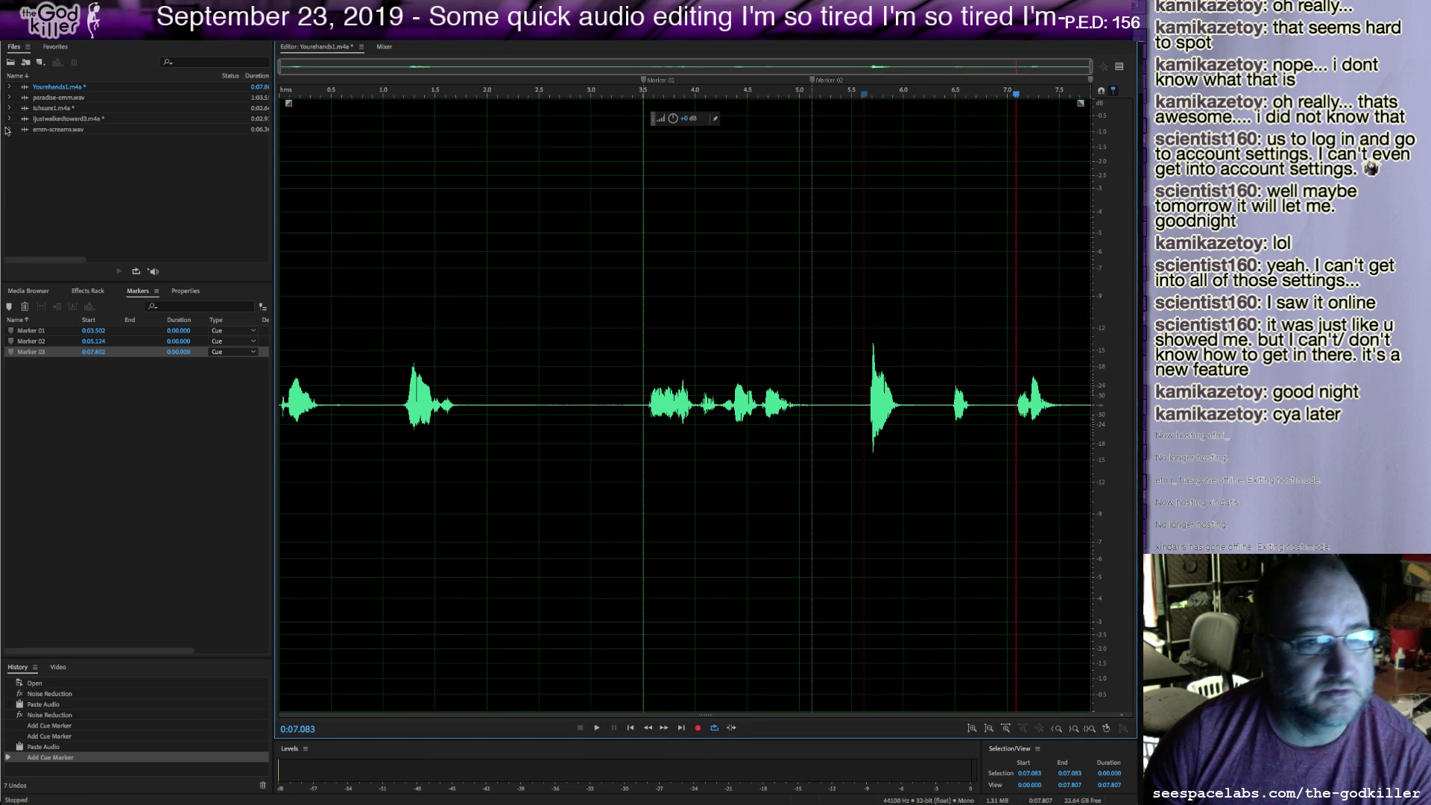
{"action": "left_click", "coordinate": [80, 109]}
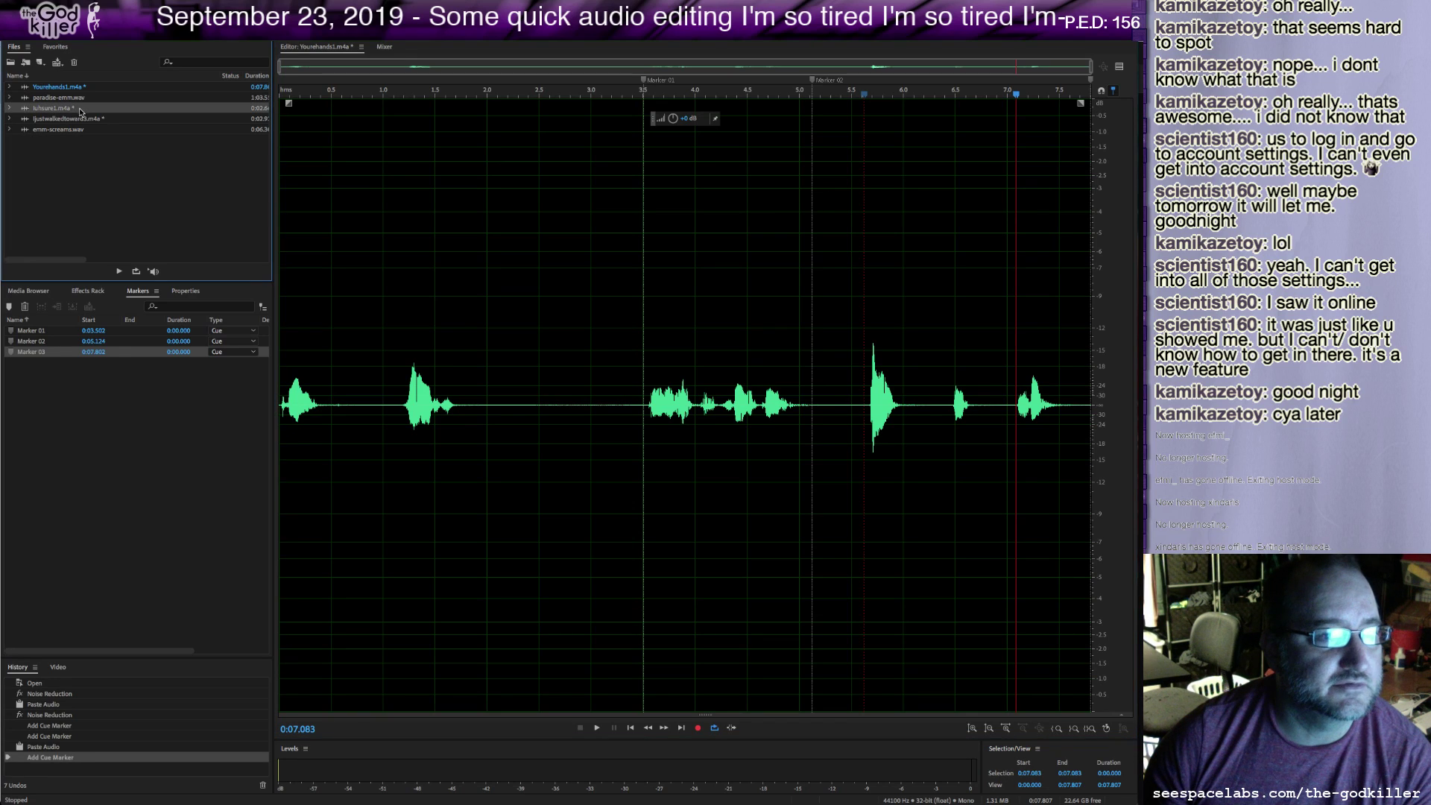
{"action": "right_click", "coordinate": [80, 111]}
{"action": "left_click", "coordinate": [106, 166]}
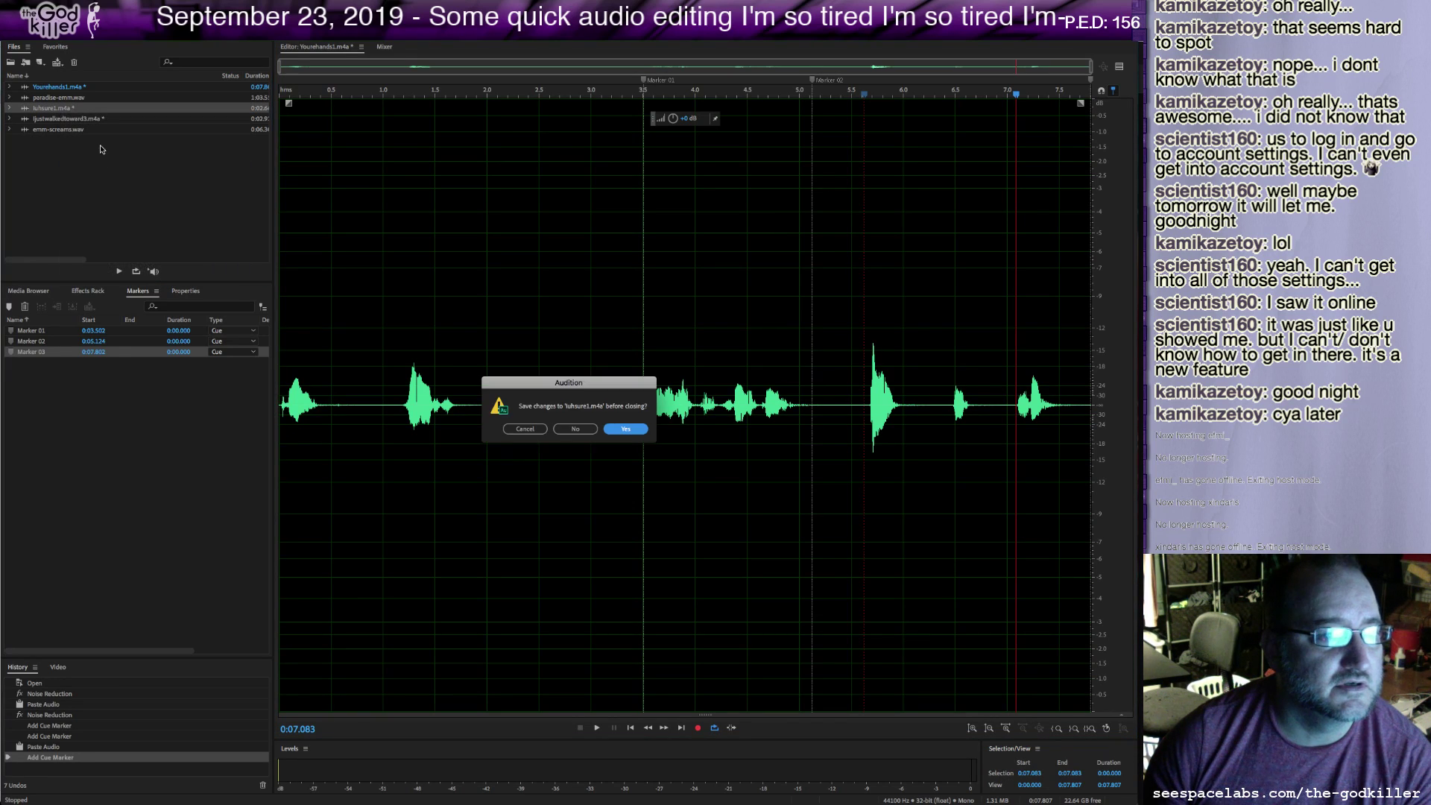
{"action": "left_click", "coordinate": [575, 430]}
Open Ijustwalkedtoward3.m4a, play it from about 0:00.64, and delete the leading silence up to about 0:00.65.
{"action": "double_click", "coordinate": [58, 112]}
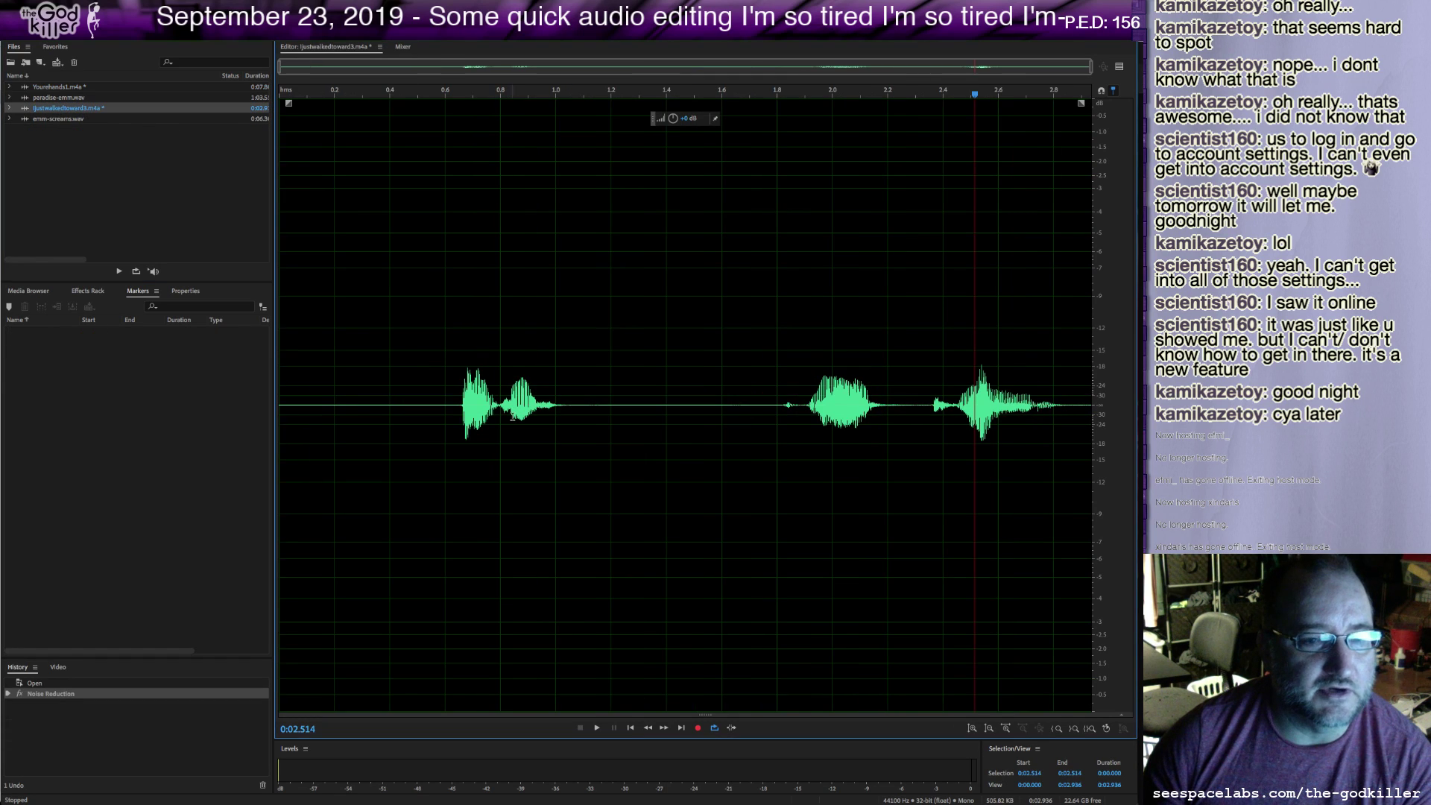
{"action": "left_click", "coordinate": [455, 410]}
{"action": "key", "text": "space"}
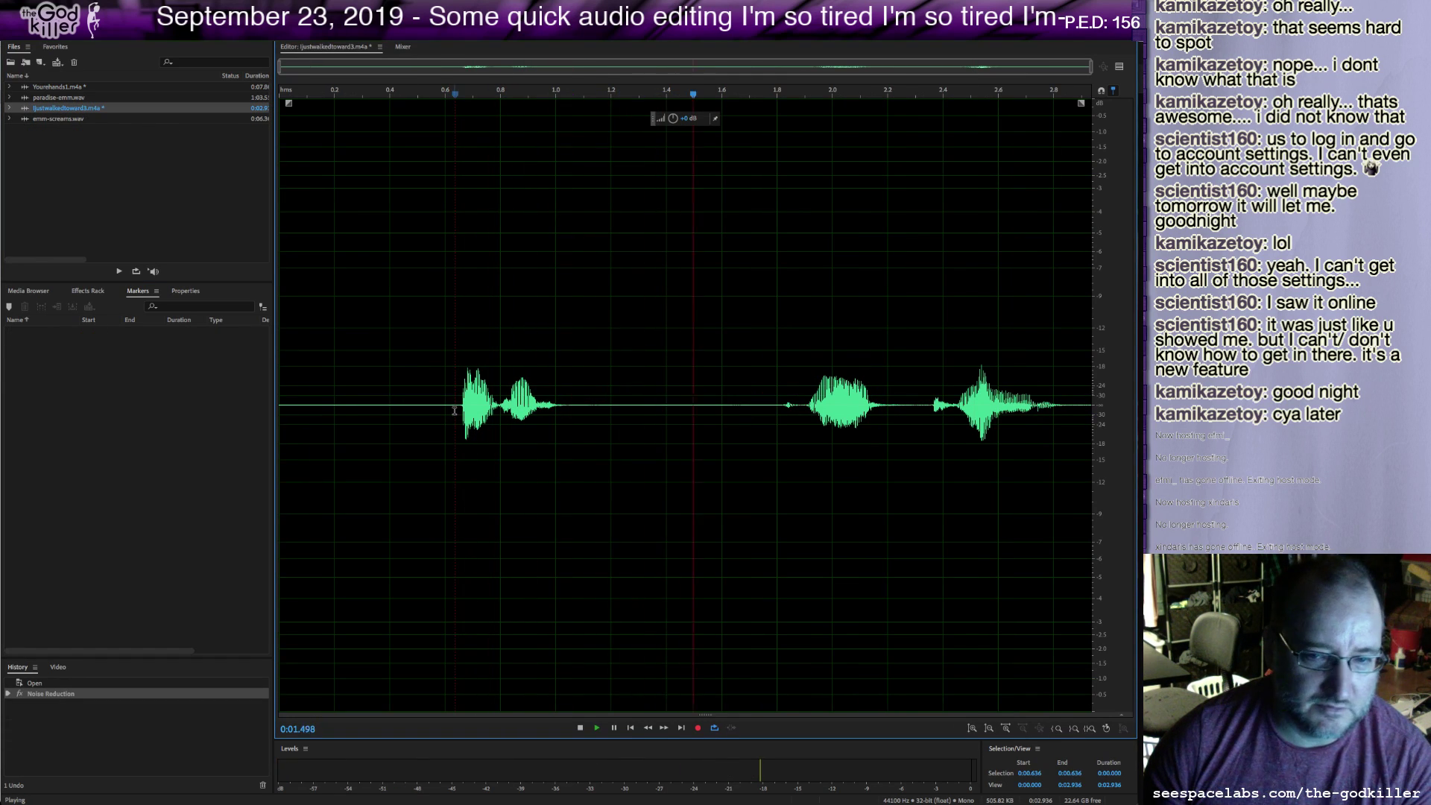
{"action": "left_click", "coordinate": [459, 404]}
{"action": "left_click_drag", "start_coordinate": [458, 405], "coordinate": [71, 381]}
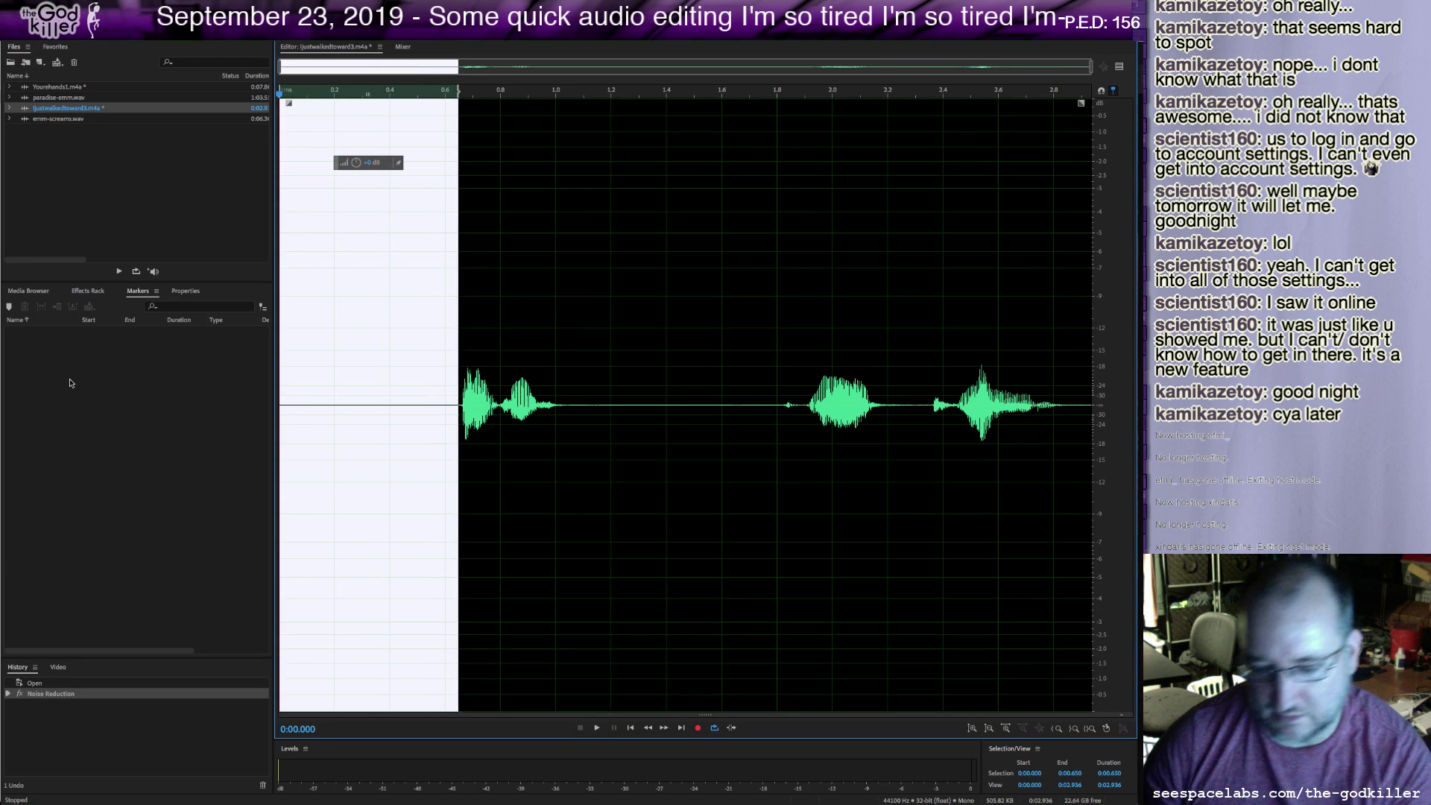
{"action": "key", "text": "Delete"}
Copy the entire trimmed Ijustwalkedtoward3.m4a recording and close the file without saving its changes.
{"action": "key", "text": "ctrl+a"}
{"action": "key", "text": "ctrl+c"}
{"action": "key", "text": "ctrl+w"}
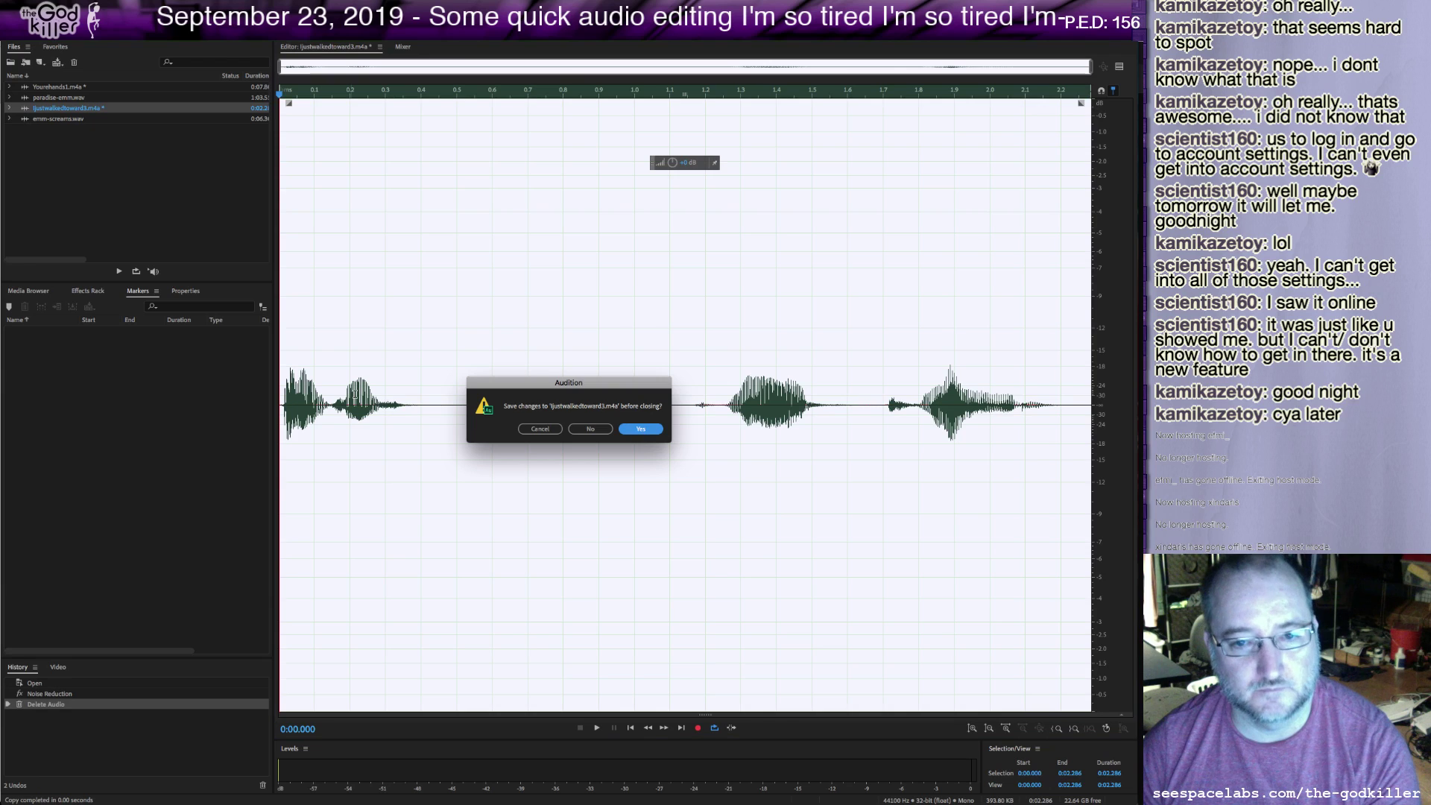
{"action": "left_click", "coordinate": [590, 428]}
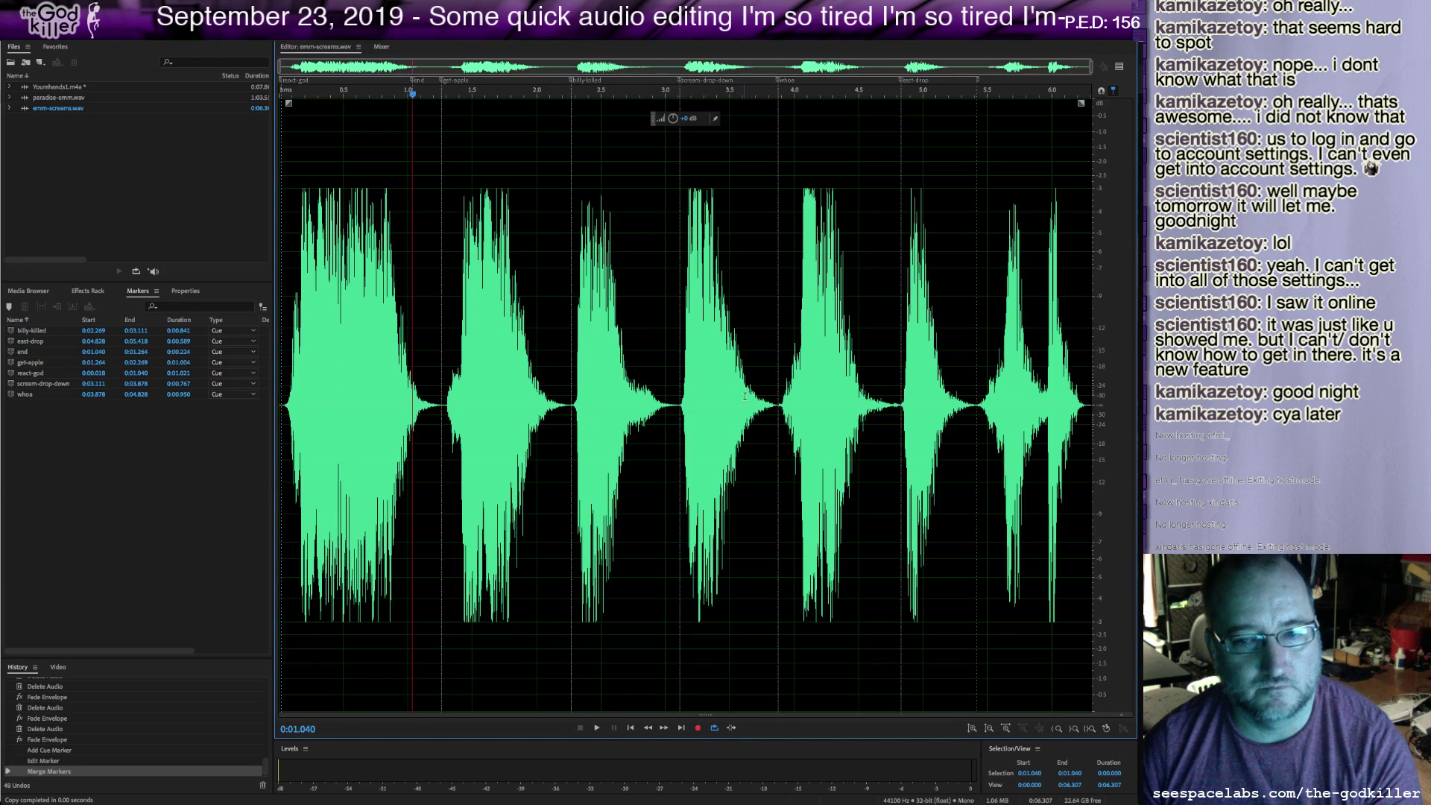
Delete the end of Yourehands1.m4a from about 0:07.77, add a cue marker there and paste the copied recording.
{"action": "double_click", "coordinate": [82, 87]}
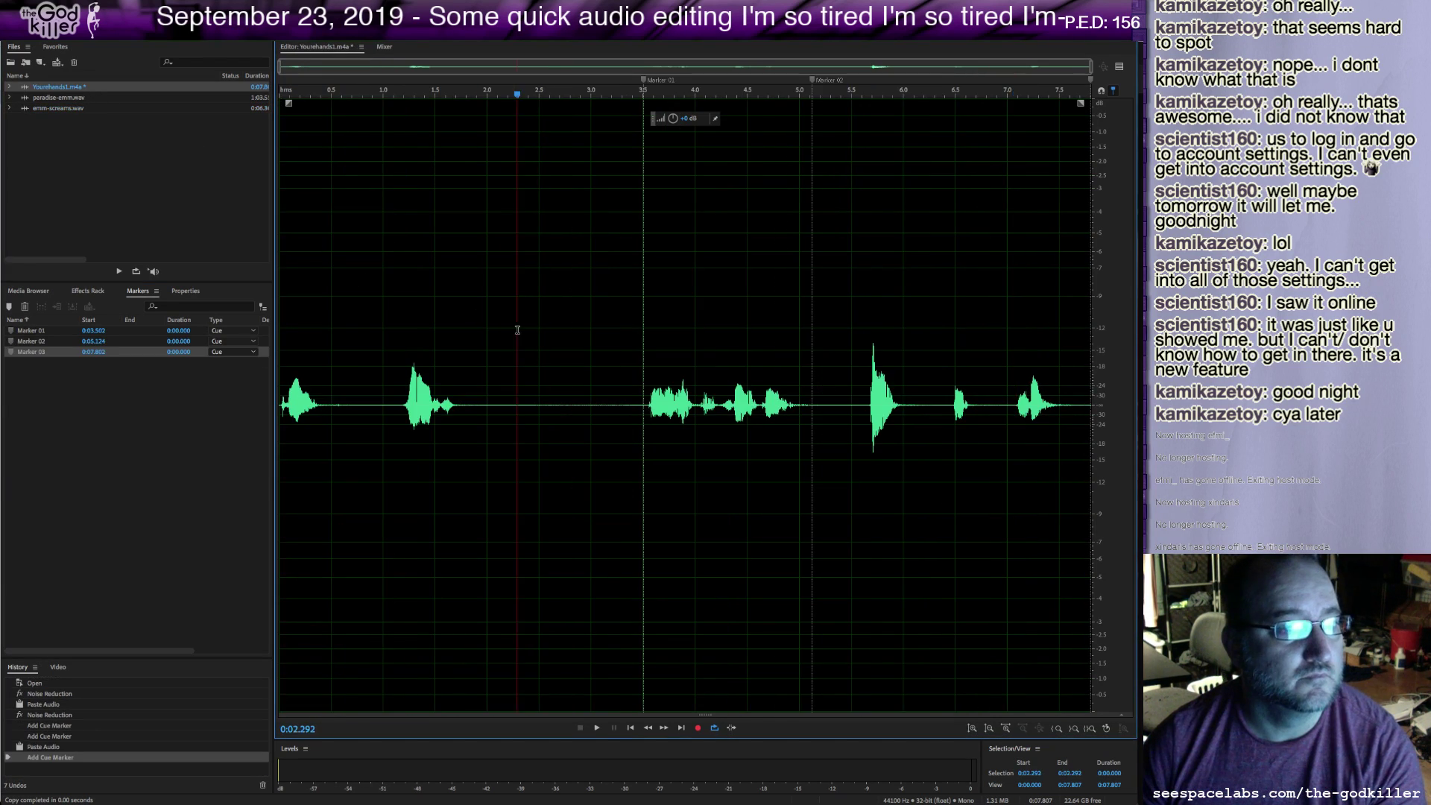
{"action": "left_click", "coordinate": [681, 727]}
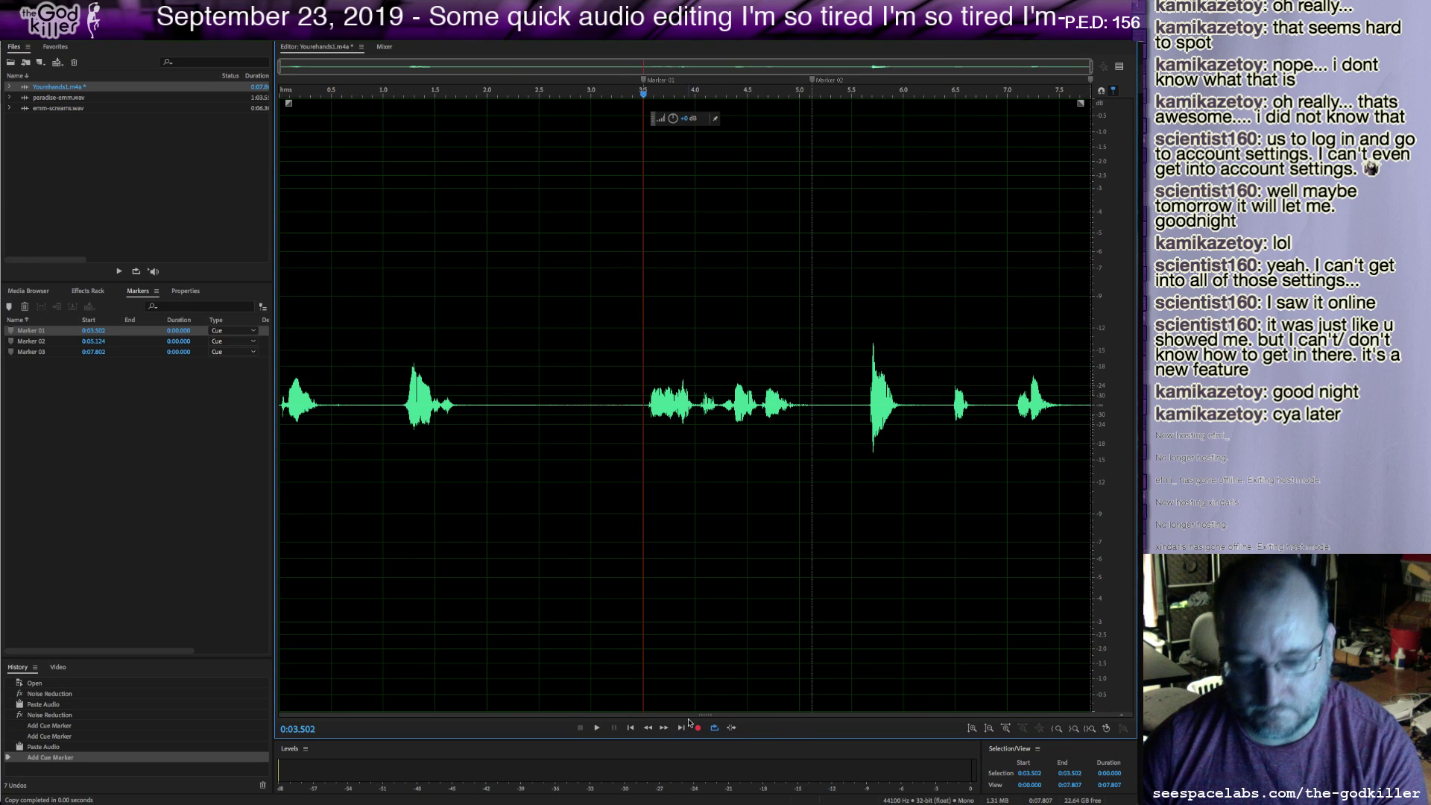
{"action": "left_click", "coordinate": [684, 727]}
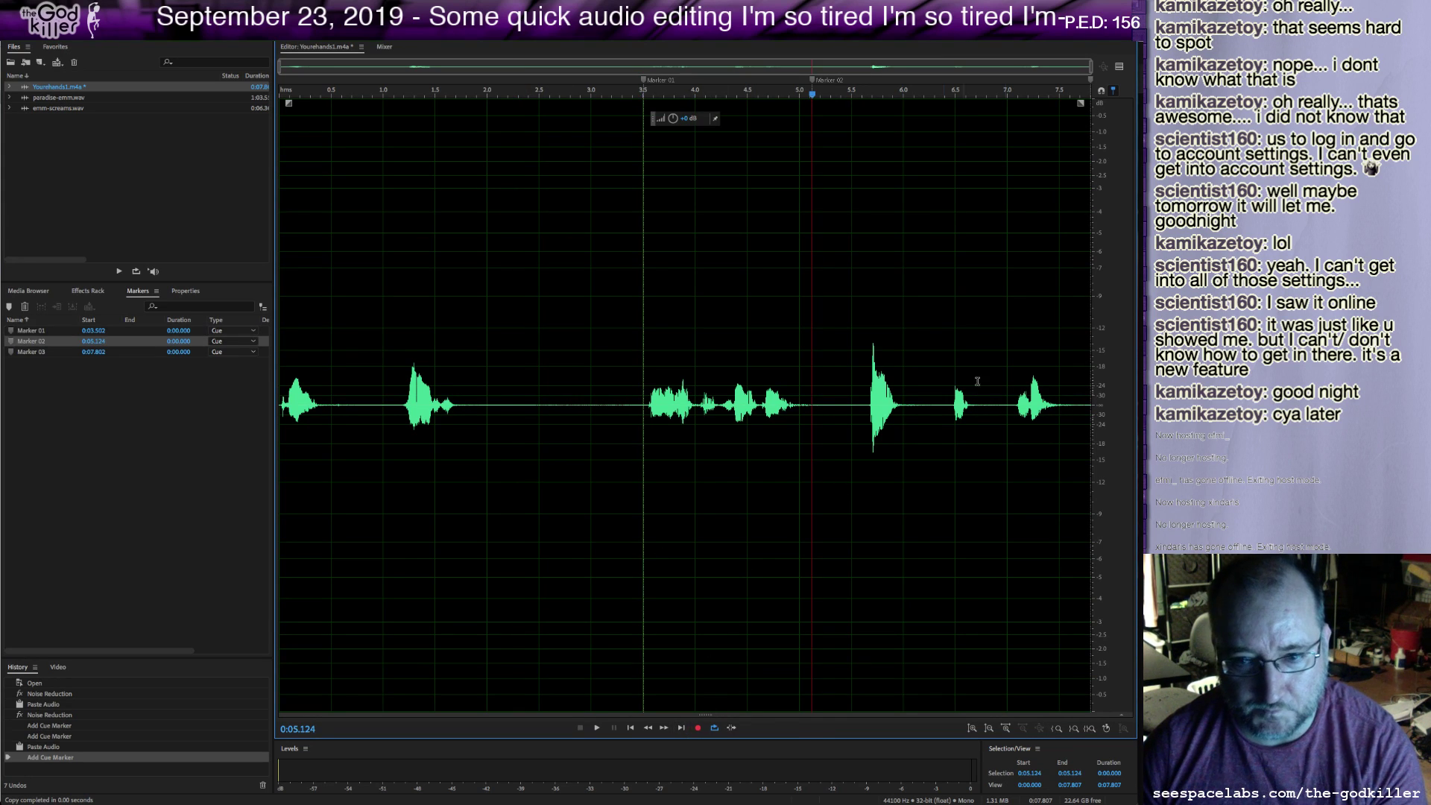
{"action": "left_click_drag", "start_coordinate": [1087, 380], "coordinate": [1110, 384]}
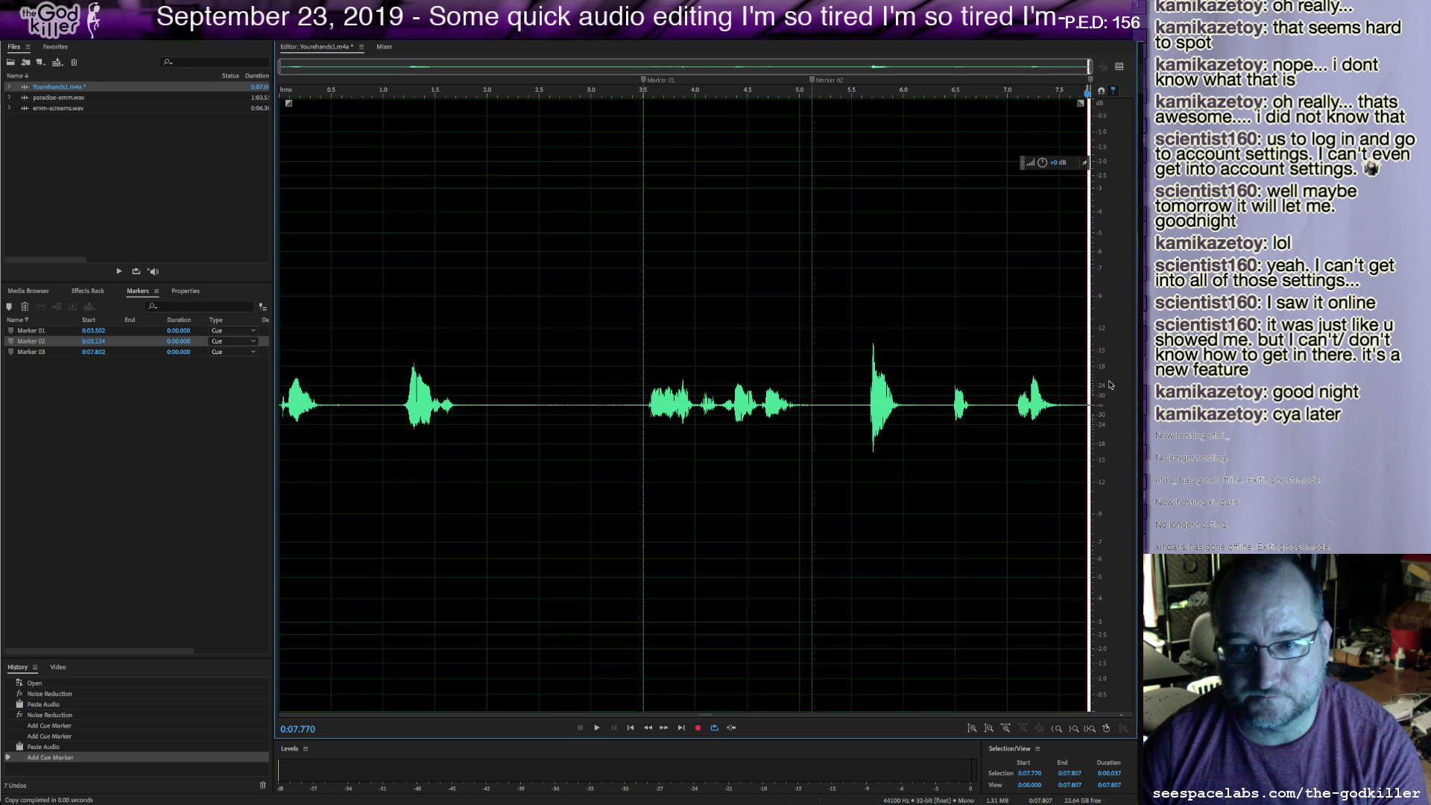
{"action": "key", "text": "Delete"}
{"action": "key", "text": "m"}
{"action": "key", "text": "ctrl+v"}
Delete the silences in Yourehands1.m4a from about 0:01.81 to 0:03.49, and from about 0:03.48 to 0:03.99 in the shortened file.
{"action": "left_click", "coordinate": [714, 434]}
{"action": "left_click", "coordinate": [433, 400]}
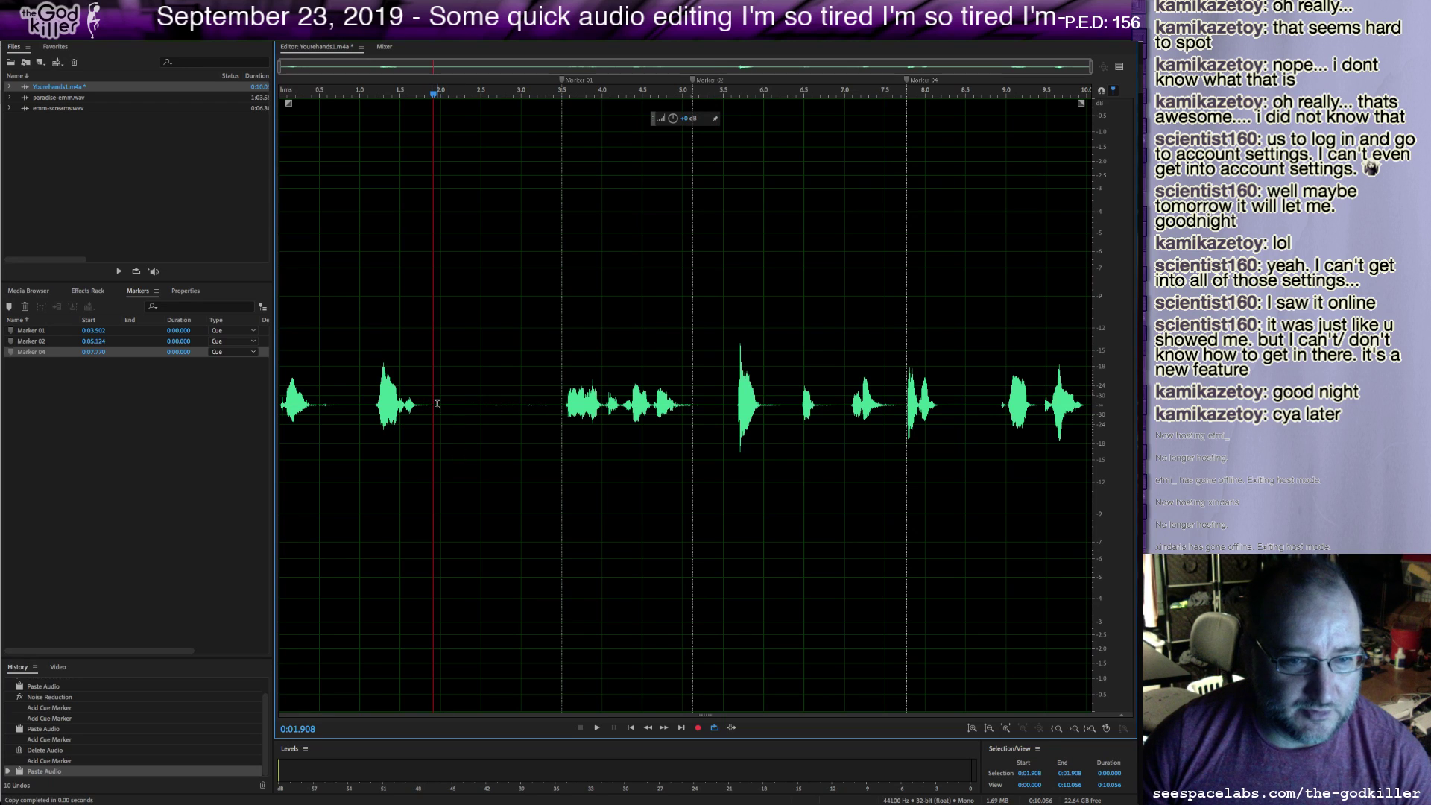
{"action": "left_click_drag", "start_coordinate": [427, 407], "coordinate": [561, 440]}
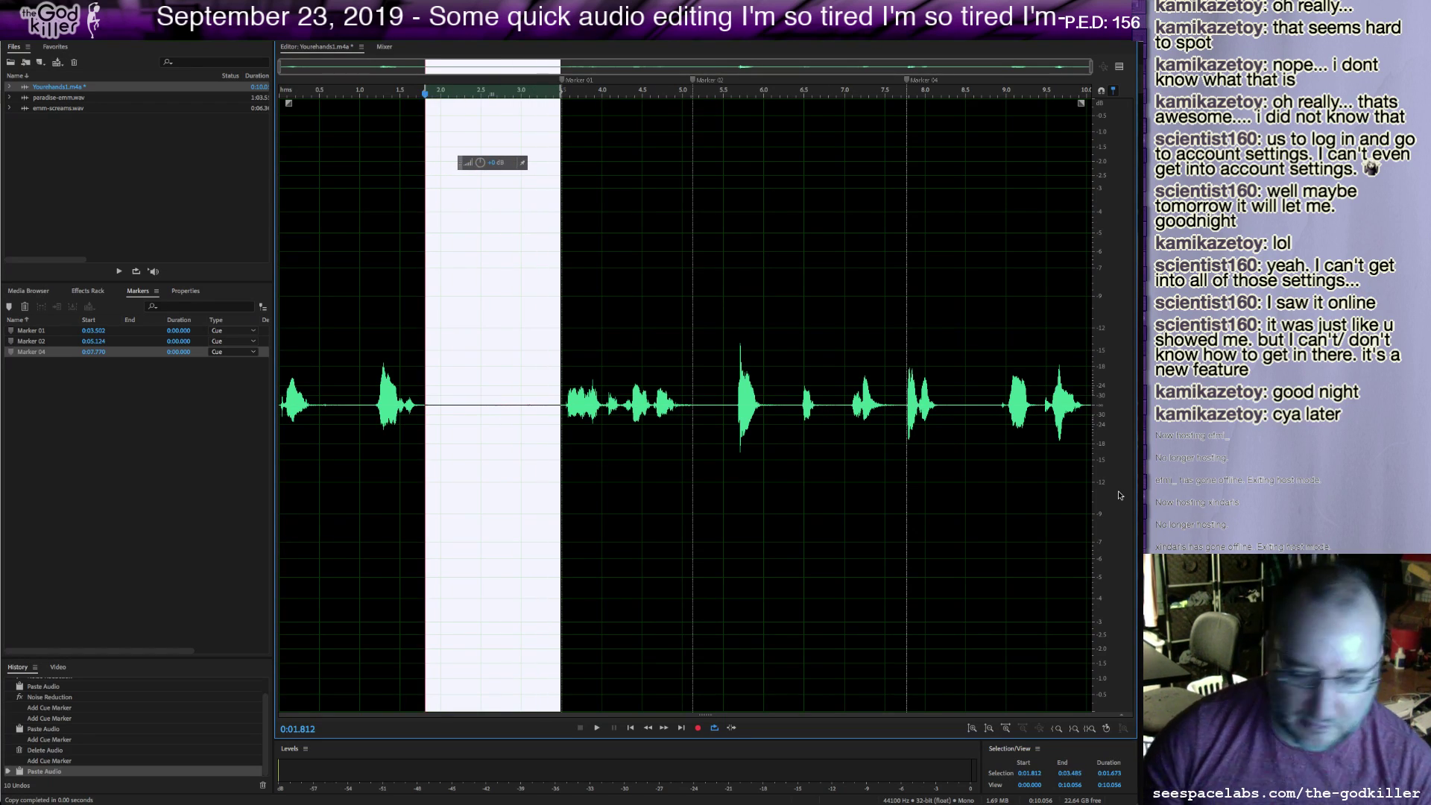
{"action": "key", "text": "Delete"}
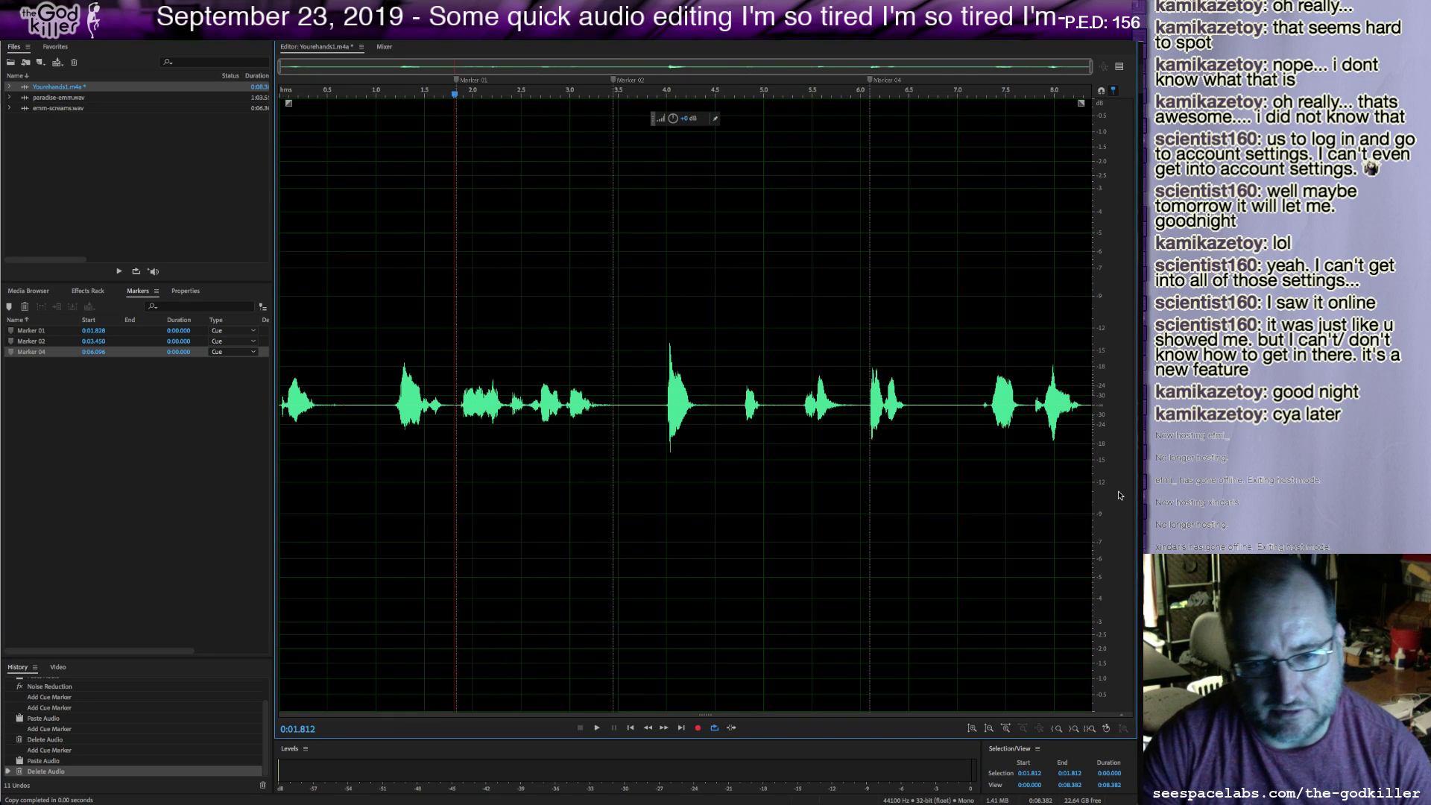
{"action": "left_click_drag", "start_coordinate": [616, 404], "coordinate": [665, 422]}
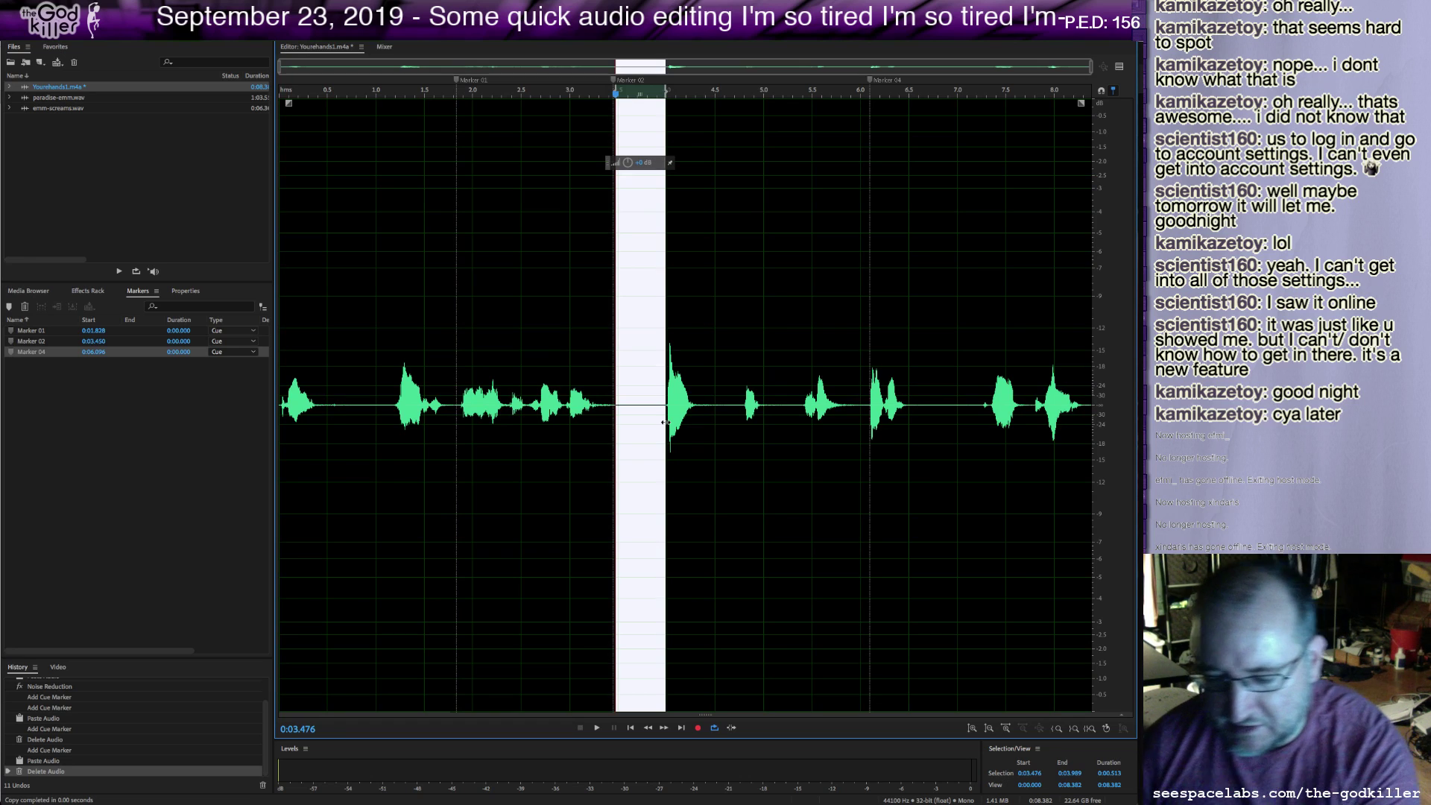
{"action": "key", "text": "Delete"}
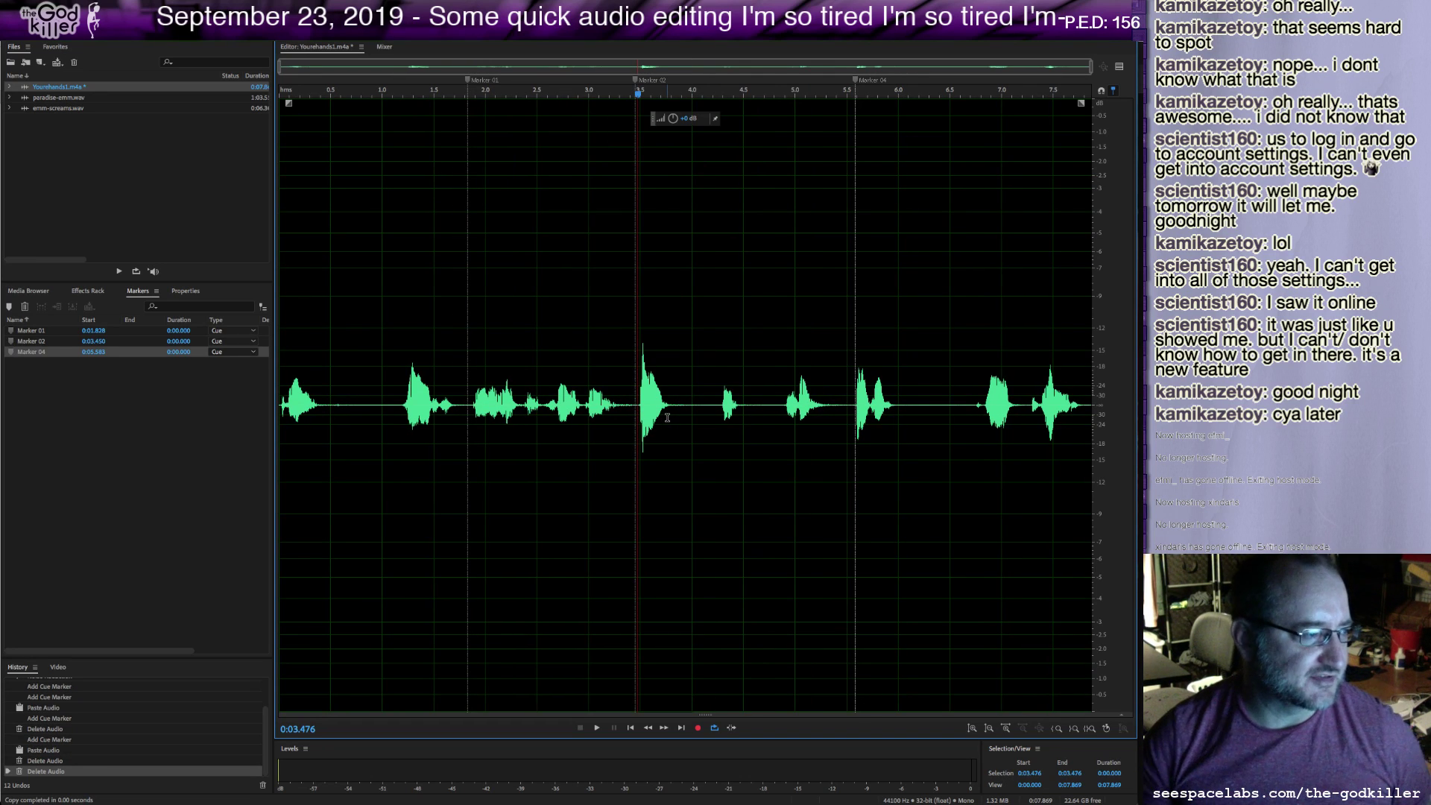
Apply the Hard Limiter to the whole of Yourehands1.m4a.
{"action": "left_click", "coordinate": [487, 417]}
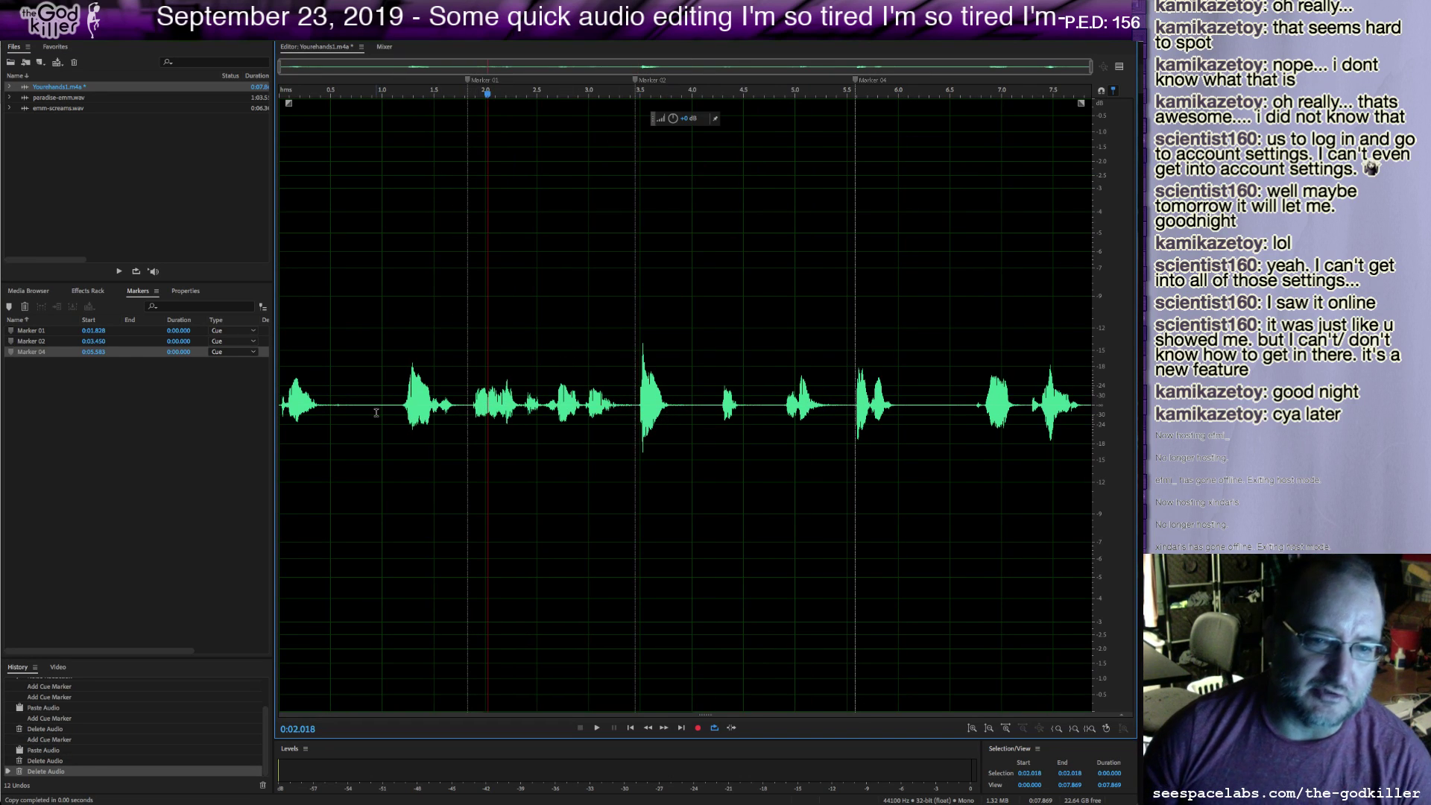
{"action": "left_click", "coordinate": [839, 355]}
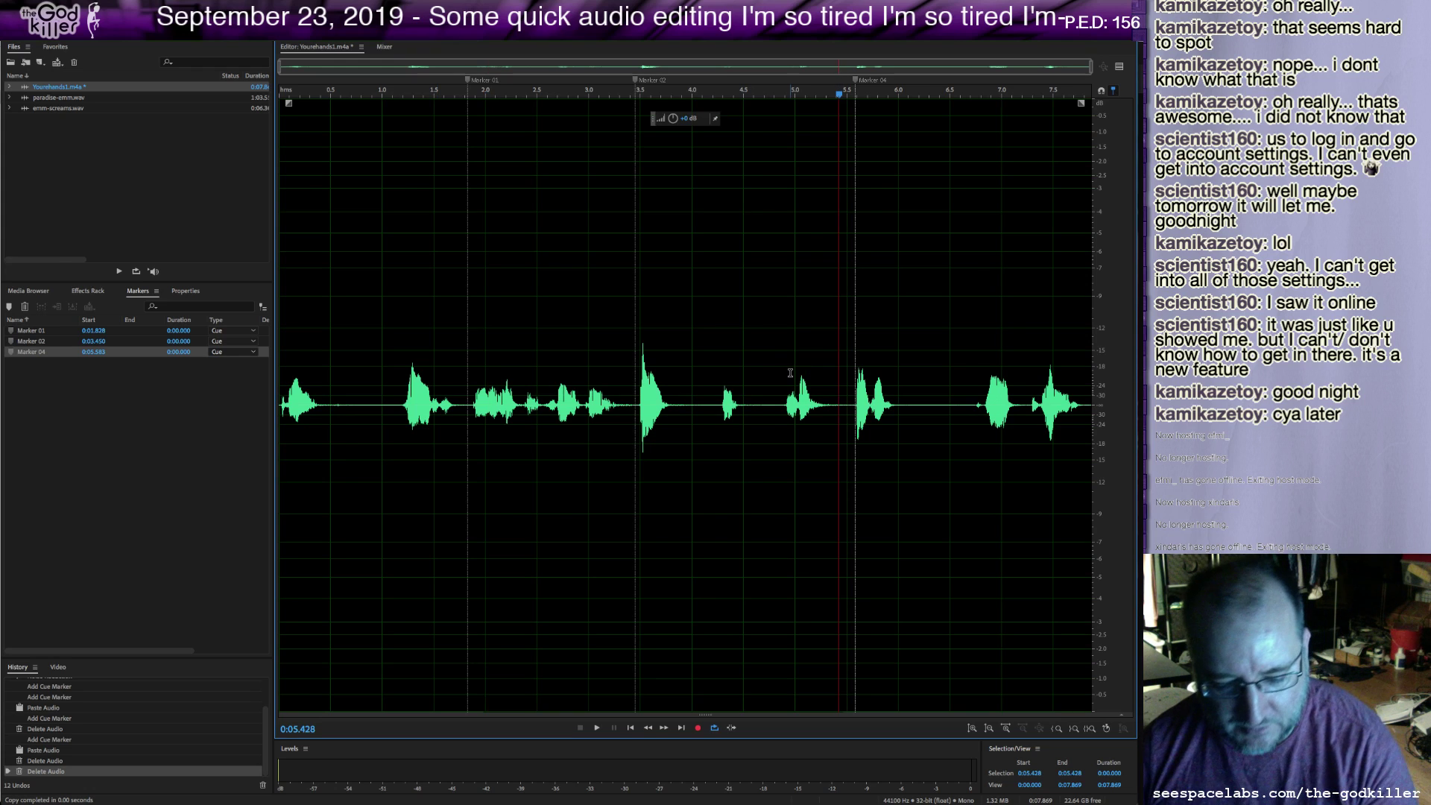
{"action": "key", "text": "ctrl+a"}
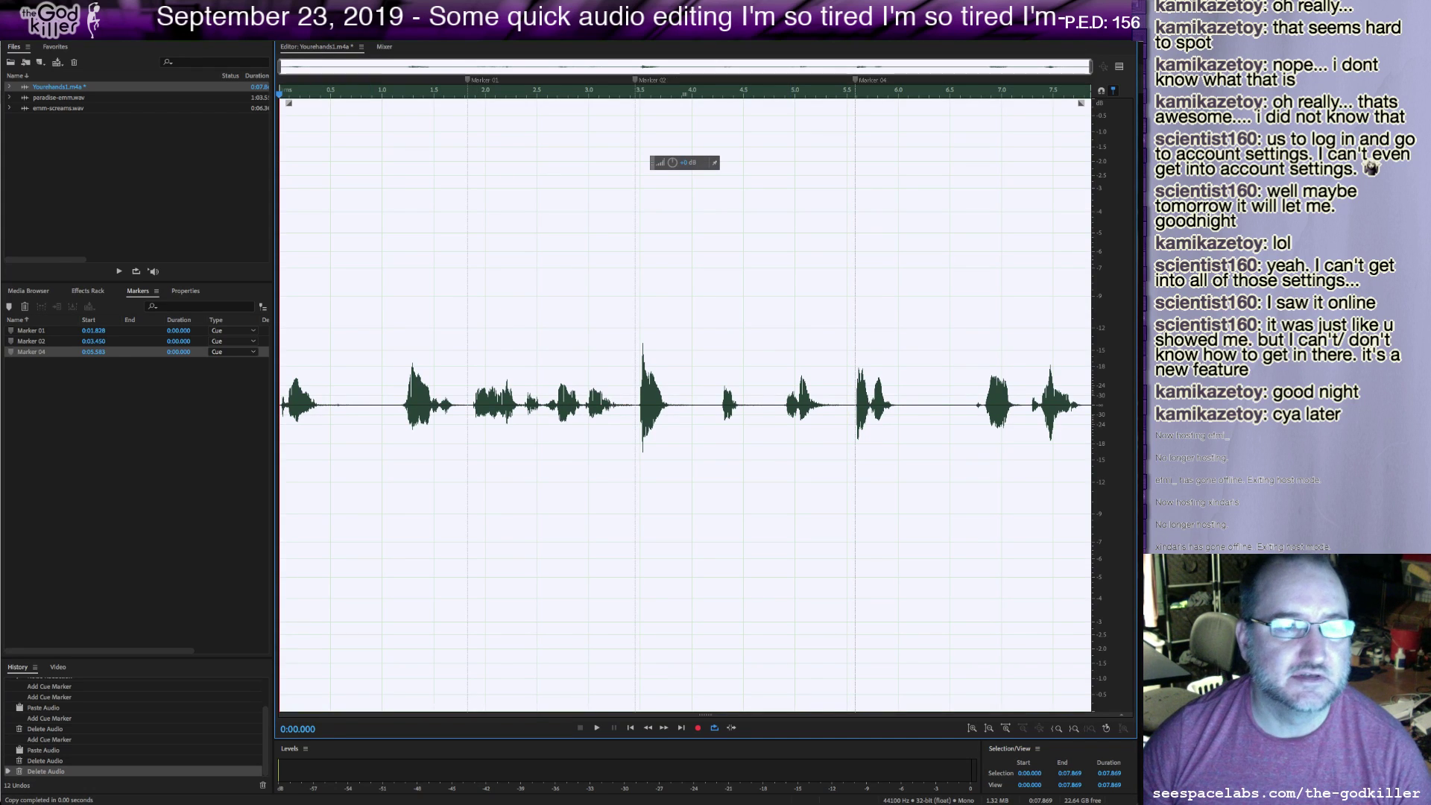
{"action": "left_click", "coordinate": [246, 12]}
{"action": "mouse_move", "coordinate": [321, 135]}
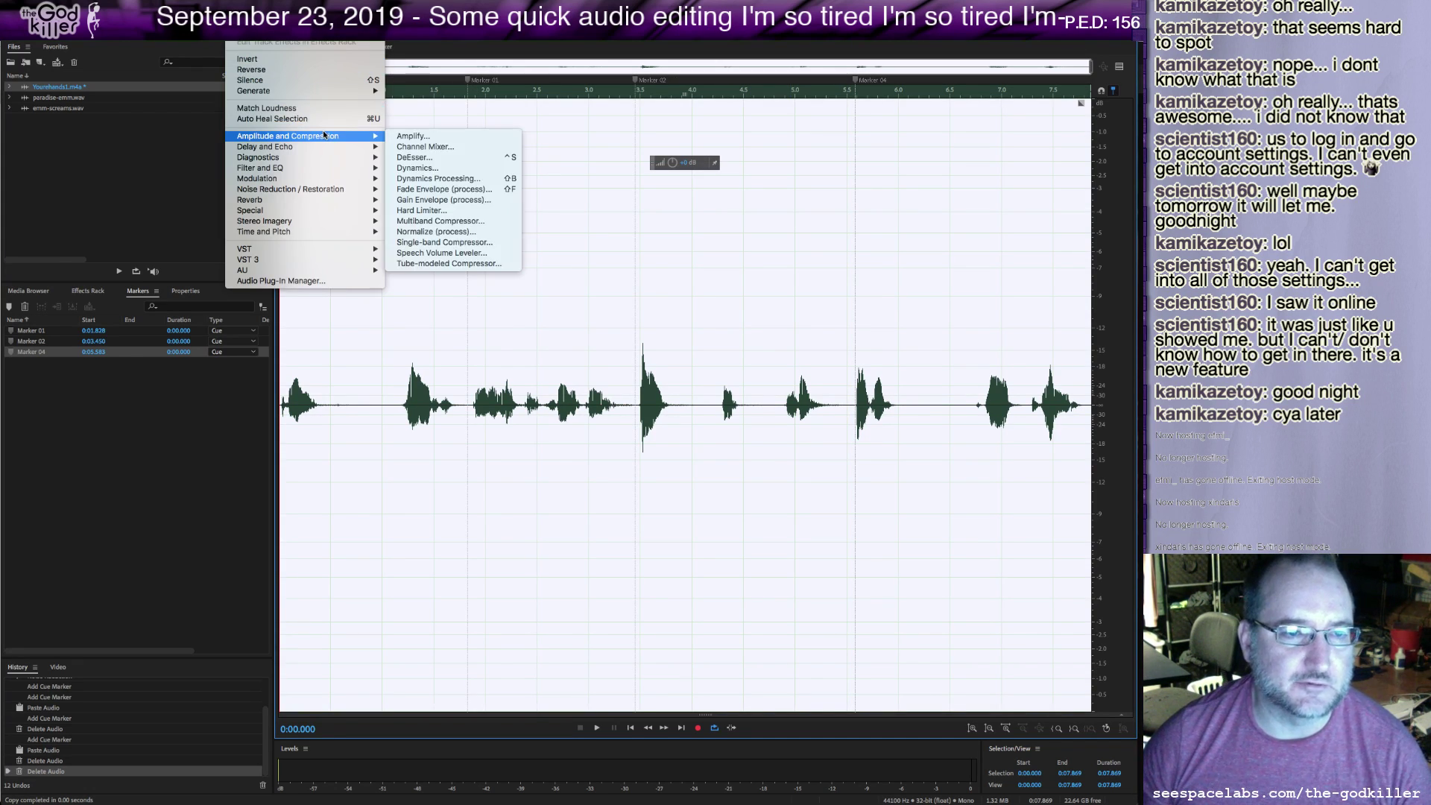
{"action": "left_click", "coordinate": [440, 211]}
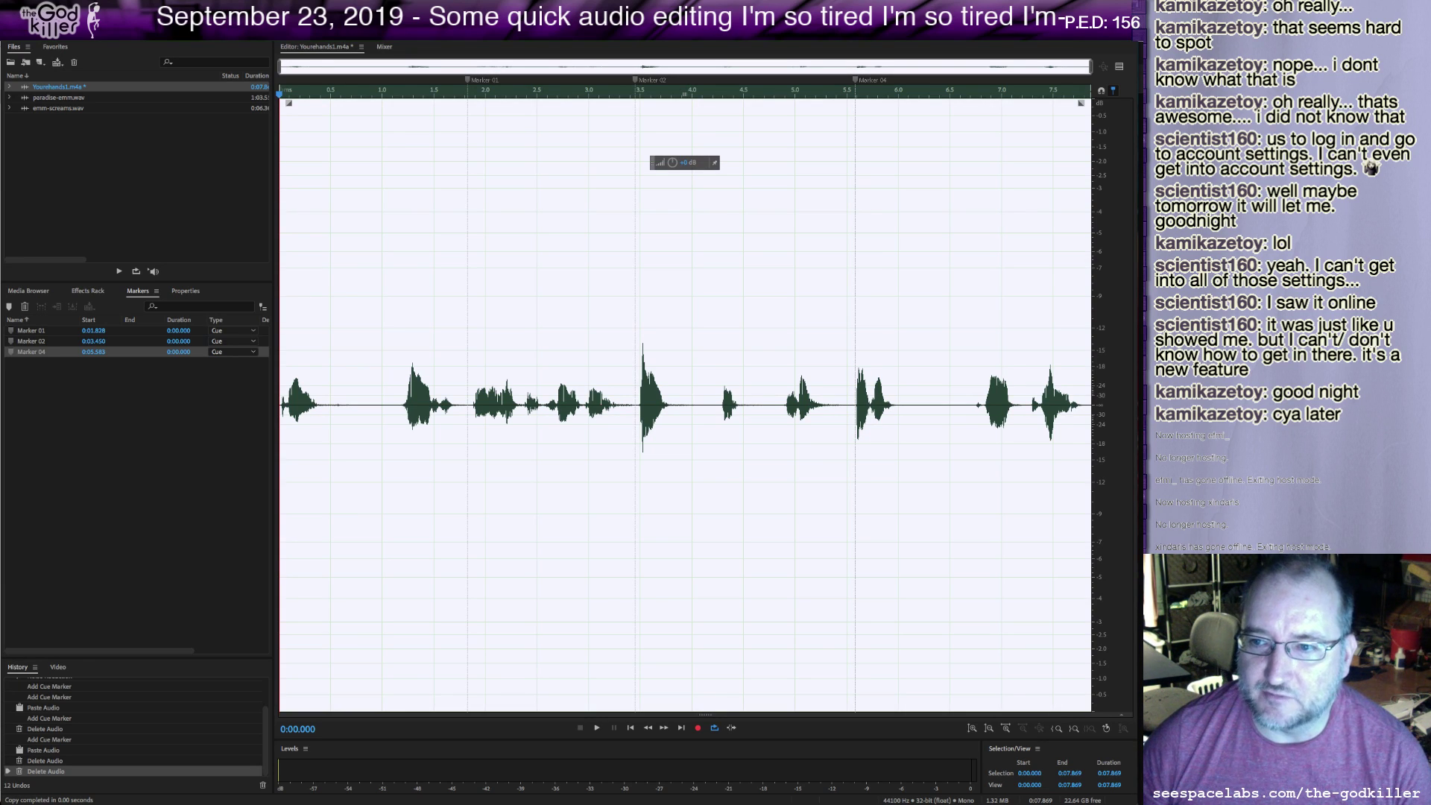
{"action": "key", "text": "Return"}
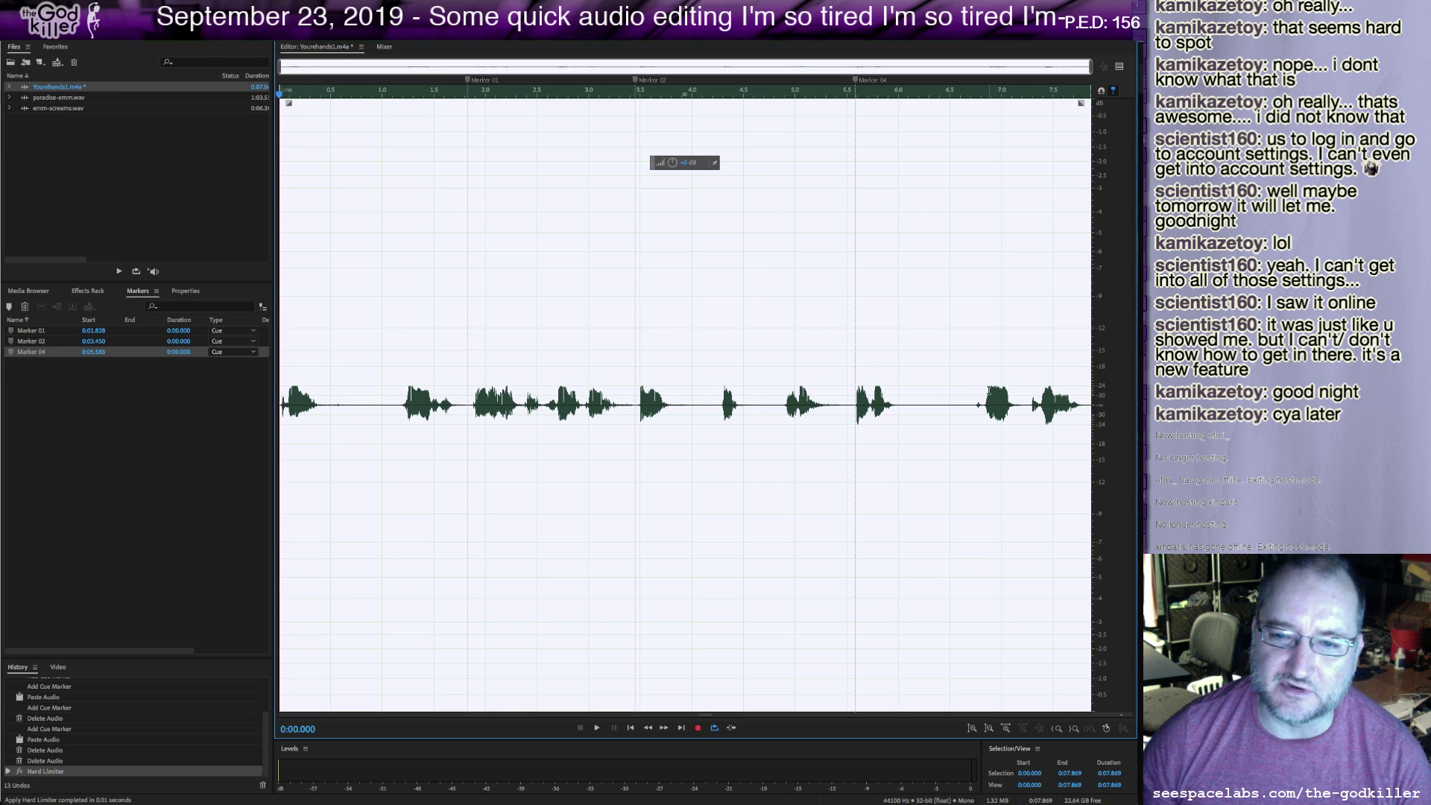
Normalize the whole of Yourehands1.m4a to -3 dB.
{"action": "scroll", "coordinate": [658, 66], "scroll_direction": "up", "scroll_amount": 3}
{"action": "scroll", "coordinate": [646, 66], "scroll_direction": "up", "scroll_amount": 5}
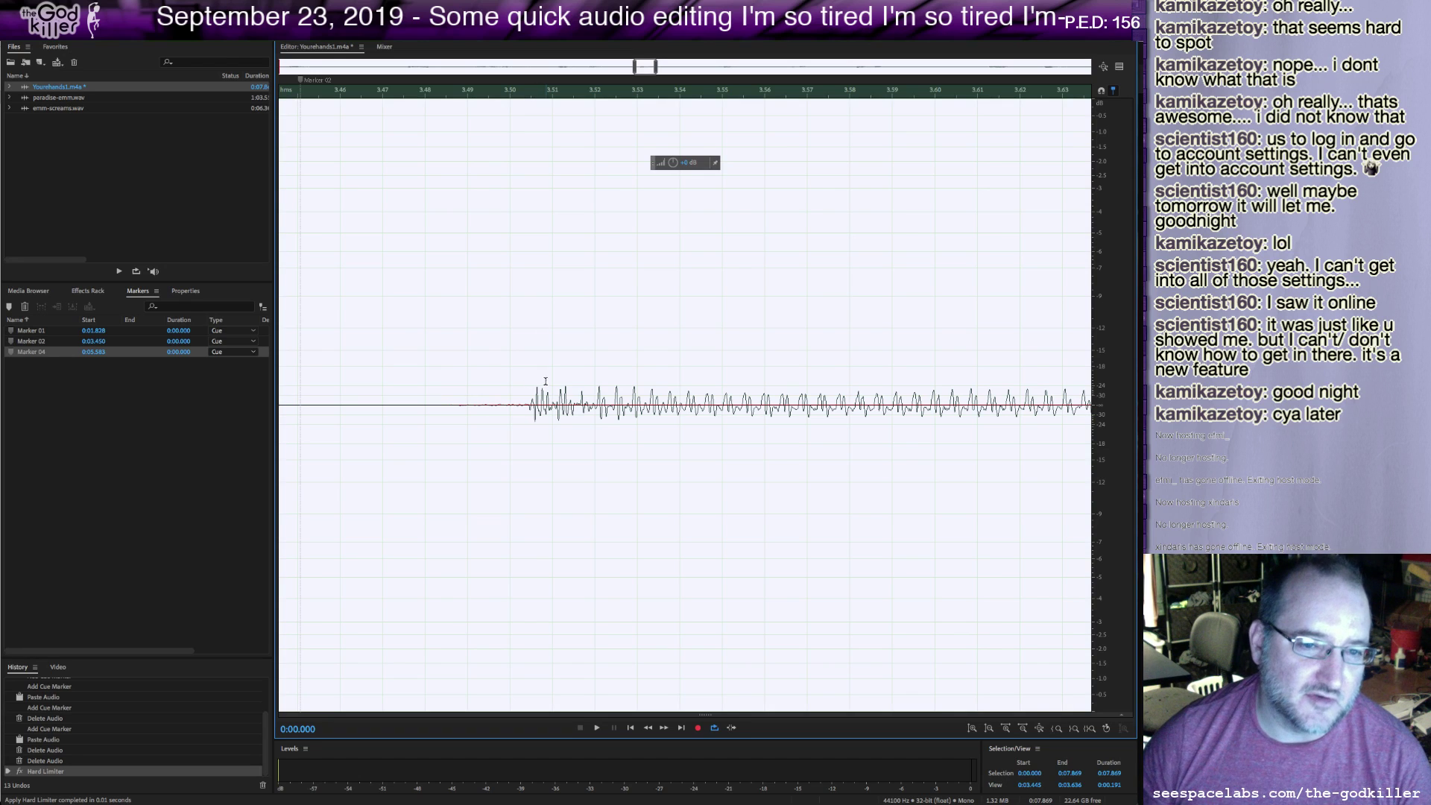
{"action": "scroll", "coordinate": [546, 395], "scroll_direction": "up", "scroll_amount": 3}
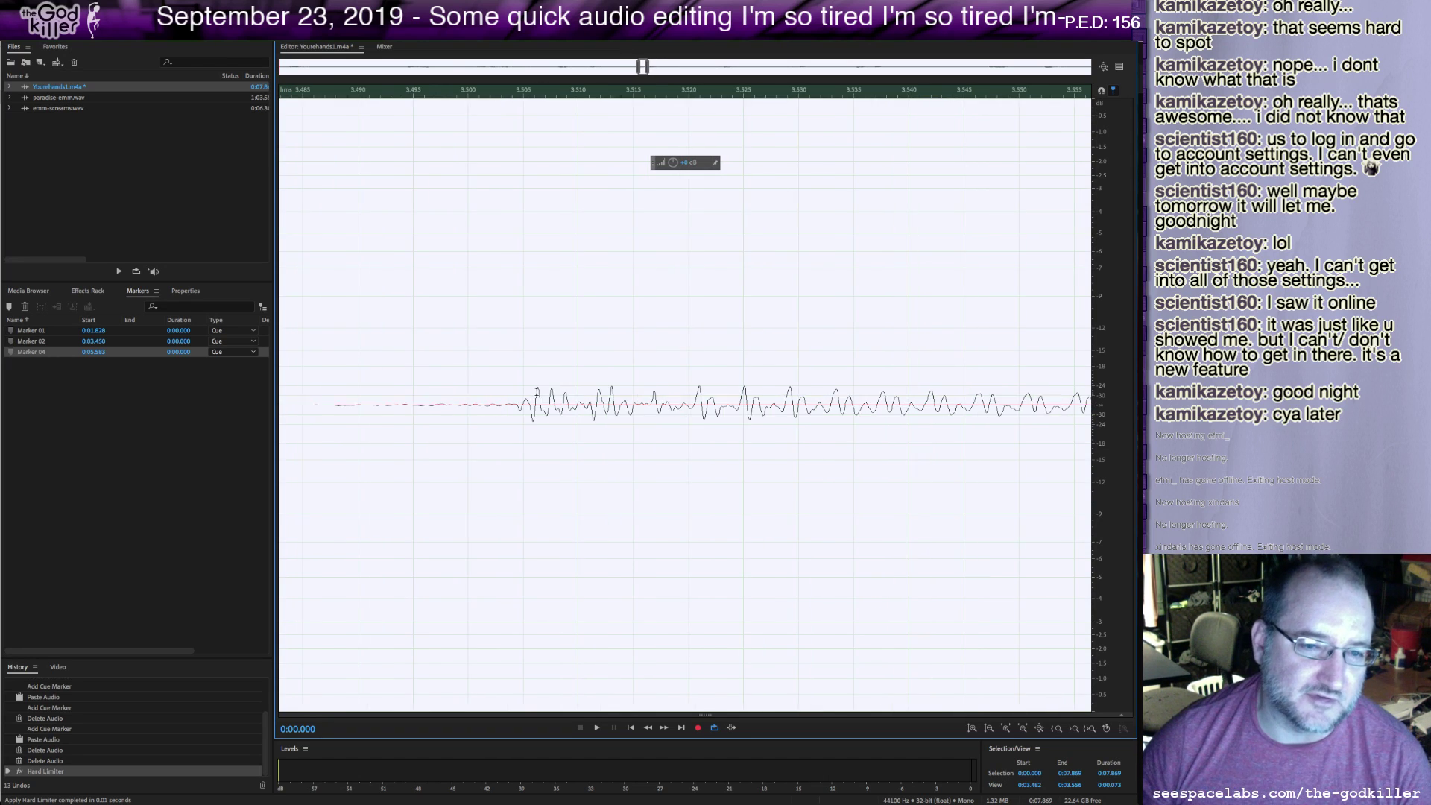
{"action": "scroll", "coordinate": [562, 393], "scroll_direction": "down", "scroll_amount": 15}
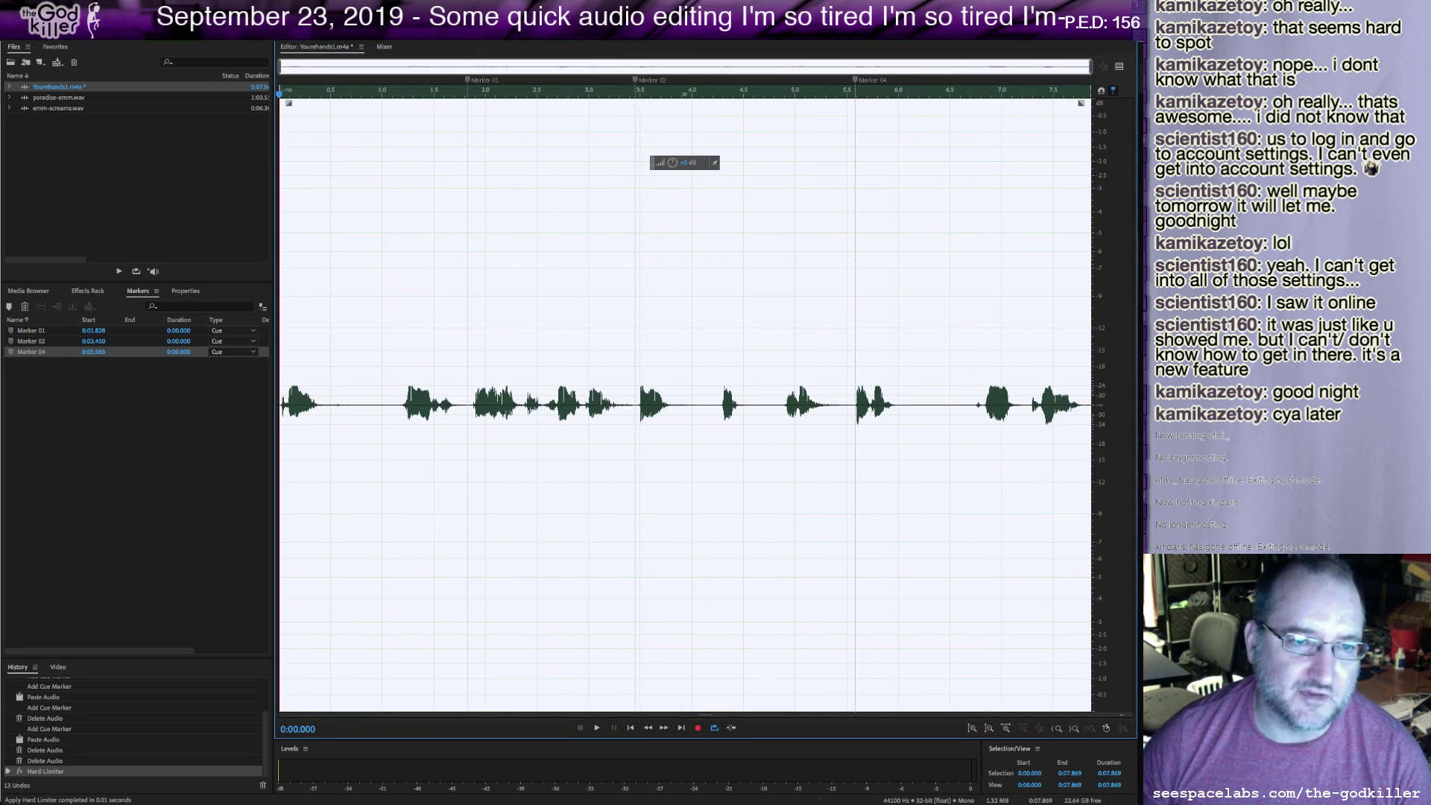
{"action": "left_click", "coordinate": [246, 7]}
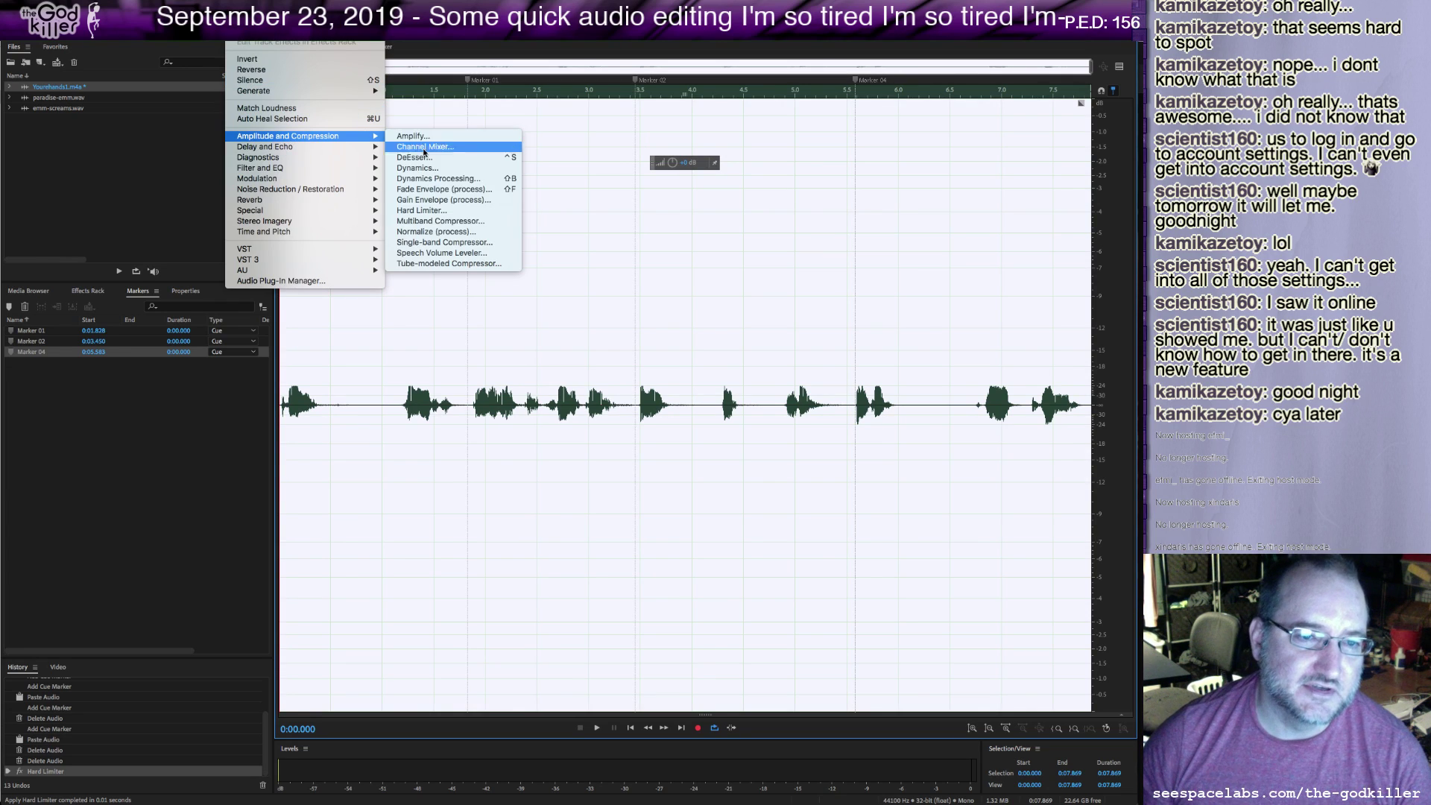
{"action": "left_click", "coordinate": [434, 233]}
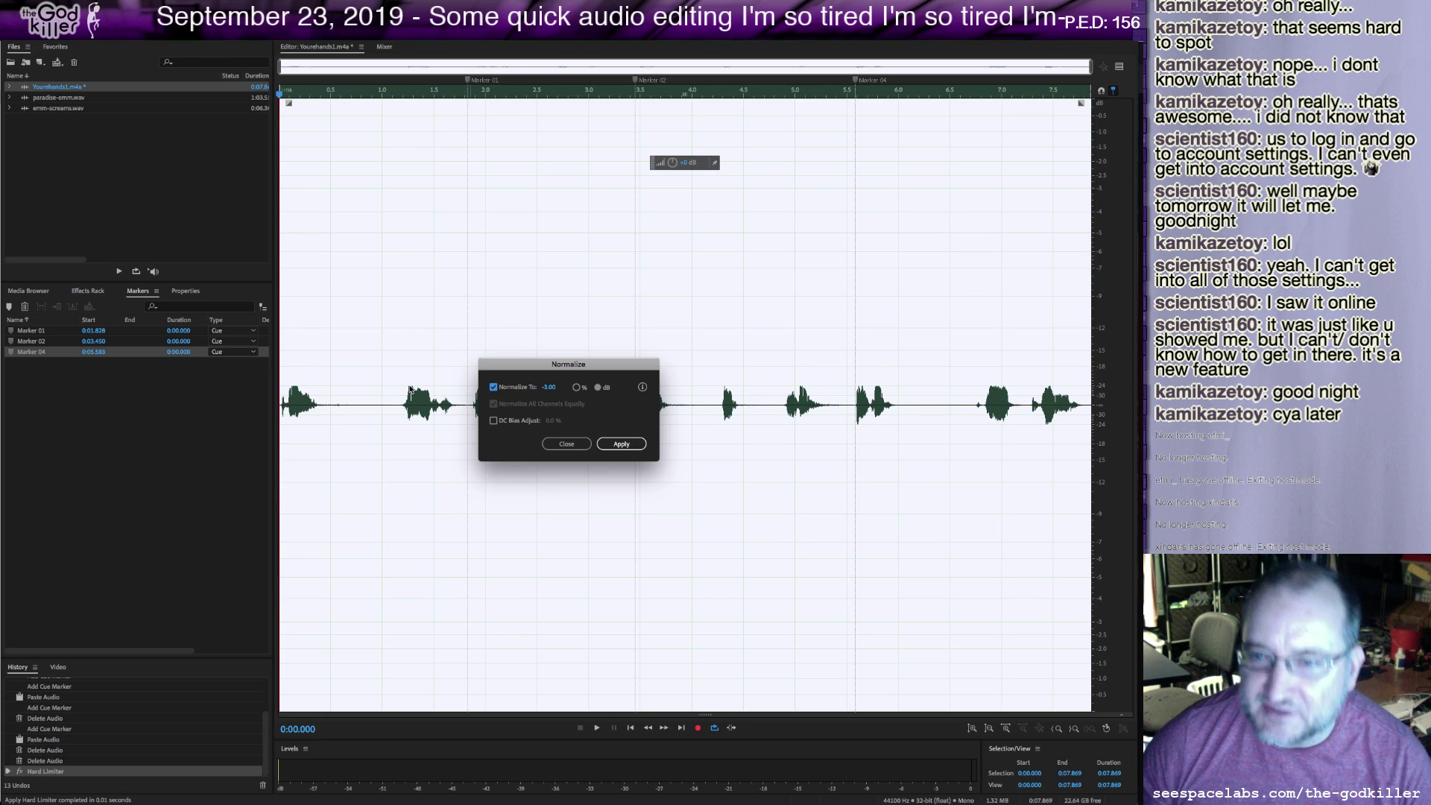
{"action": "left_click", "coordinate": [546, 388]}
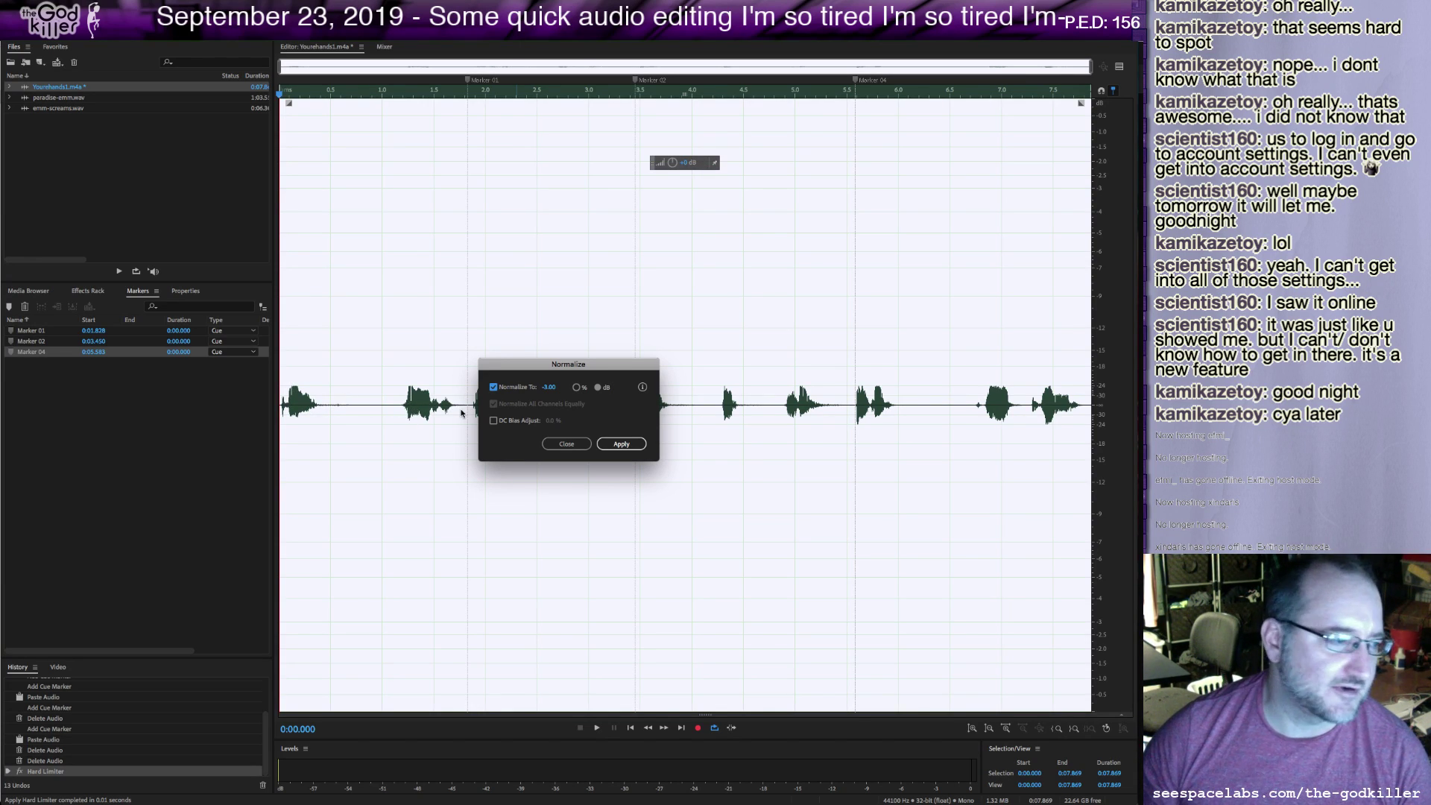
{"action": "left_click", "coordinate": [621, 444]}
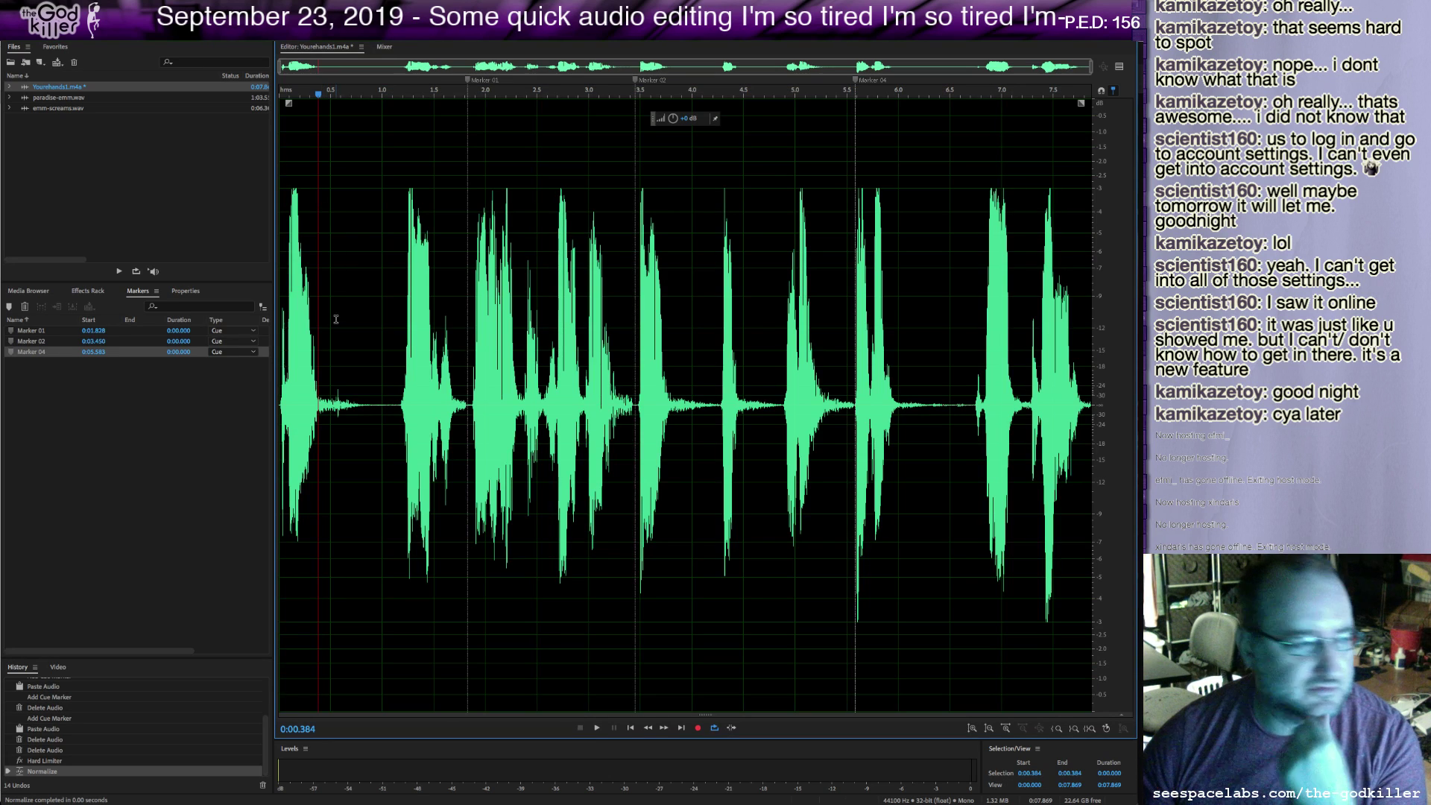
Play the normalized Yourehands1.m4a from the beginning nearly to the end to check the levels.
{"action": "left_click", "coordinate": [385, 394]}
{"action": "left_click", "coordinate": [314, 431]}
{"action": "left_click", "coordinate": [631, 728]}
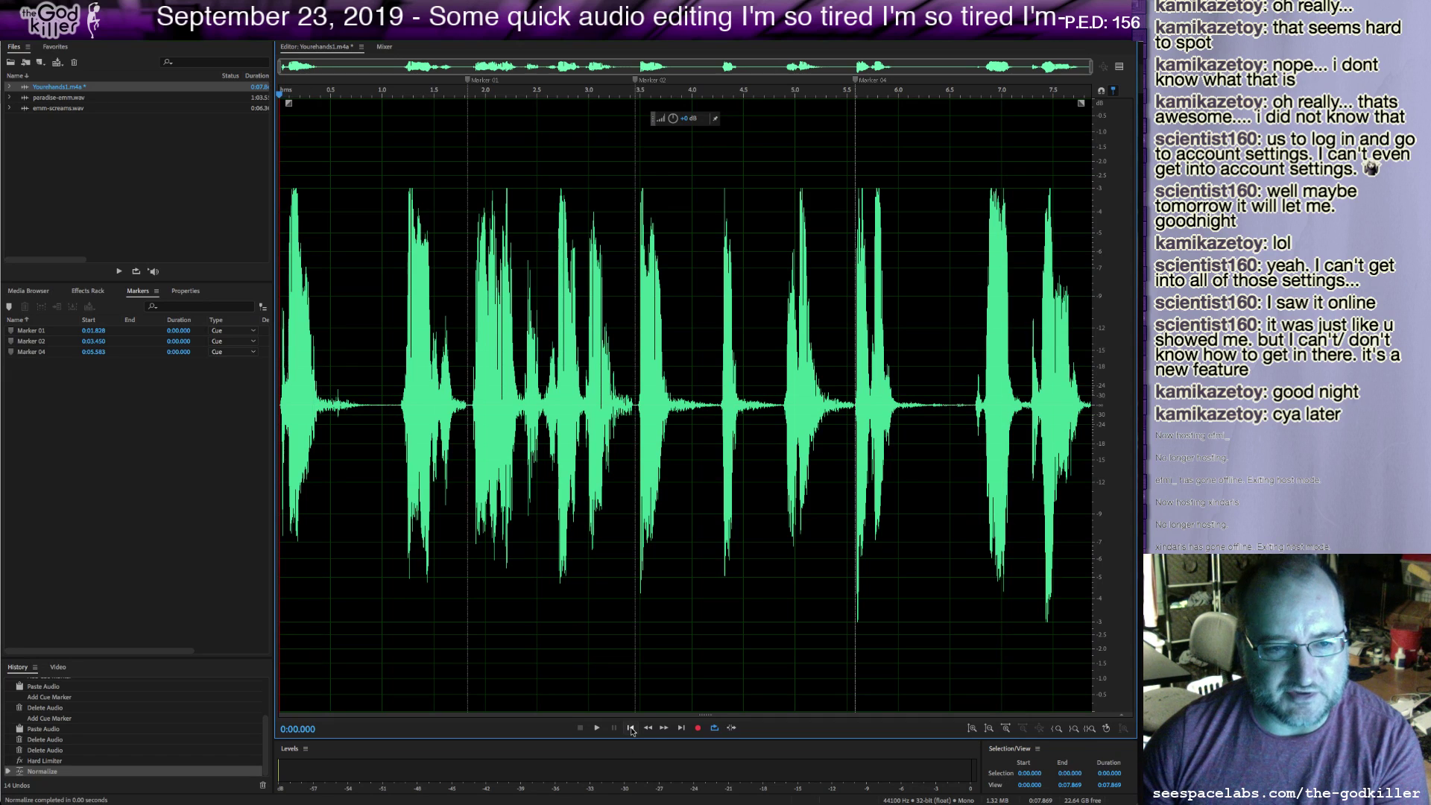
{"action": "key", "text": "space"}
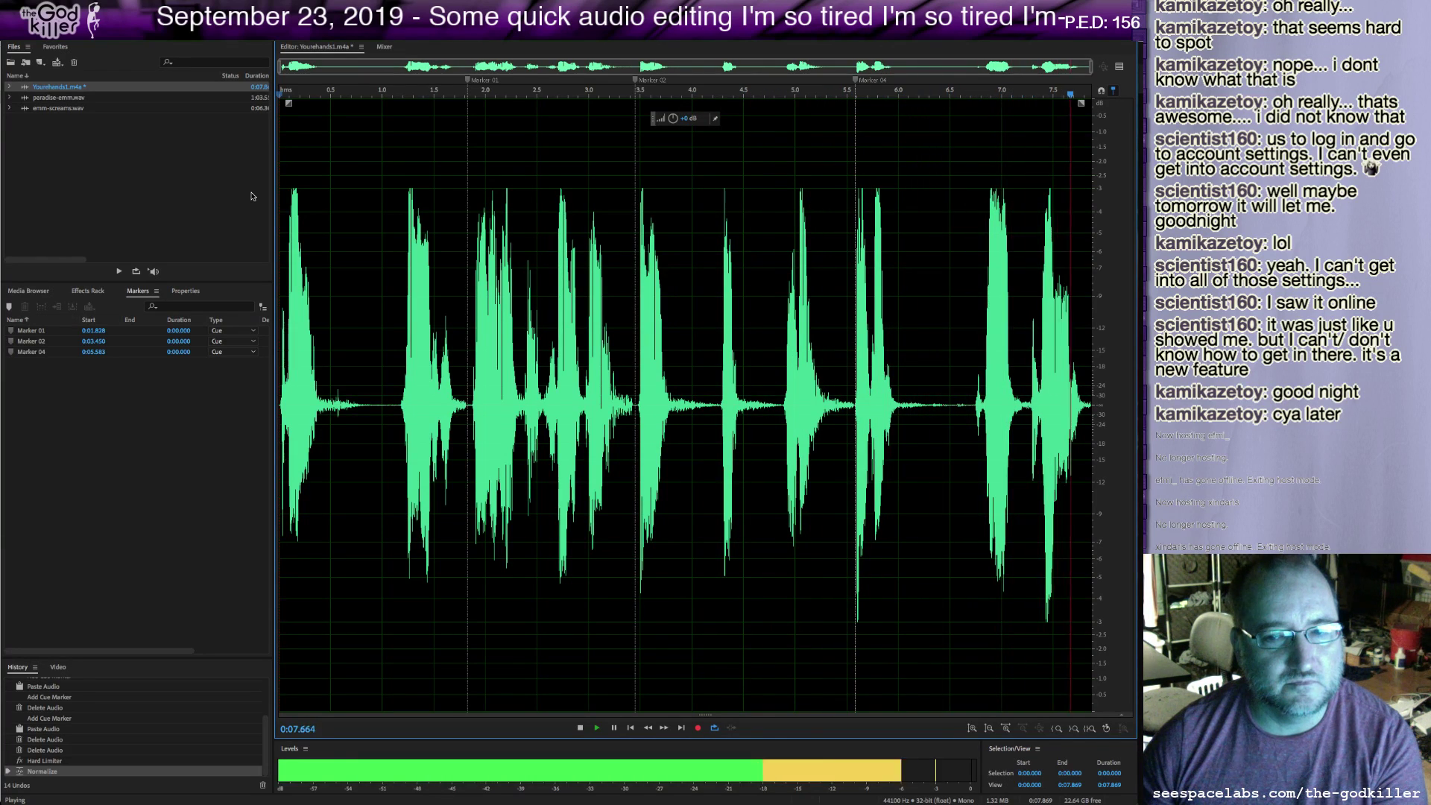
{"action": "key", "text": "space"}
Silence the gap from about 0:06.29 to 0:06.68 and play the last take from its marker at about 0:05.585.
{"action": "left_click_drag", "start_coordinate": [969, 401], "coordinate": [929, 407]}
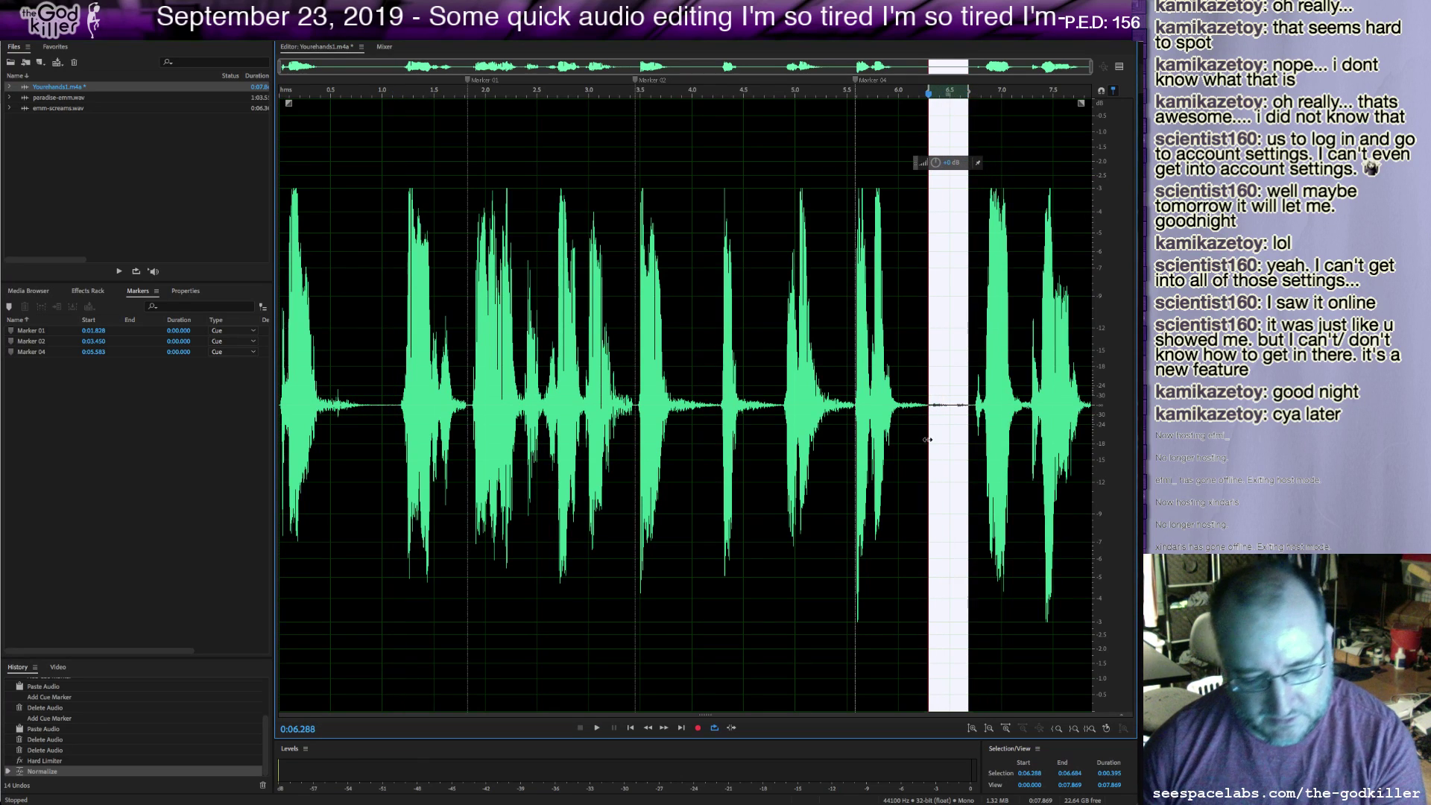
{"action": "key", "text": "ctrl+shift+m"}
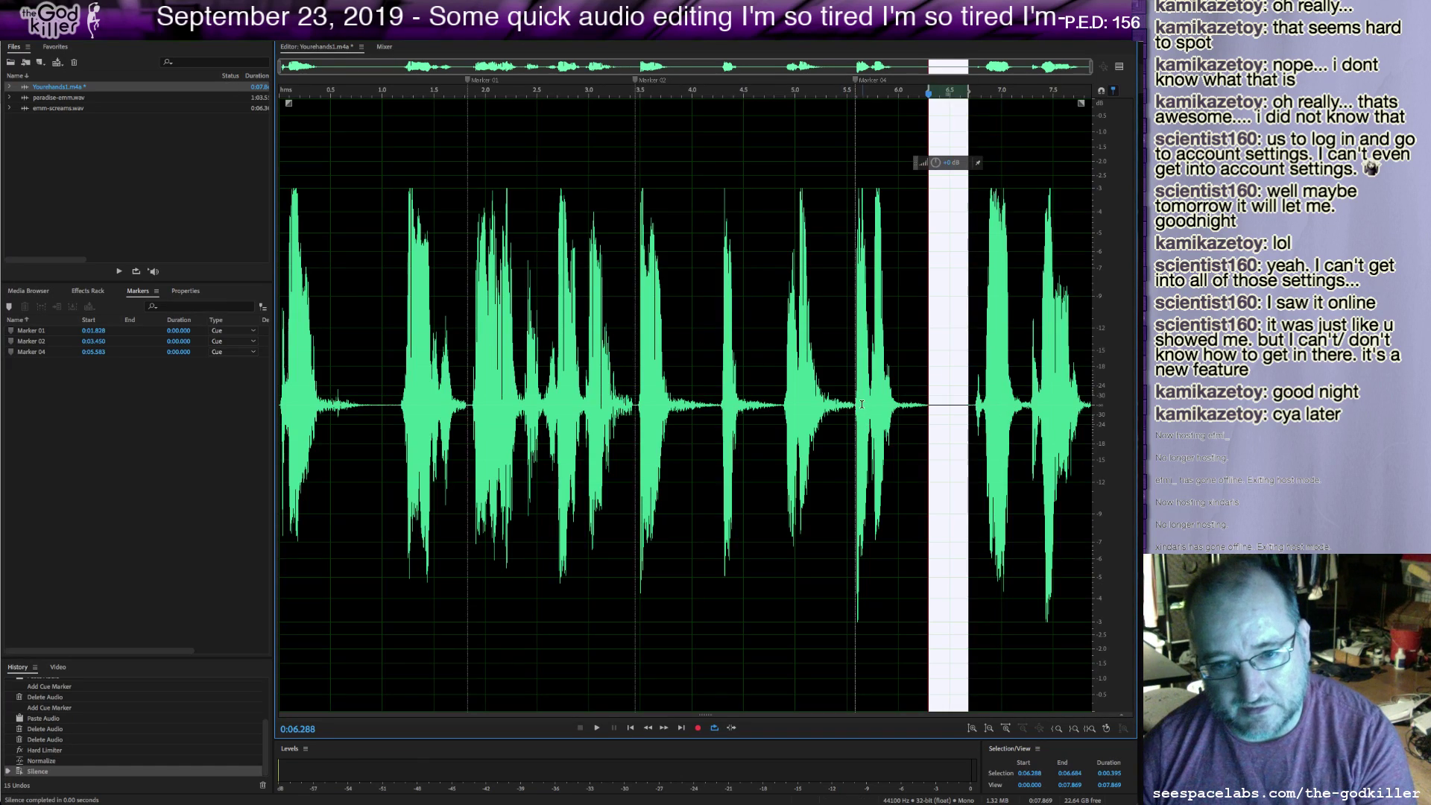
{"action": "left_click", "coordinate": [855, 405]}
{"action": "key", "text": "space"}
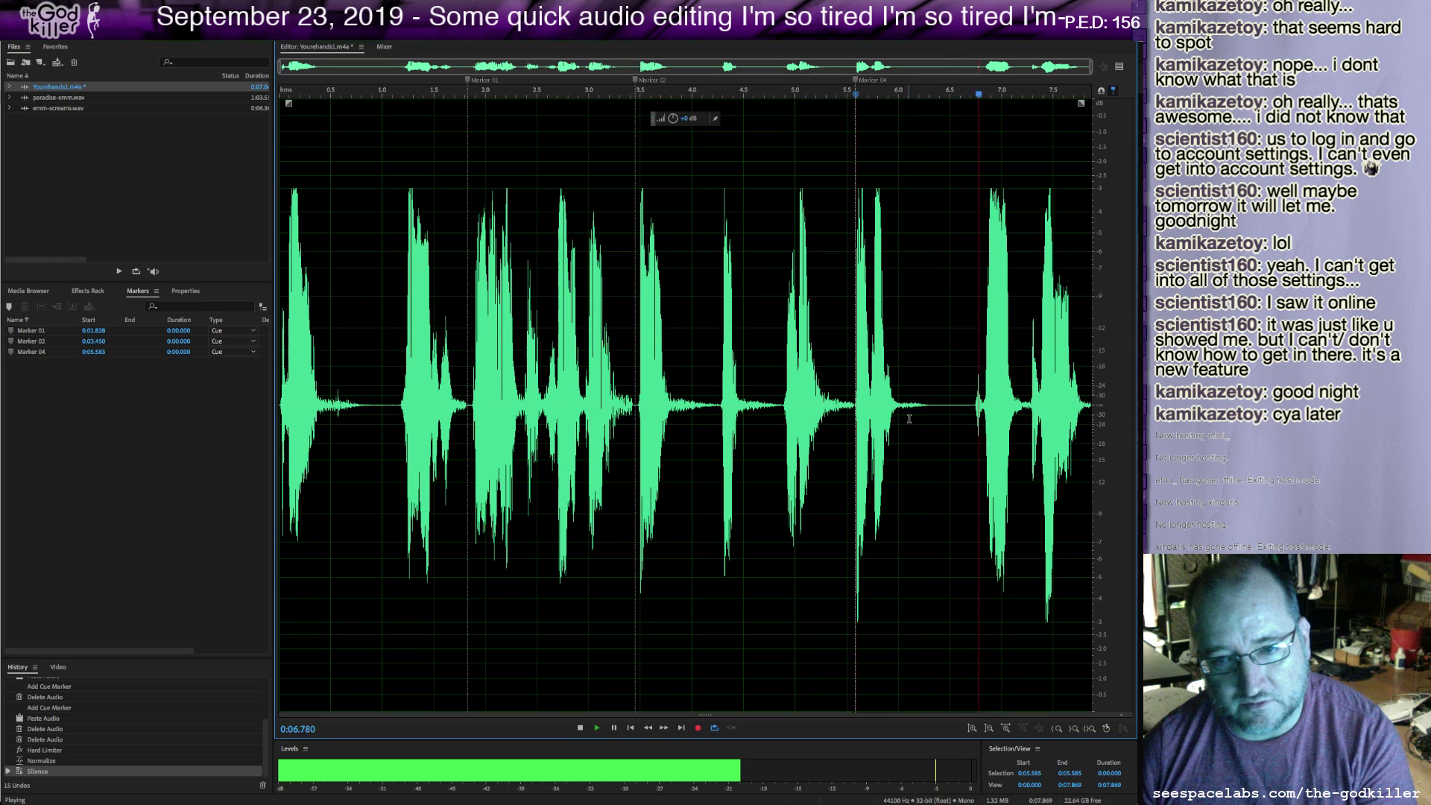
Fade out the tail from about 0:05.88 to 0:06.29 with the Fade Envelope effect.
{"action": "left_click_drag", "start_coordinate": [928, 406], "coordinate": [886, 404]}
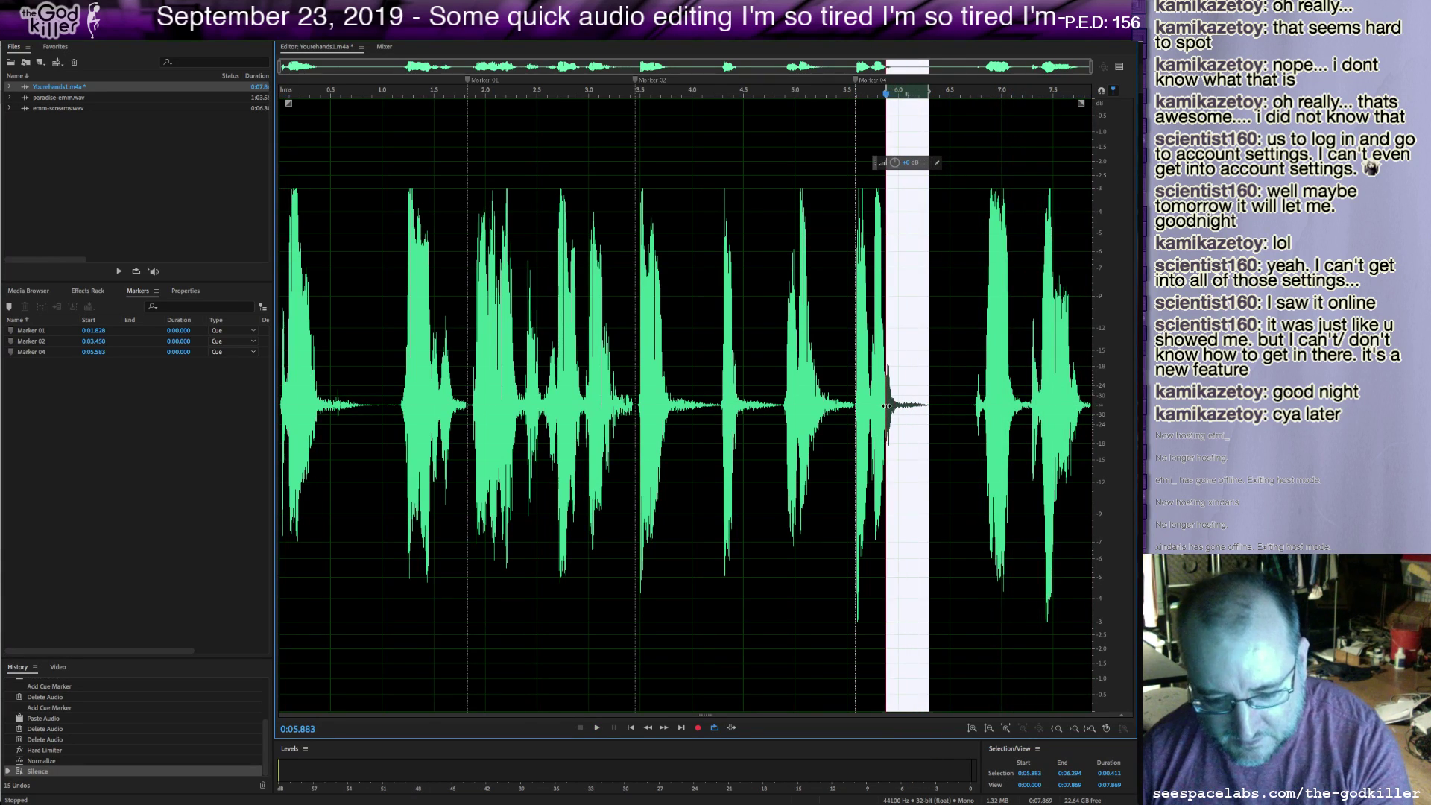
{"action": "key", "text": "ctrl+shift+f"}
{"action": "left_click", "coordinate": [634, 344]}
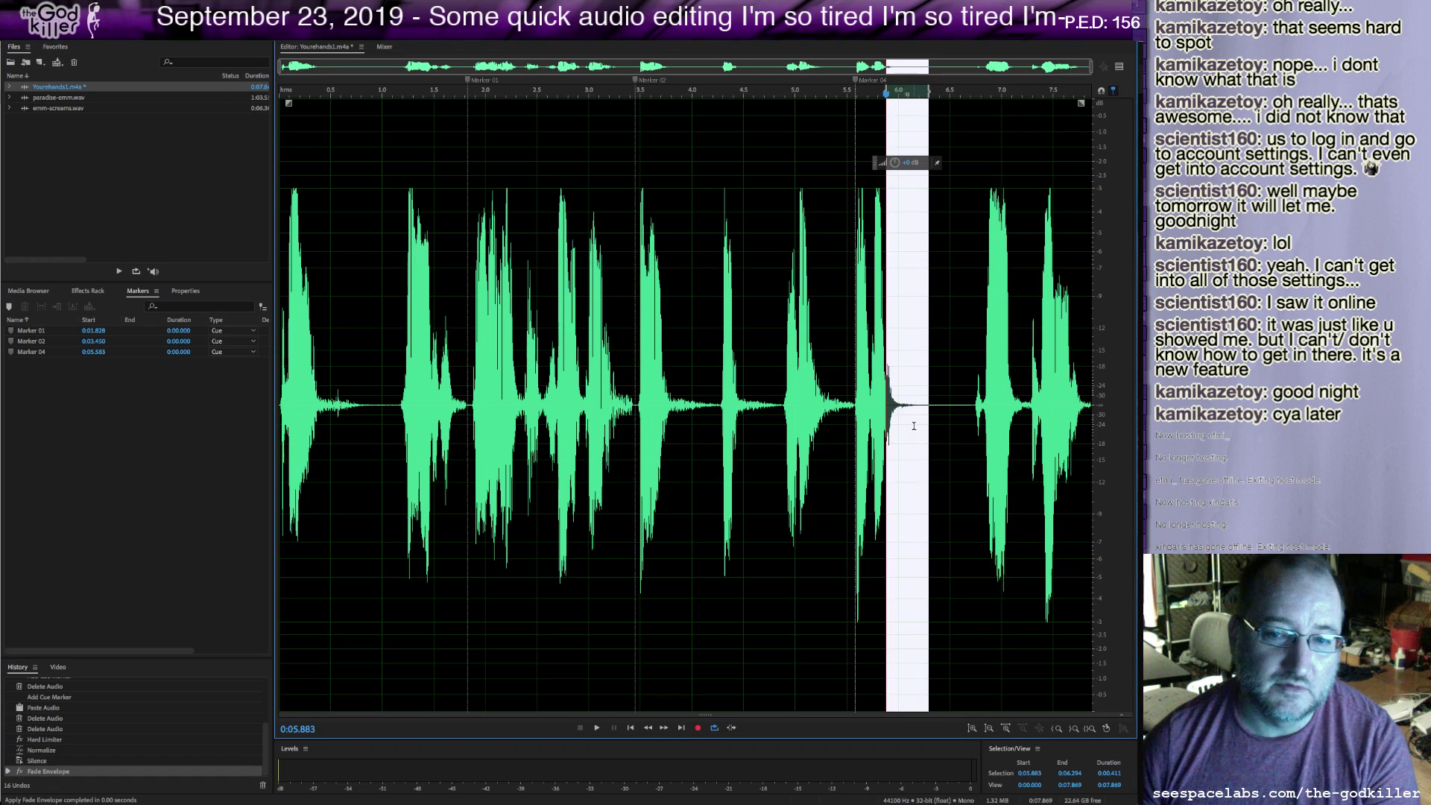
{"action": "left_click", "coordinate": [845, 397]}
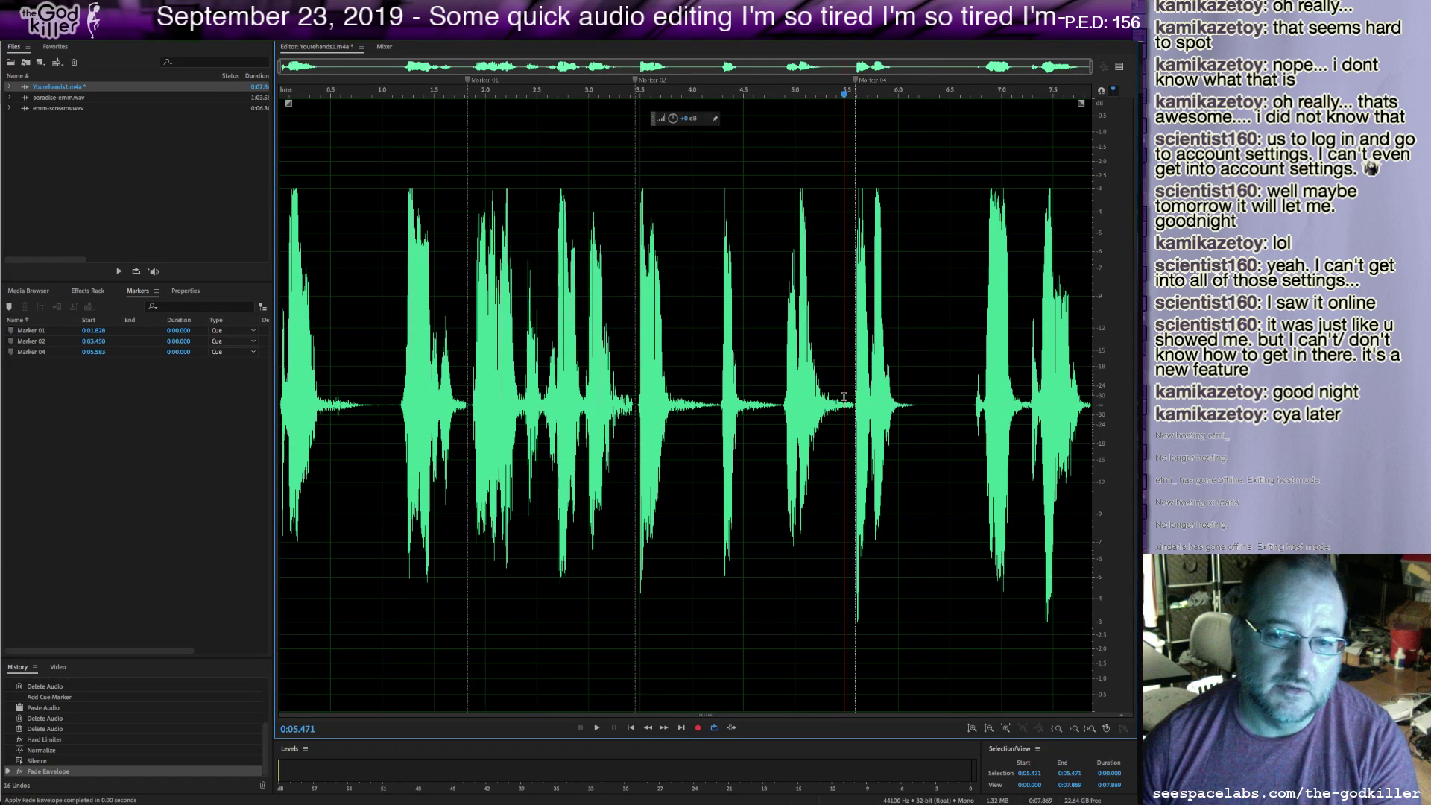
Listen to the edited Yourehands1.m4a from about 0:00.02.
{"action": "left_click", "coordinate": [281, 393]}
{"action": "left_click", "coordinate": [289, 406]}
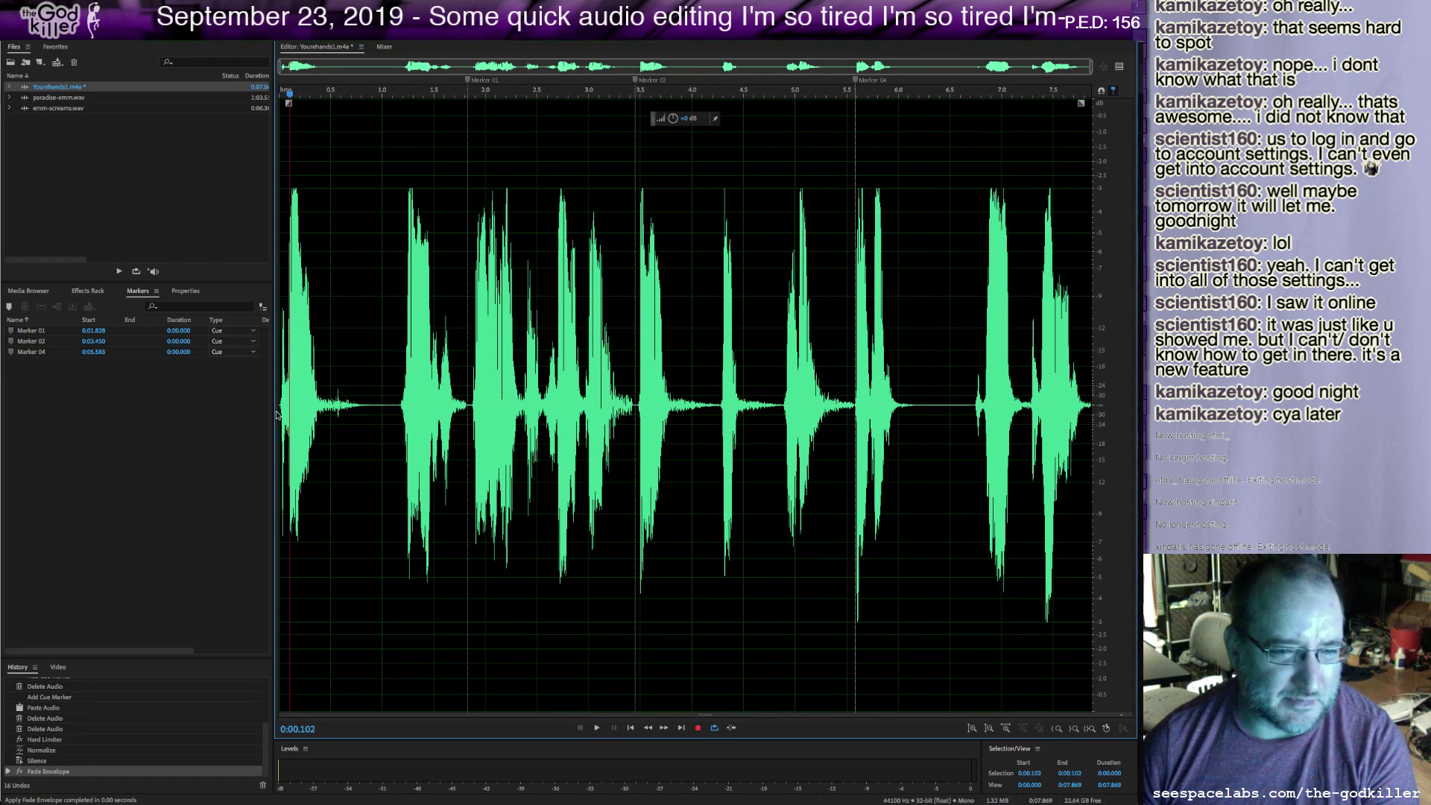
{"action": "left_click", "coordinate": [280, 415]}
{"action": "key", "text": "space"}
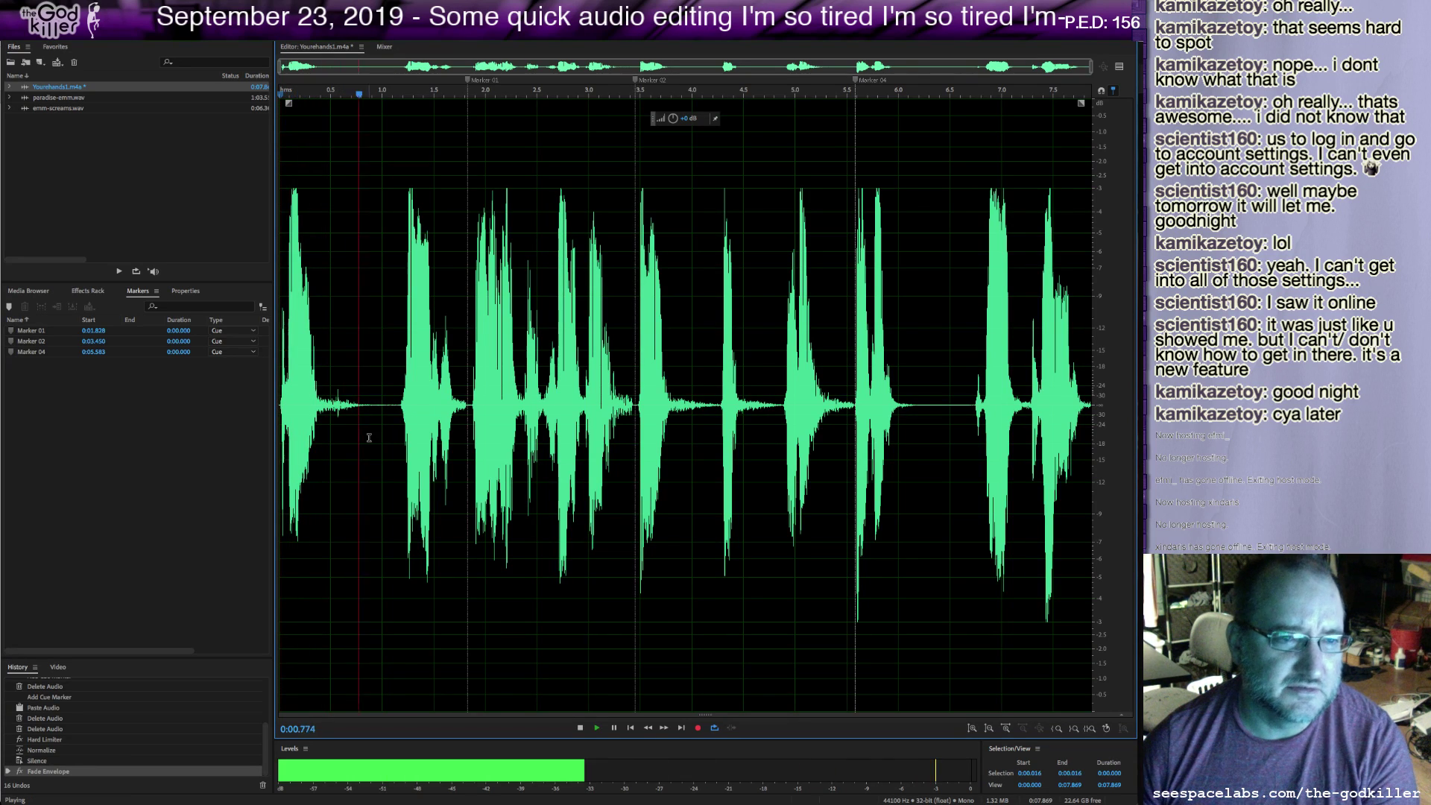
Open paradise-emm.wav and listen to it from about 0:09.3 and from 0:06.4 for comparison.
{"action": "double_click", "coordinate": [64, 103]}
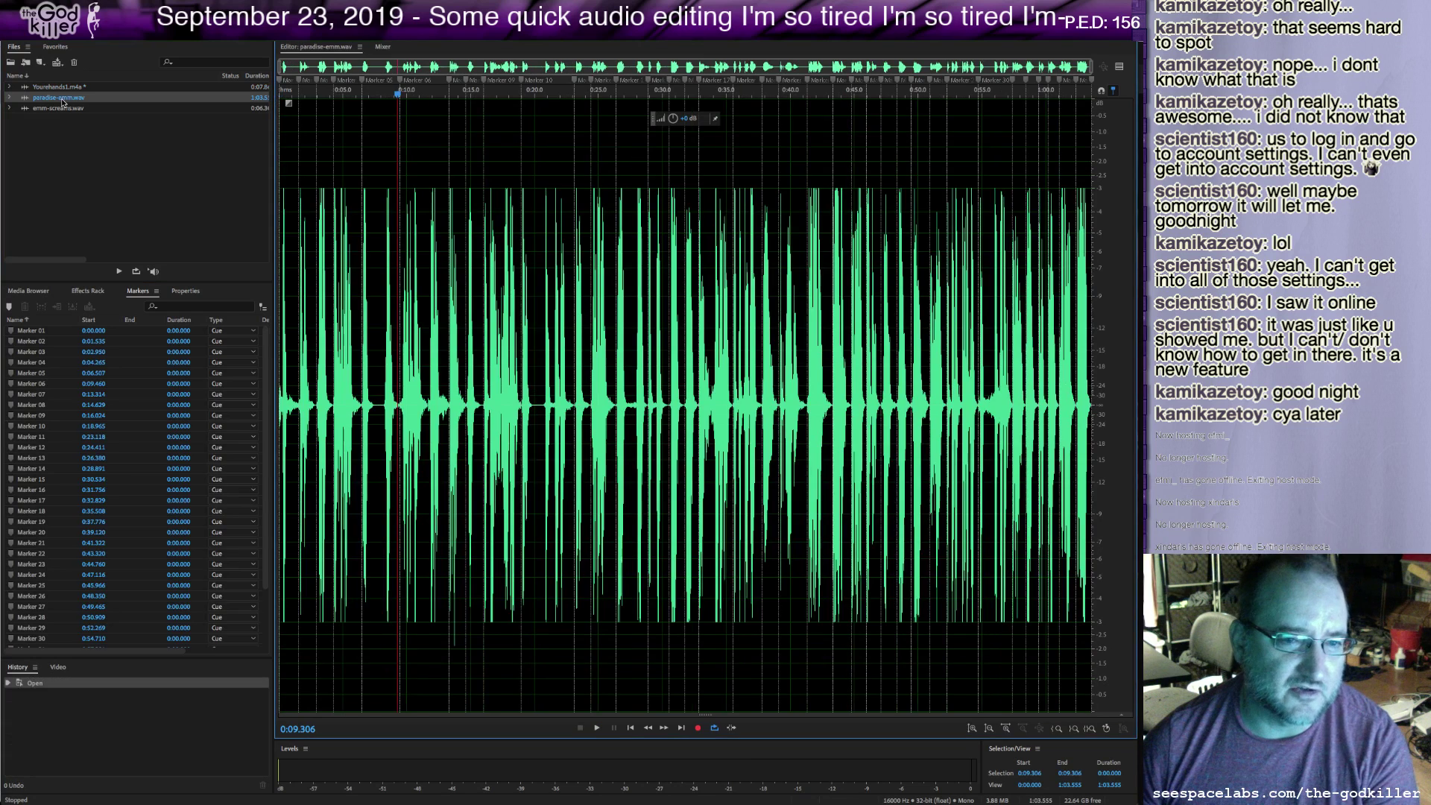
{"action": "key", "text": "space"}
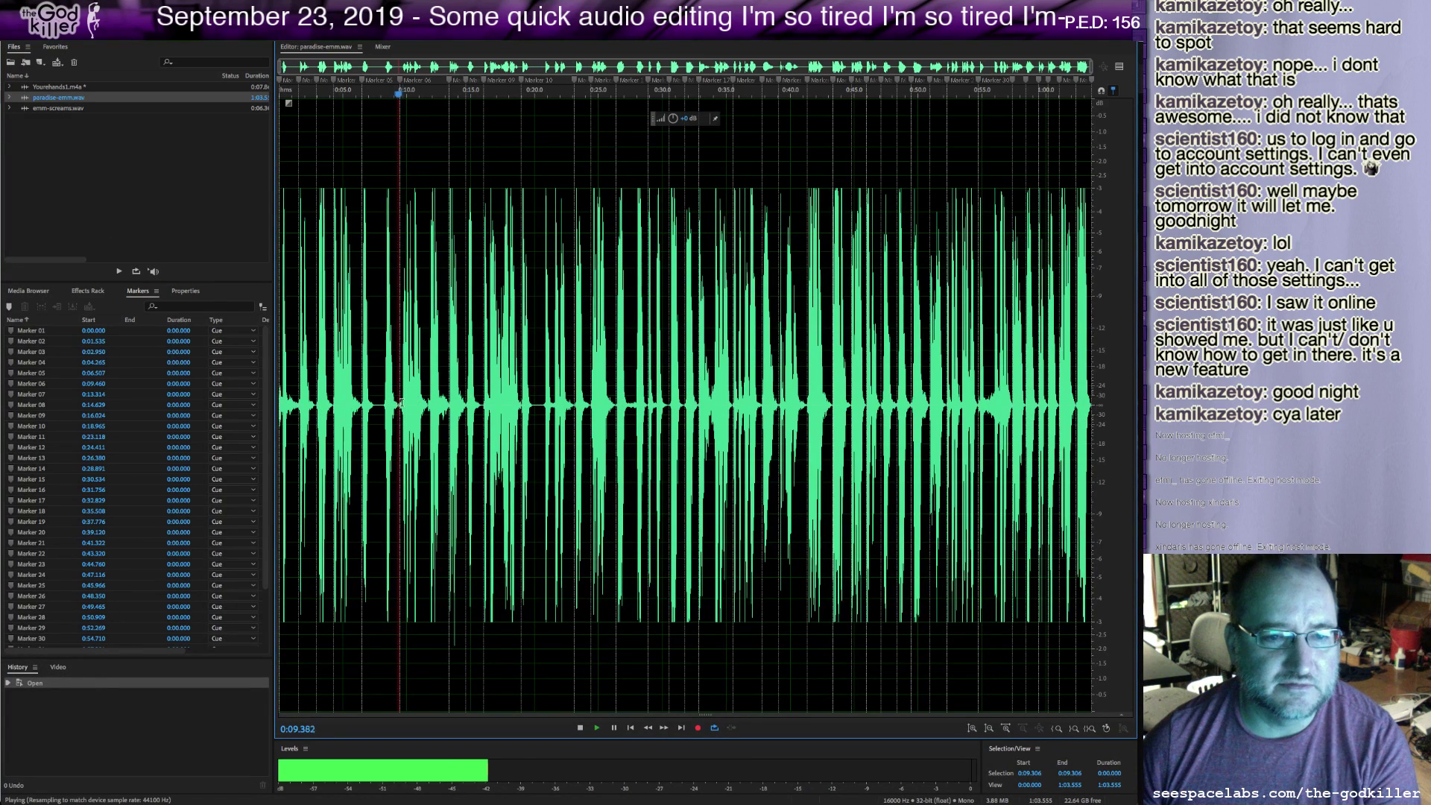
{"action": "key", "text": "space"}
{"action": "left_click", "coordinate": [360, 405]}
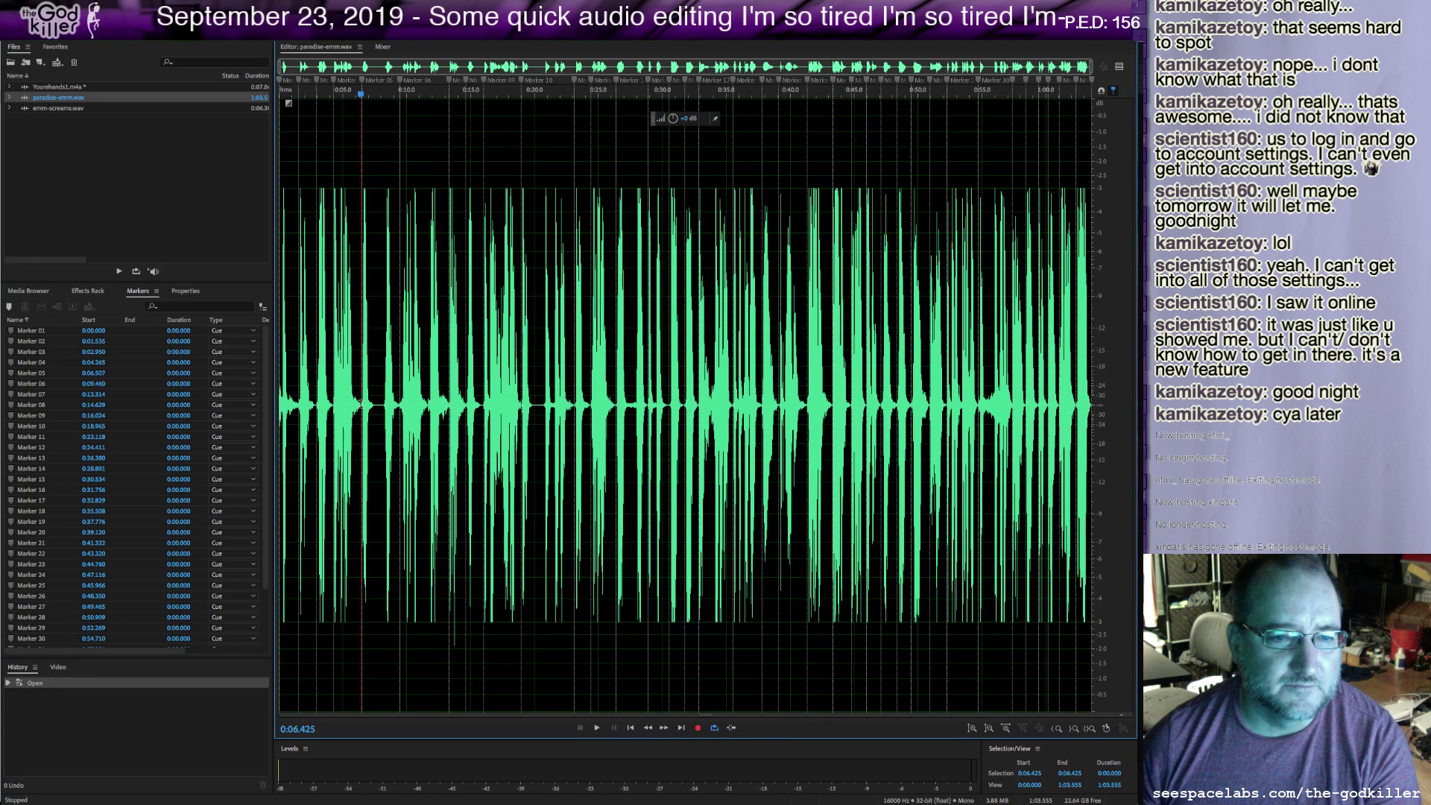
{"action": "key", "text": "space"}
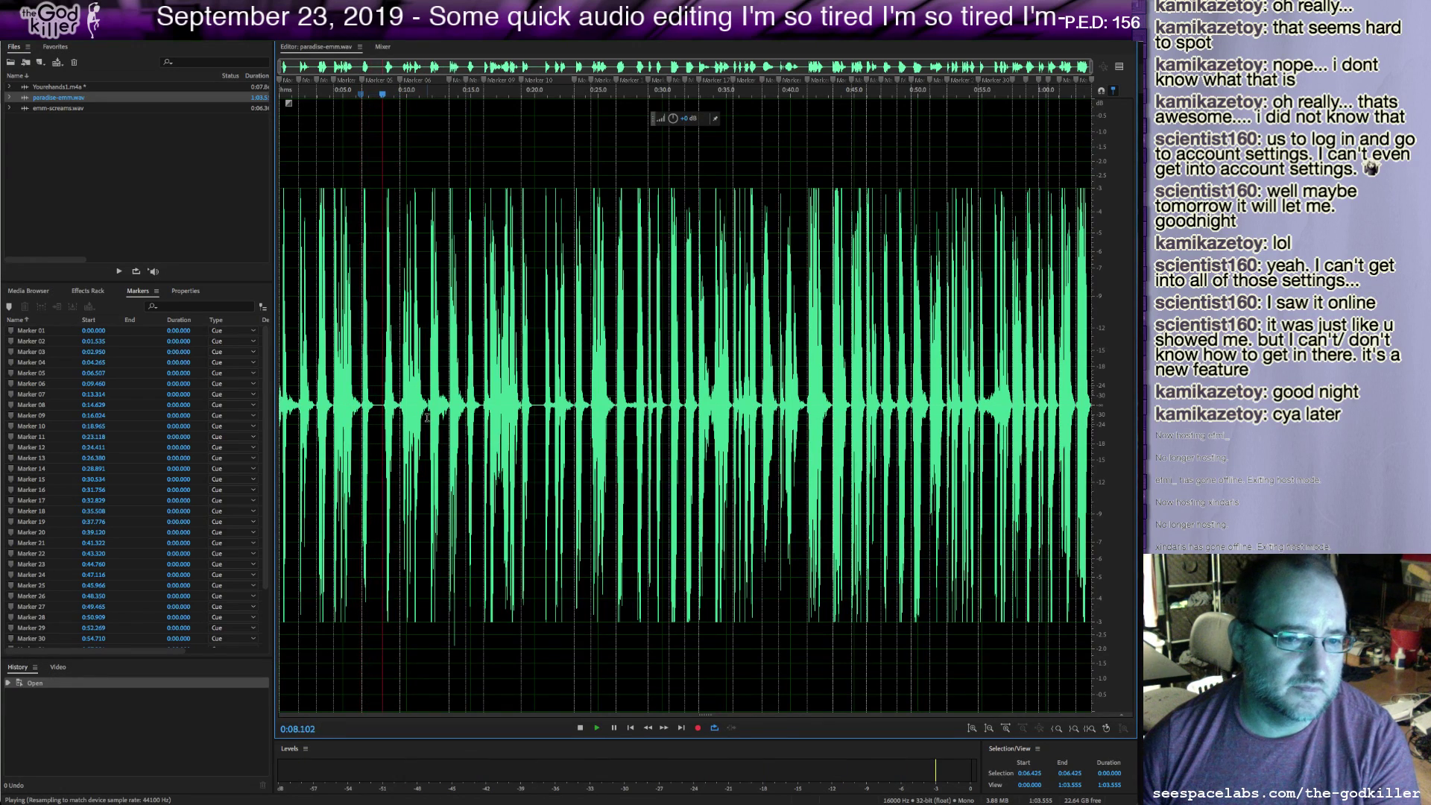
{"action": "key", "text": "space"}
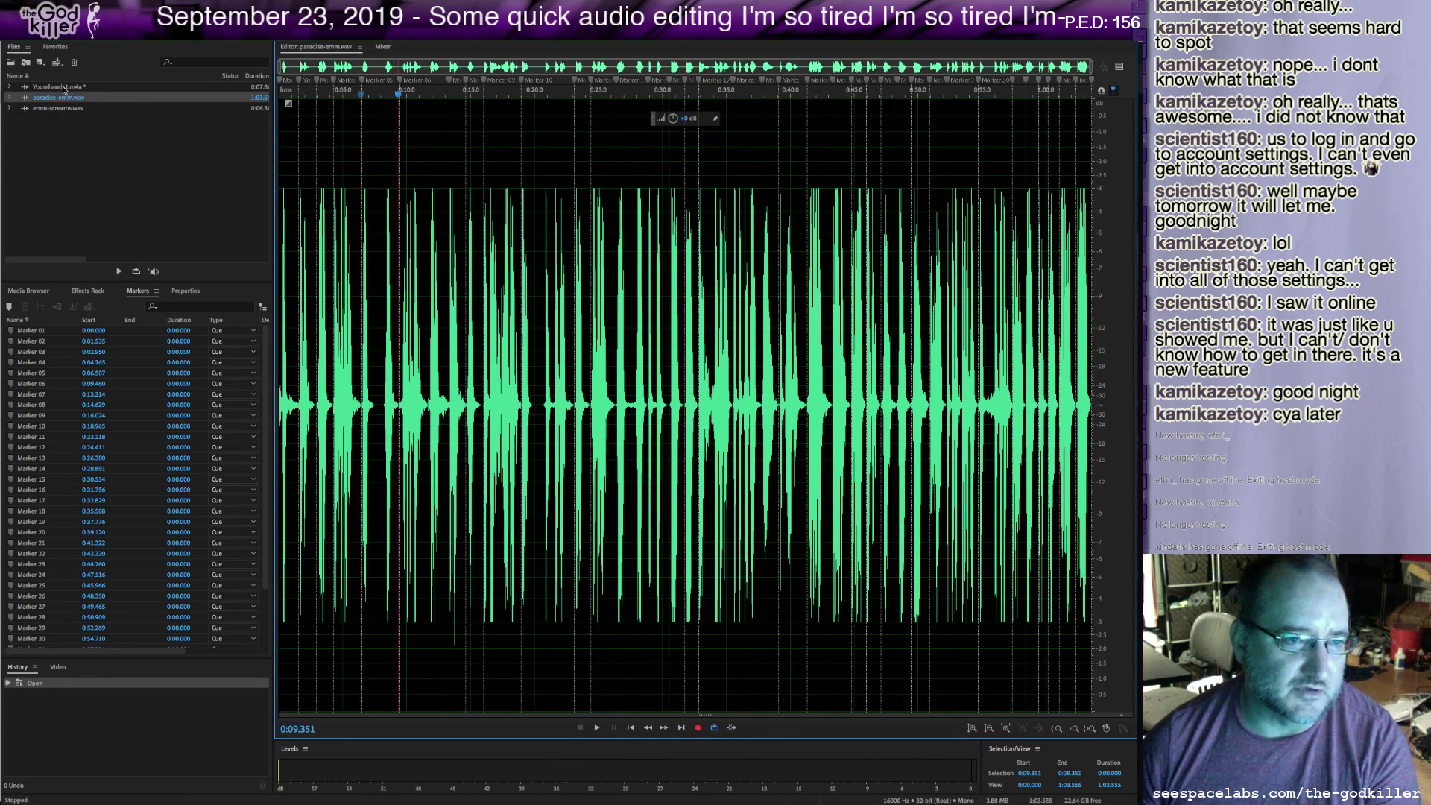
Return to Yourehands1.m4a and play its first take from the beginning.
{"action": "left_click", "coordinate": [64, 87]}
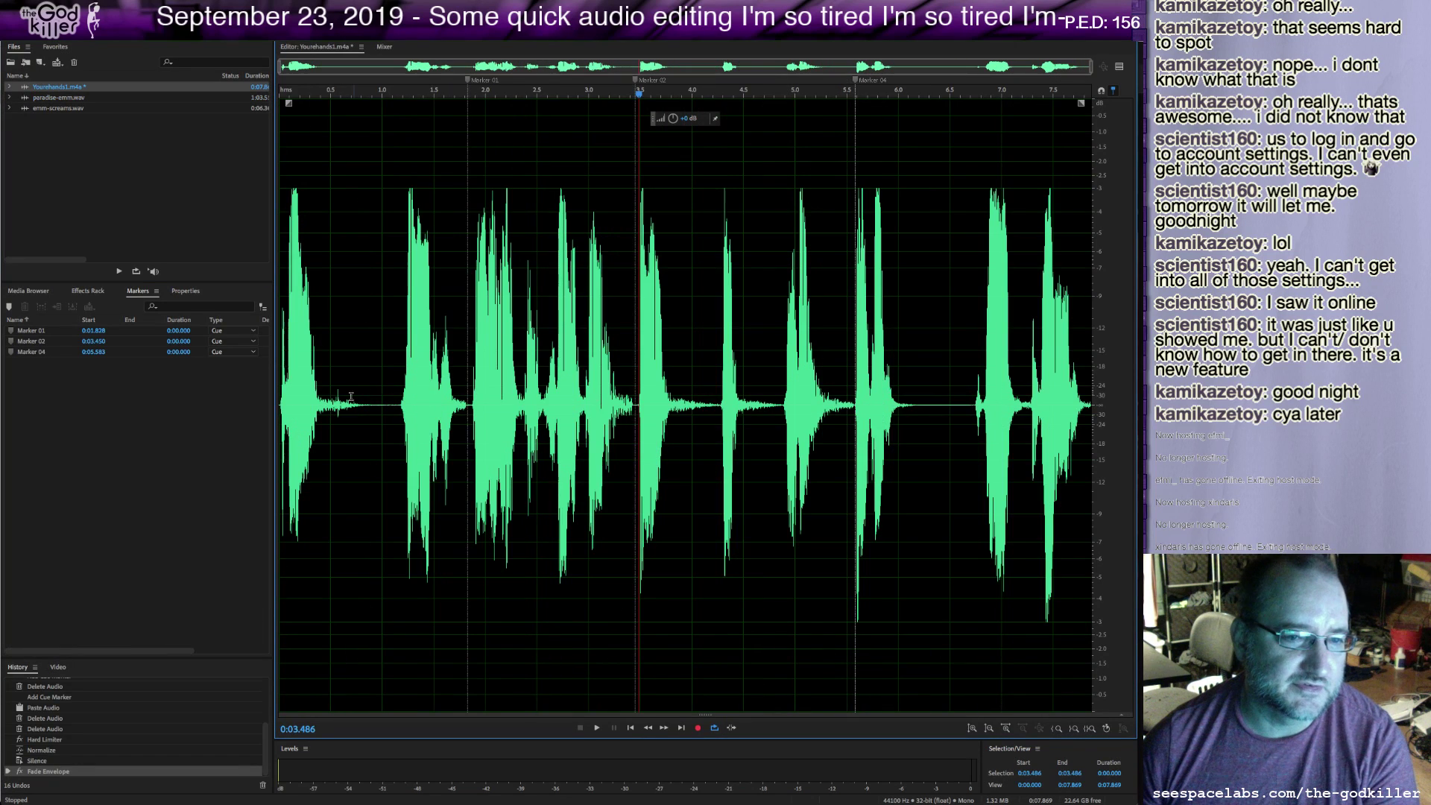
{"action": "left_click", "coordinate": [632, 729]}
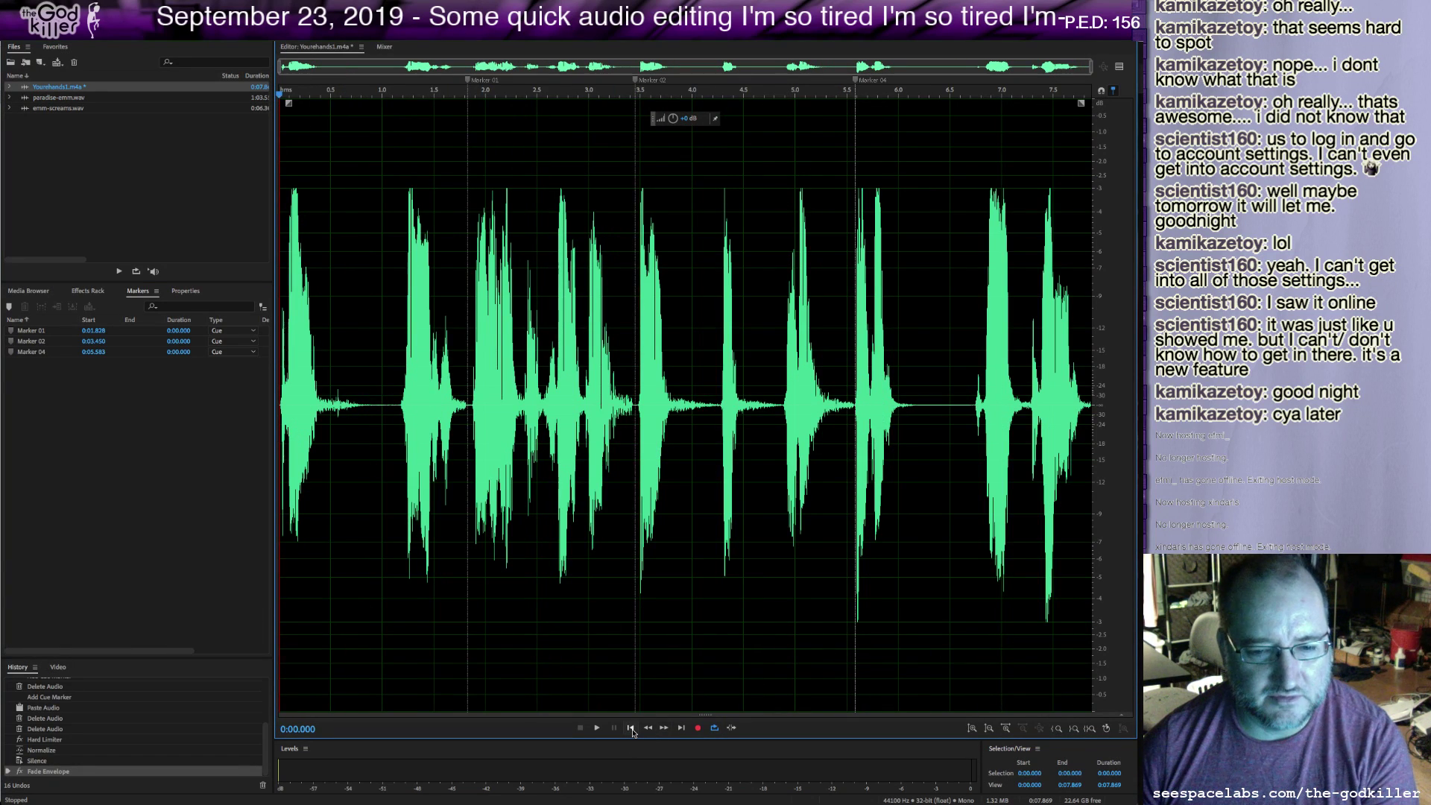
{"action": "key", "text": "space"}
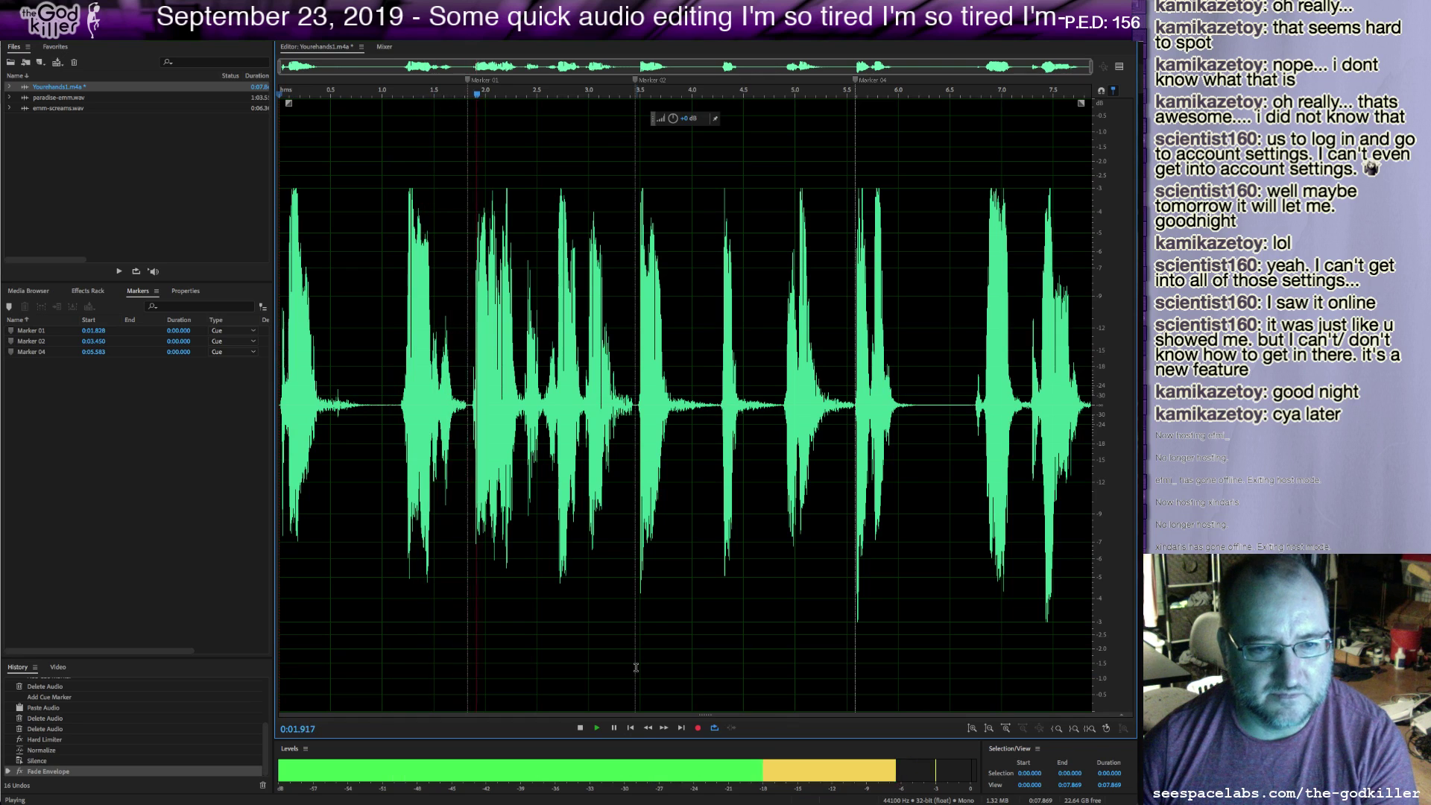
{"action": "key", "text": "space"}
Replay Yourehands1.m4a from about 0:01.19 and once more from the beginning.
{"action": "left_click", "coordinate": [396, 391]}
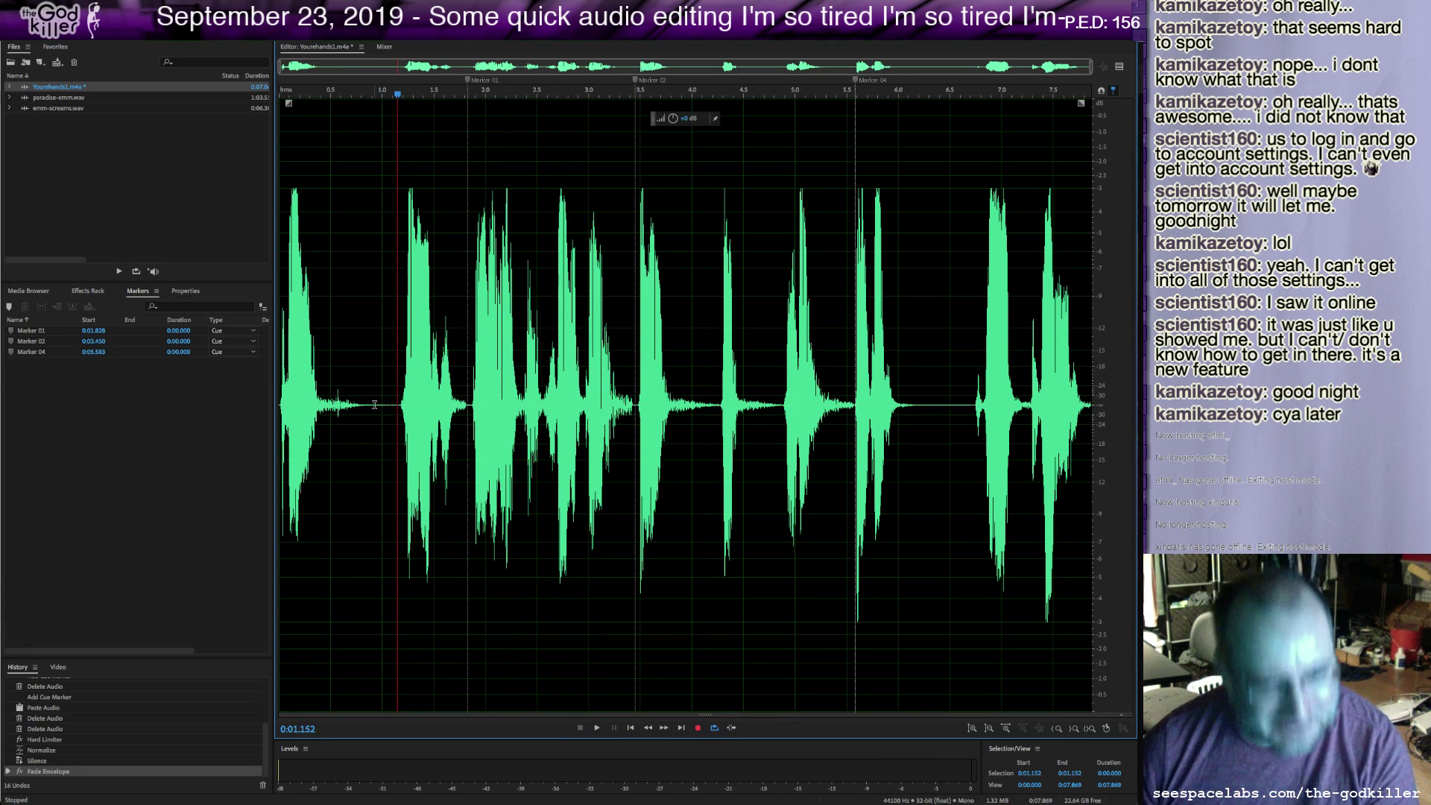
{"action": "left_click", "coordinate": [308, 403]}
{"action": "left_click", "coordinate": [402, 406]}
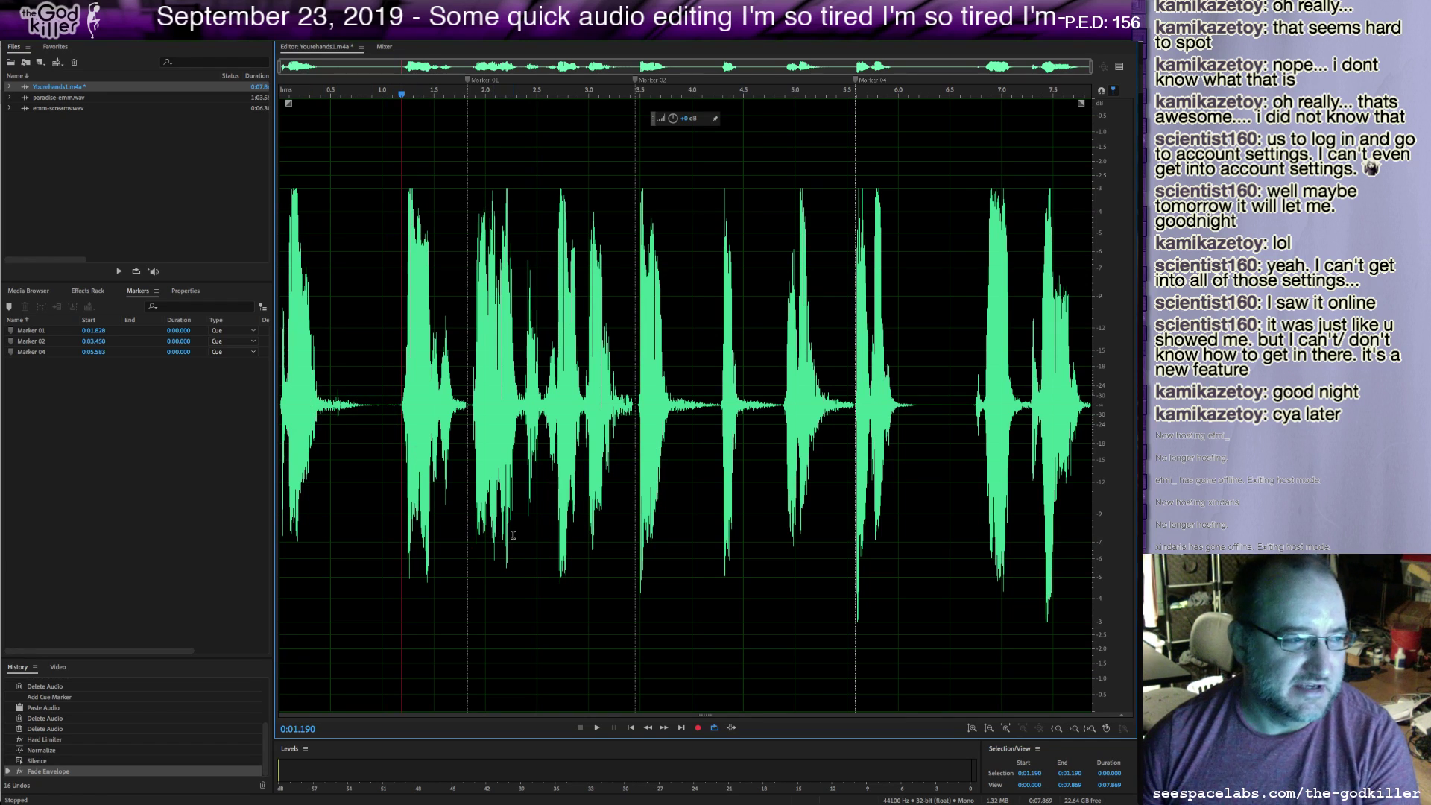
{"action": "key", "text": "space"}
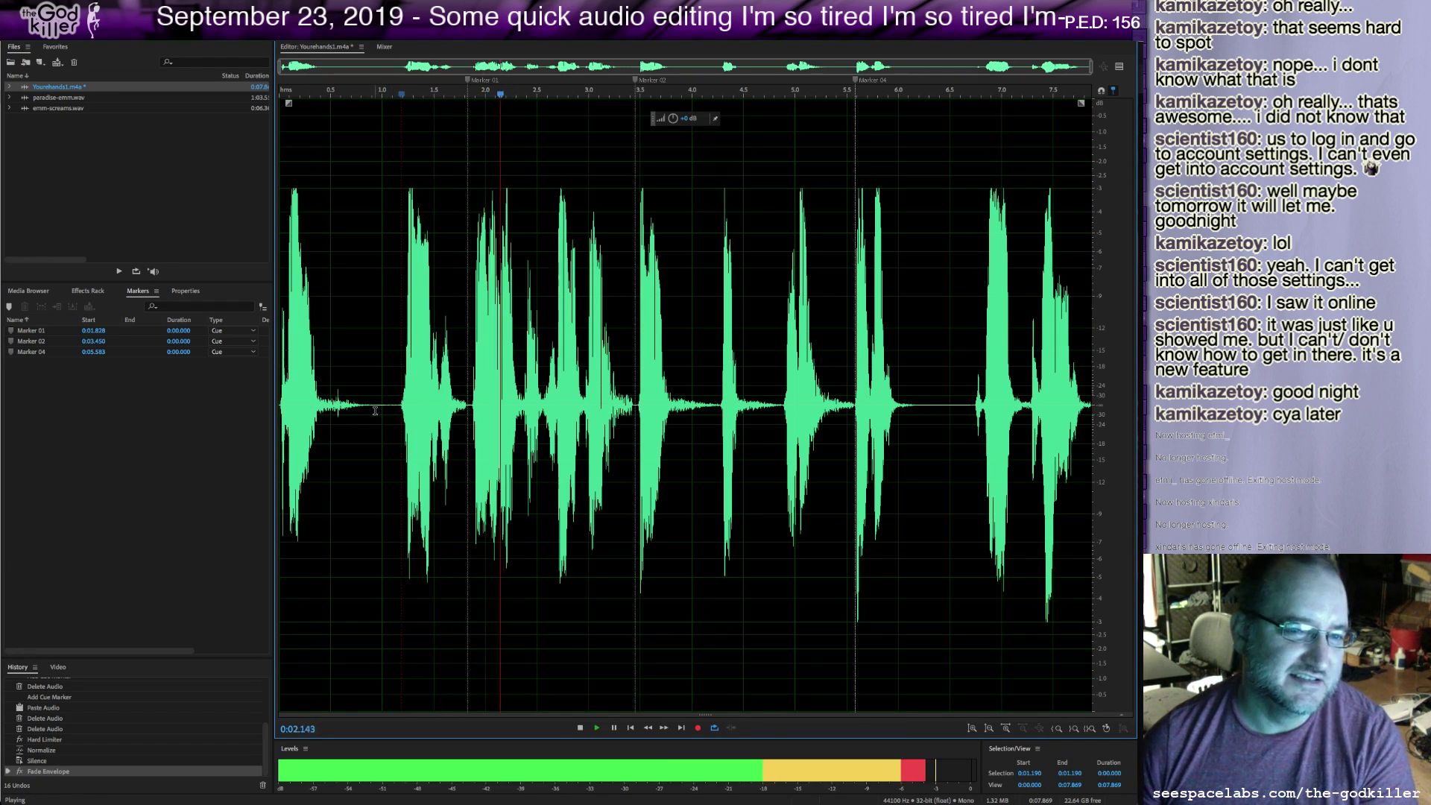
{"action": "left_click", "coordinate": [318, 596]}
{"action": "key", "text": "space"}
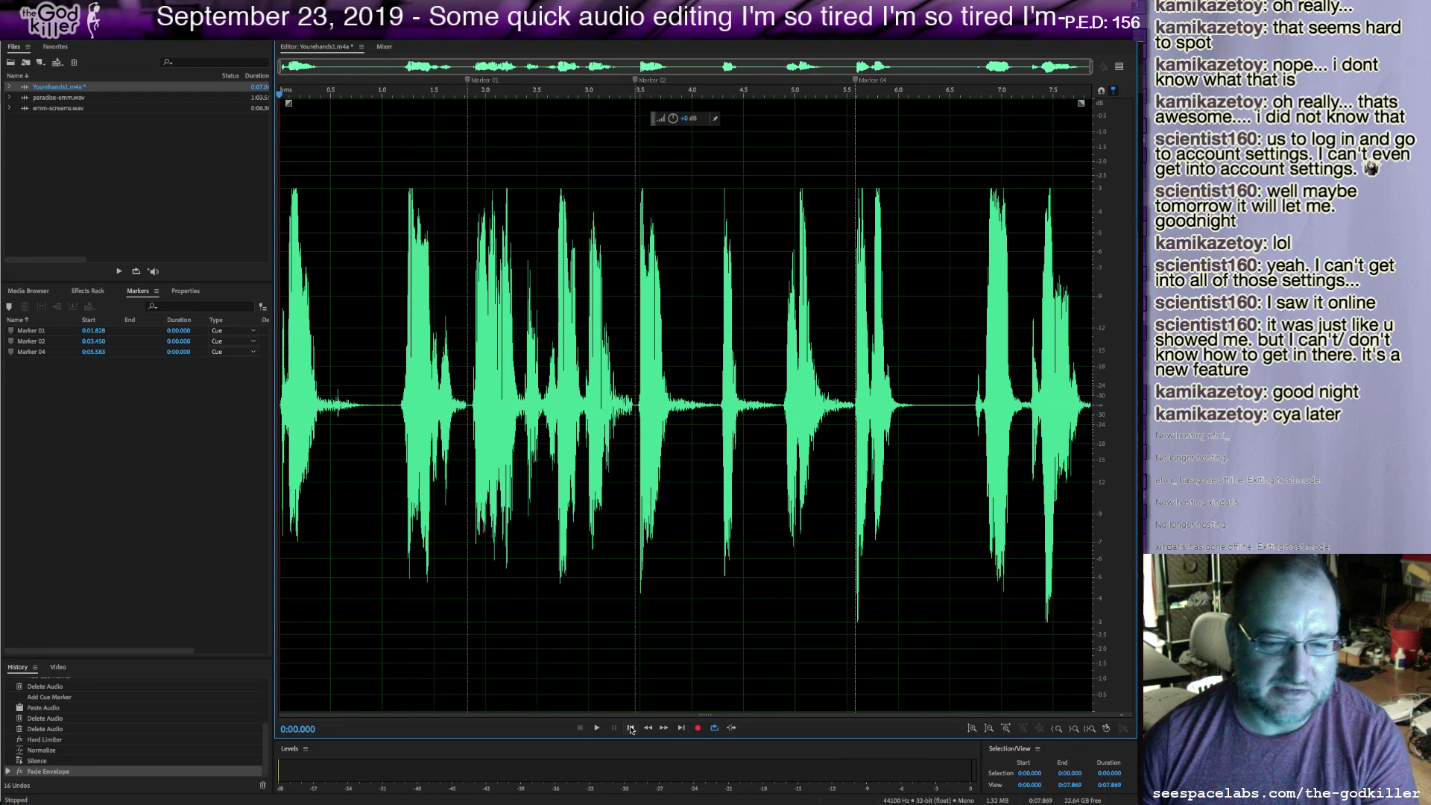
{"action": "key", "text": "space"}
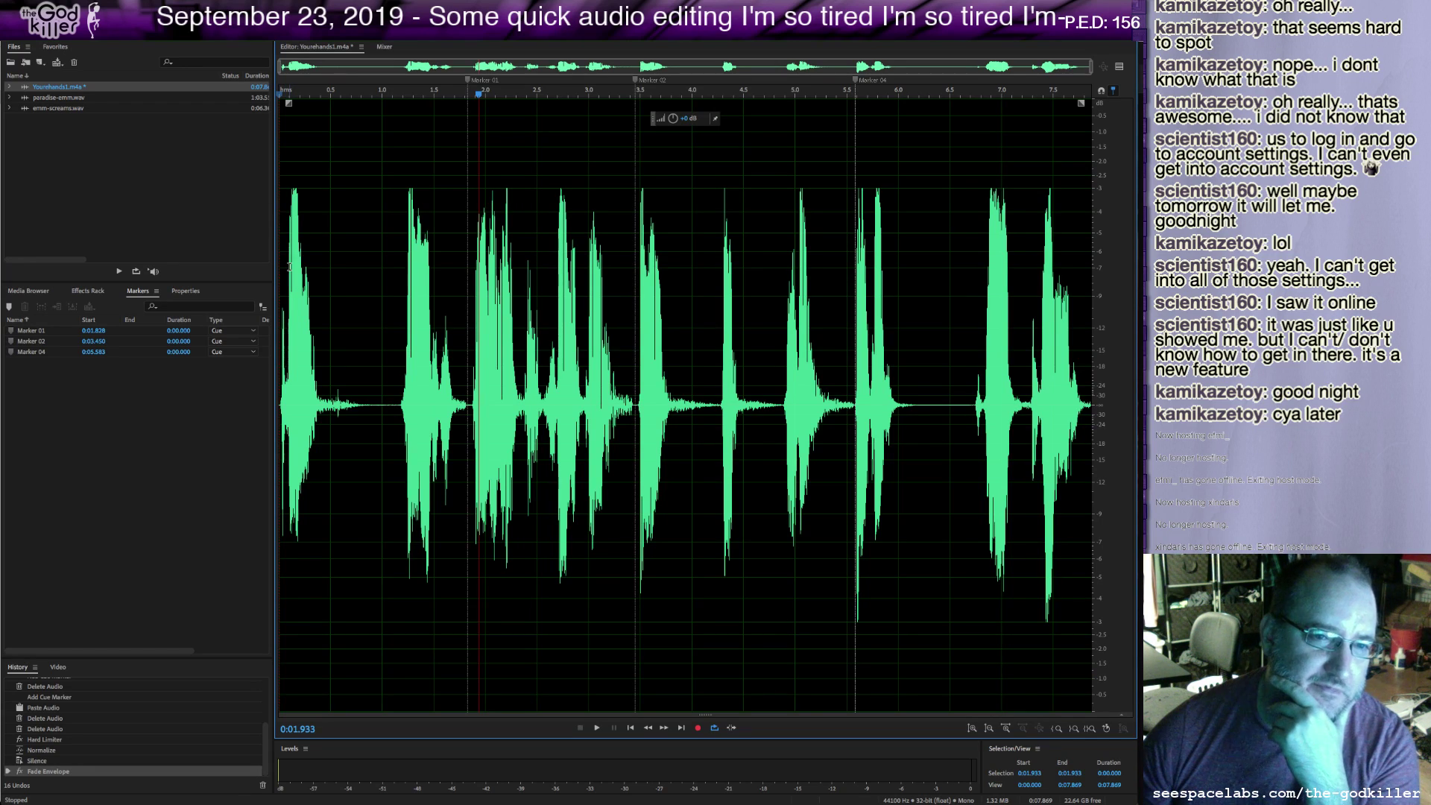
Compare with paradise-emm.wav by playing close-up sections from about 0:09.6 and from about 0:06.5.
{"action": "double_click", "coordinate": [60, 98]}
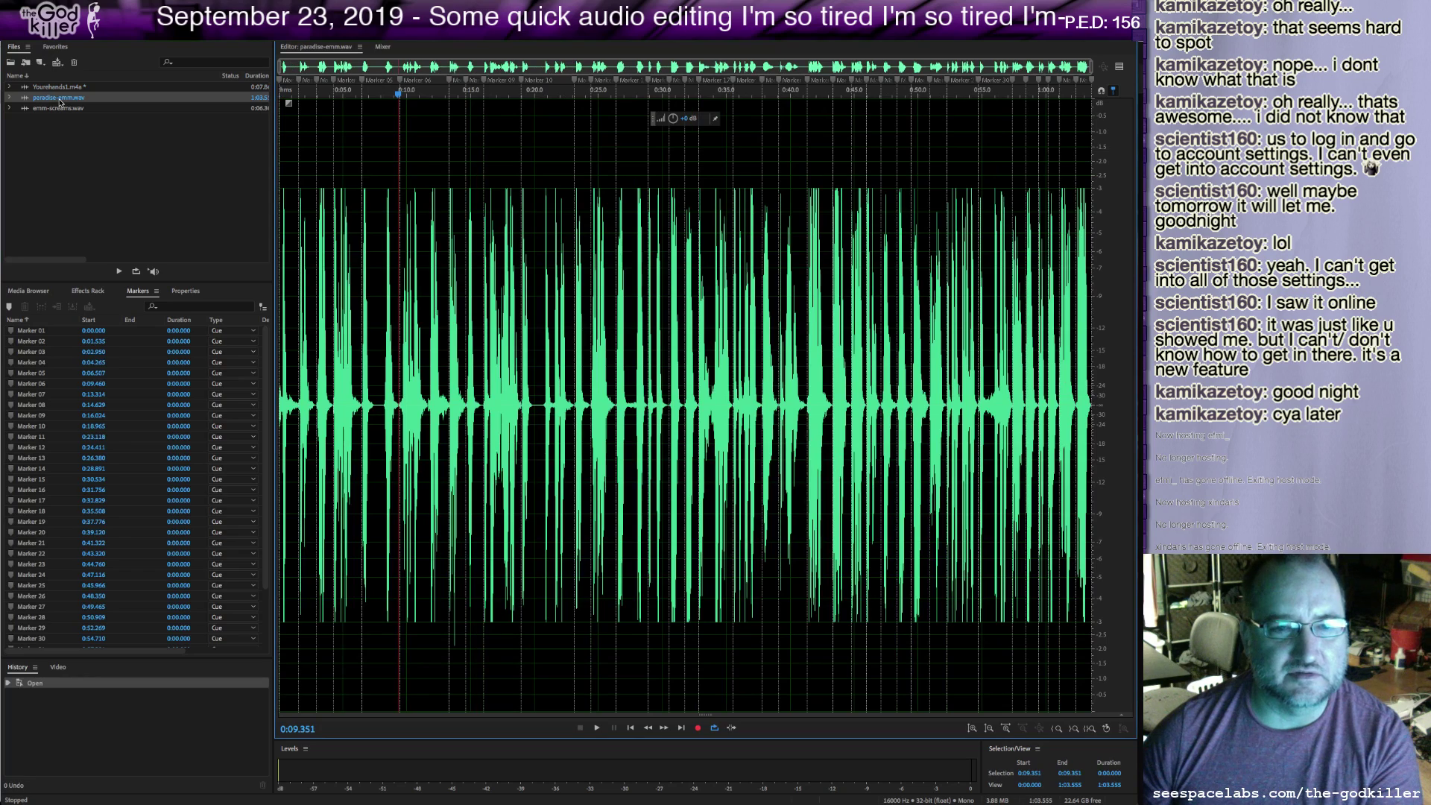
{"action": "scroll", "coordinate": [426, 393], "scroll_direction": "up", "scroll_amount": 5}
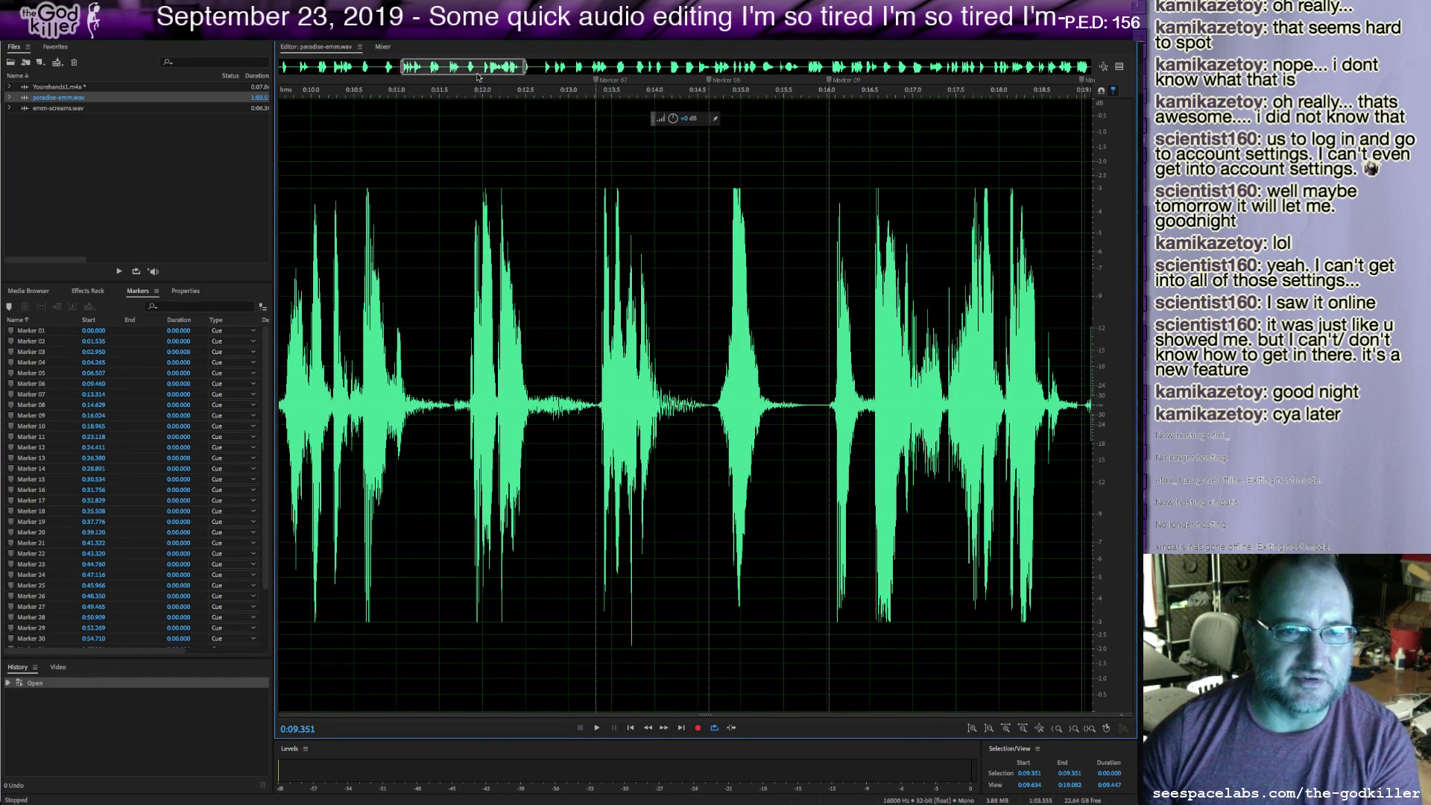
{"action": "left_click_drag", "start_coordinate": [477, 69], "coordinate": [460, 69]}
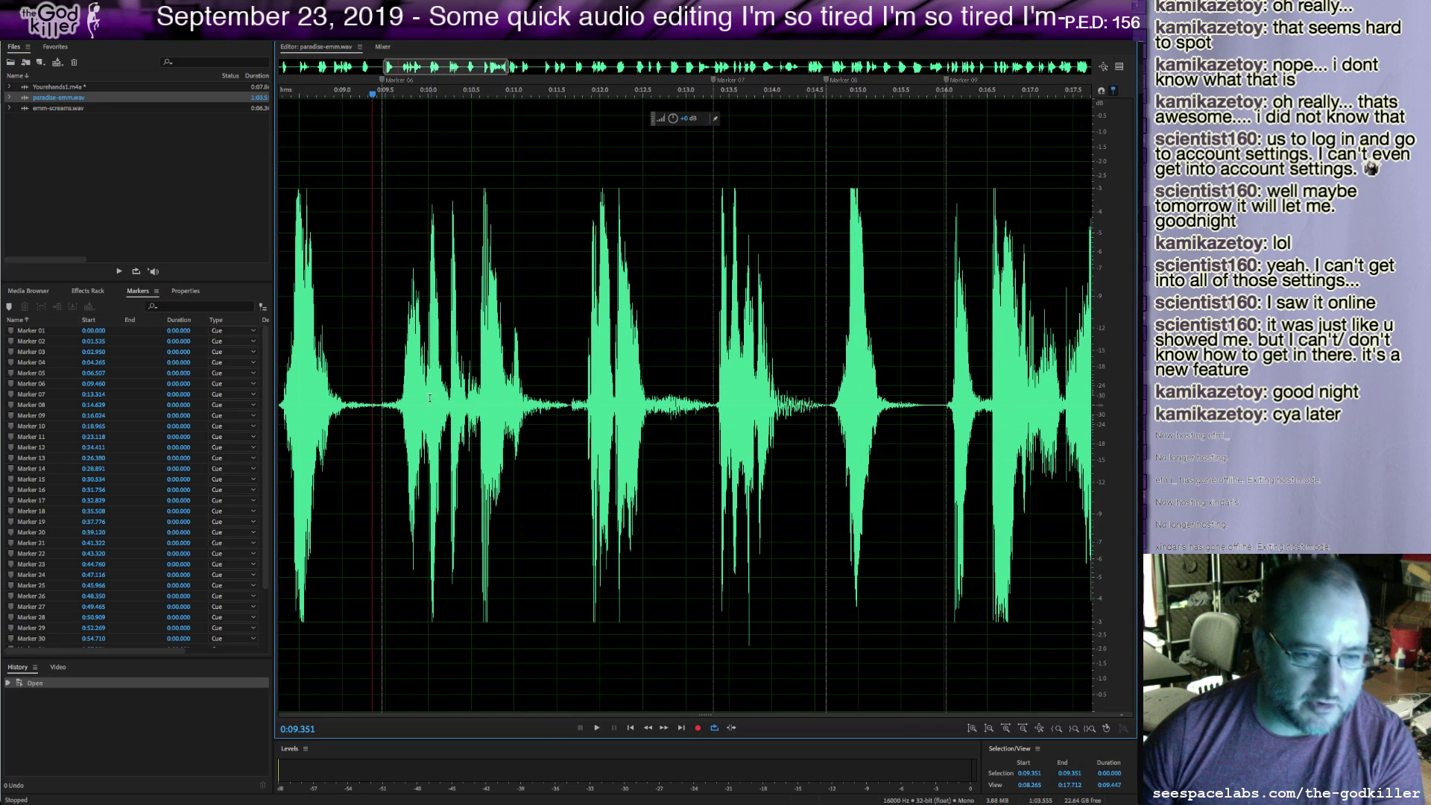
{"action": "key", "text": "space"}
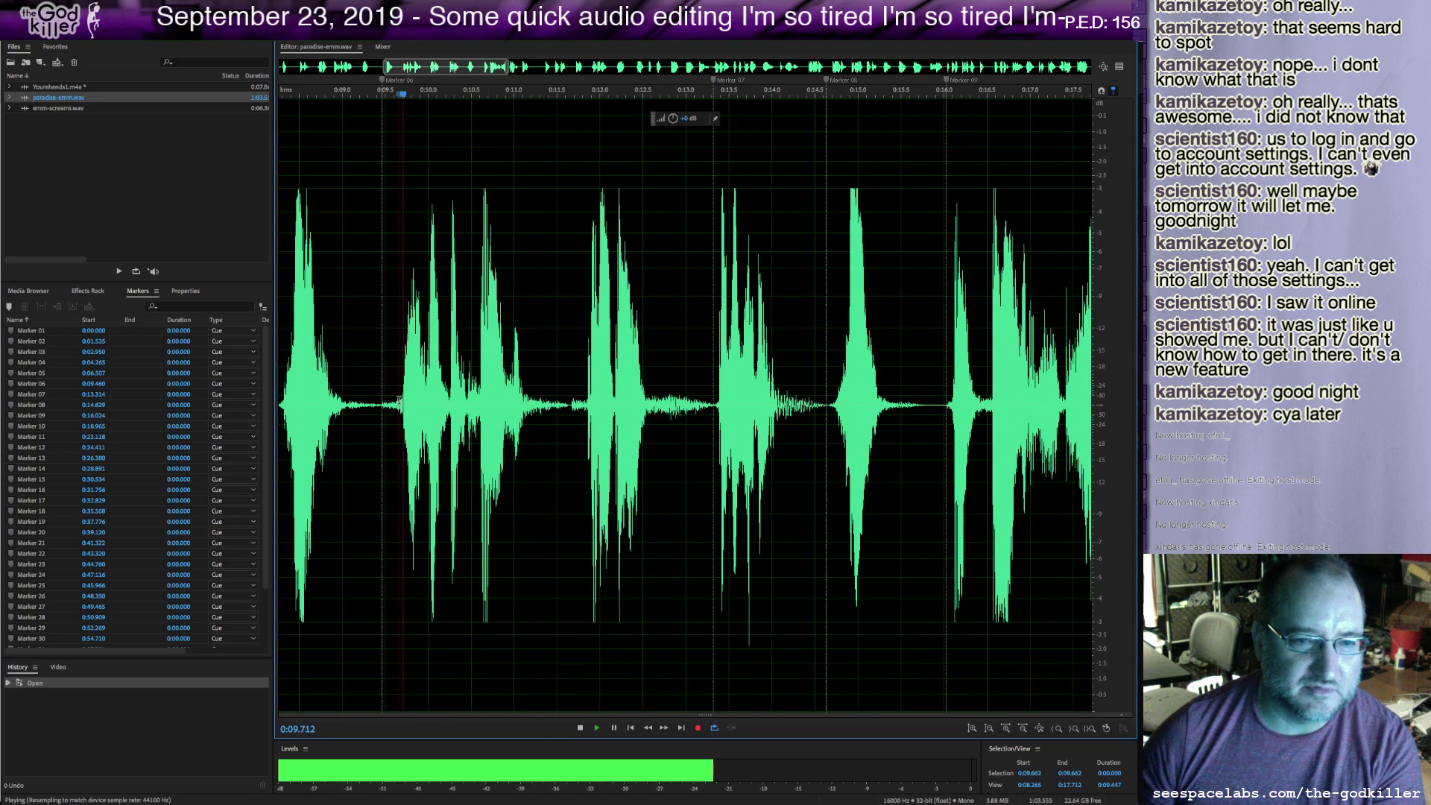
{"action": "key", "text": "space"}
{"action": "left_click_drag", "start_coordinate": [409, 63], "coordinate": [362, 62]}
{"action": "left_click", "coordinate": [444, 404]}
{"action": "key", "text": "space"}
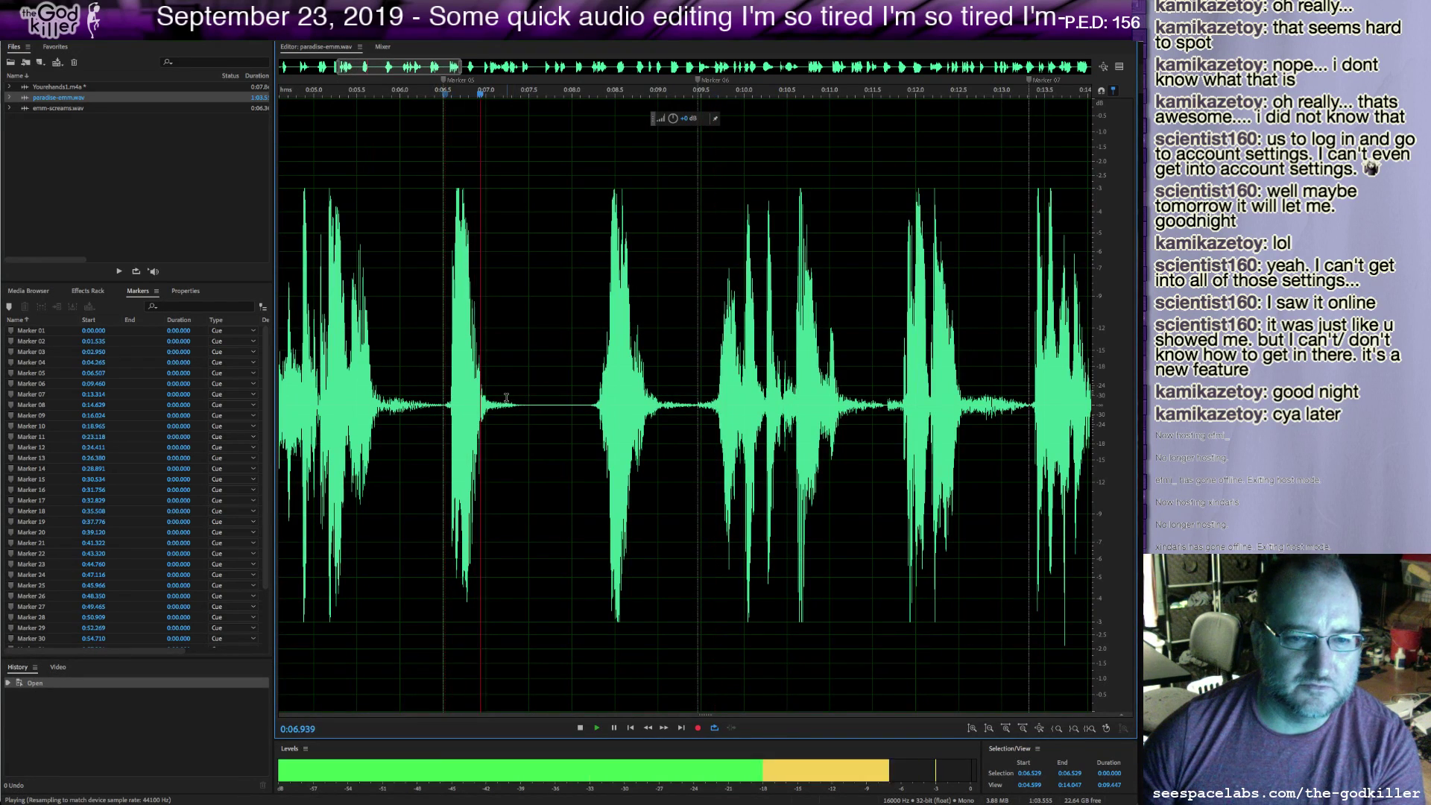
Stop paradise-emm.wav, return to Yourehands1.m4a and replay its opening takes twice from the beginning.
{"action": "key", "text": "space"}
{"action": "double_click", "coordinate": [74, 89]}
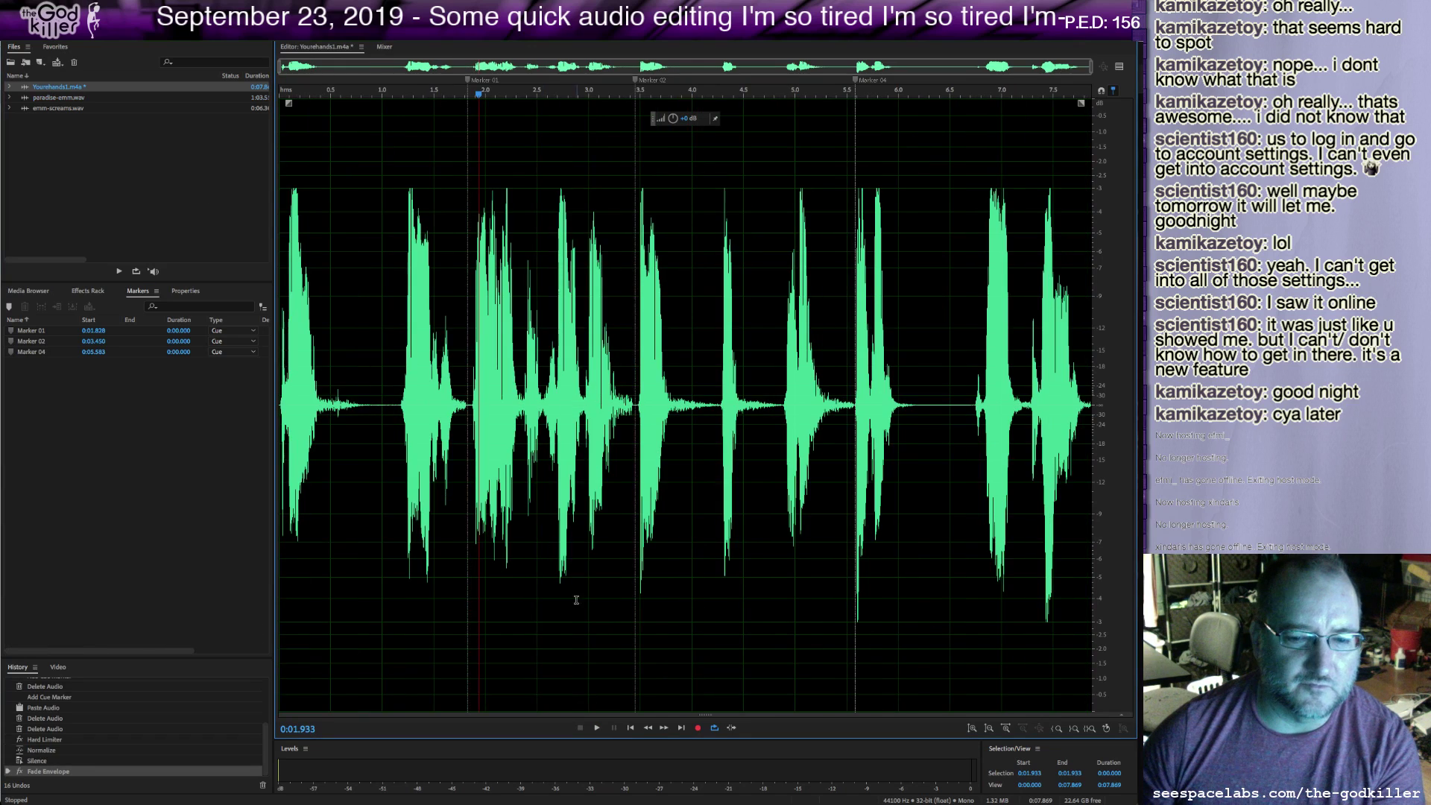
{"action": "left_click", "coordinate": [631, 727]}
{"action": "key", "text": "space"}
{"action": "key", "text": "space"}
{"action": "left_click", "coordinate": [630, 727]}
{"action": "key", "text": "space"}
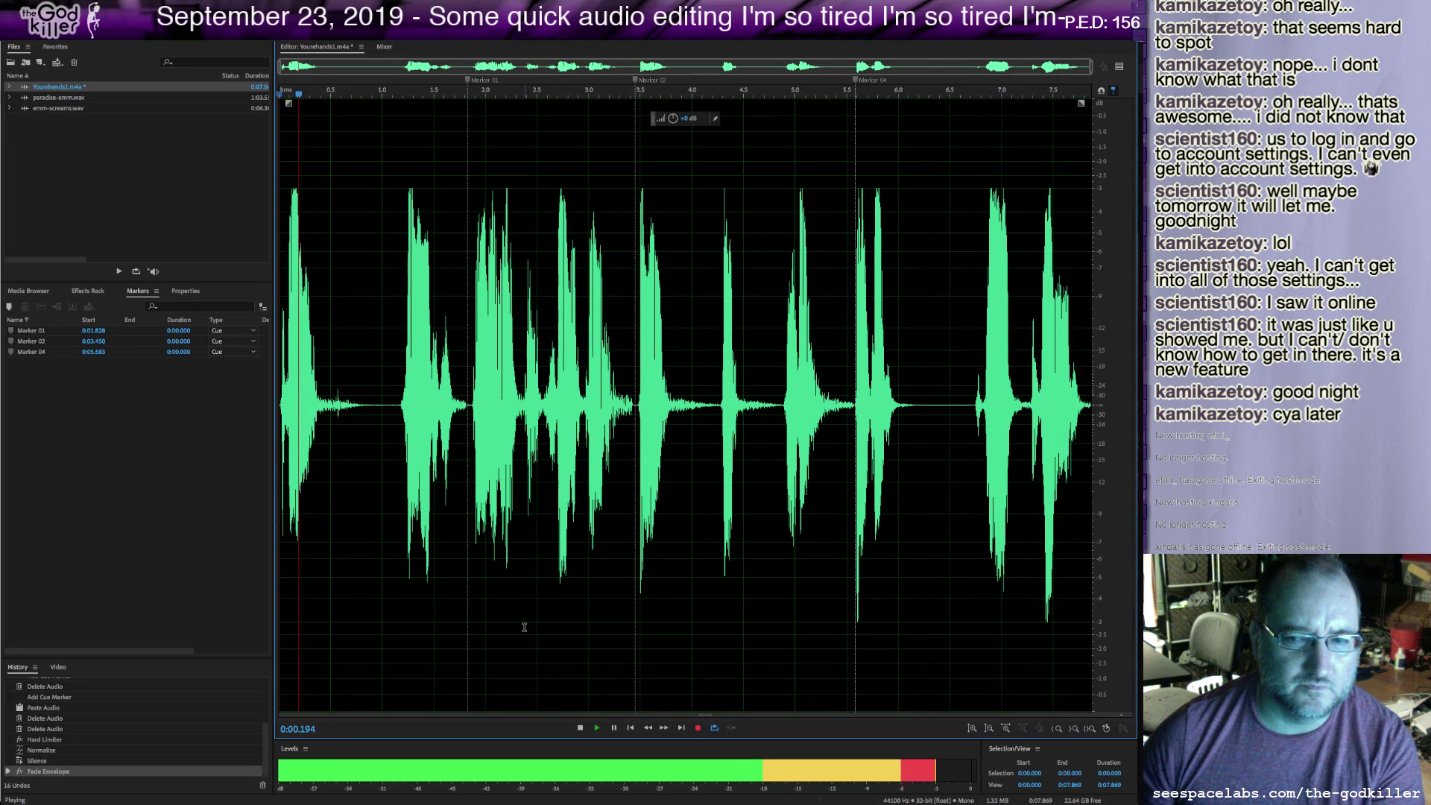
{"action": "key", "text": "space"}
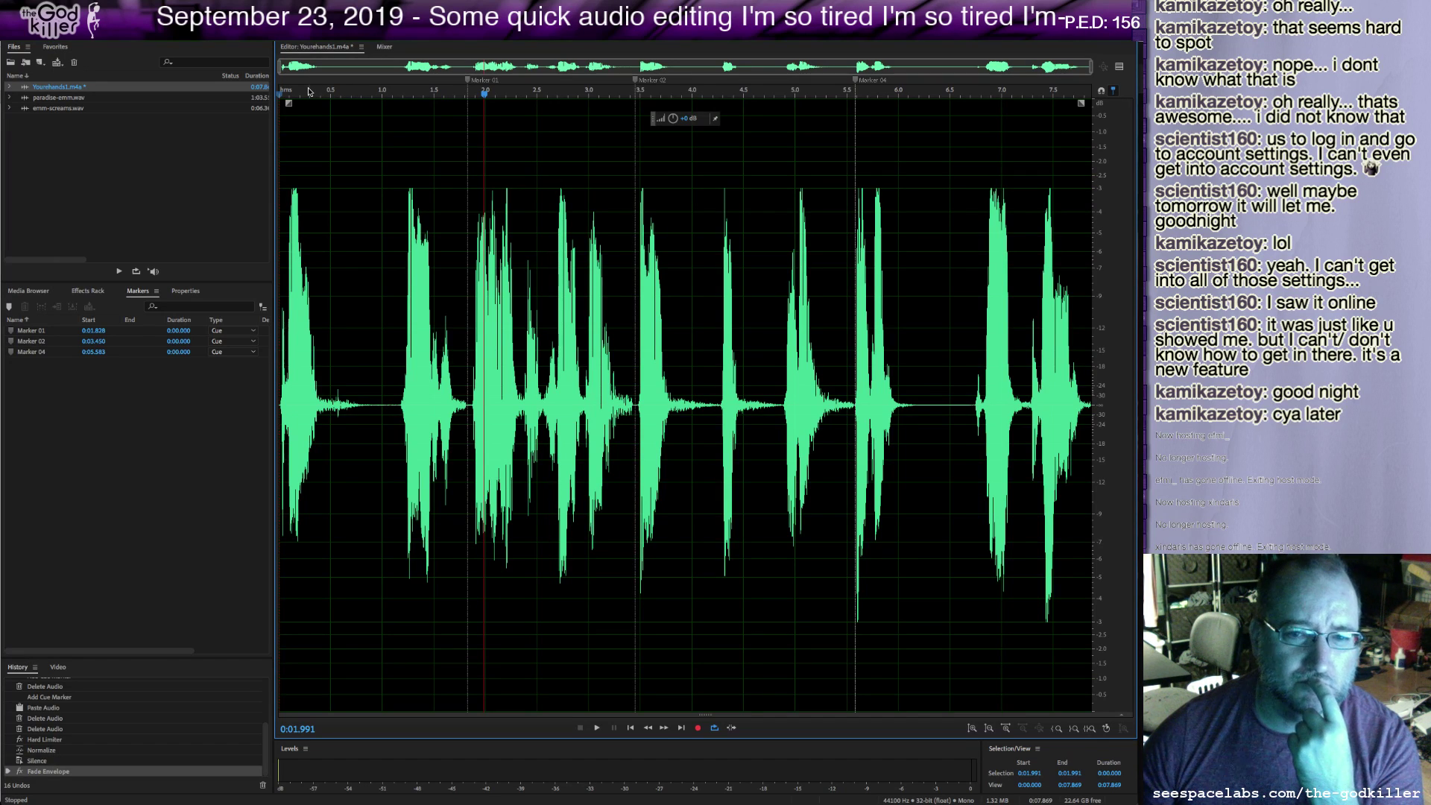
Apply the Hard Limiter effect to the whole of Yourehands1.m4a.
{"action": "left_click", "coordinate": [240, 34]}
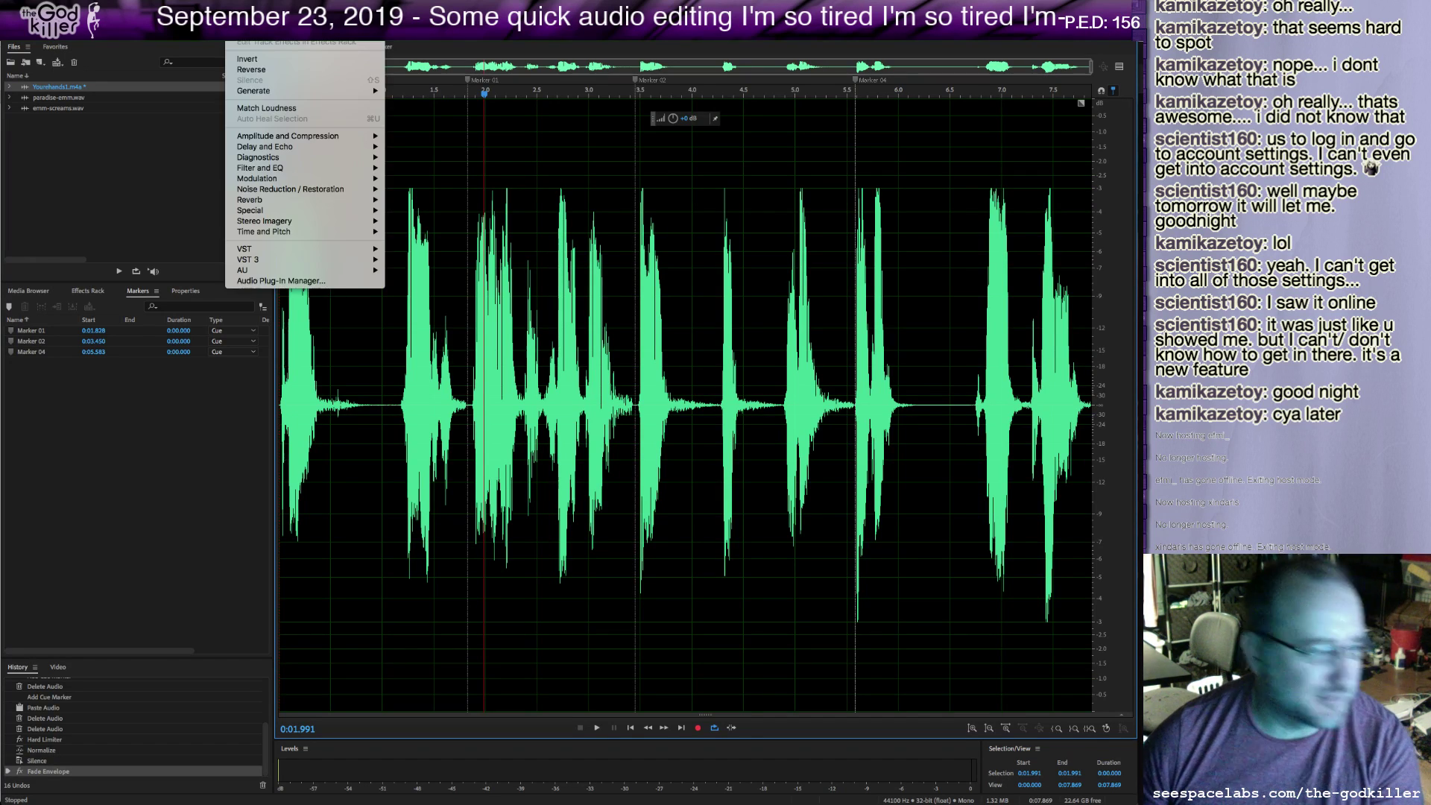
{"action": "mouse_move", "coordinate": [358, 136]}
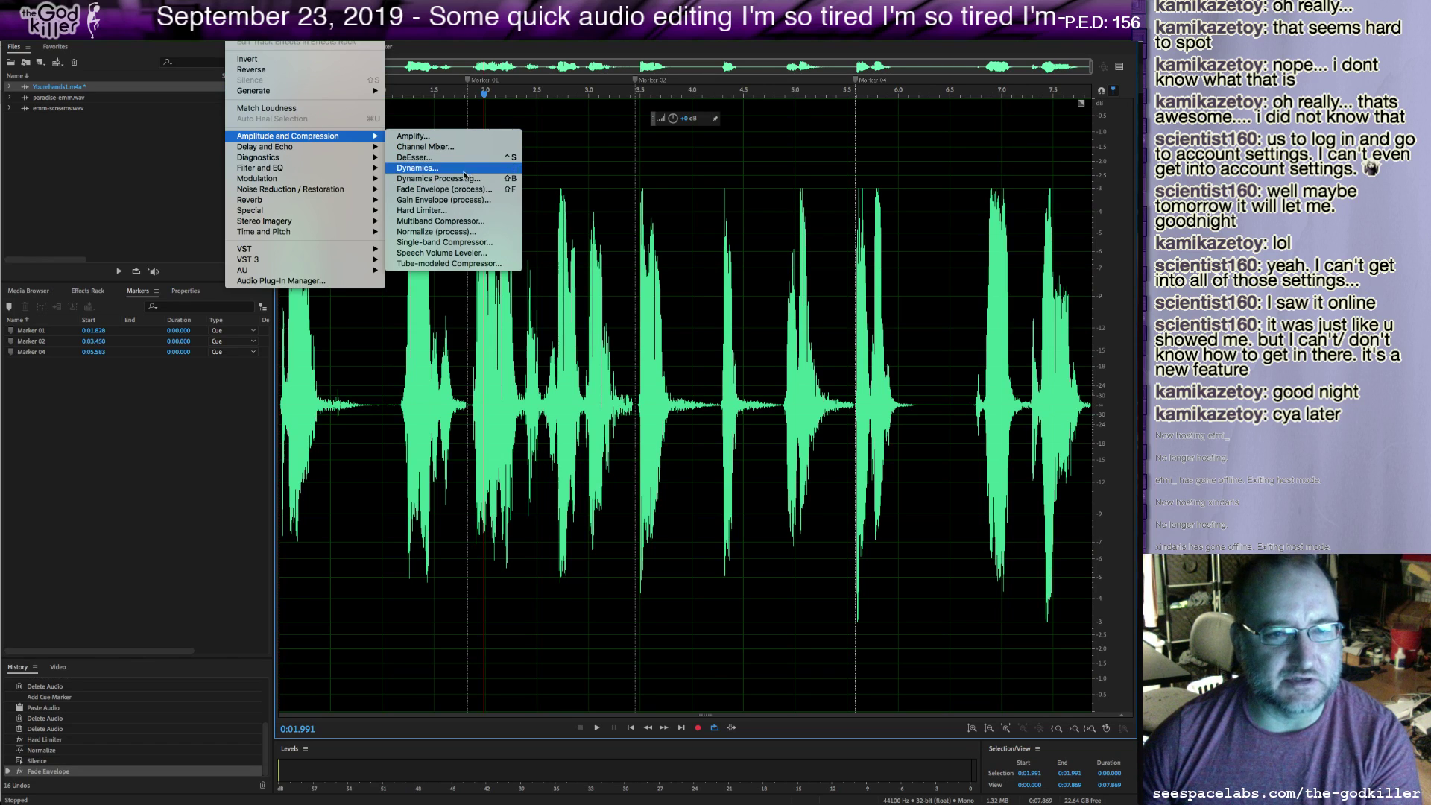
{"action": "left_click", "coordinate": [422, 211]}
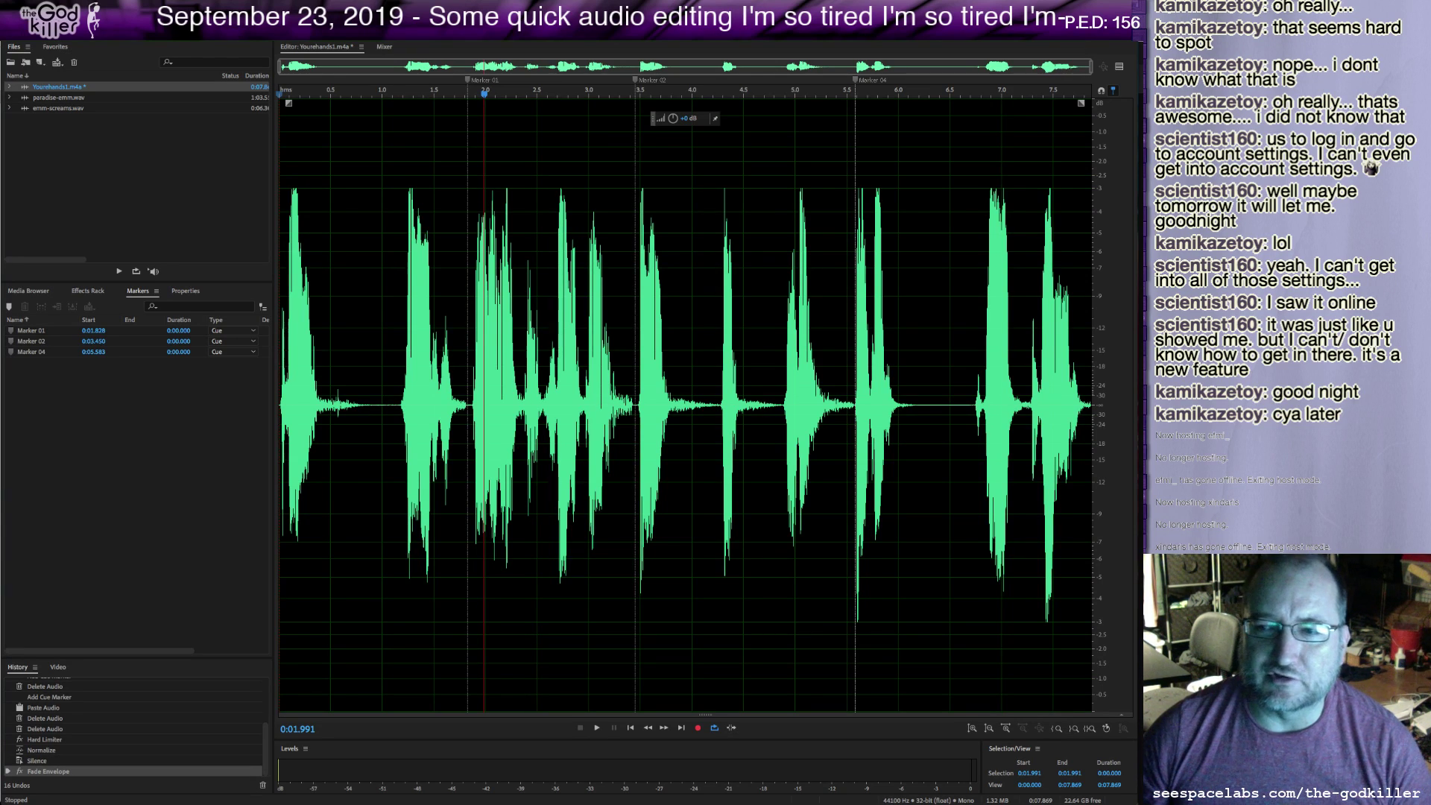
{"action": "key", "text": "ctrl+a"}
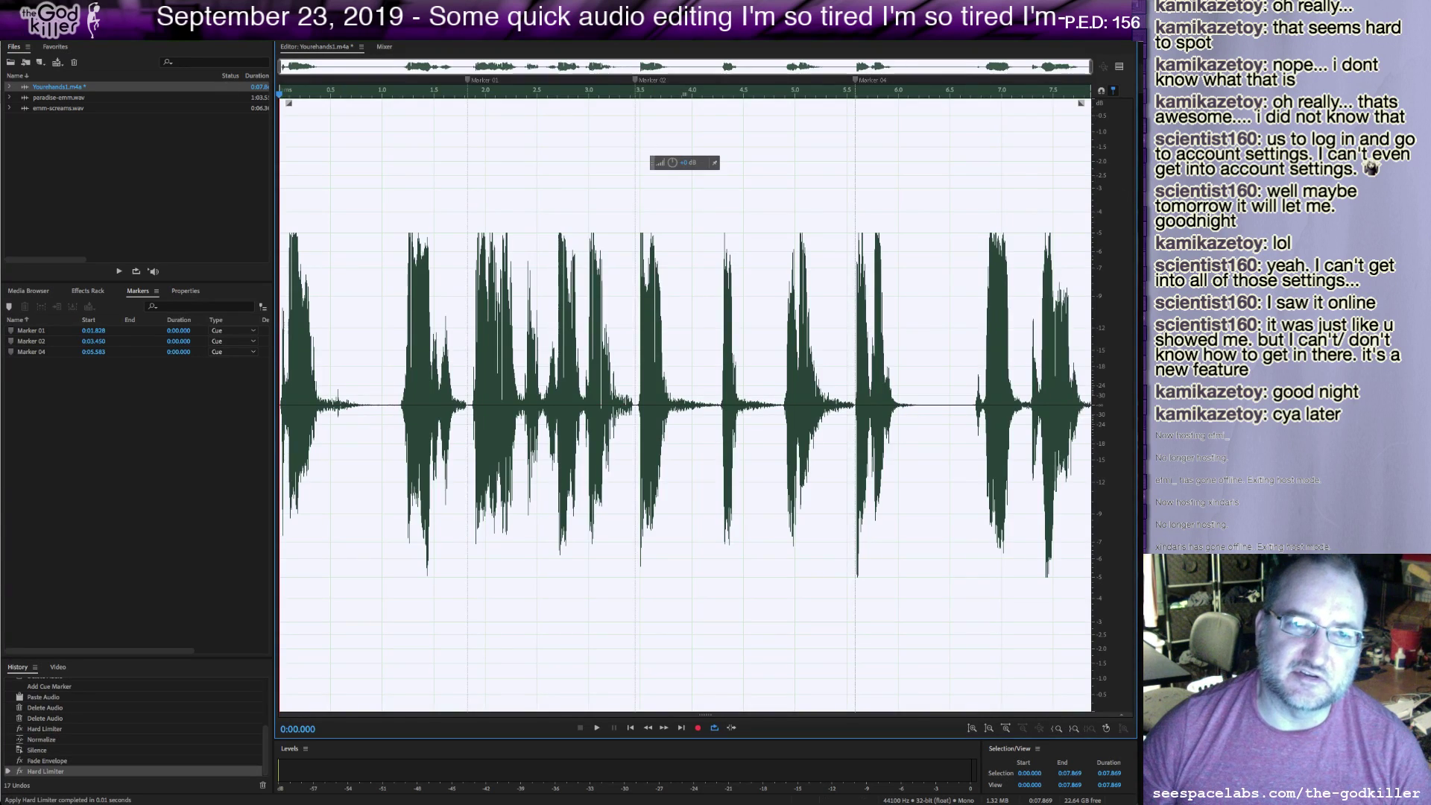
Normalize the whole of the limited Yourehands1.m4a recording.
{"action": "left_click", "coordinate": [241, 5]}
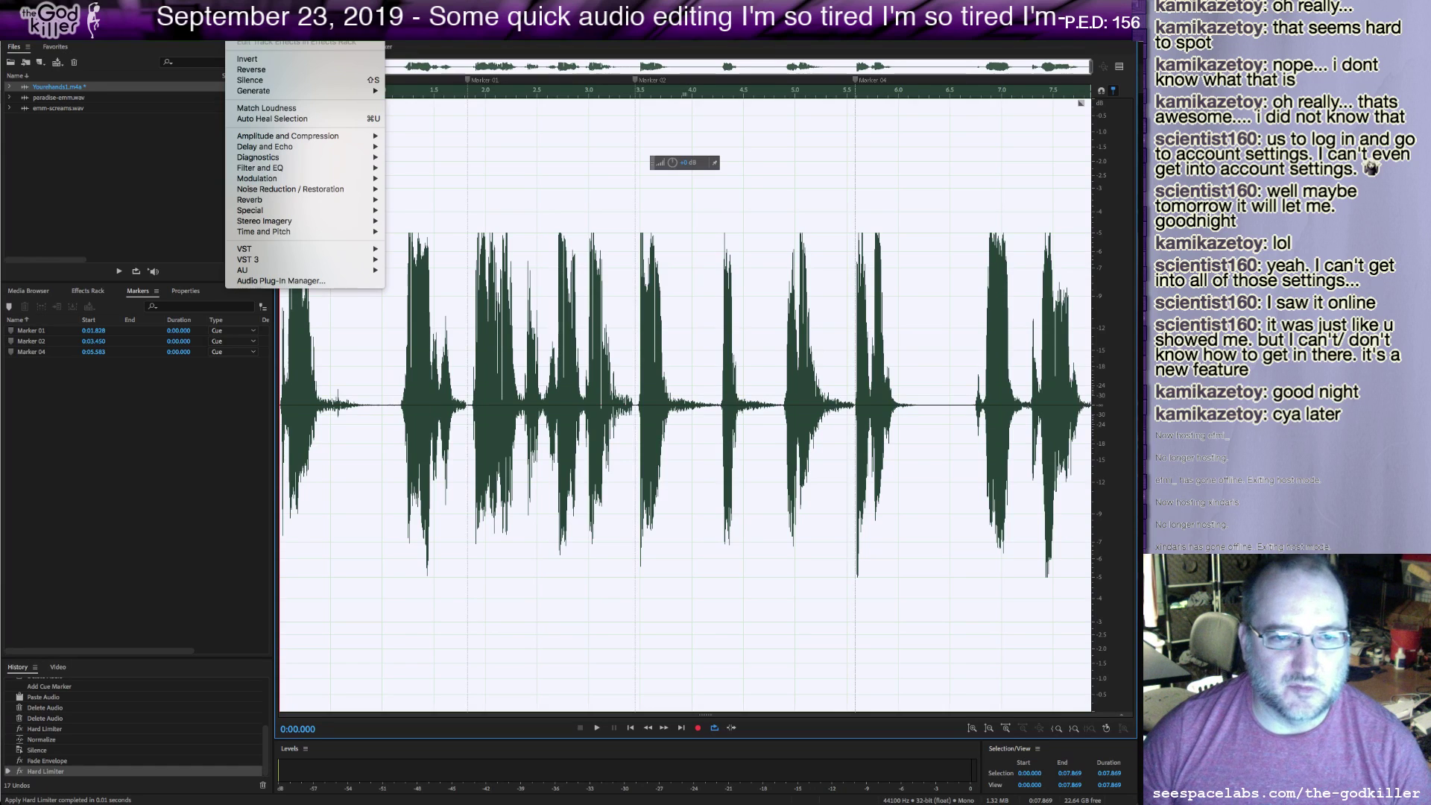
{"action": "mouse_move", "coordinate": [310, 137]}
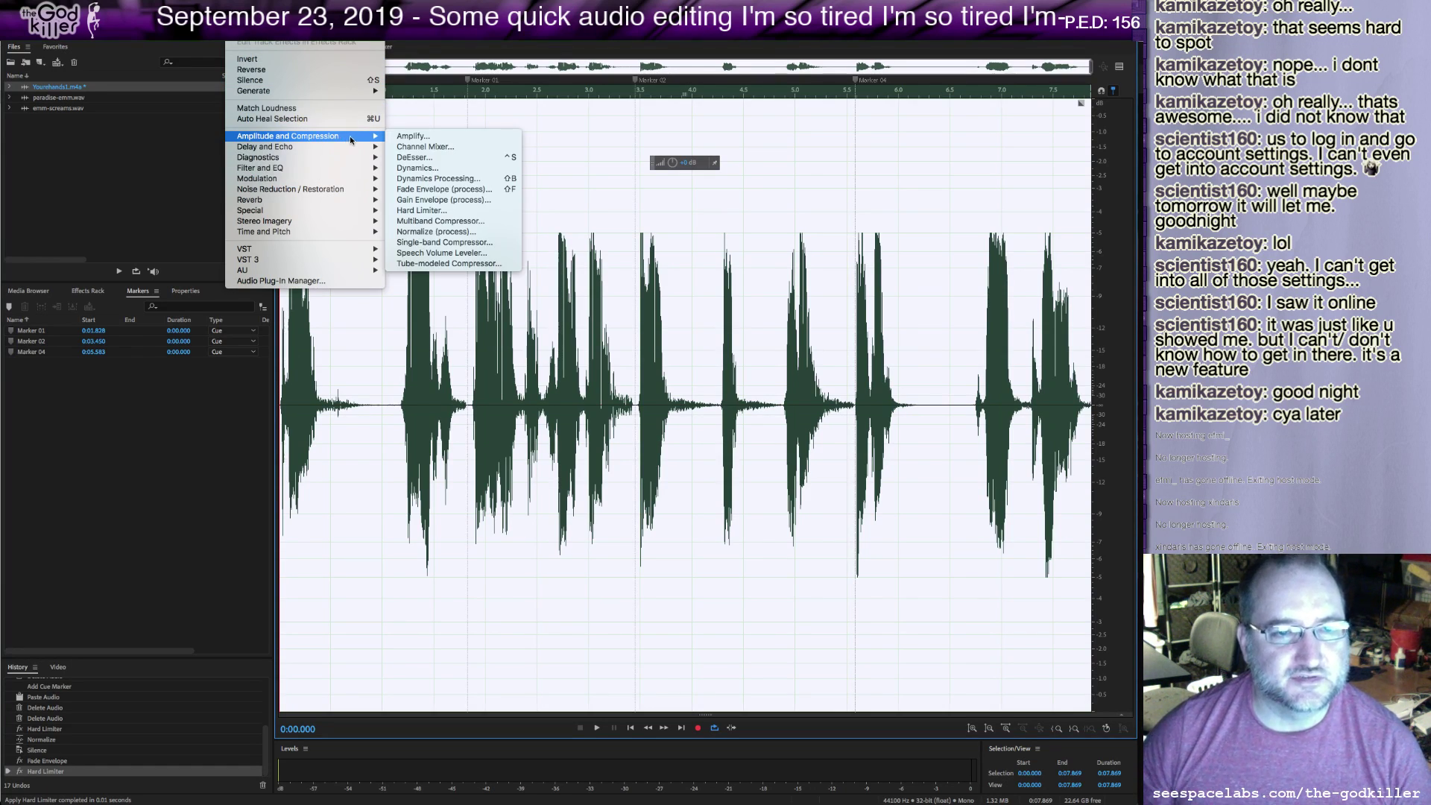
{"action": "left_click", "coordinate": [436, 232]}
{"action": "left_click", "coordinate": [618, 444]}
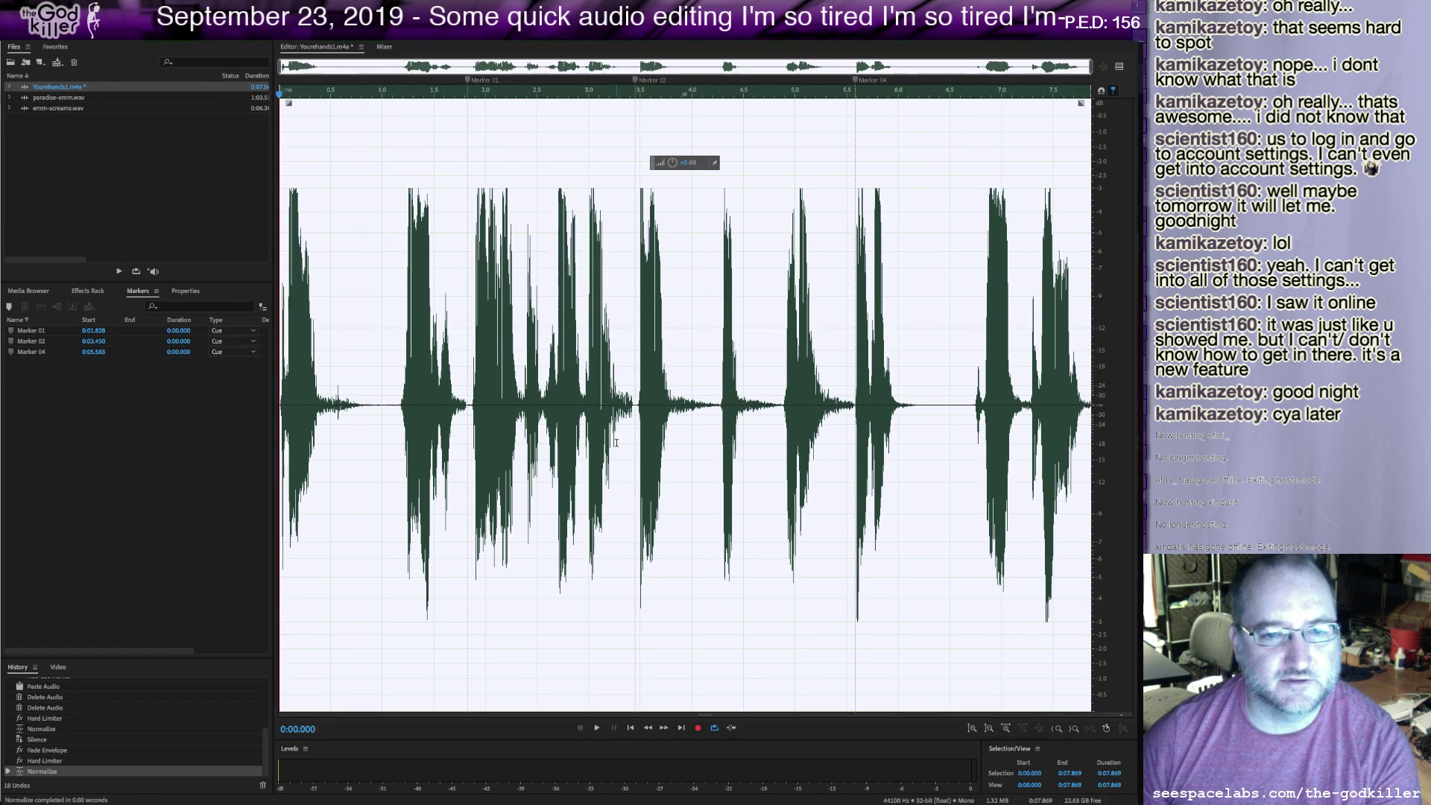
Compare the normalized Yourehands1.m4a, played from the start and from about 0:03.5, with paradise-emm.wav played from about 0:09.3.
{"action": "key", "text": "space"}
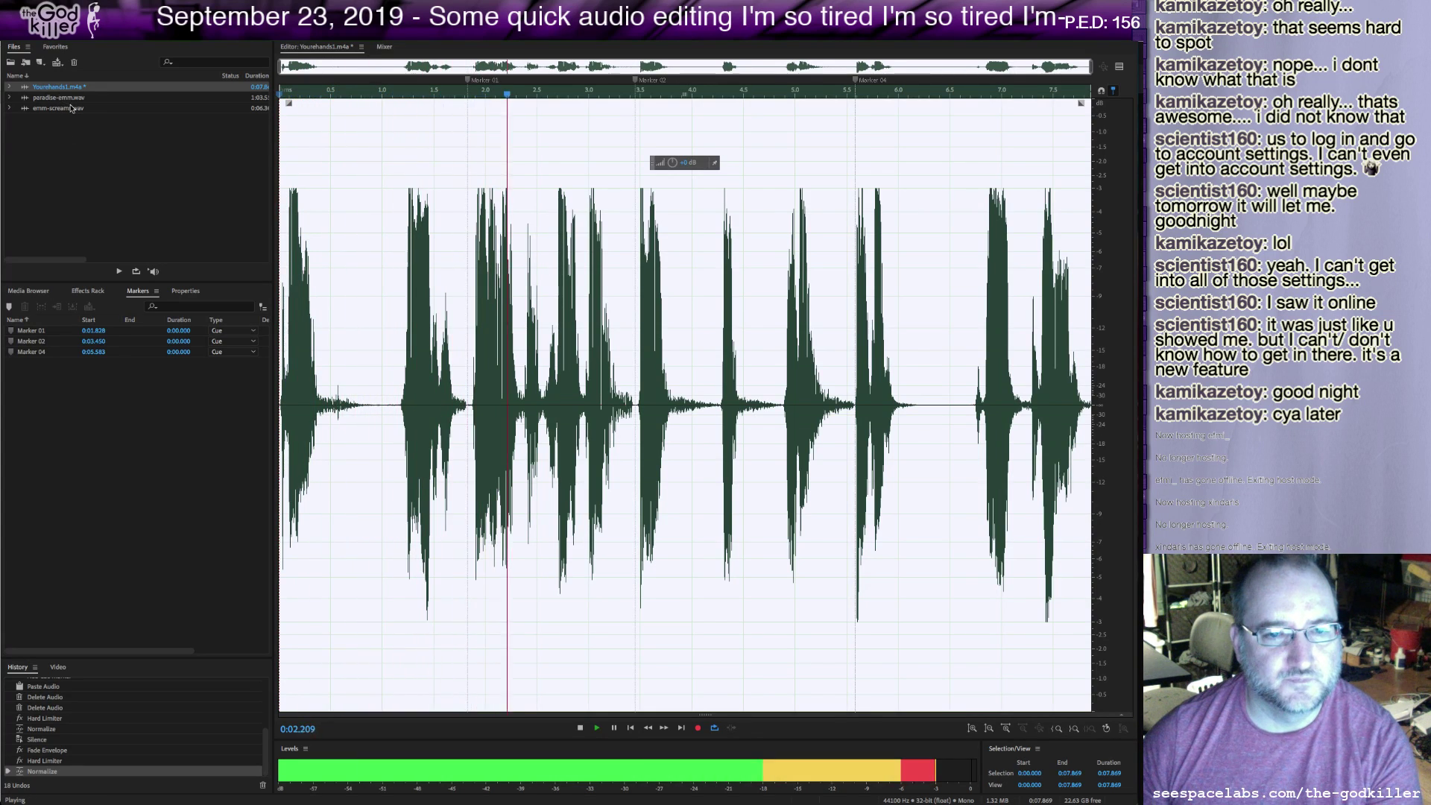
{"action": "key", "text": "space"}
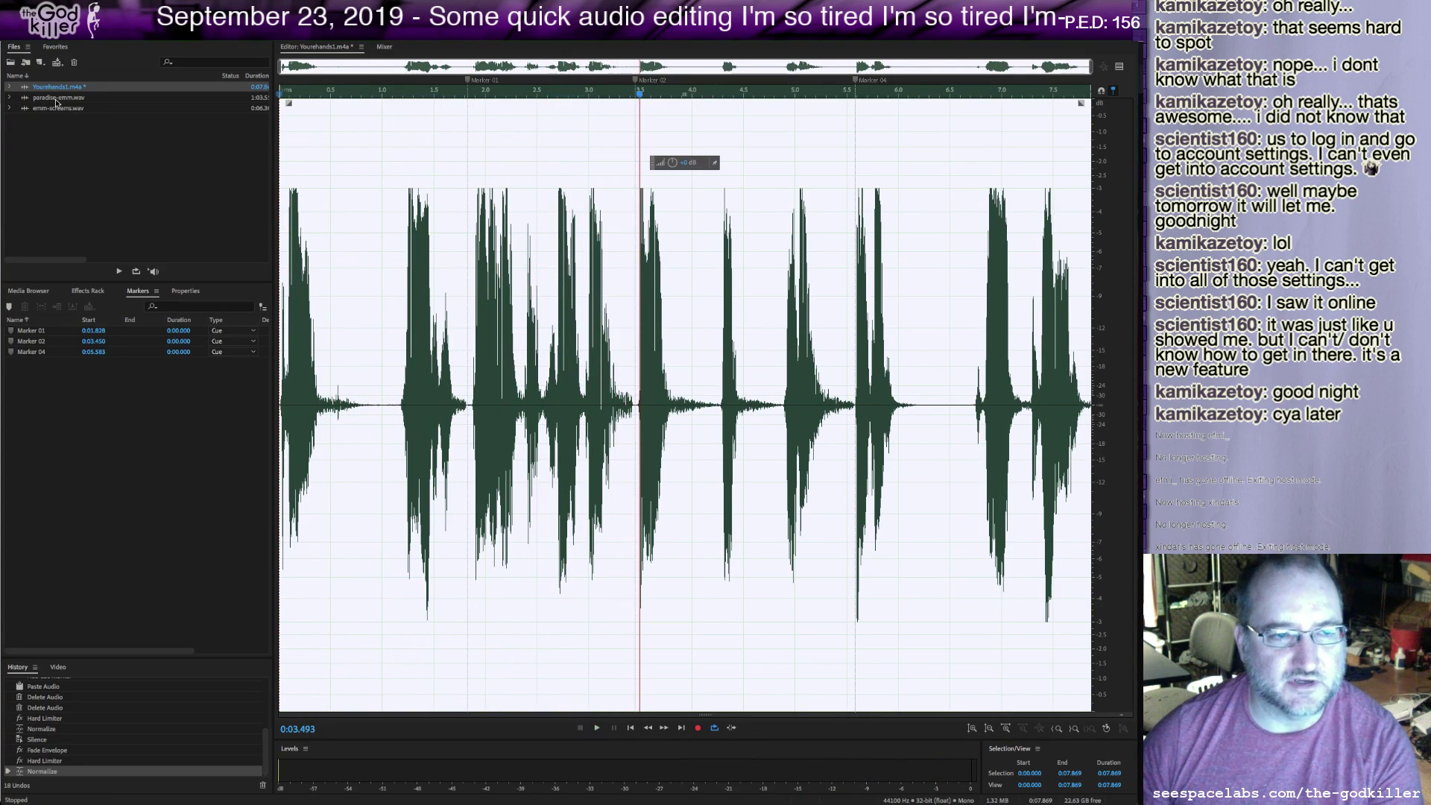
{"action": "double_click", "coordinate": [59, 98]}
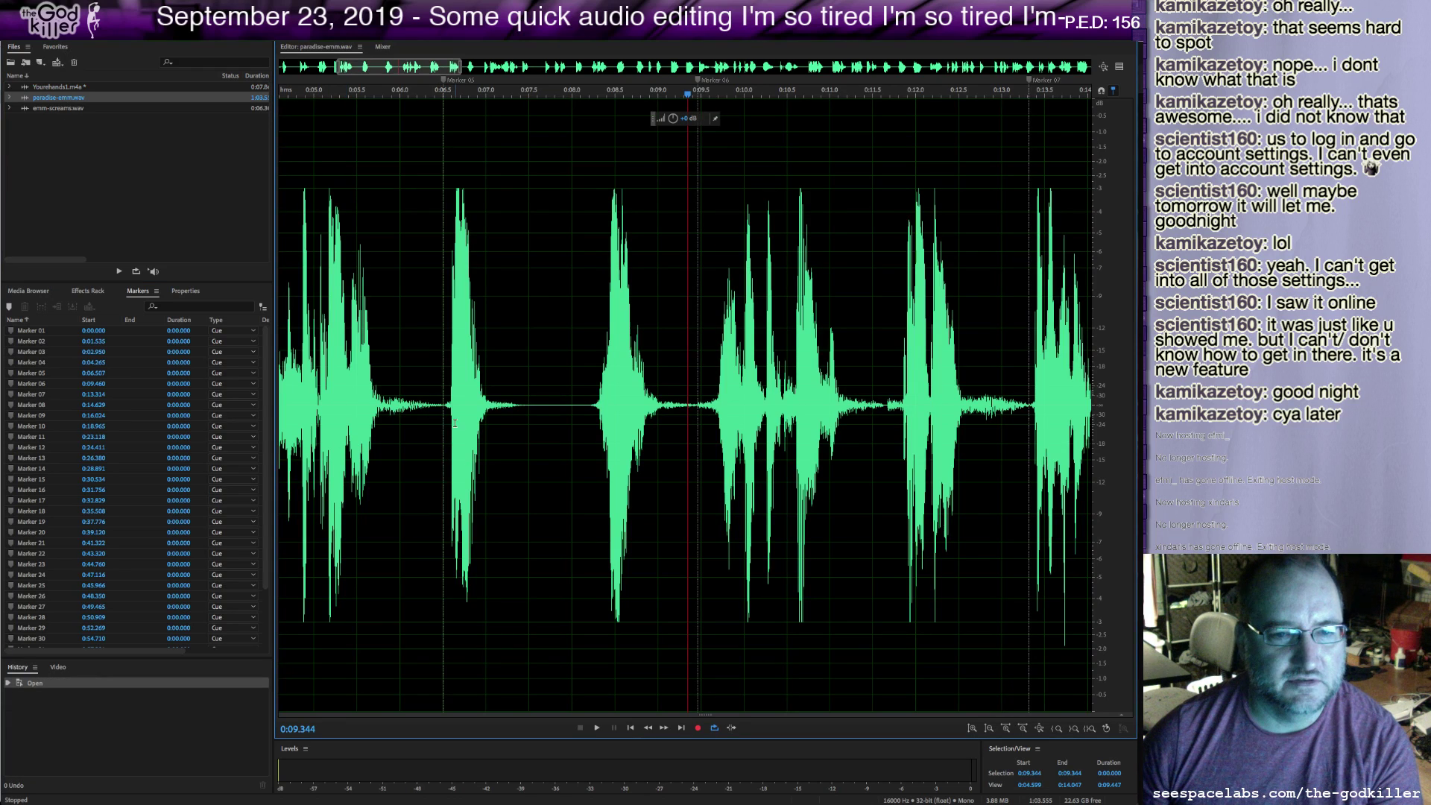
{"action": "key", "text": "space"}
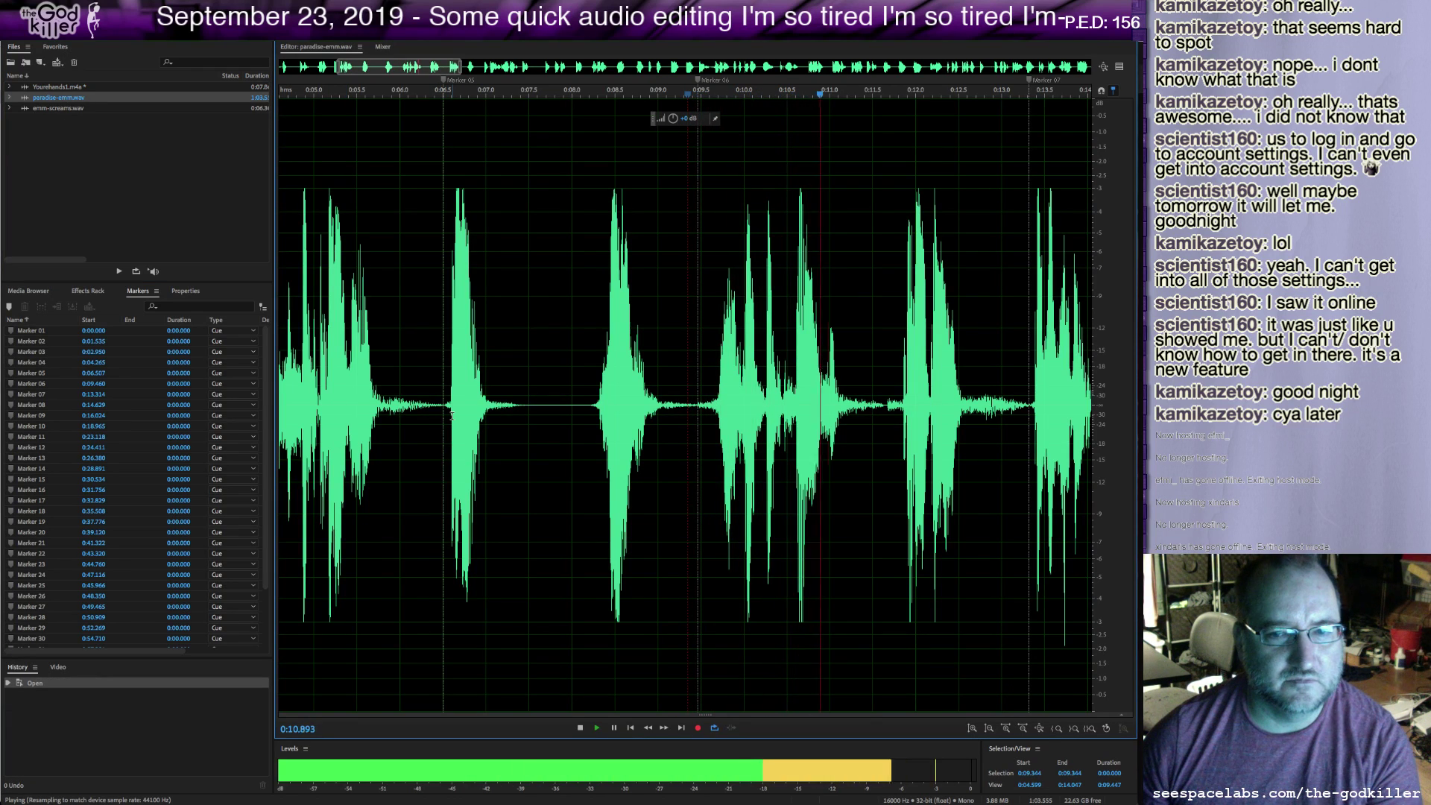
{"action": "double_click", "coordinate": [60, 87]}
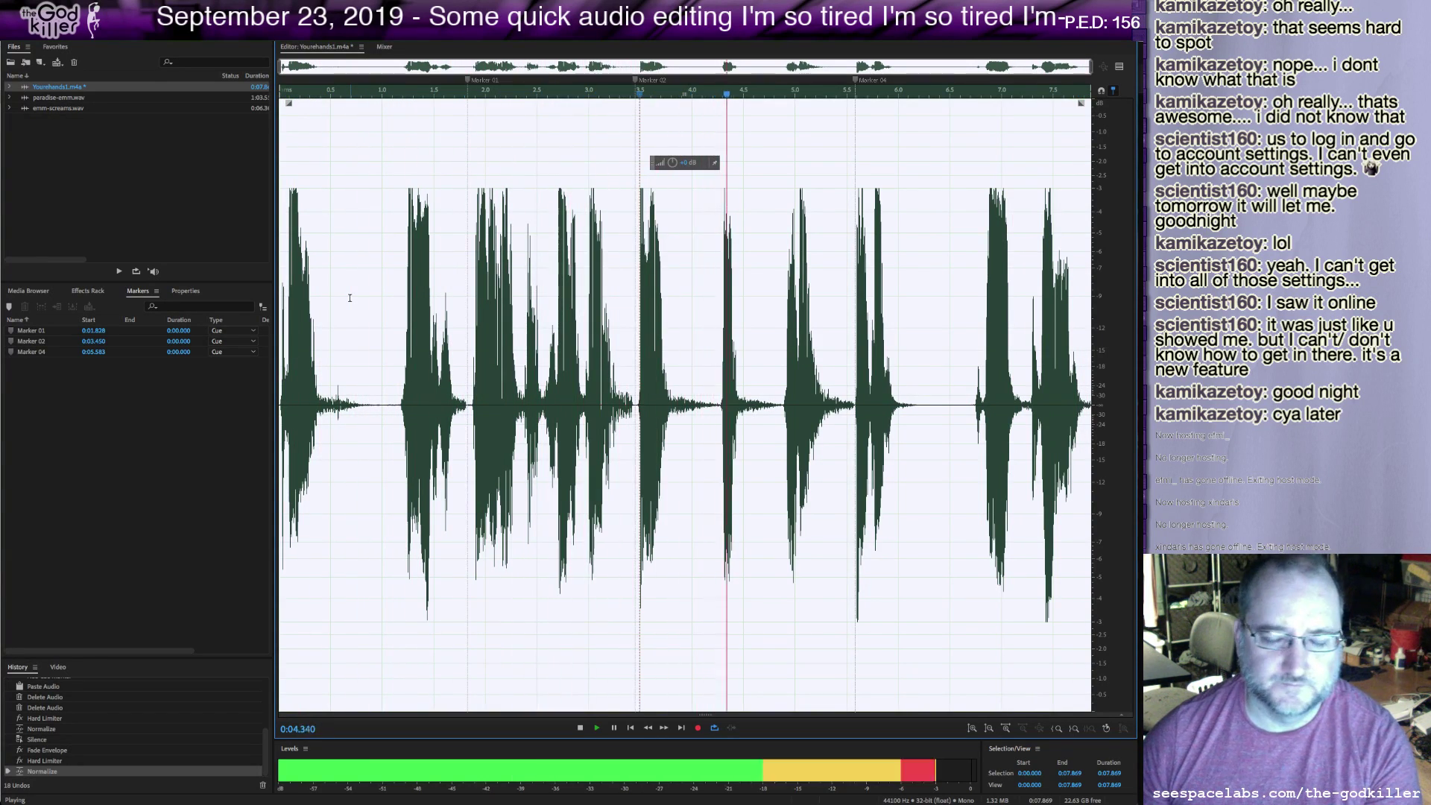
{"action": "key", "text": "space"}
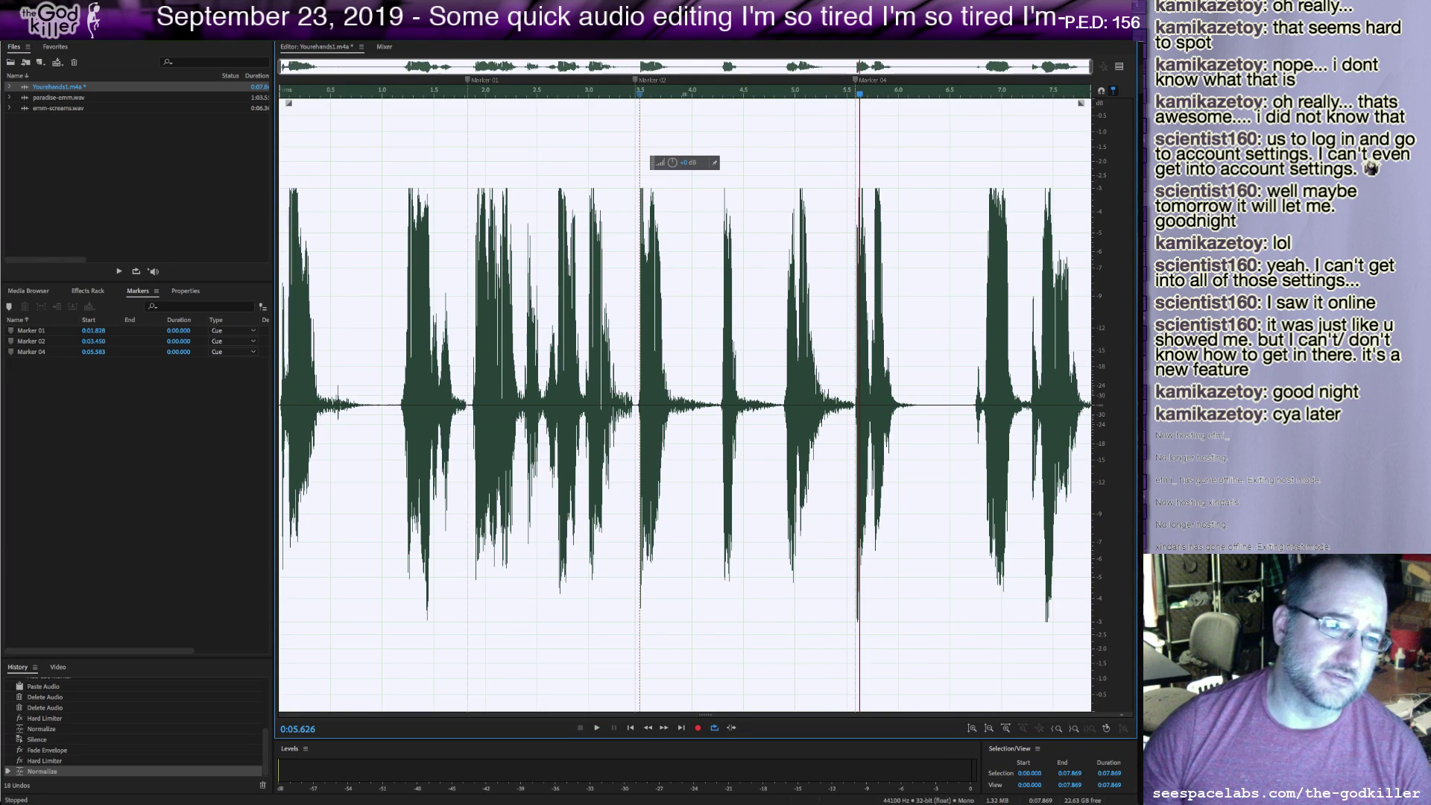
Start saving Yourehands1.m4a as a new Wave PCM file named emm-pickups-9-23.wav.
{"action": "left_click", "coordinate": [123, 9]}
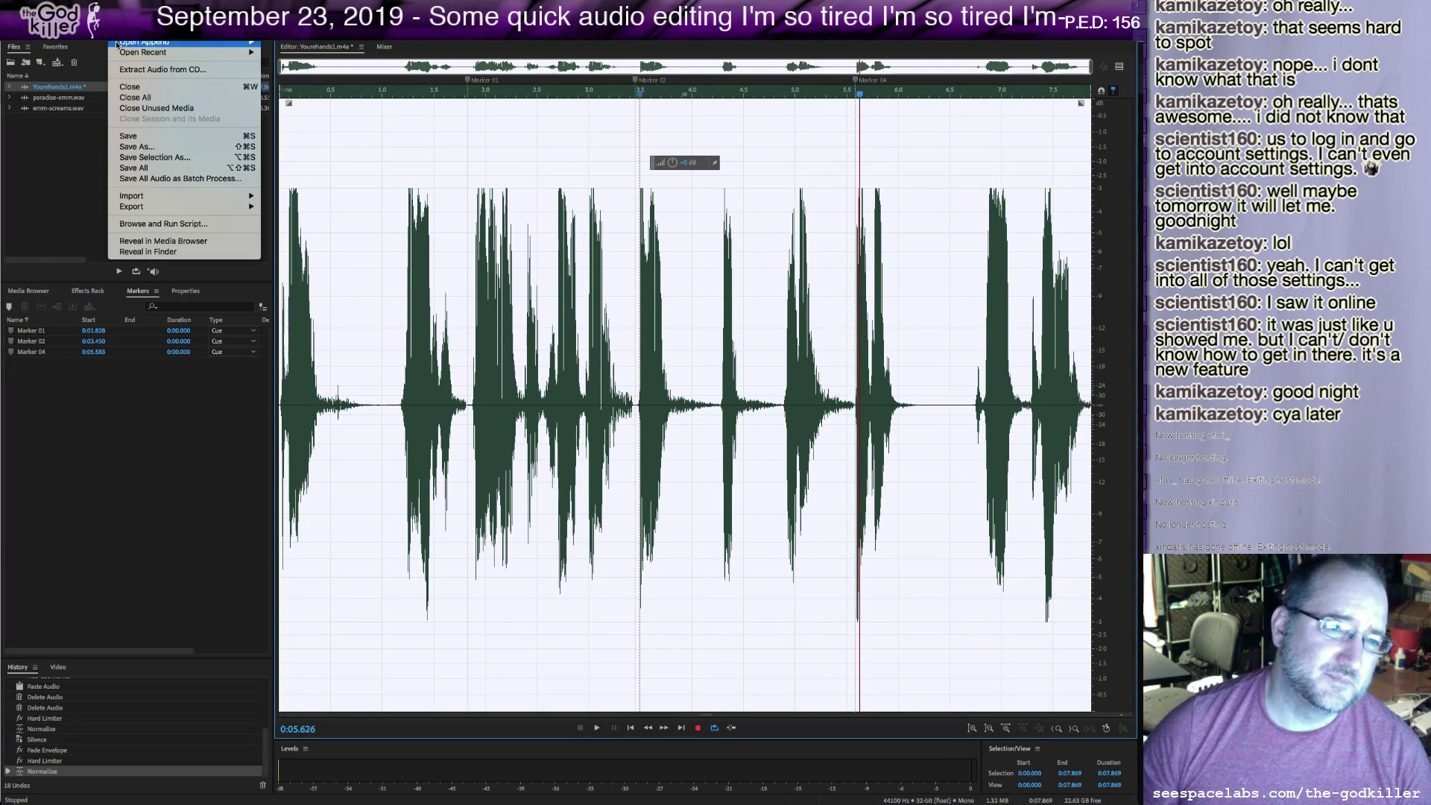
{"action": "left_click", "coordinate": [156, 148]}
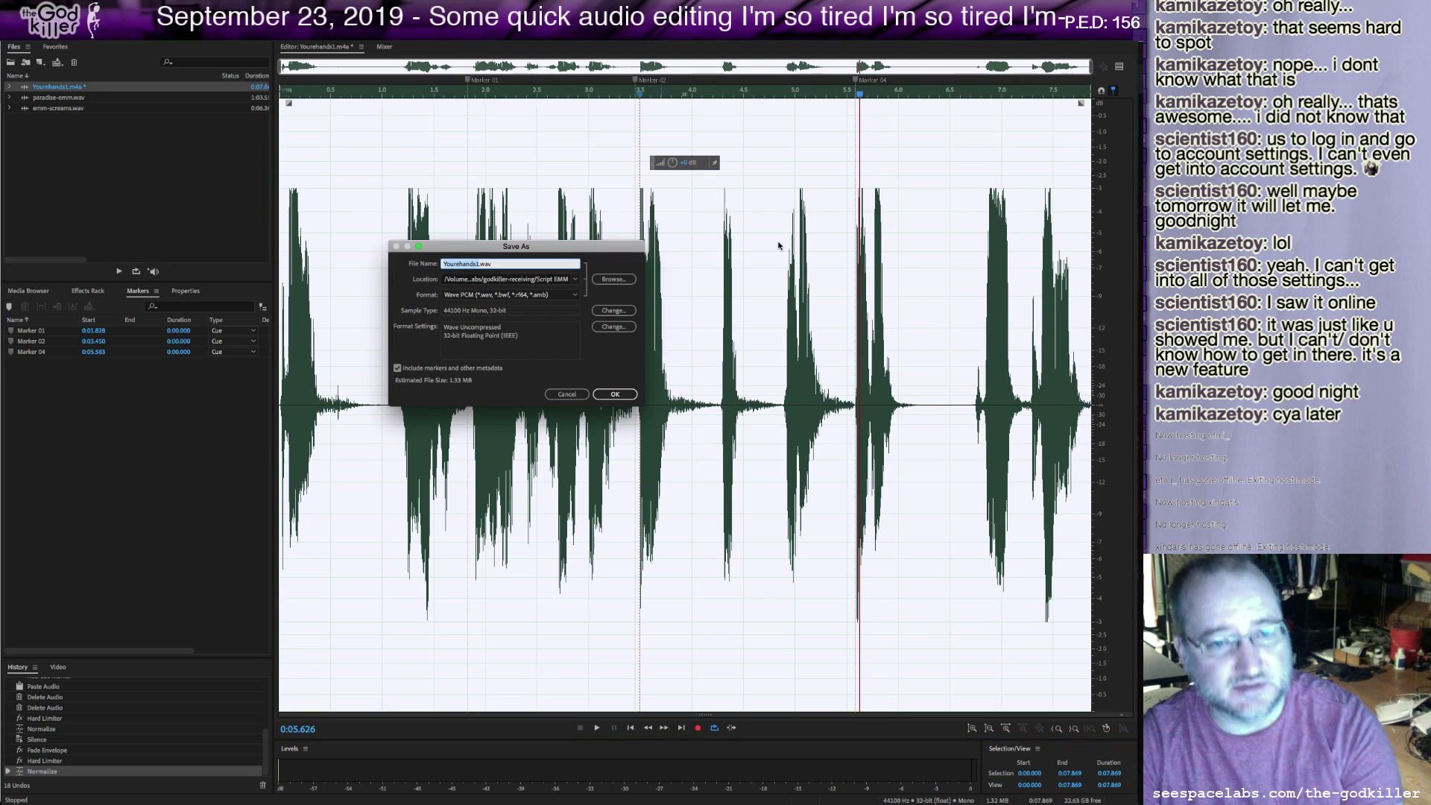
{"action": "type", "text": "emm"}
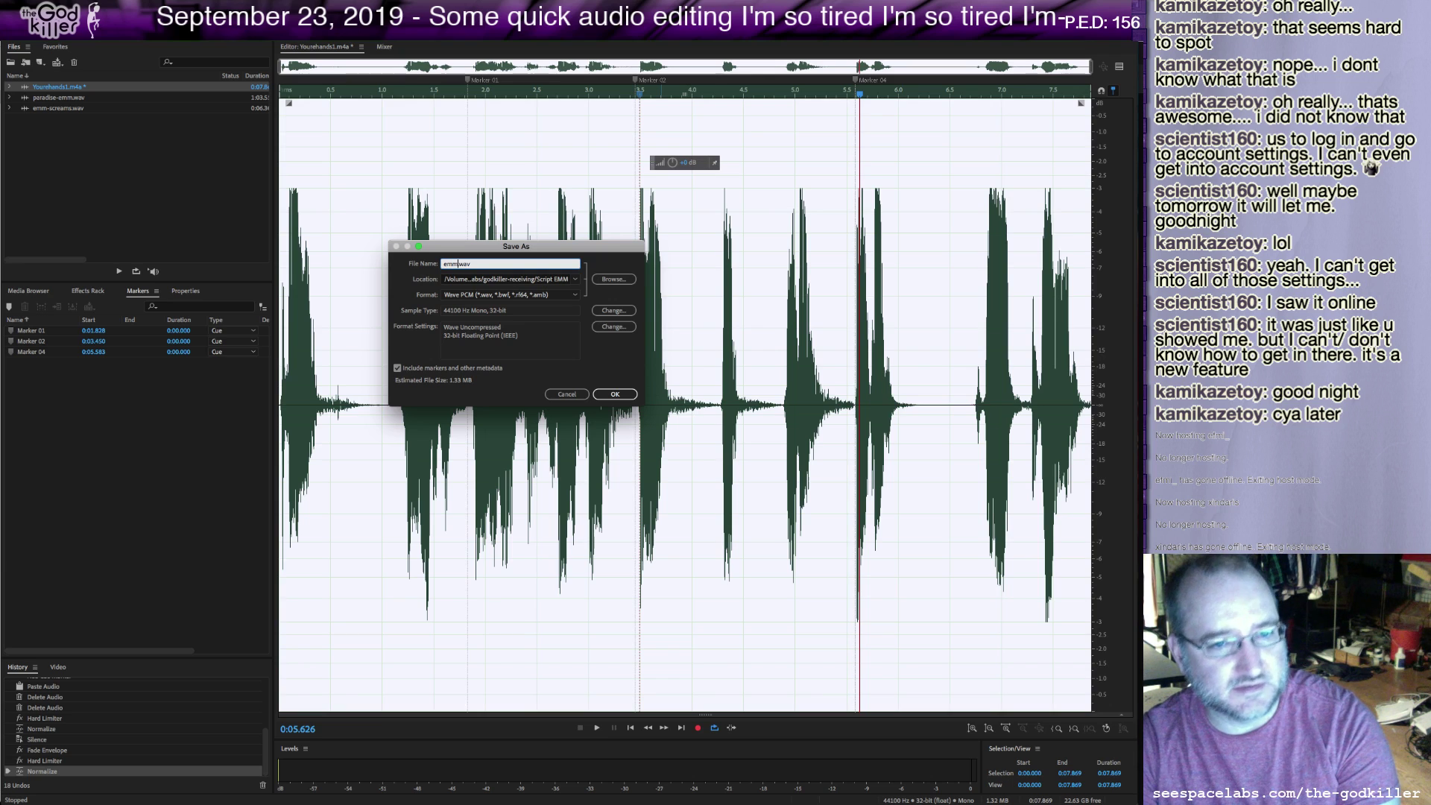
{"action": "type", "text": "-pick"}
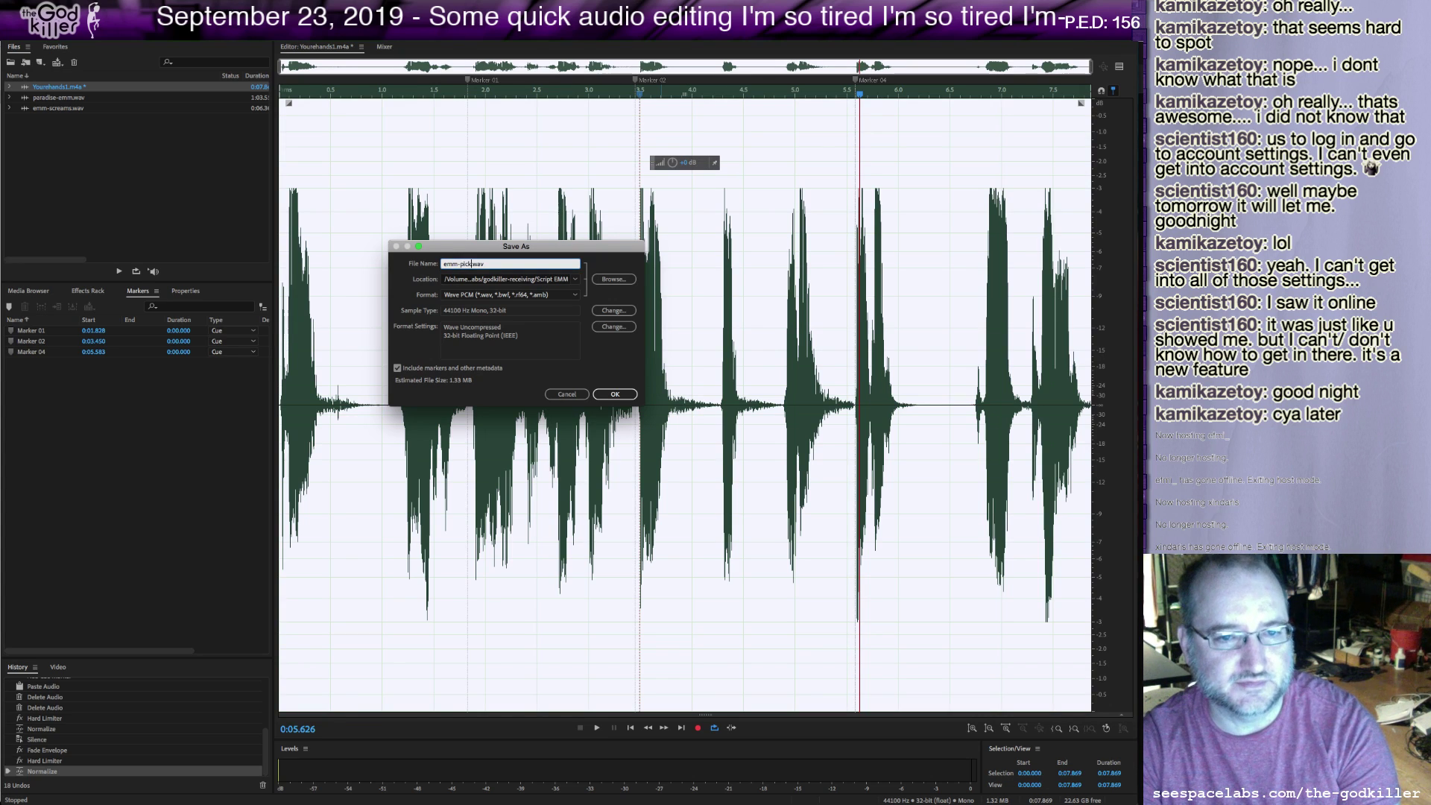
{"action": "type", "text": "ups-9"}
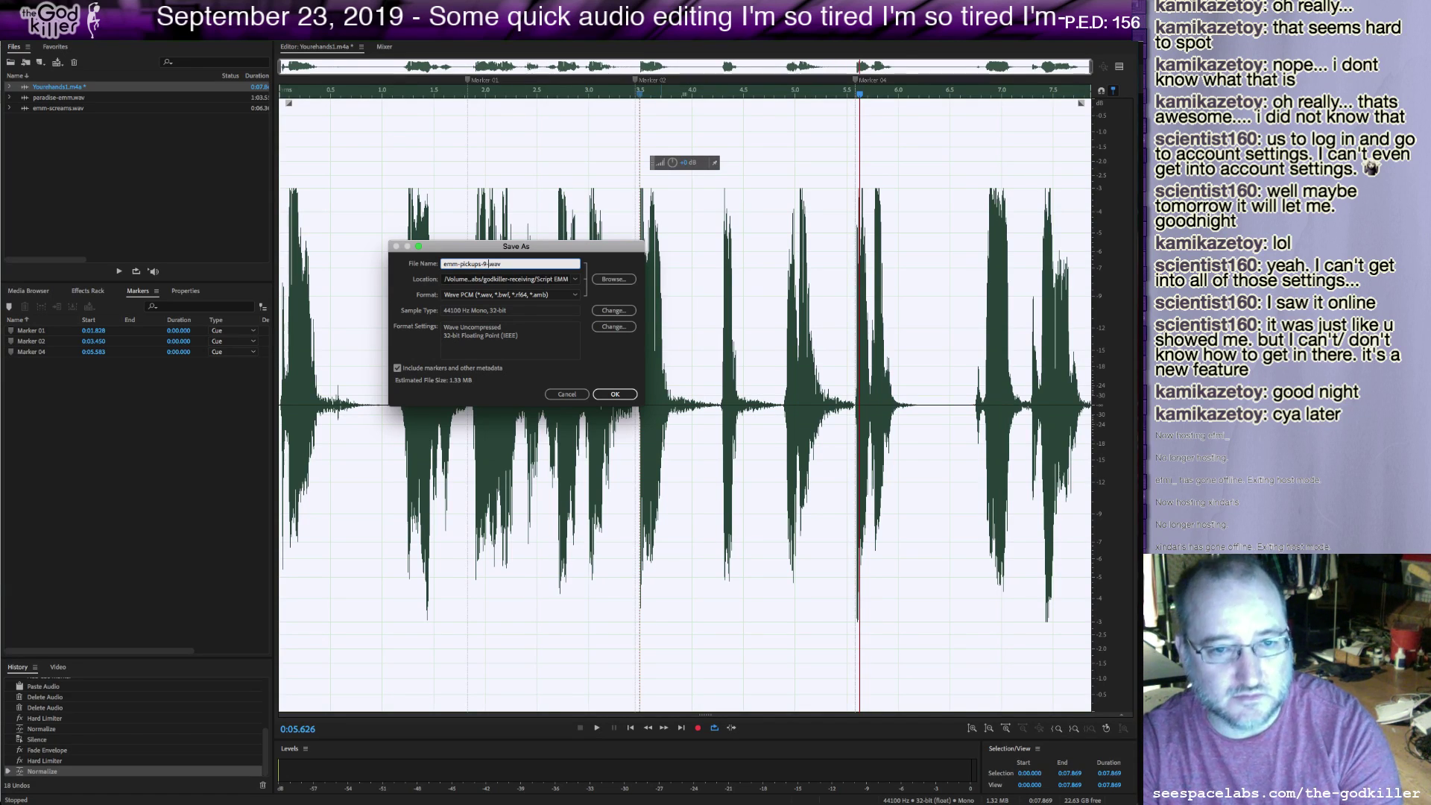
{"action": "key", "text": "Tab"}
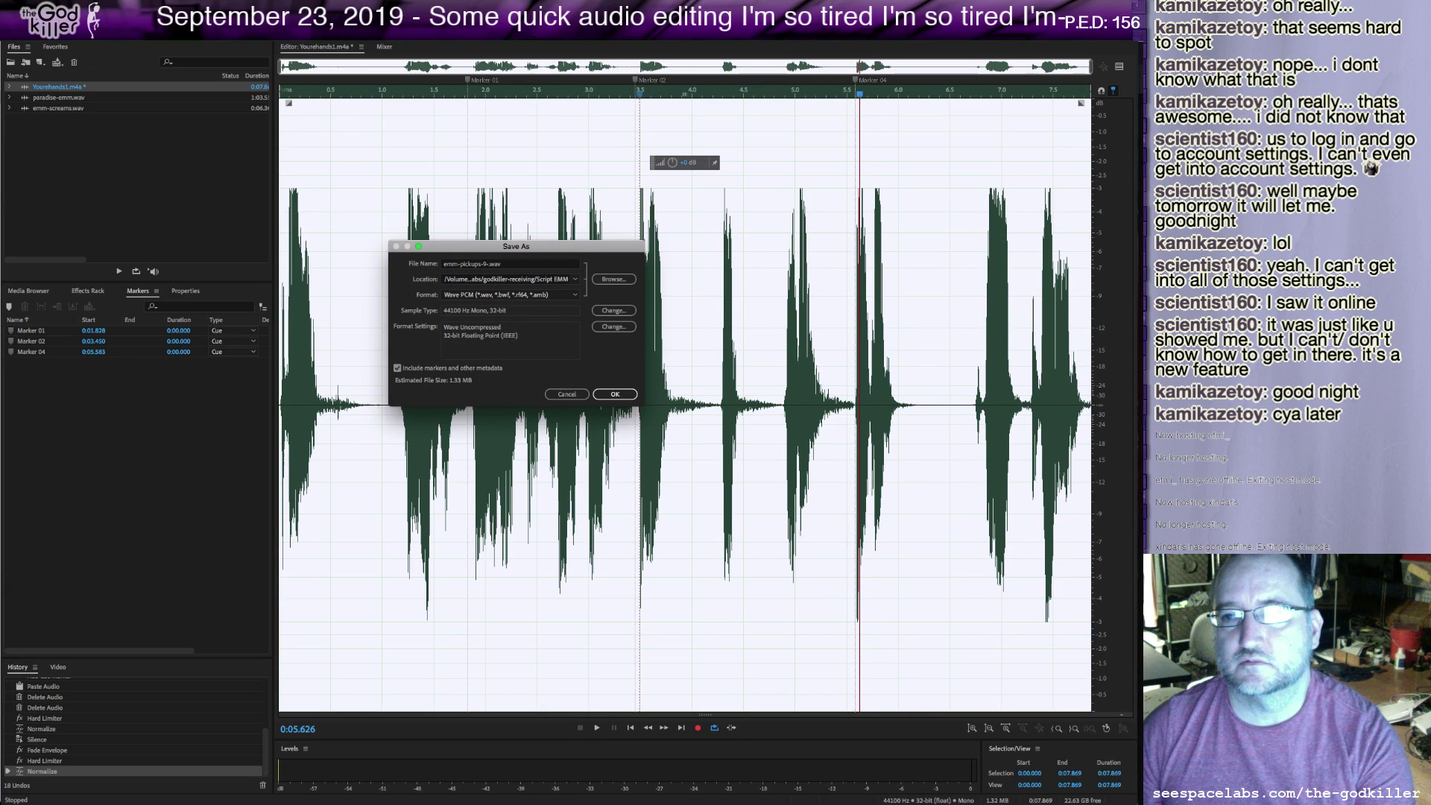
{"action": "left_click", "coordinate": [485, 264]}
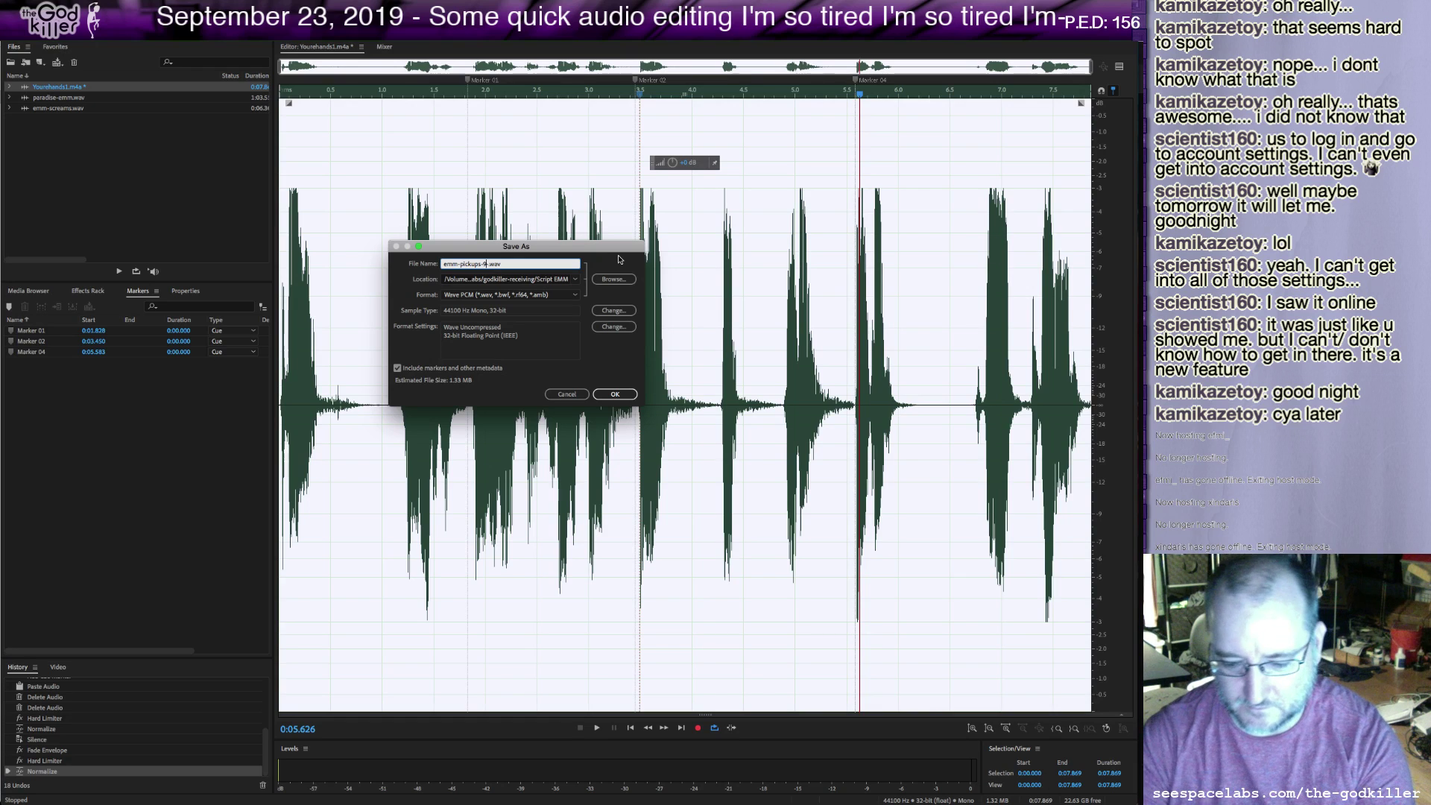
{"action": "key", "text": "BackSpace"}
{"action": "type", "text": "-"}
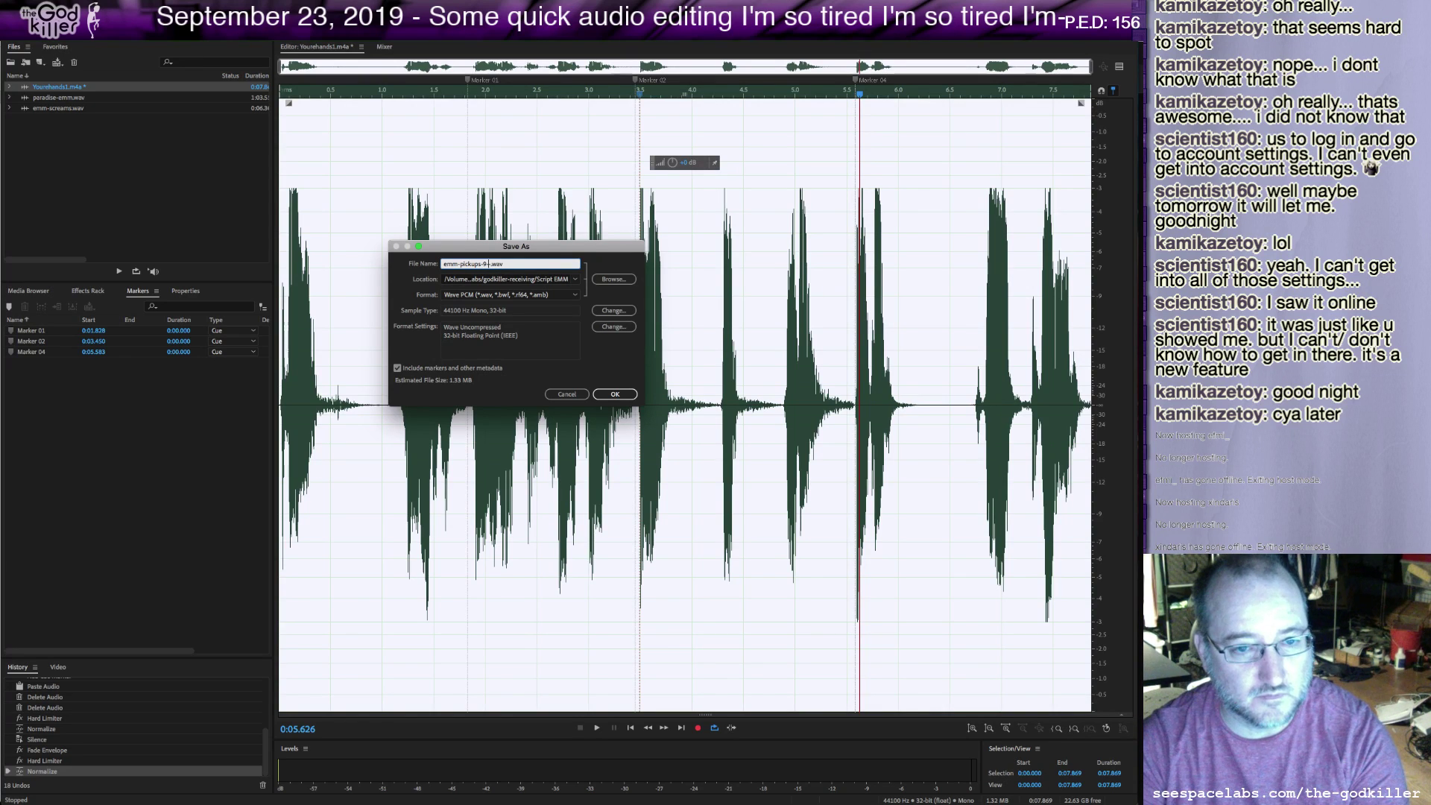
{"action": "type", "text": "23"}
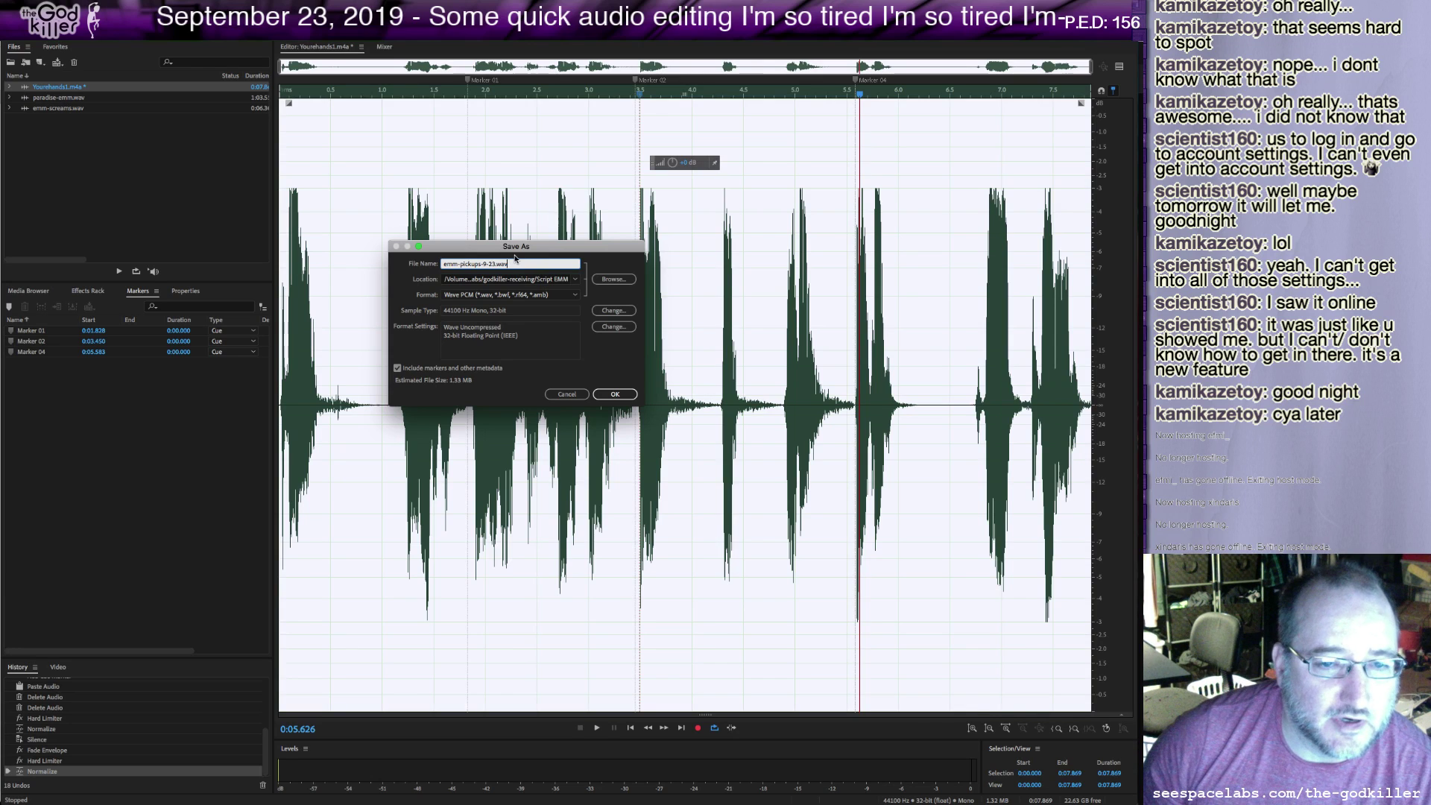
{"action": "left_click", "coordinate": [616, 394]}
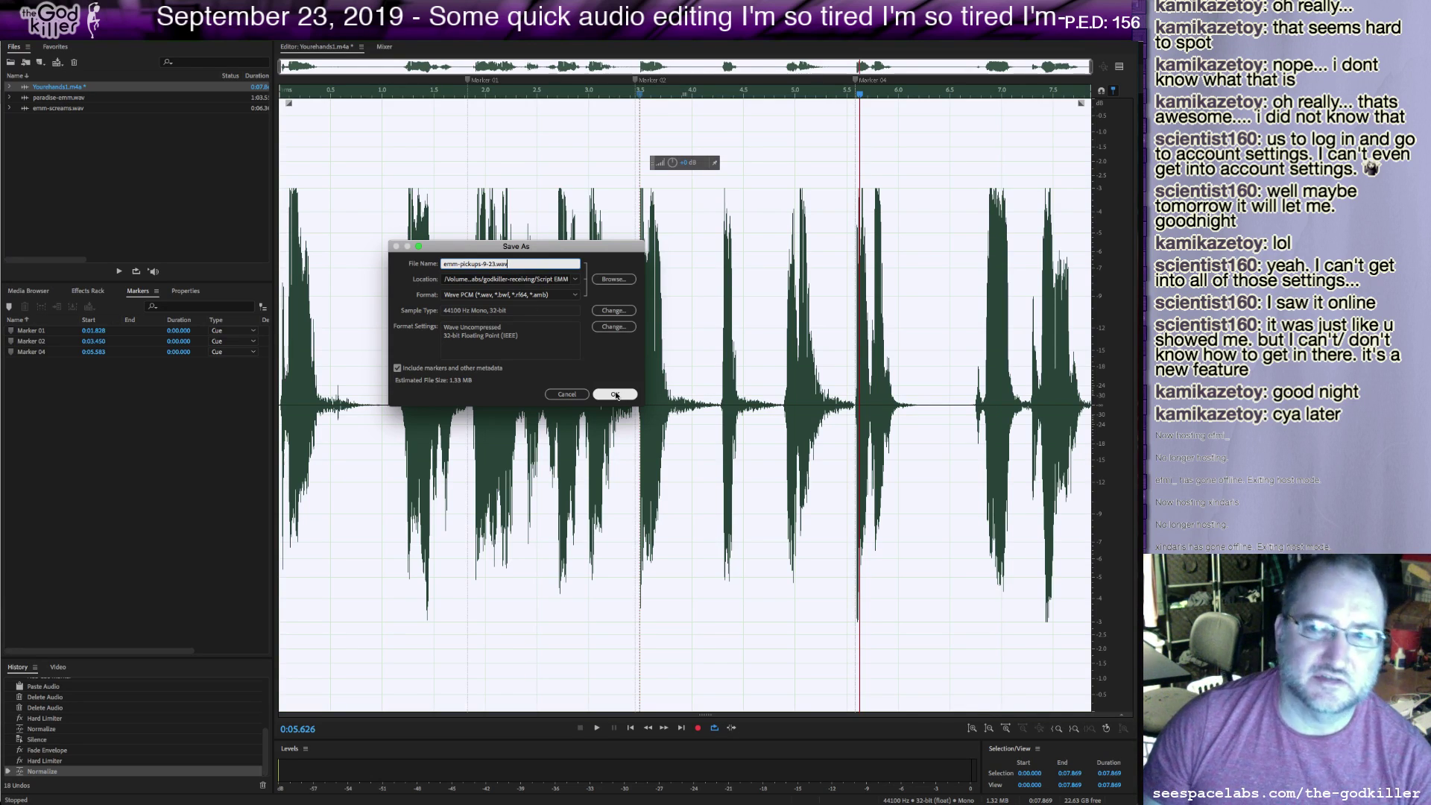
Set the save location to the godkiller/workAssets/dialogue/paradise folder and save the WAV file there.
{"action": "left_click", "coordinate": [614, 279]}
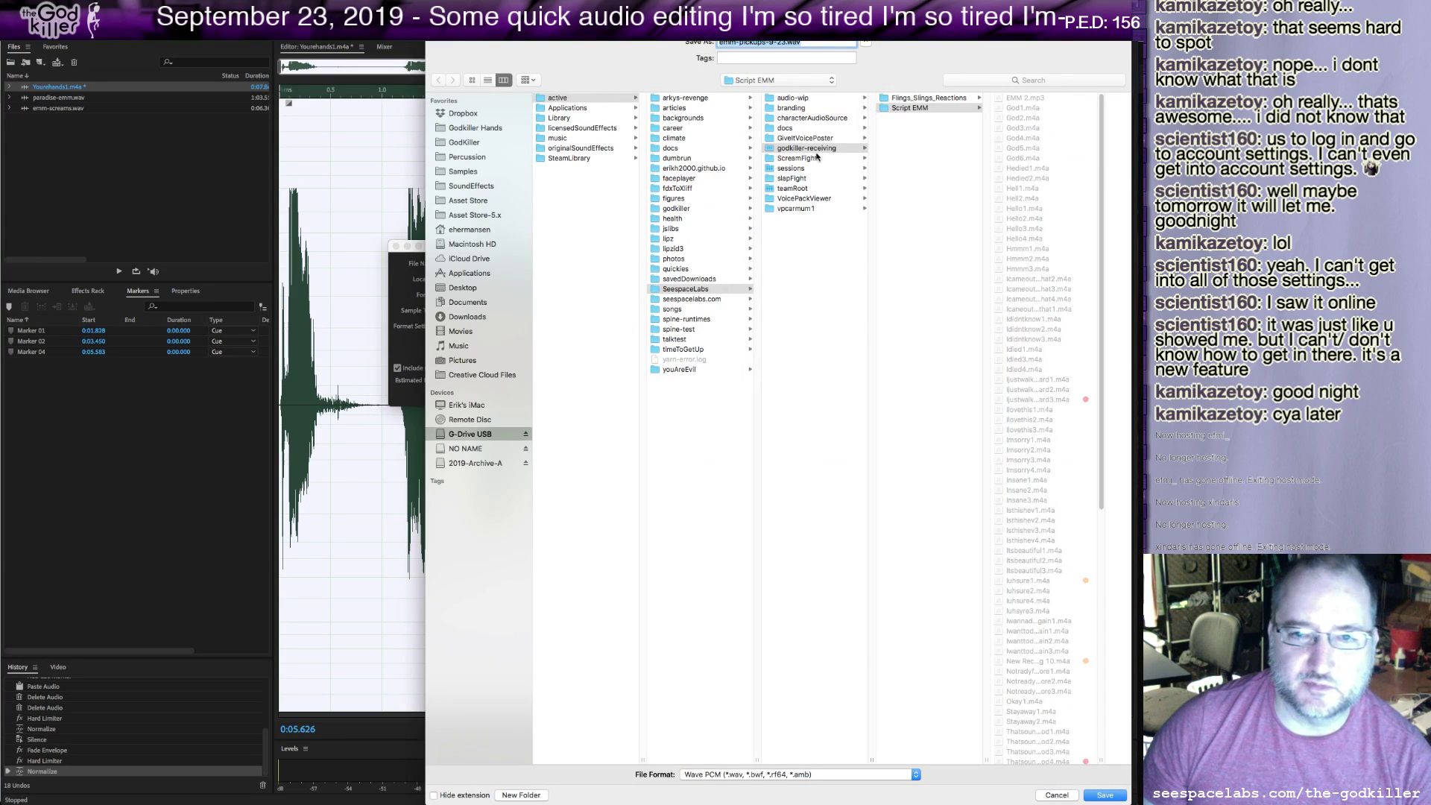
{"action": "left_click", "coordinate": [479, 115]}
{"action": "left_click", "coordinate": [571, 120]}
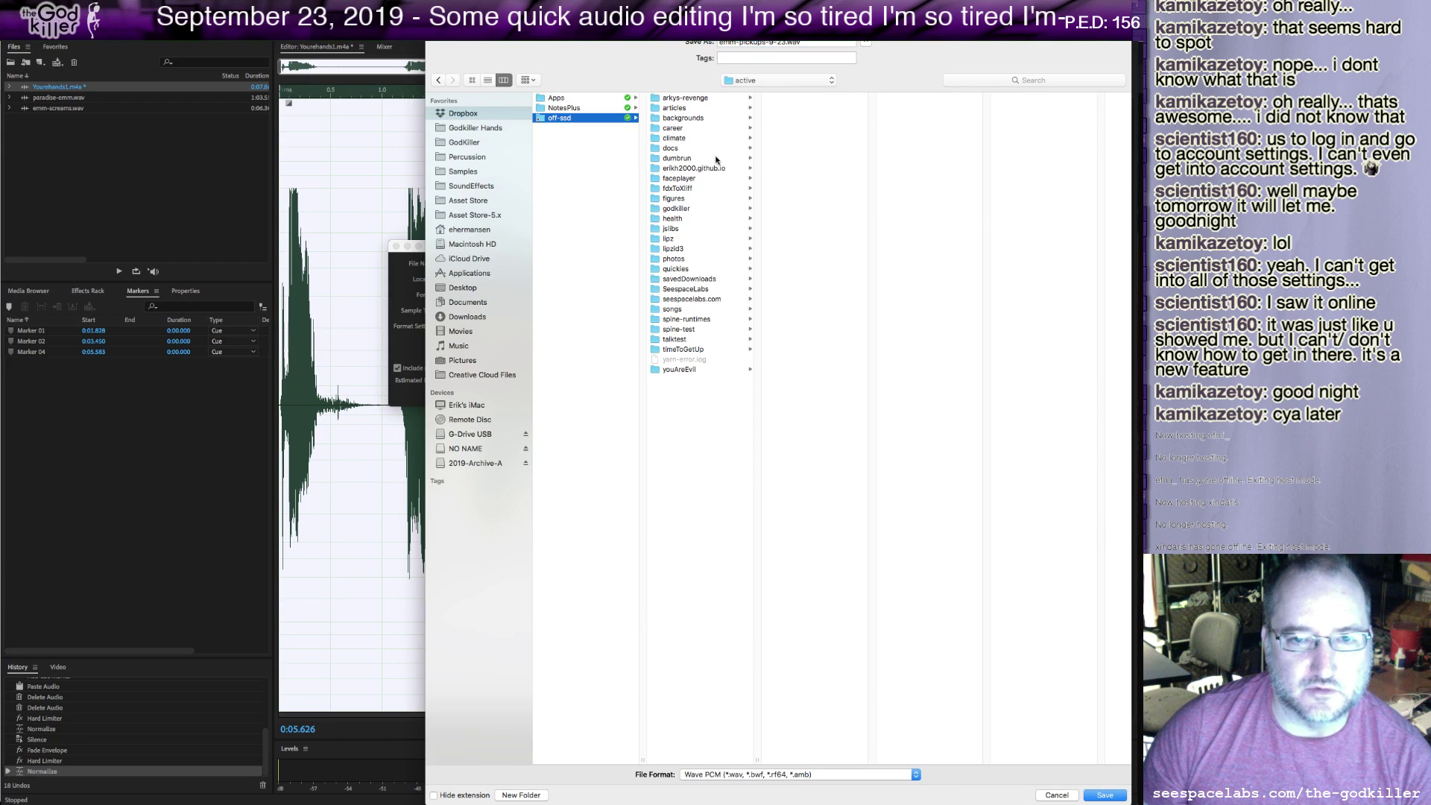
{"action": "left_click", "coordinate": [690, 209]}
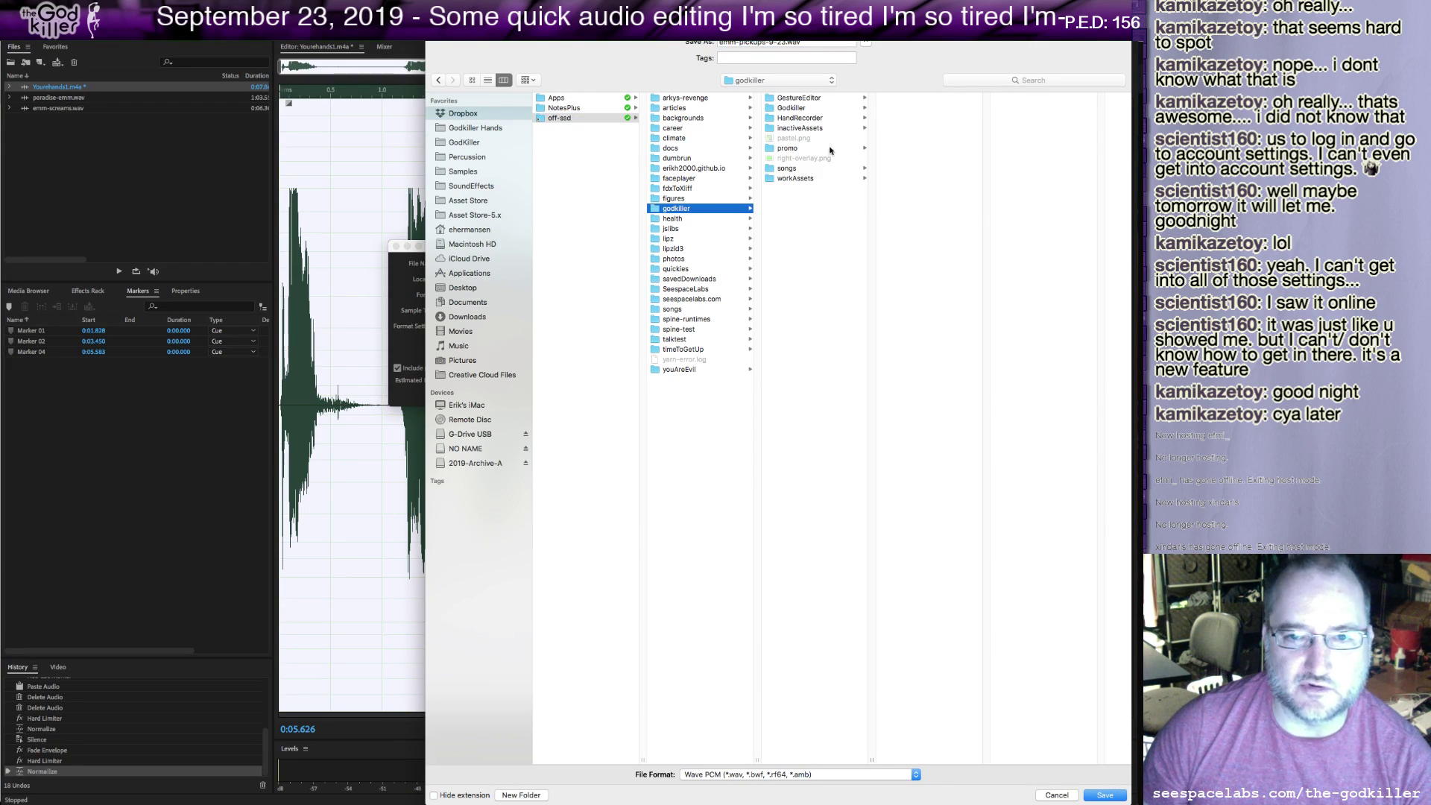
{"action": "left_click", "coordinate": [830, 178]}
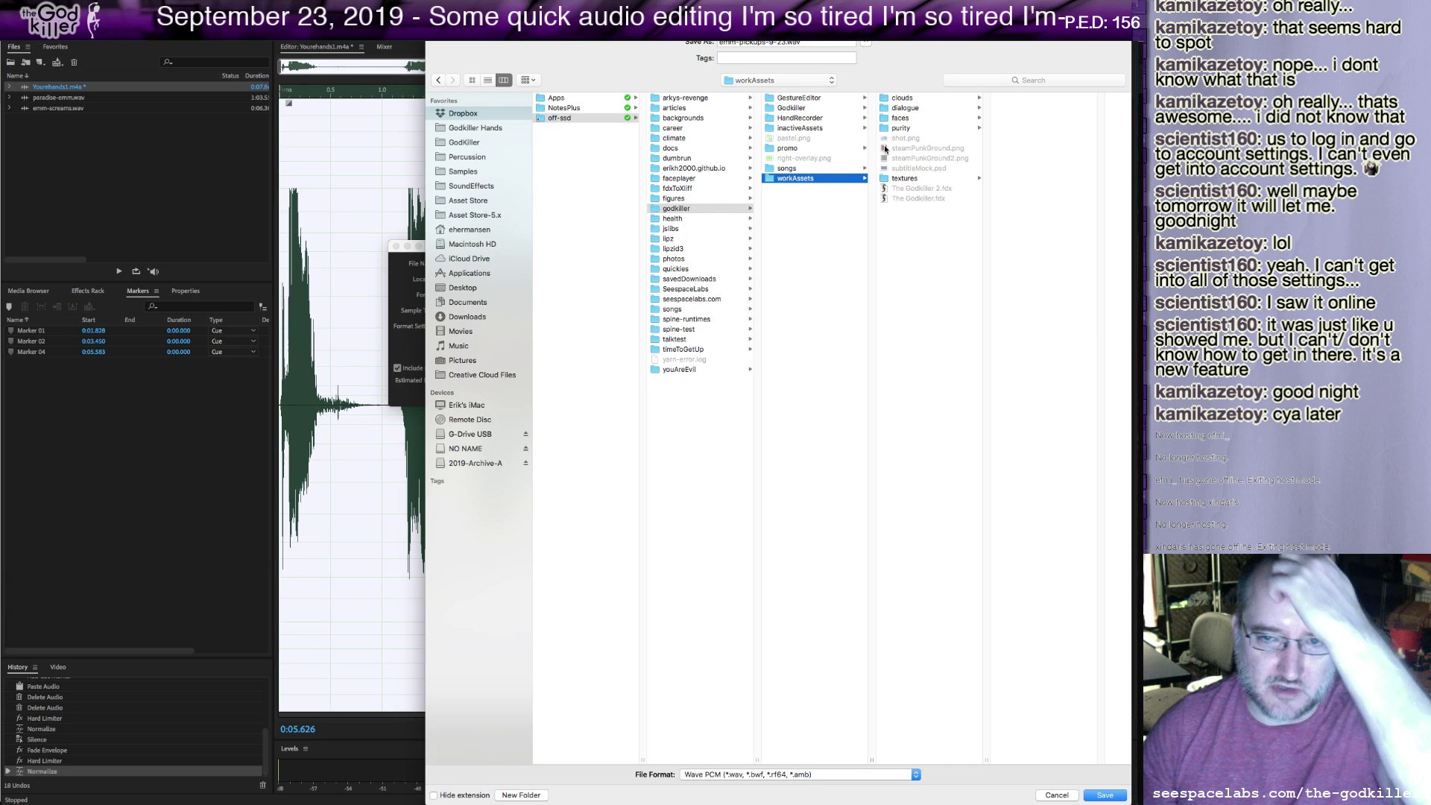
{"action": "left_click", "coordinate": [915, 109]}
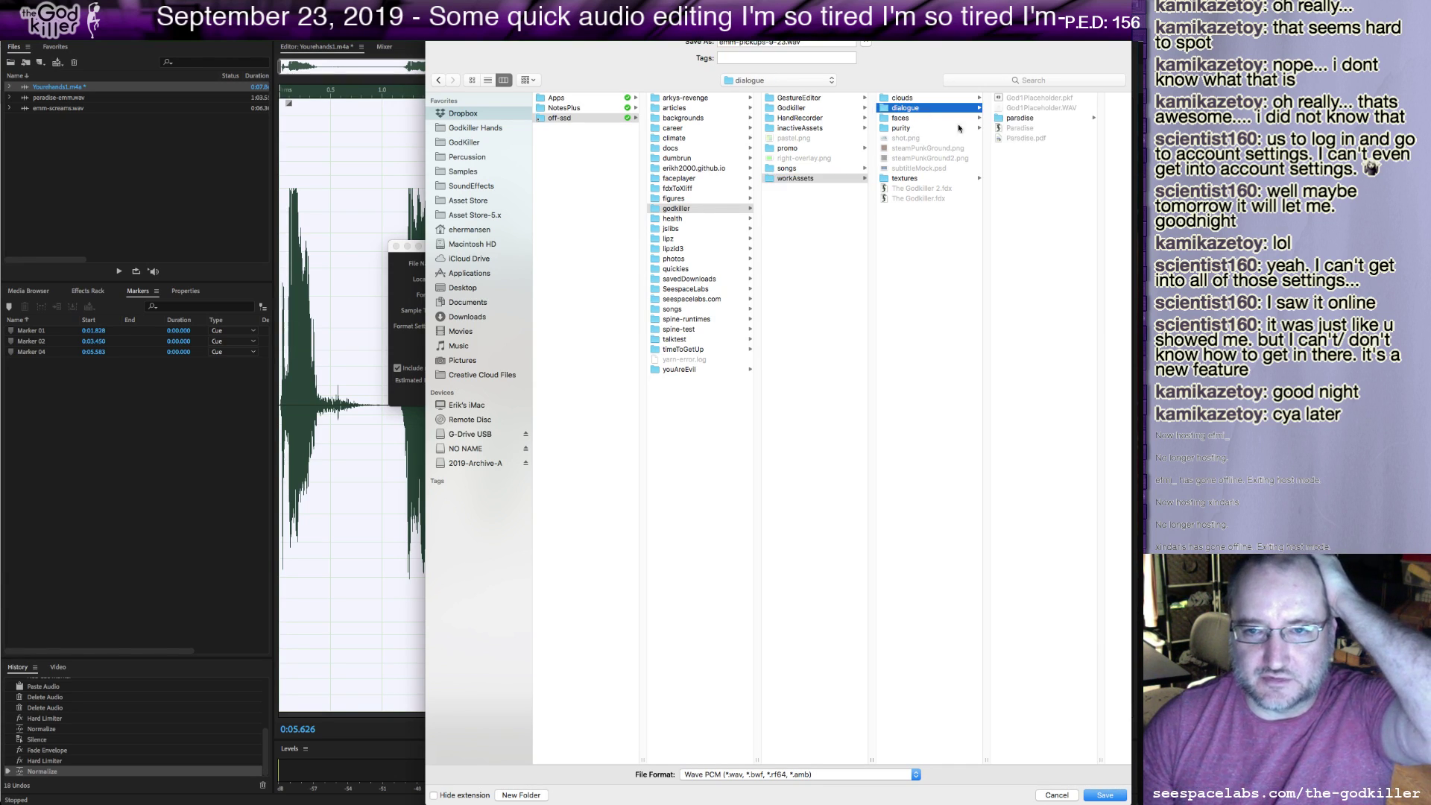
{"action": "left_click", "coordinate": [1037, 118]}
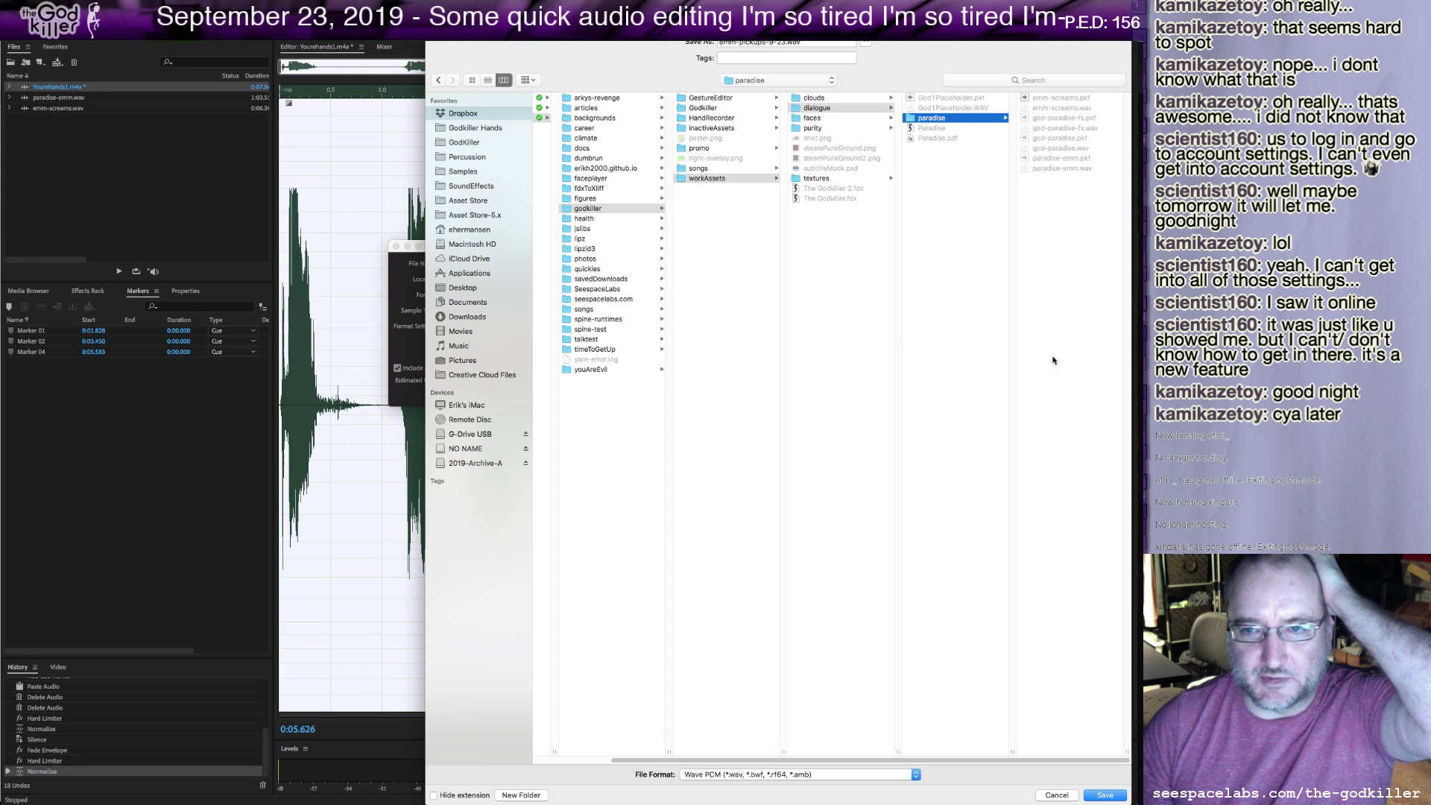
{"action": "left_click", "coordinate": [1099, 799]}
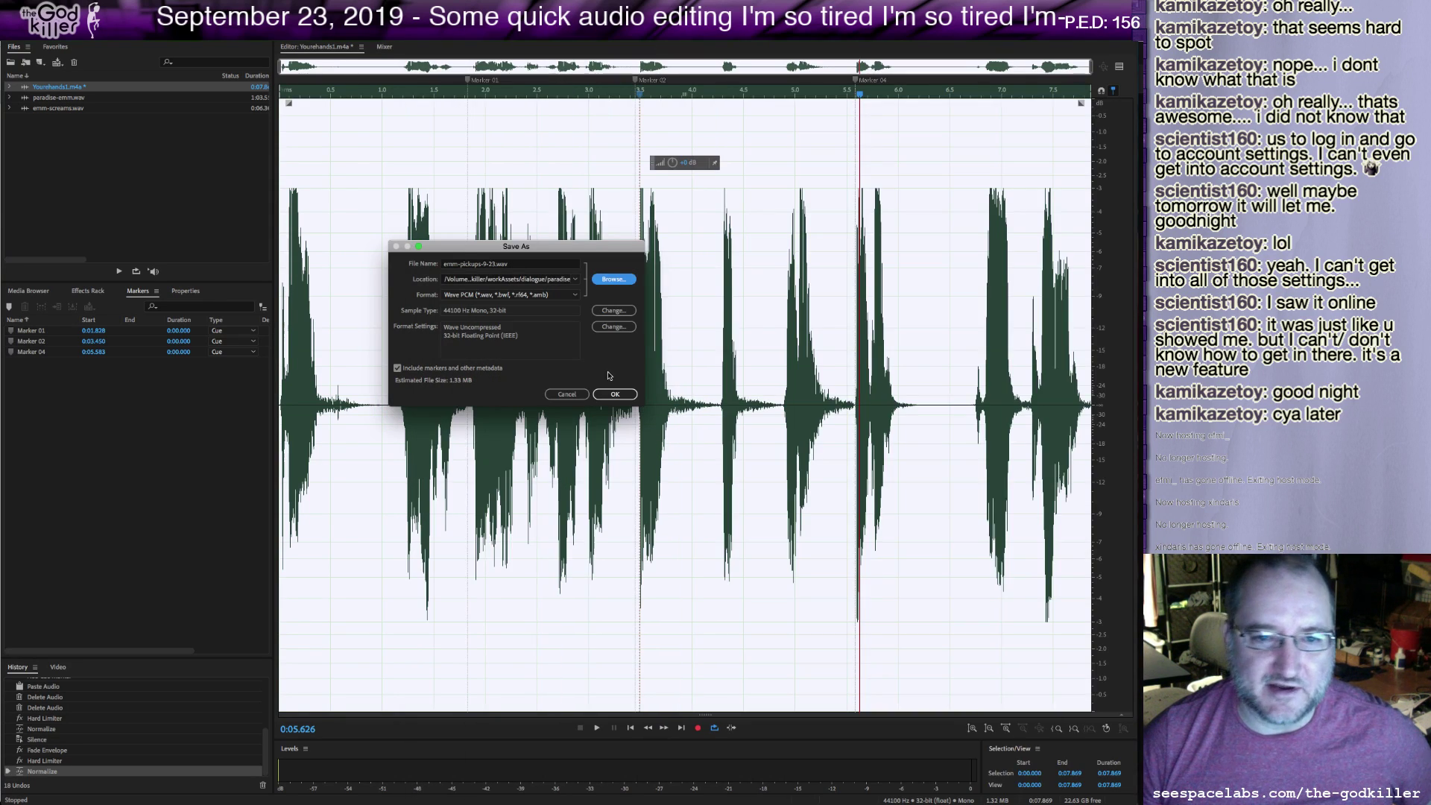
{"action": "left_click", "coordinate": [610, 395]}
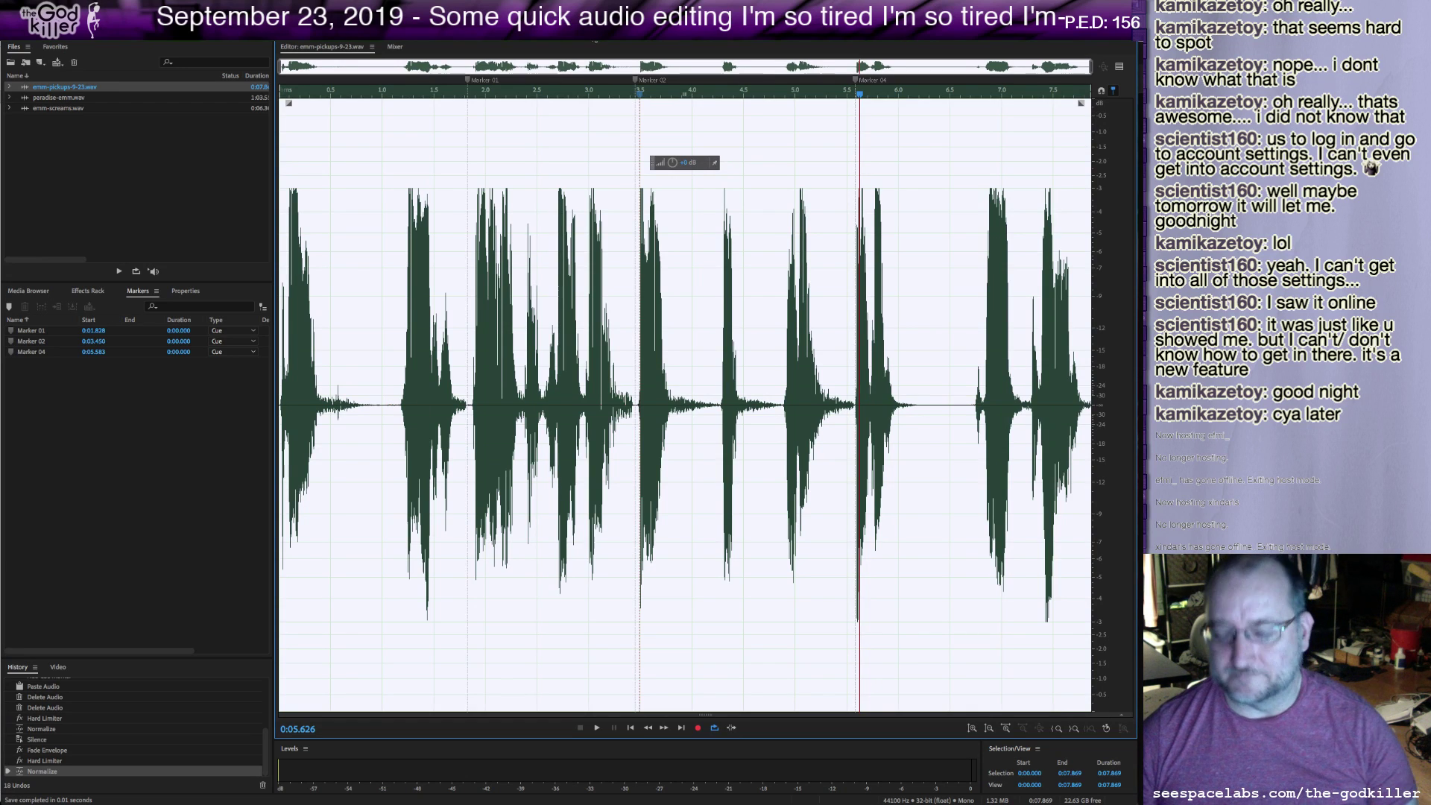
Switch from Adobe Audition to Finder.
{"action": "key", "text": "super+Tab"}
{"action": "key", "text": "super+Tab"}
{"action": "key", "text": "super+Tab"}
{"action": "key", "text": "super+Tab"}
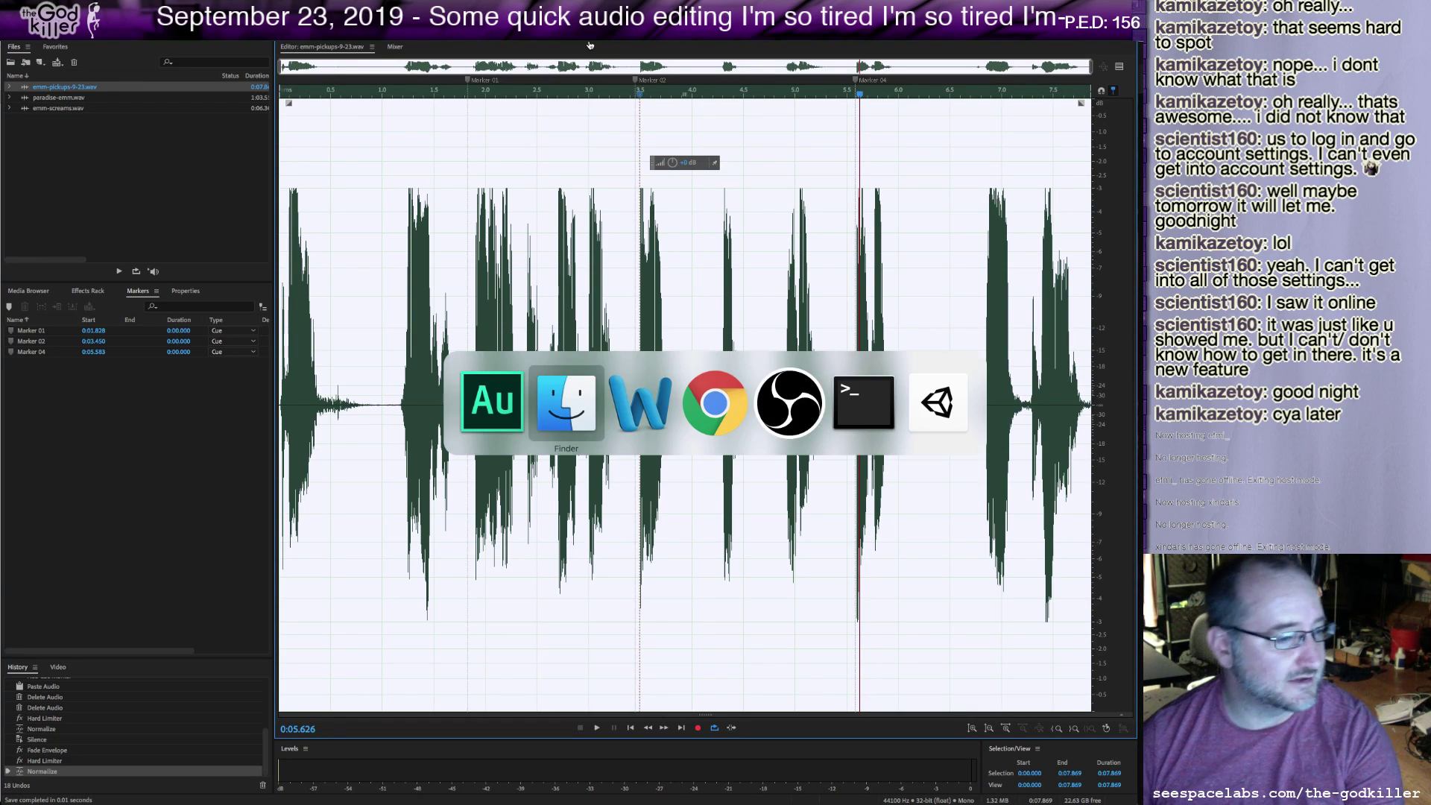